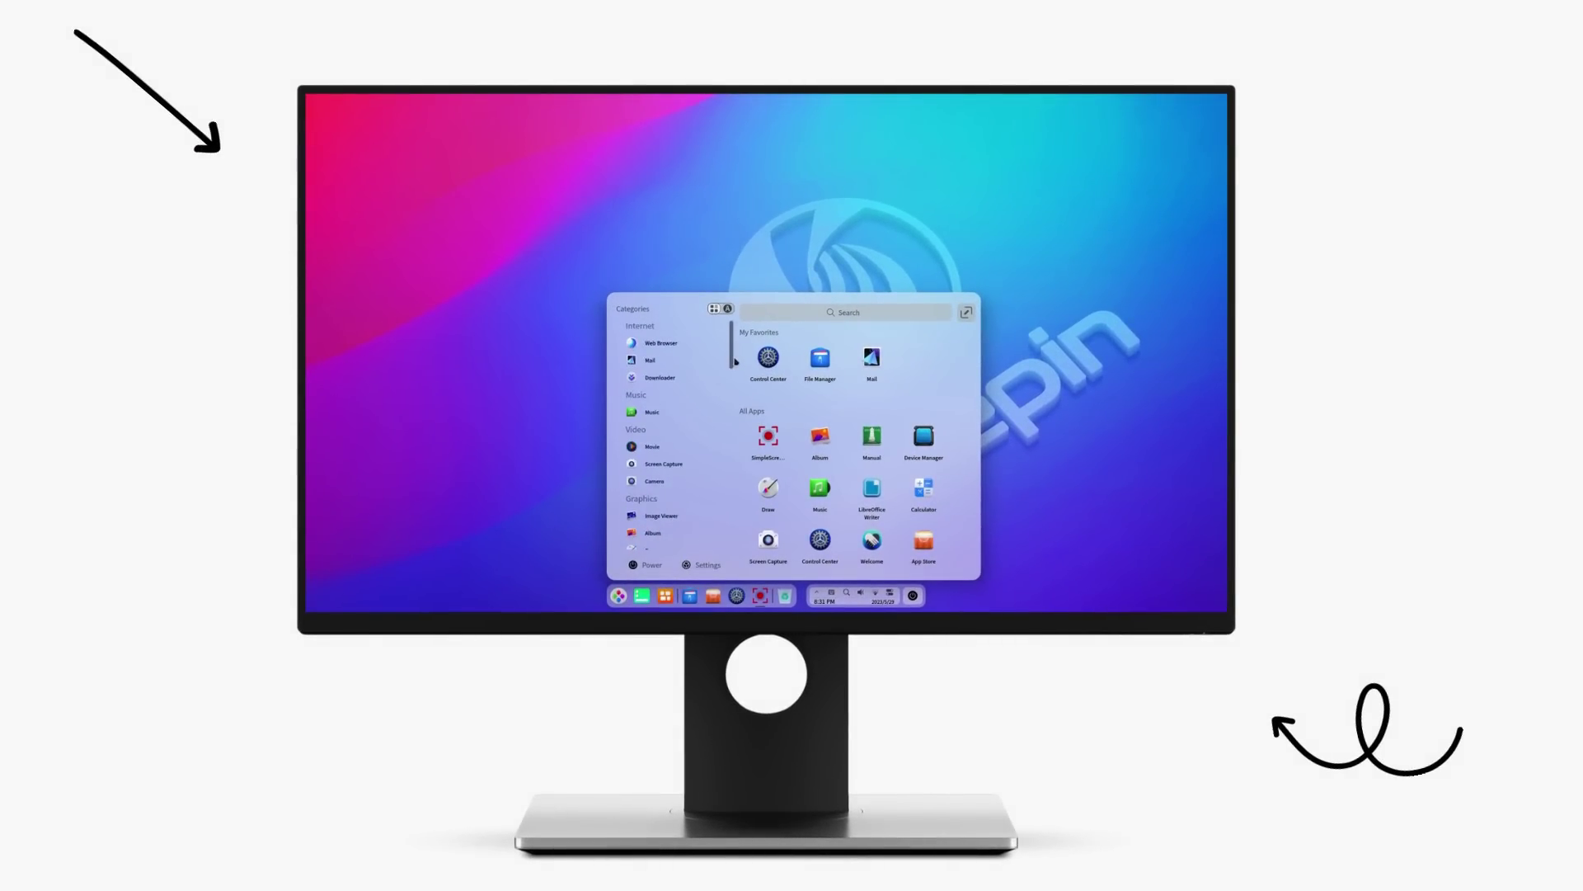
Scroll the launcher, then open File Manager and visit Home, Desktop, Music and Pictures
scroll(929, 475, down, 5)
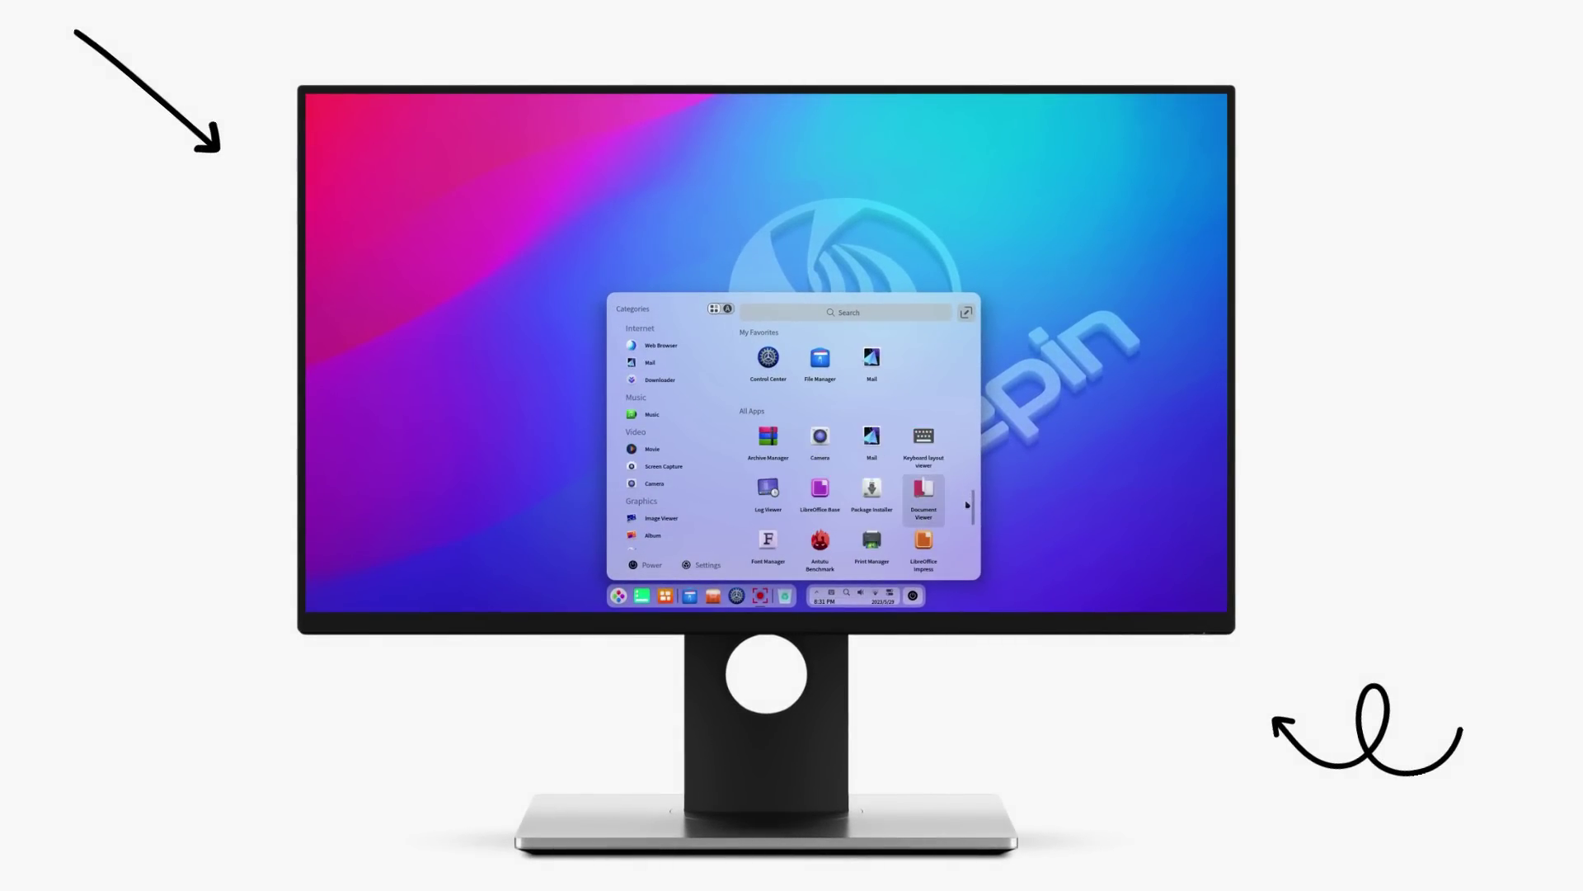
drag(971, 505, 973, 577)
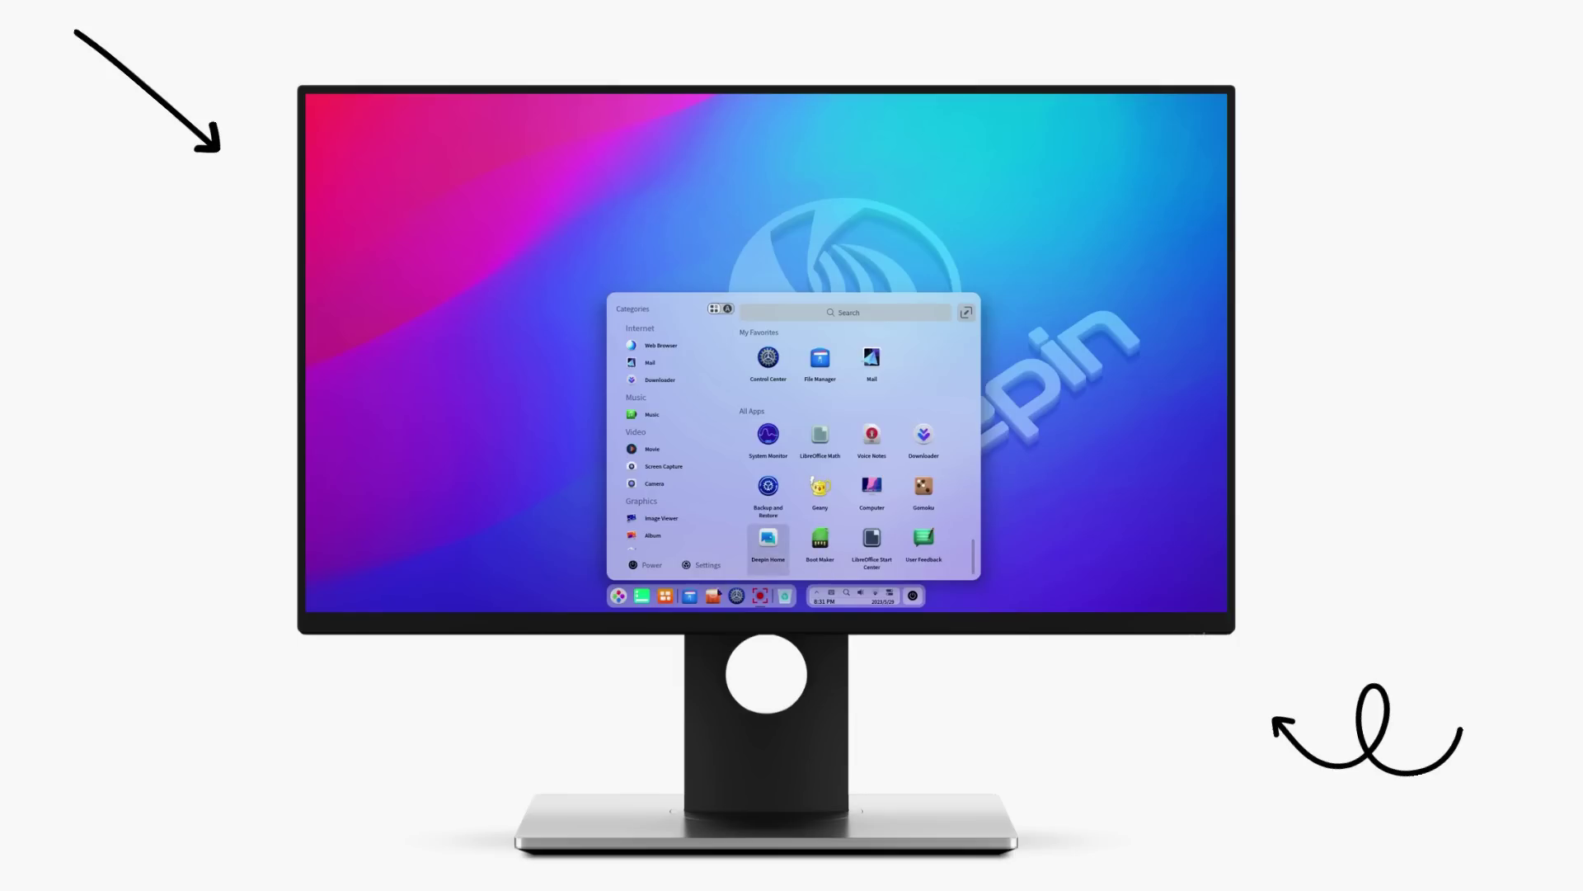
click(696, 601)
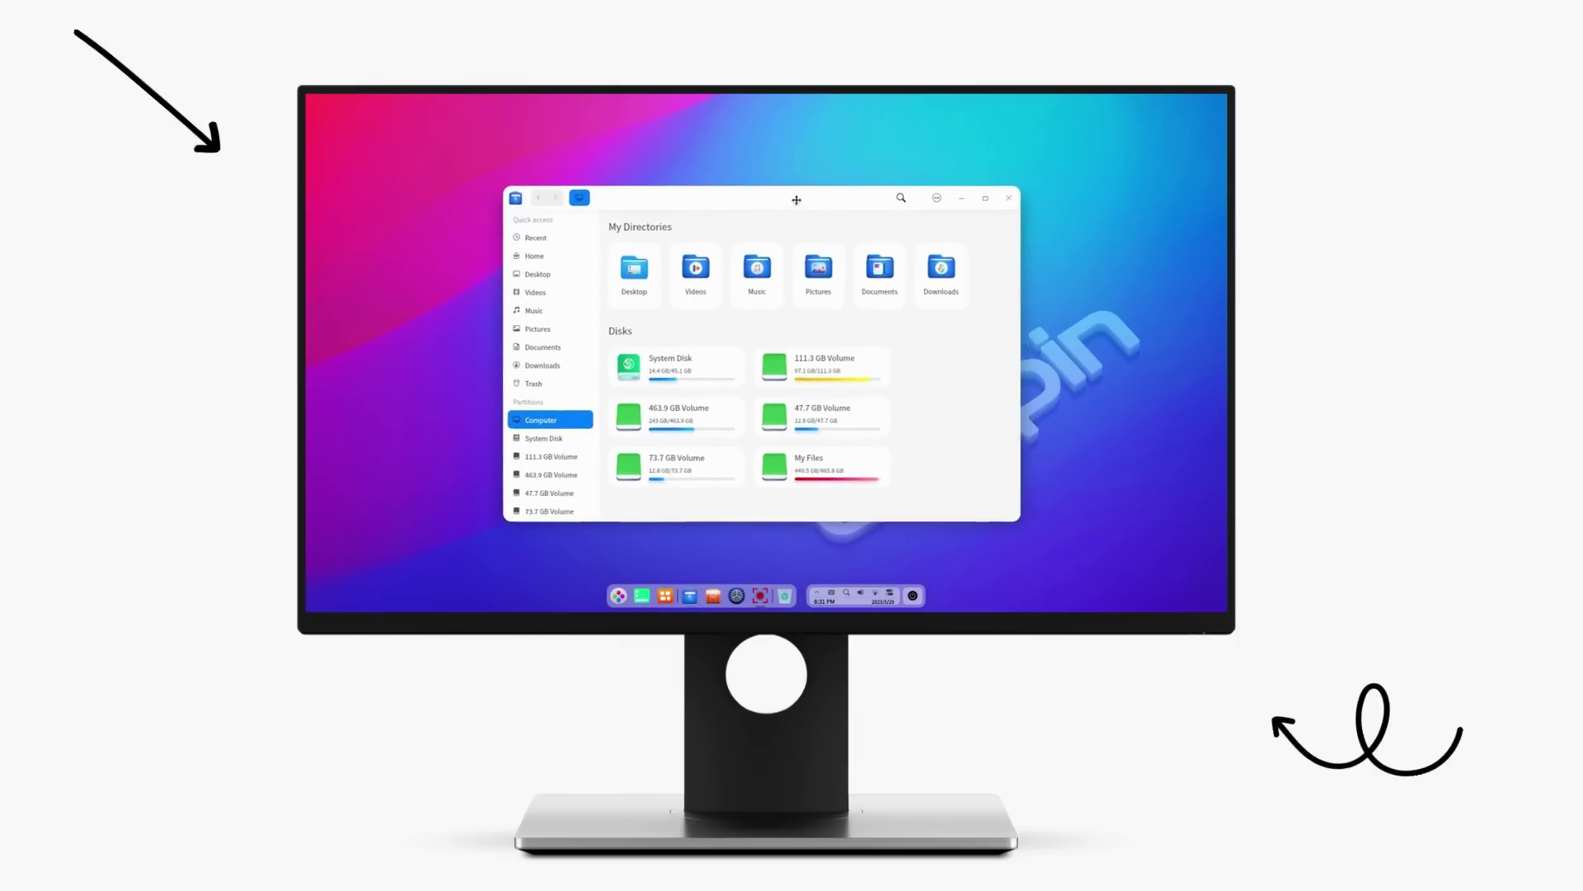
click(478, 211)
click(474, 229)
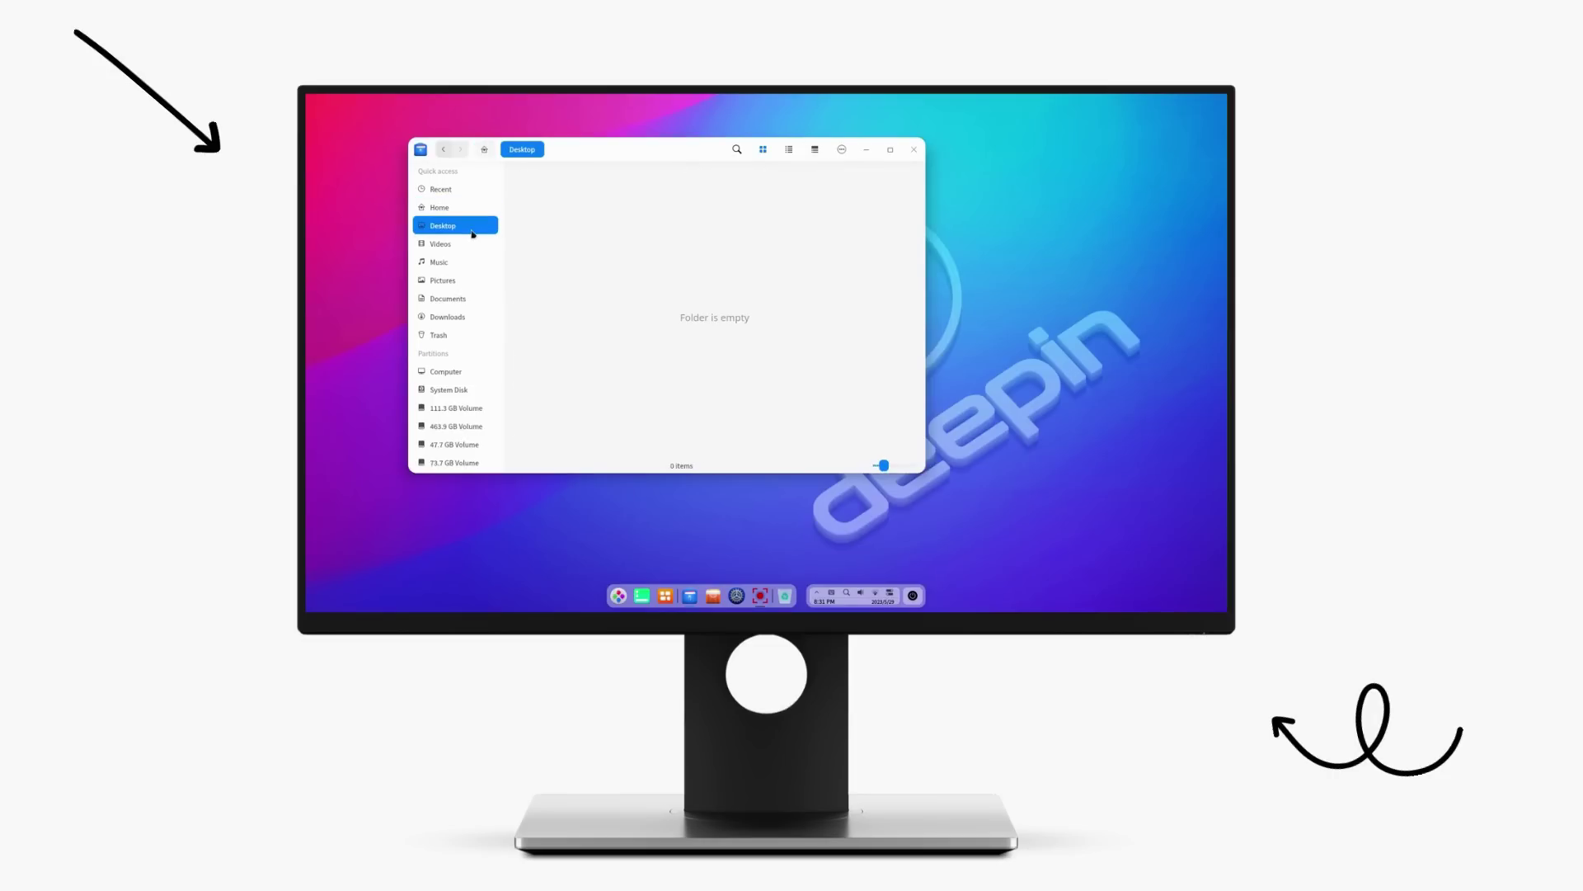
click(470, 260)
click(468, 281)
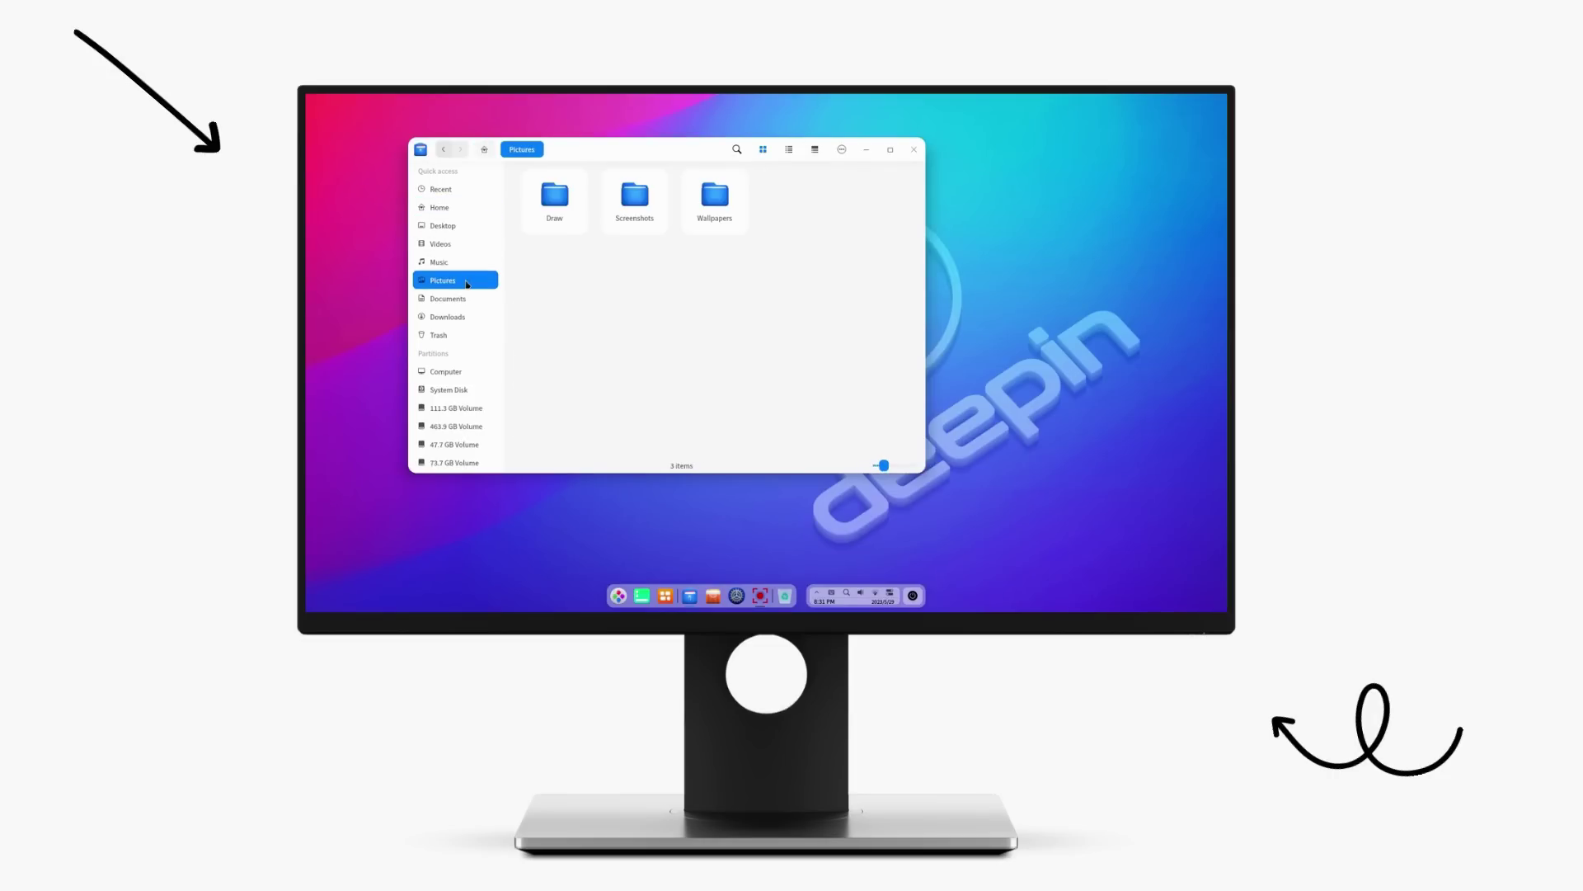
Close the file manager and System Info windows, then scroll through the app launcher
click(913, 149)
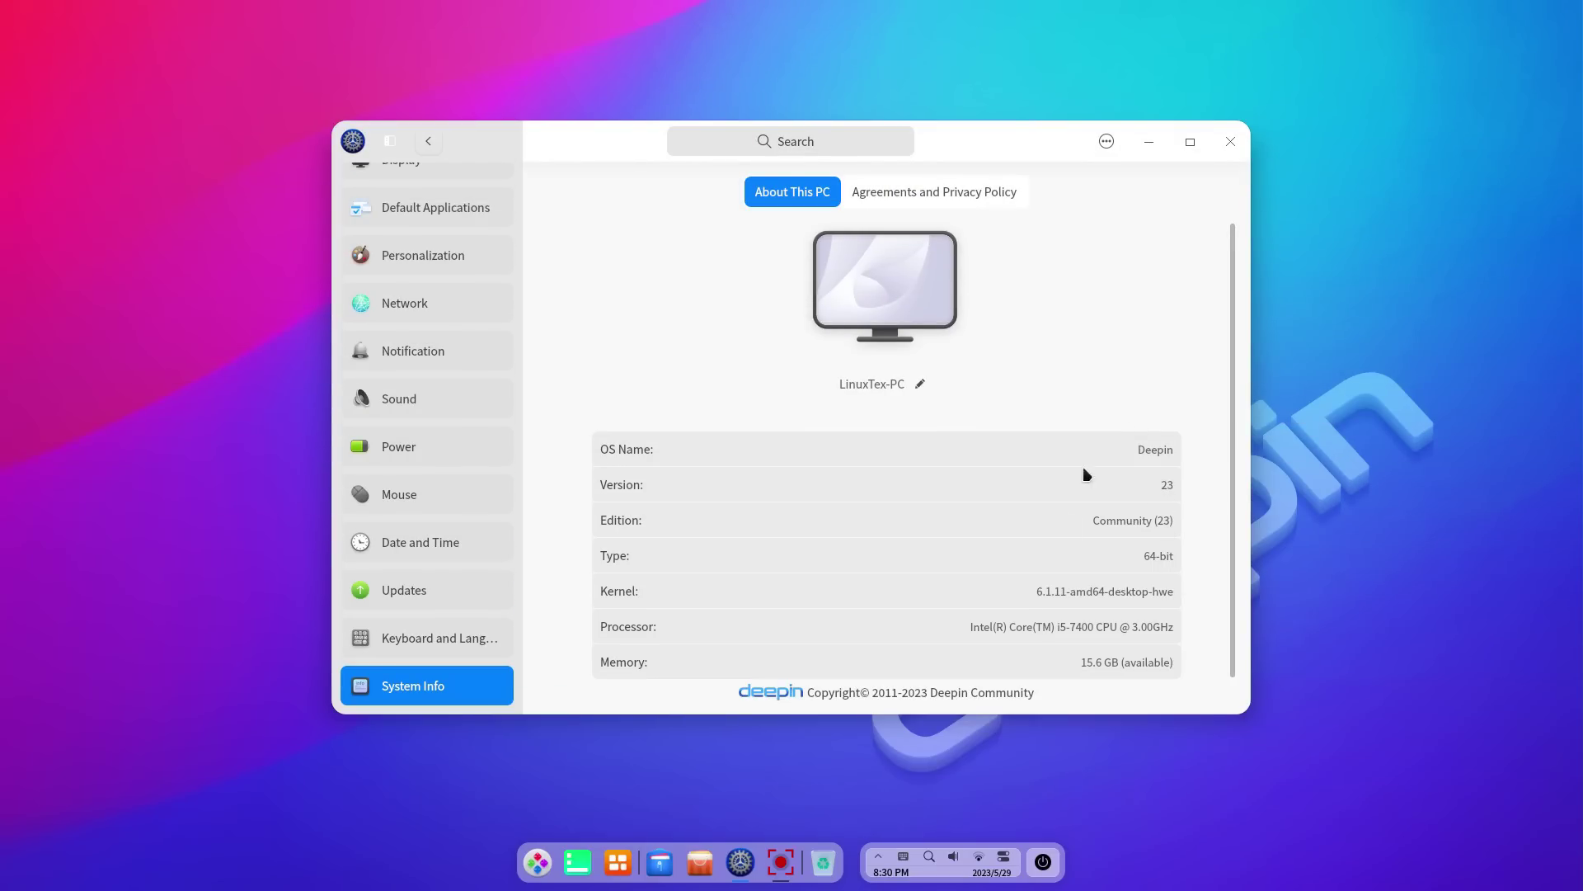
click(1226, 141)
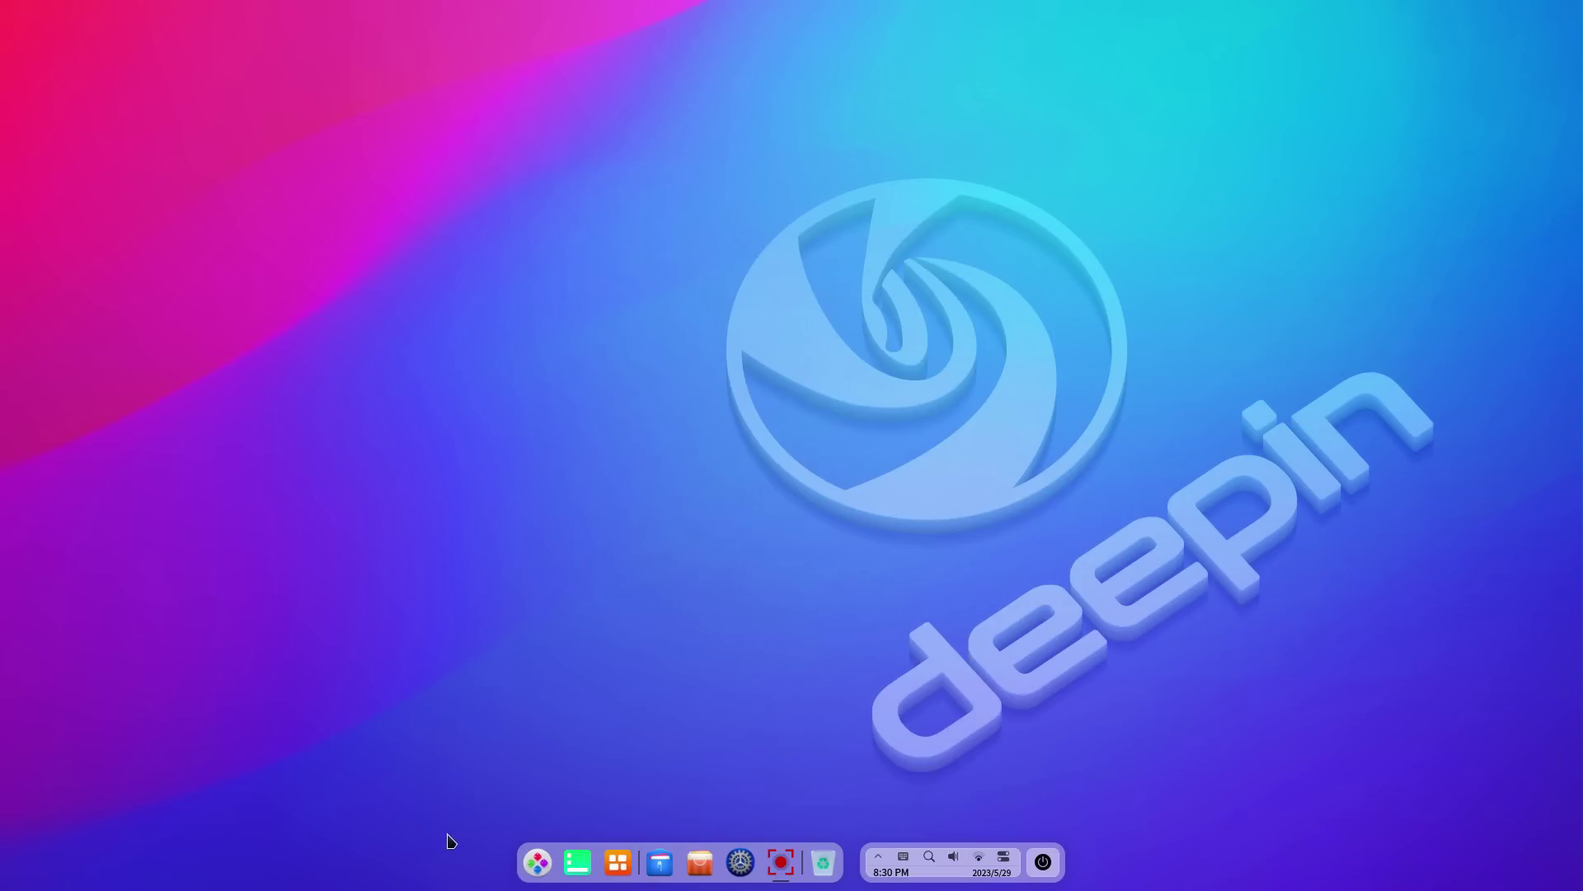
click(535, 866)
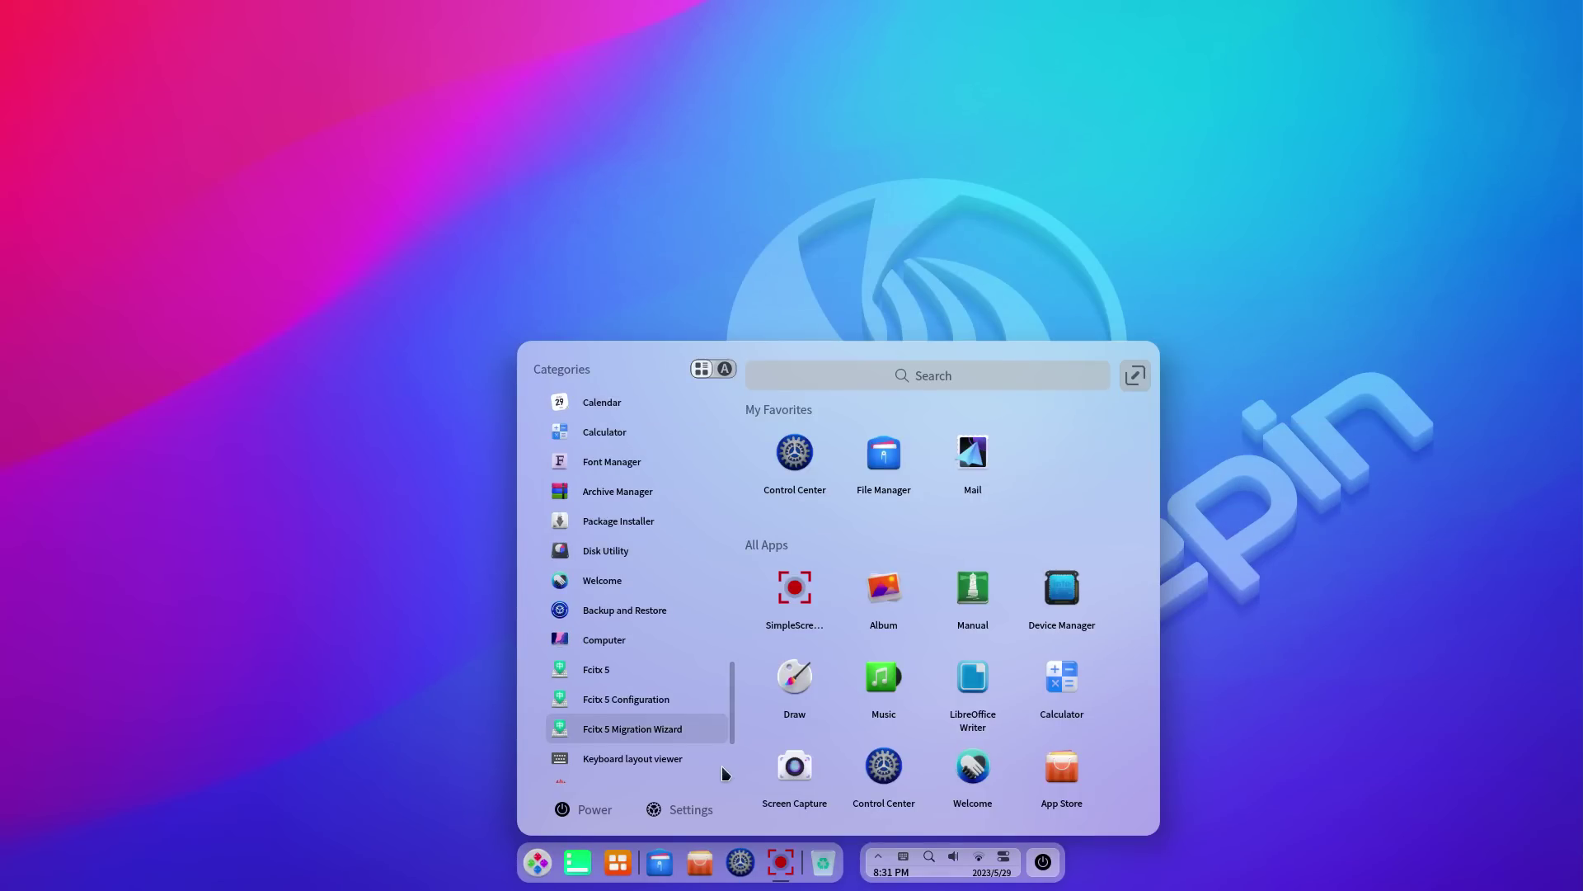
drag(732, 726, 736, 452)
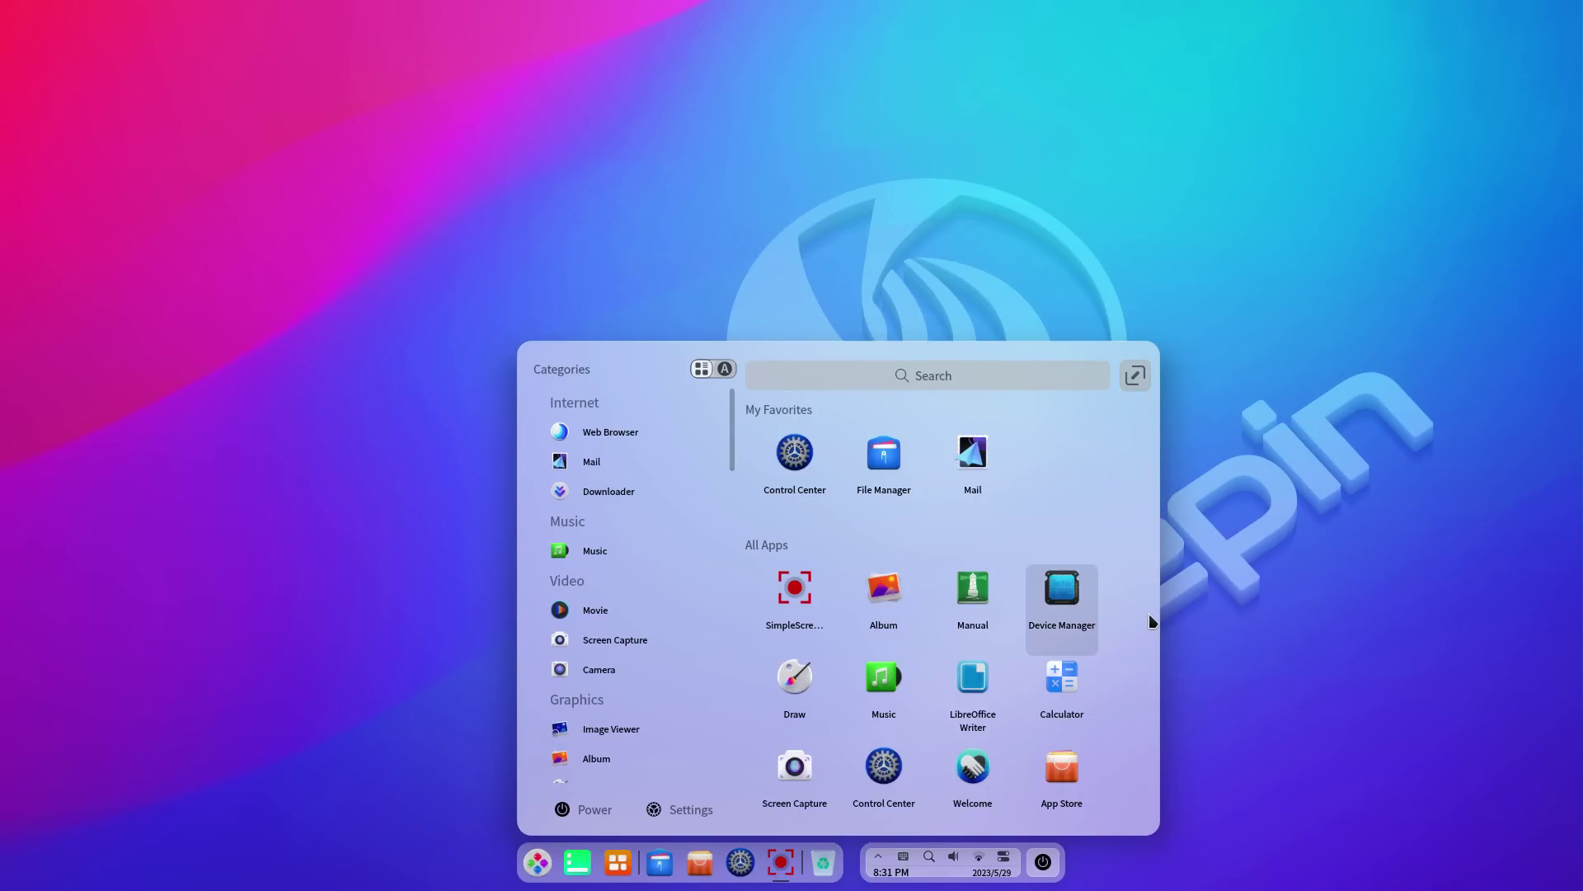
scroll(1096, 660, down, 10)
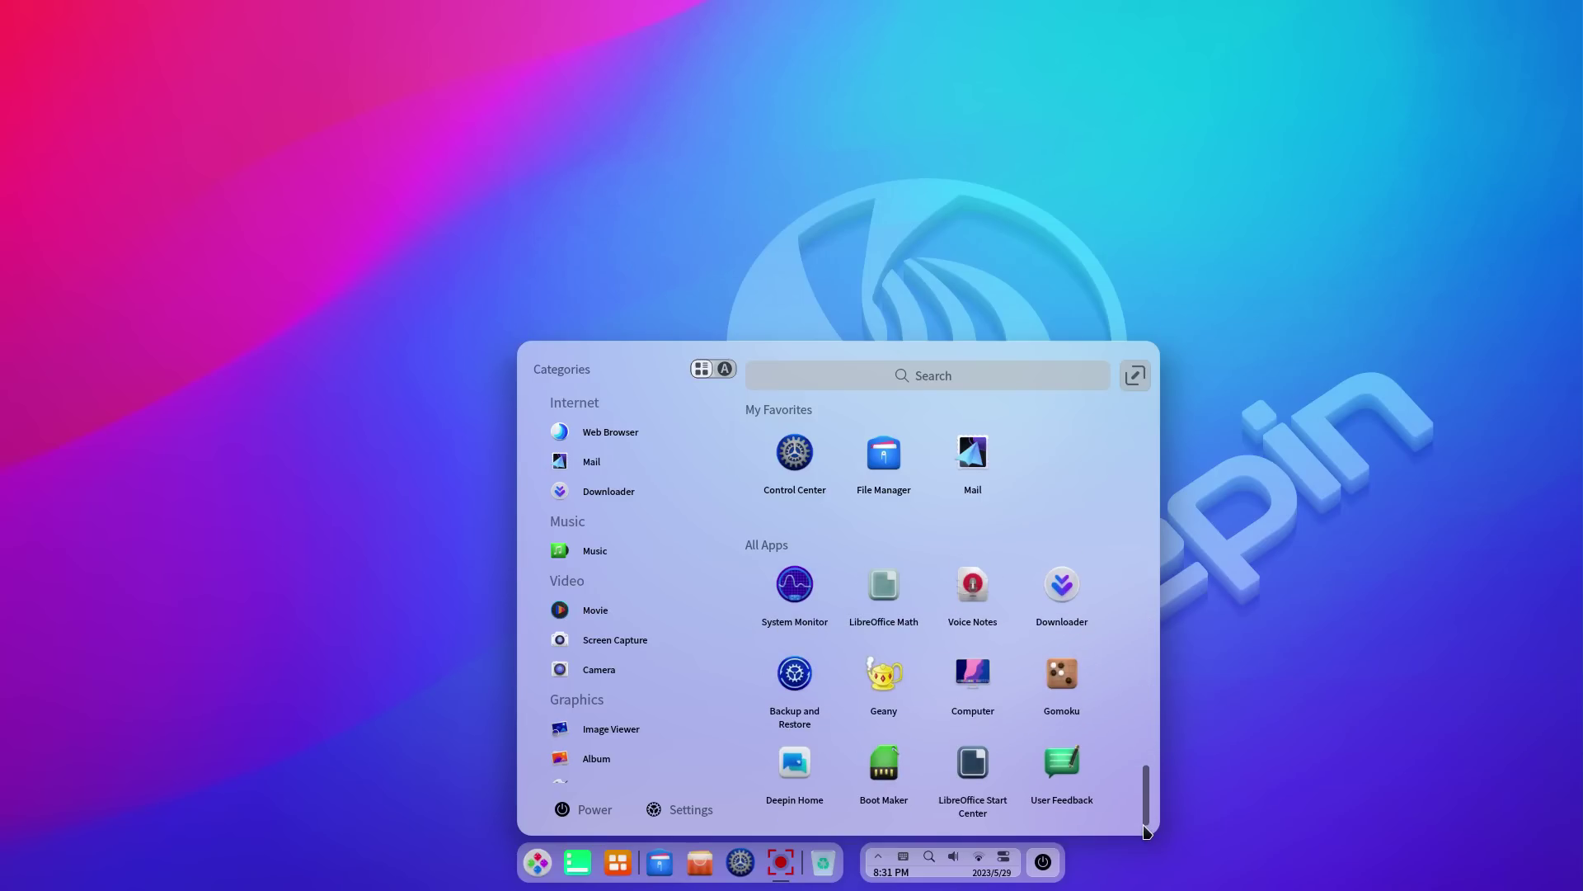
Open File Manager, move it up-left, visit Home, Desktop, Music and Pictures, and close it
click(672, 869)
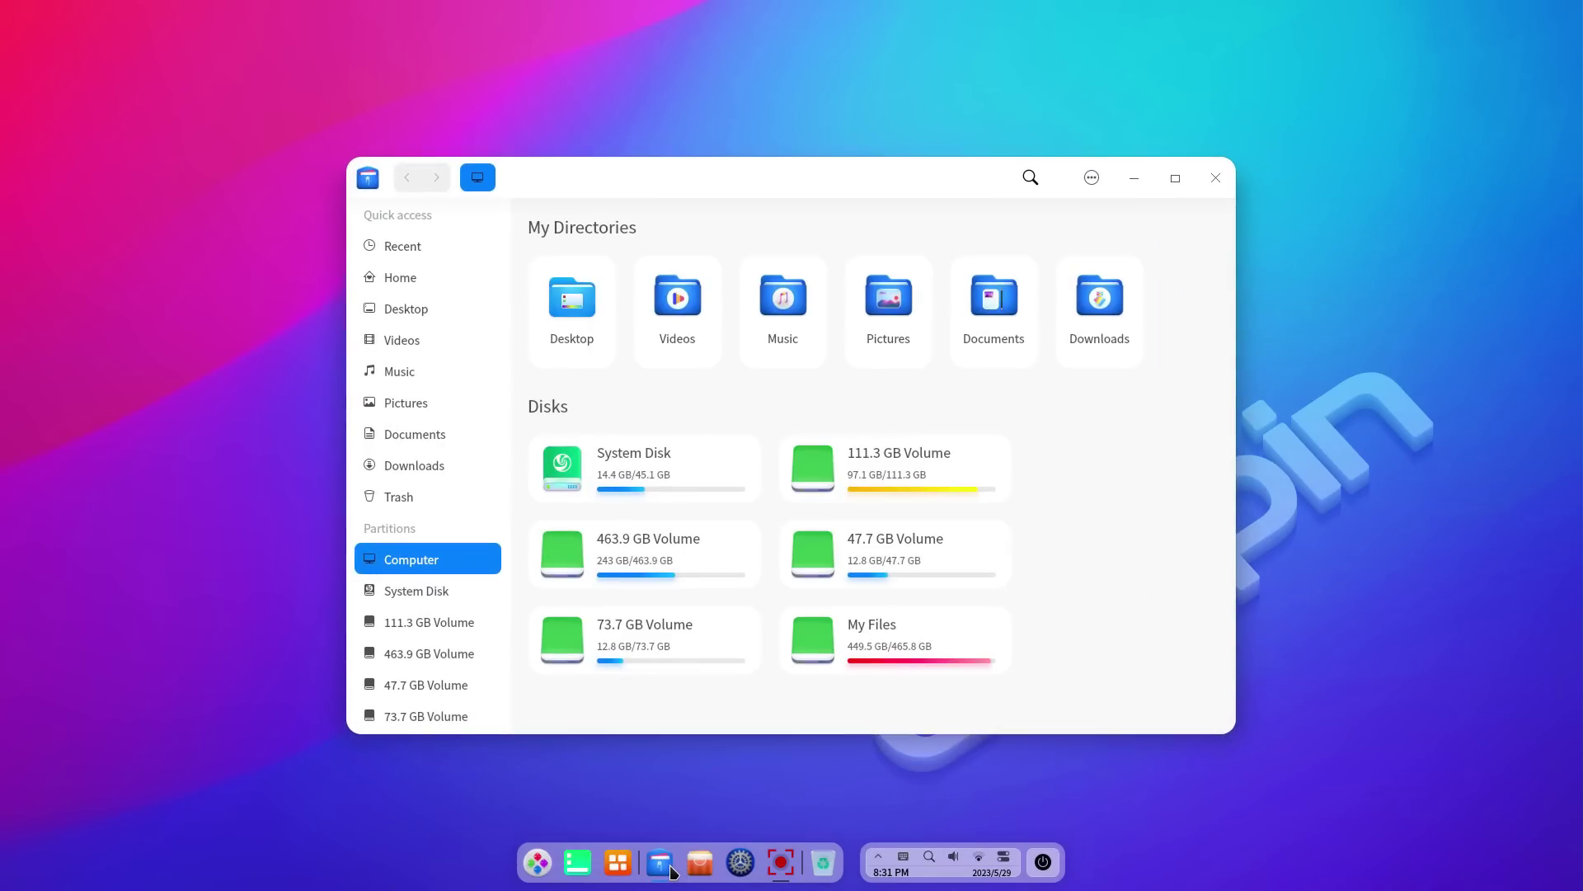
drag(860, 181, 690, 99)
click(297, 206)
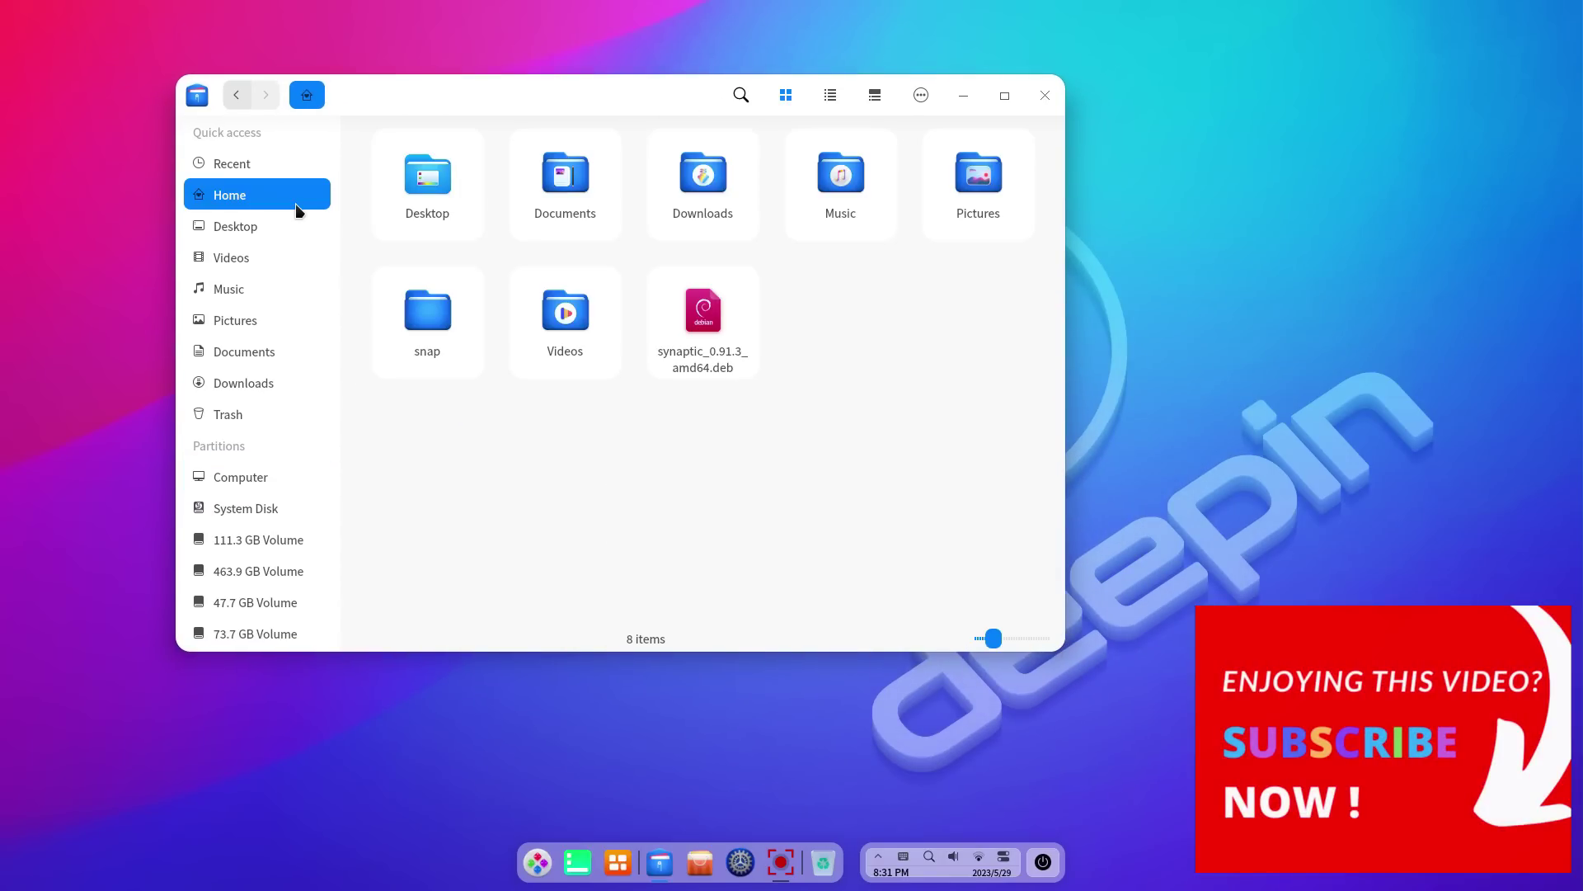
click(286, 237)
click(283, 285)
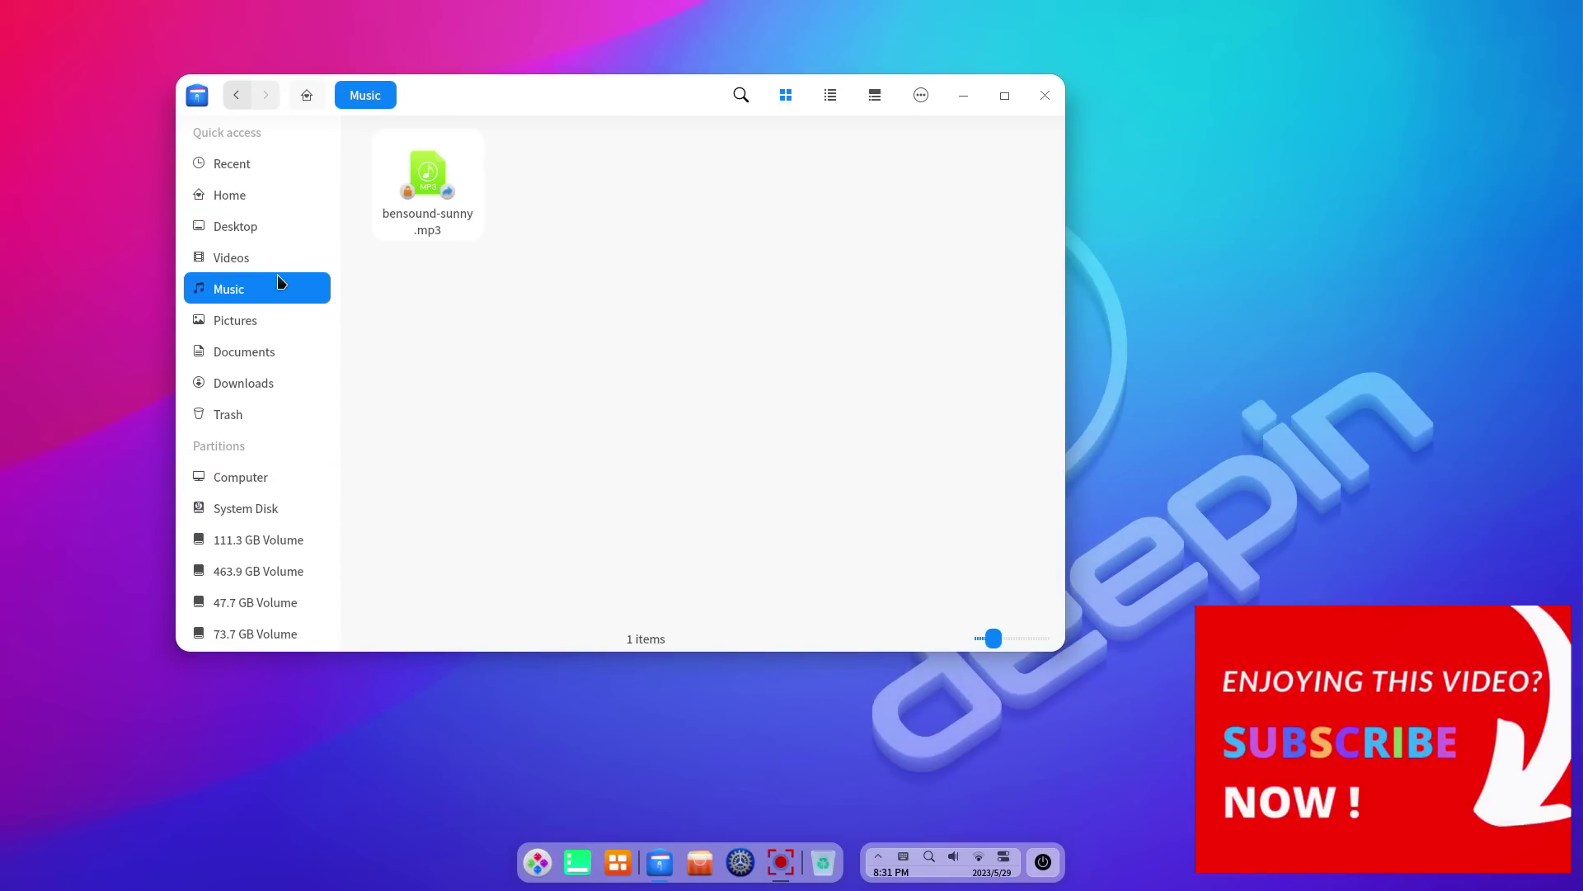
click(277, 325)
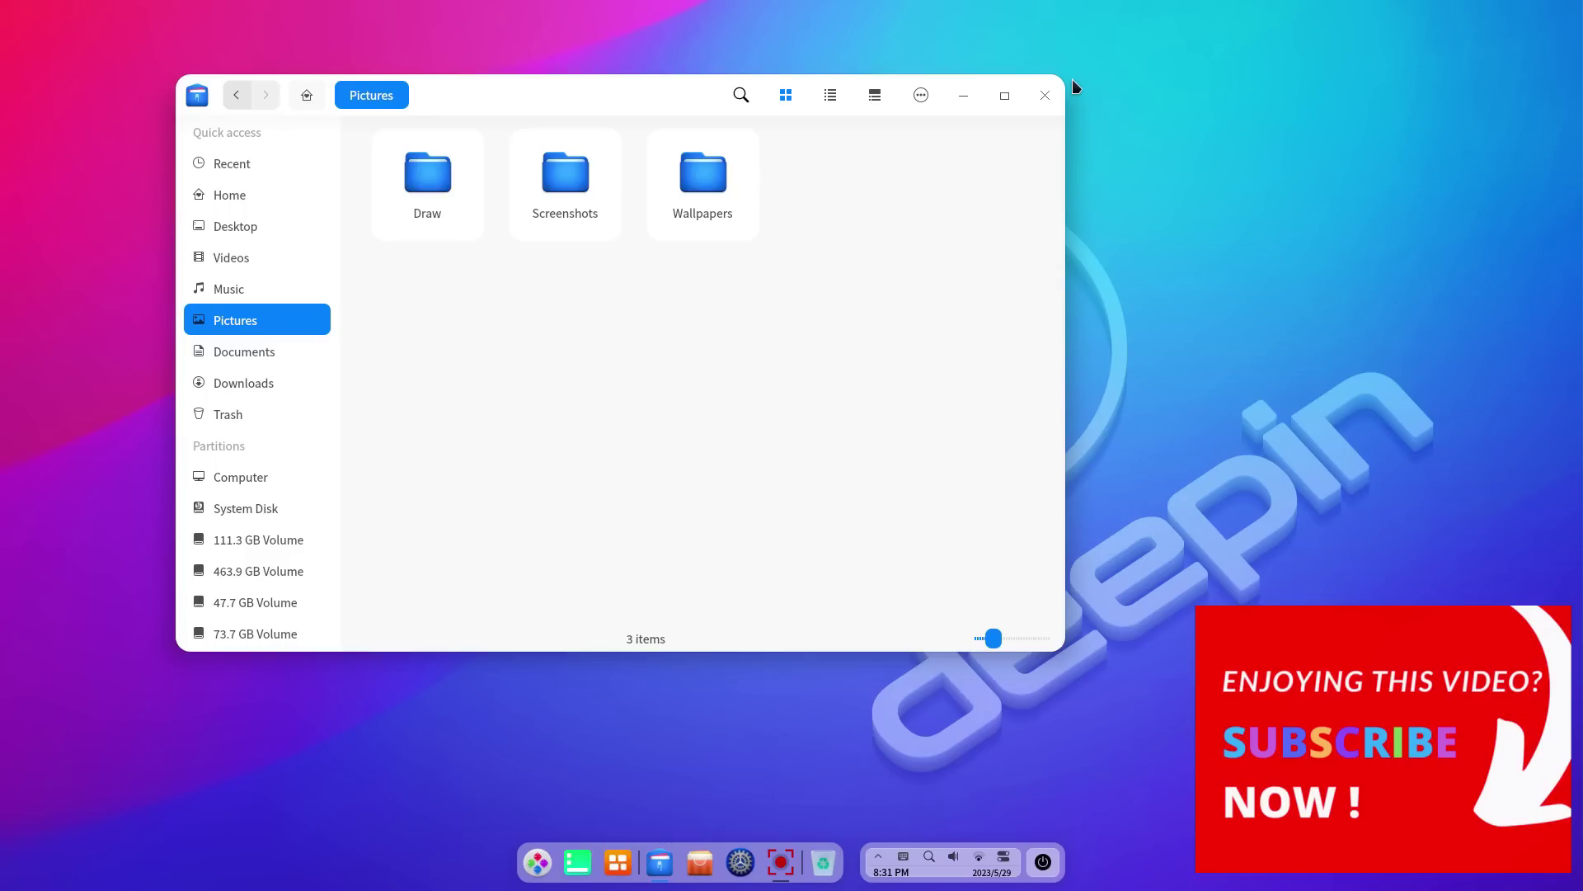
click(1056, 95)
Toggle the Notification Center open and closed twice from the dock
click(983, 878)
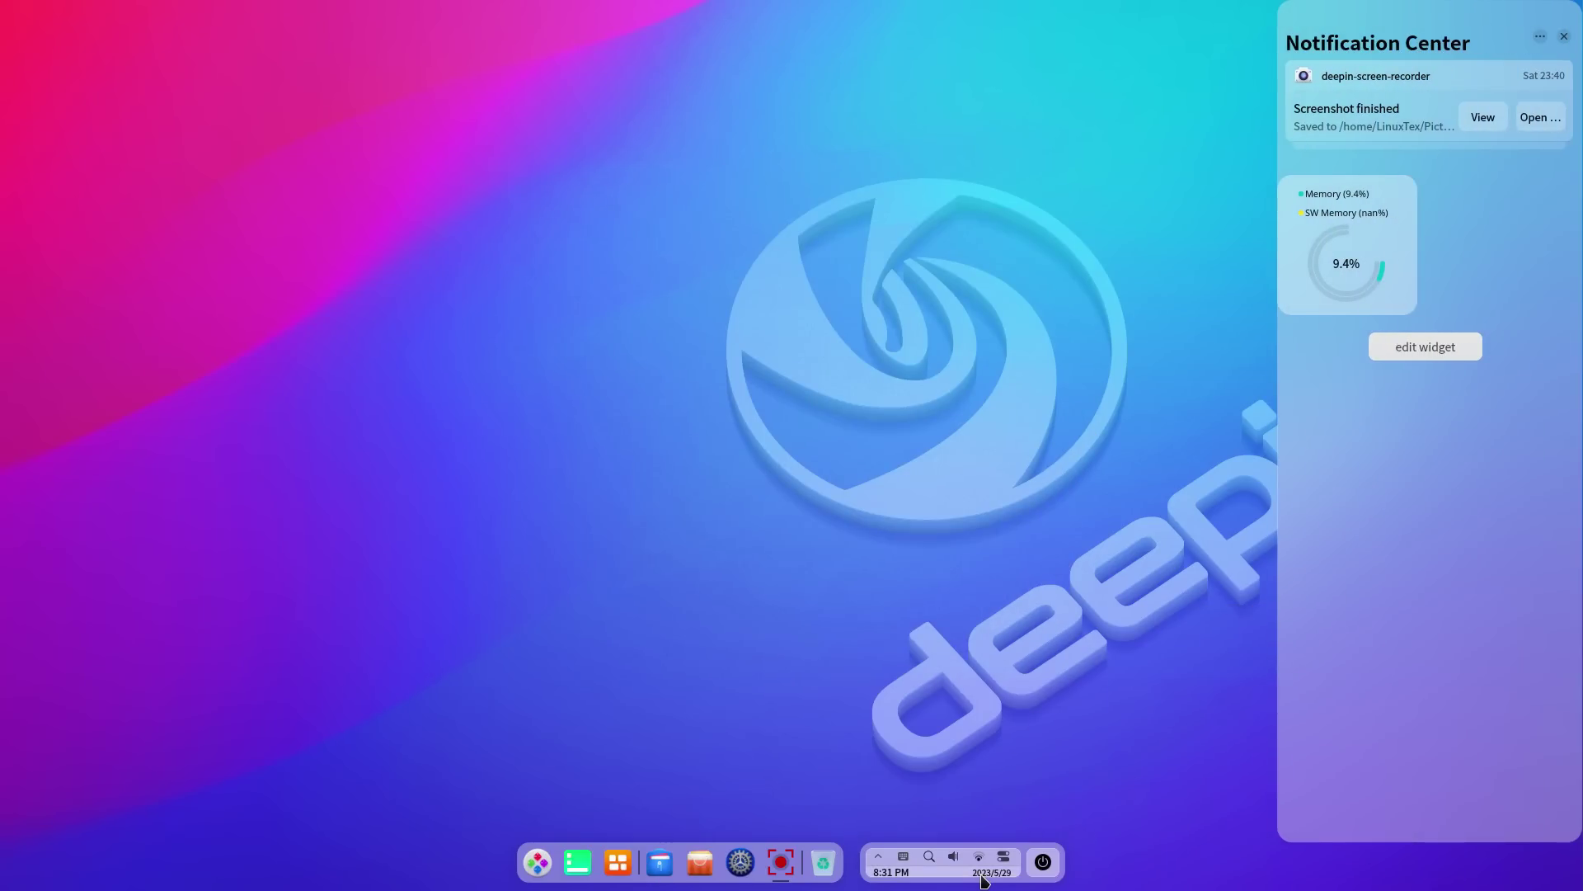
click(888, 874)
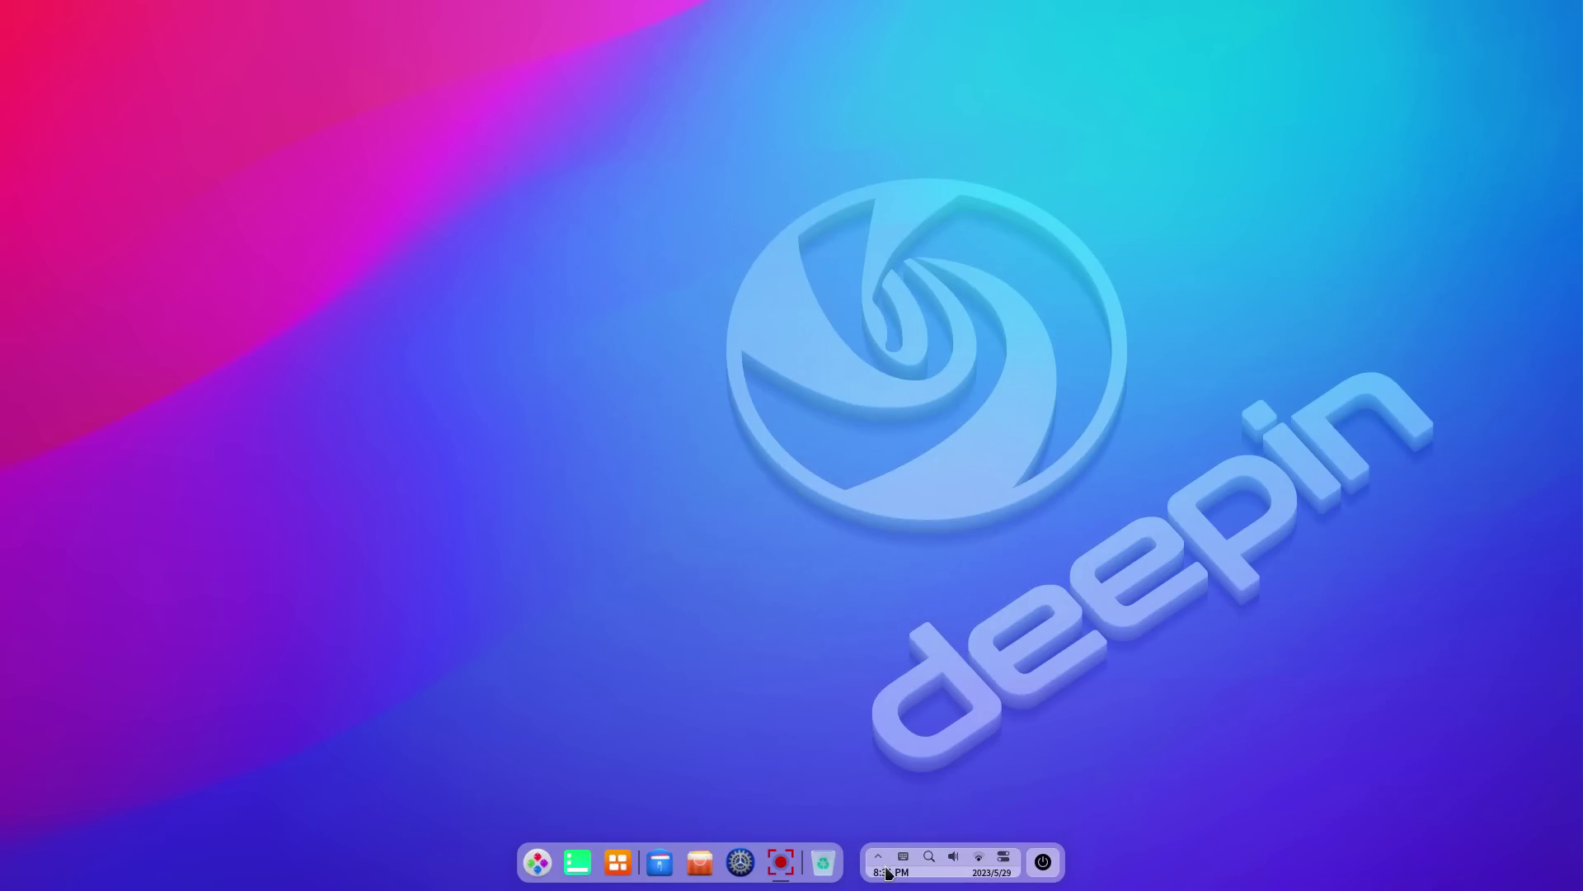
click(888, 874)
click(889, 874)
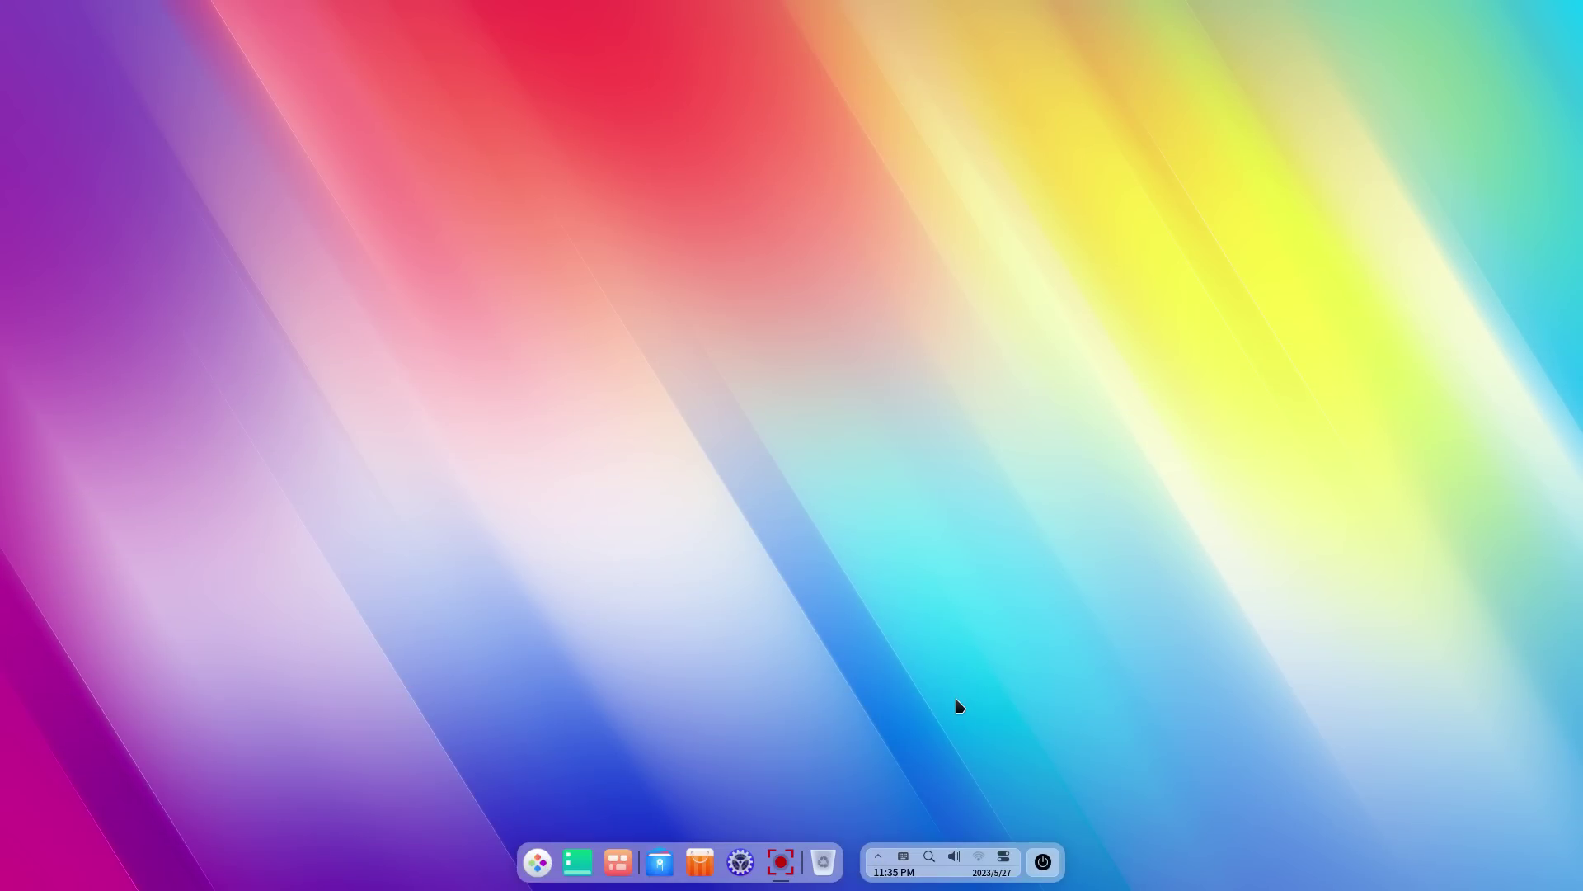
Open the app launcher with the Super key, scroll its app list, and close it
key(super)
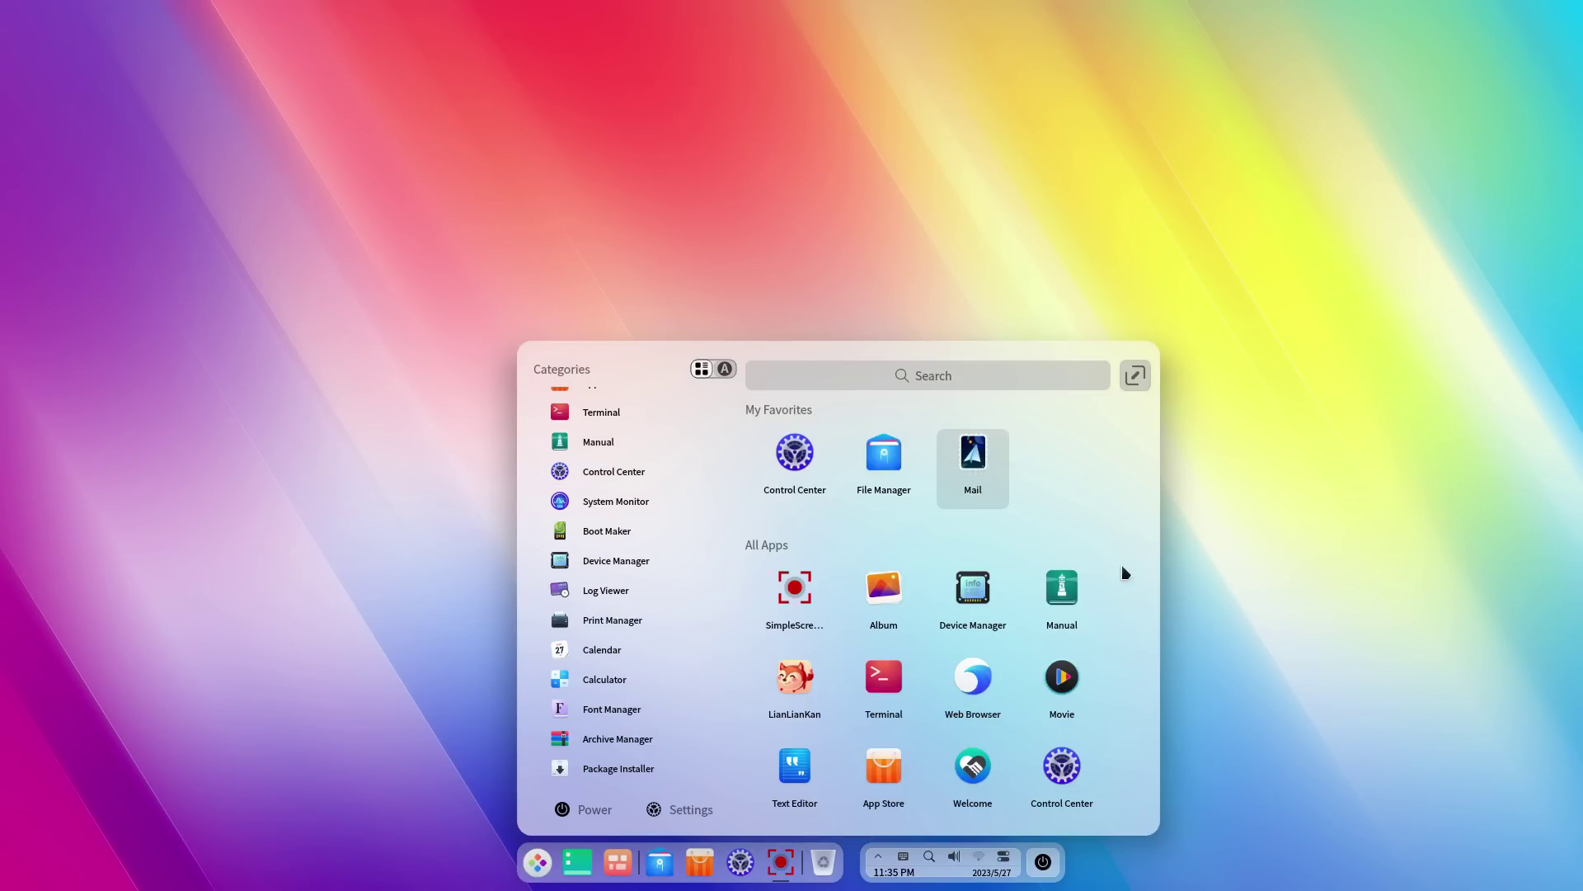
scroll(1048, 625, down, 5)
drag(1146, 786, 1147, 615)
click(1246, 467)
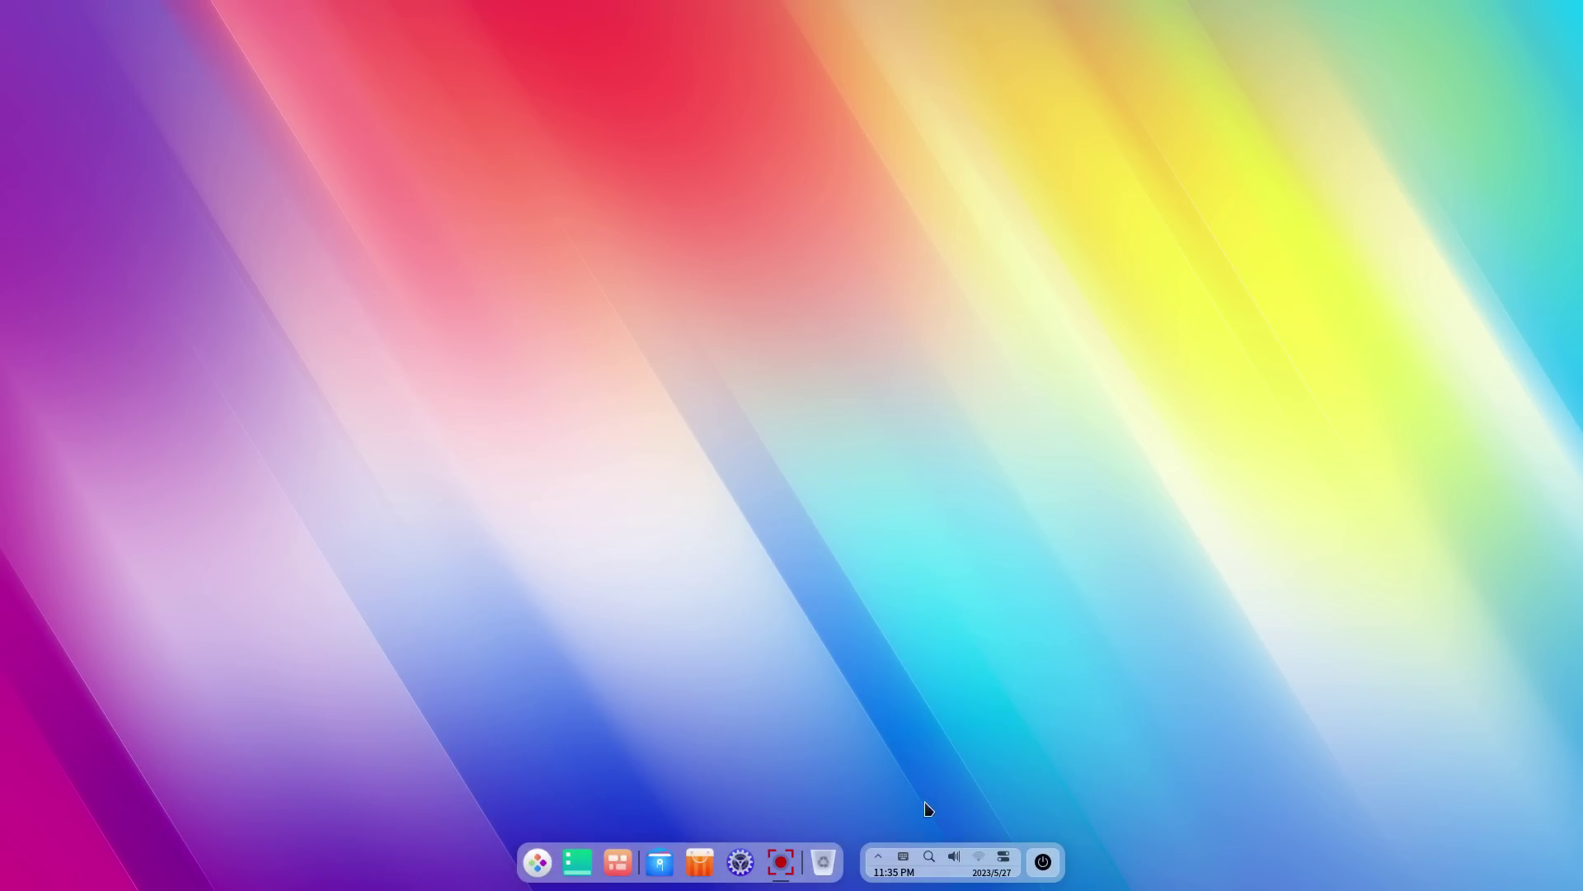
Switch the dock to Efficient mode from its right-click Mode menu
right_click(864, 860)
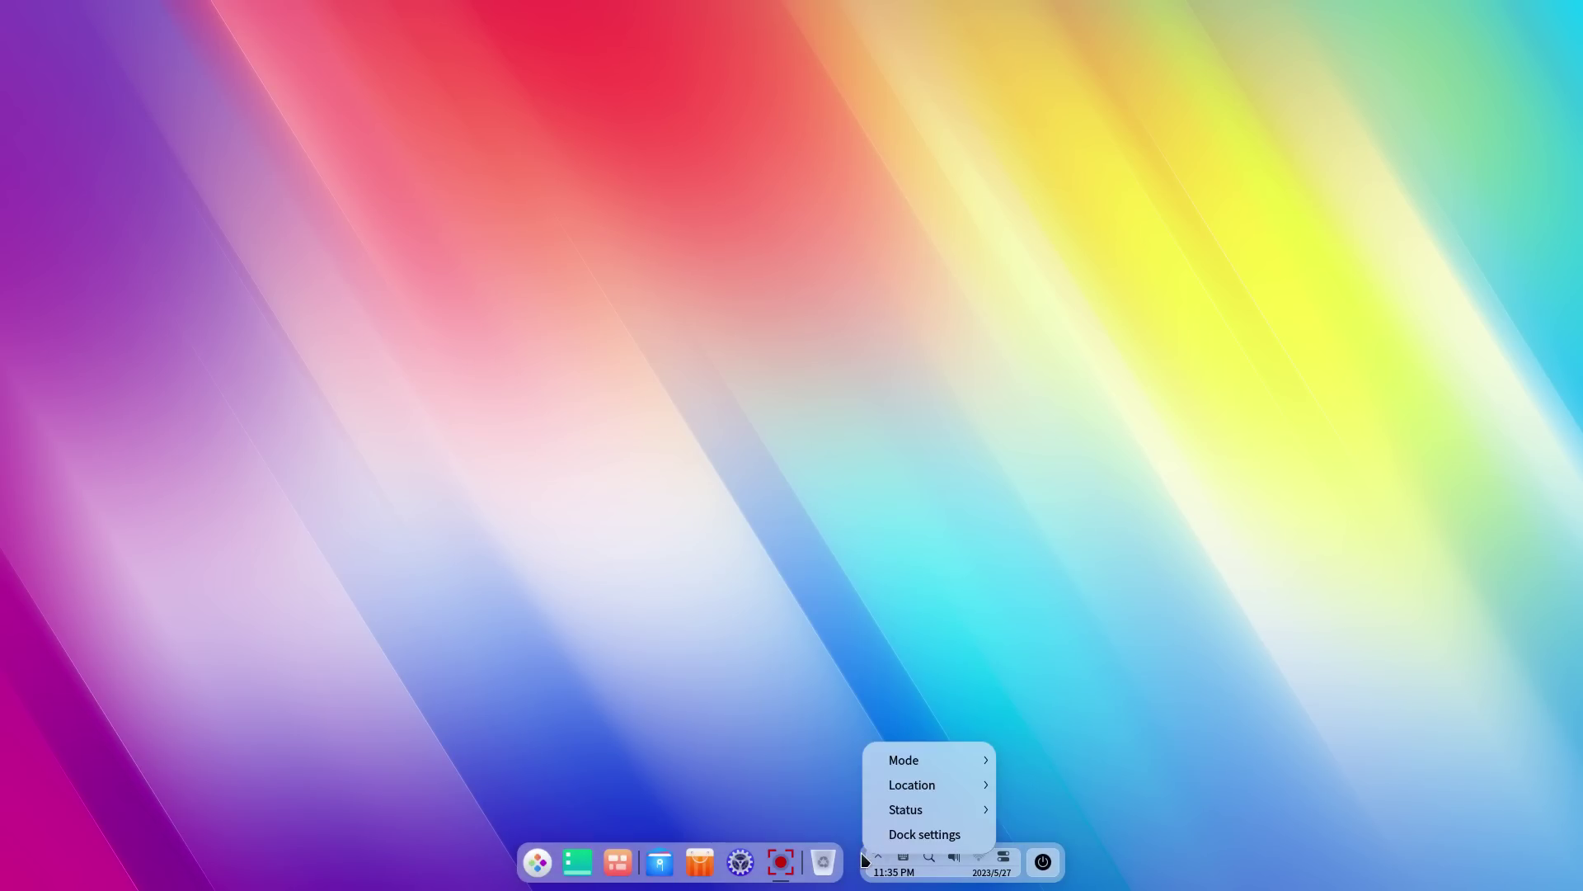
mouse_move(940, 760)
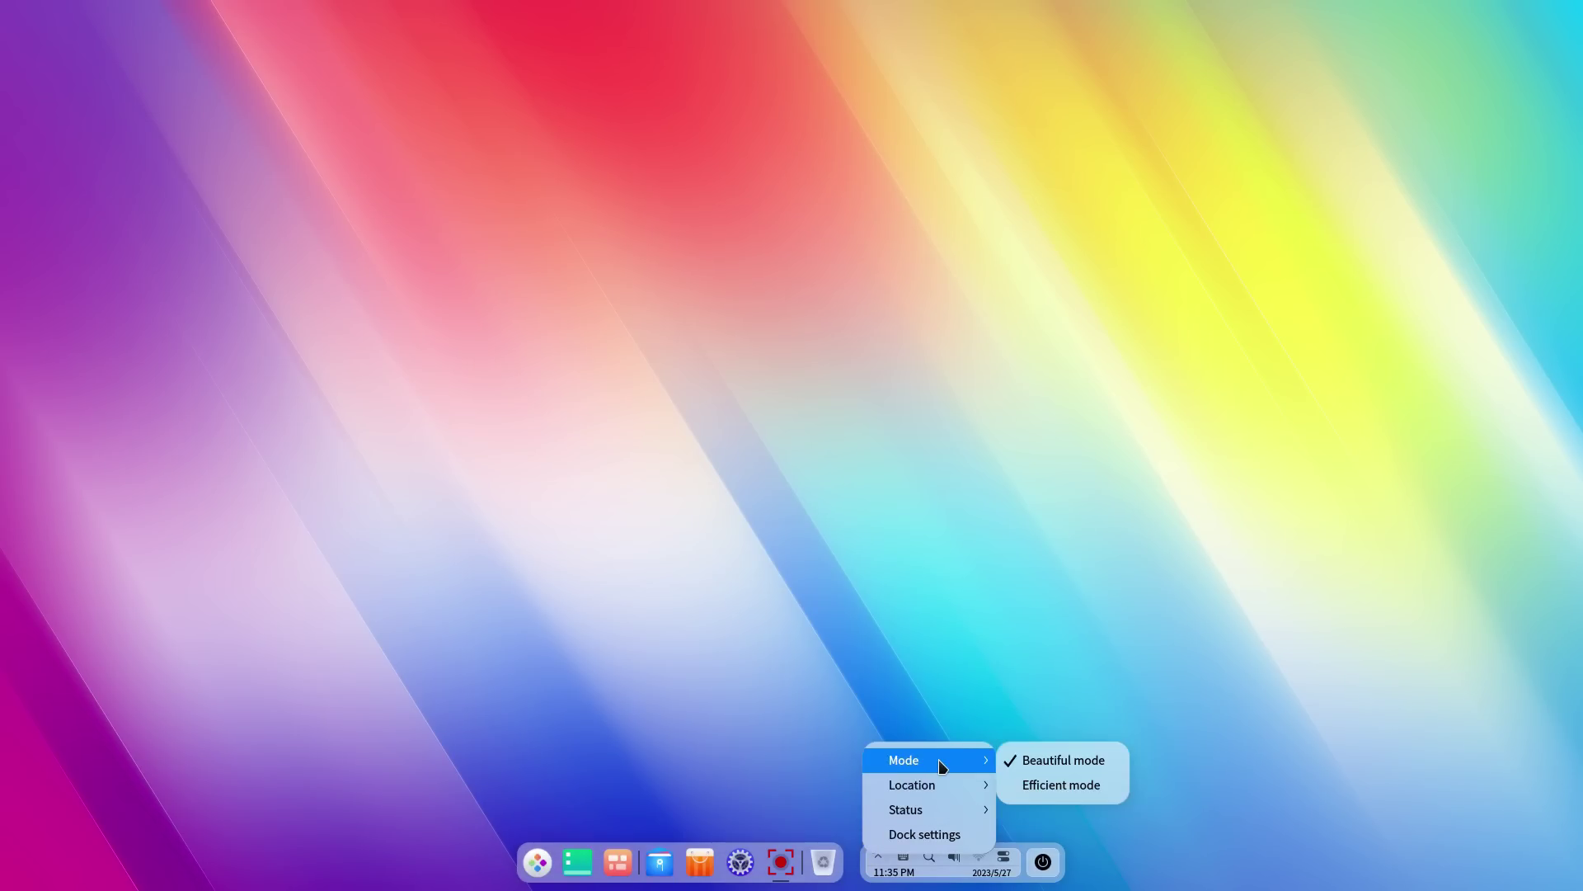
click(1047, 785)
In Efficient mode, toggle the launcher and Notification Center, and dismiss the taskbar menu unchanged
key(super)
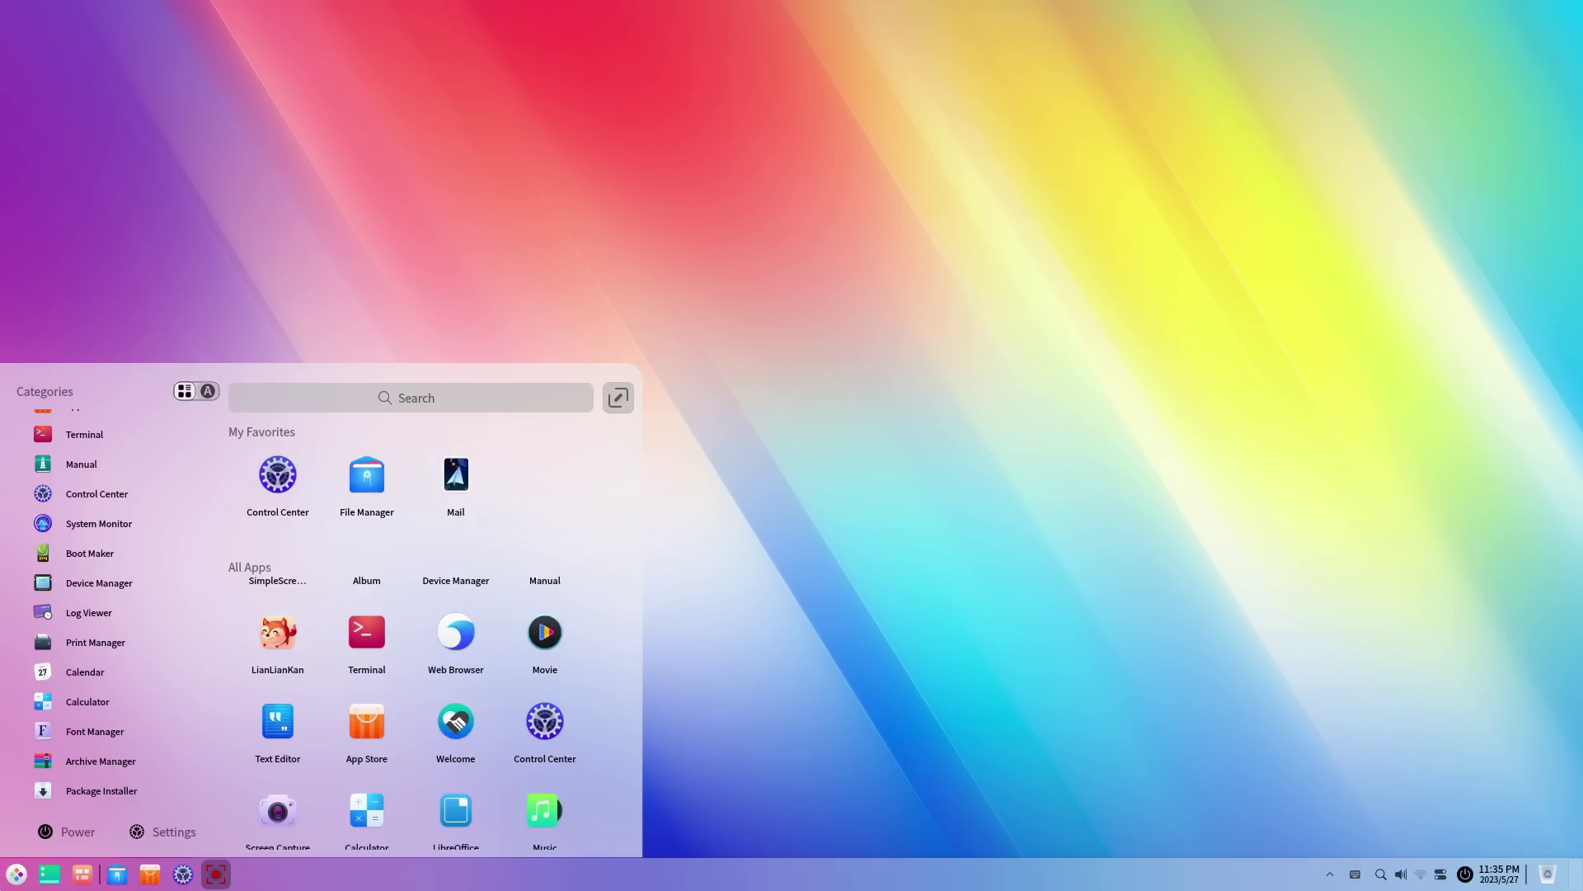
key(super)
click(1514, 873)
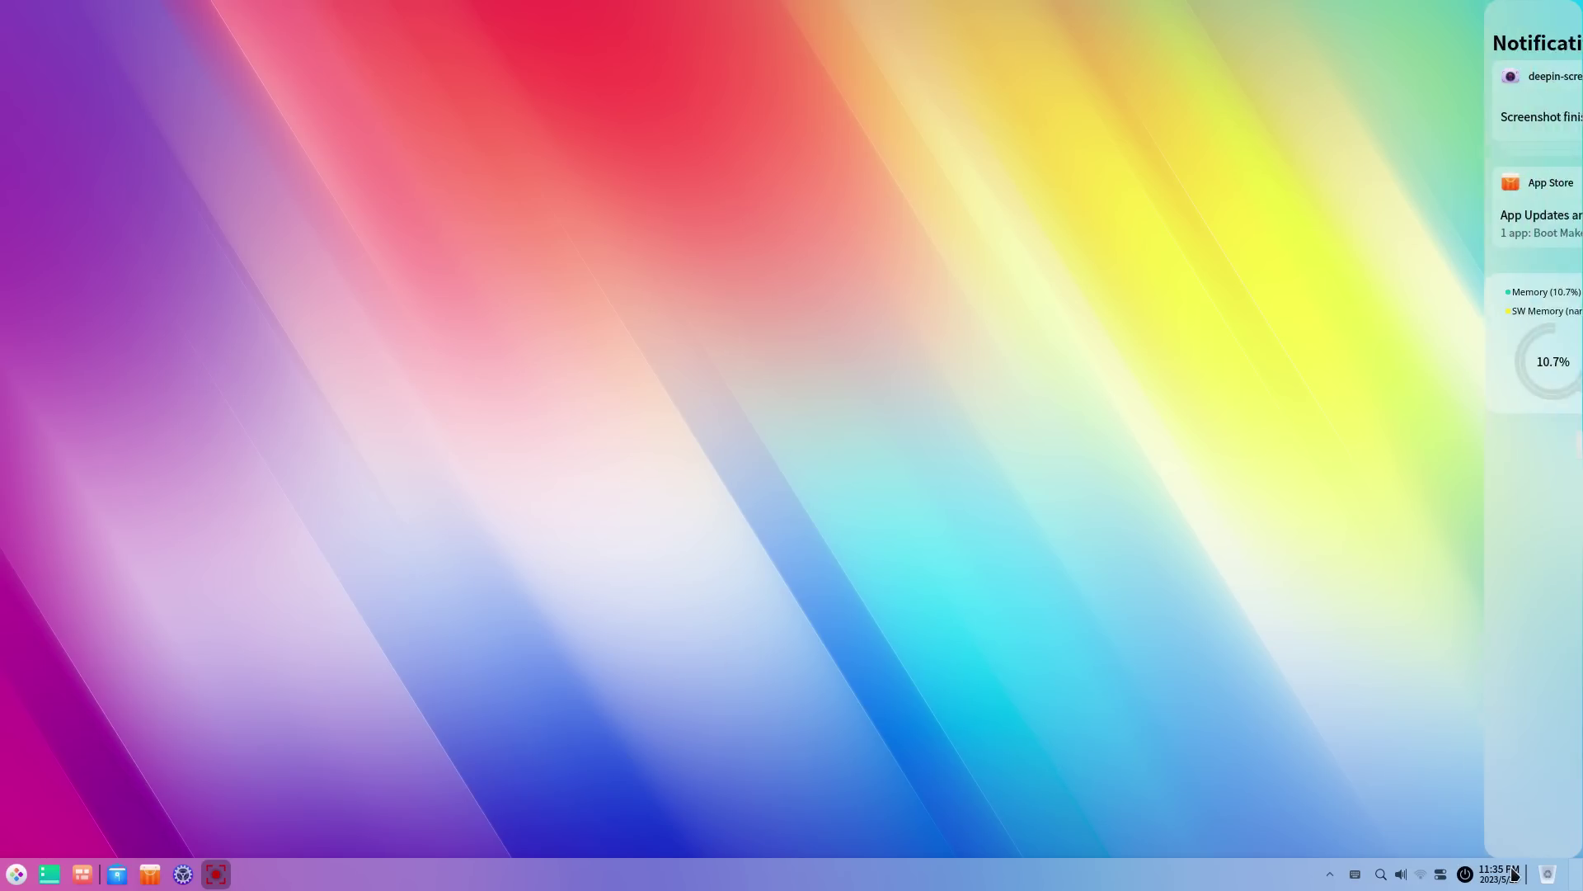
click(1514, 873)
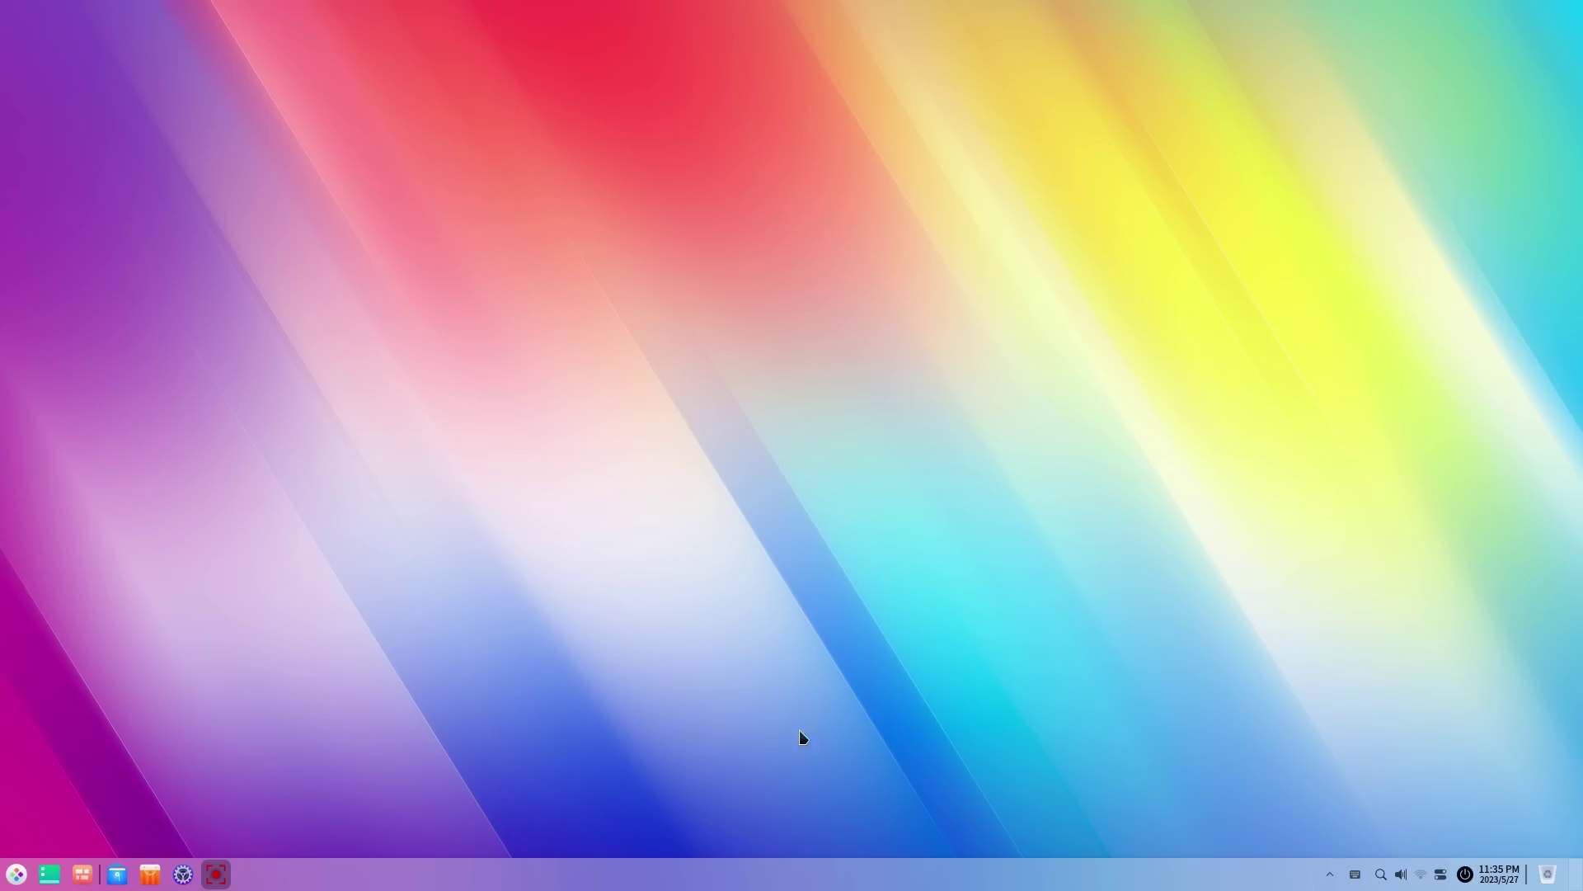
right_click(741, 880)
mouse_move(821, 783)
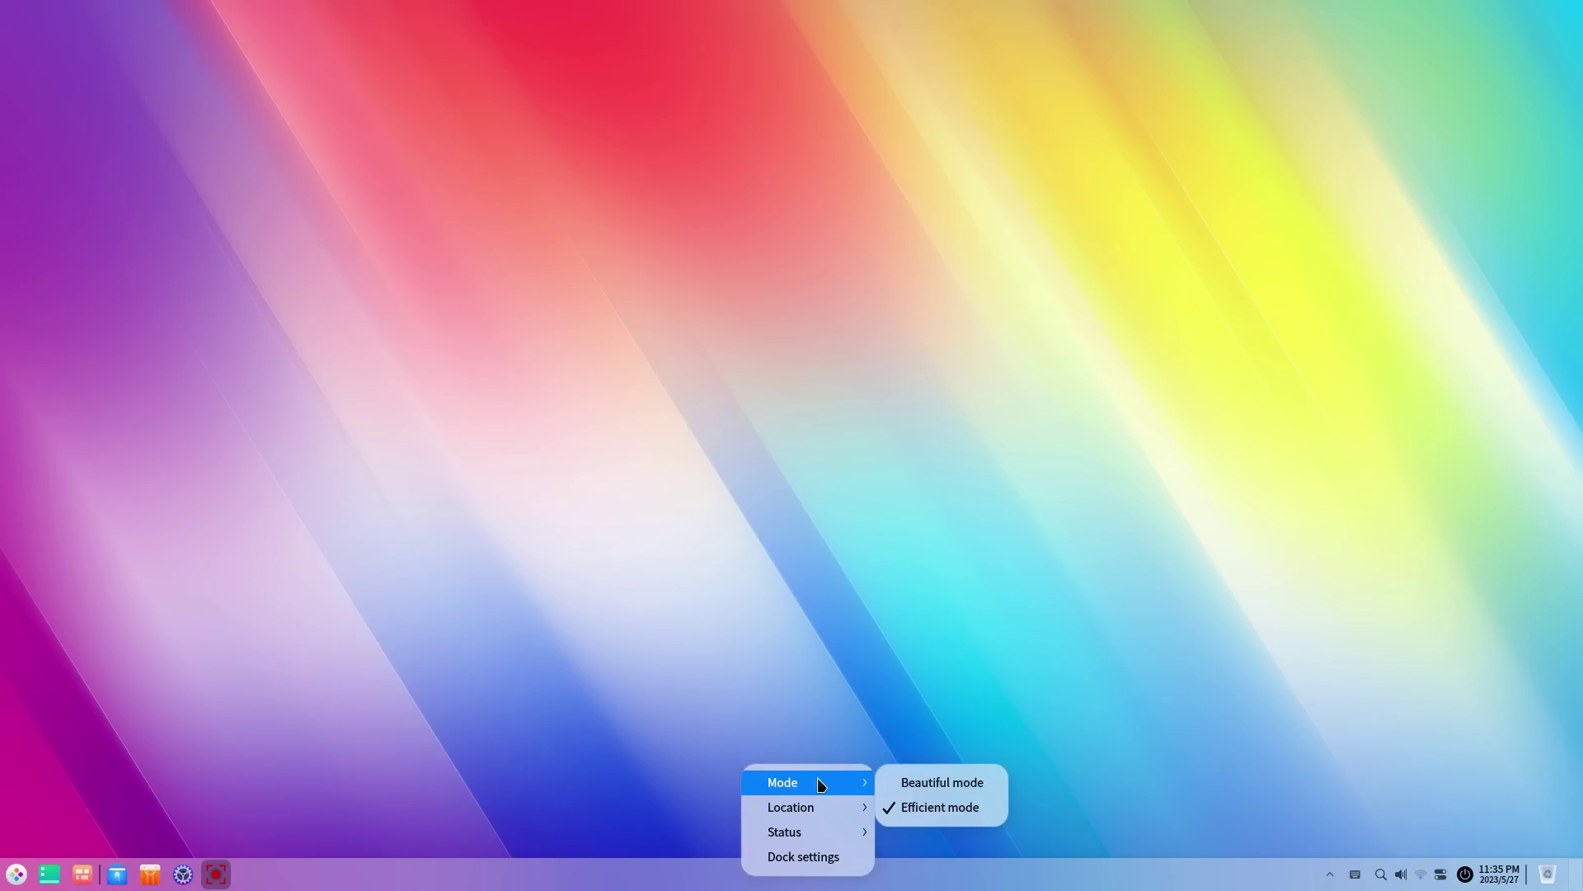
click(938, 783)
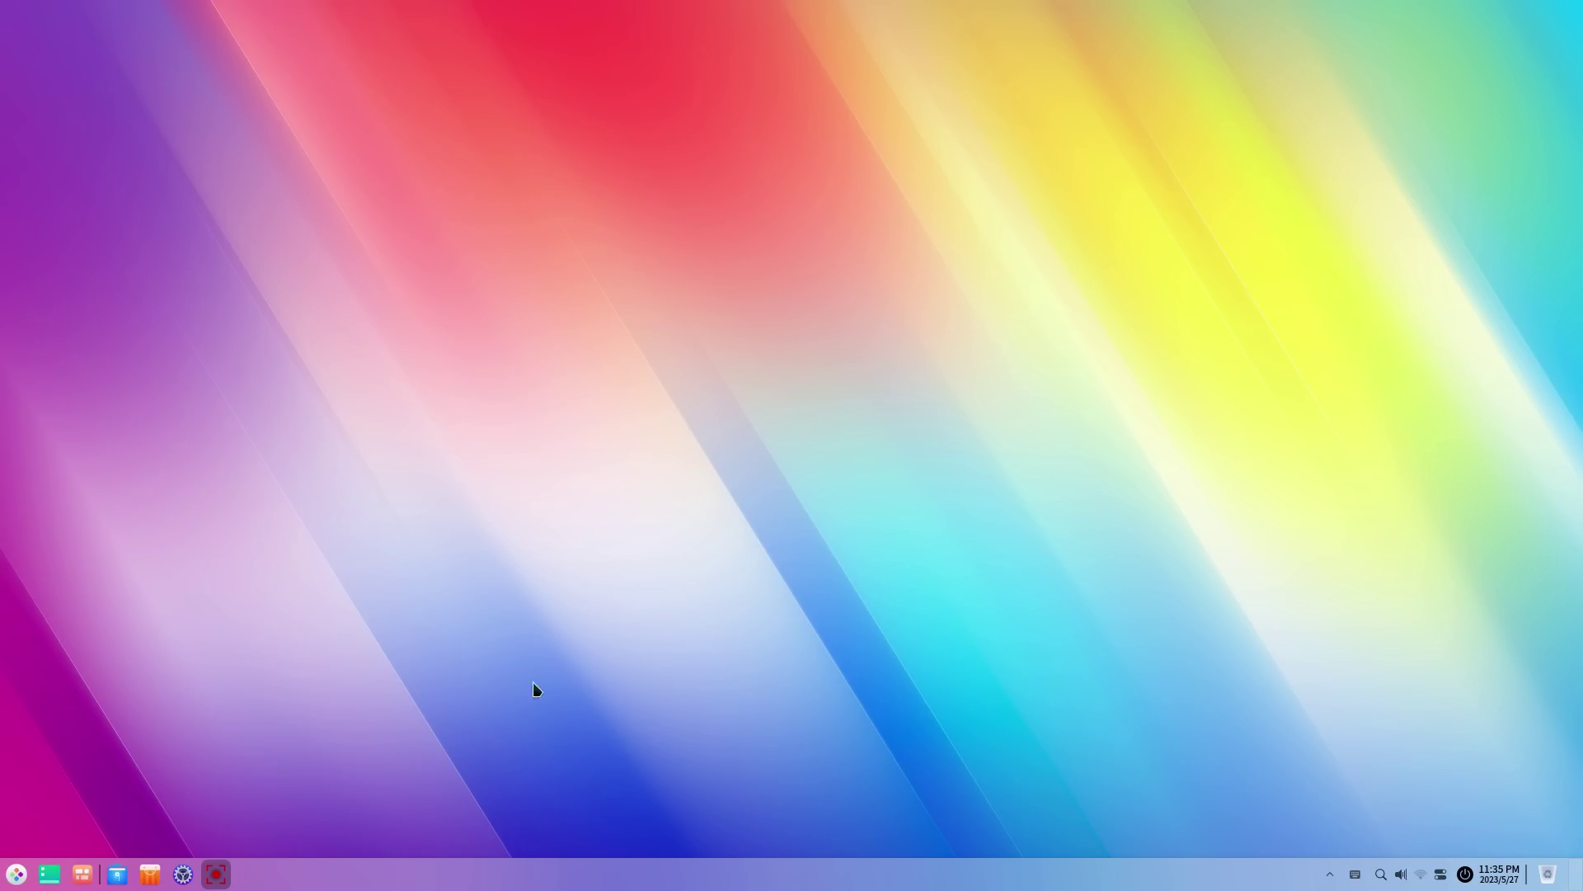
key(super)
key(Escape)
Switch the taskbar back to Beautiful mode via its right-click Mode menu
right_click(721, 864)
mouse_move(808, 779)
click(961, 779)
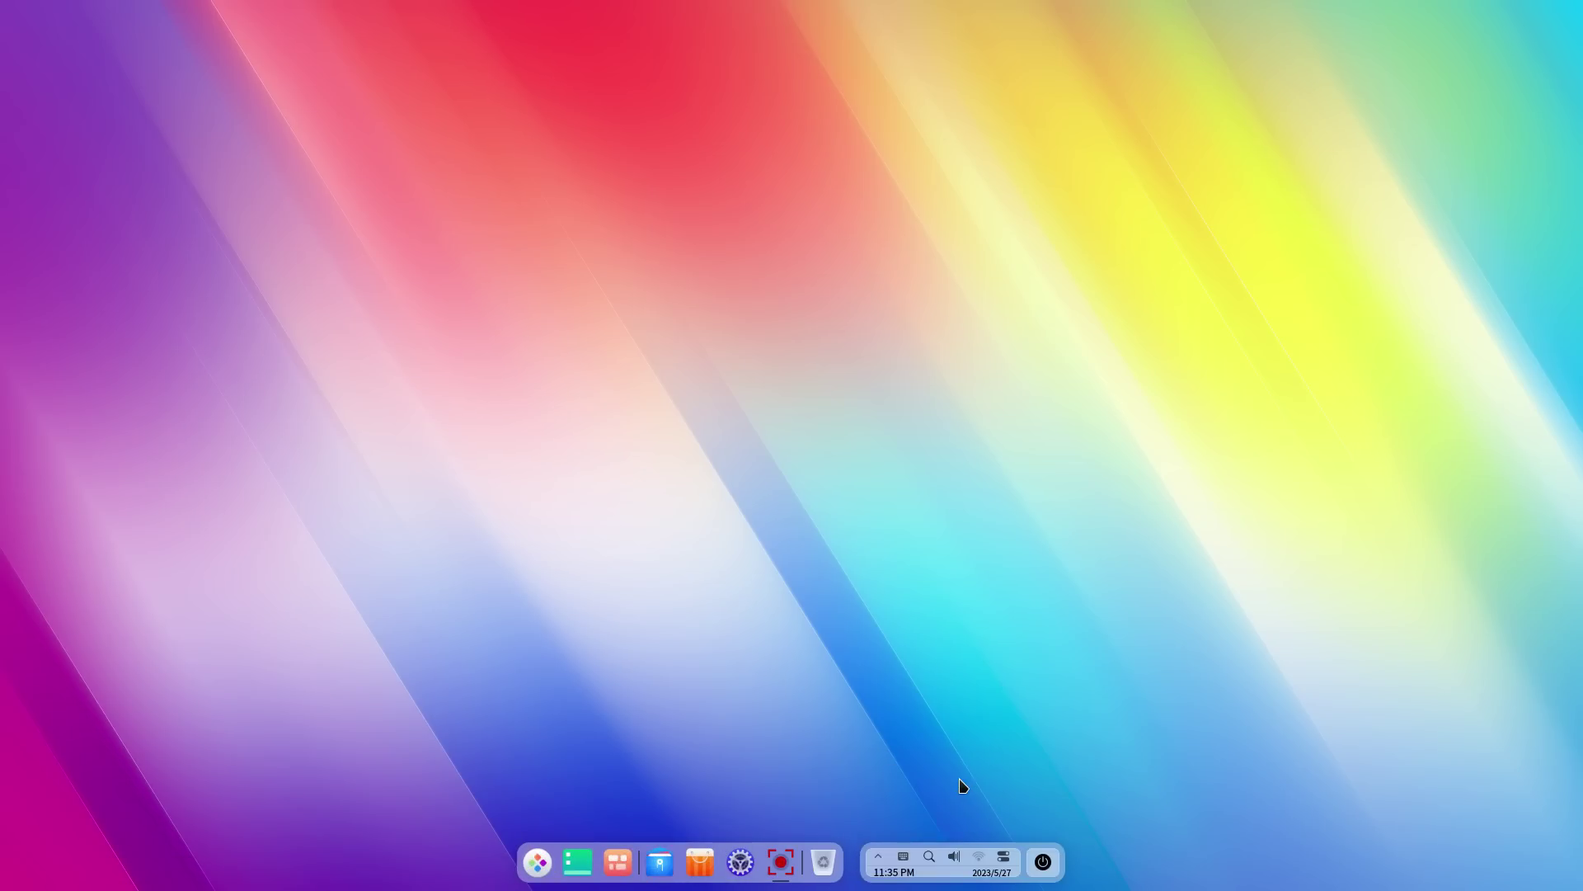
right_click(865, 856)
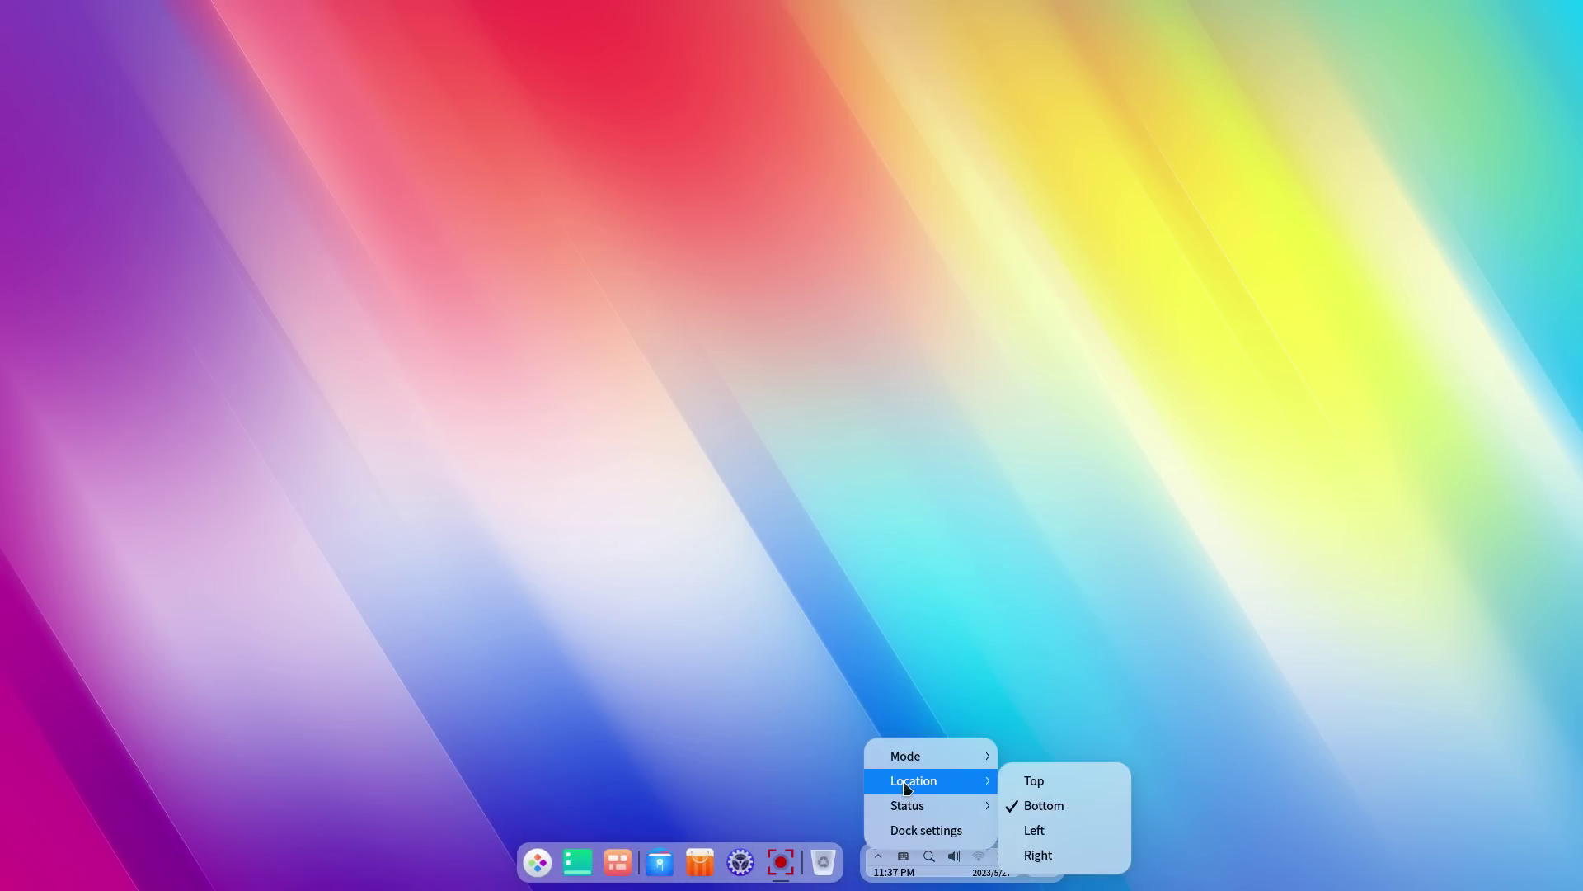
click(681, 762)
Toggle the app launcher between fullscreen and compact views, scrolling each
click(538, 862)
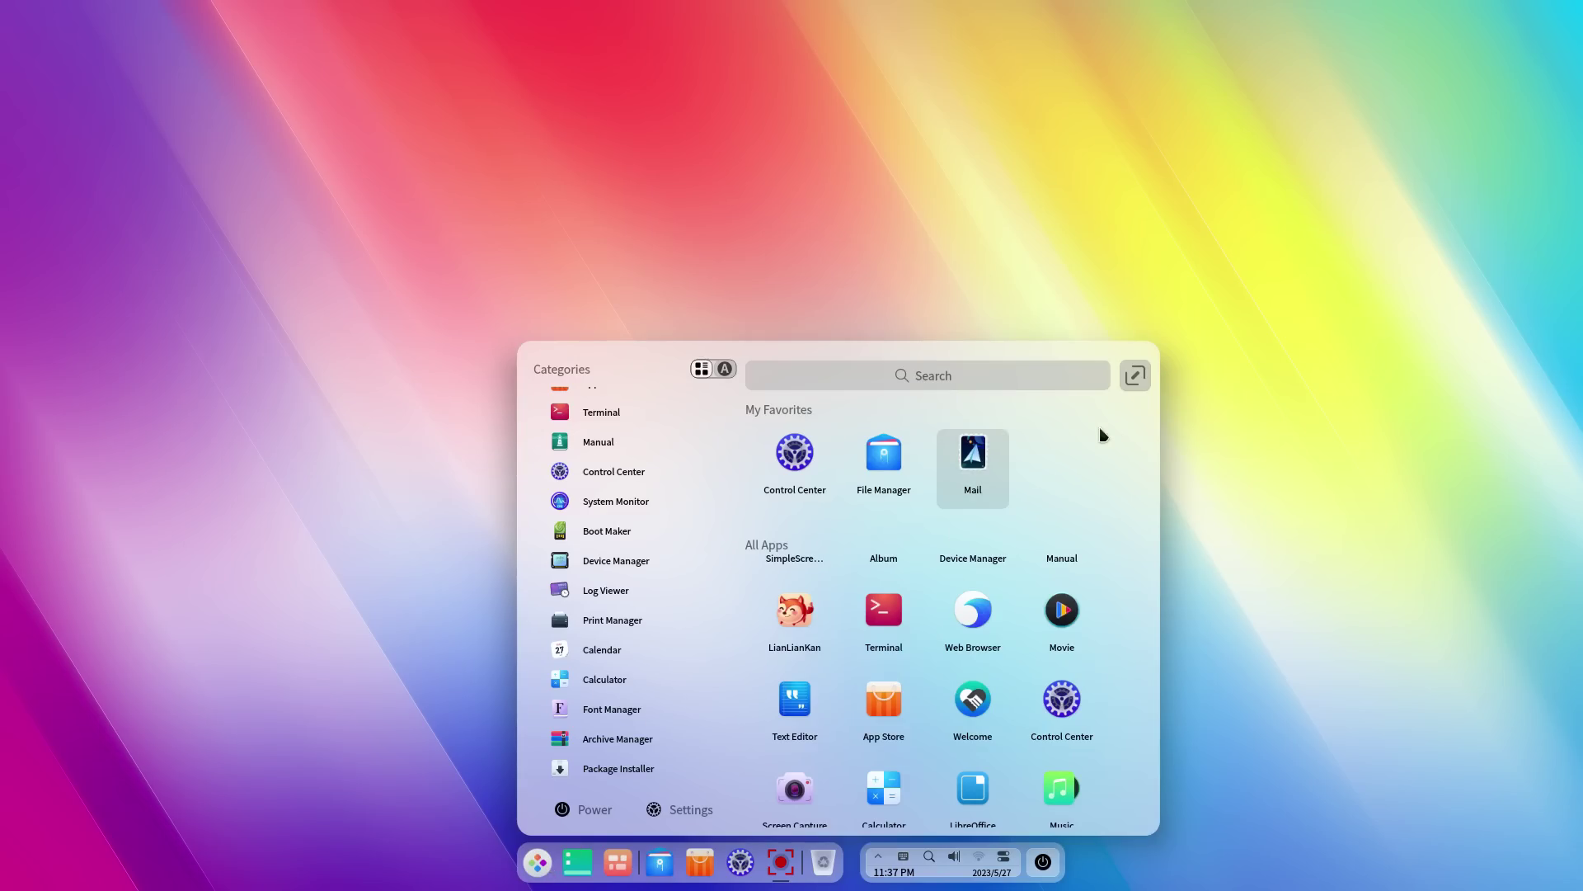
click(1136, 376)
scroll(813, 442, down, 1)
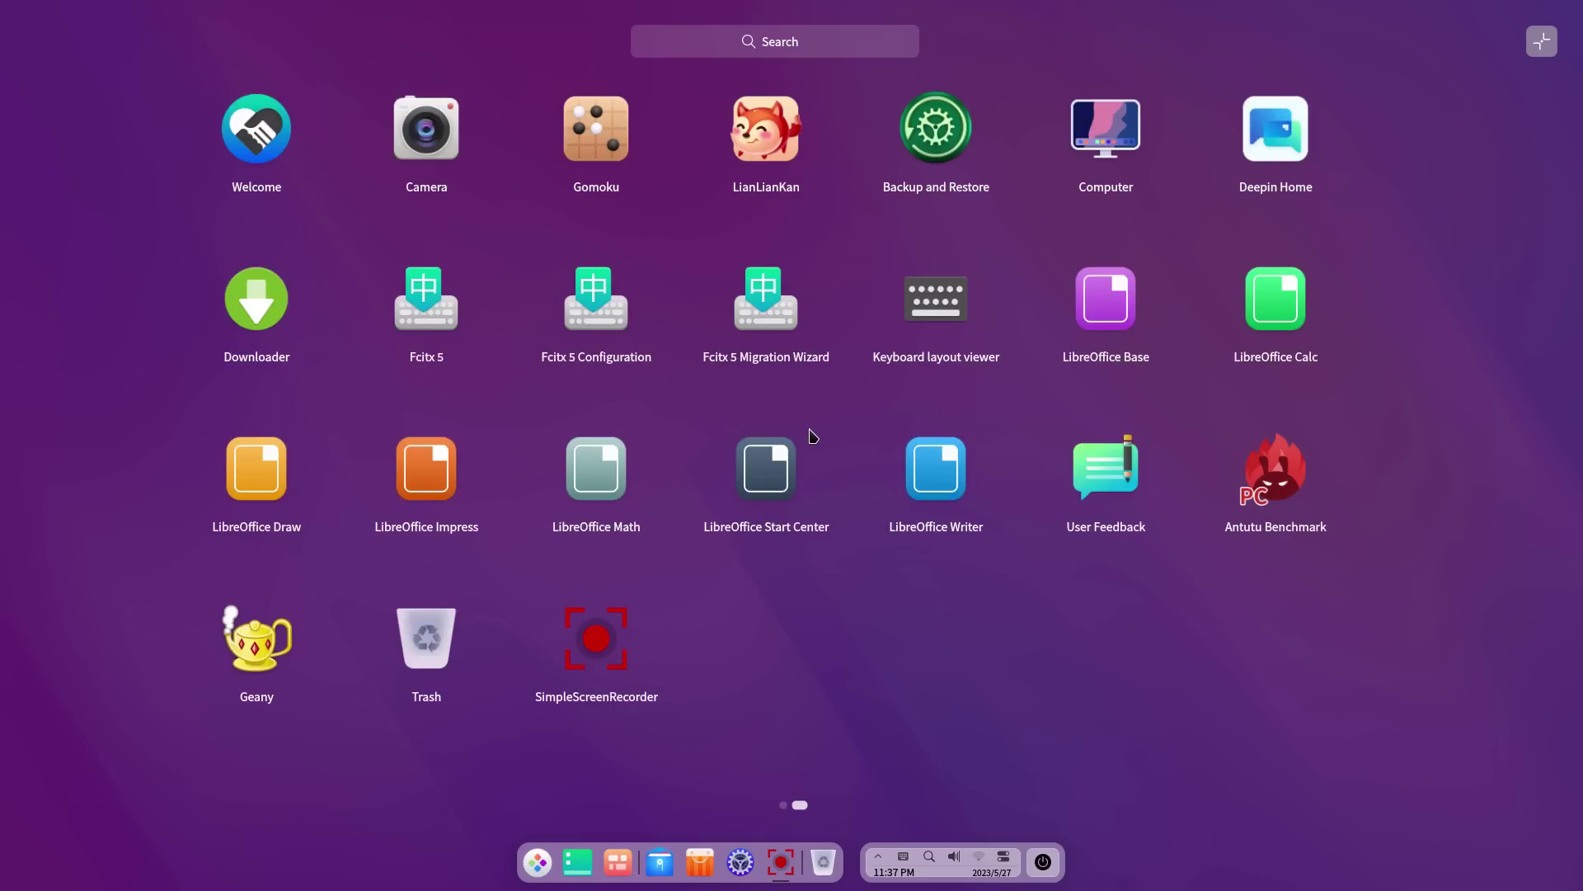
scroll(813, 437, up, 1)
scroll(813, 437, down, 1)
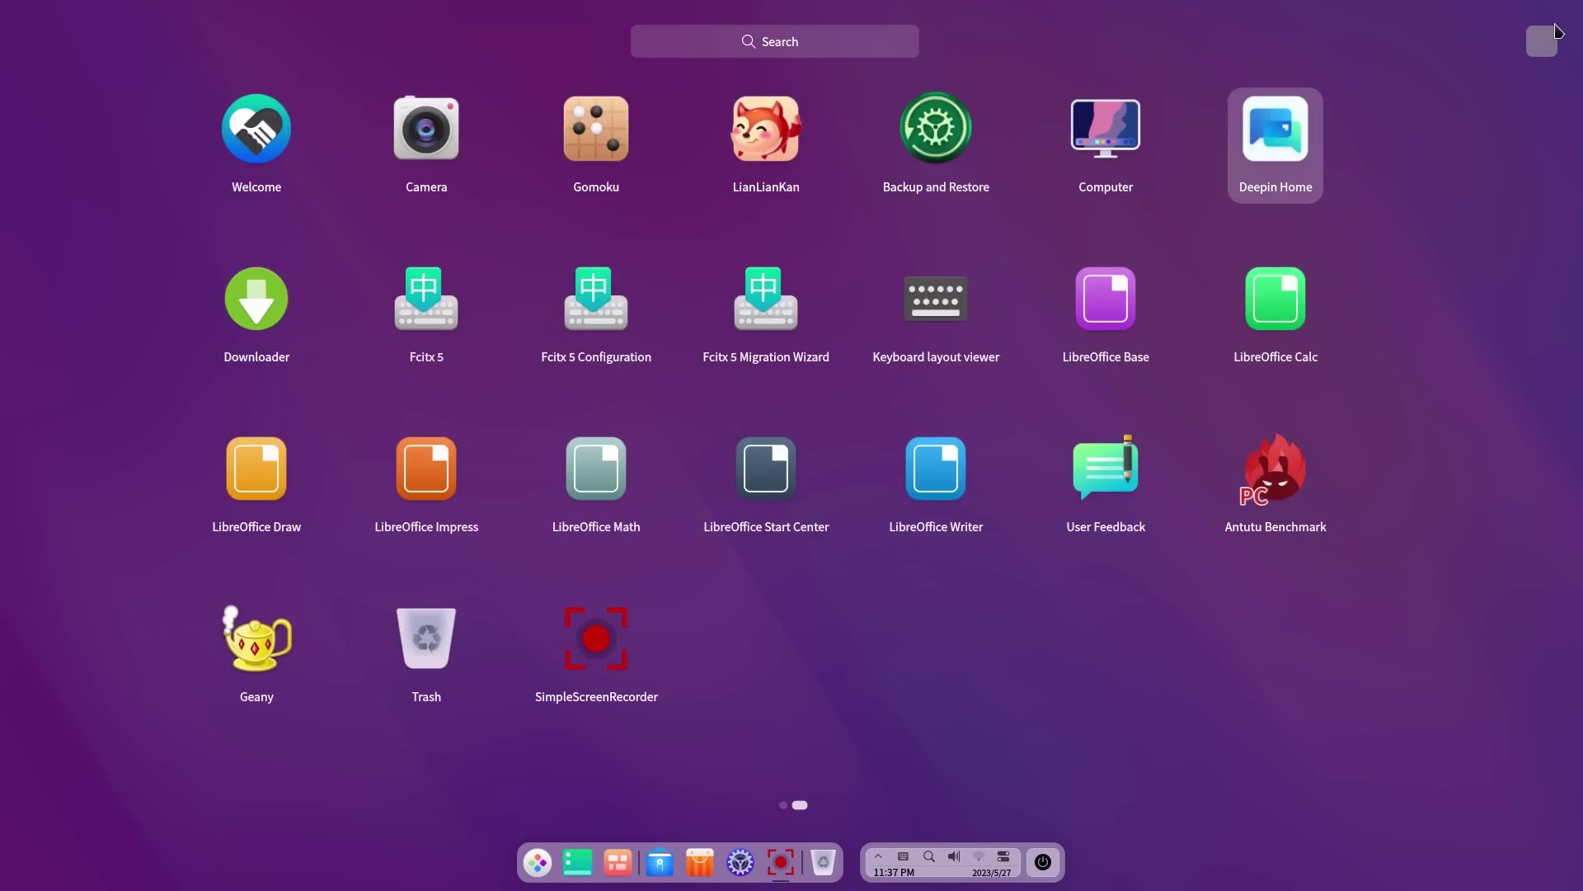
click(1542, 40)
click(1136, 376)
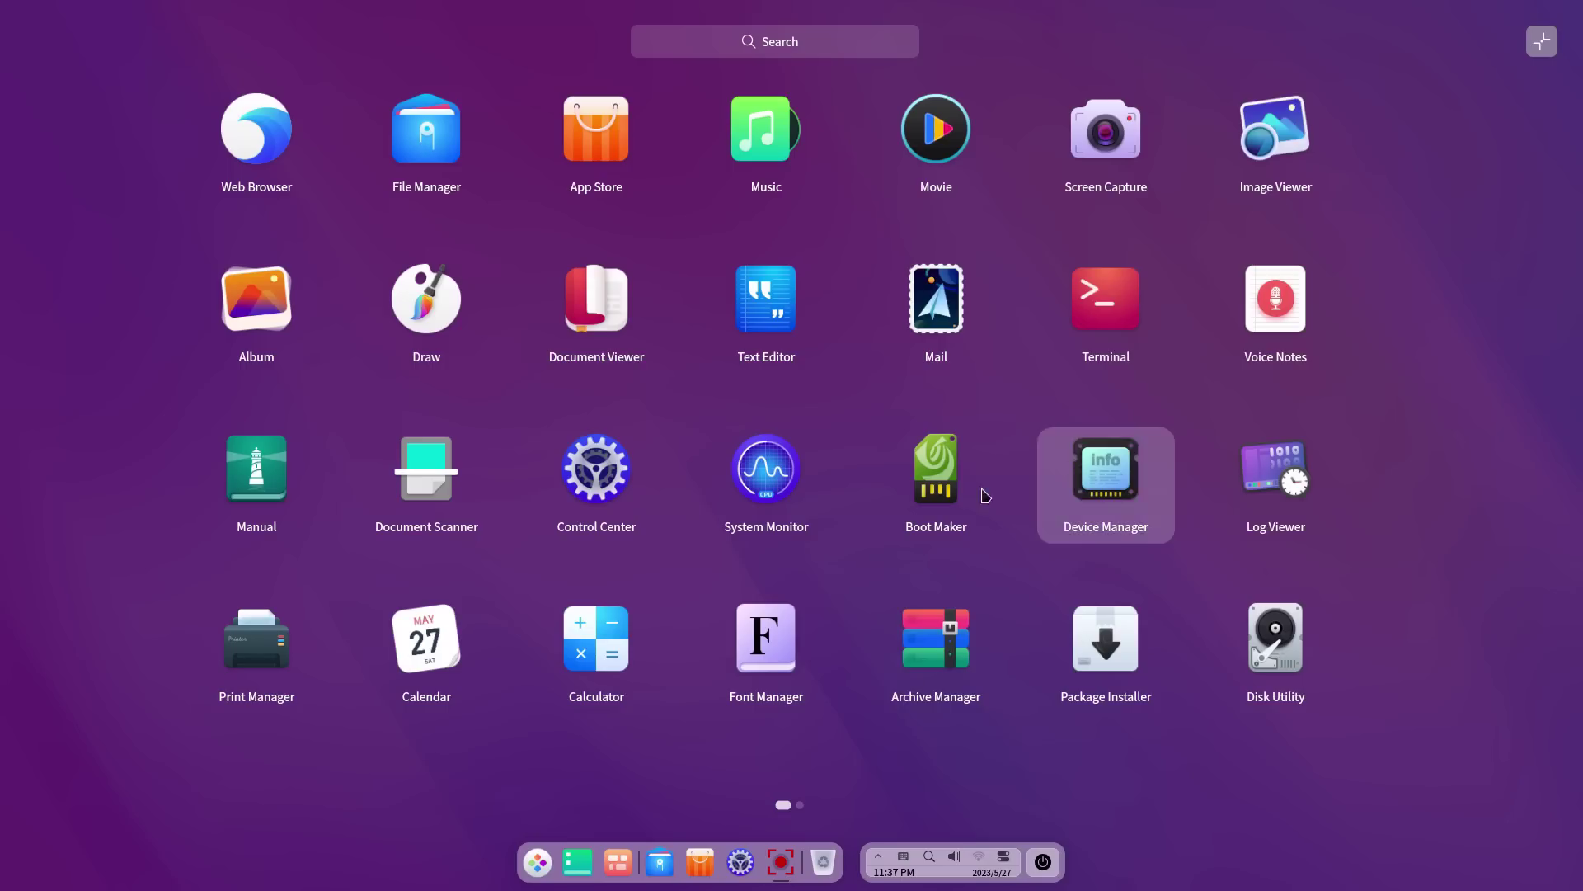
scroll(919, 499, down, 1)
scroll(918, 498, up, 1)
click(1527, 50)
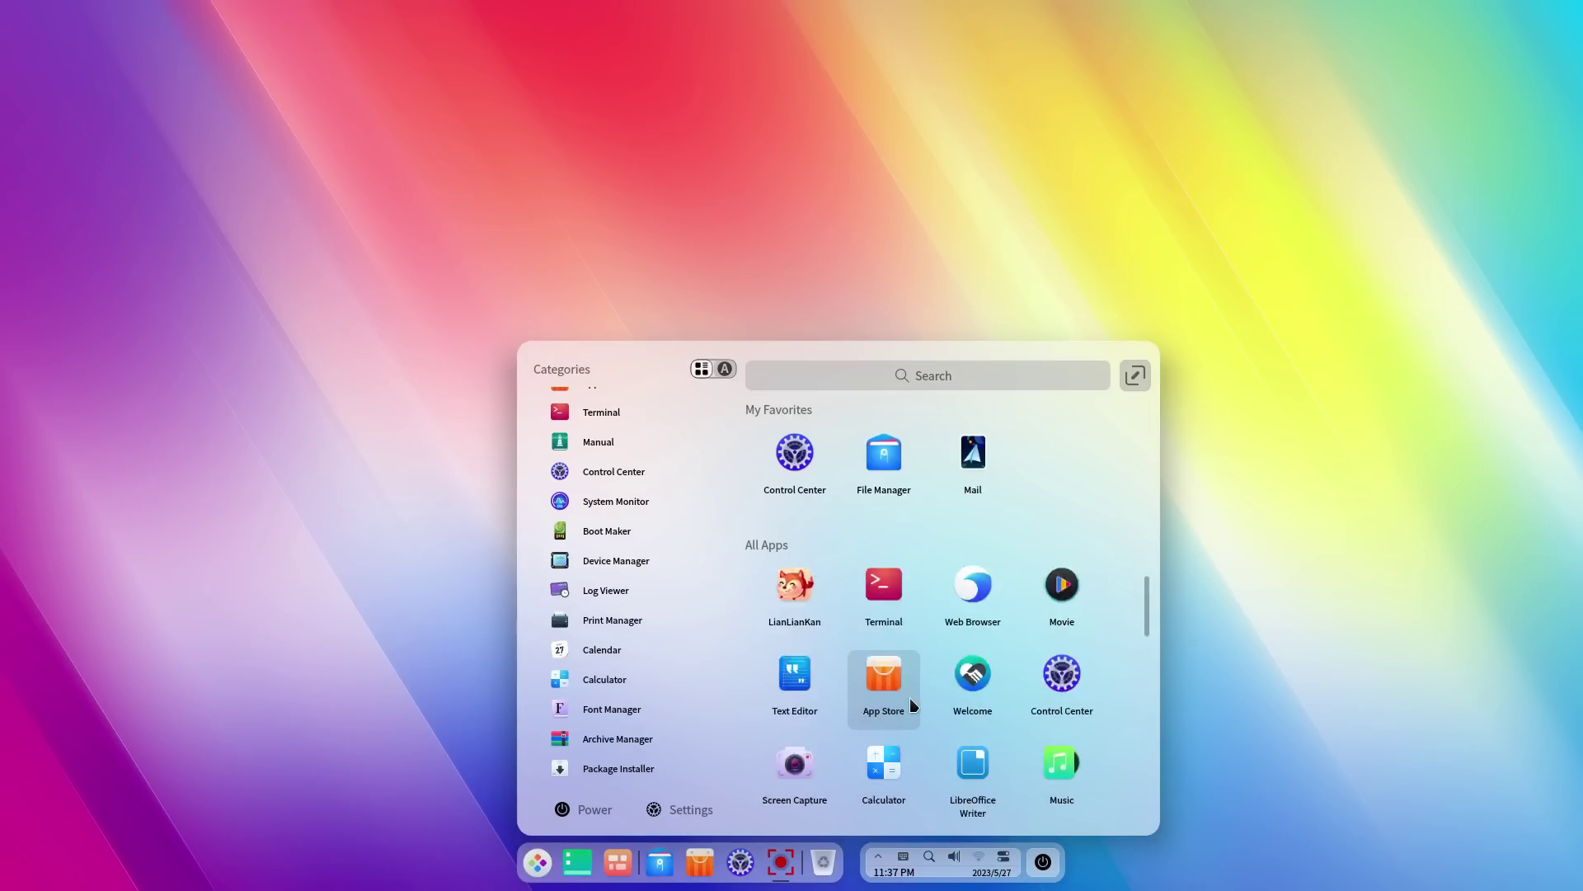
scroll(689, 591, down, 1)
scroll(660, 495, up, 1)
Sort the launcher's apps alphabetically, regroup them by category, then close the launcher
click(725, 369)
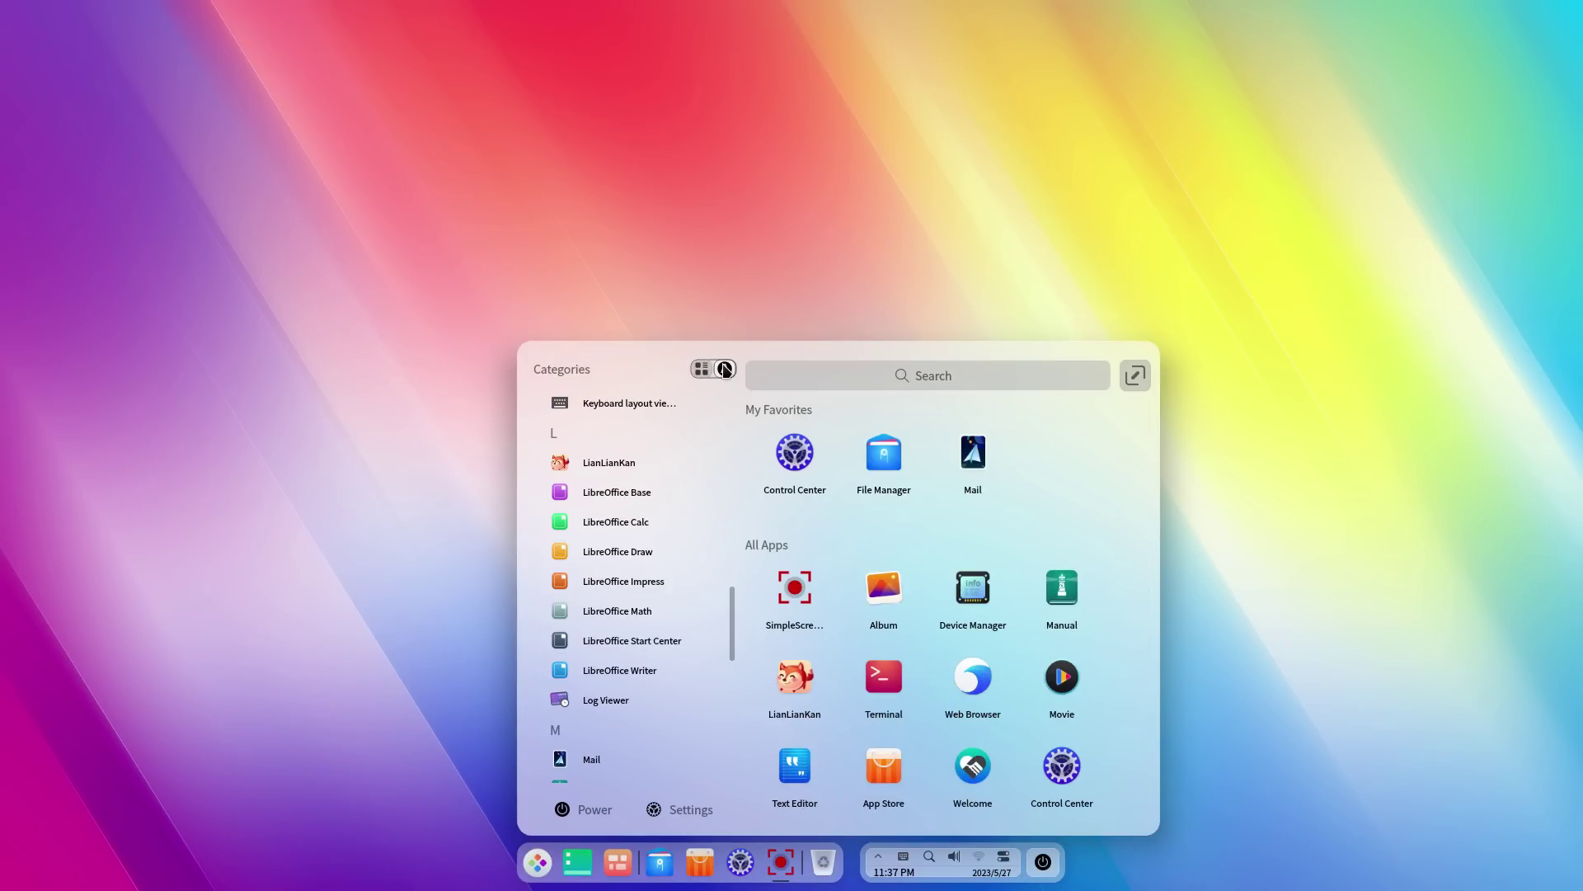
scroll(689, 446, up, 3)
click(703, 369)
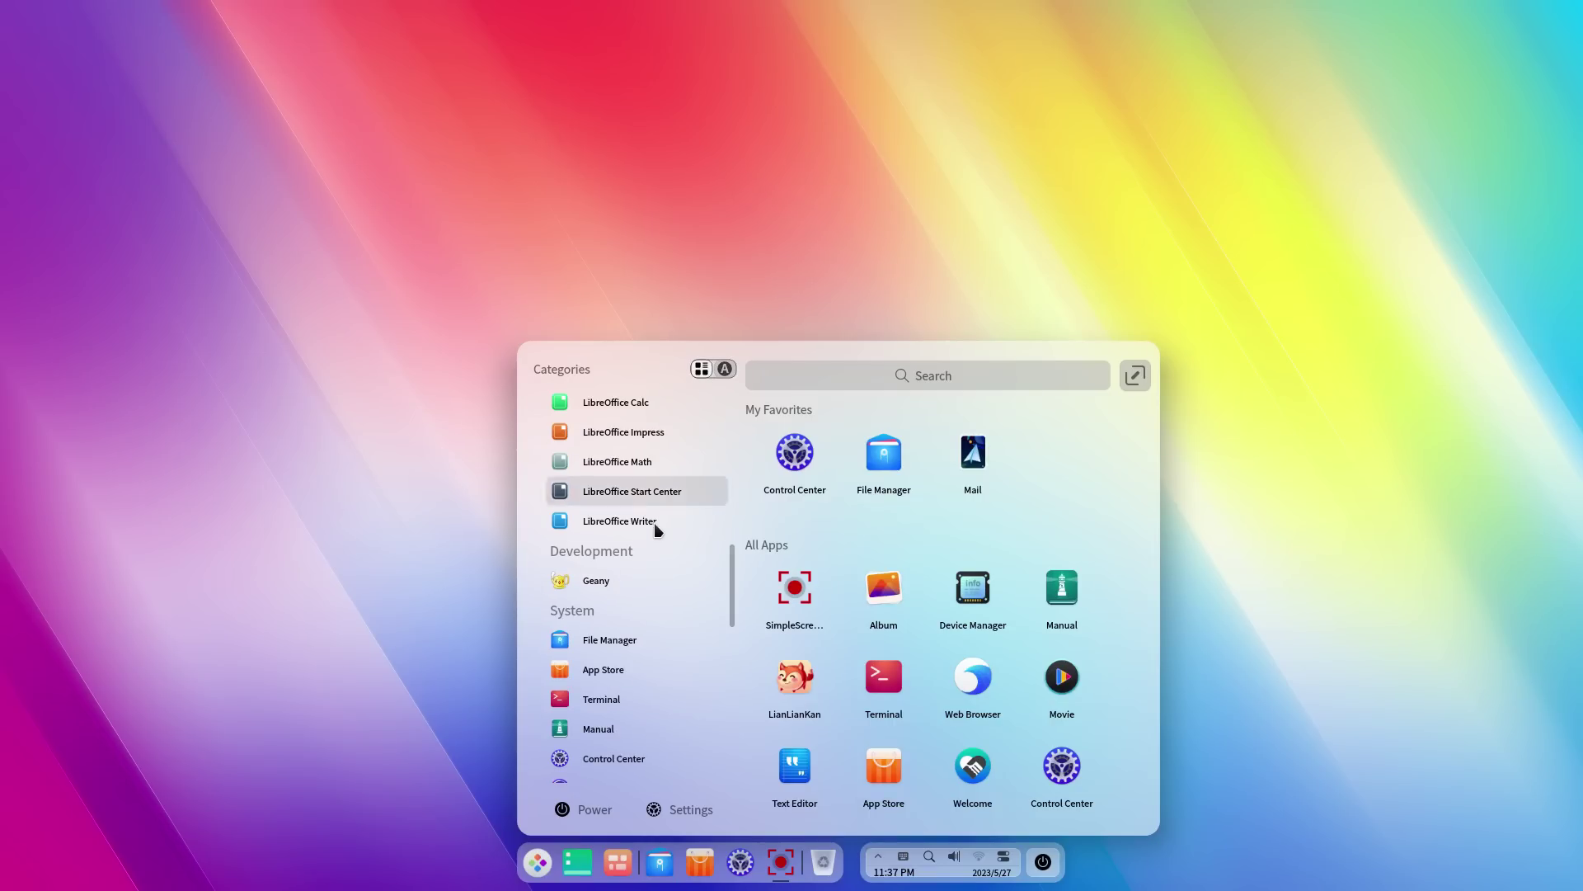
scroll(651, 536, up, 3)
scroll(643, 551, up, 4)
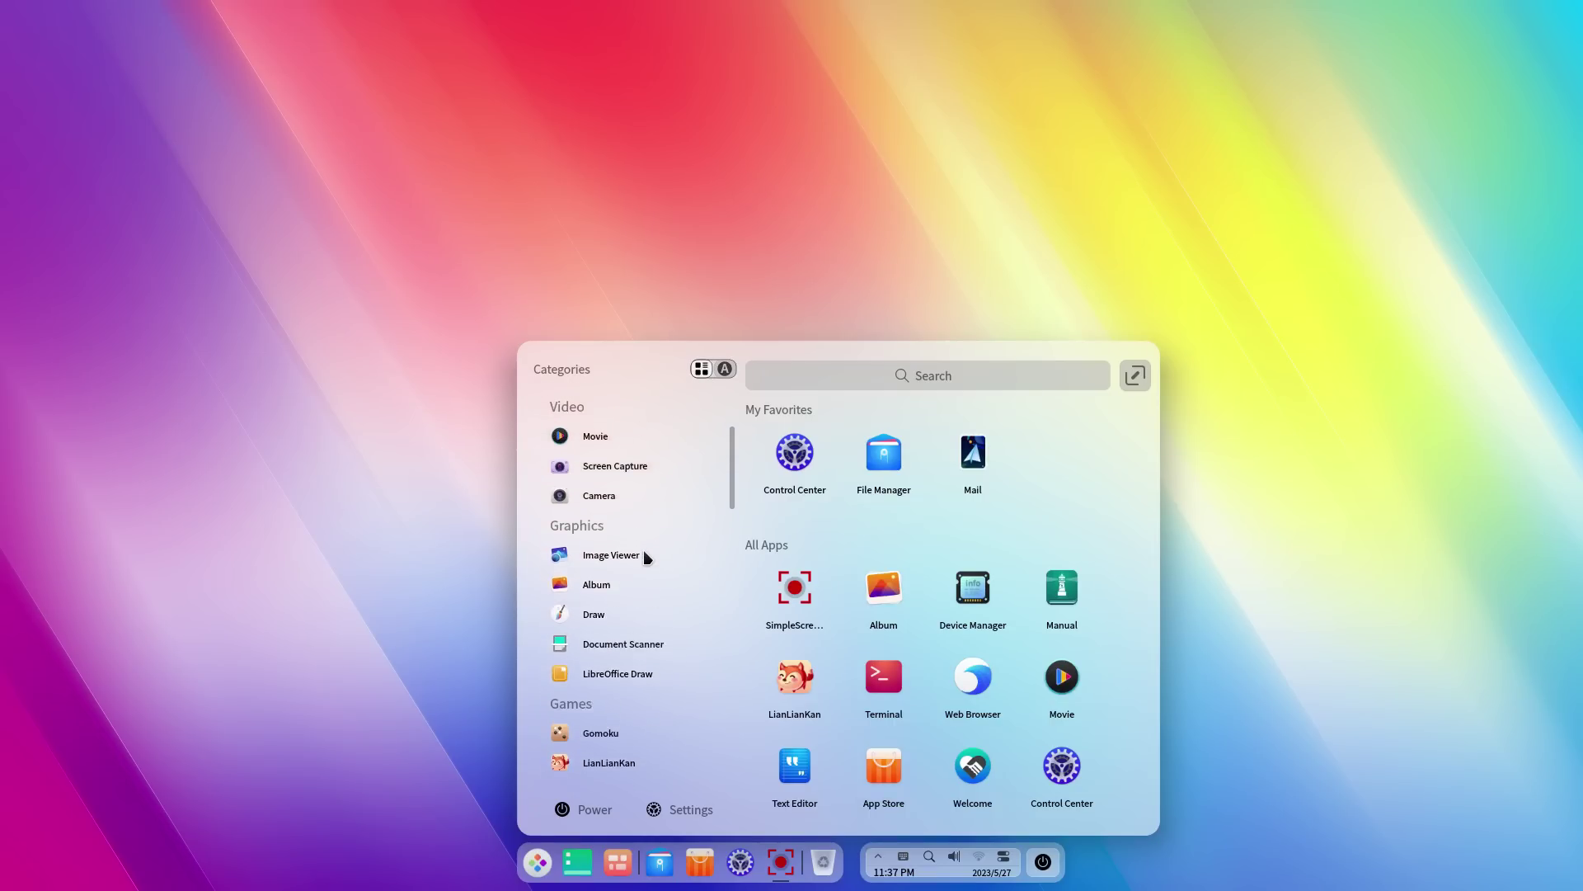
click(885, 234)
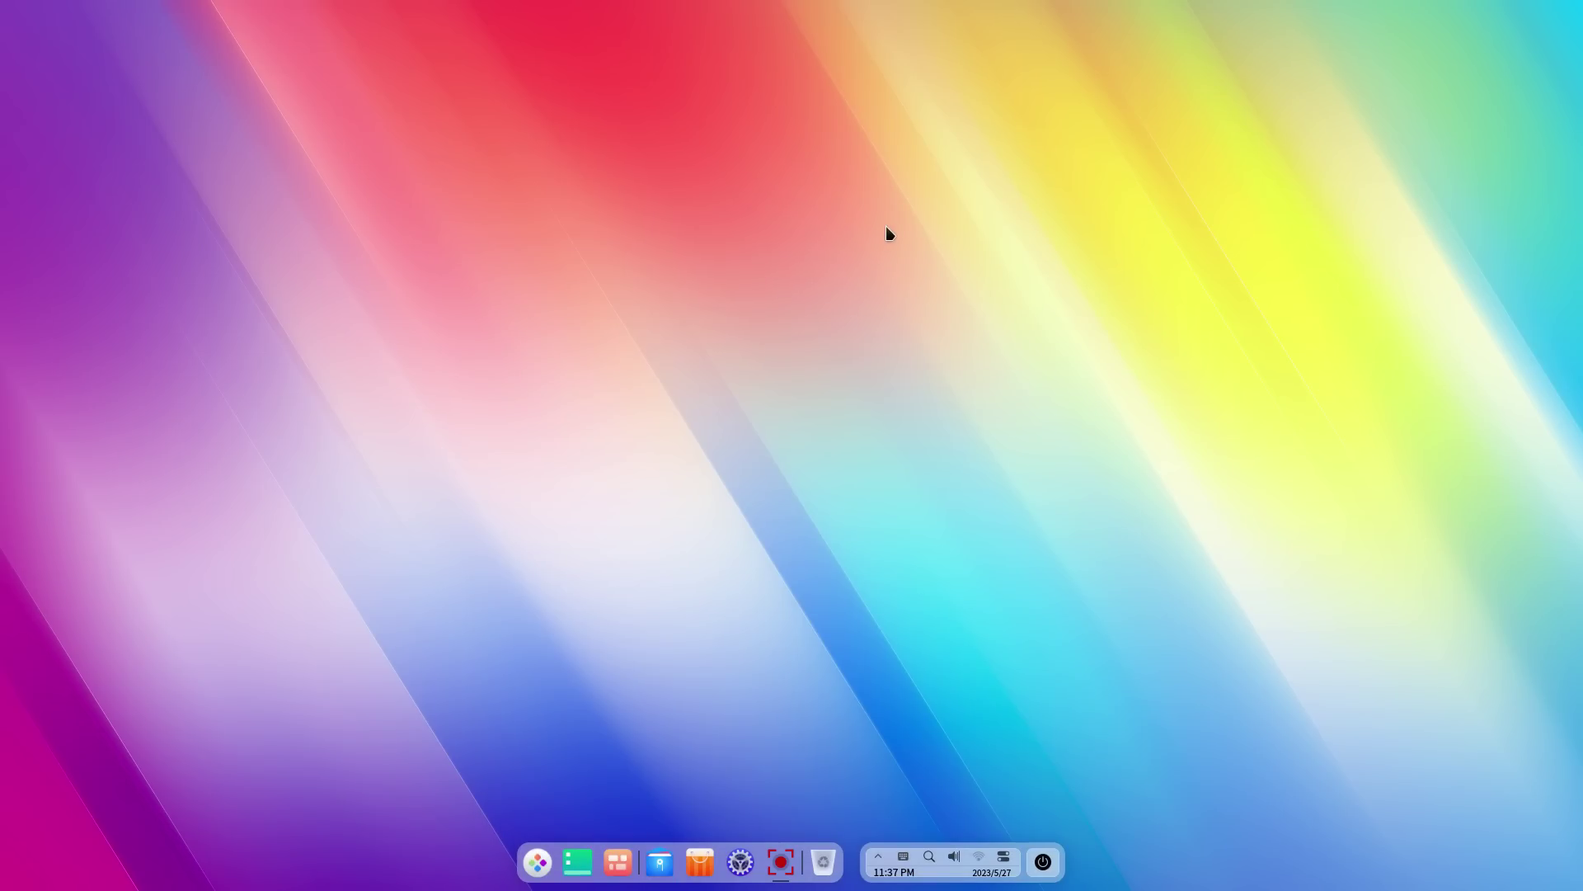
Open Notification Center from the dock clock, clear all notifications, then close and reopen it
click(993, 868)
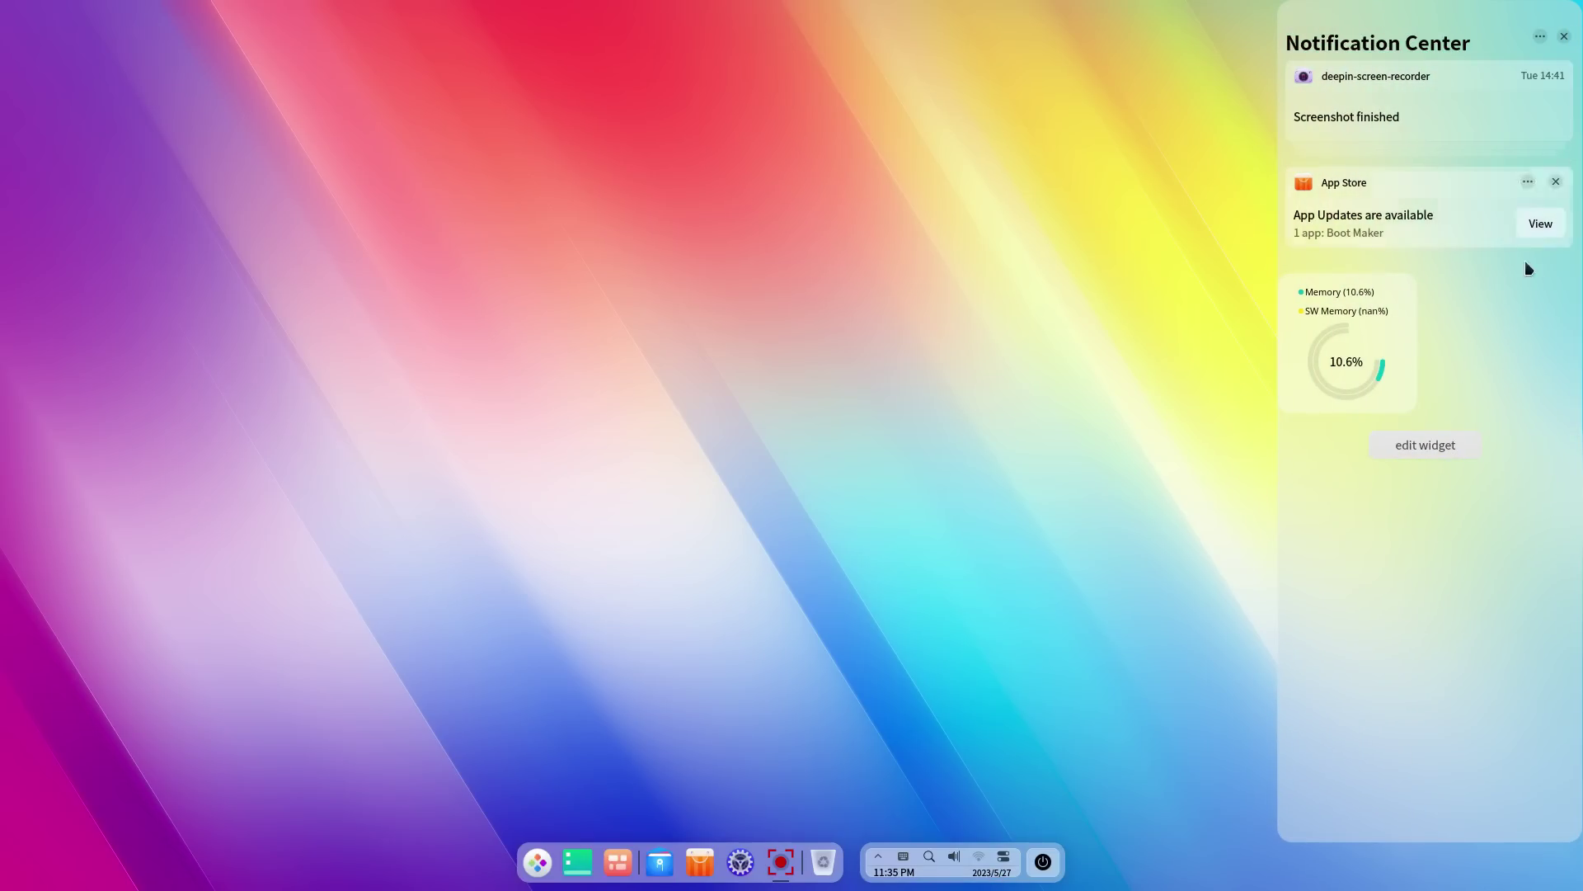
click(1564, 37)
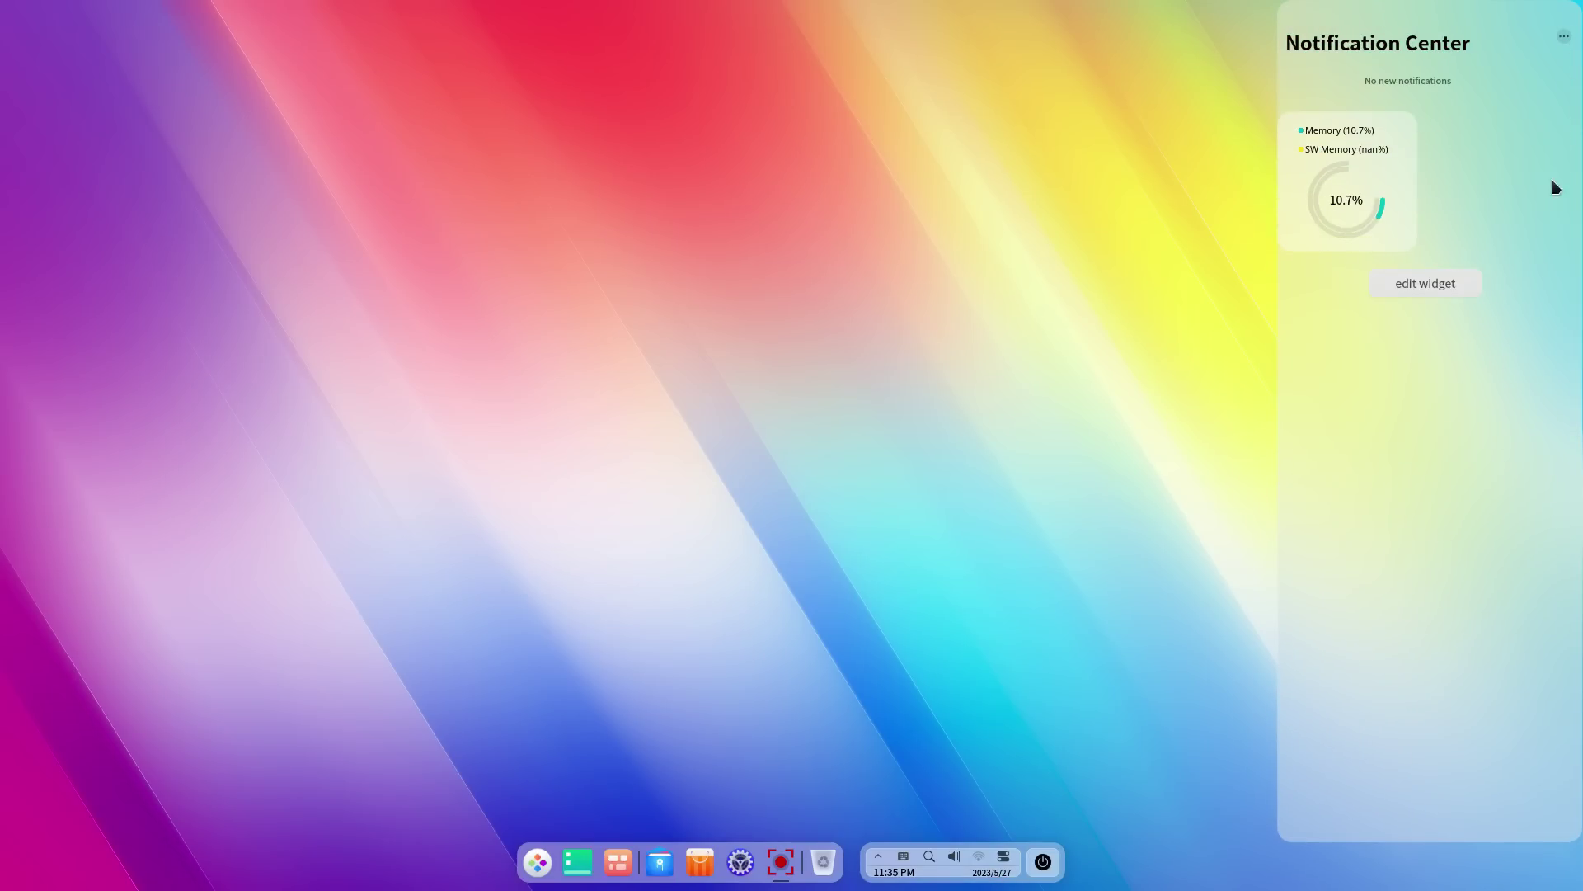
click(1099, 713)
click(993, 870)
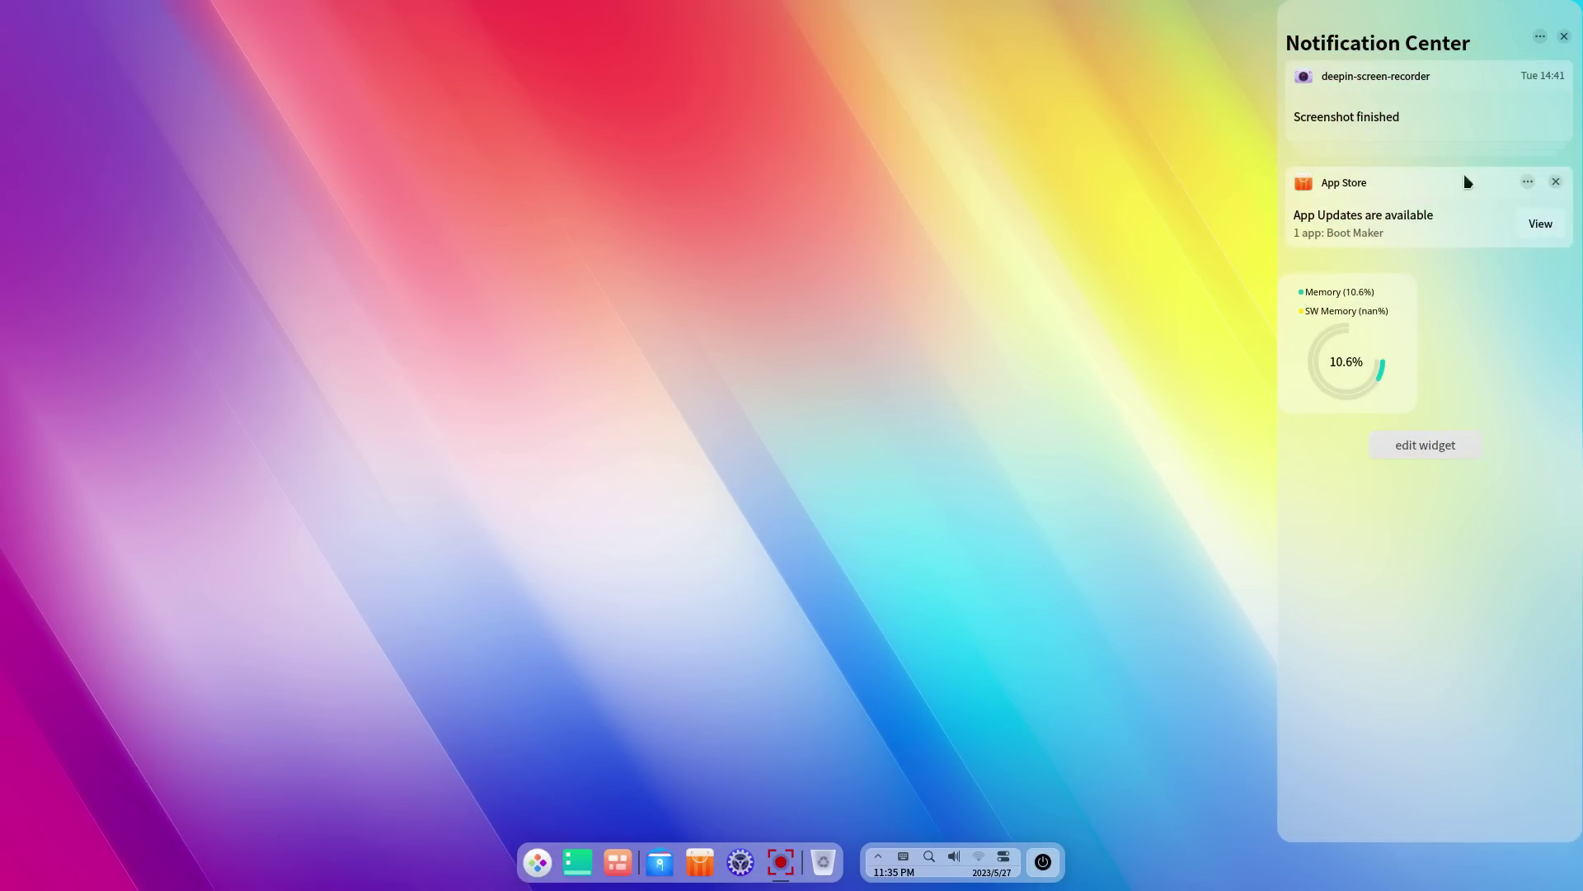
Open File Manager, move it up-left, and browse Desktop, Downloads and Pictures, going back between them
click(670, 875)
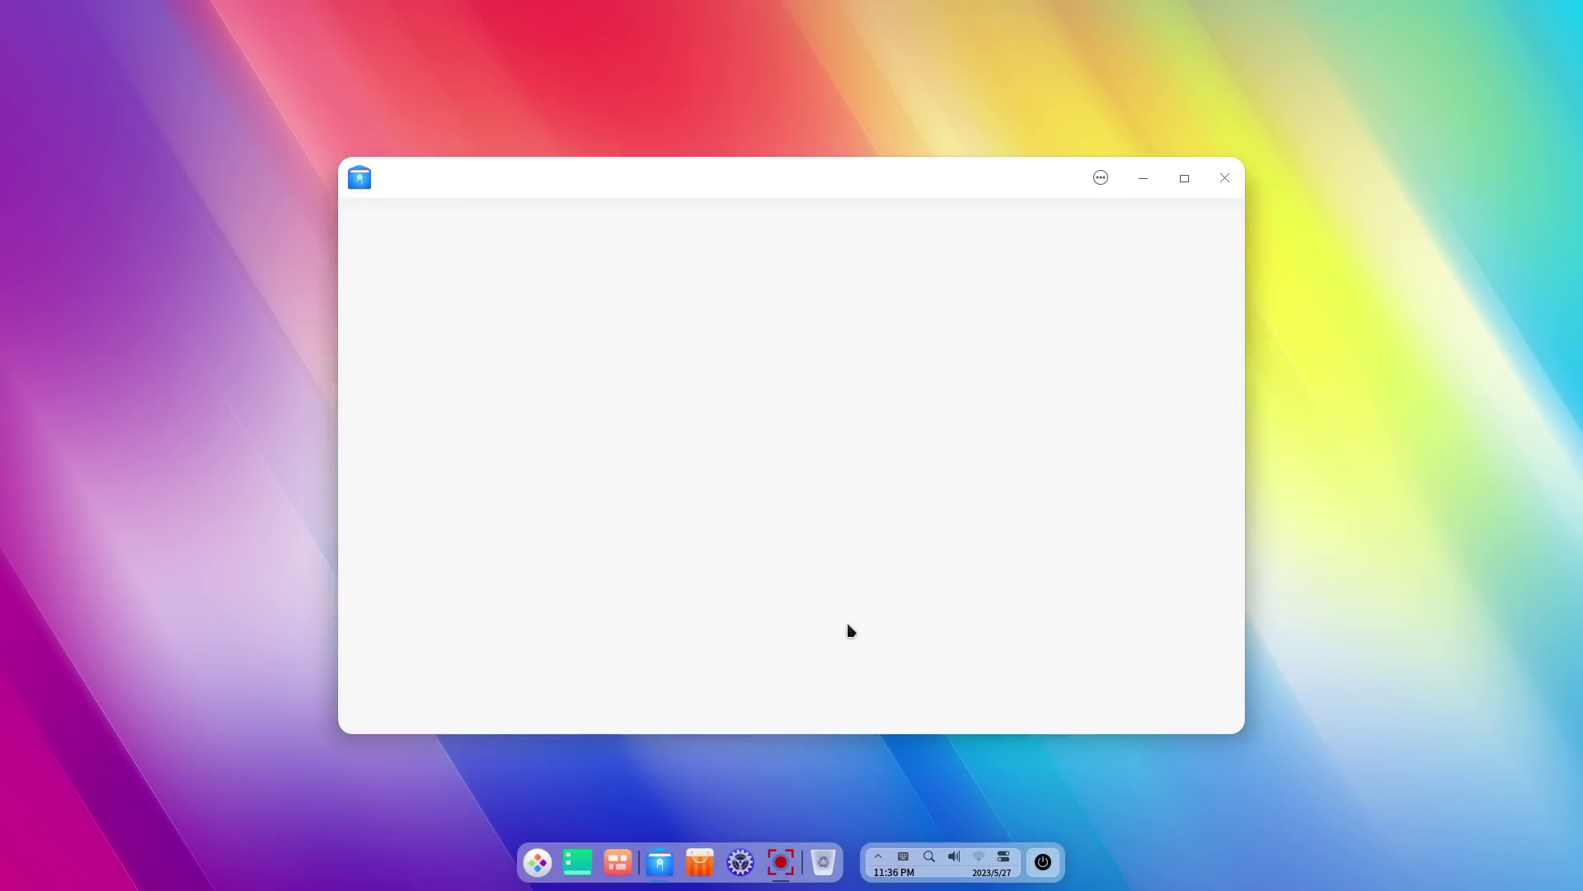
drag(844, 195, 644, 115)
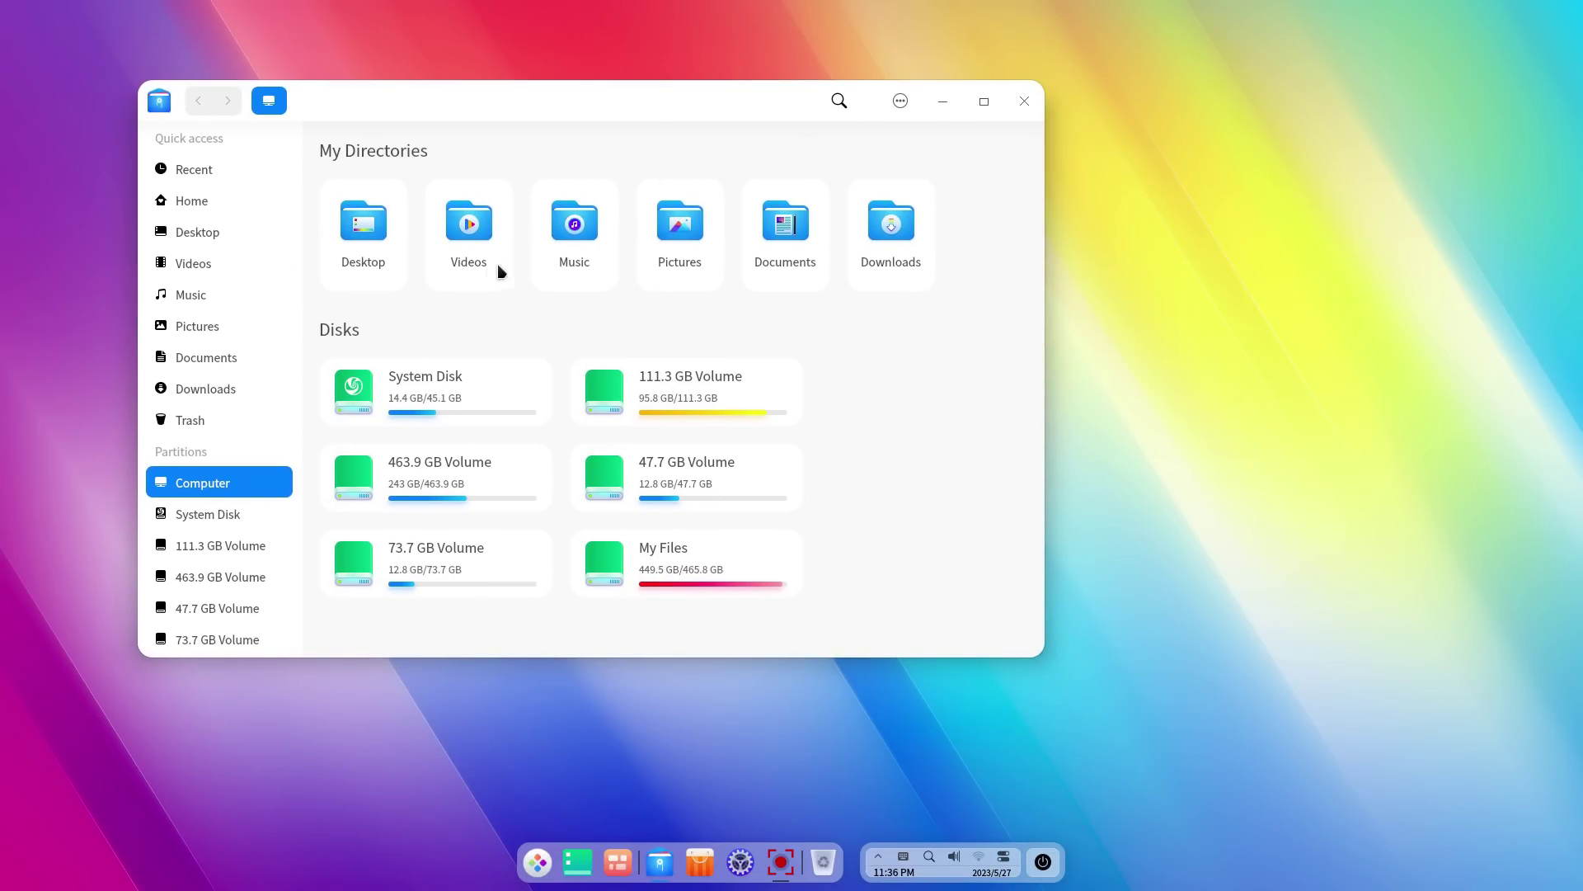
double_click(370, 239)
click(272, 211)
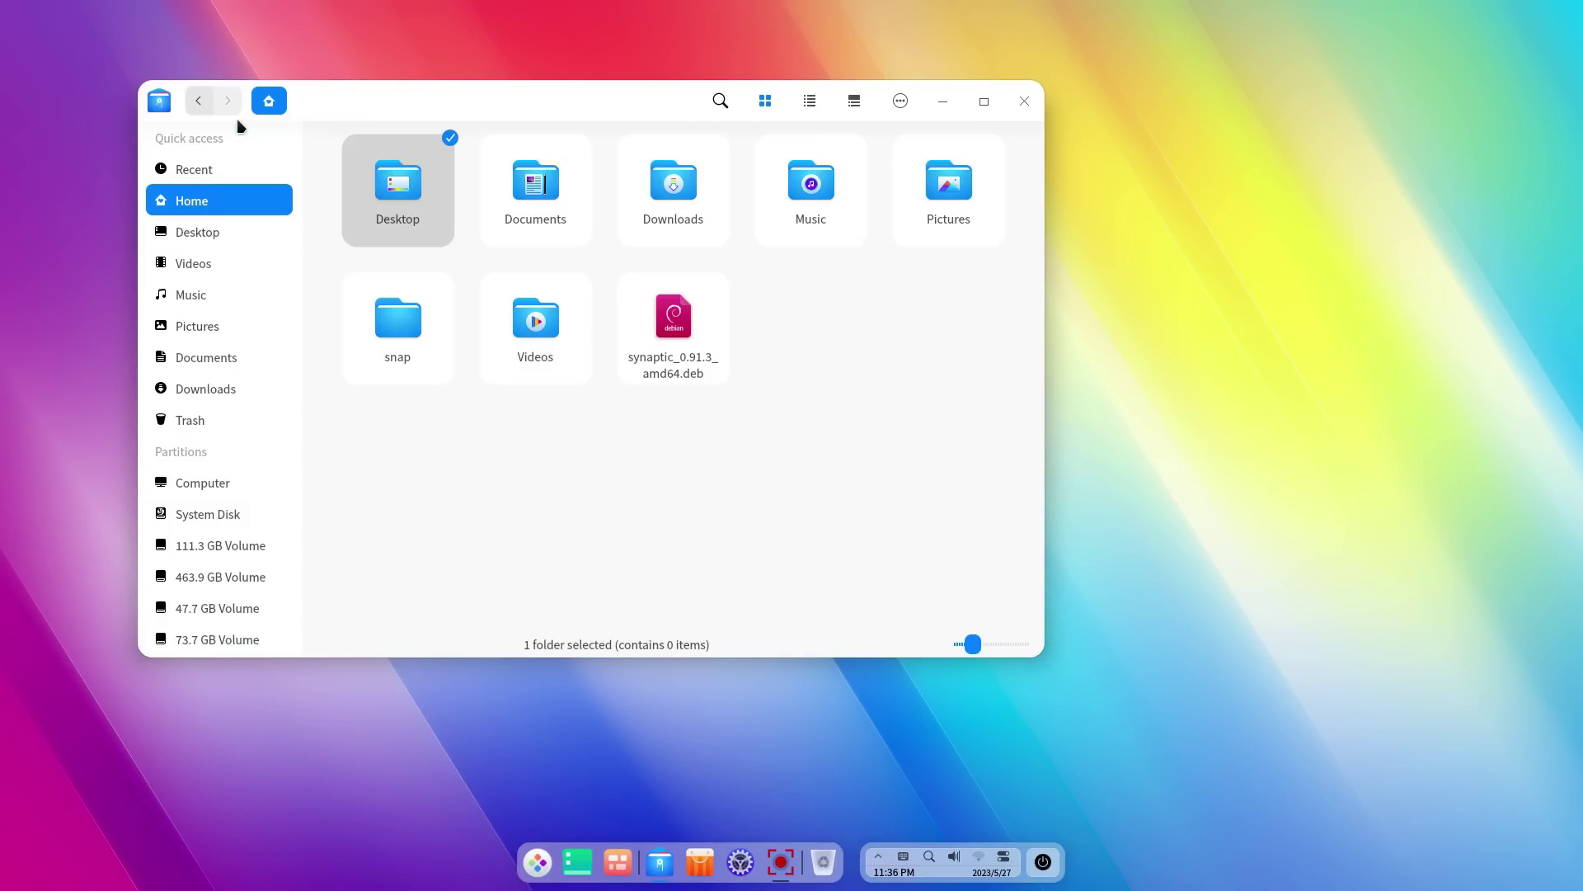
click(200, 104)
click(200, 104)
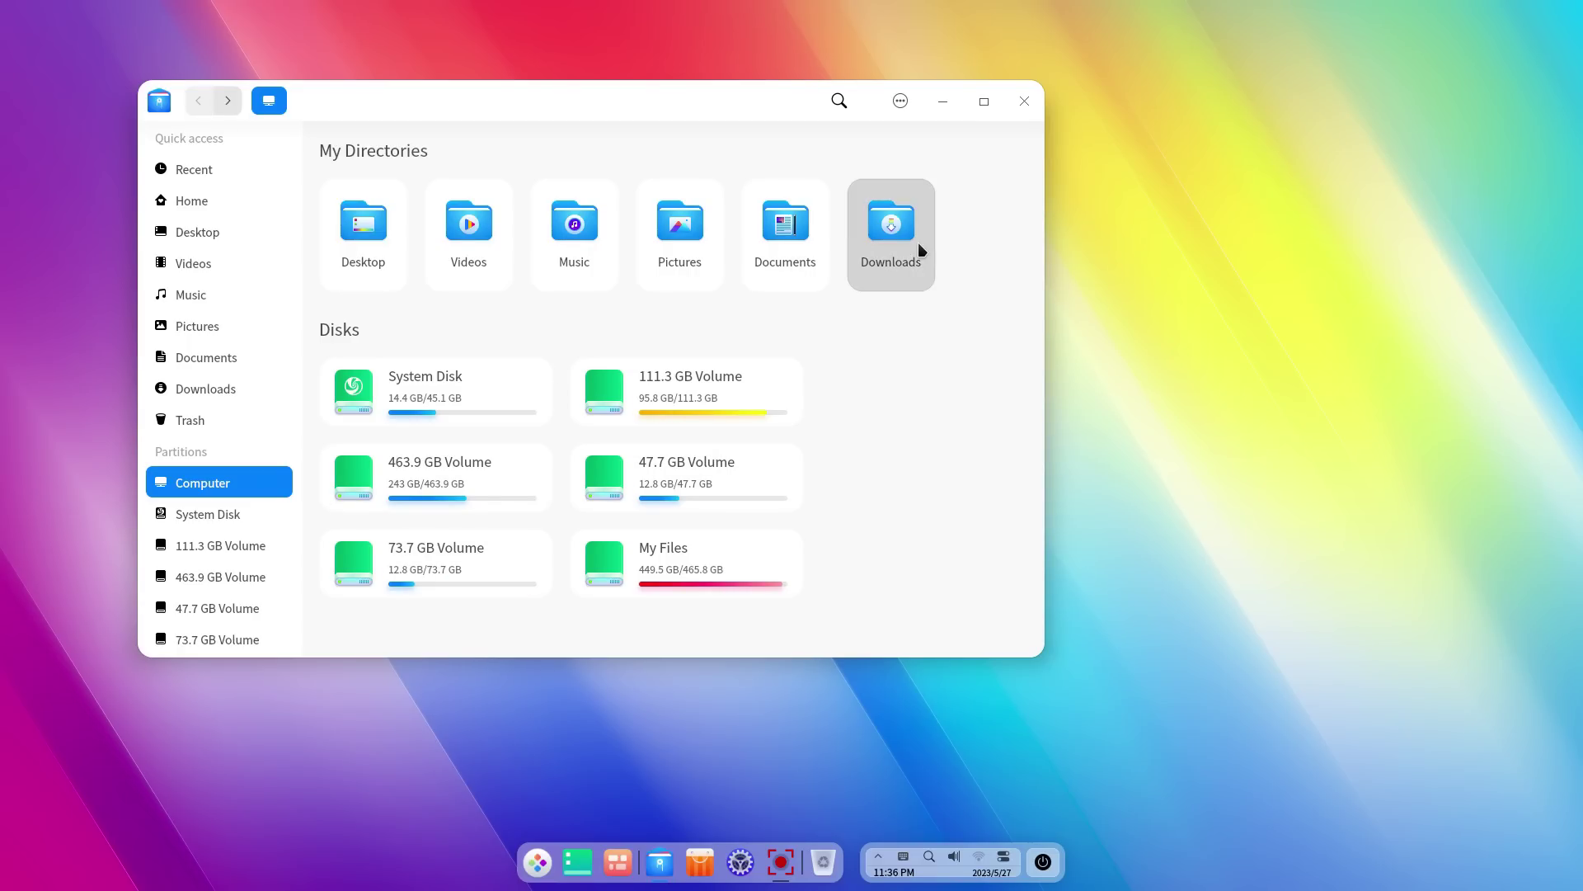
double_click(907, 212)
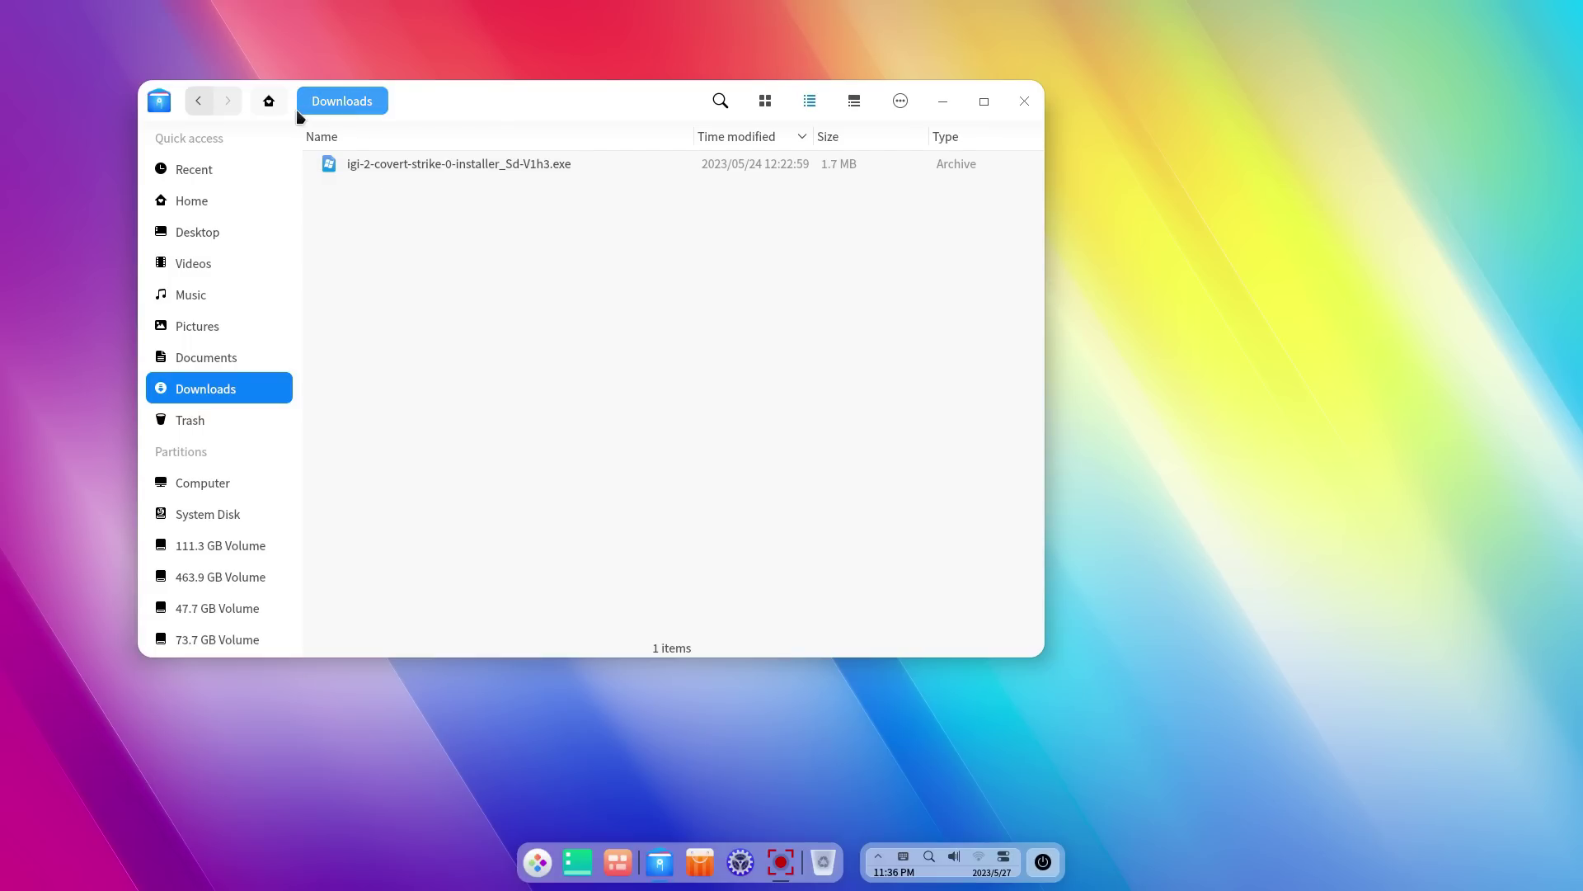
click(199, 101)
double_click(672, 262)
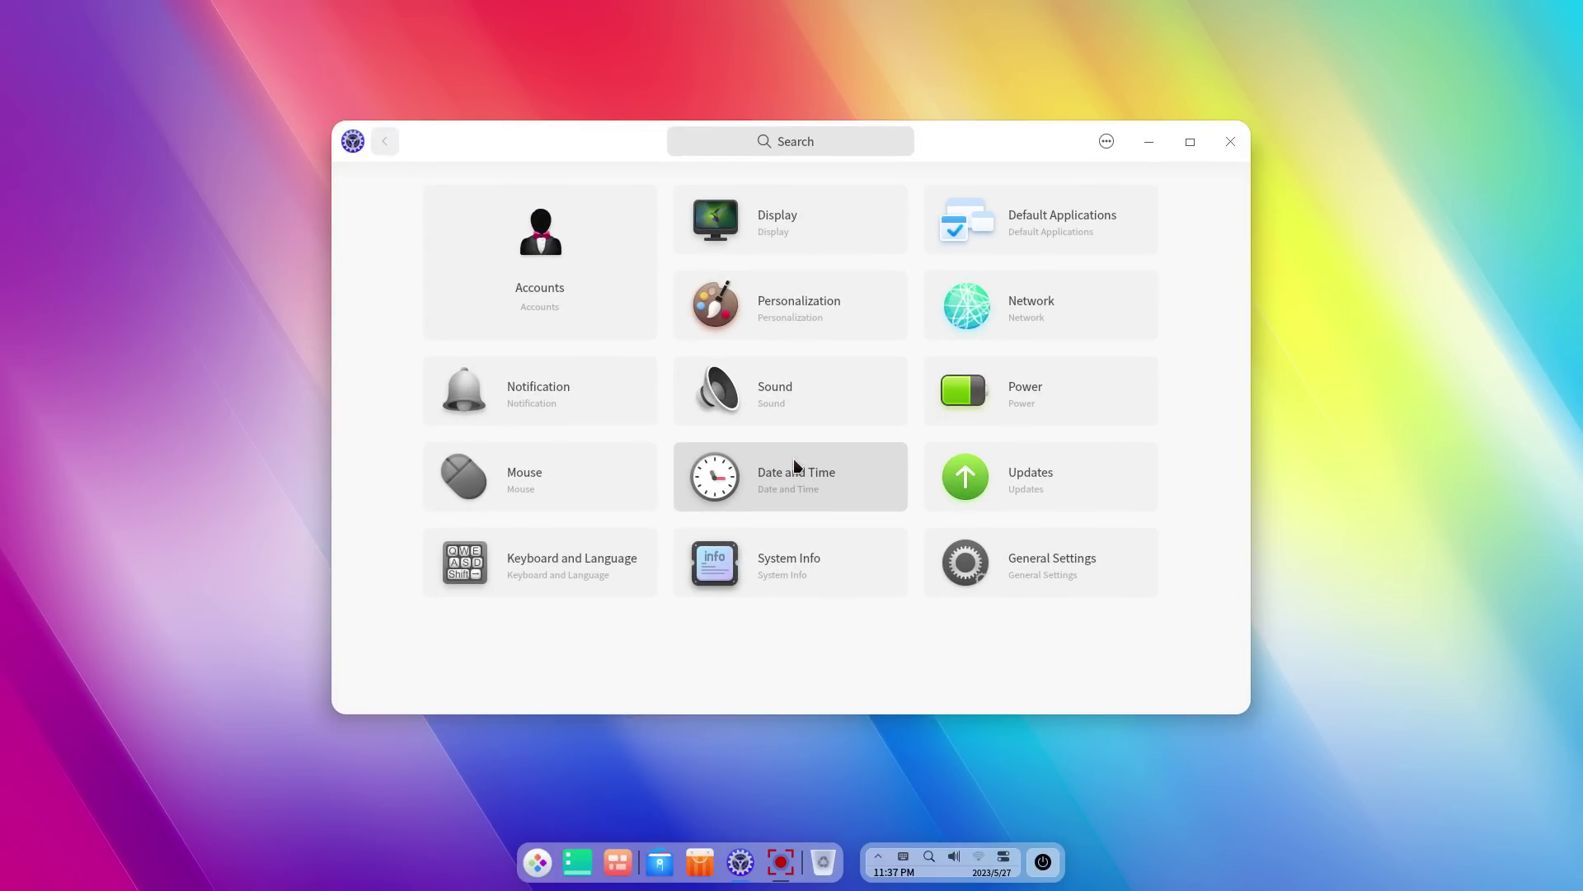
Open Personalization and apply the bloom and vintage themes, checking the launcher
click(764, 319)
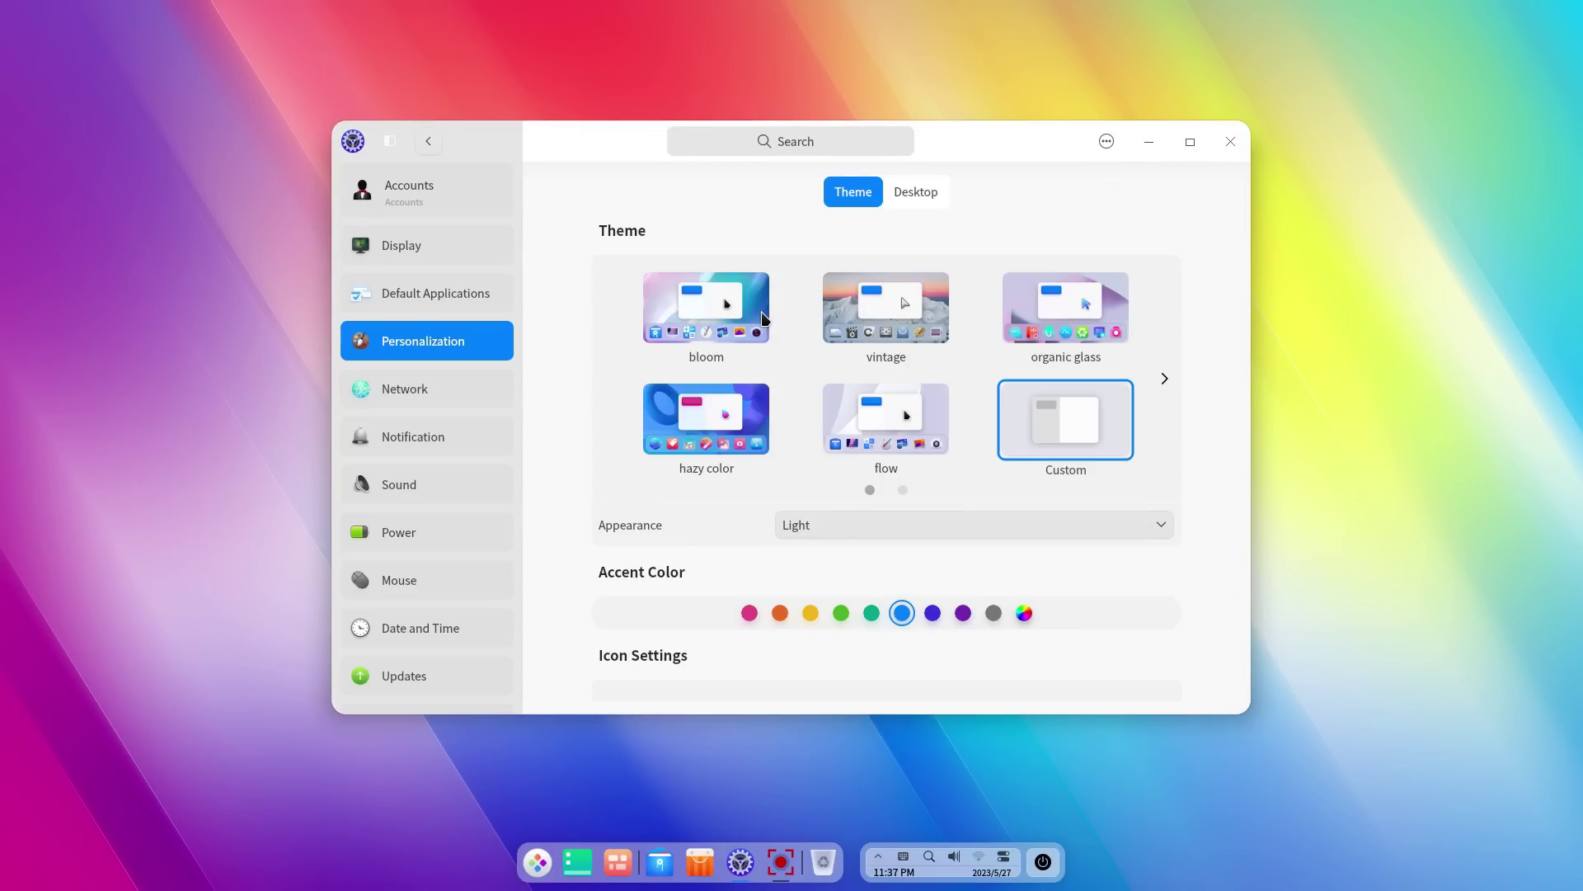
click(664, 328)
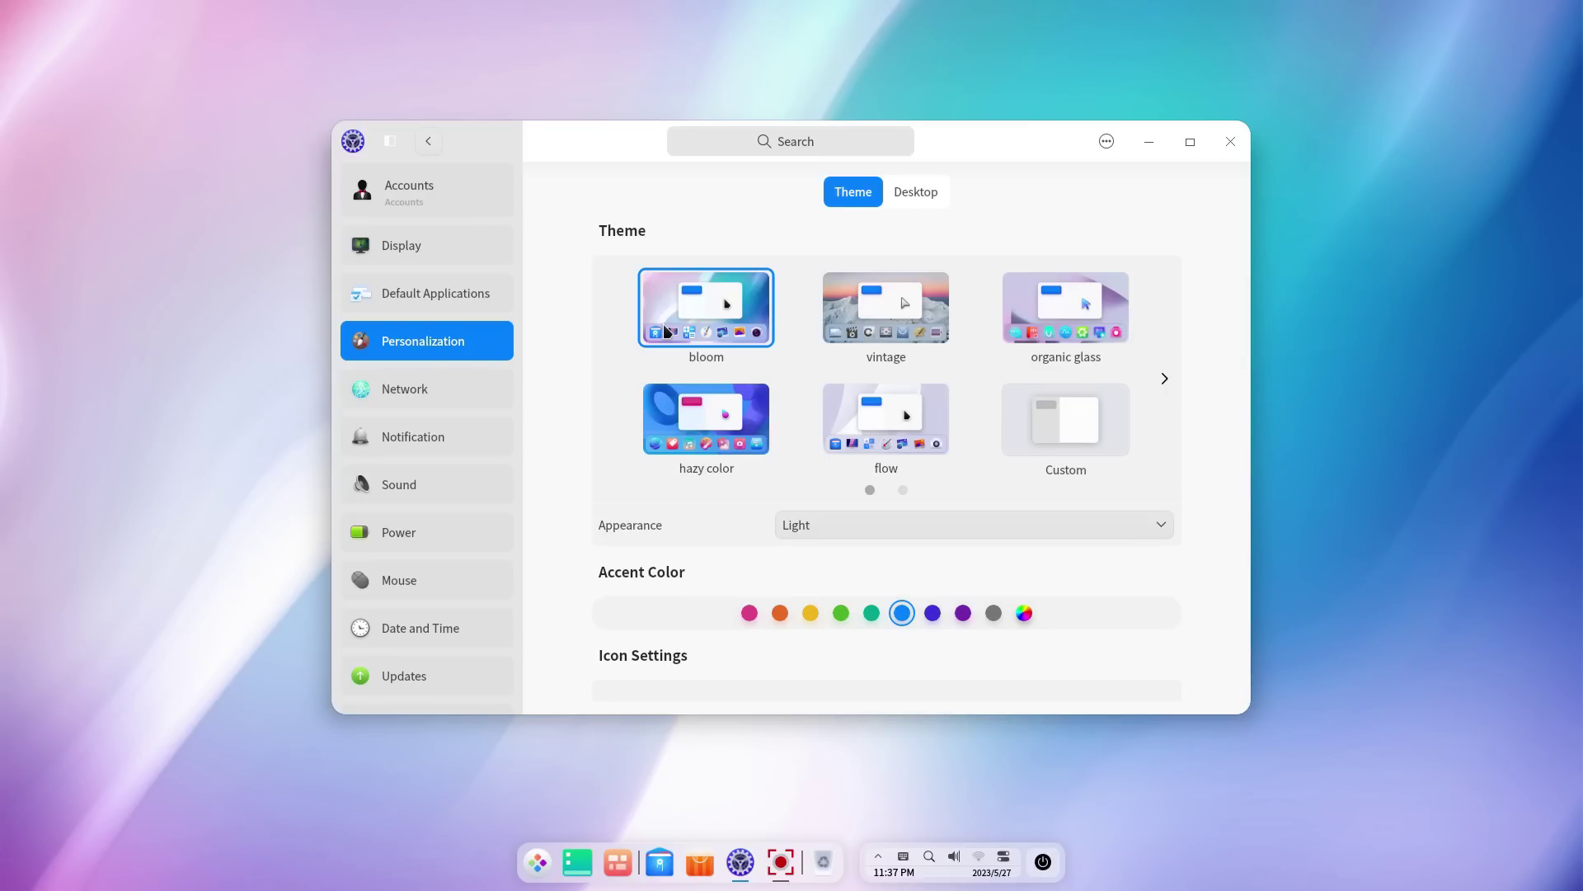
click(872, 336)
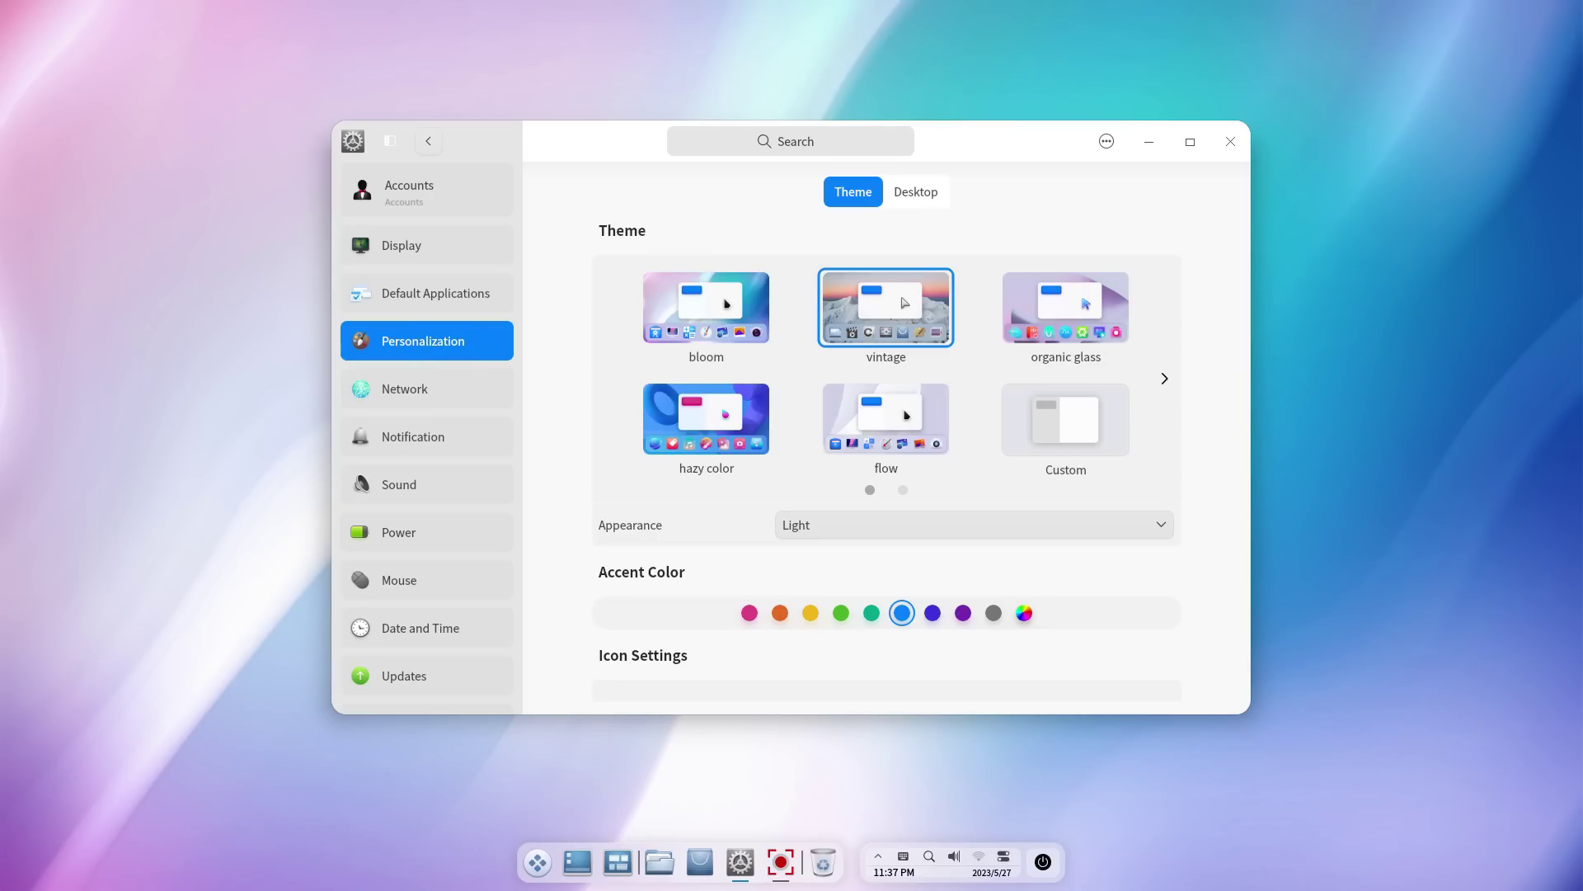
click(537, 862)
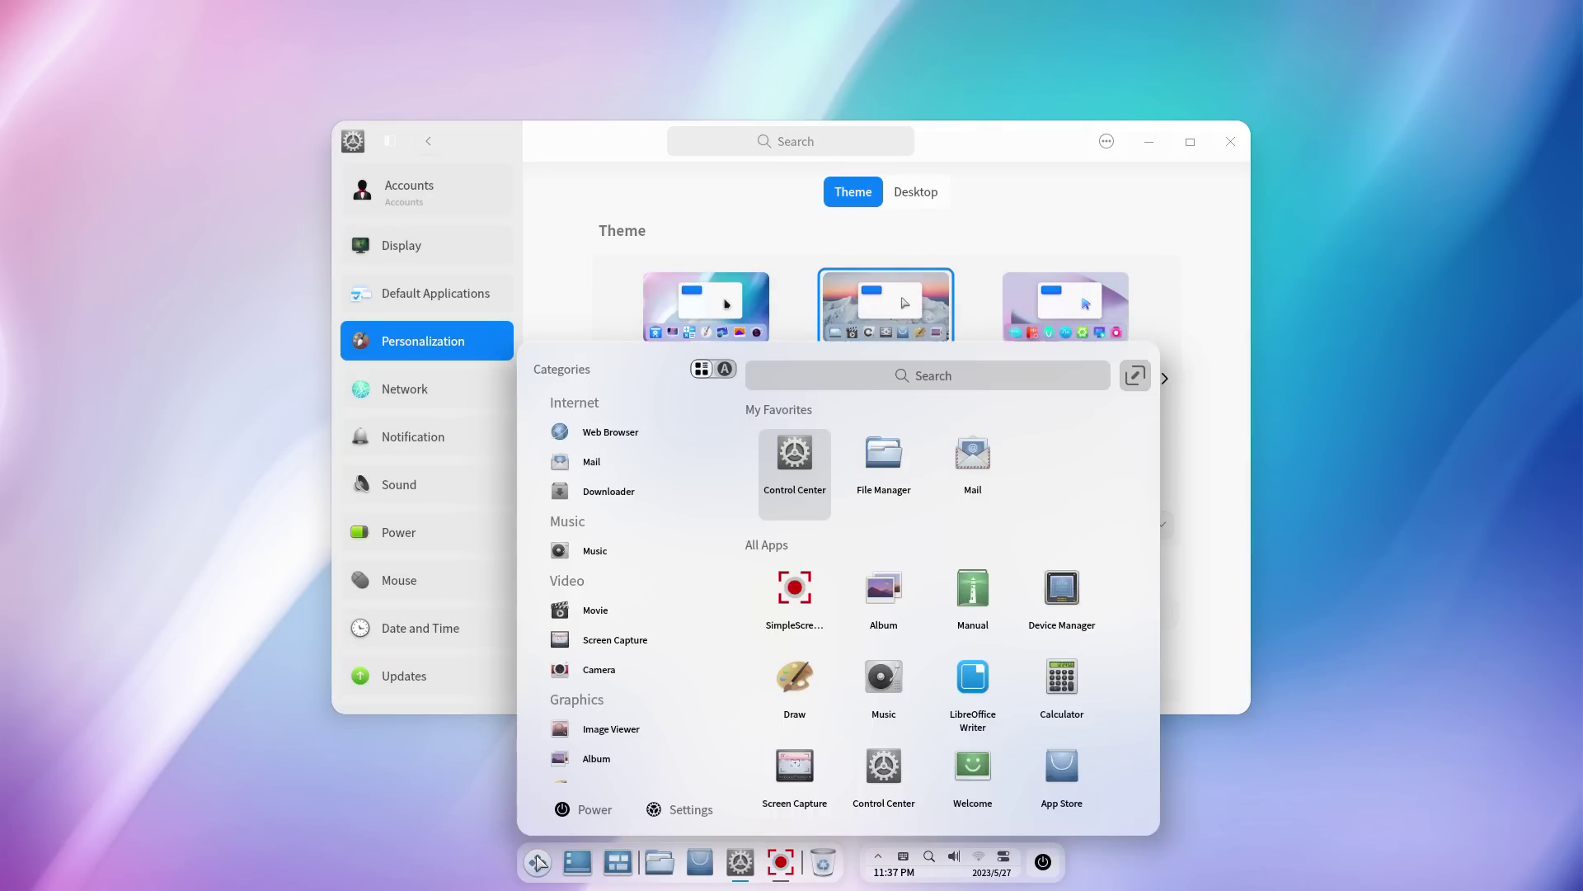
click(538, 862)
Apply organic glass, check File Manager, then apply hazy color and check the launcher
click(1096, 317)
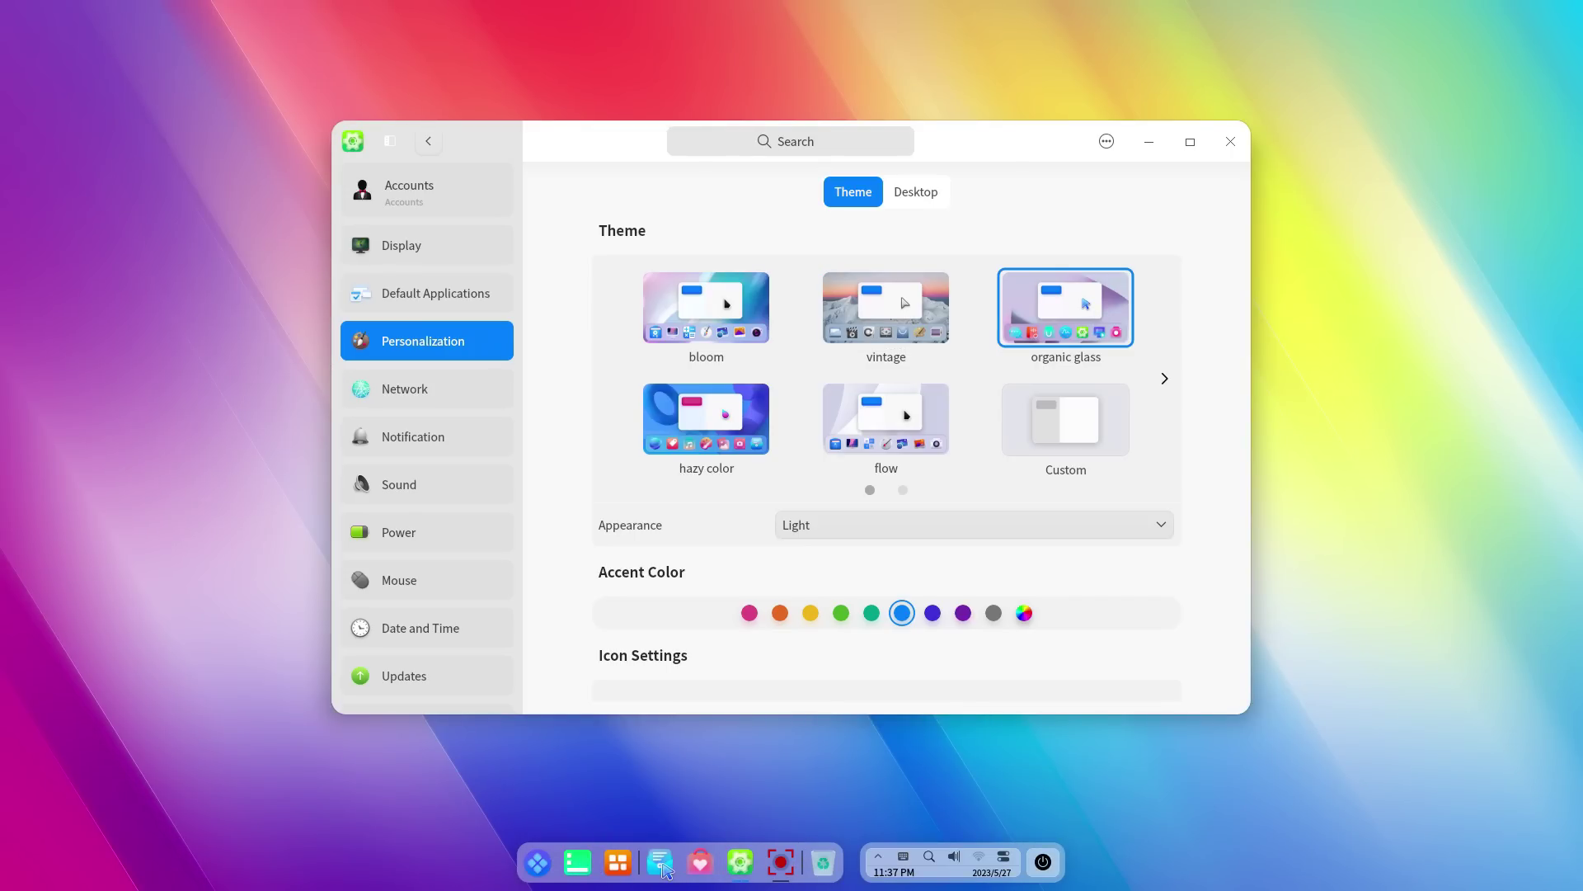
click(663, 862)
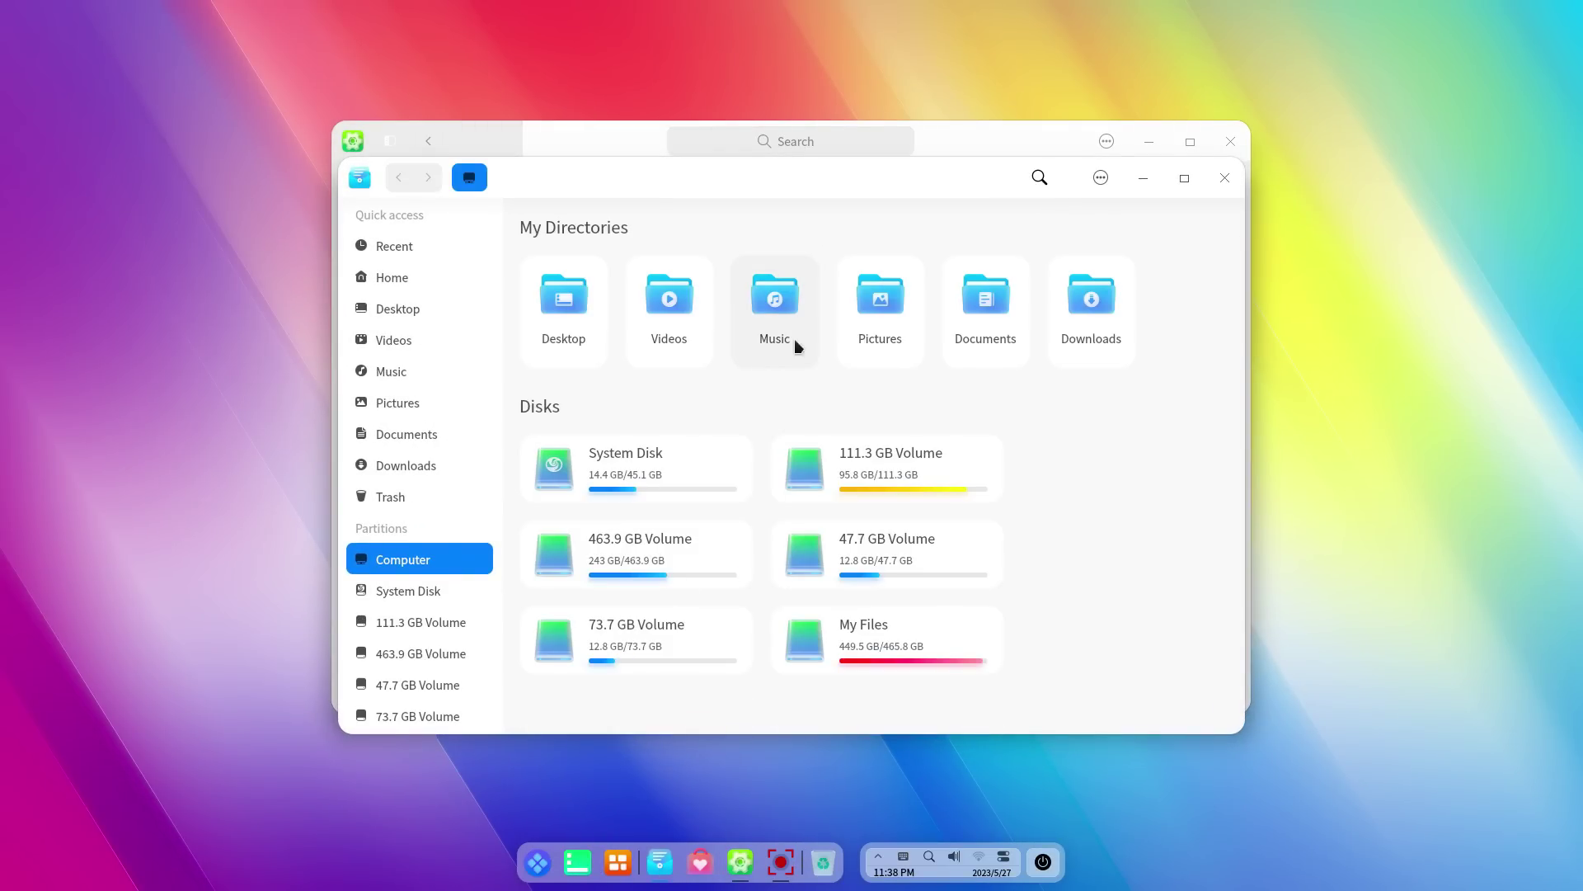
mouse_move(946, 195)
mouse_down()
mouse_move(1280, 329)
mouse_move(957, 221)
mouse_up()
click(1234, 223)
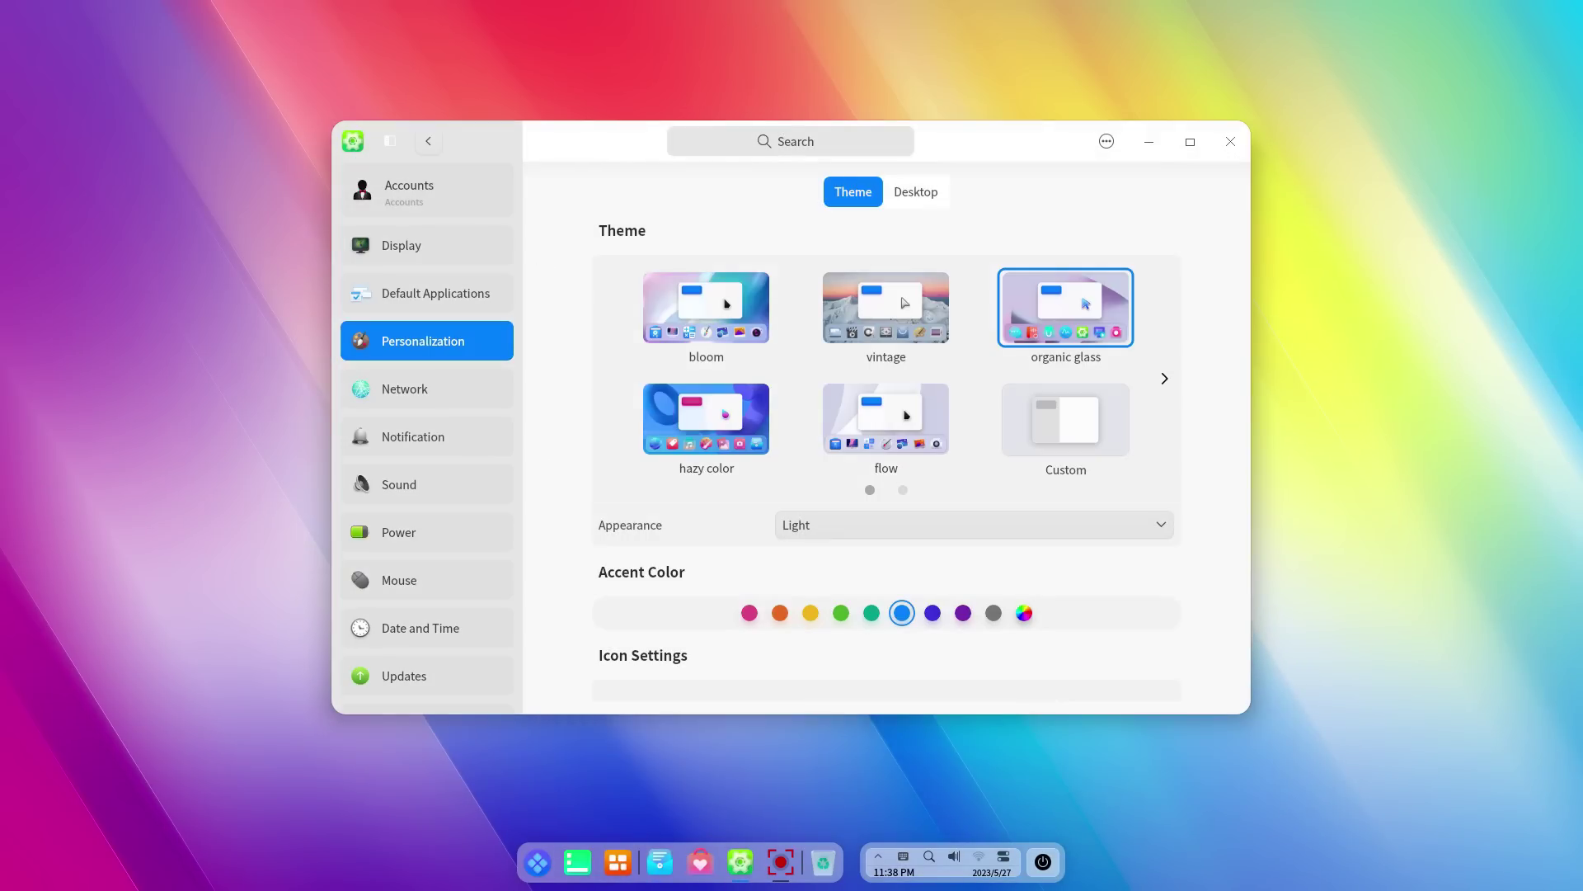
click(706, 418)
click(538, 862)
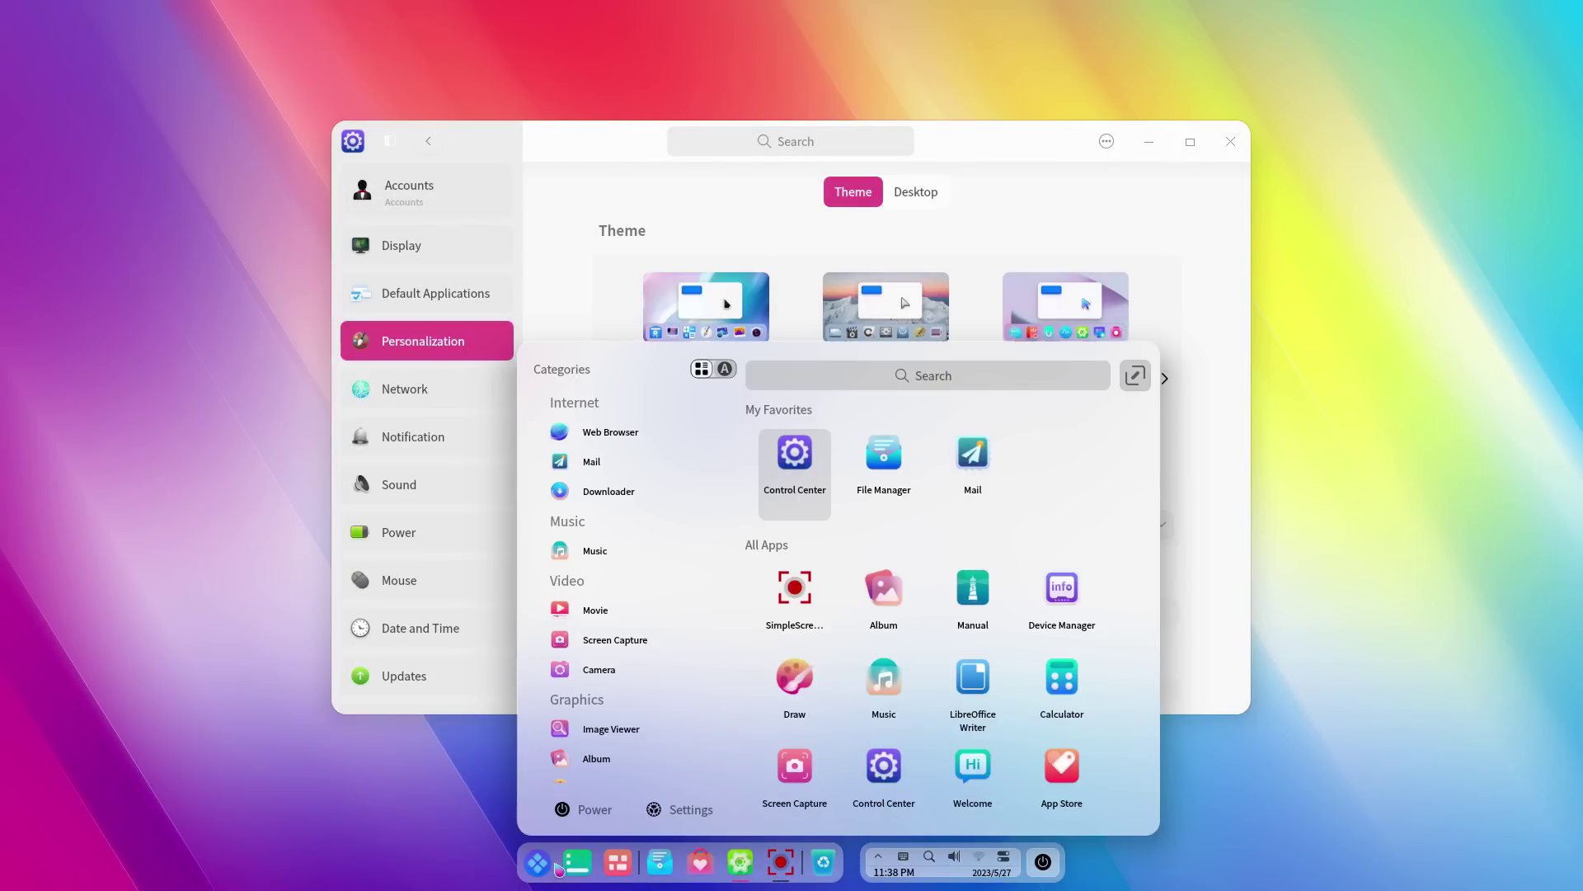
scroll(883, 602, down, 3)
scroll(883, 602, up, 3)
click(1062, 588)
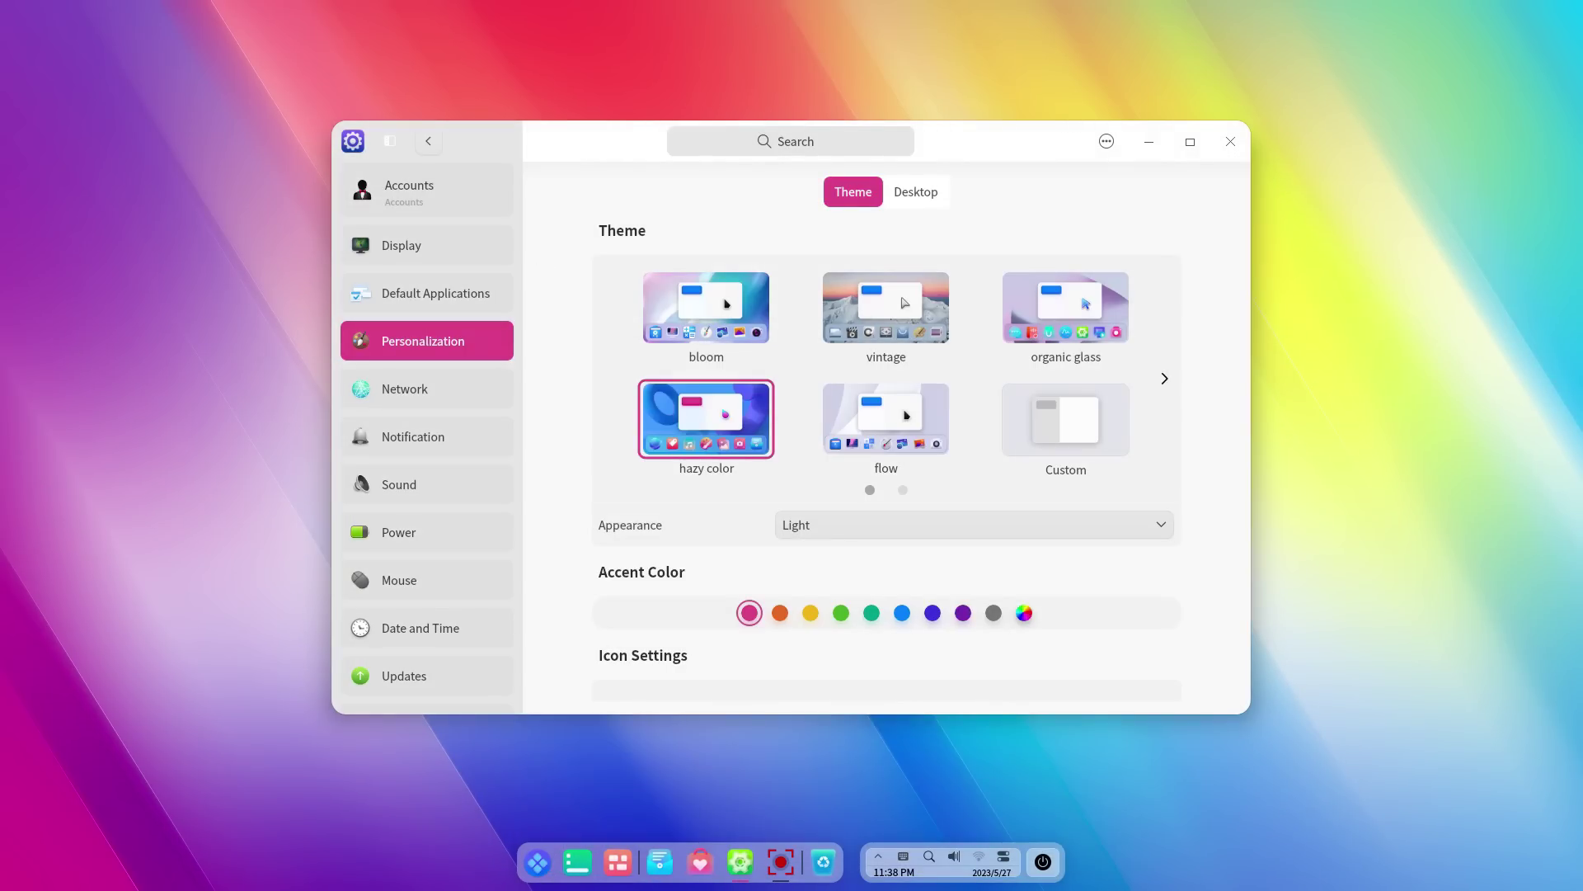
Apply the flow theme, move the settings window up-right, and check the launcher
click(939, 441)
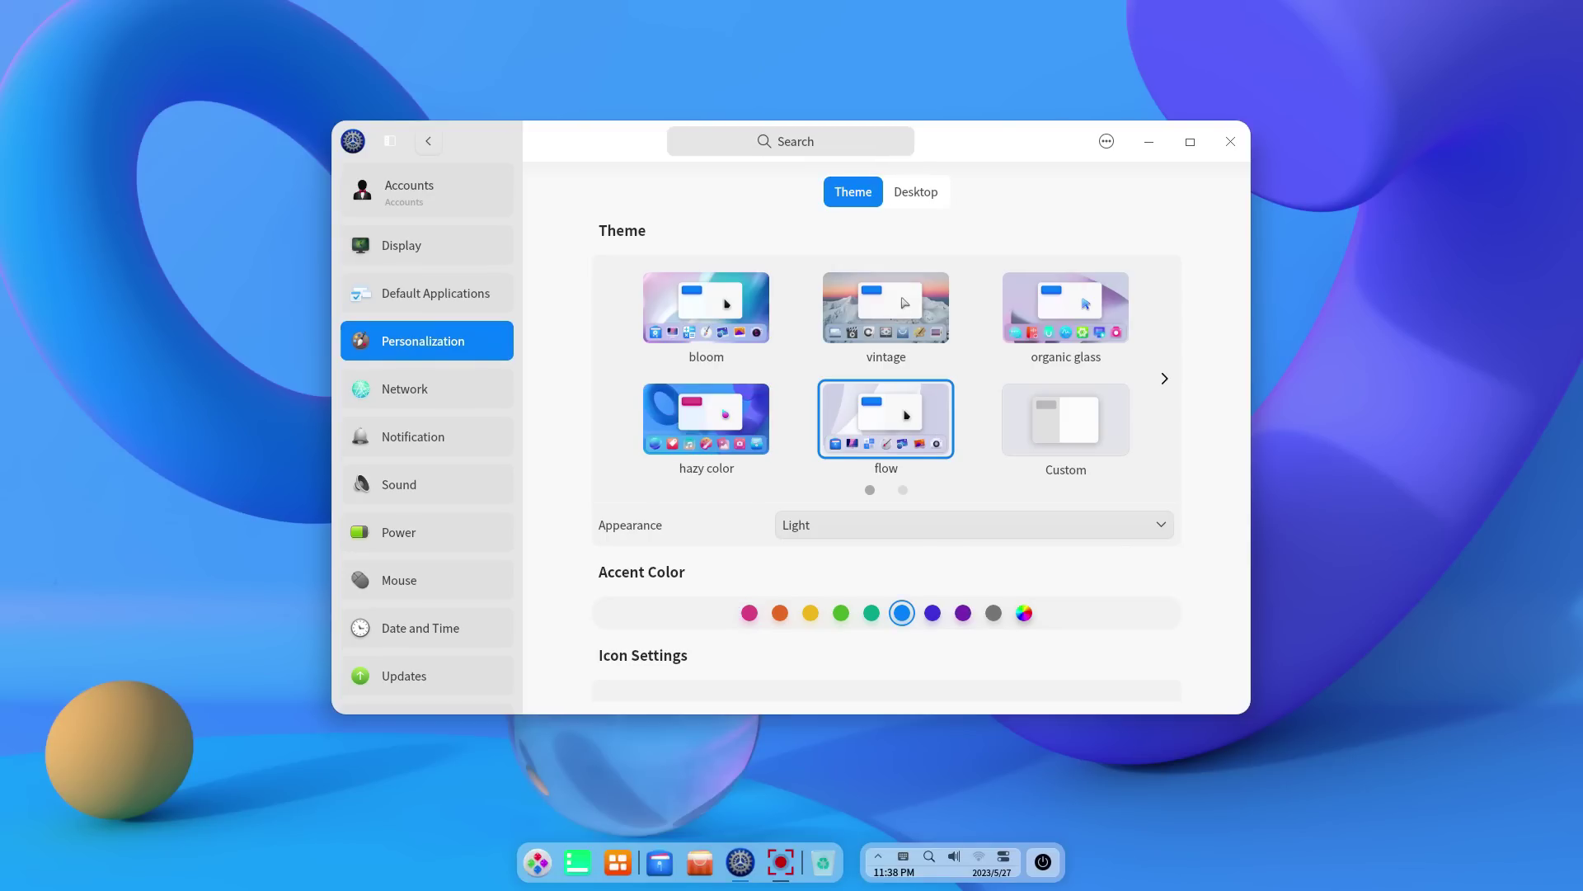
drag(639, 131, 853, 89)
click(540, 859)
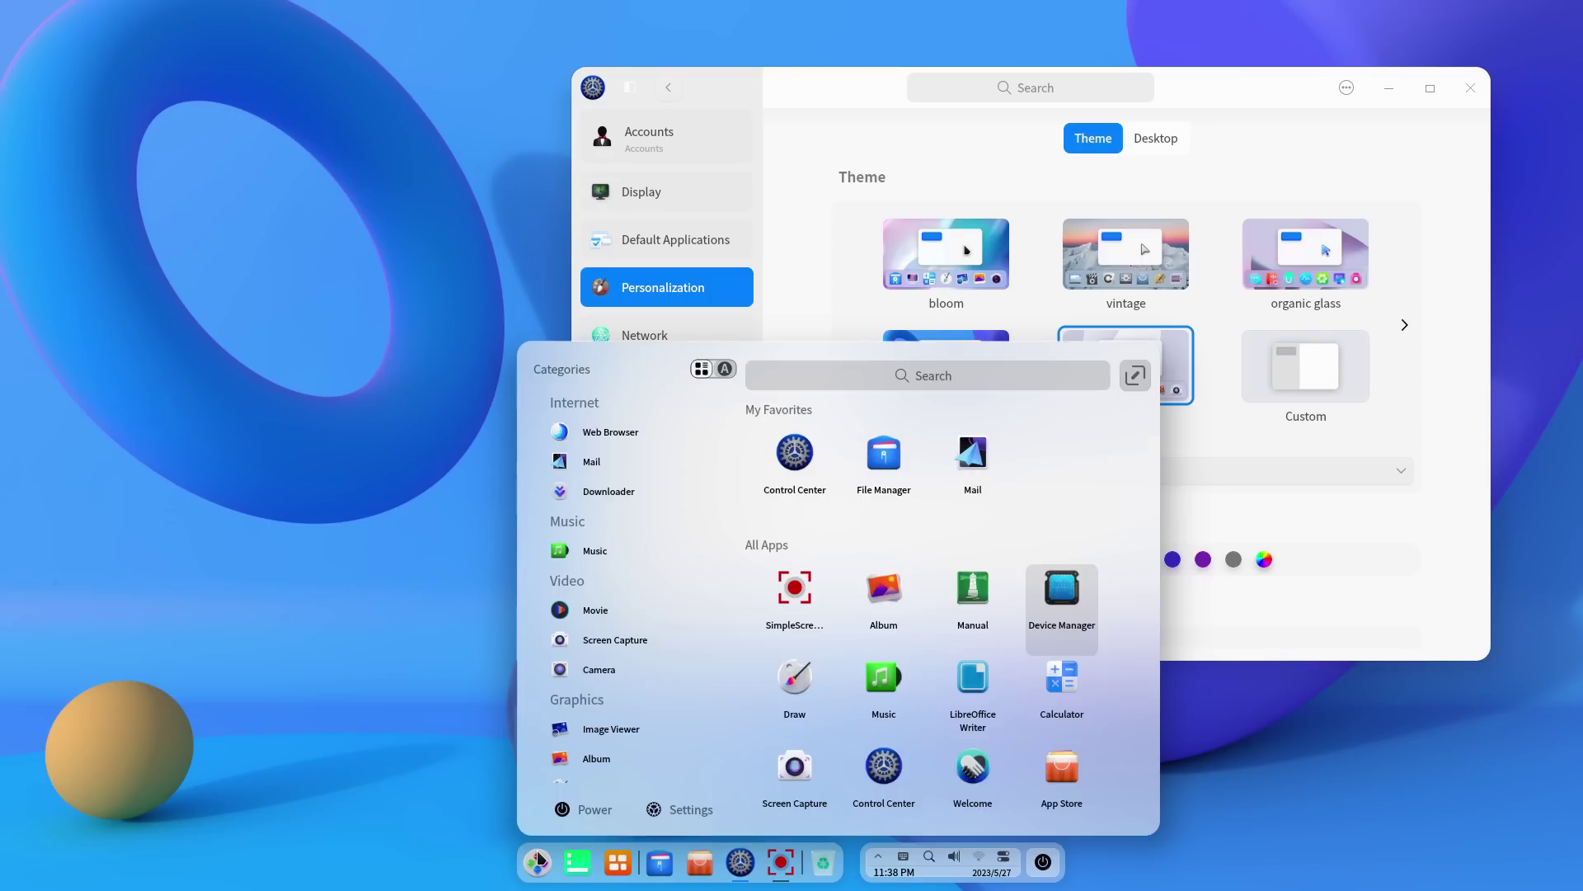
click(541, 859)
Page to and apply macaron, try hazy color again, and finish on flow
click(1404, 327)
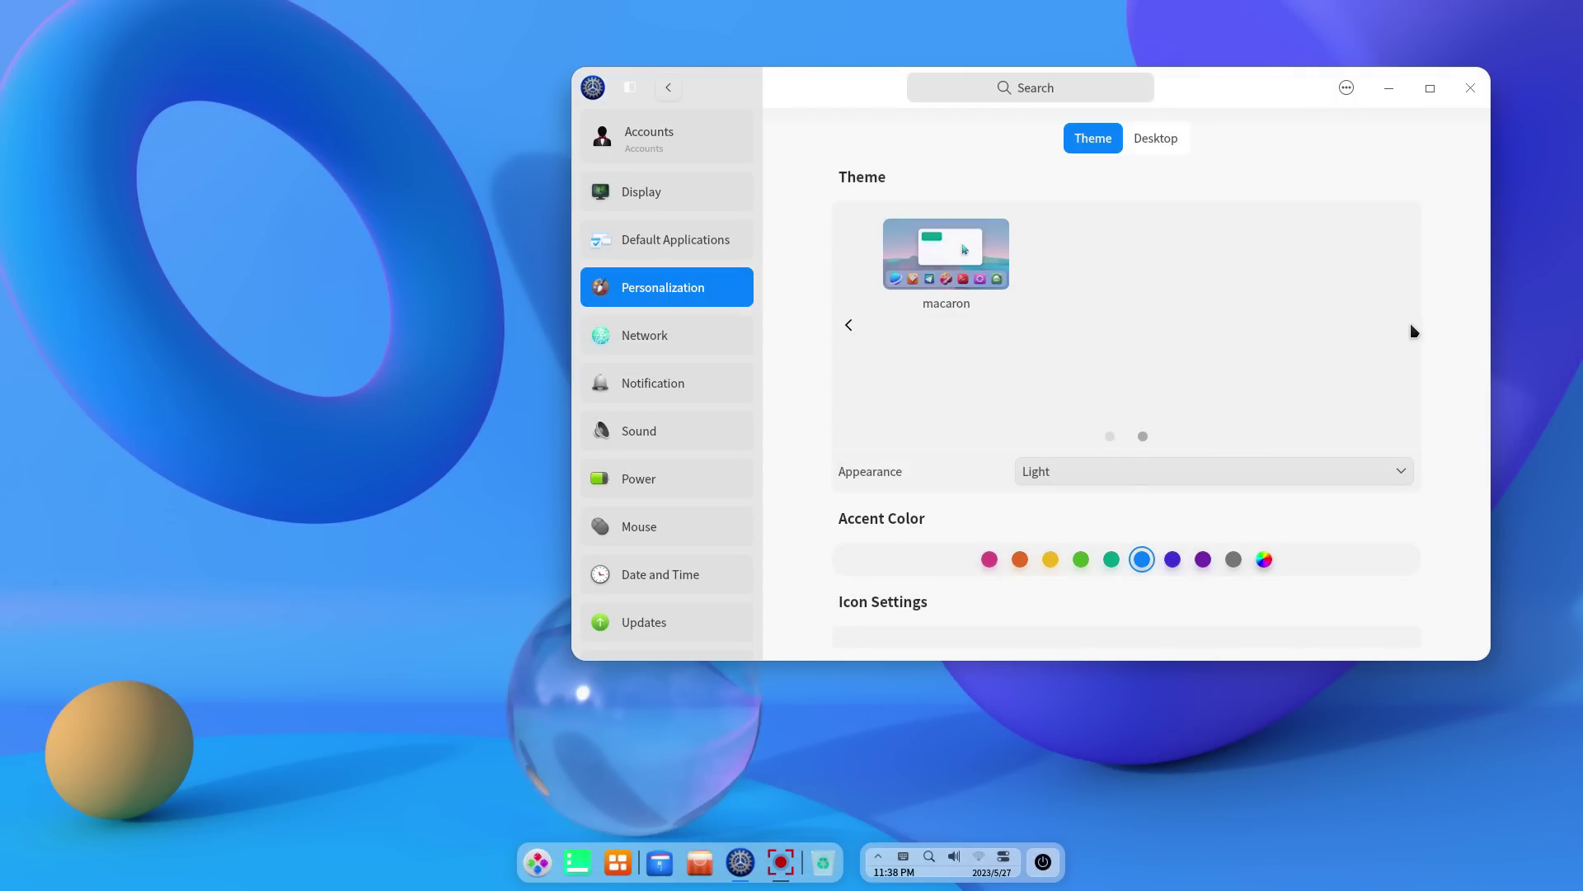
click(889, 254)
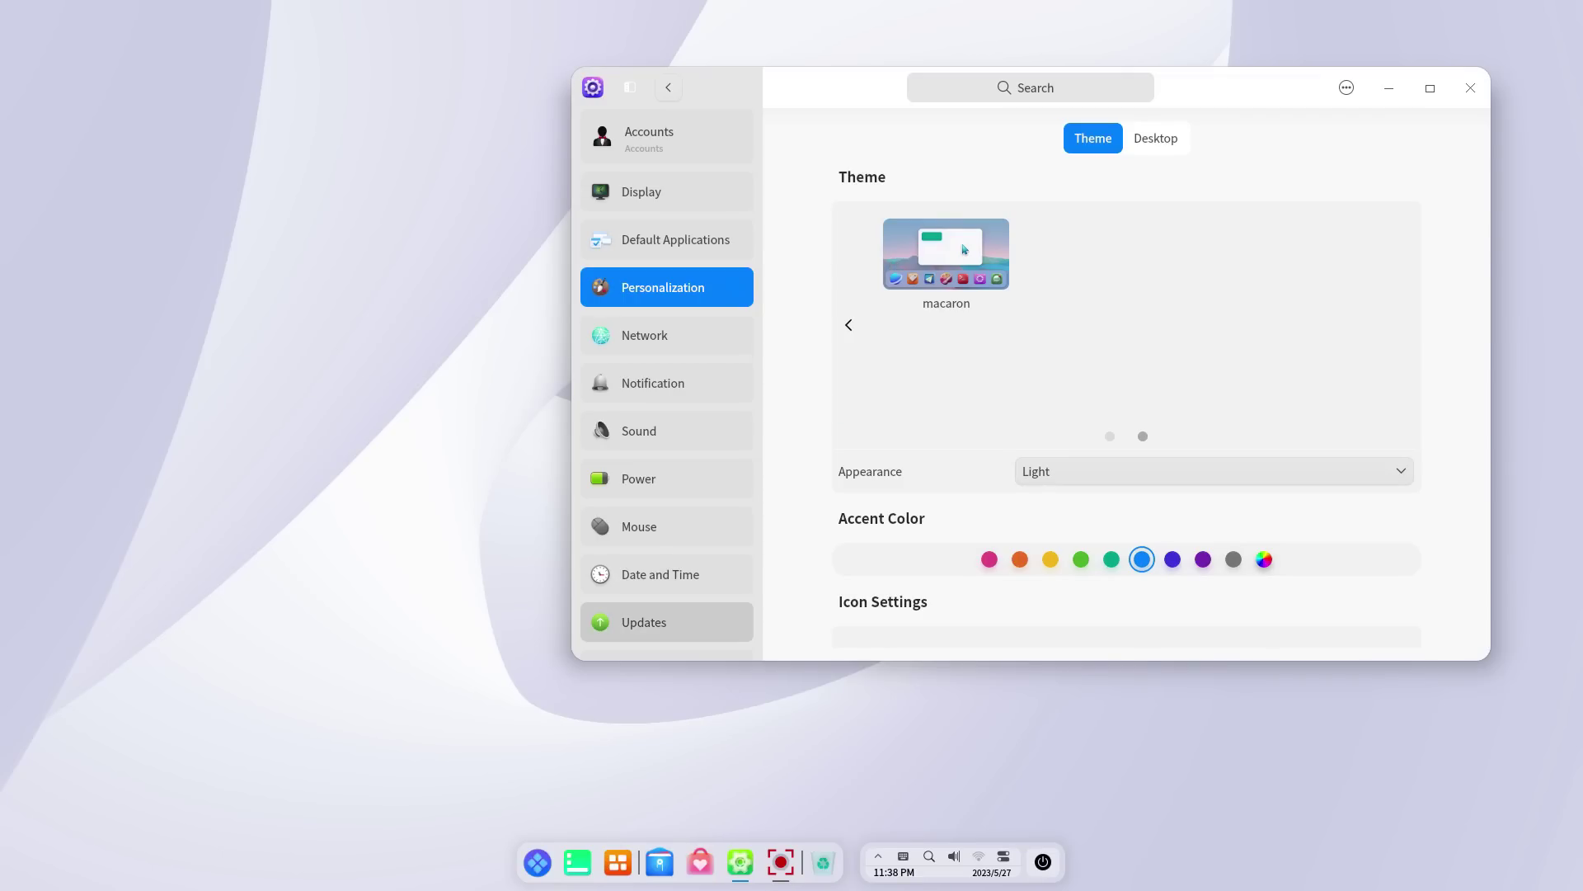
click(538, 862)
click(538, 862)
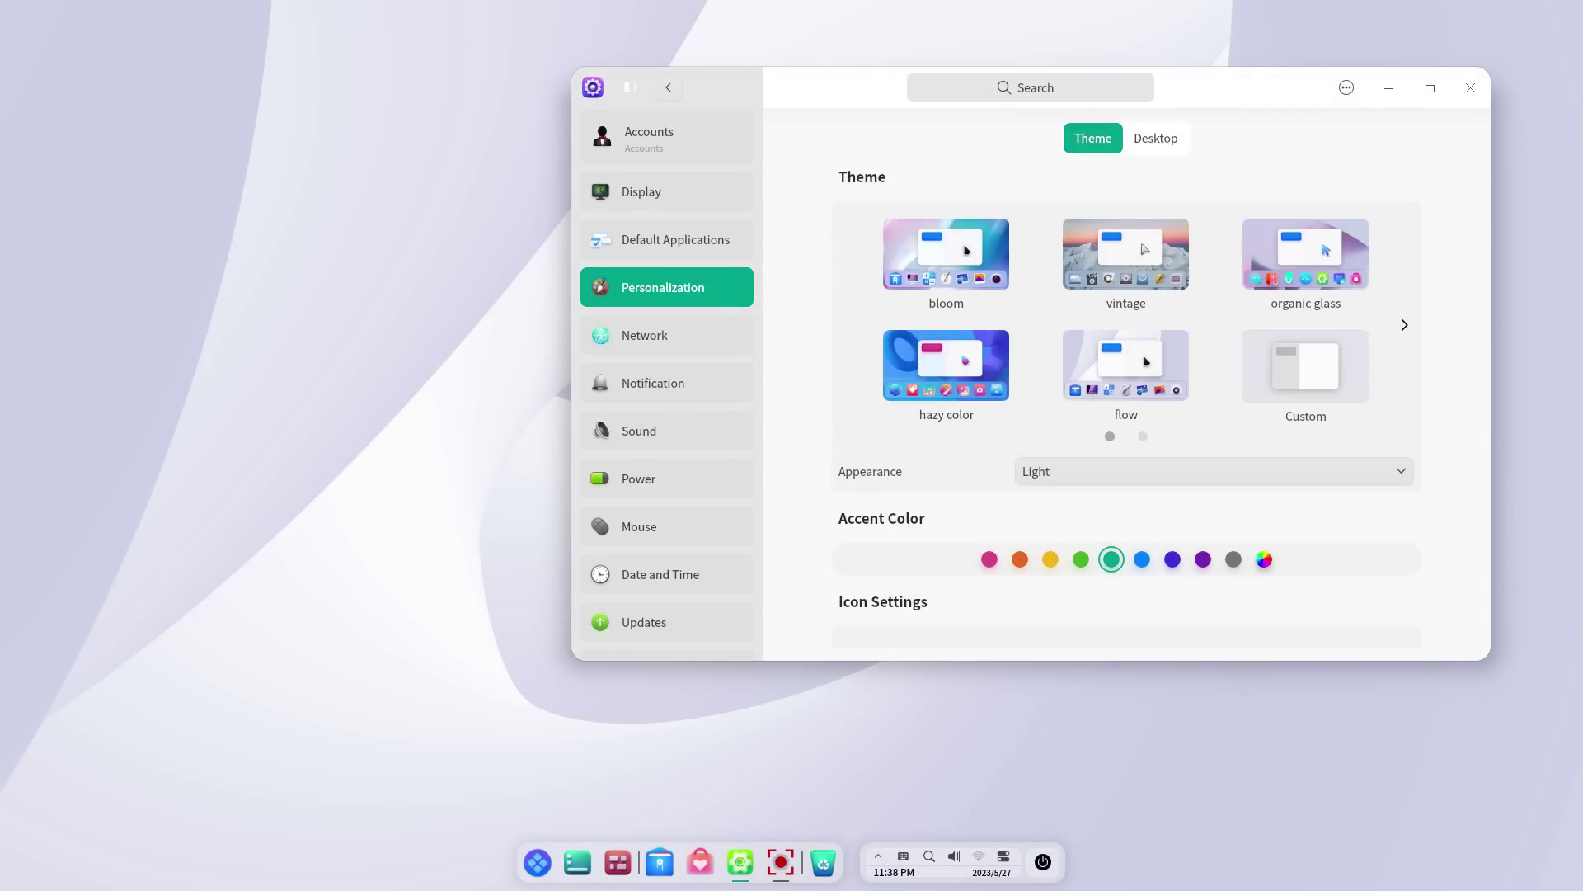
click(1126, 364)
click(946, 364)
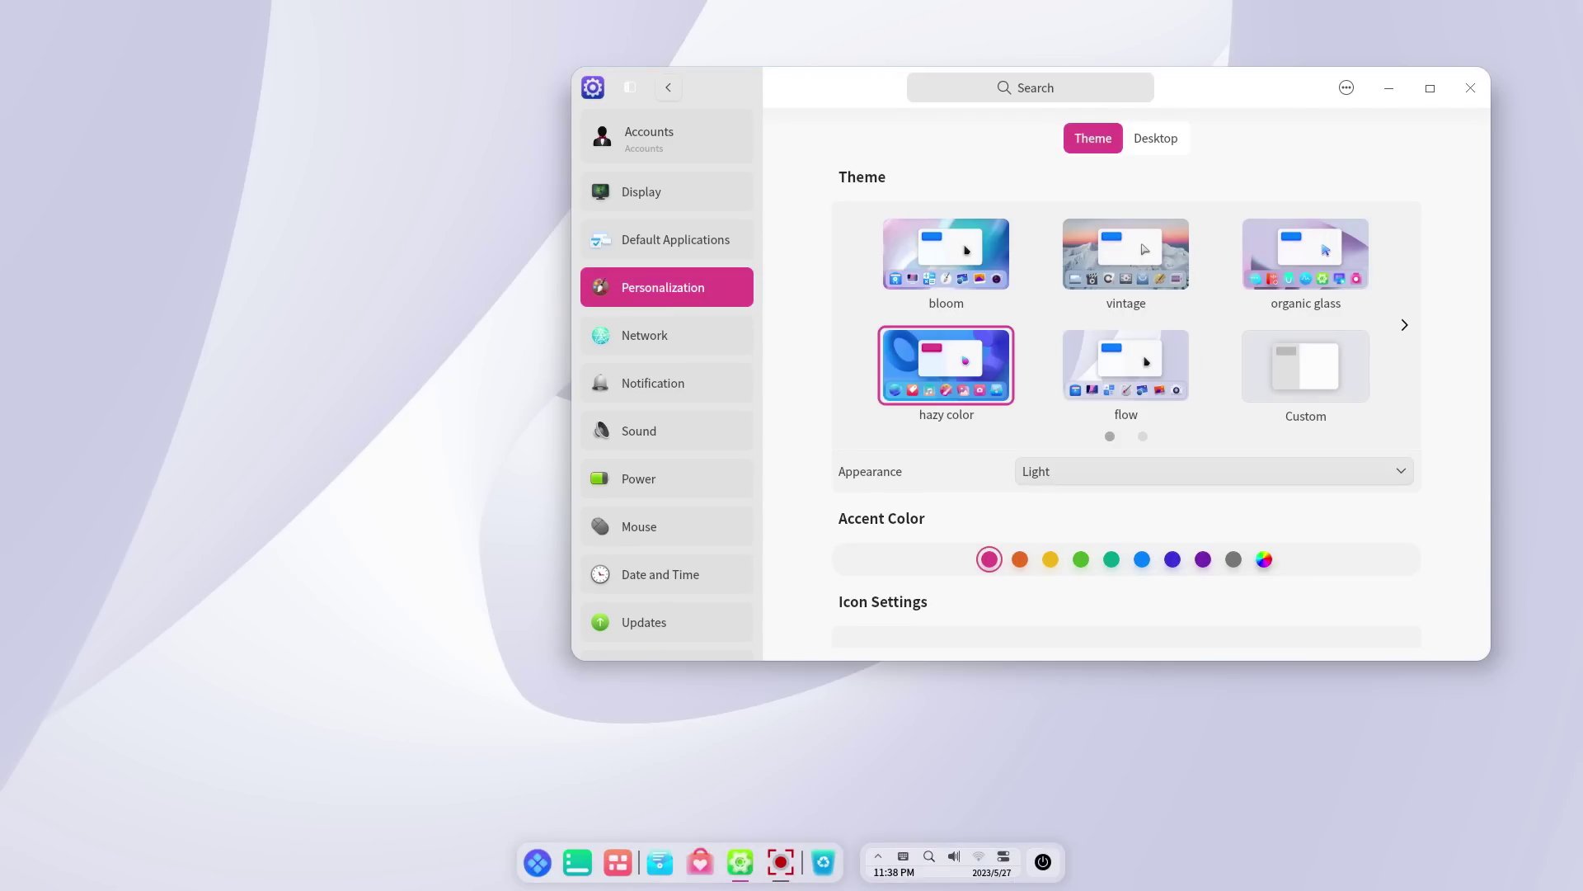
click(1126, 364)
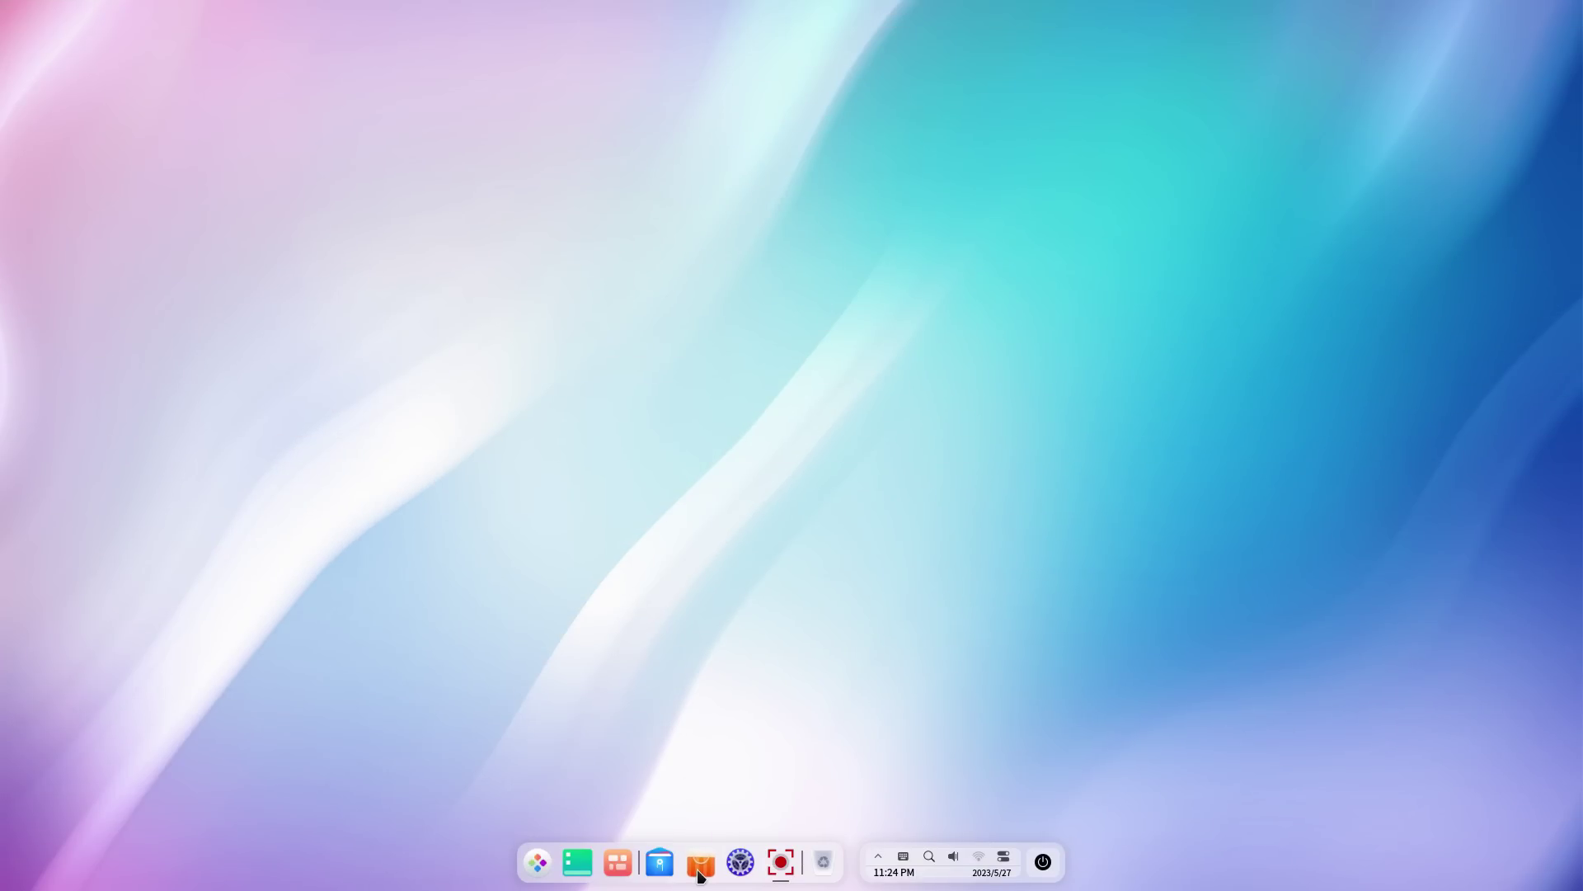
Open the App Store, scroll the home page, and page Our Favorites forward twice
click(699, 866)
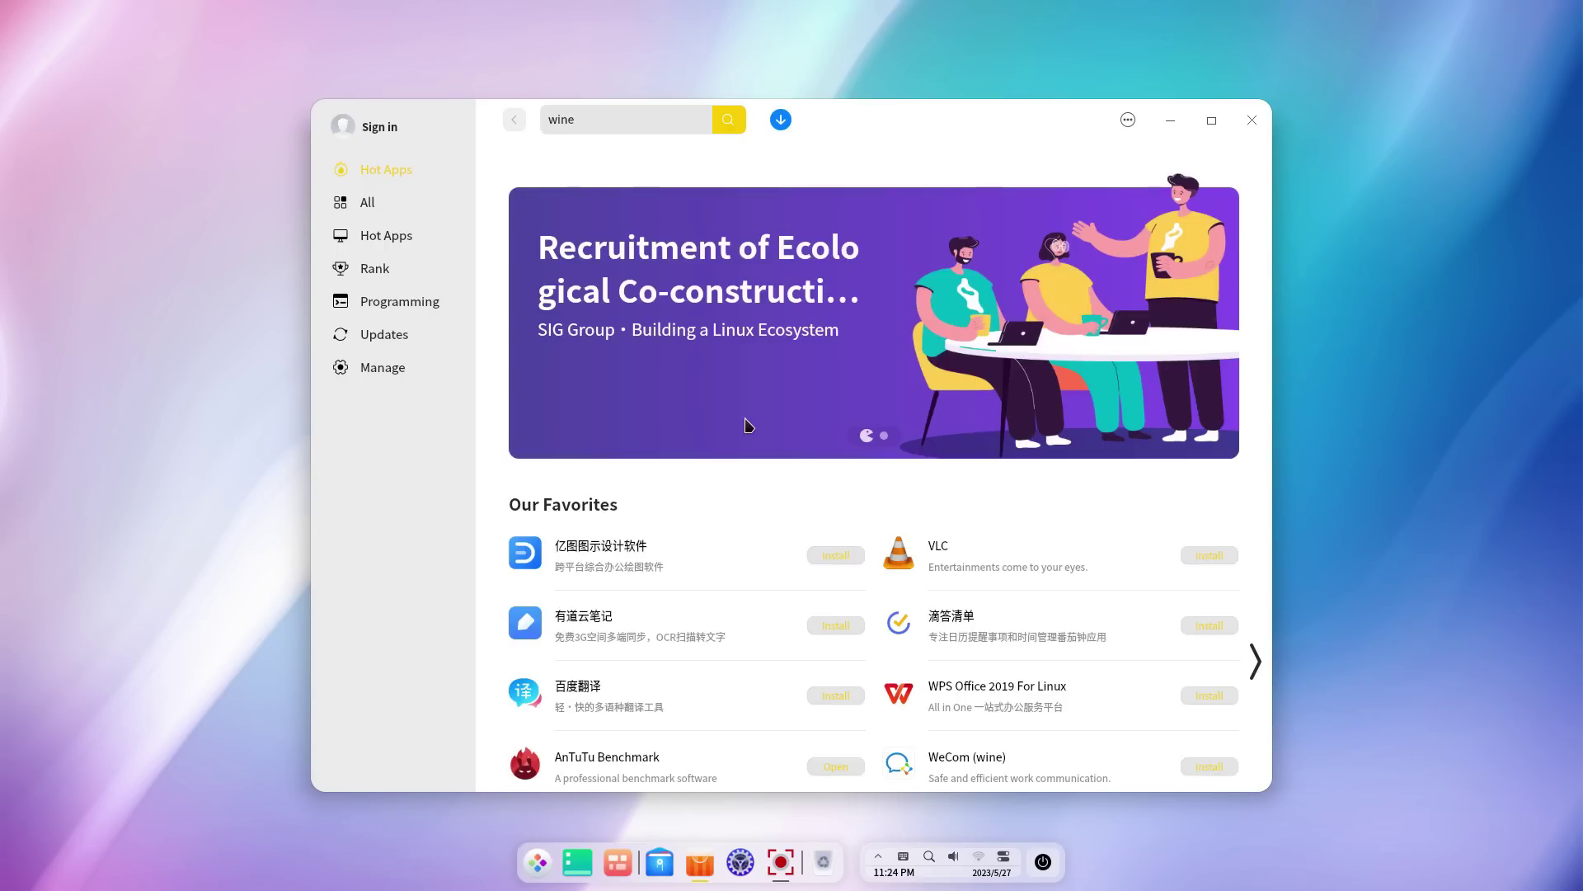
scroll(792, 565, down, 5)
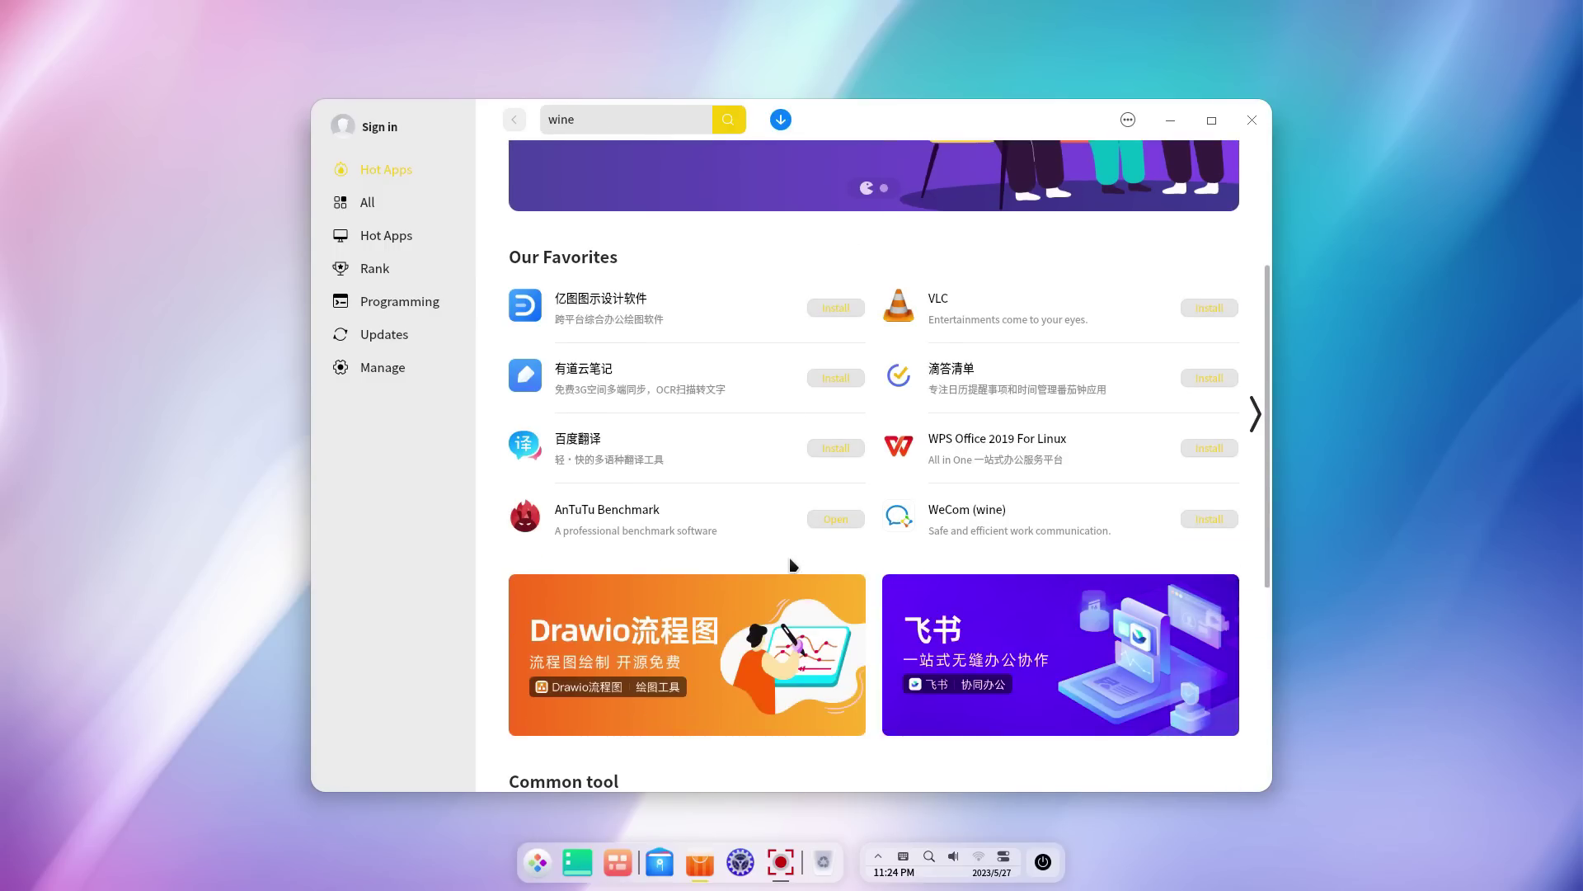
scroll(792, 565, up, 5)
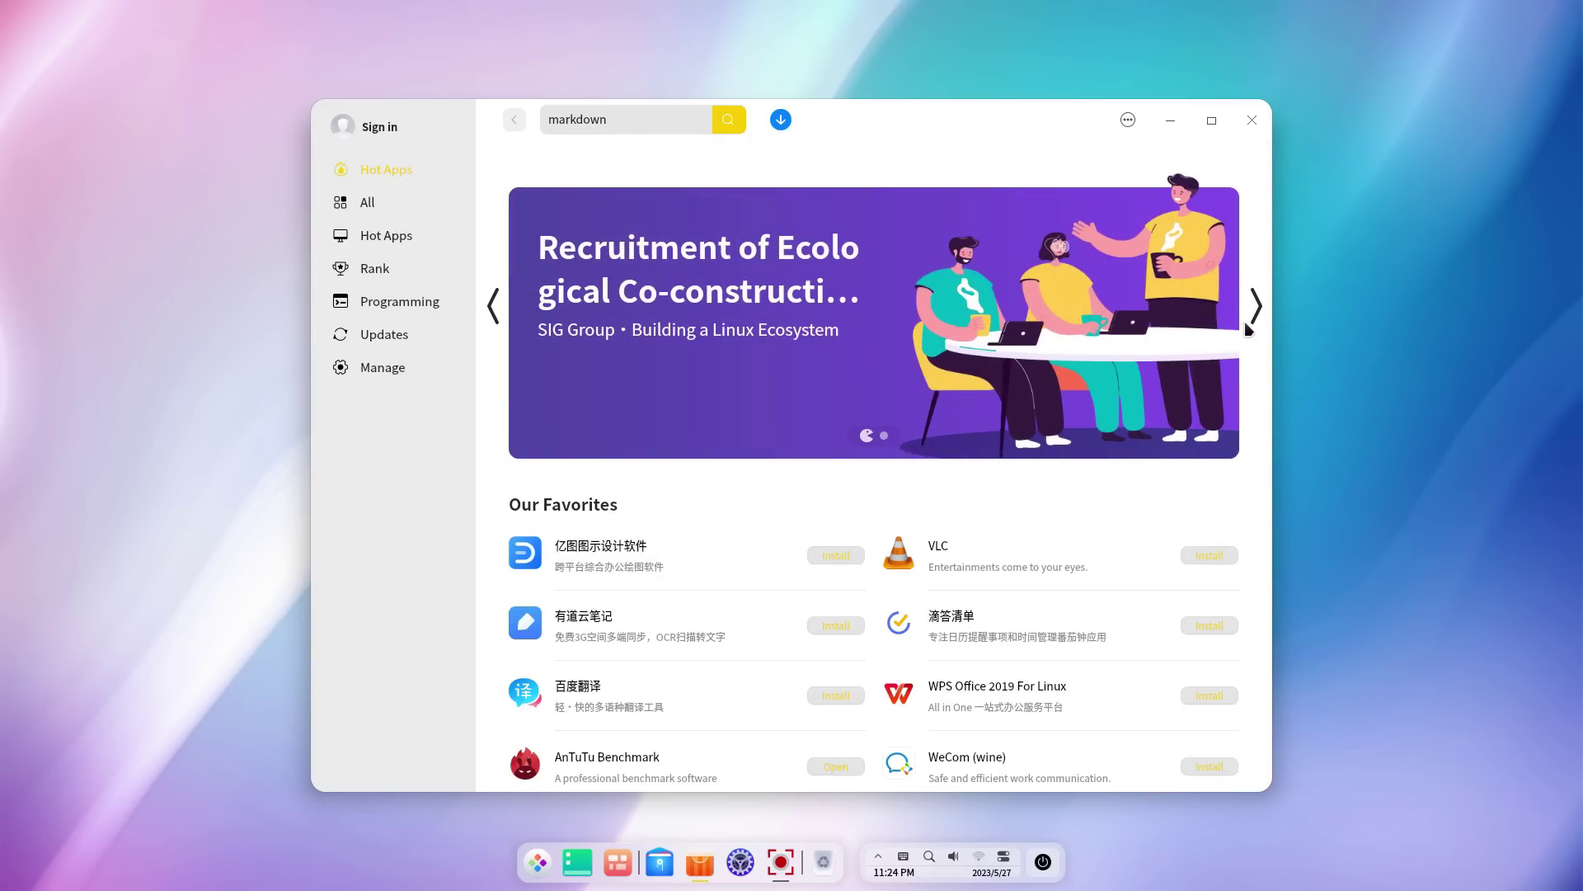
scroll(1070, 472, down, 2)
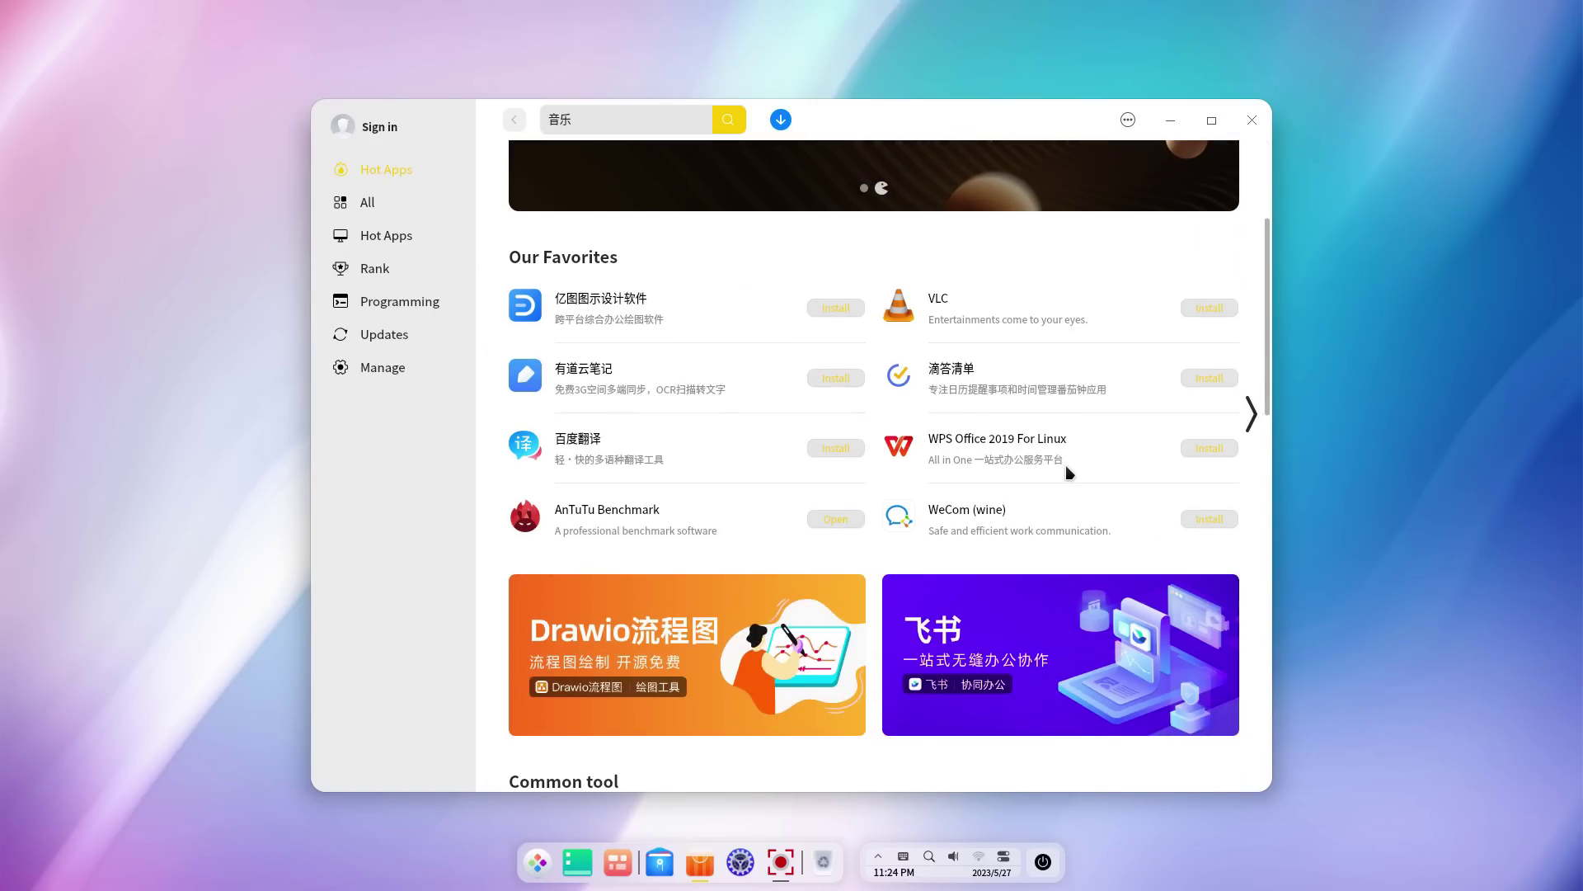
click(1251, 415)
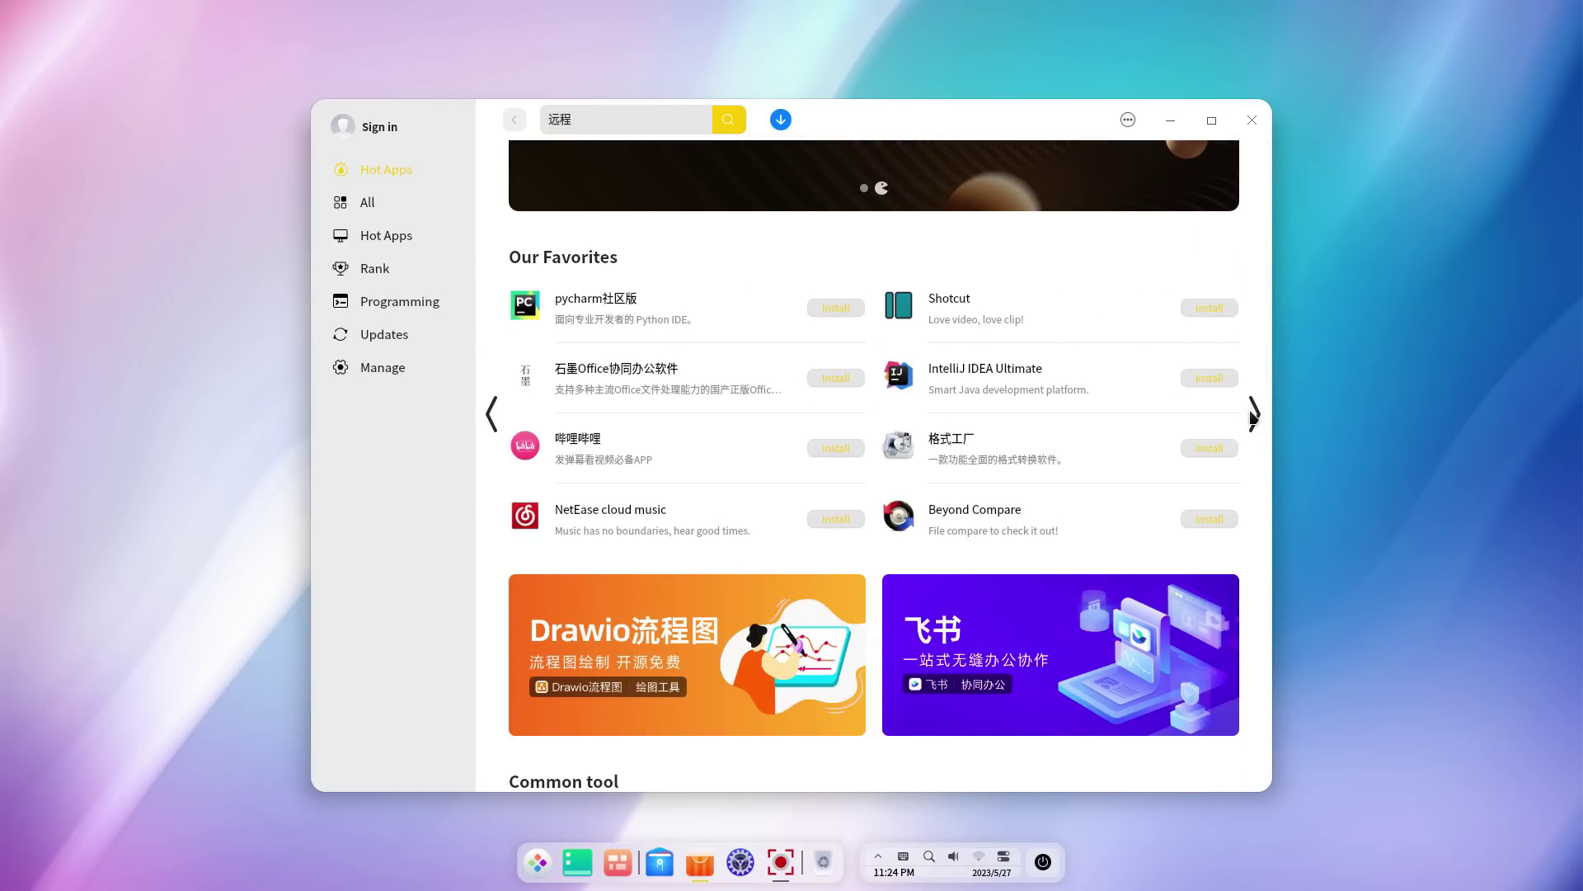
click(1251, 415)
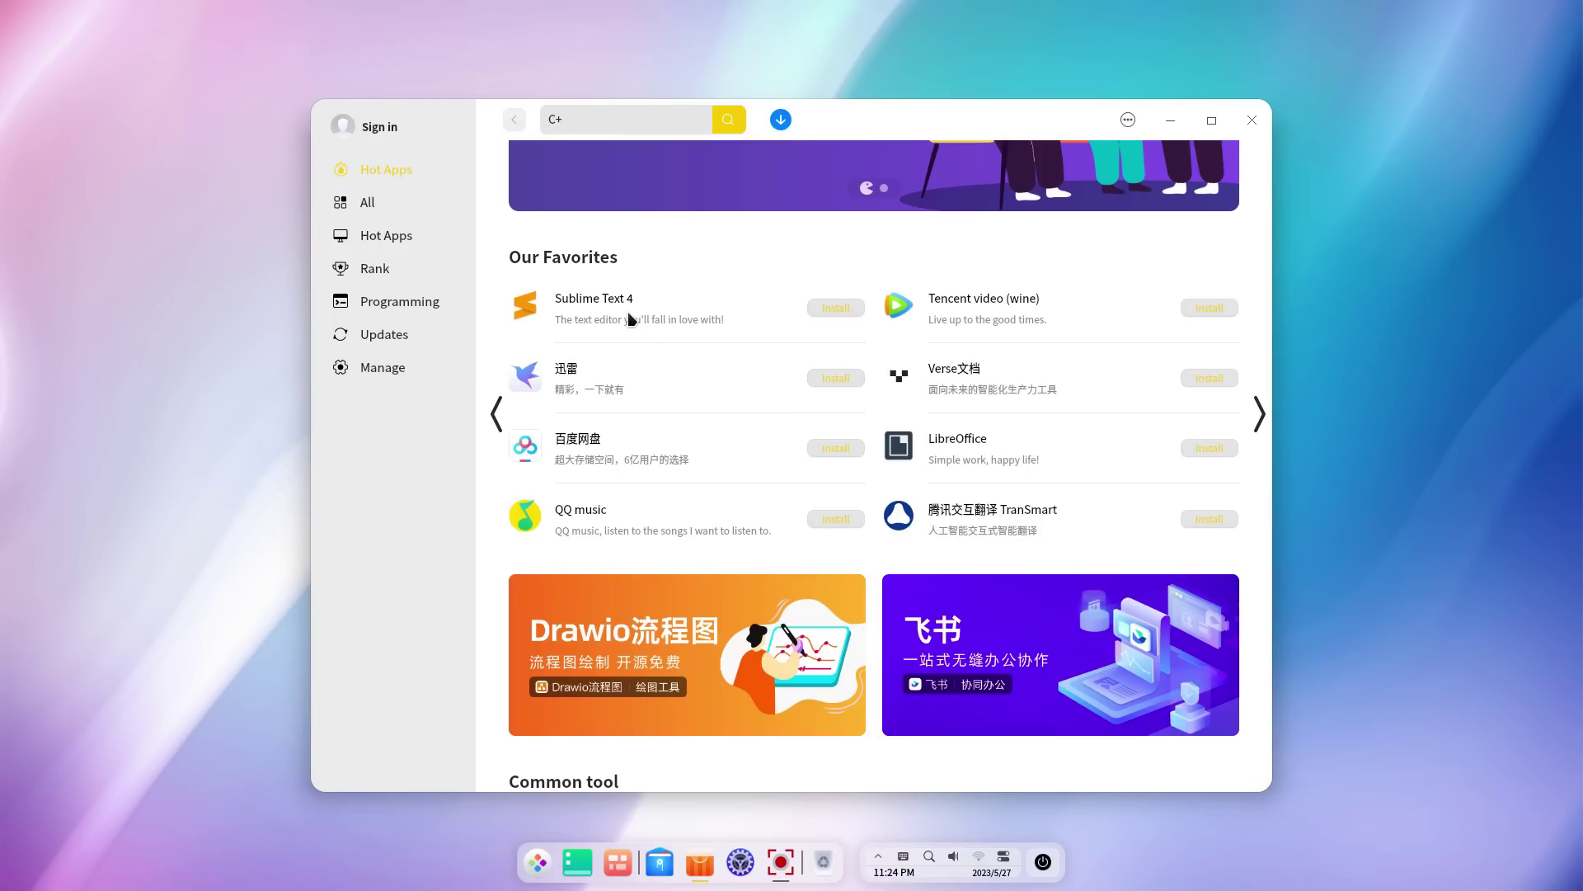
View Sublime Text 4's details, screenshots and reviews, then return to Hot Apps
click(630, 319)
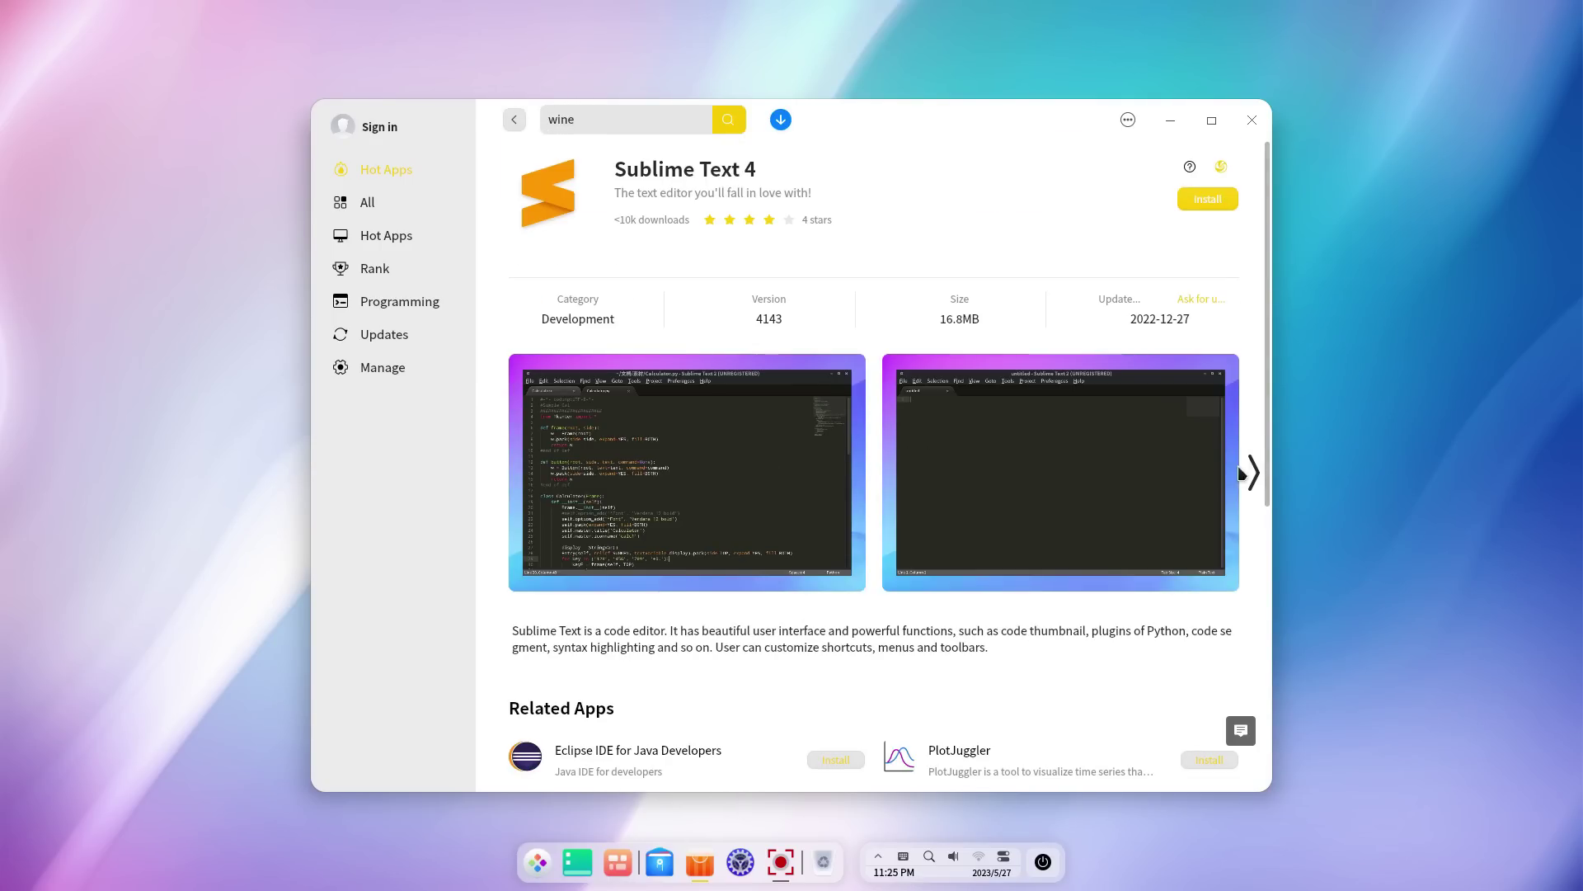
click(1251, 473)
scroll(1103, 497, down, 3)
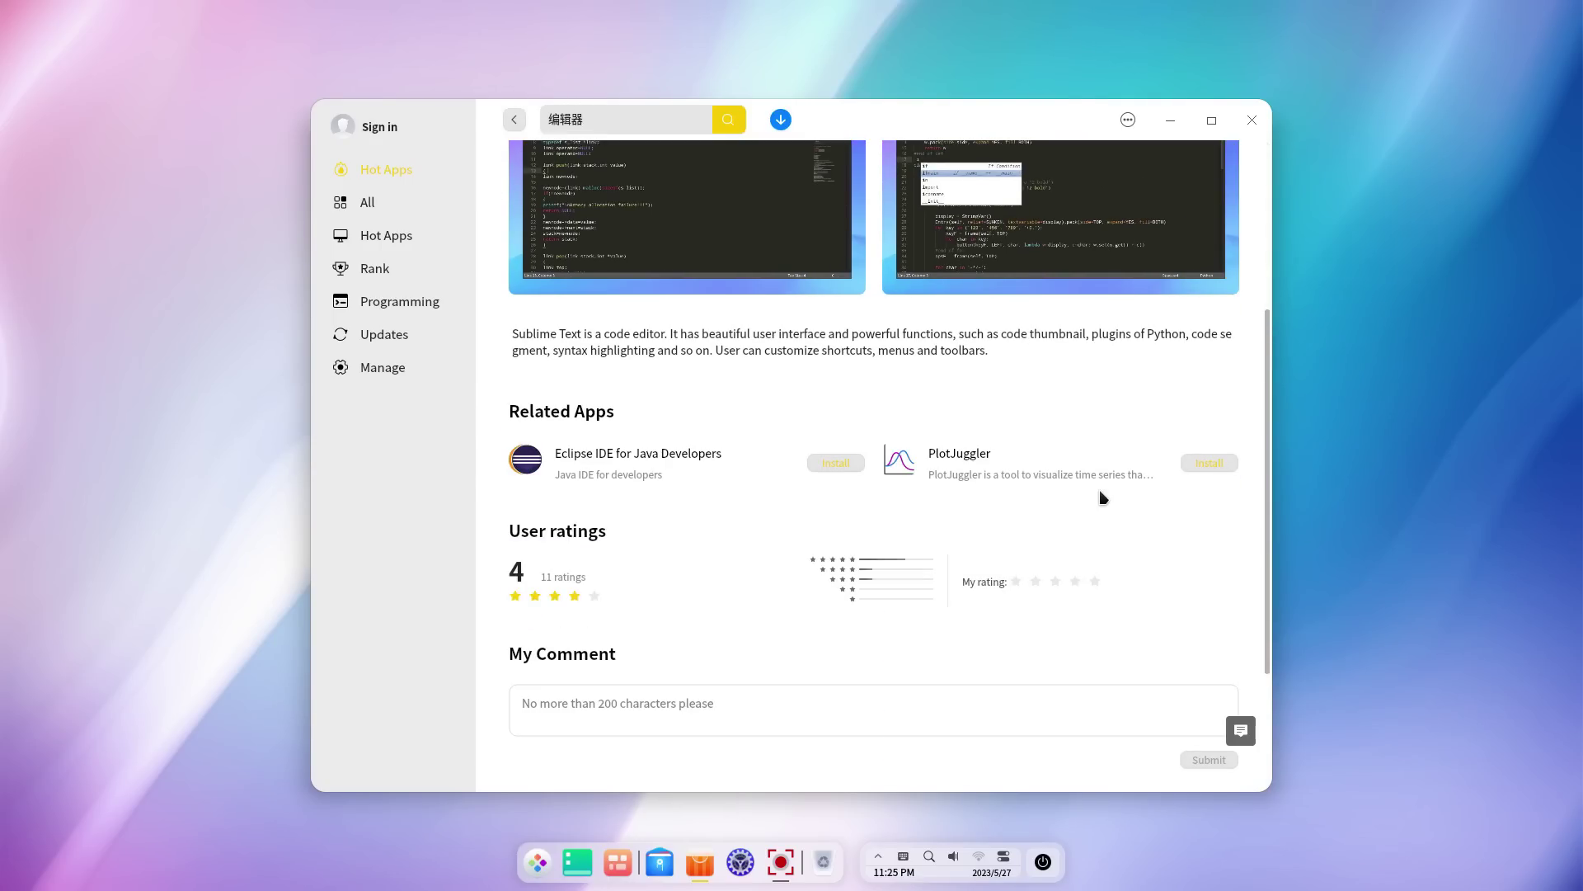
scroll(1071, 495, down, 3)
scroll(767, 310, up, 10)
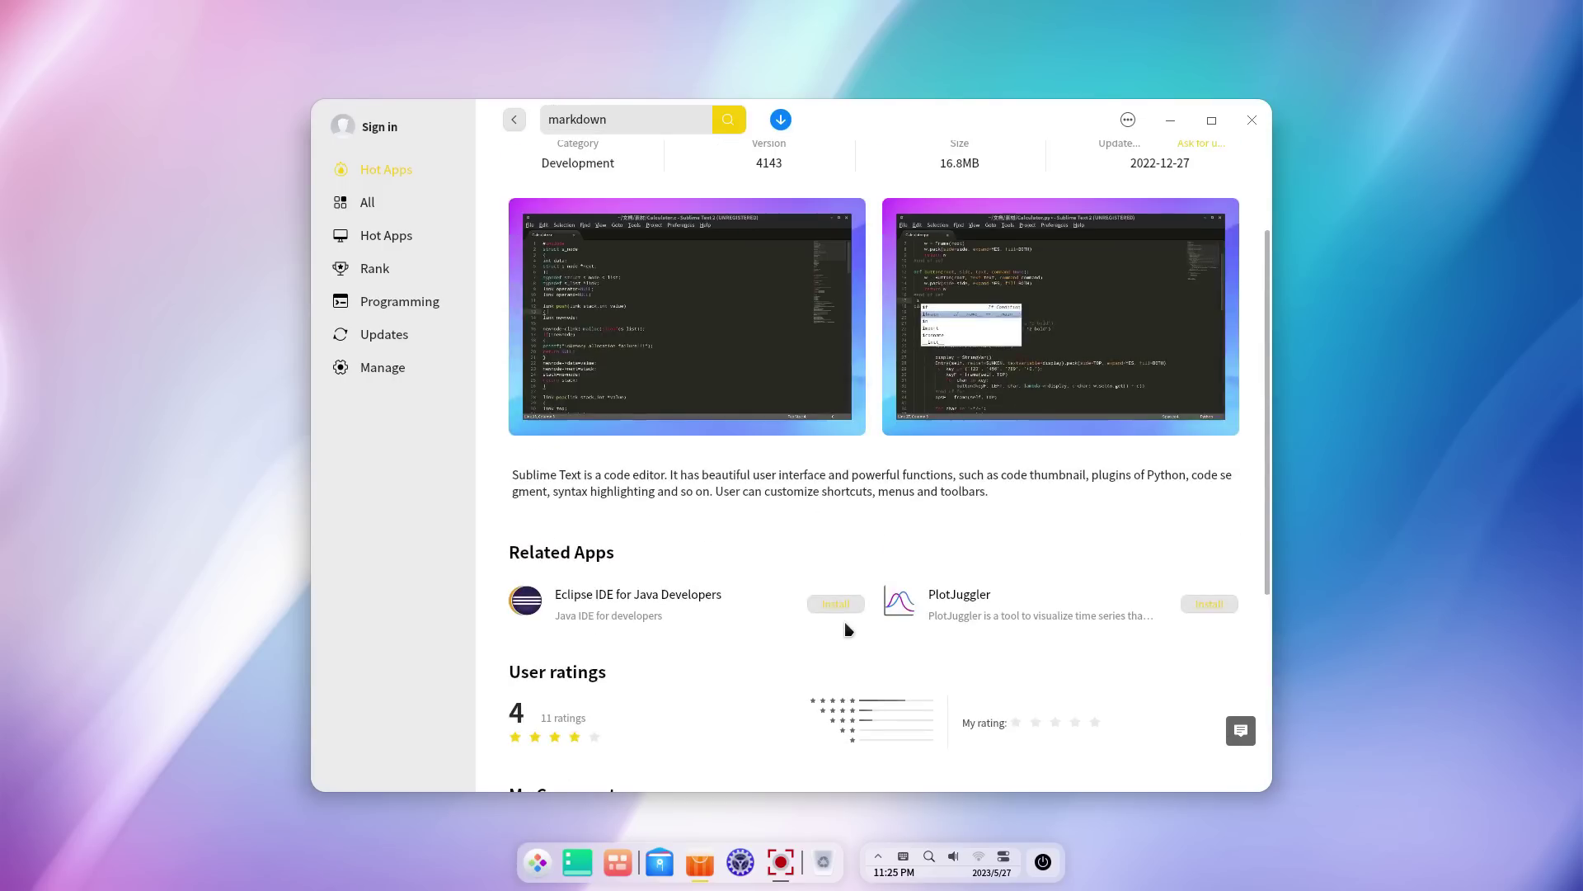
click(514, 119)
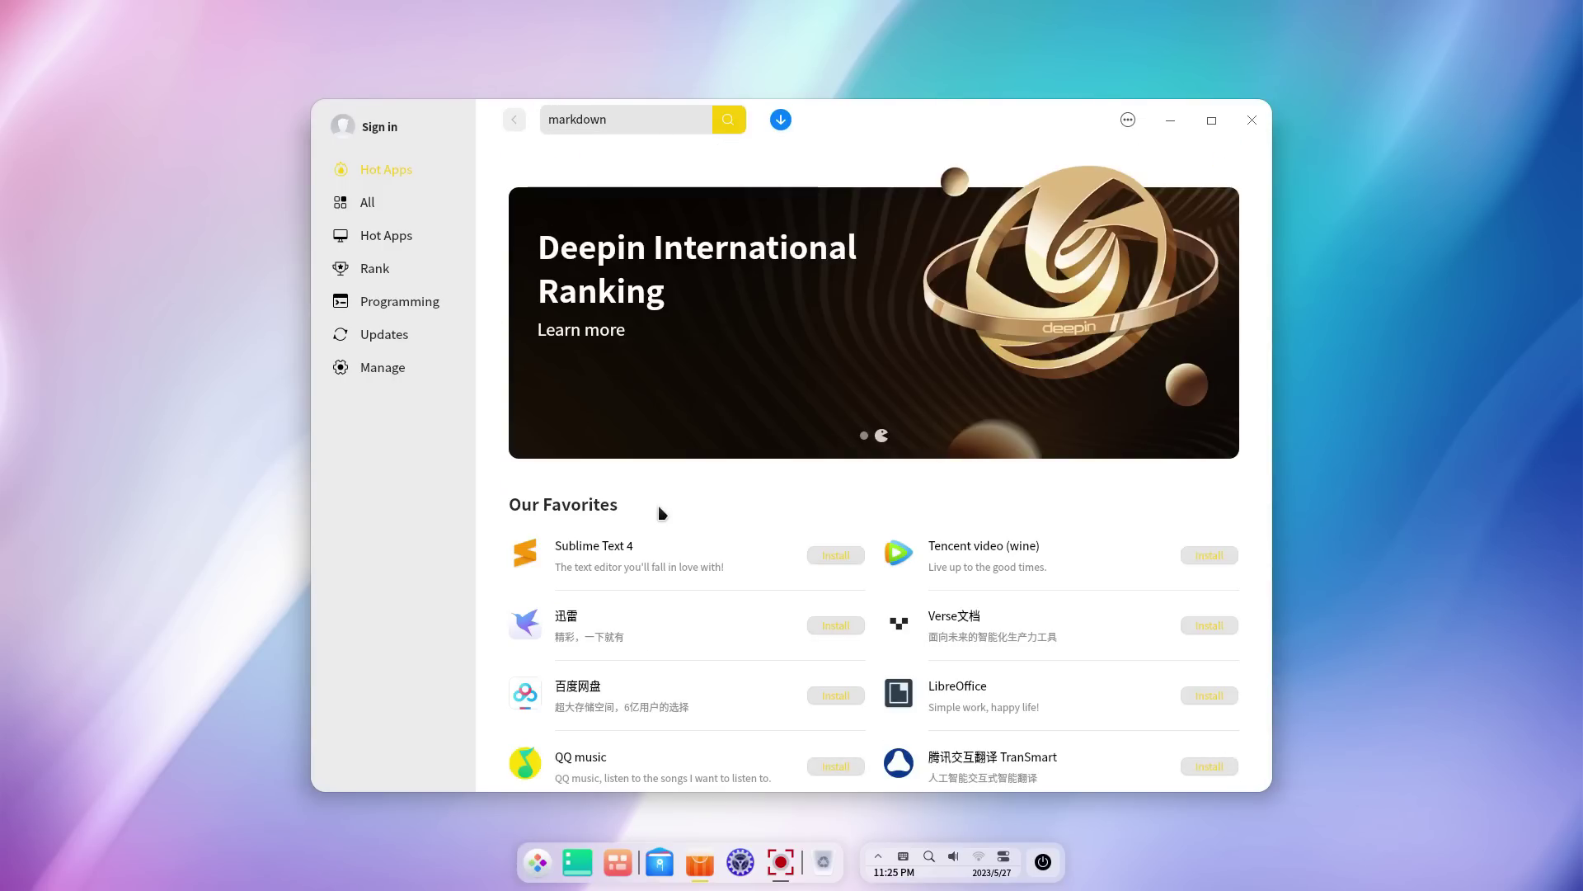
Open Rank and page Top Download to entries 25–32, starting with Firefox Quantum (ZH)
click(388, 269)
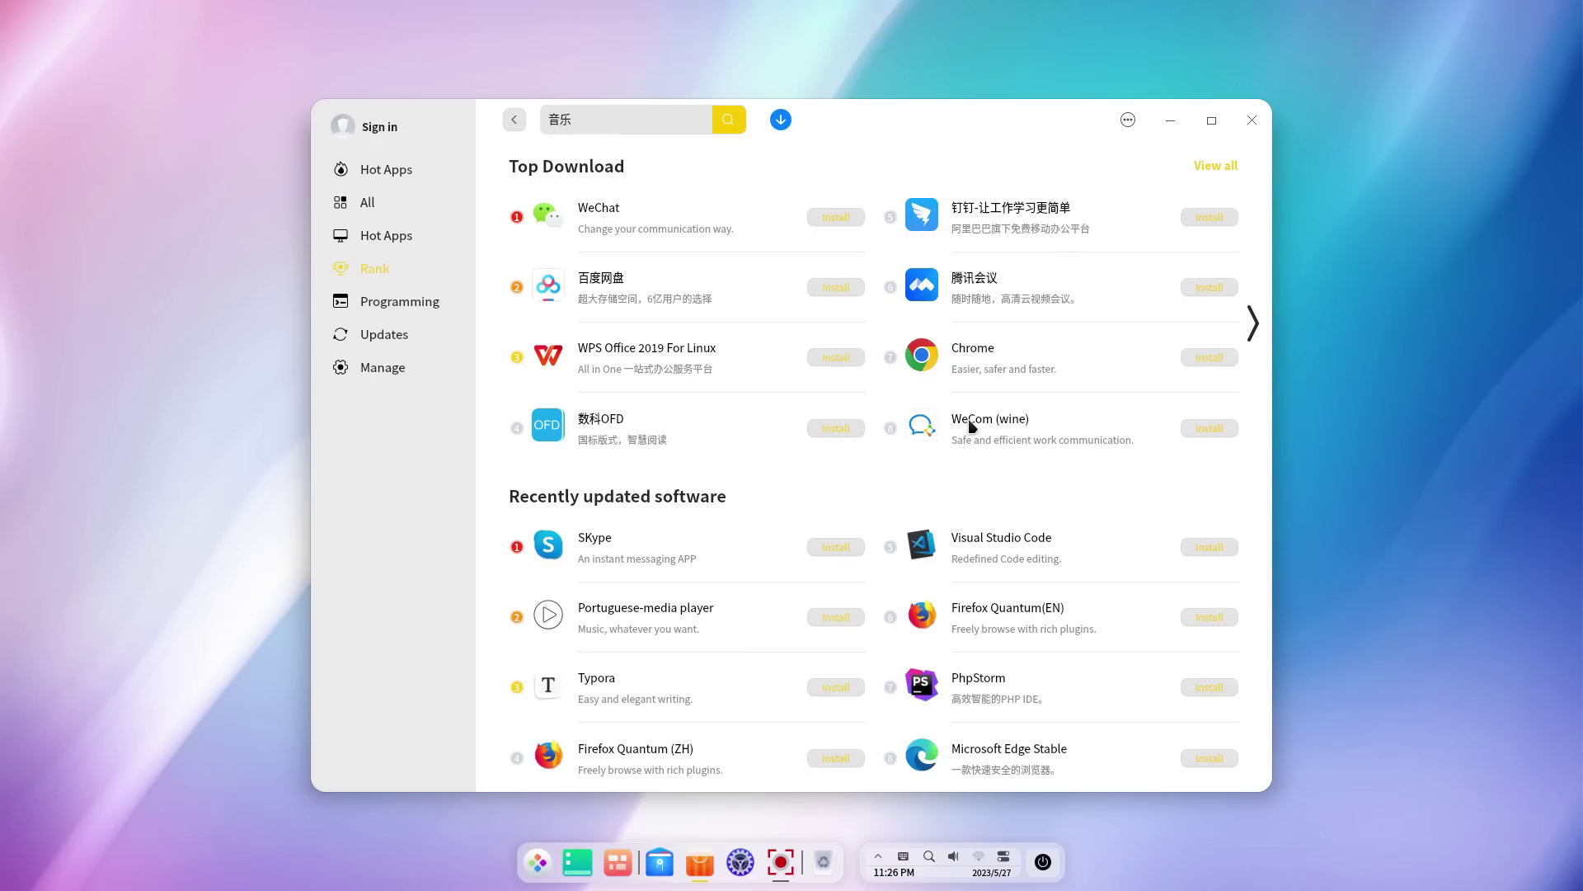
click(1257, 336)
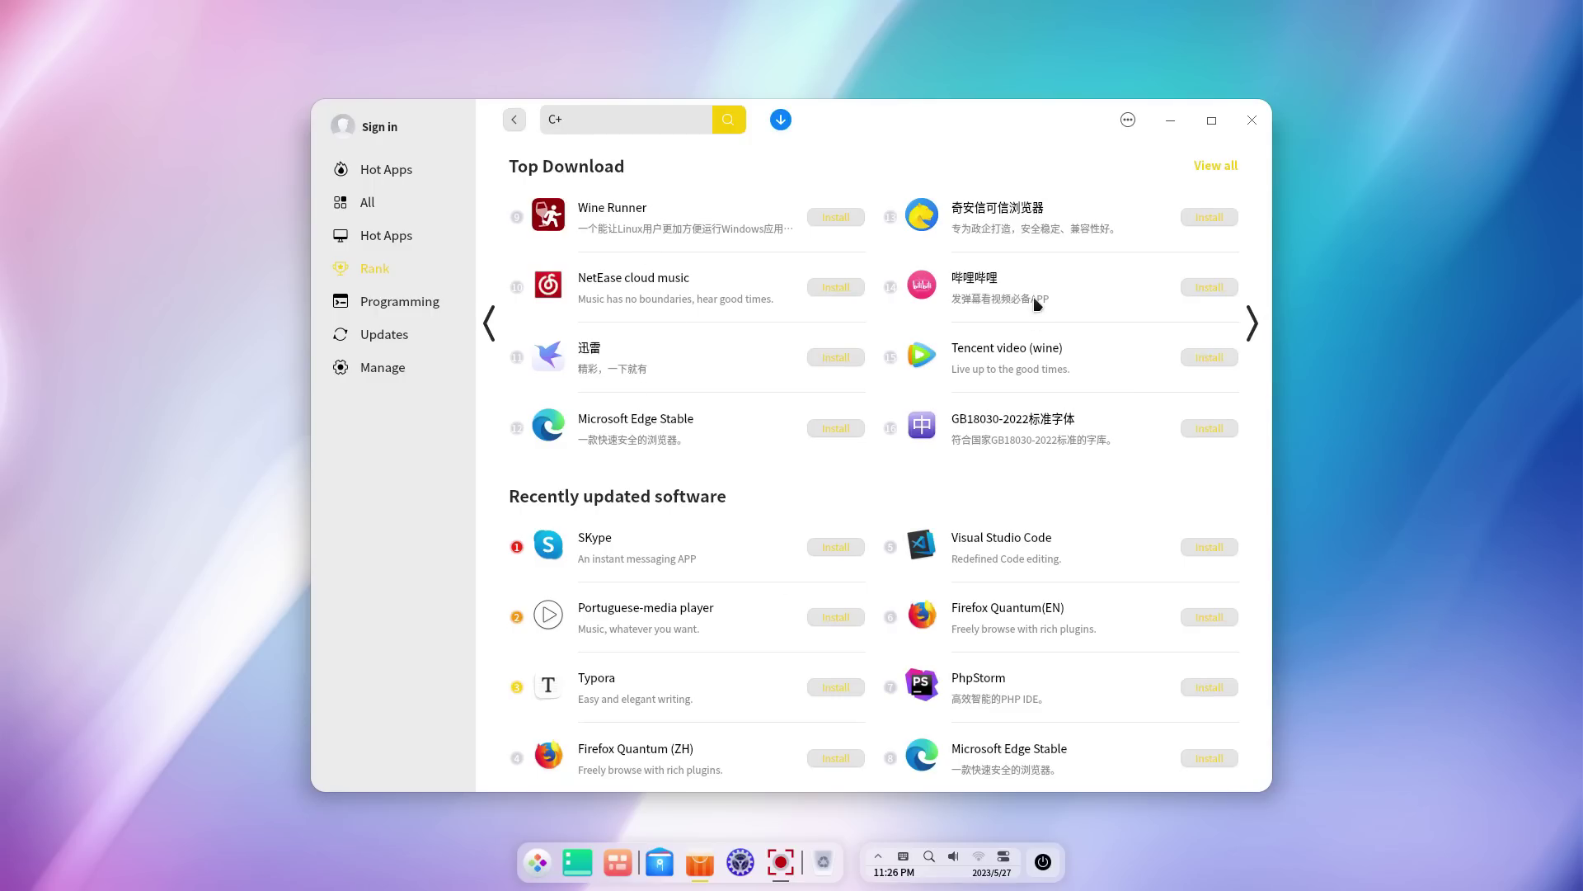
click(1253, 319)
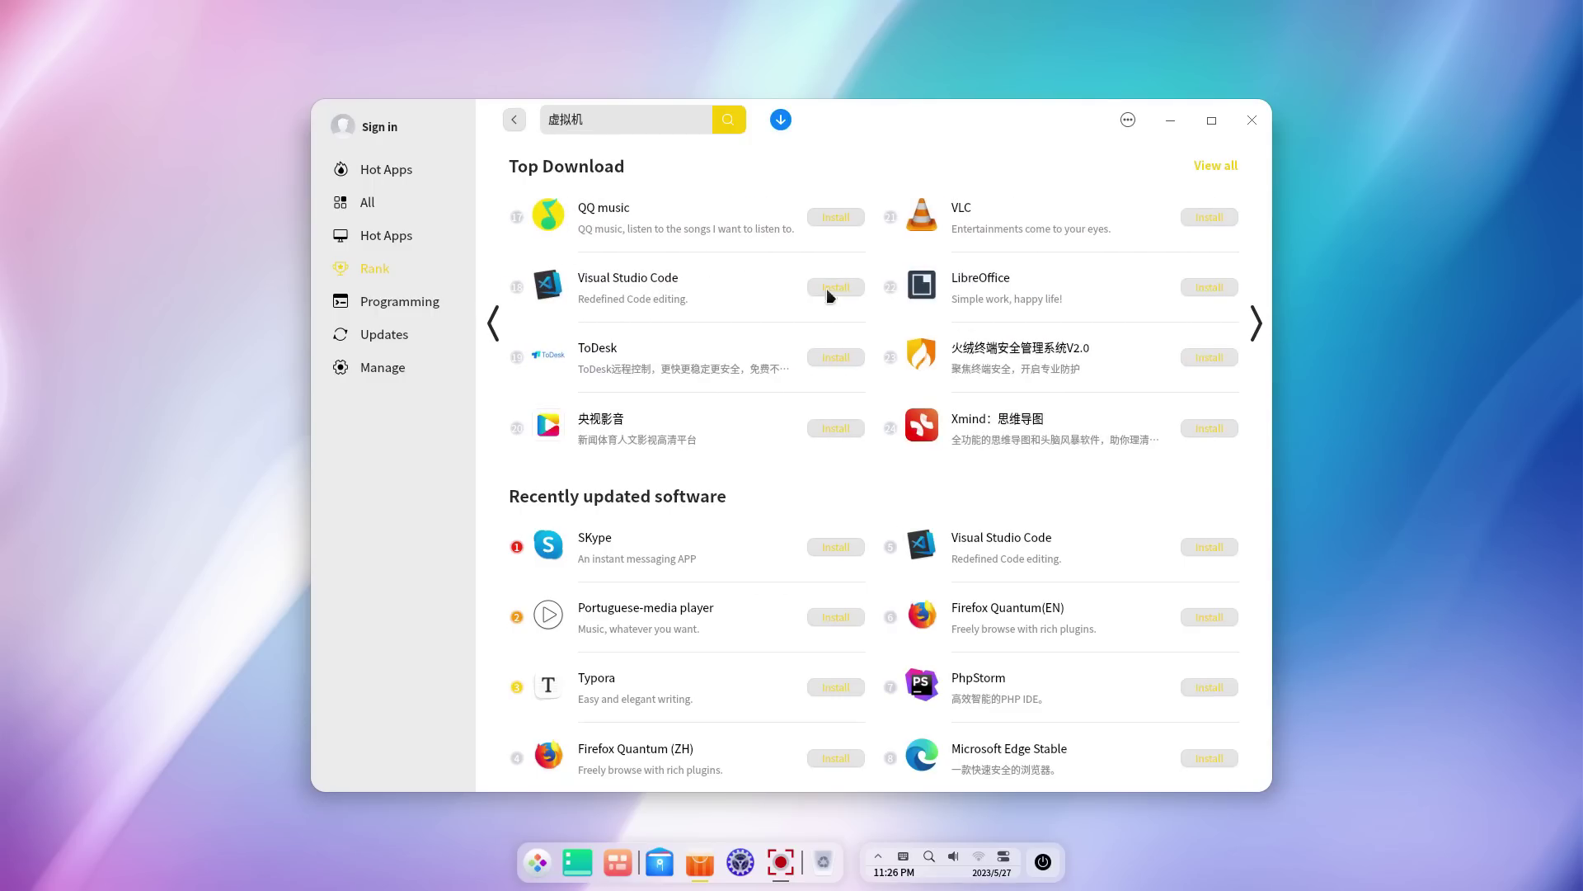
click(1252, 334)
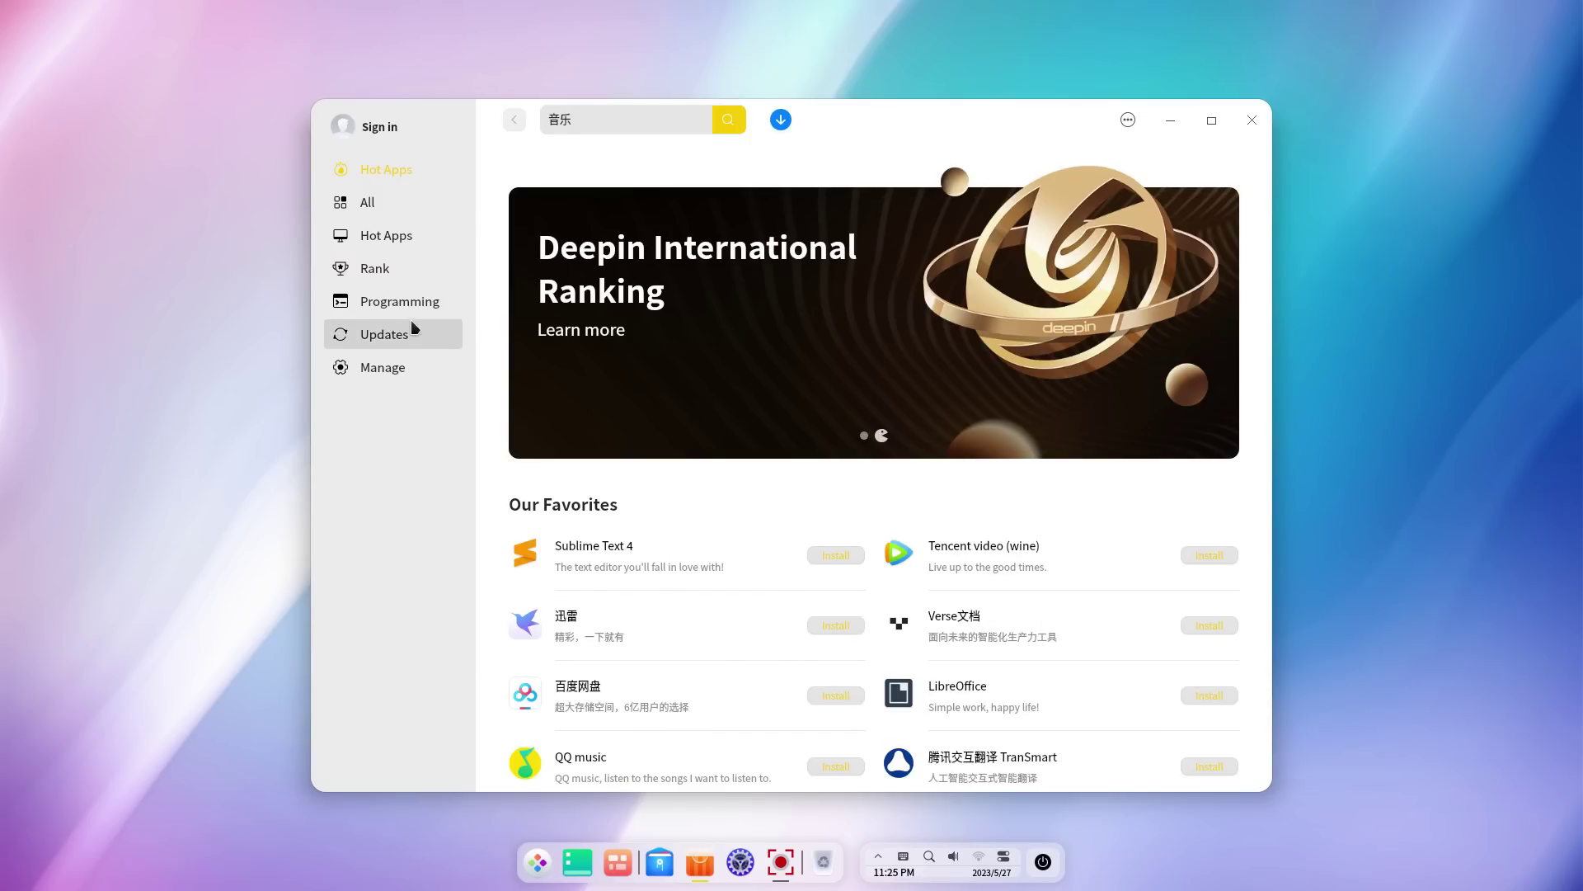
In Programming, view Visual Studio Code's details and screenshots, then go back
click(403, 303)
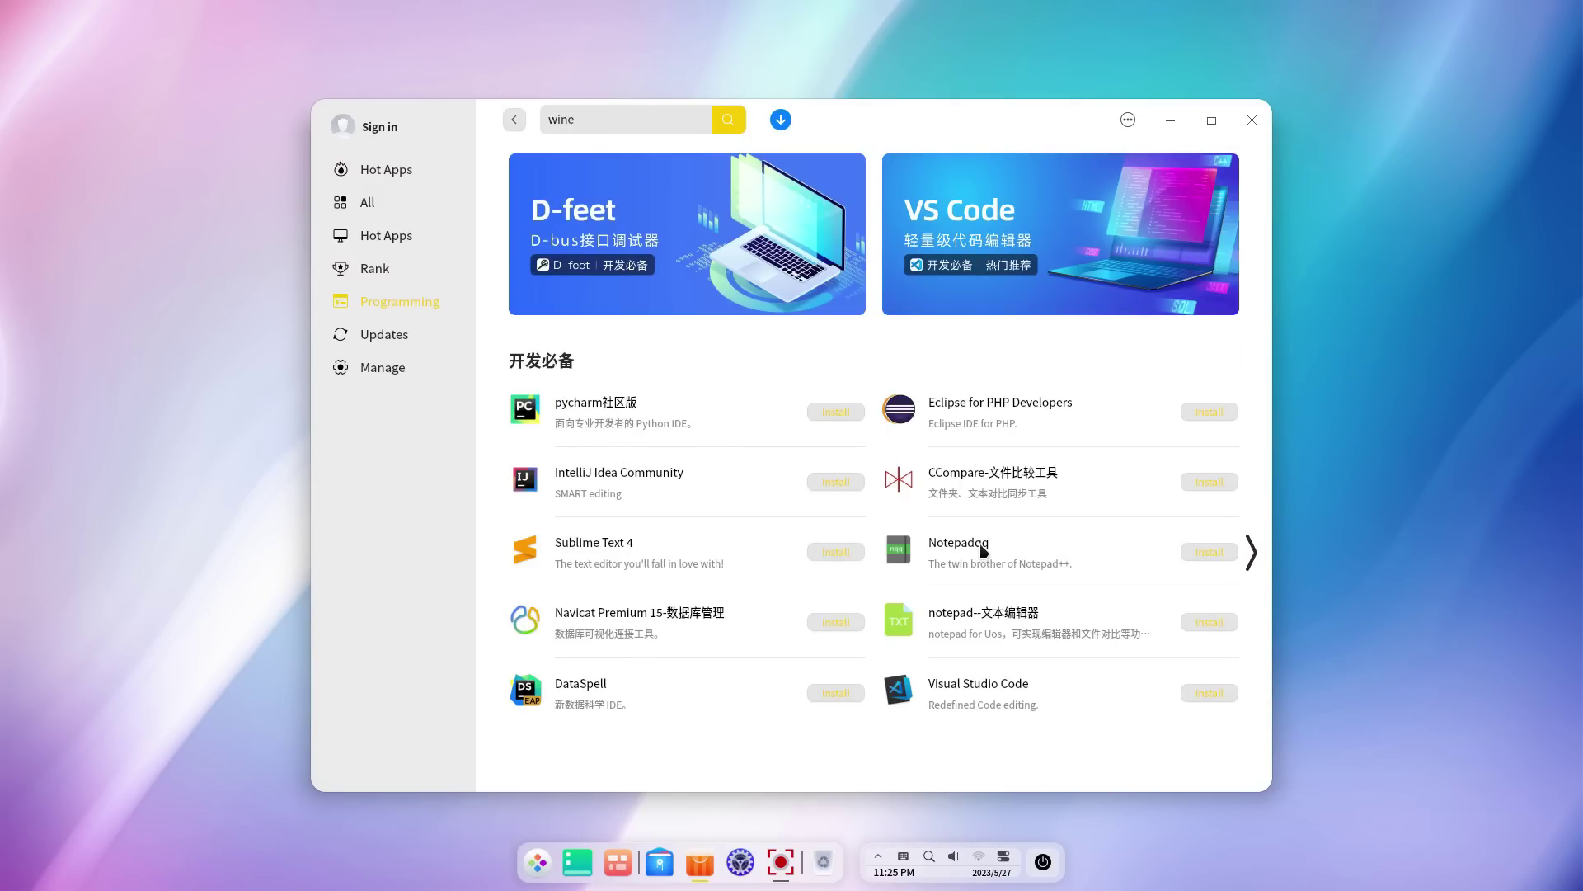
click(996, 703)
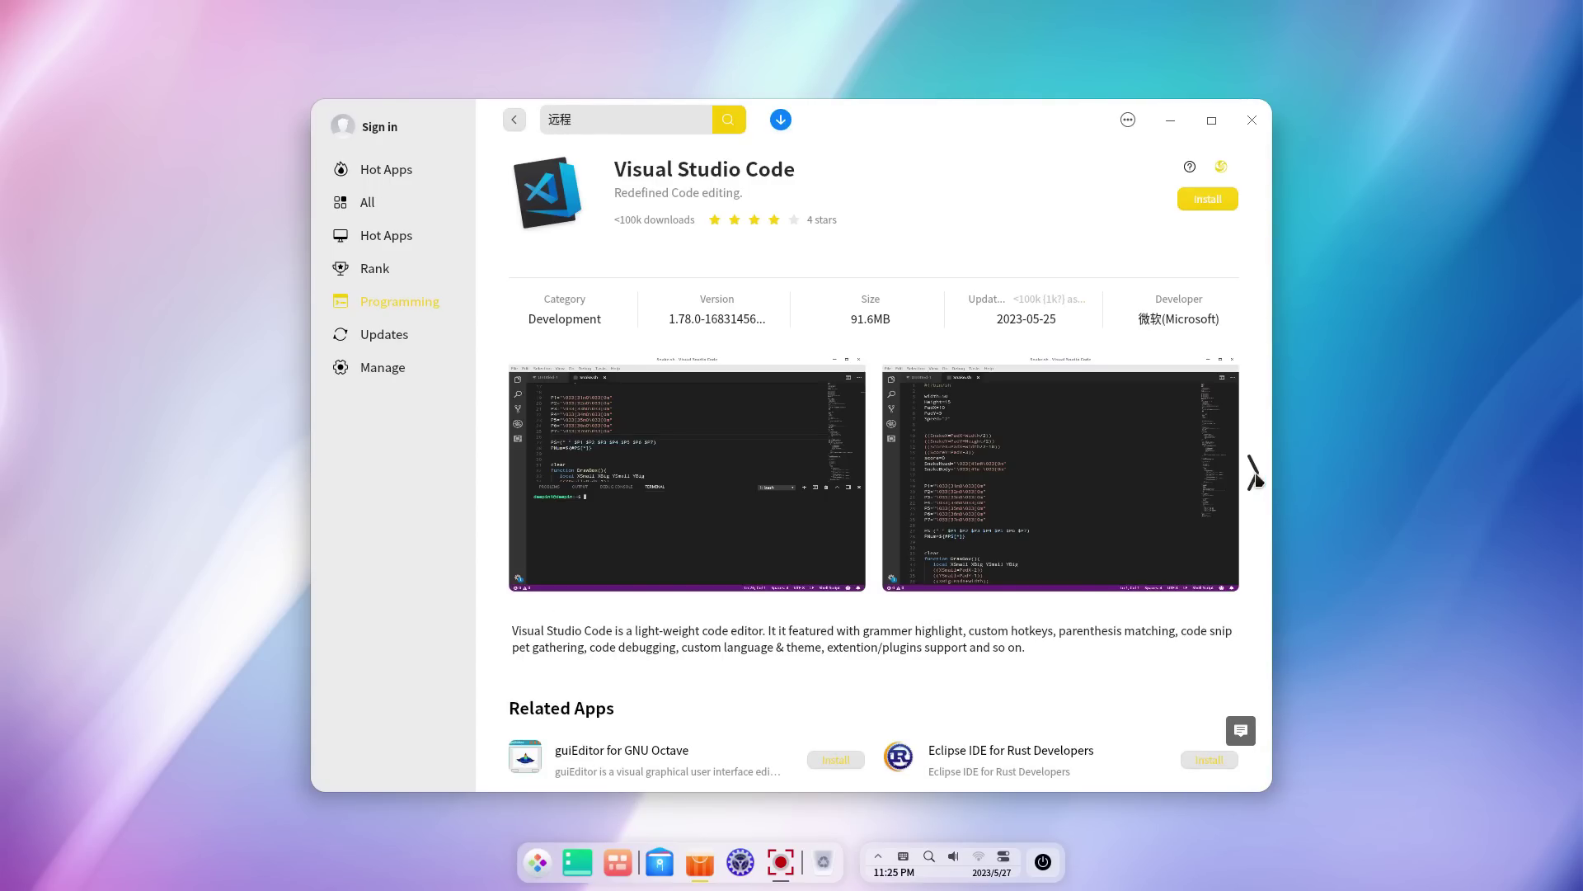
click(1254, 475)
scroll(841, 501, down, 6)
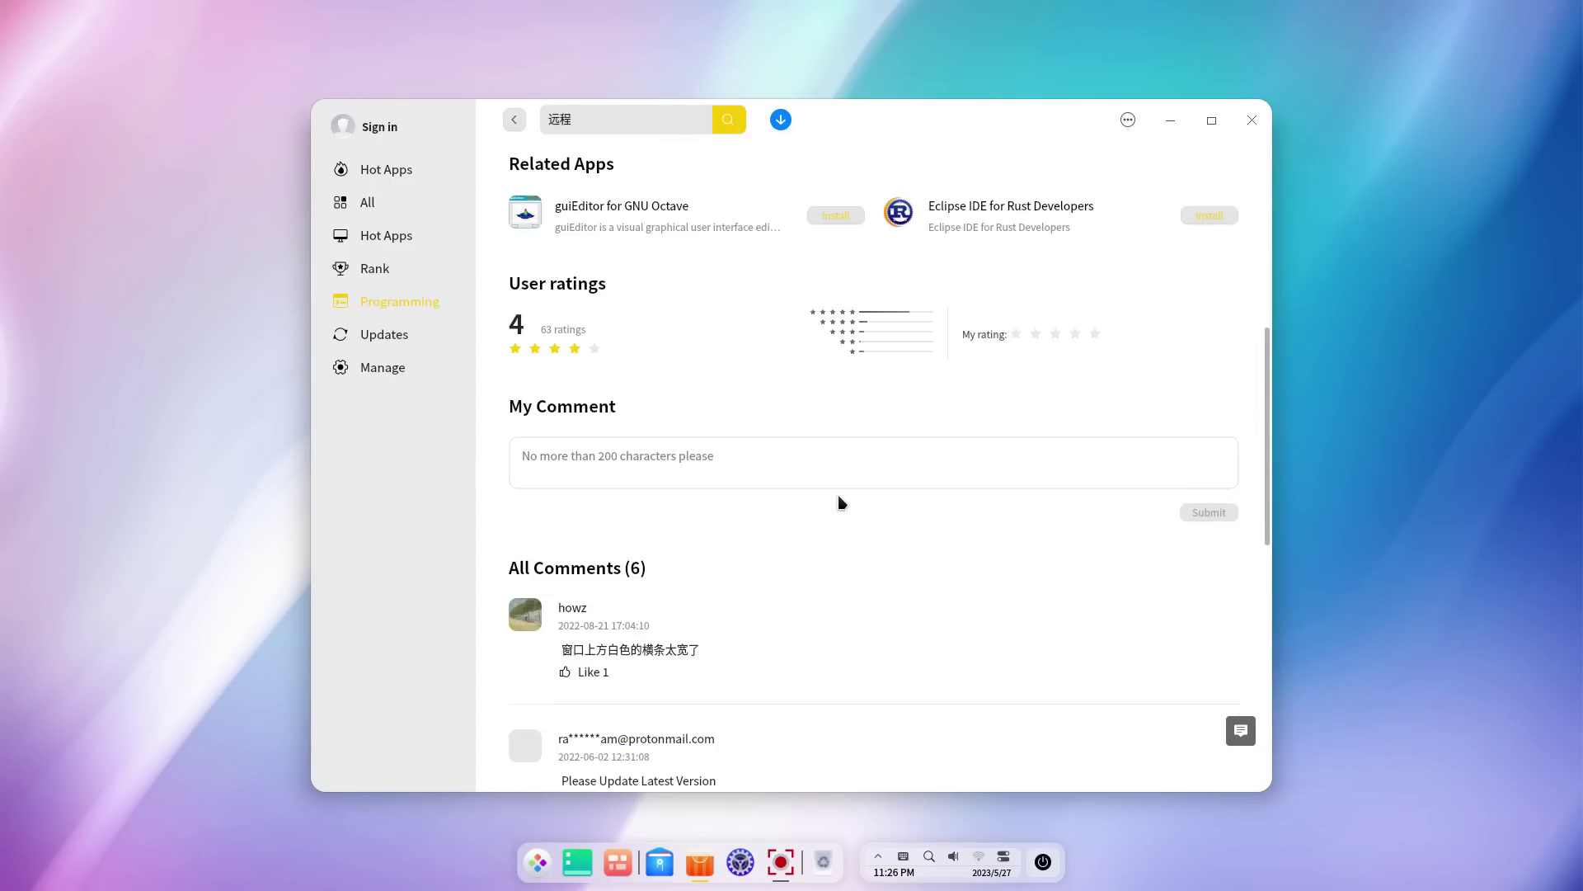
scroll(841, 501, up, 1)
scroll(843, 577, down, 4)
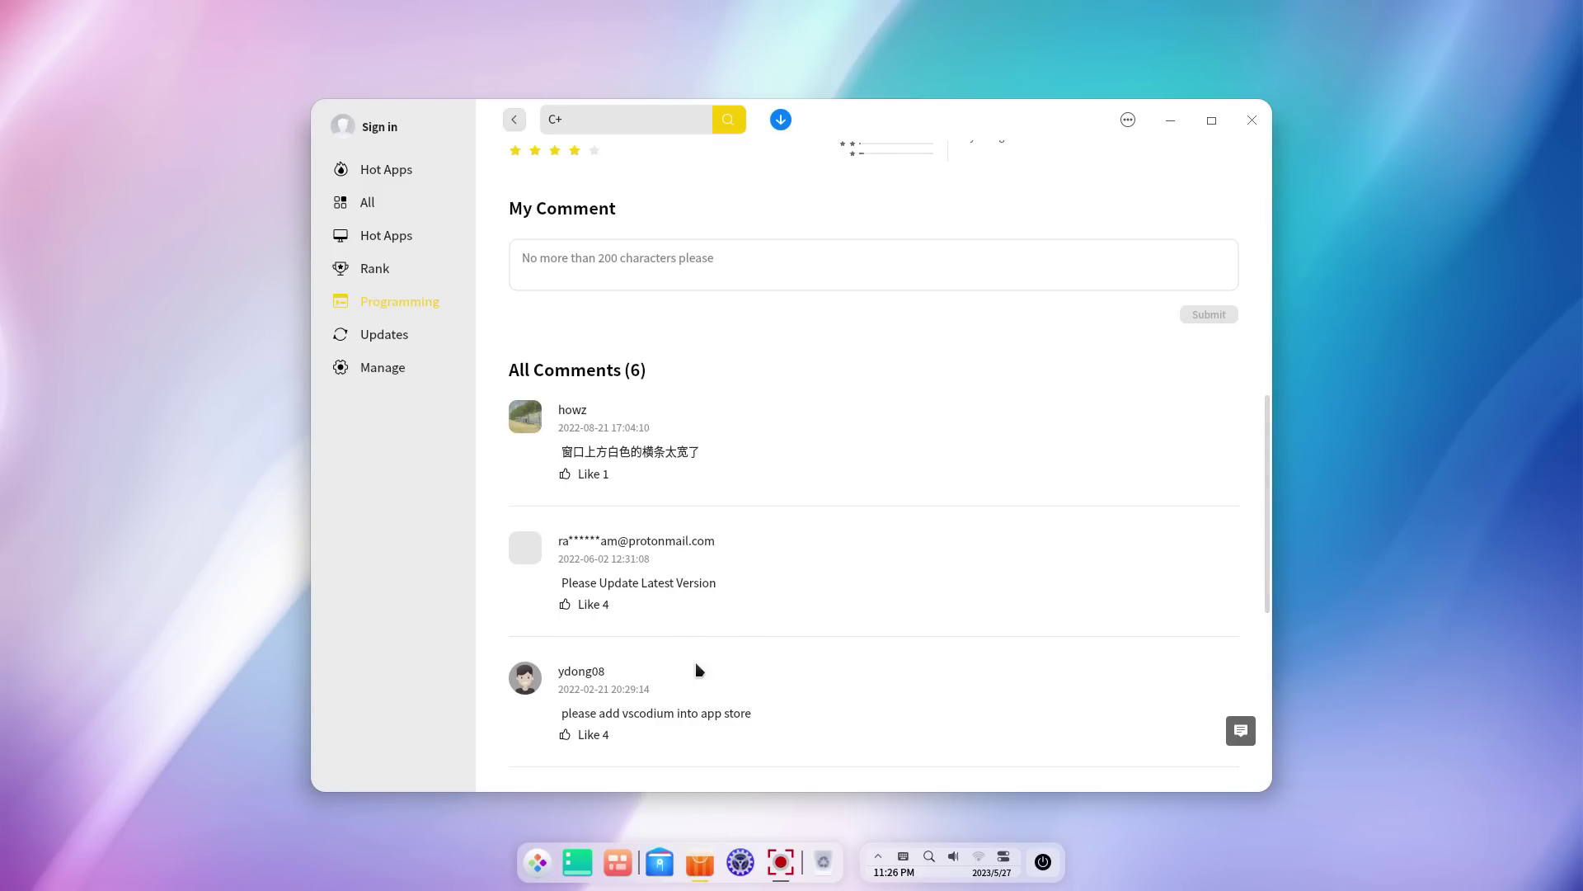
scroll(701, 685, up, 10)
click(513, 120)
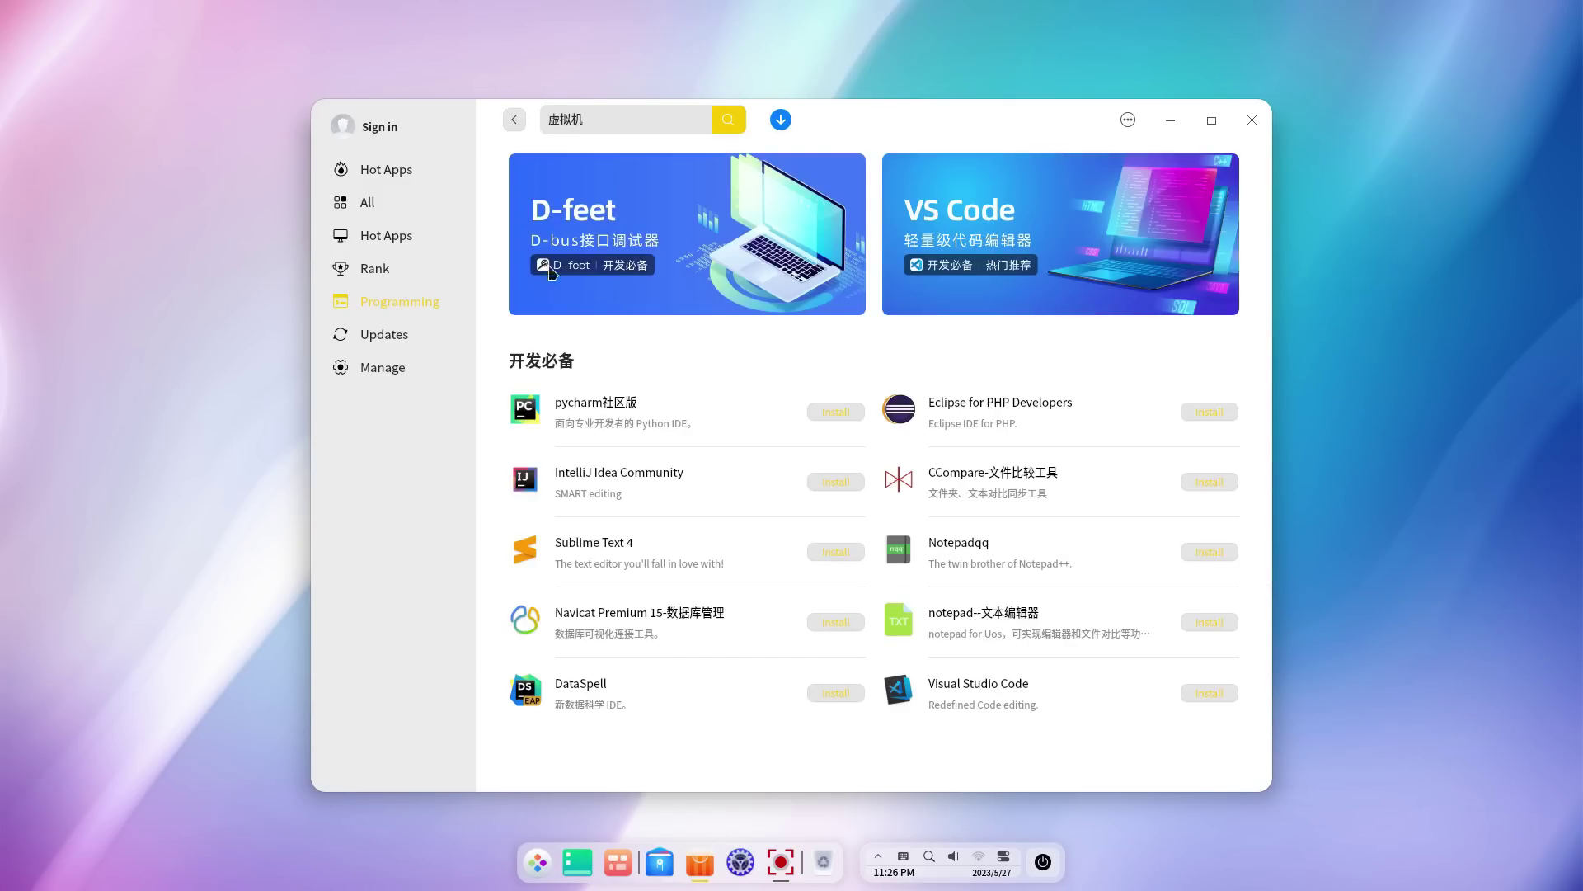
Page the 开发必备 list three times and open GoLand's details and screenshots
click(1247, 554)
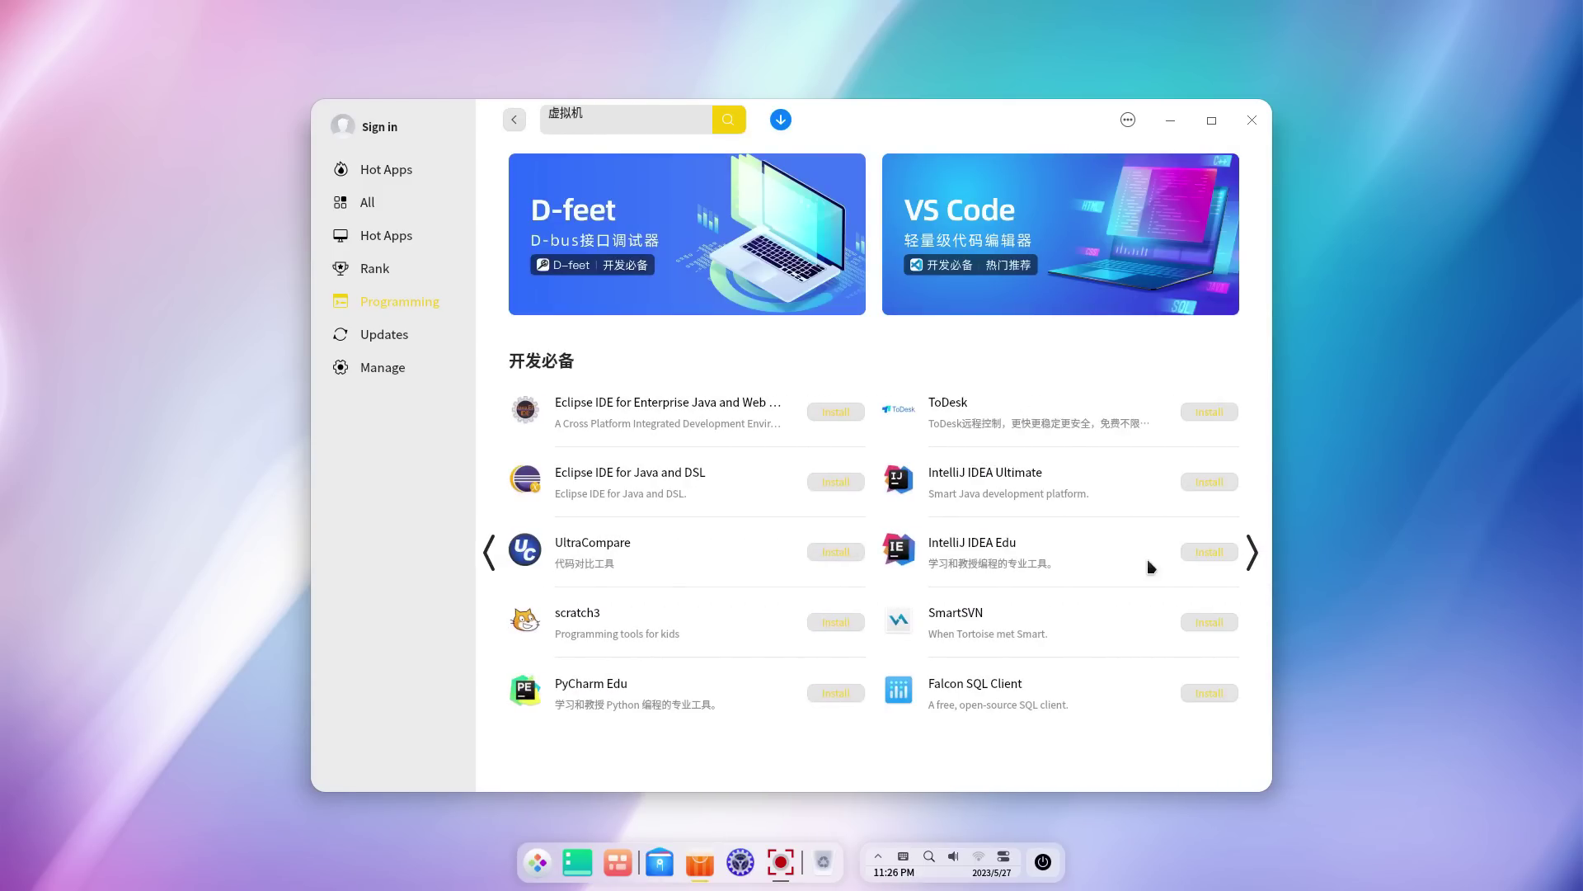
click(1248, 560)
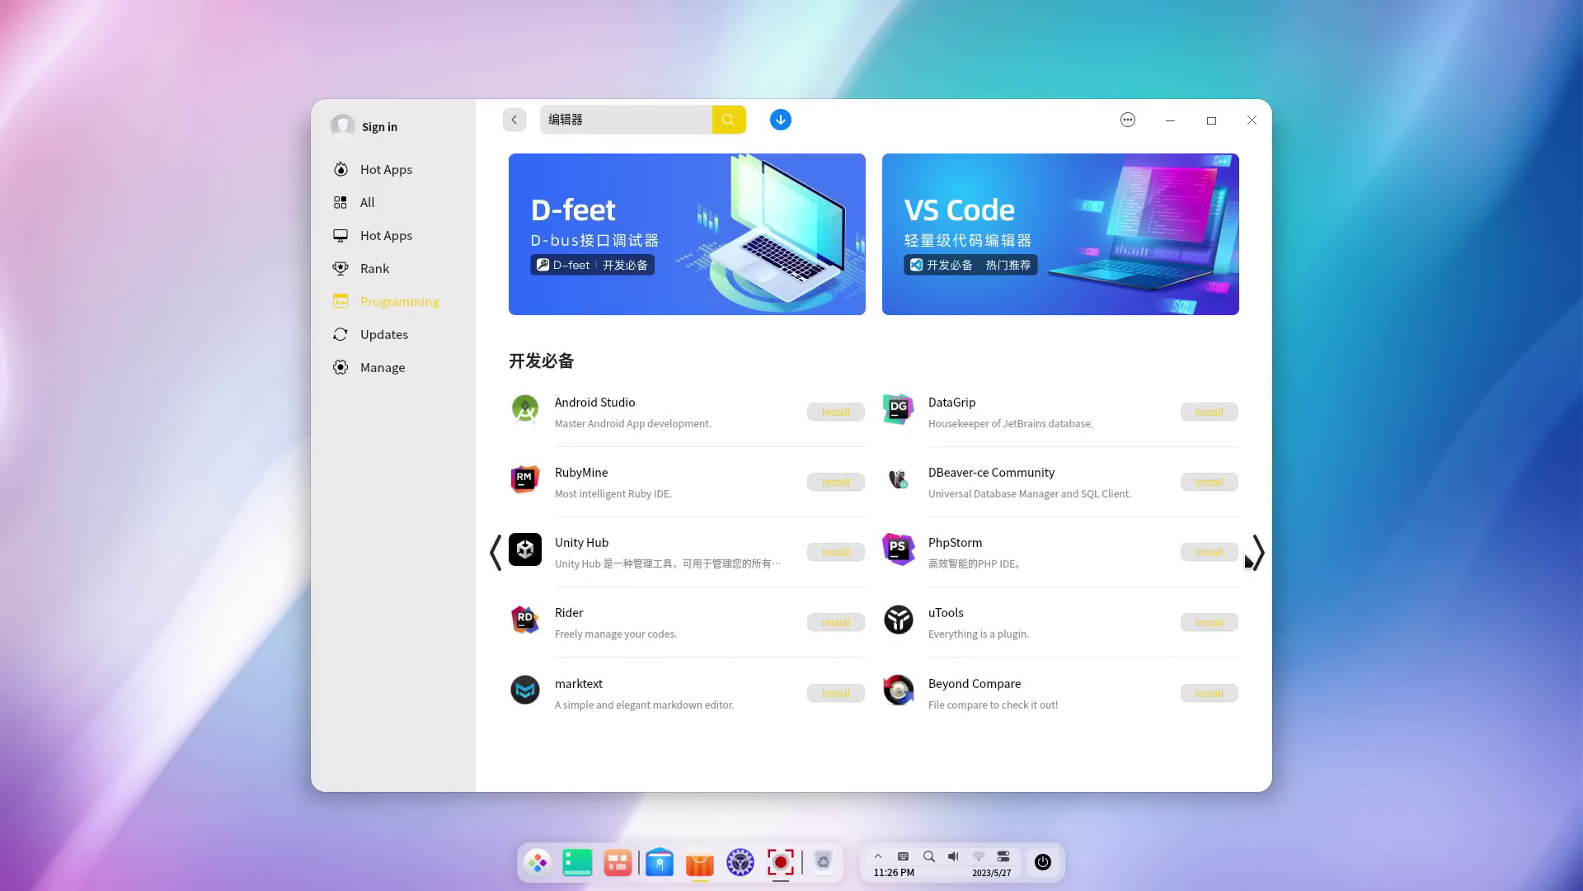
click(1254, 564)
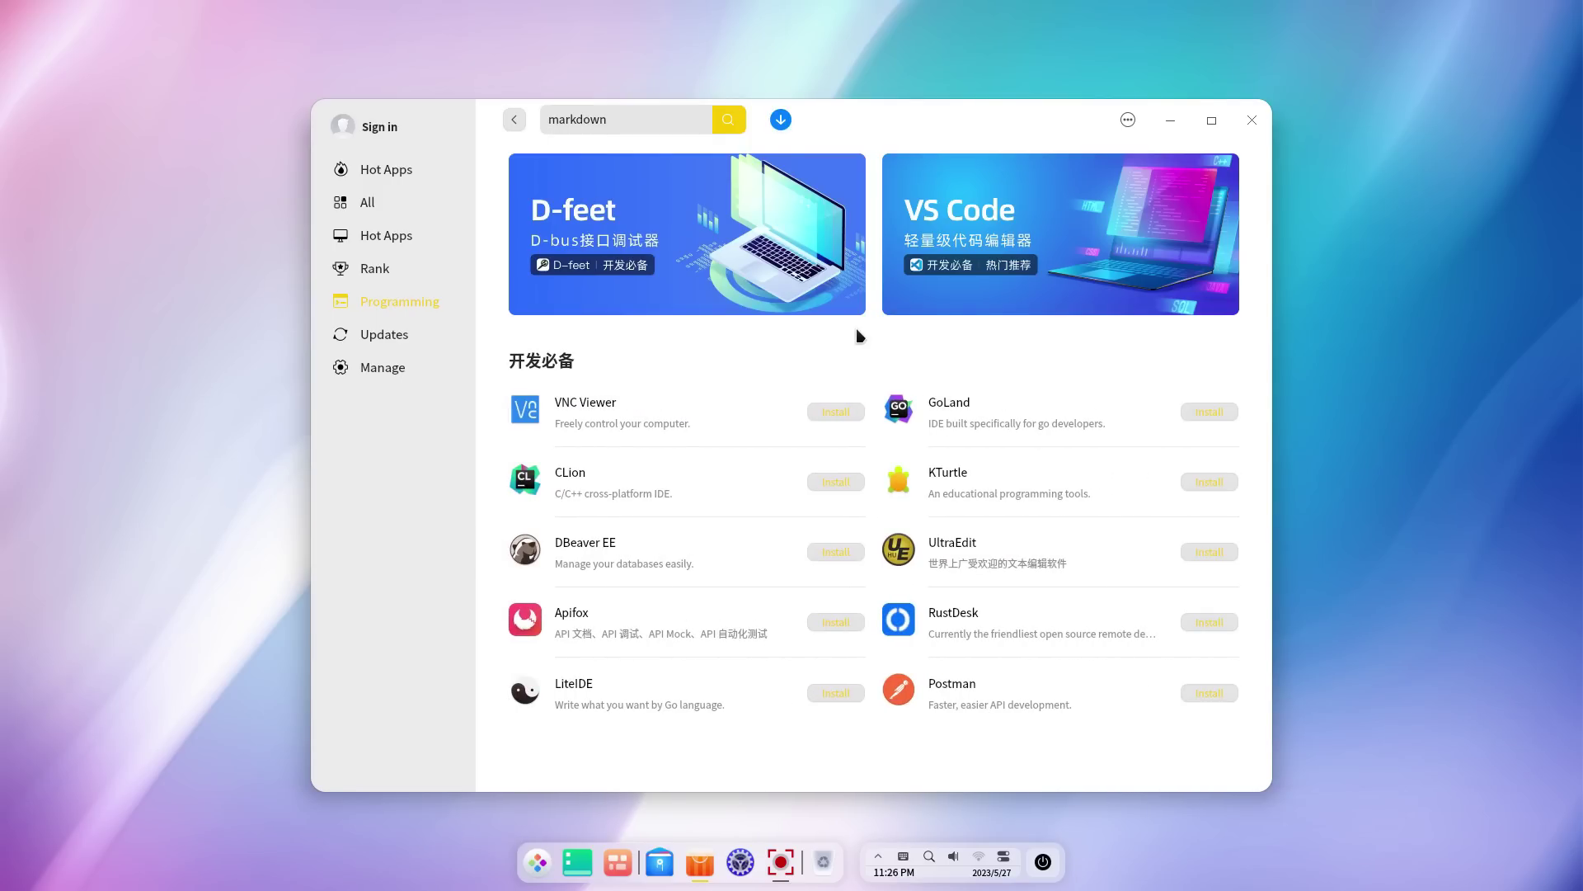
click(970, 414)
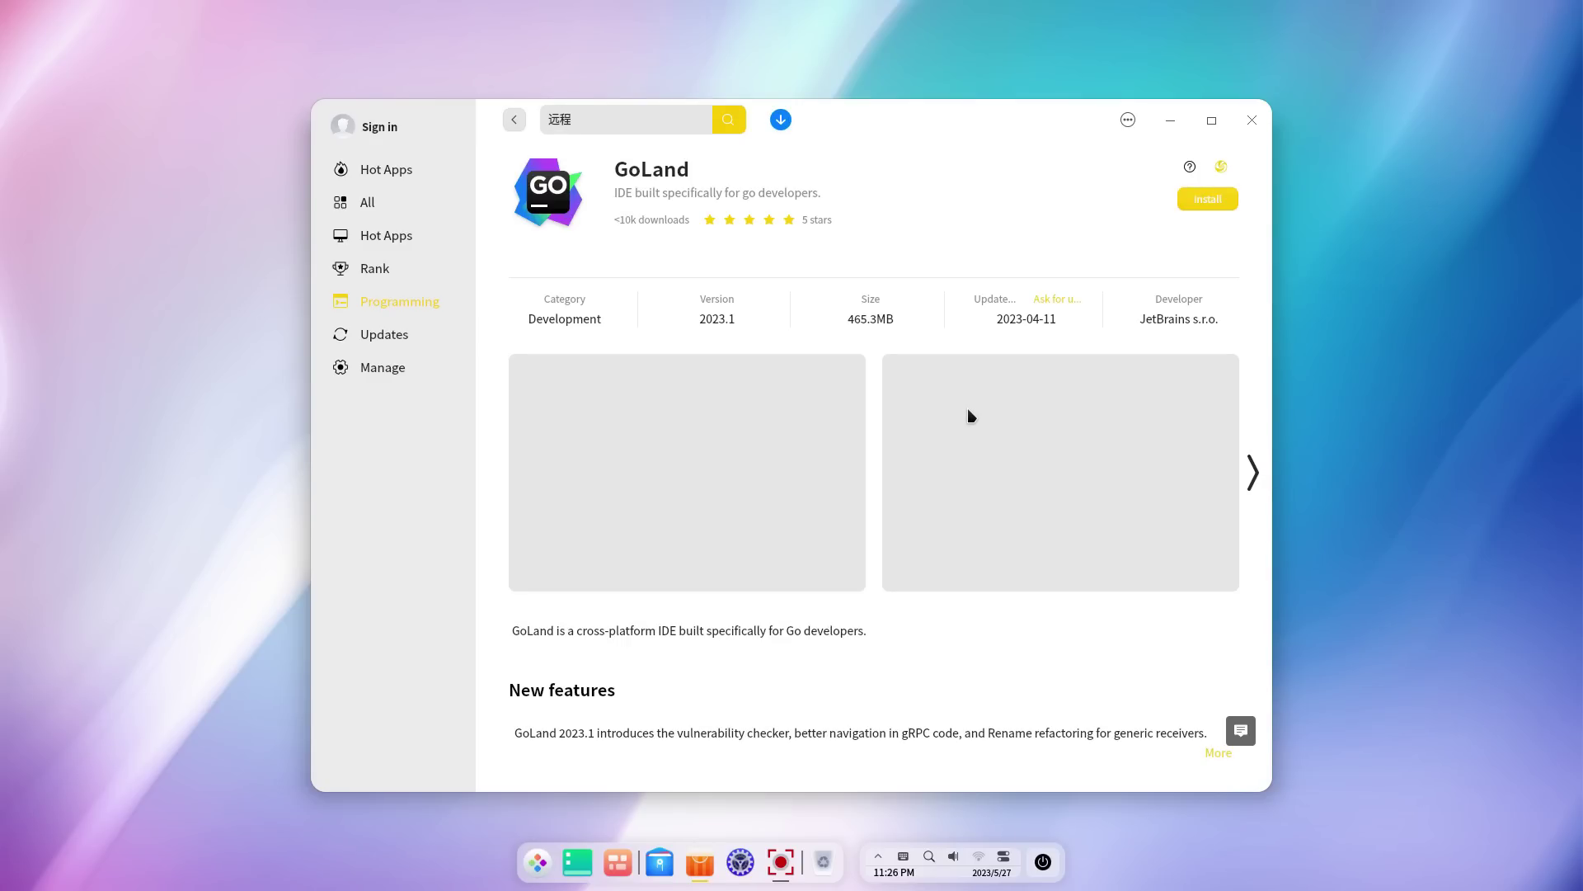
click(1257, 487)
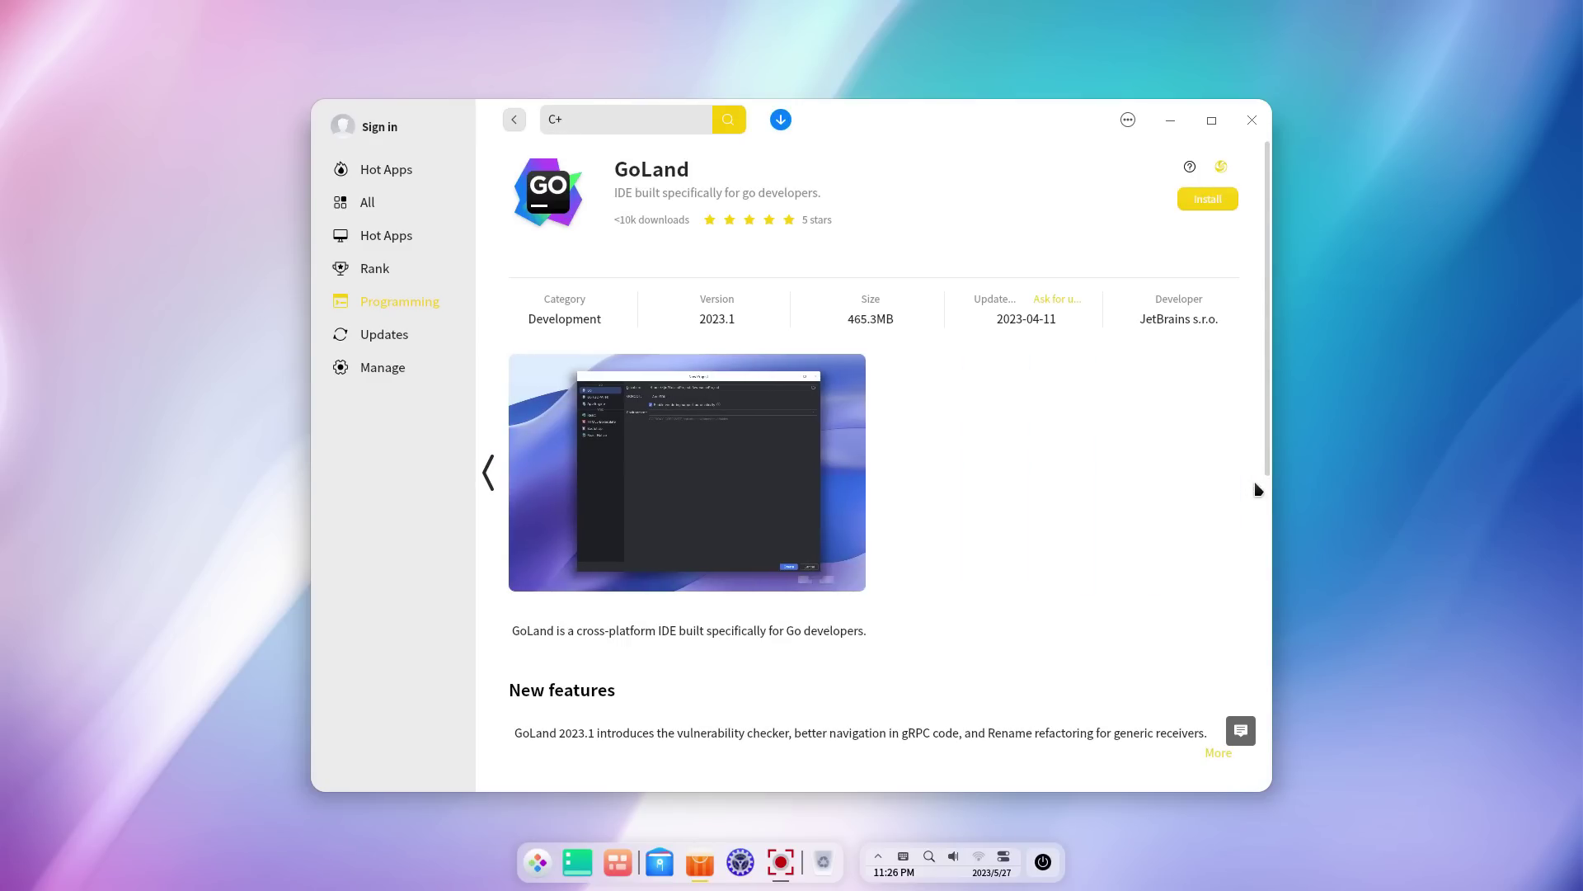
Page through the Top Download list to its last page, then to Hot games entries 9–16
scroll(921, 562, down, 3)
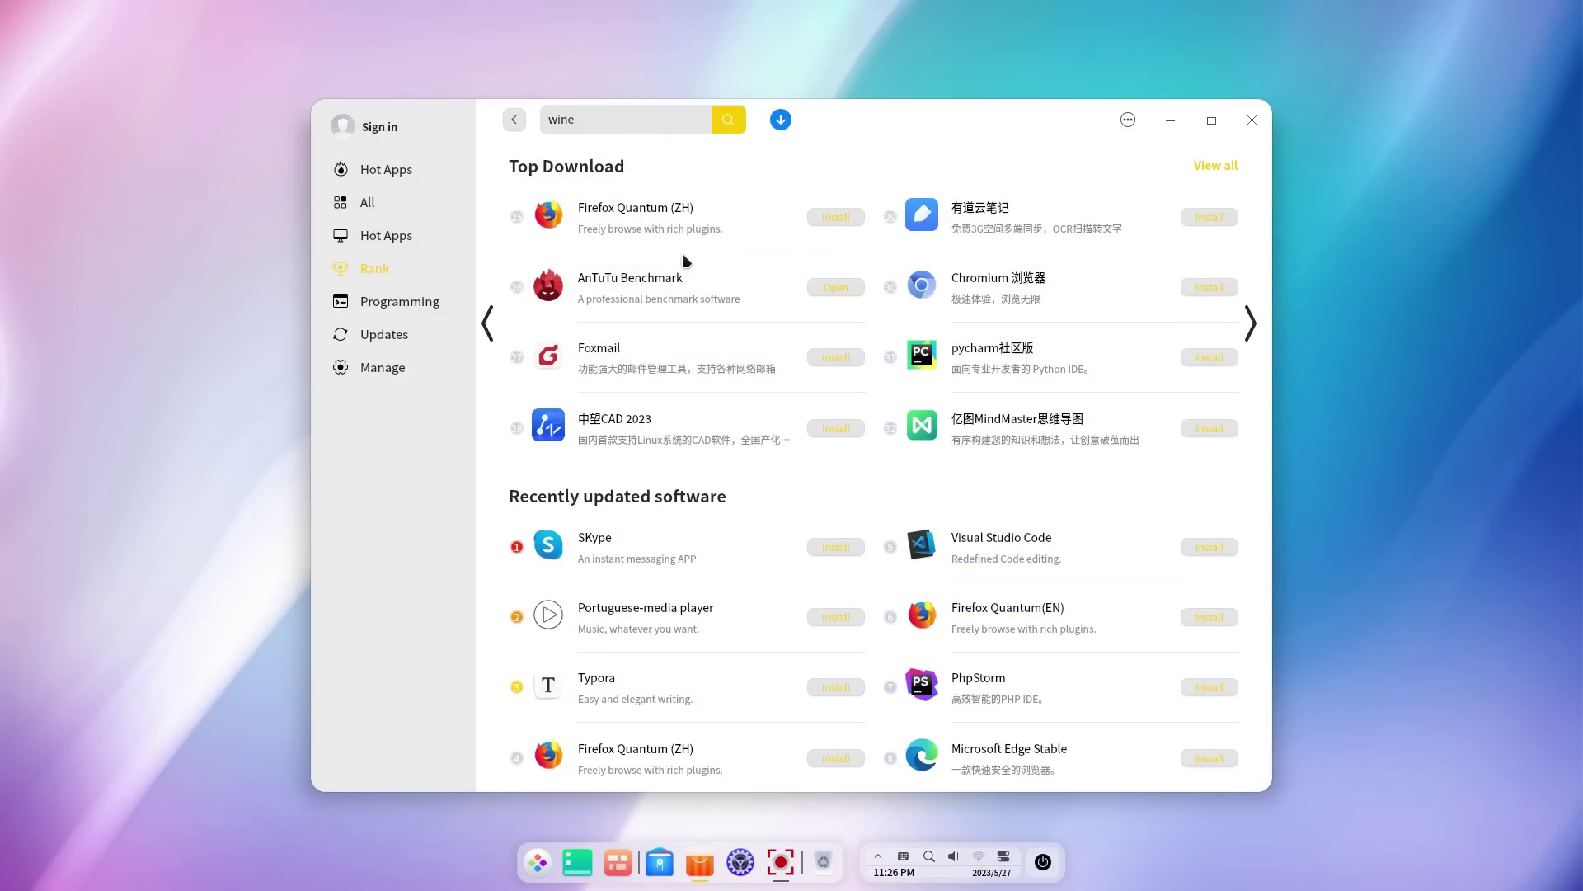
click(1254, 332)
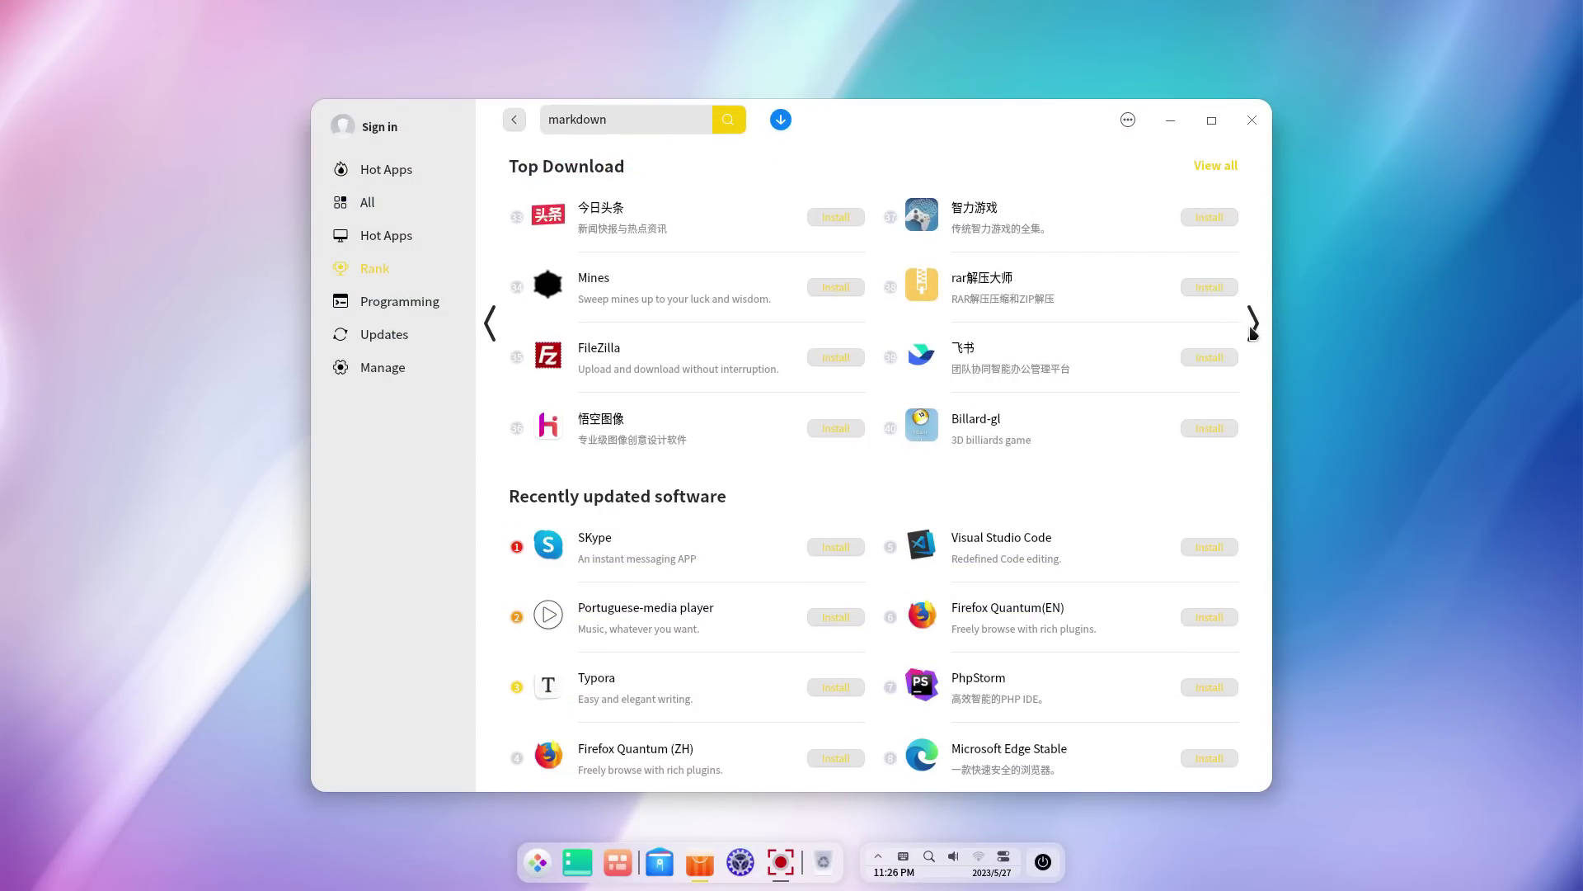
click(1253, 332)
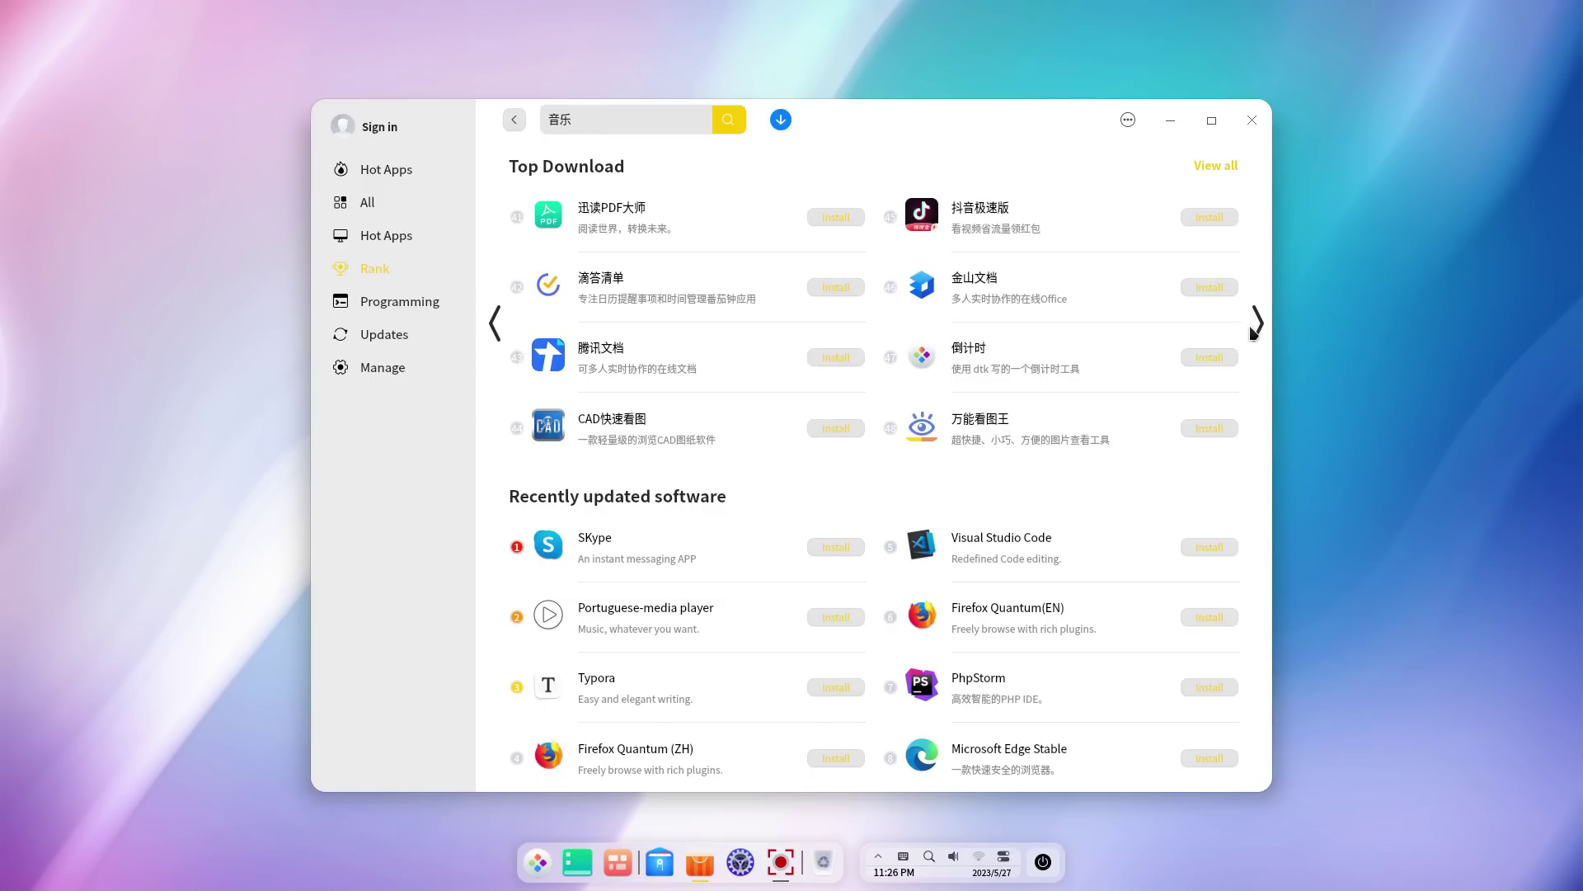
click(1254, 332)
scroll(660, 379, down, 2)
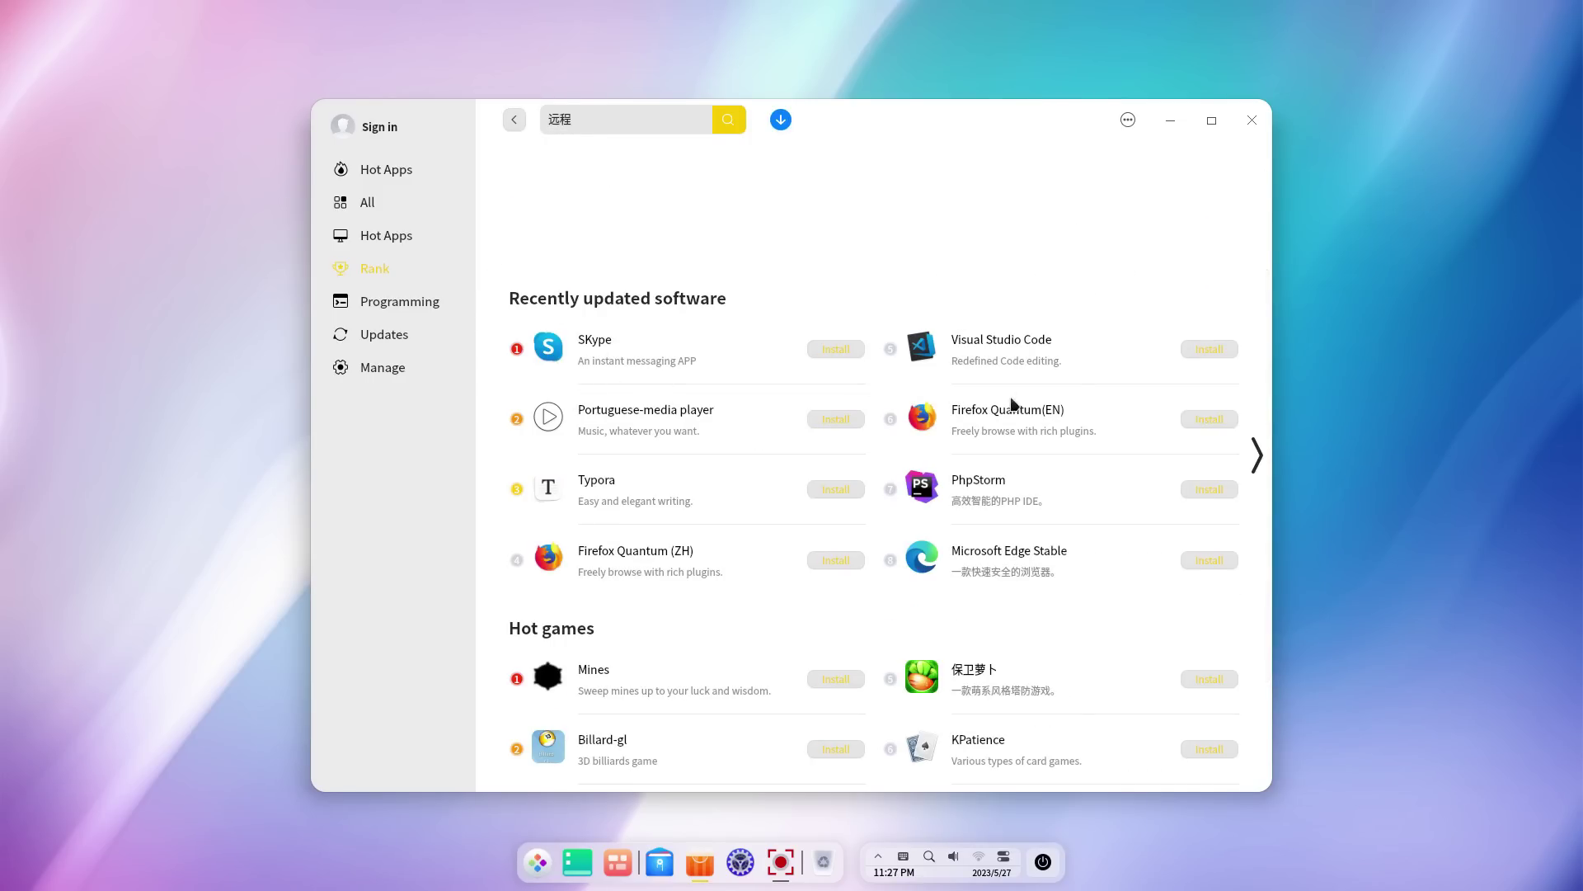
scroll(701, 467, down, 2)
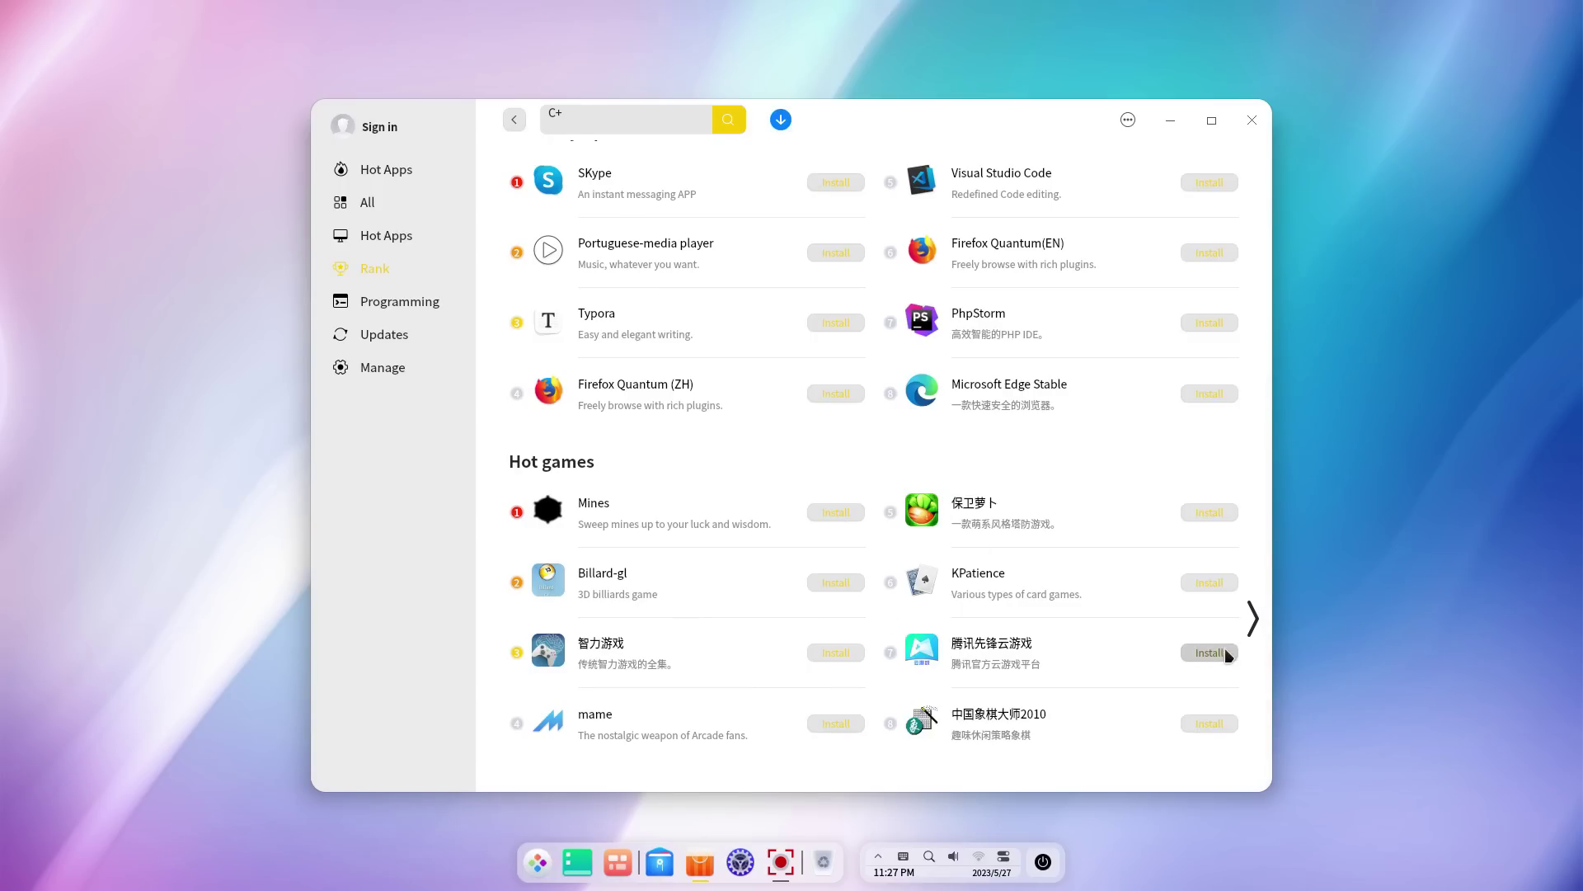
click(1249, 625)
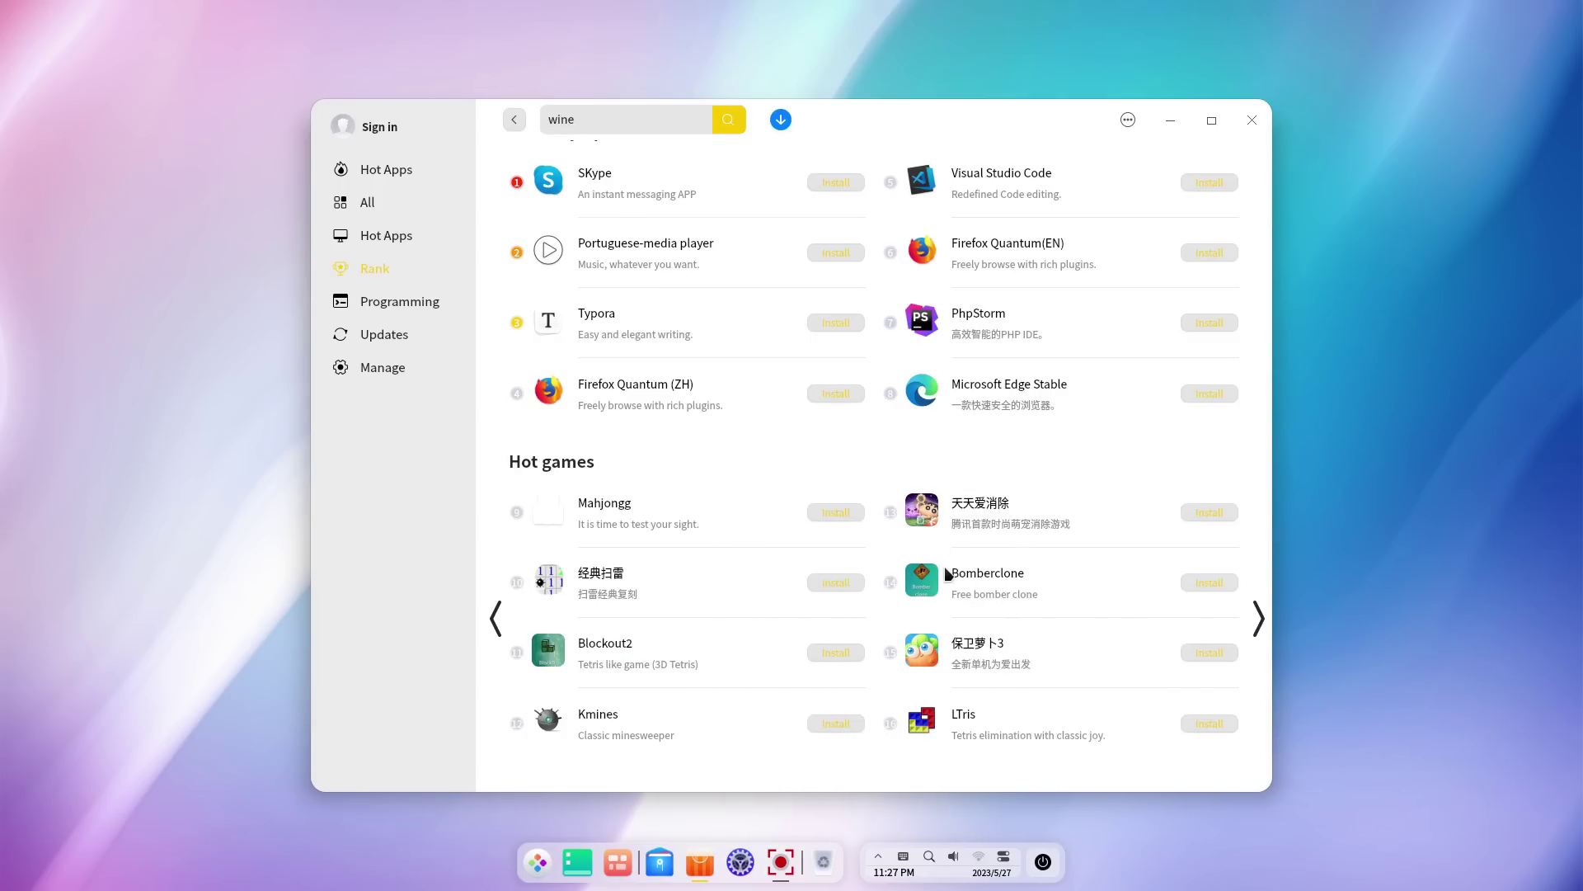
Open Bomberclone's details page and step through to its last screenshot
click(948, 574)
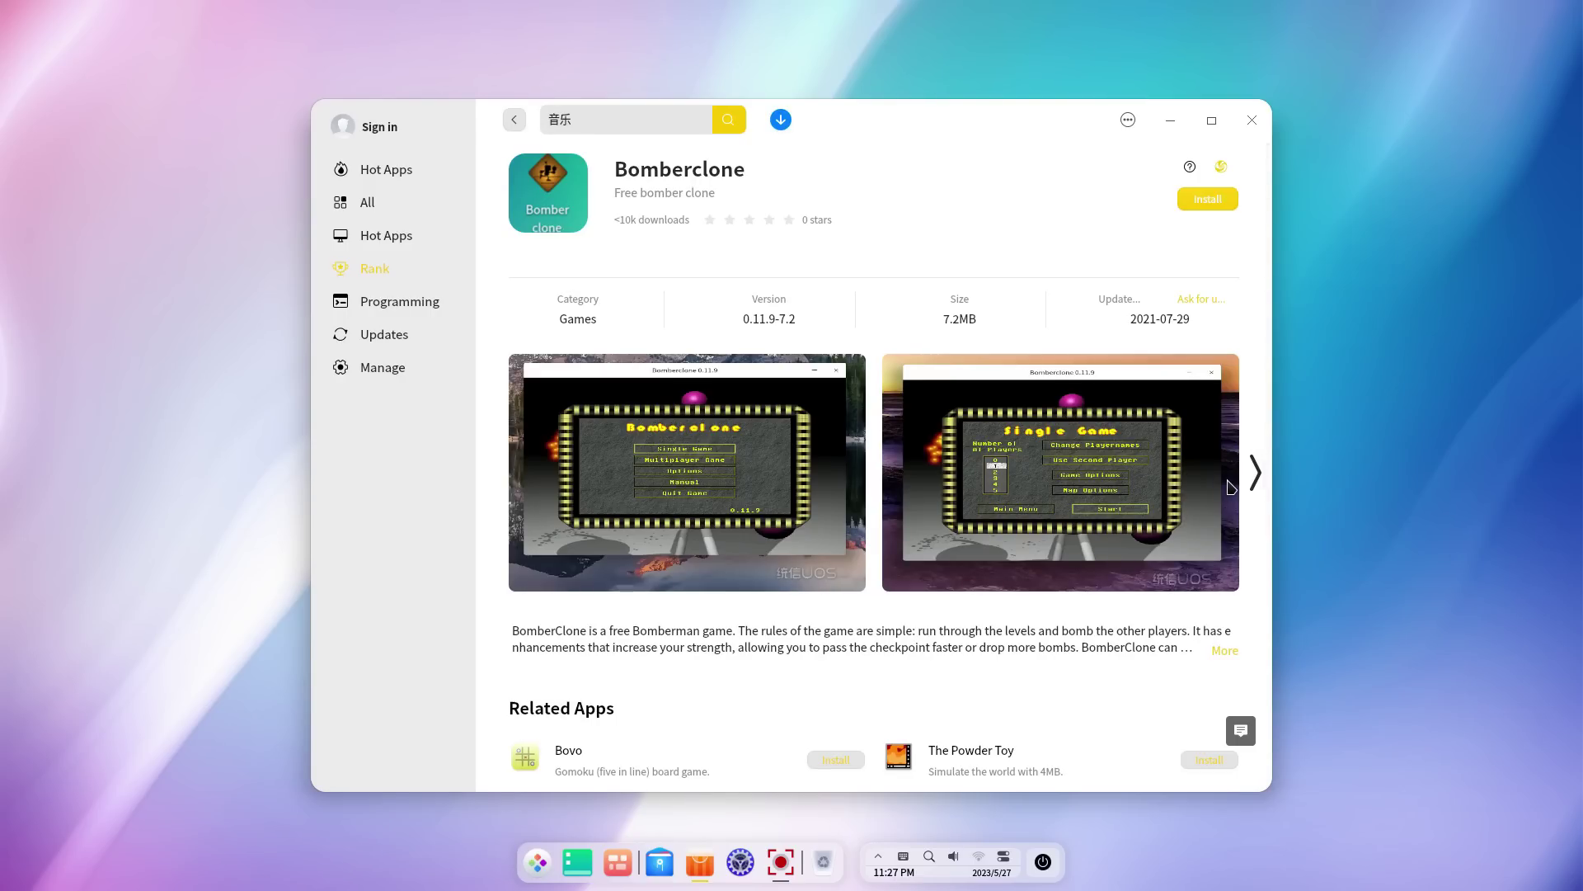
click(1254, 477)
click(1254, 479)
click(1254, 478)
click(1254, 481)
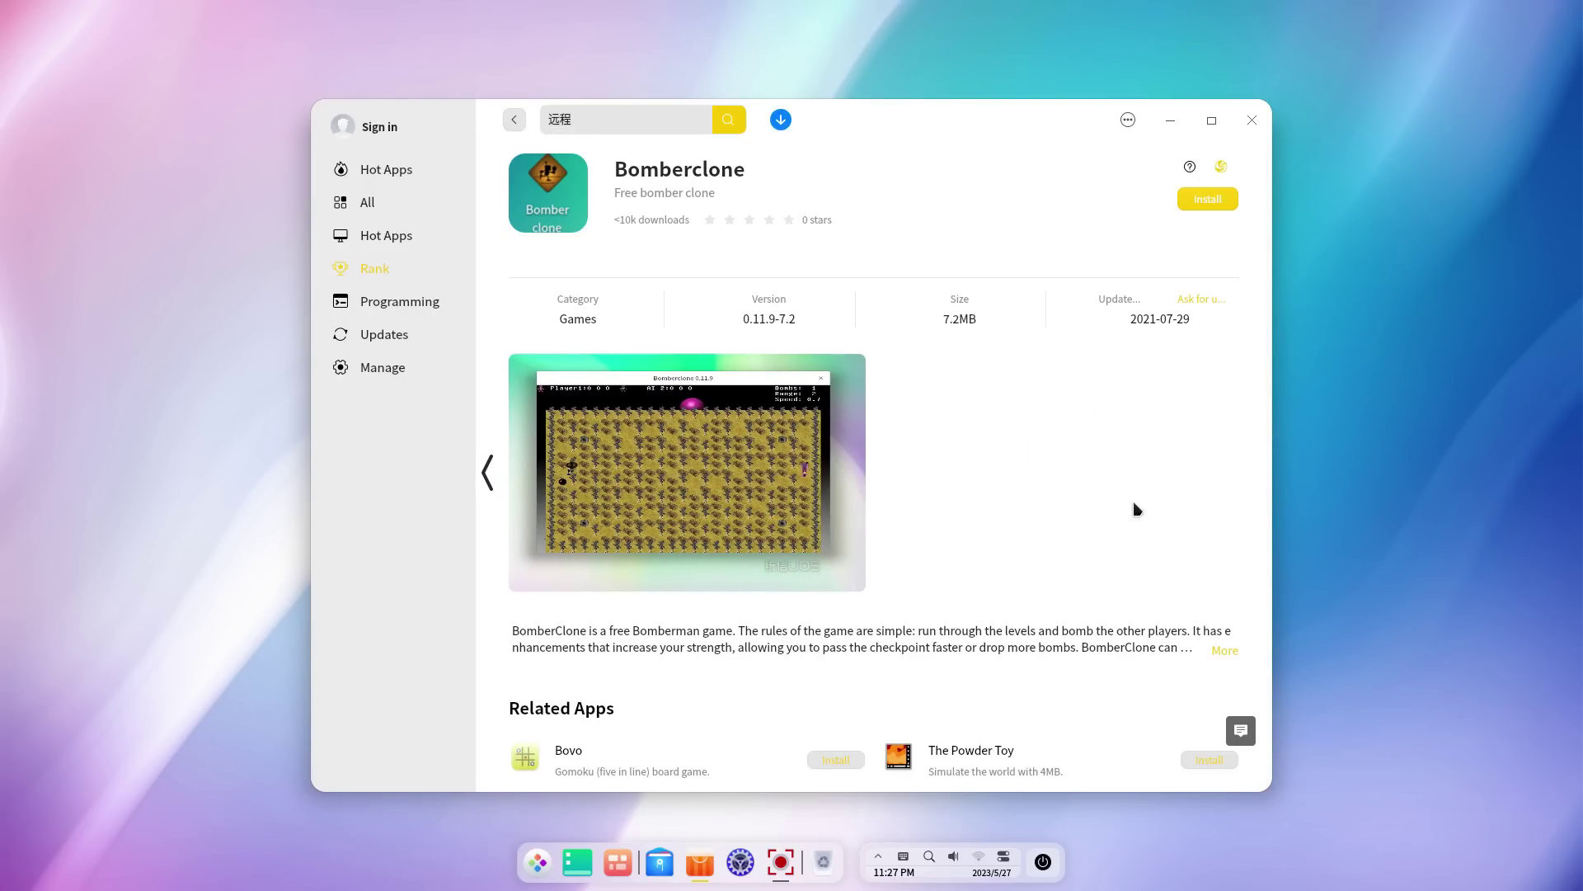
scroll(923, 548, down, 2)
scroll(924, 548, down, 1)
Open The Powder Toy's page, view two more screenshots, then return to Hot Apps
click(1005, 613)
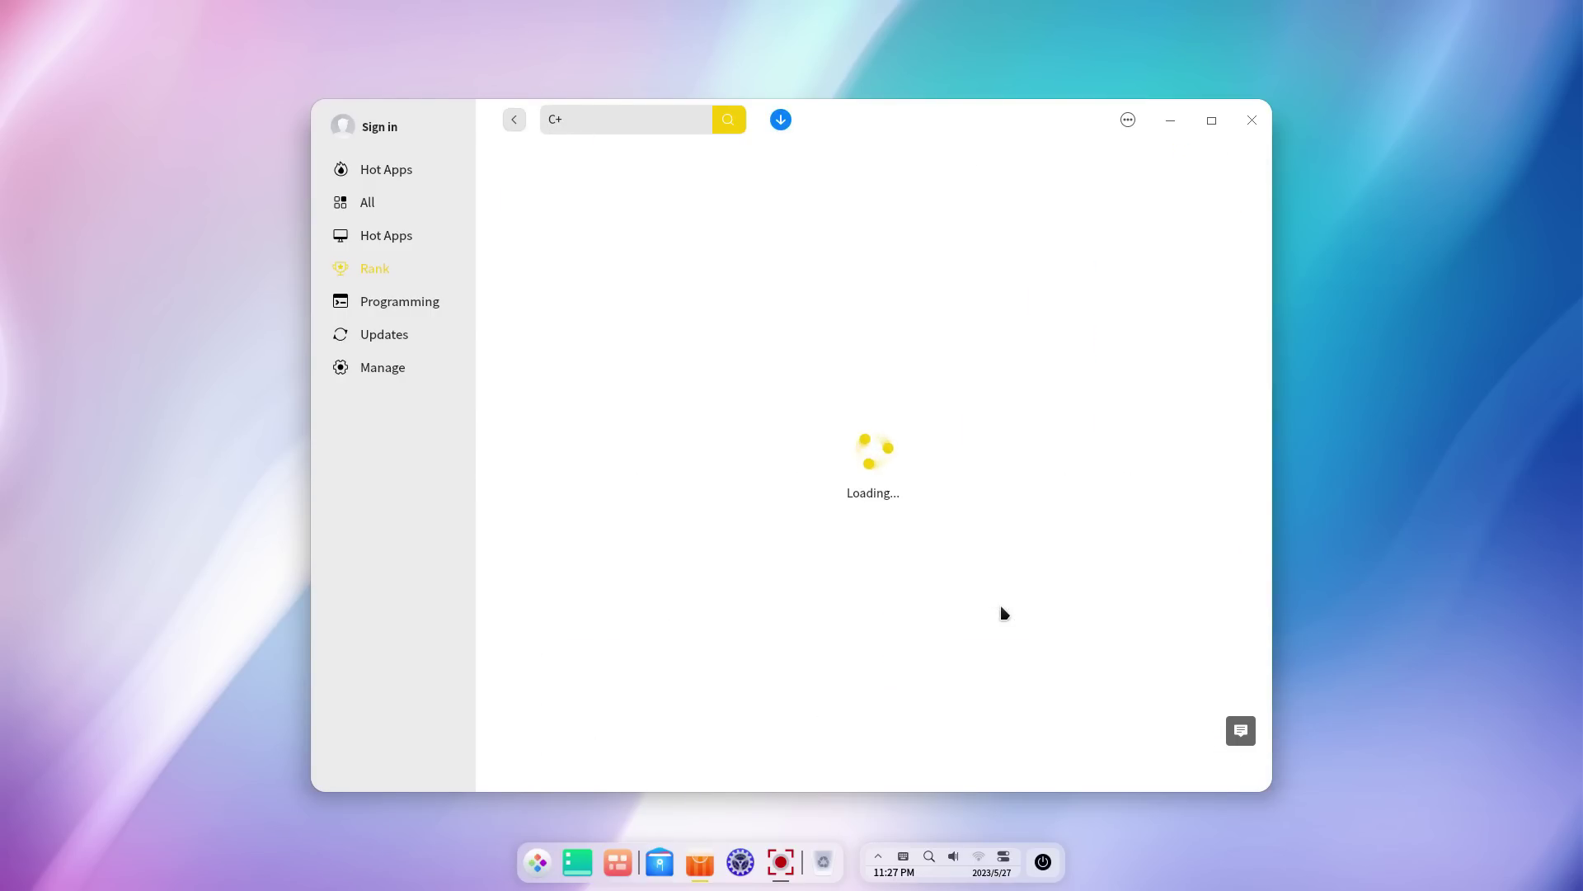
scroll(789, 493, down, 6)
scroll(789, 493, up, 5)
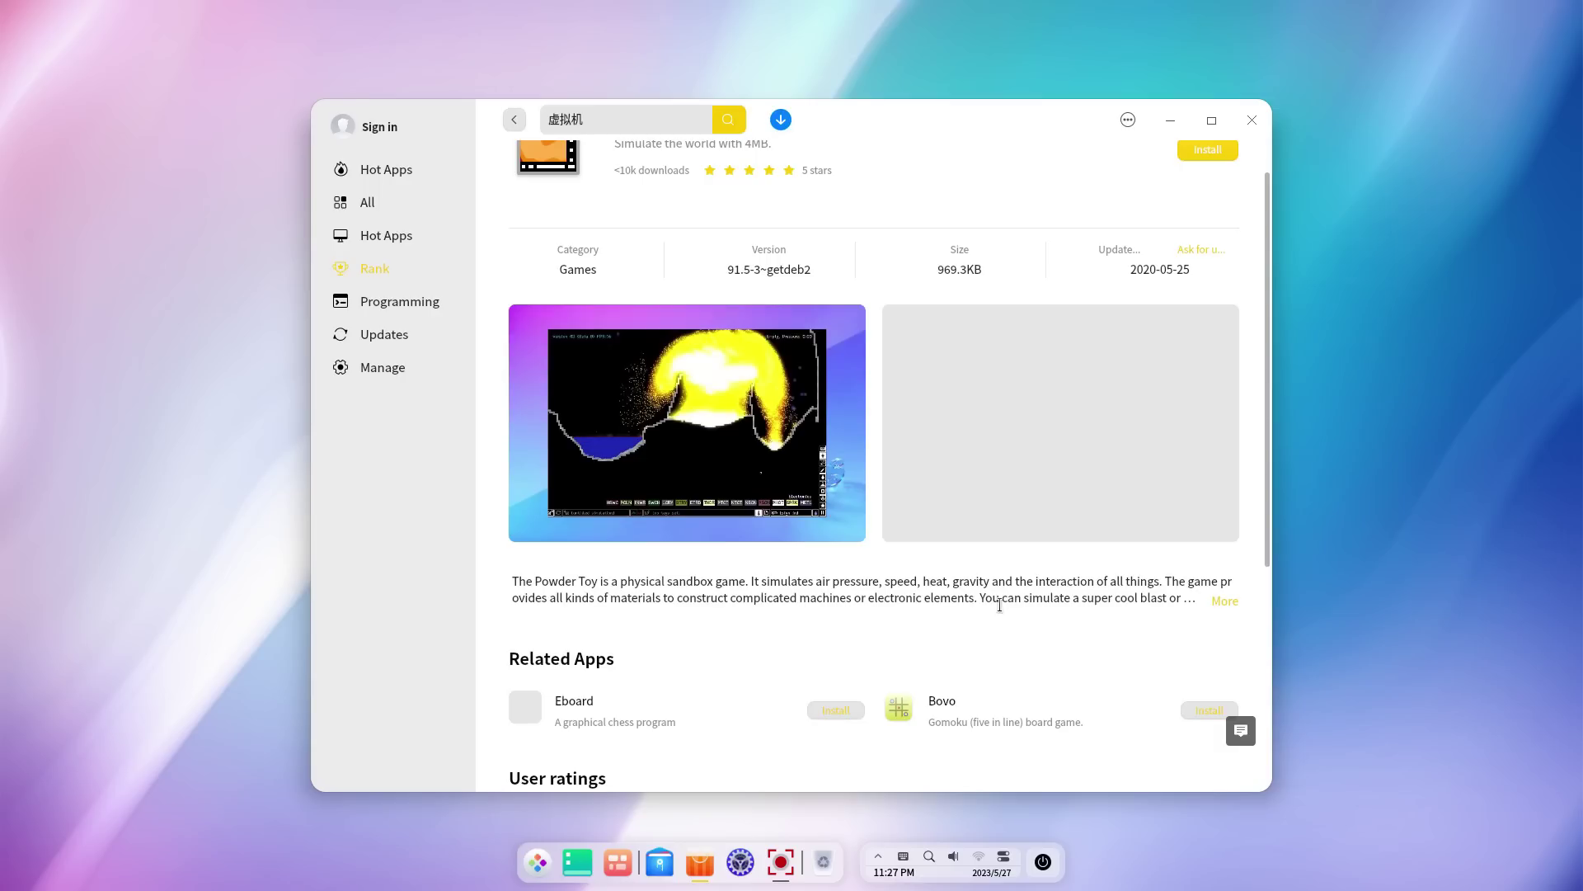
click(1255, 426)
click(1255, 426)
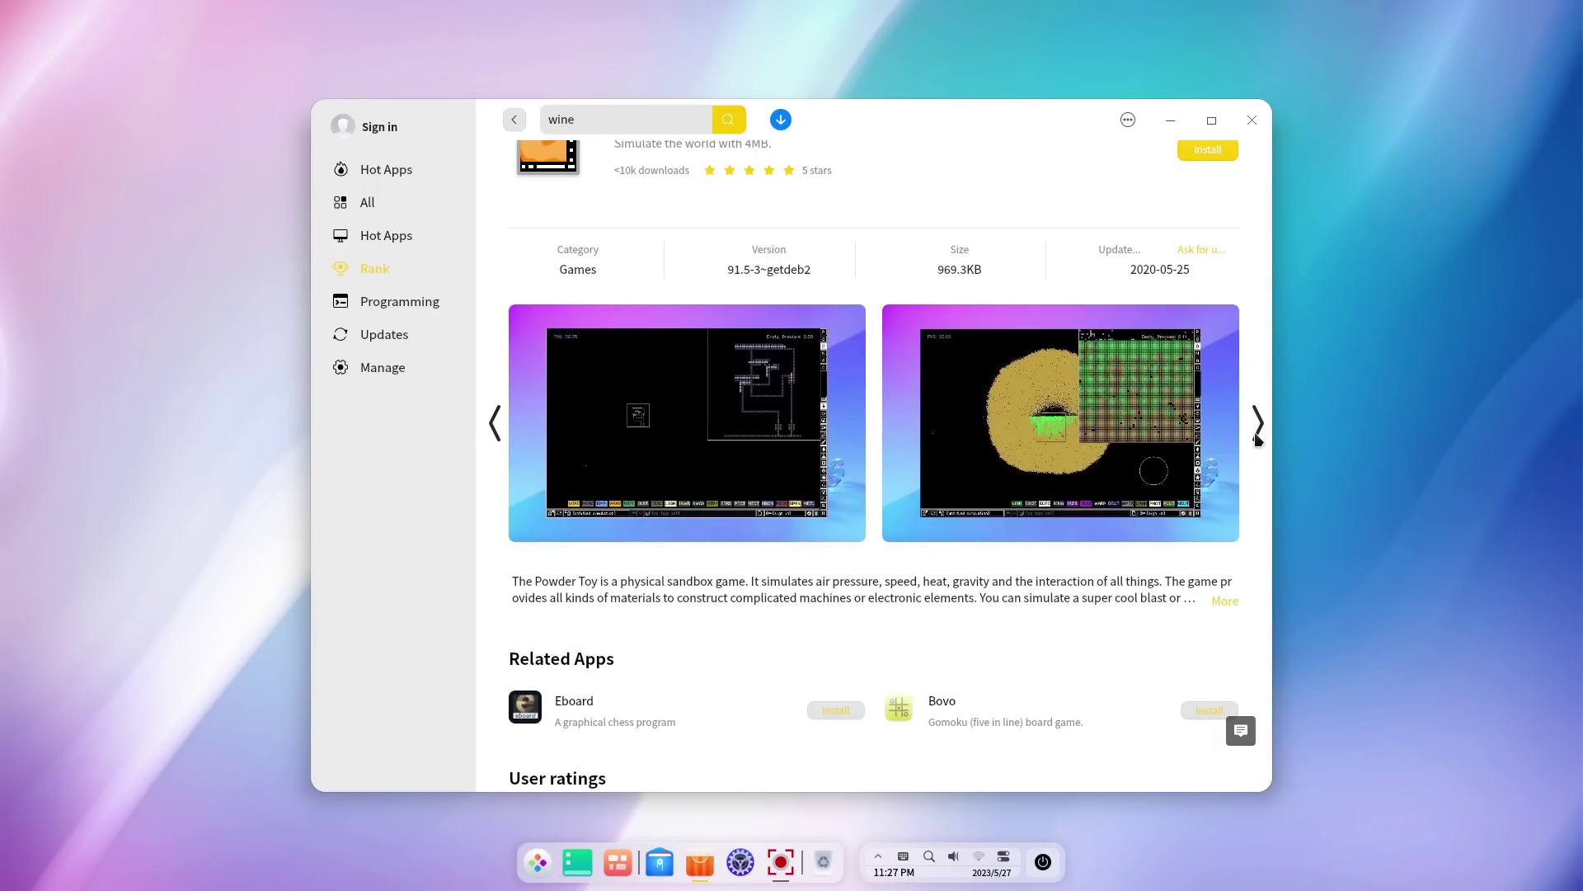
click(408, 175)
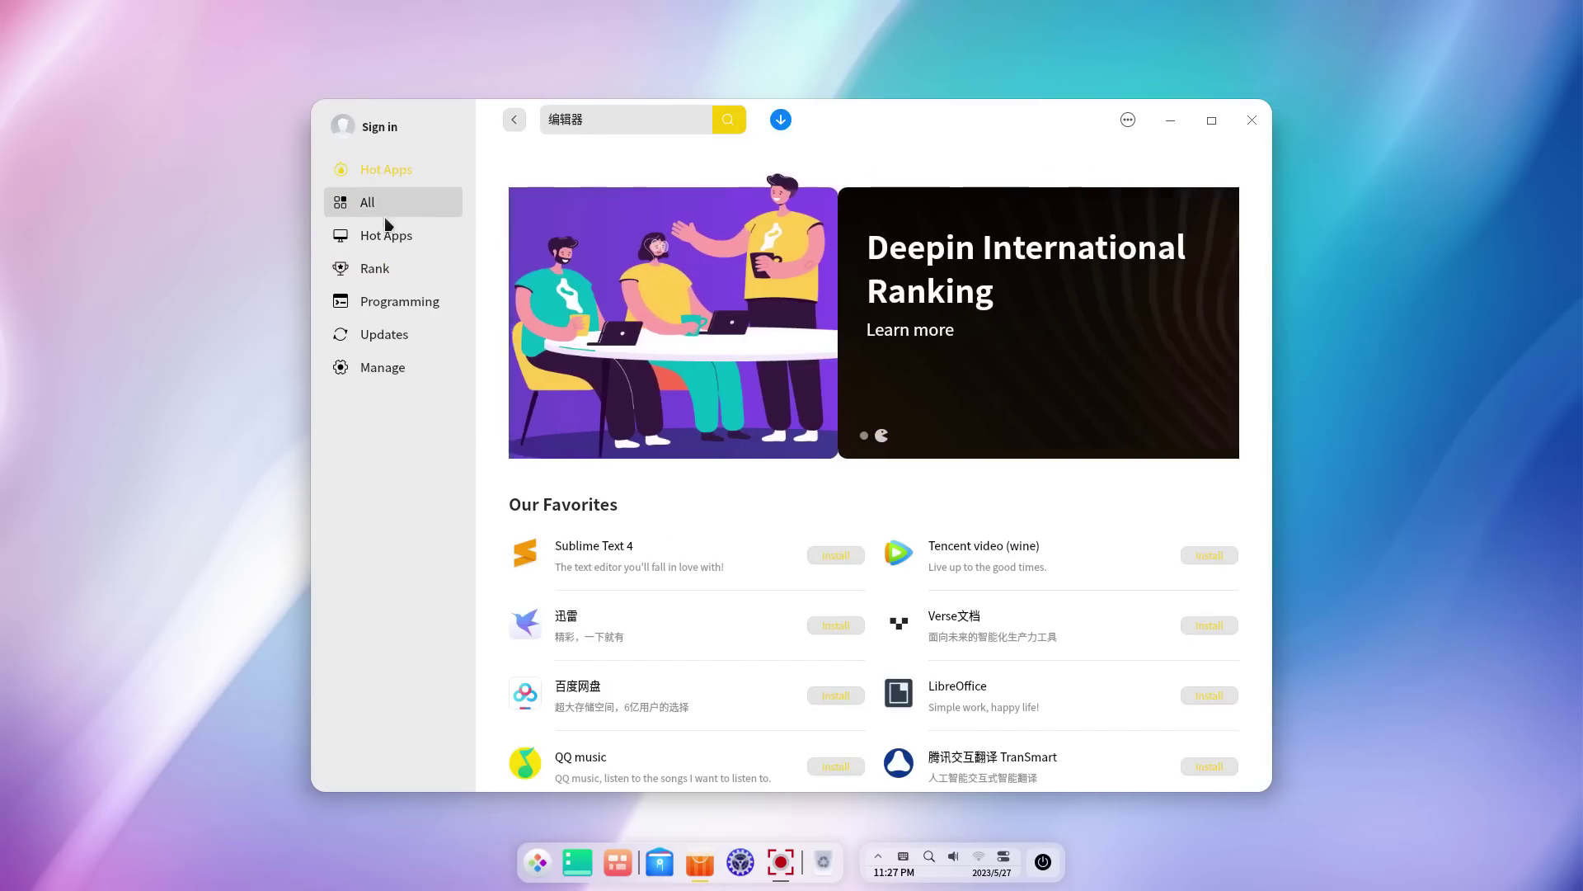
Switch to the All apps catalogue and scroll down through the listing
click(385, 225)
click(373, 204)
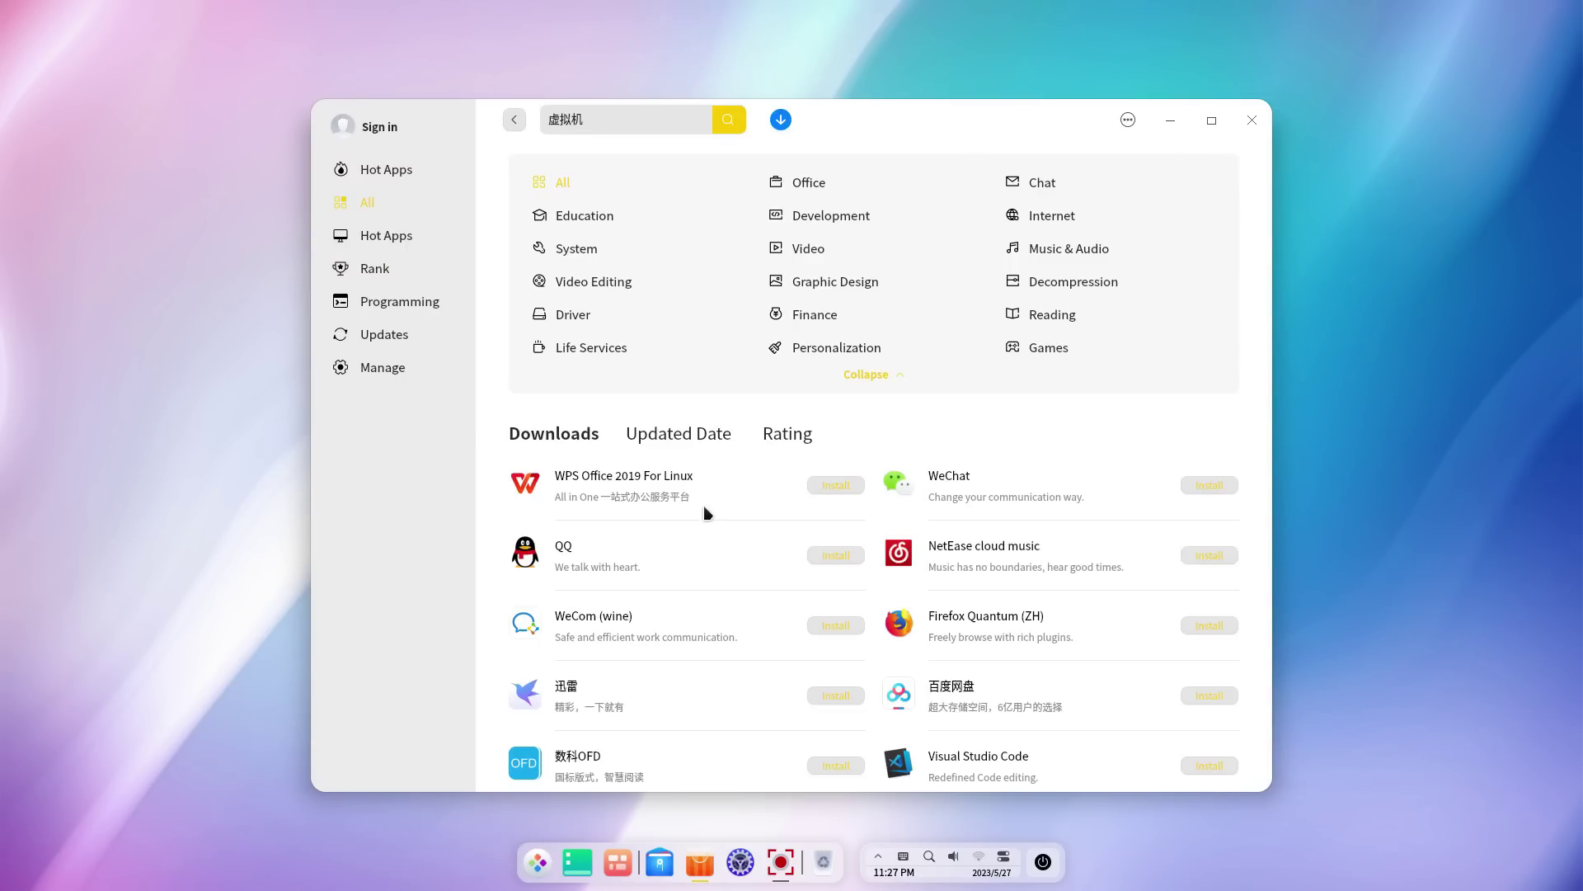
scroll(724, 526, down, 10)
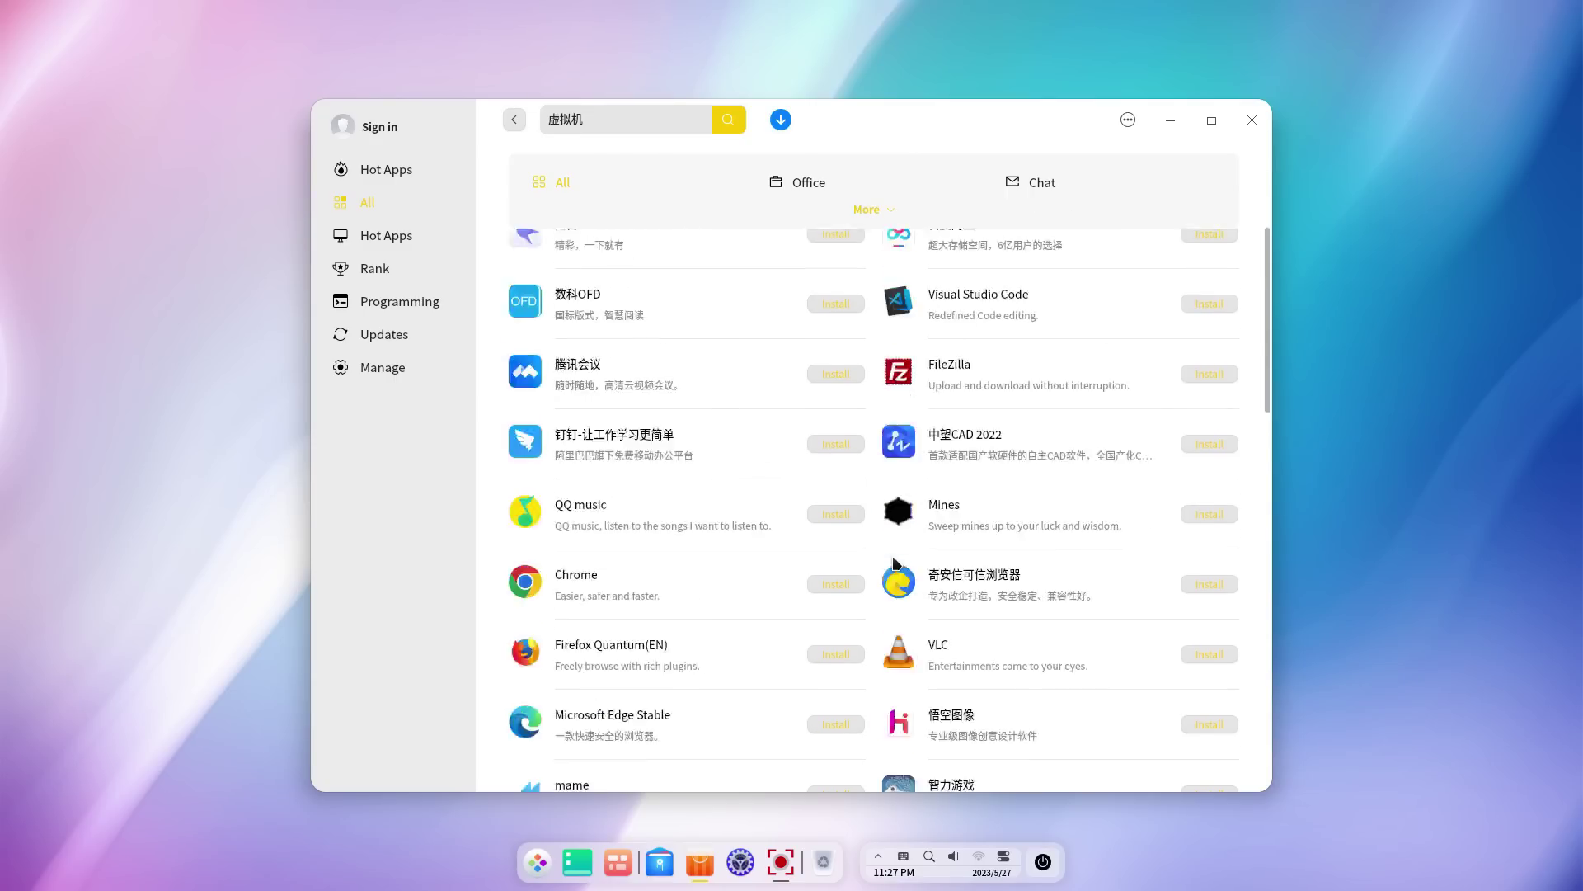
scroll(896, 564, down, 3)
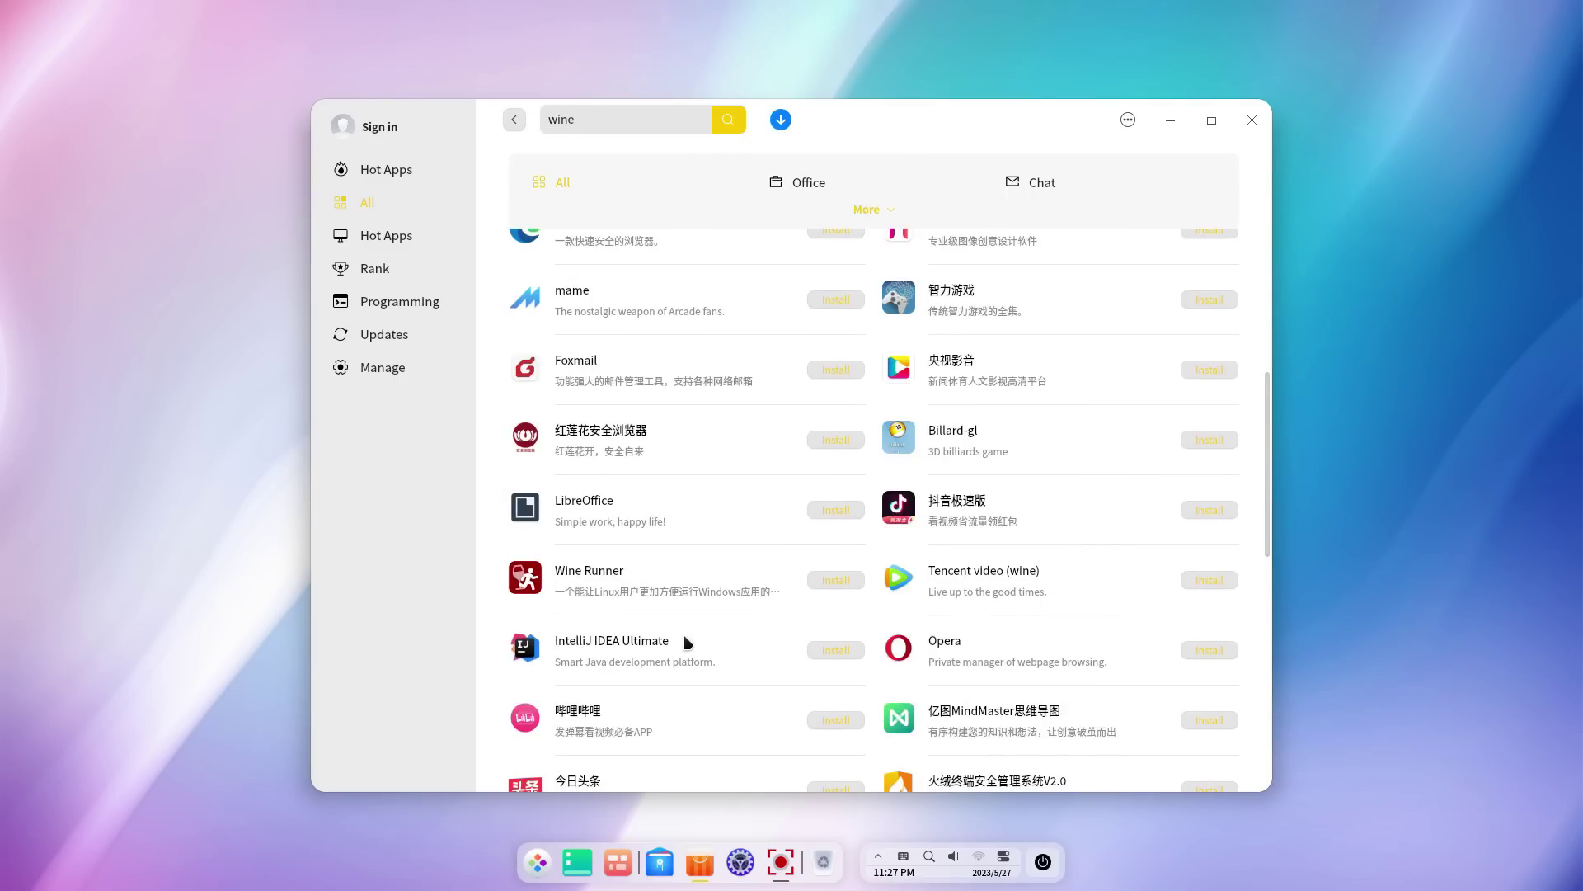
scroll(580, 280, down, 6)
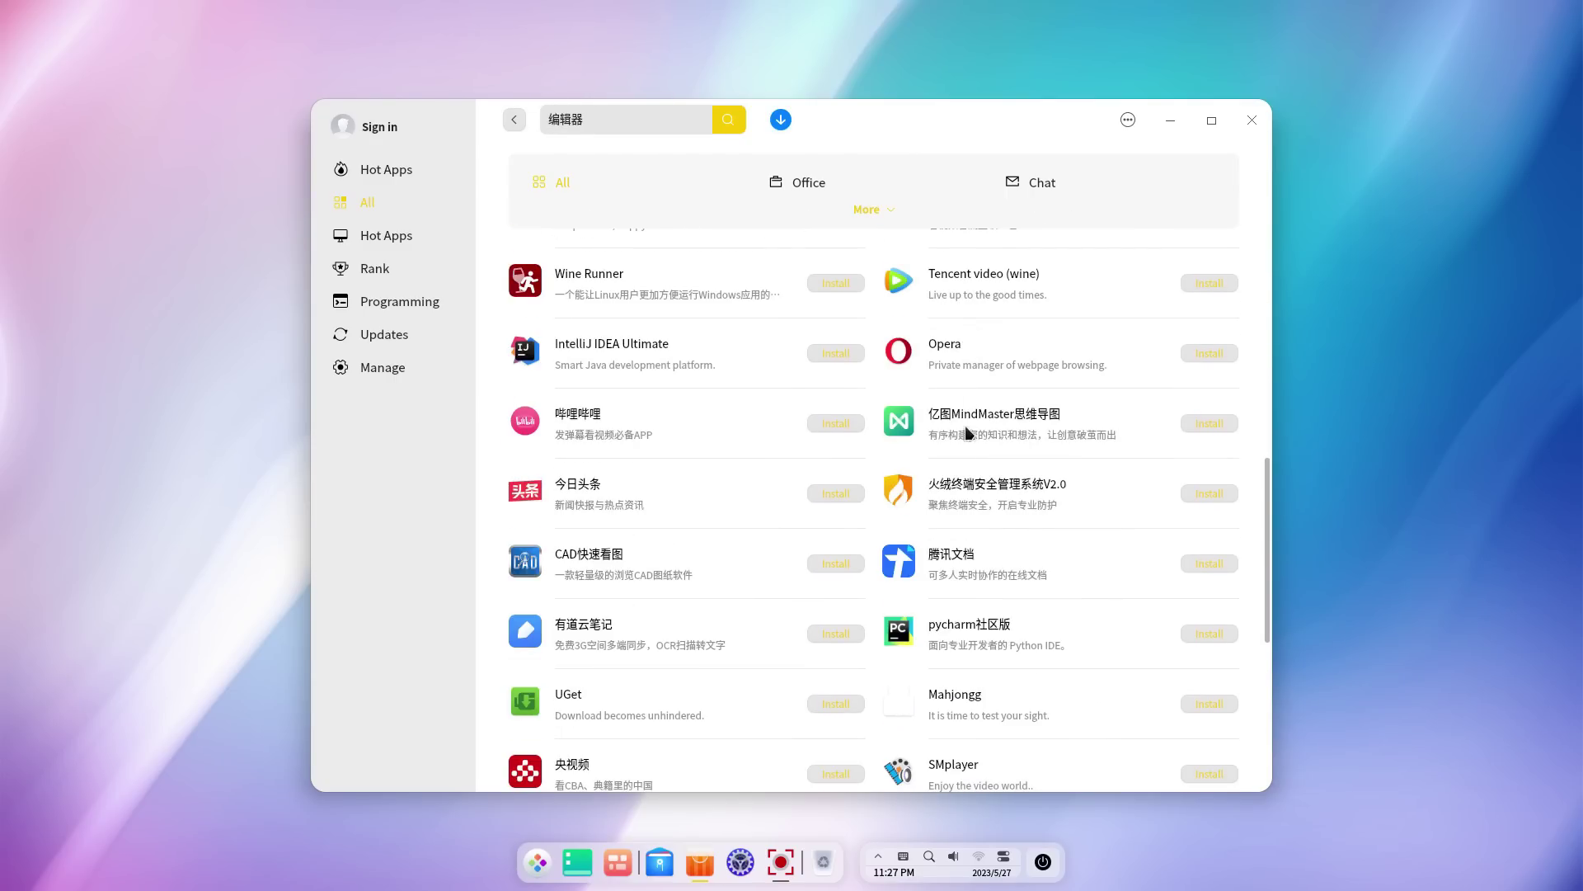
scroll(796, 524, down, 1)
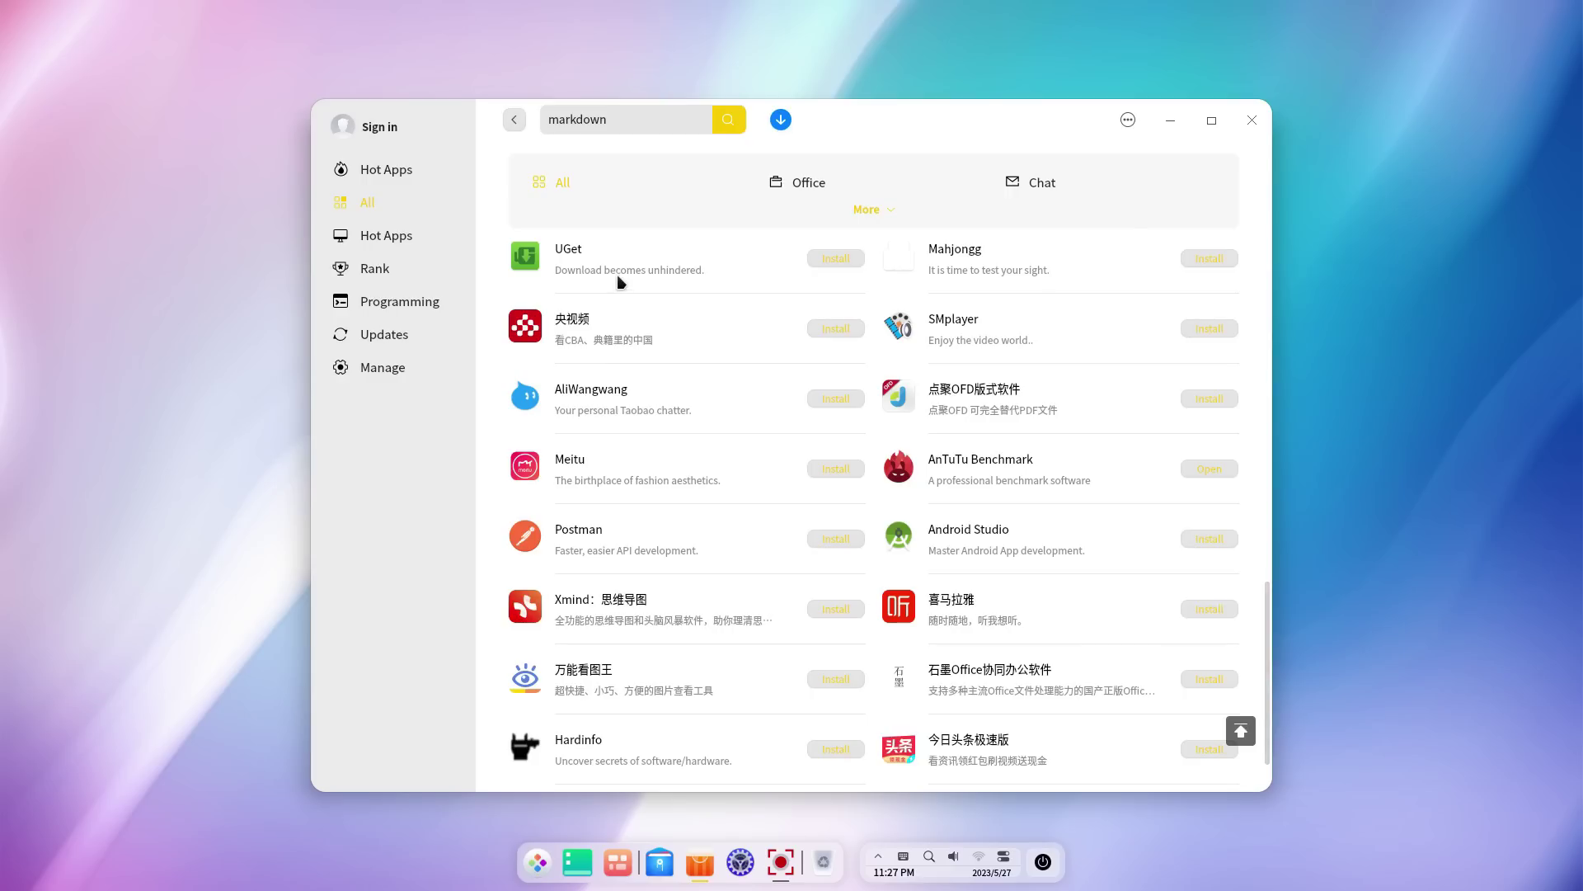
scroll(609, 402, down, 1)
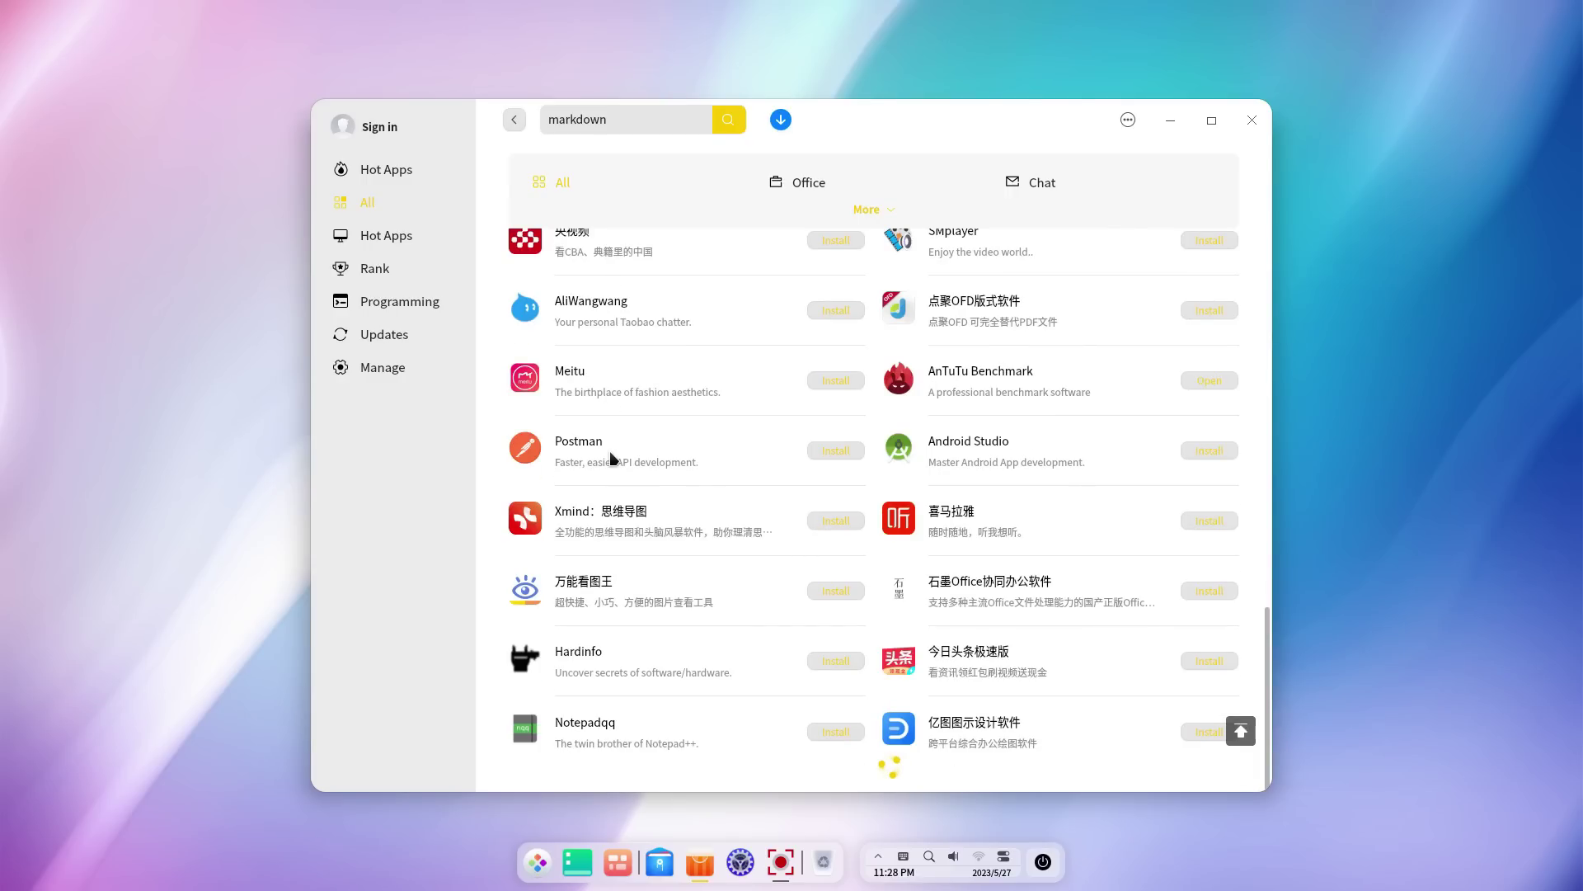
scroll(652, 470, down, 2)
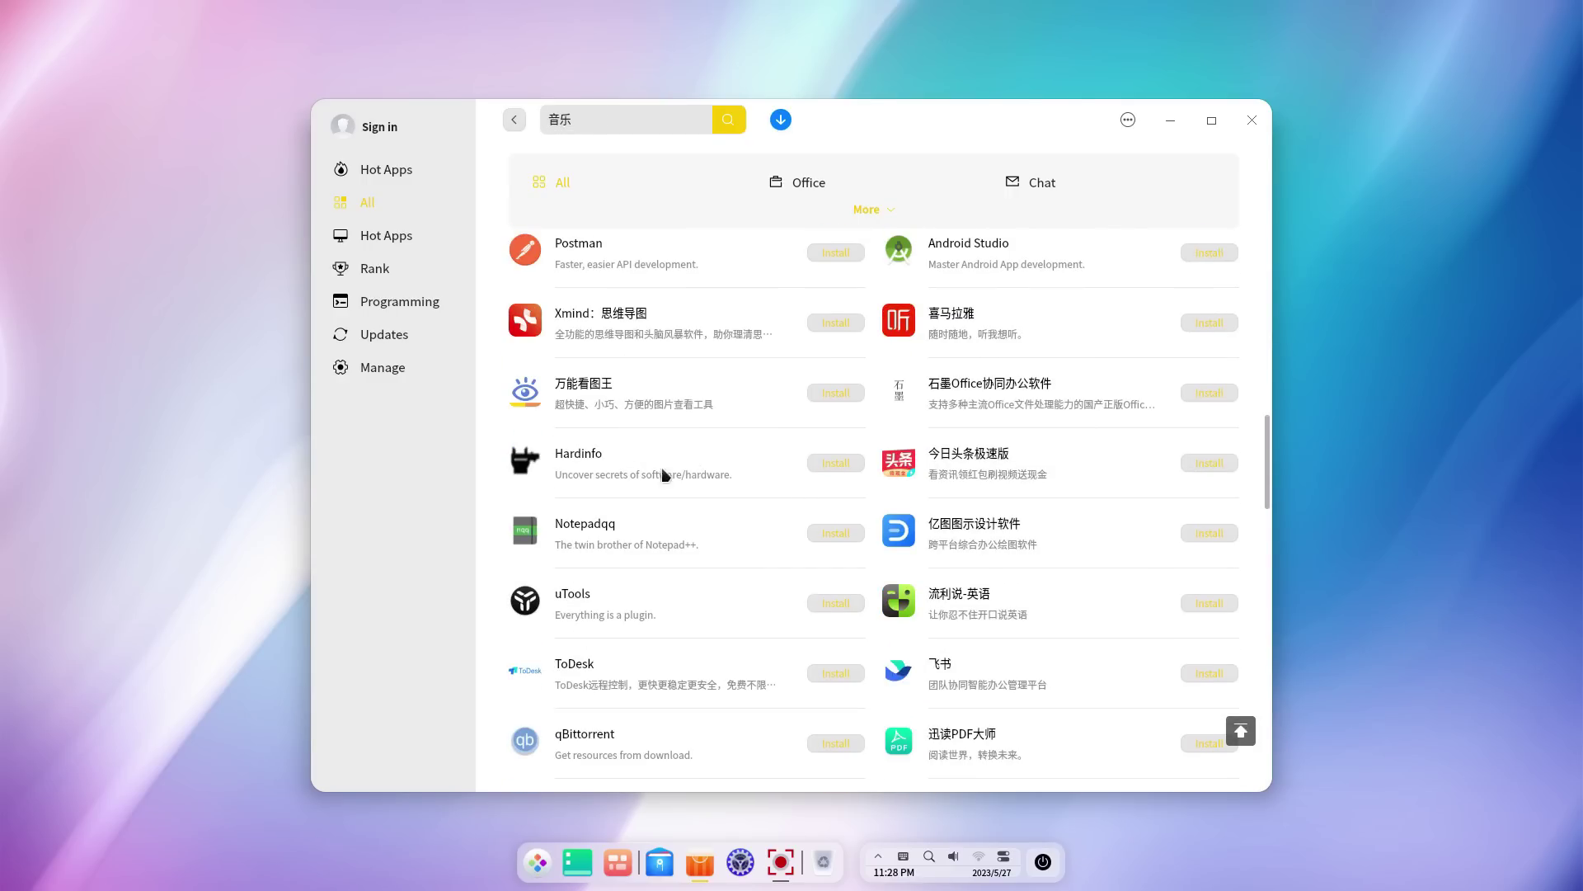
Open Postman's details, view its next screenshot, and go back to the list
click(591, 257)
click(1253, 472)
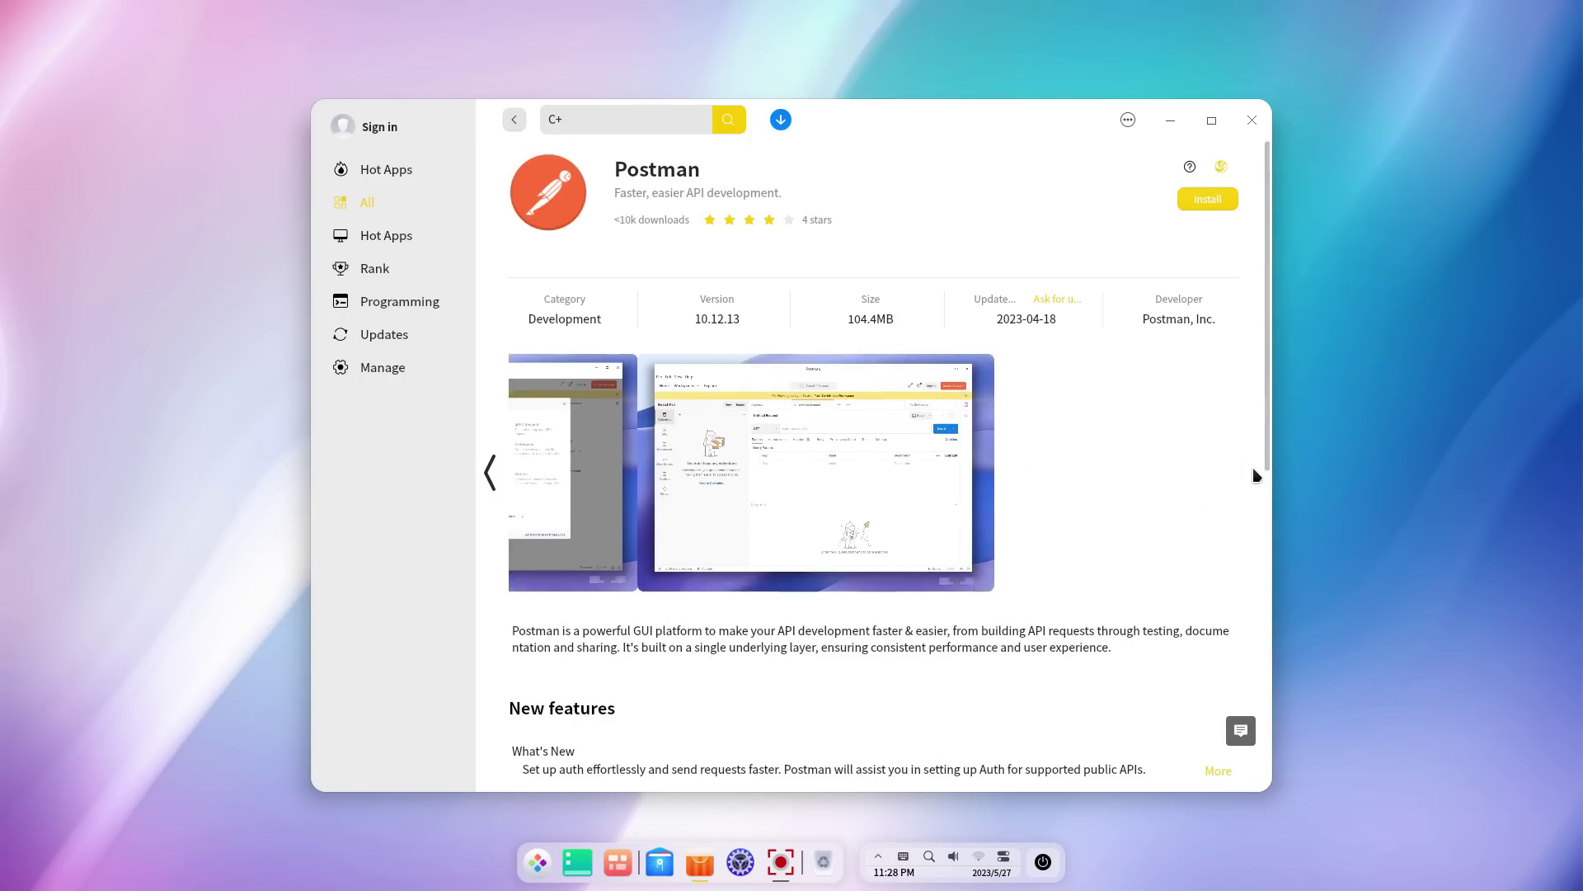
click(514, 120)
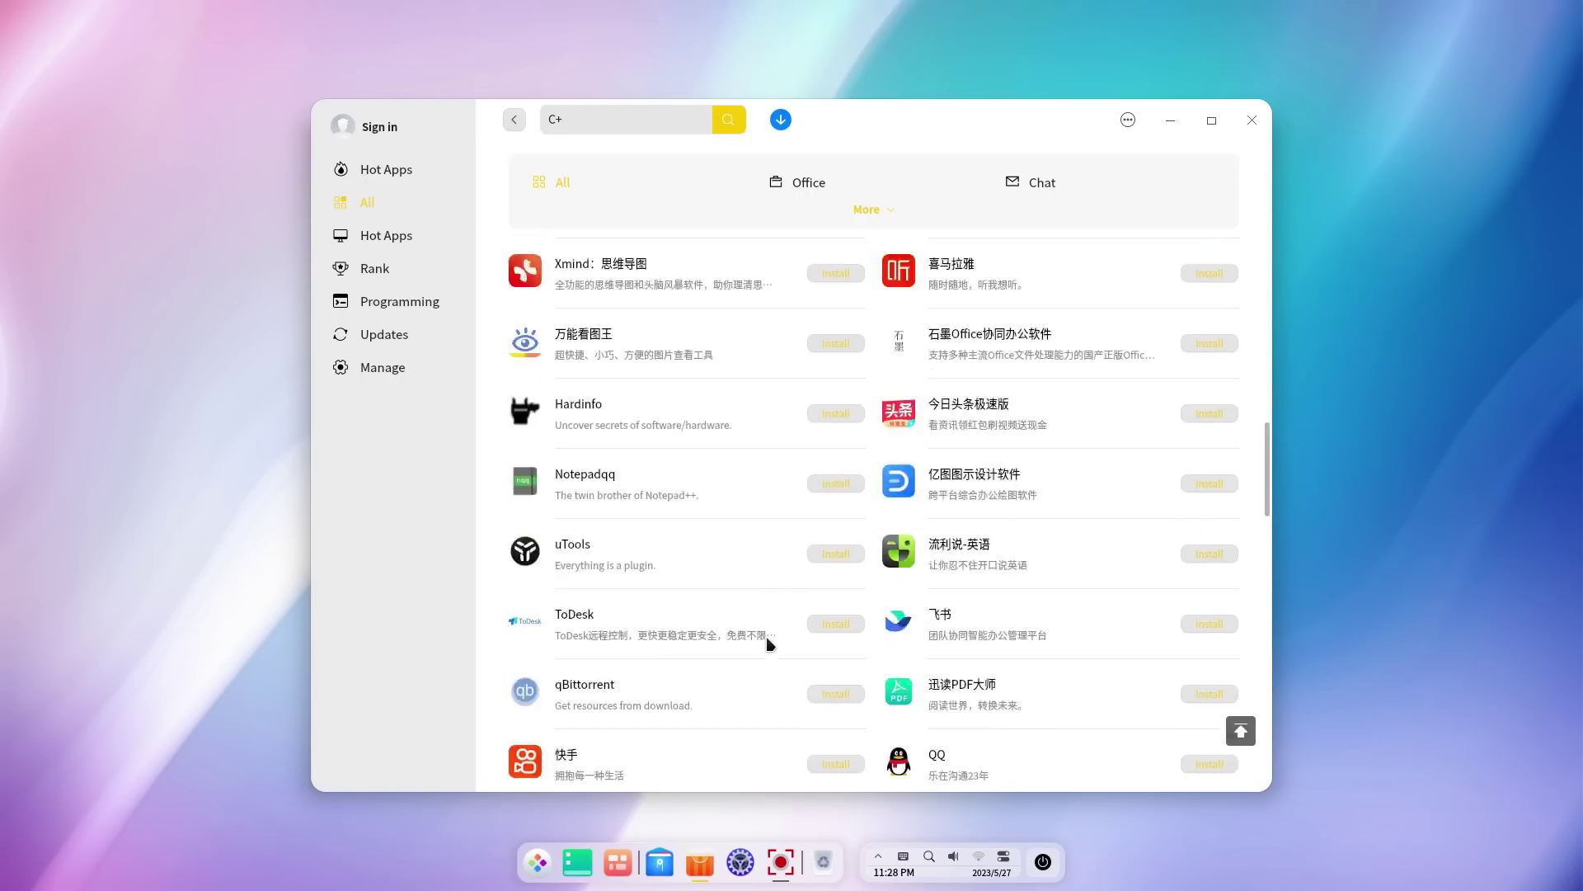
Open QQ's details, view its next screenshot, go back, and select the store search box
scroll(769, 642, down, 3)
scroll(1049, 550, down, 2)
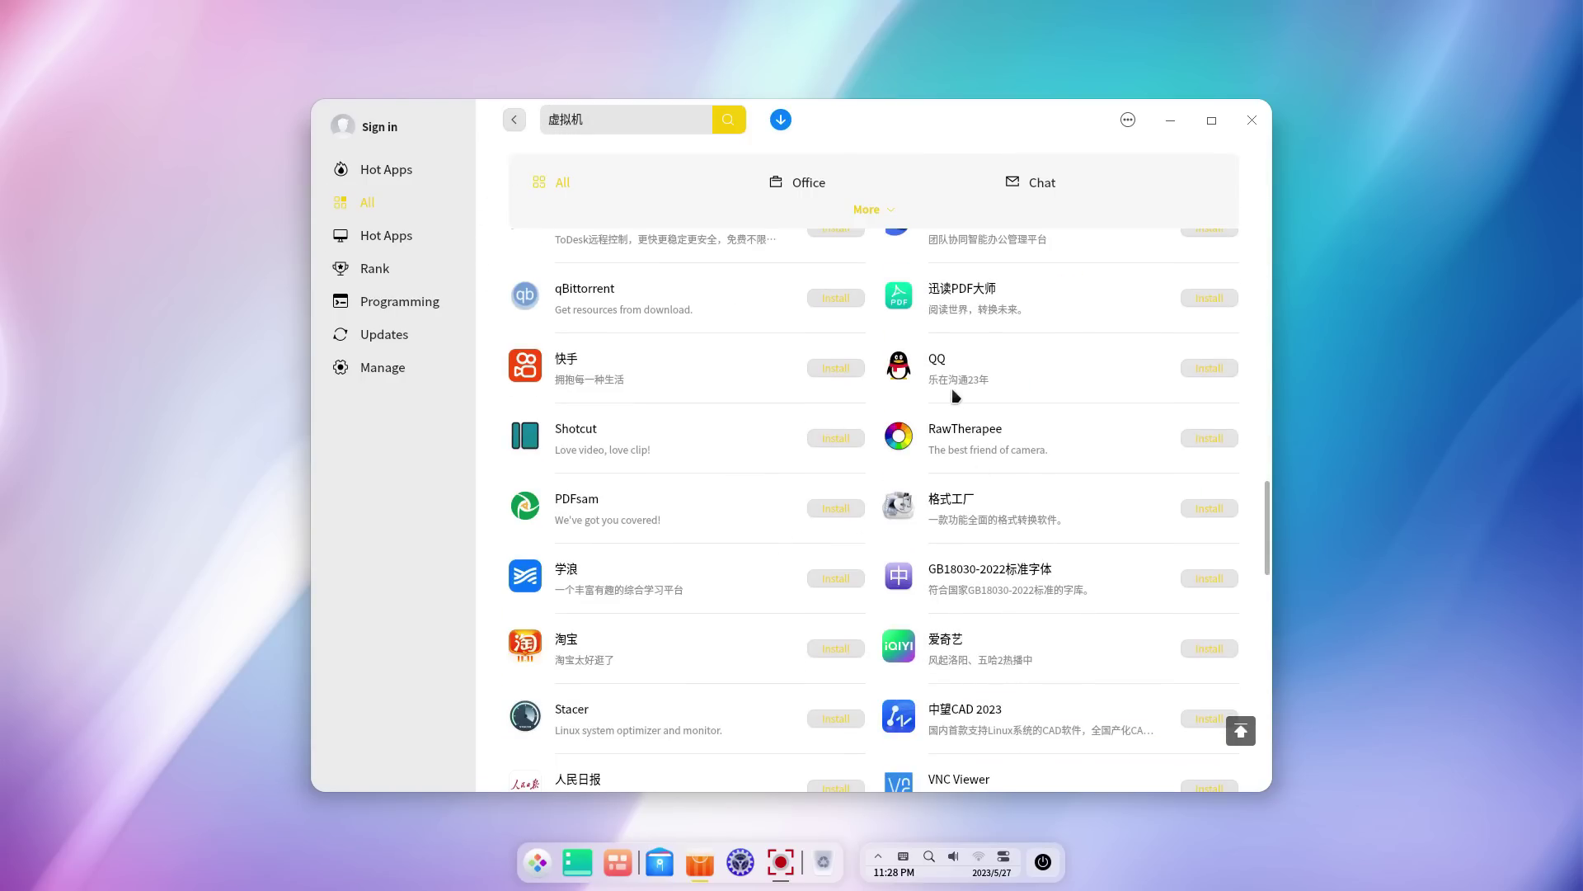
click(956, 392)
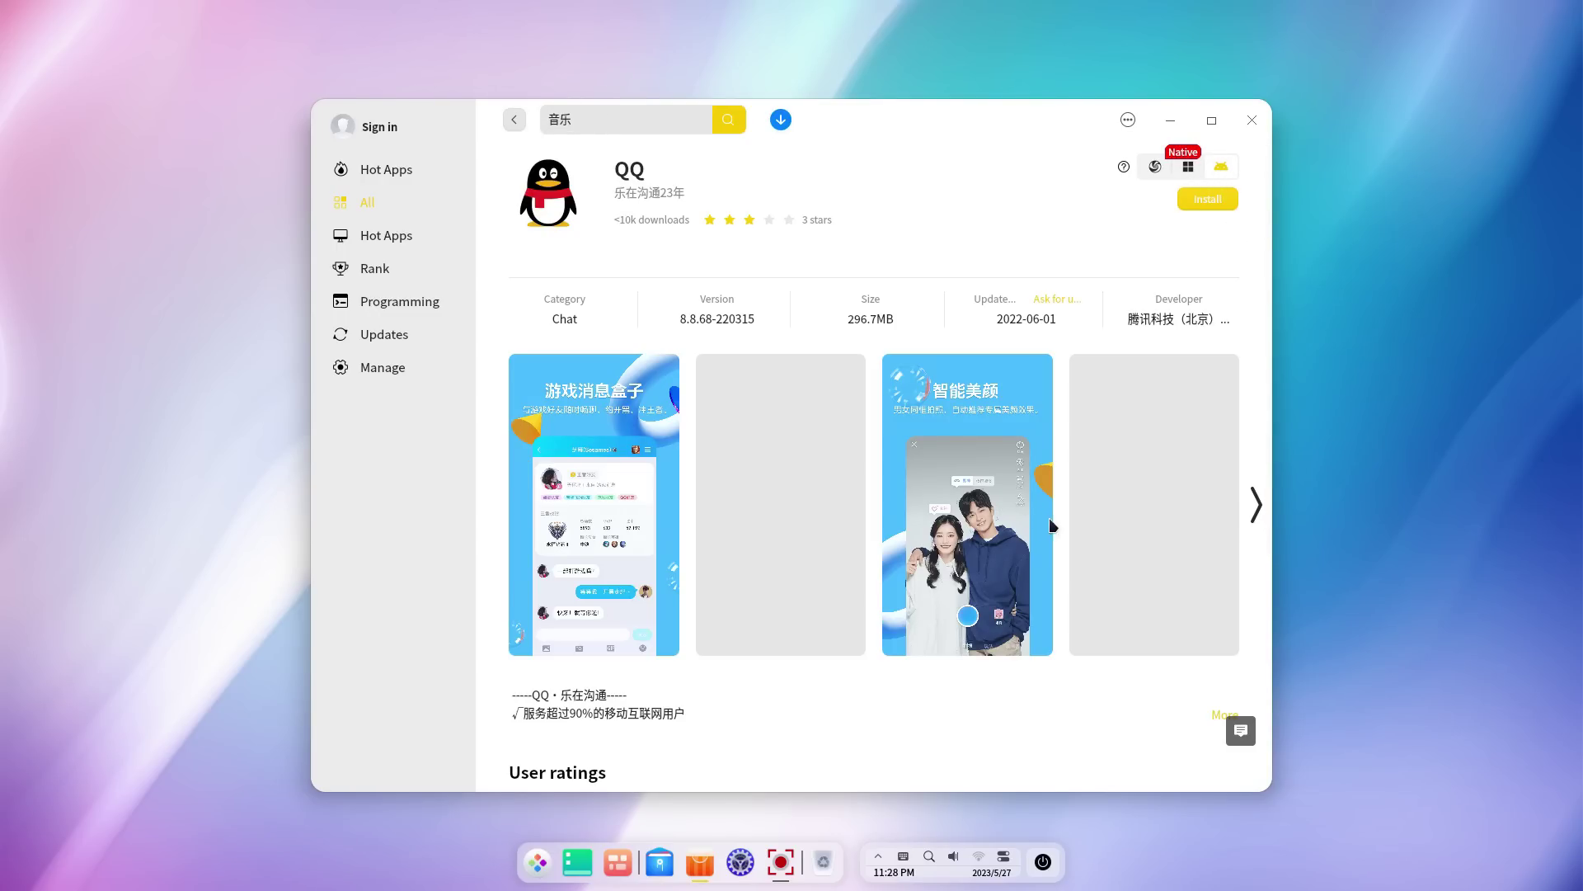
click(1252, 505)
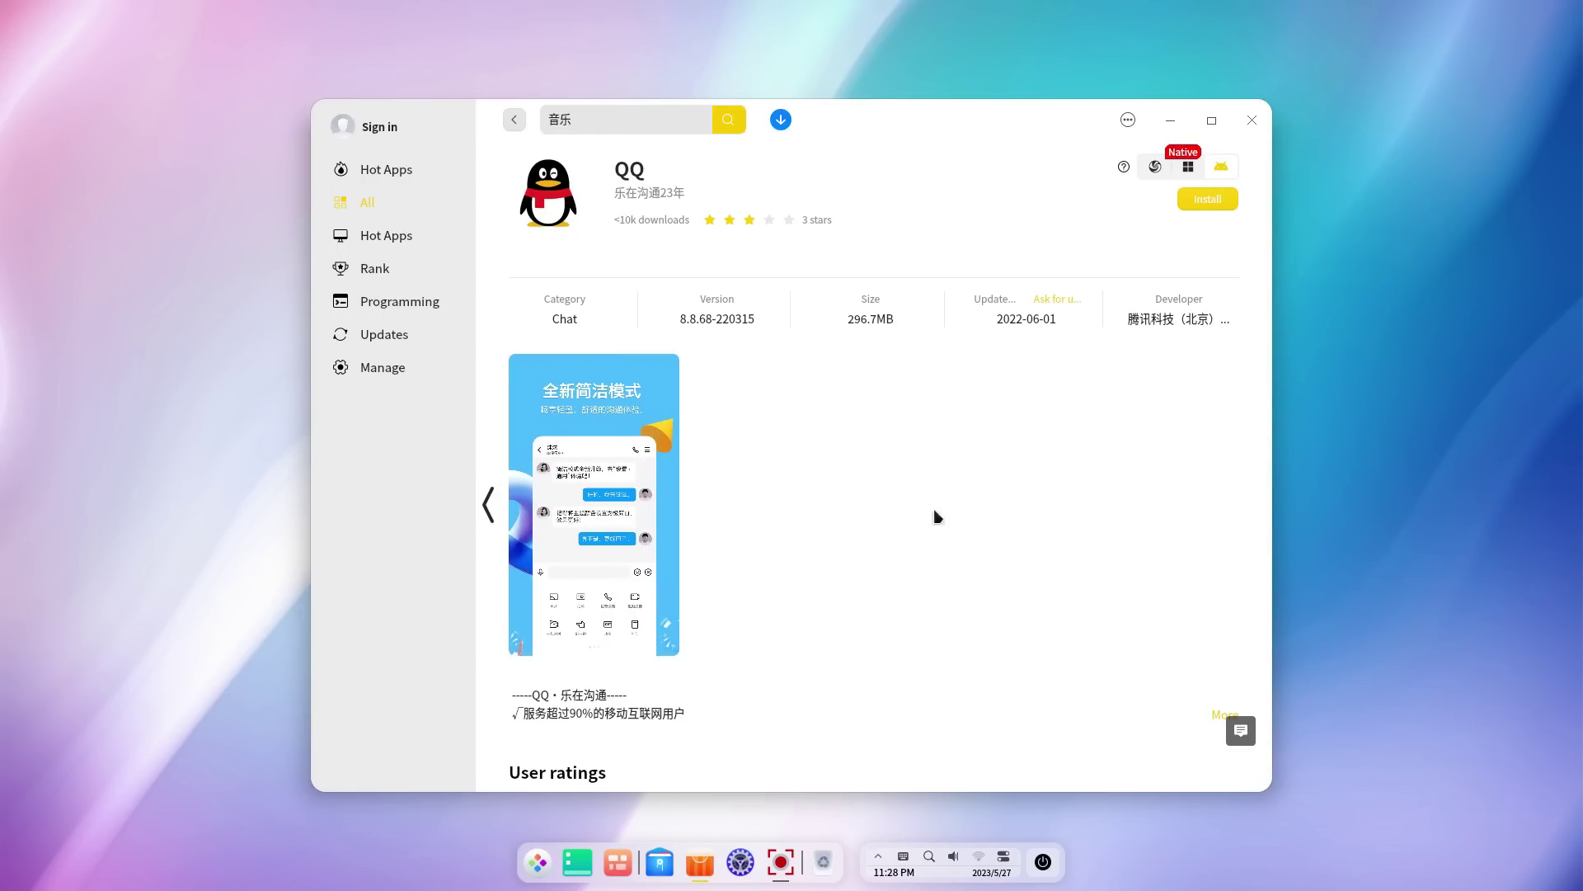
scroll(908, 518, down, 5)
scroll(895, 519, up, 5)
click(514, 120)
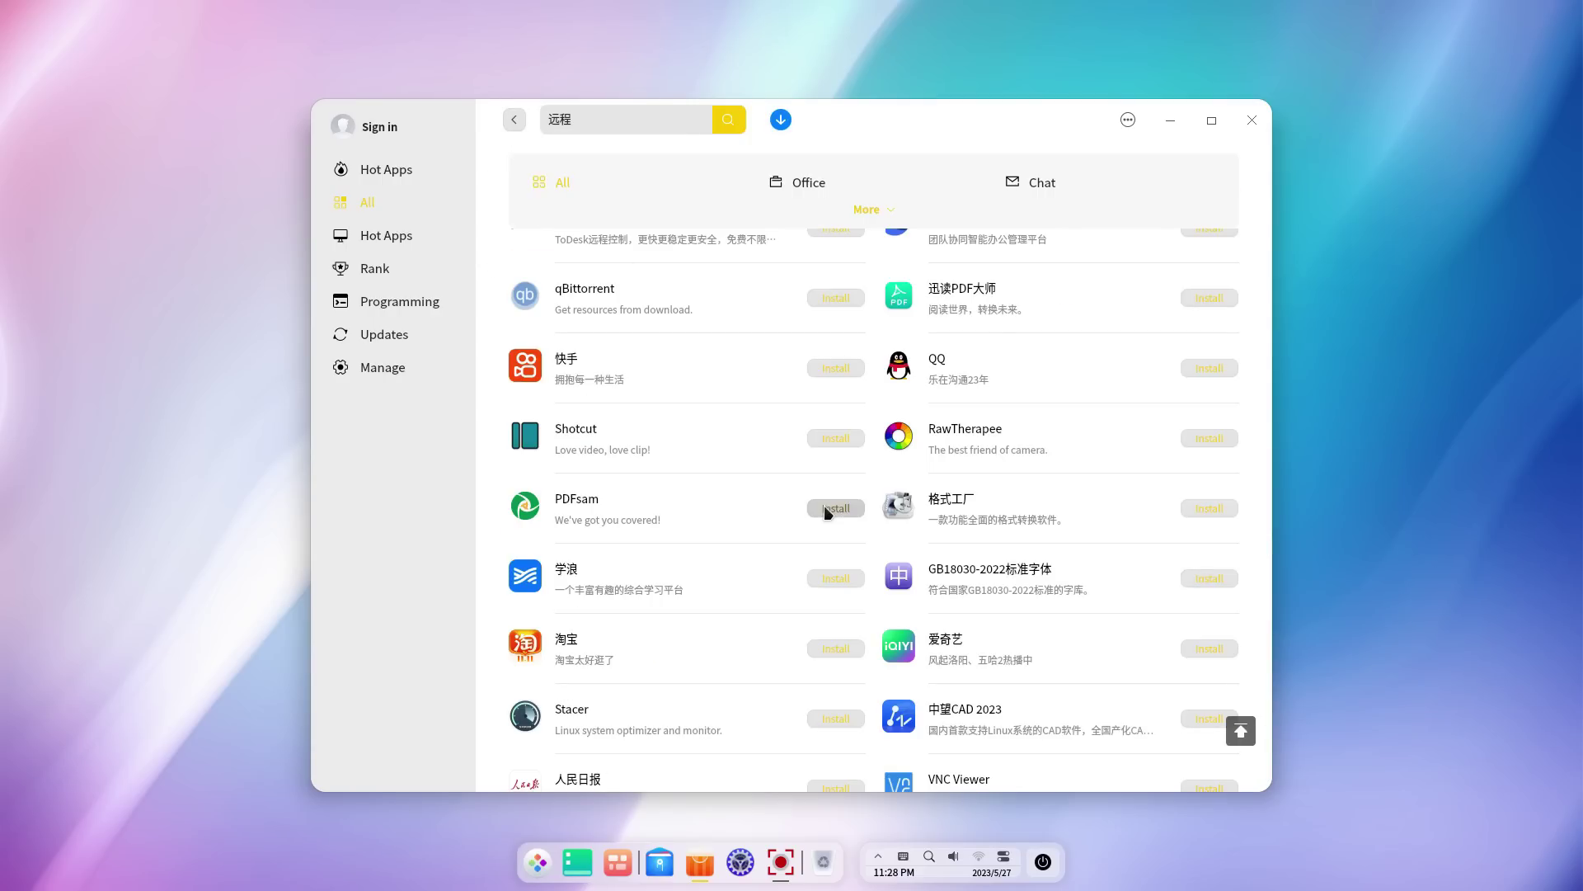
scroll(840, 521, up, 3)
click(604, 118)
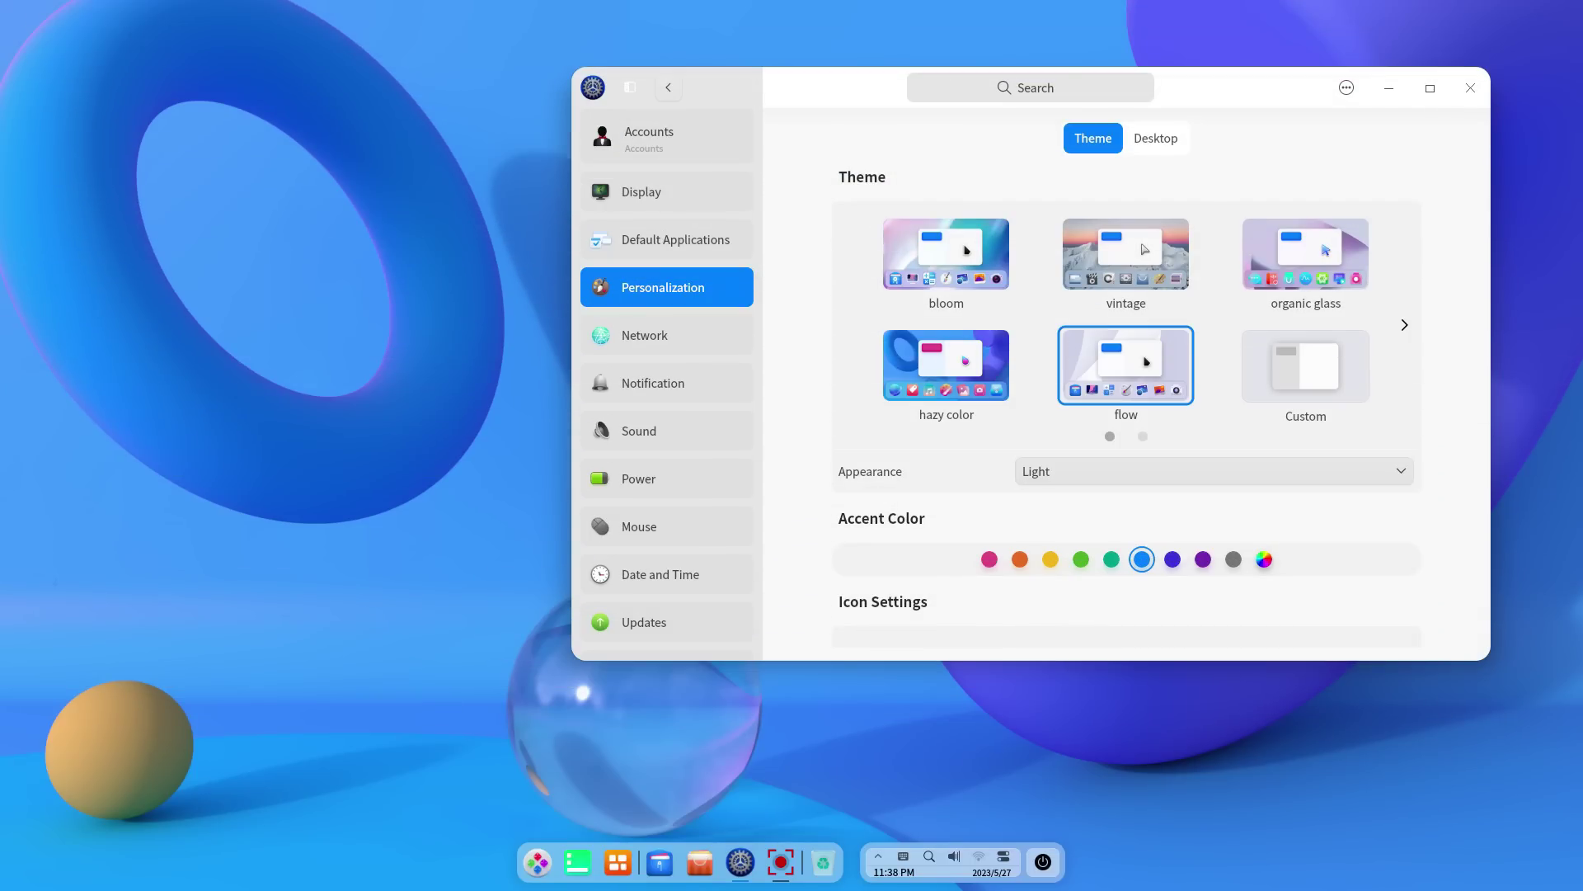
Launch File Manager from the dock, narrow it on the left, and move Settings beside it
click(659, 863)
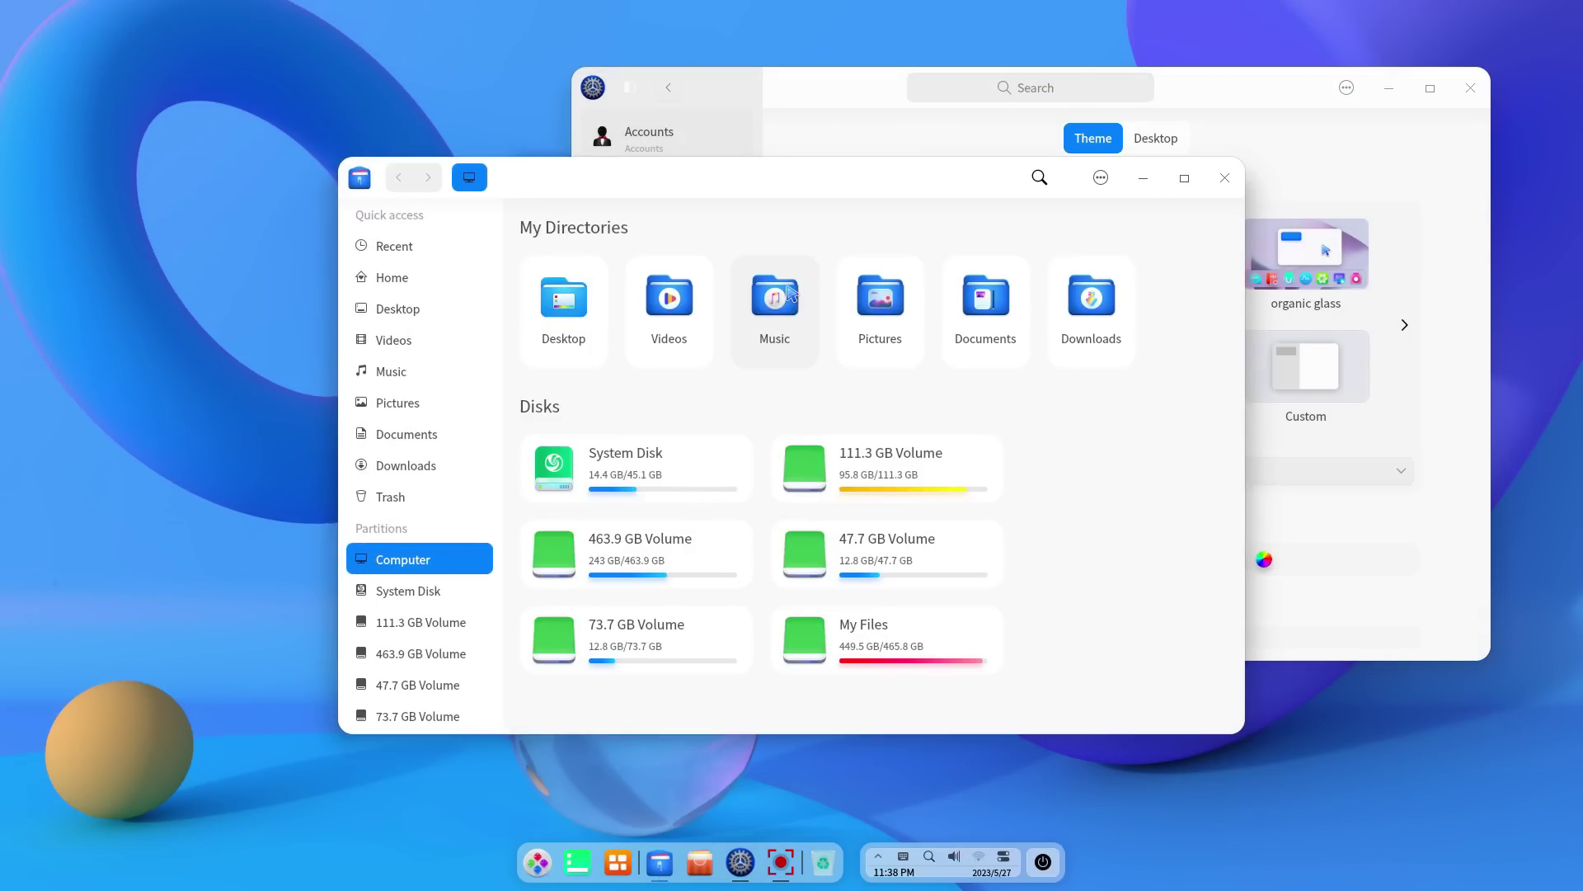
drag(784, 195, 428, 202)
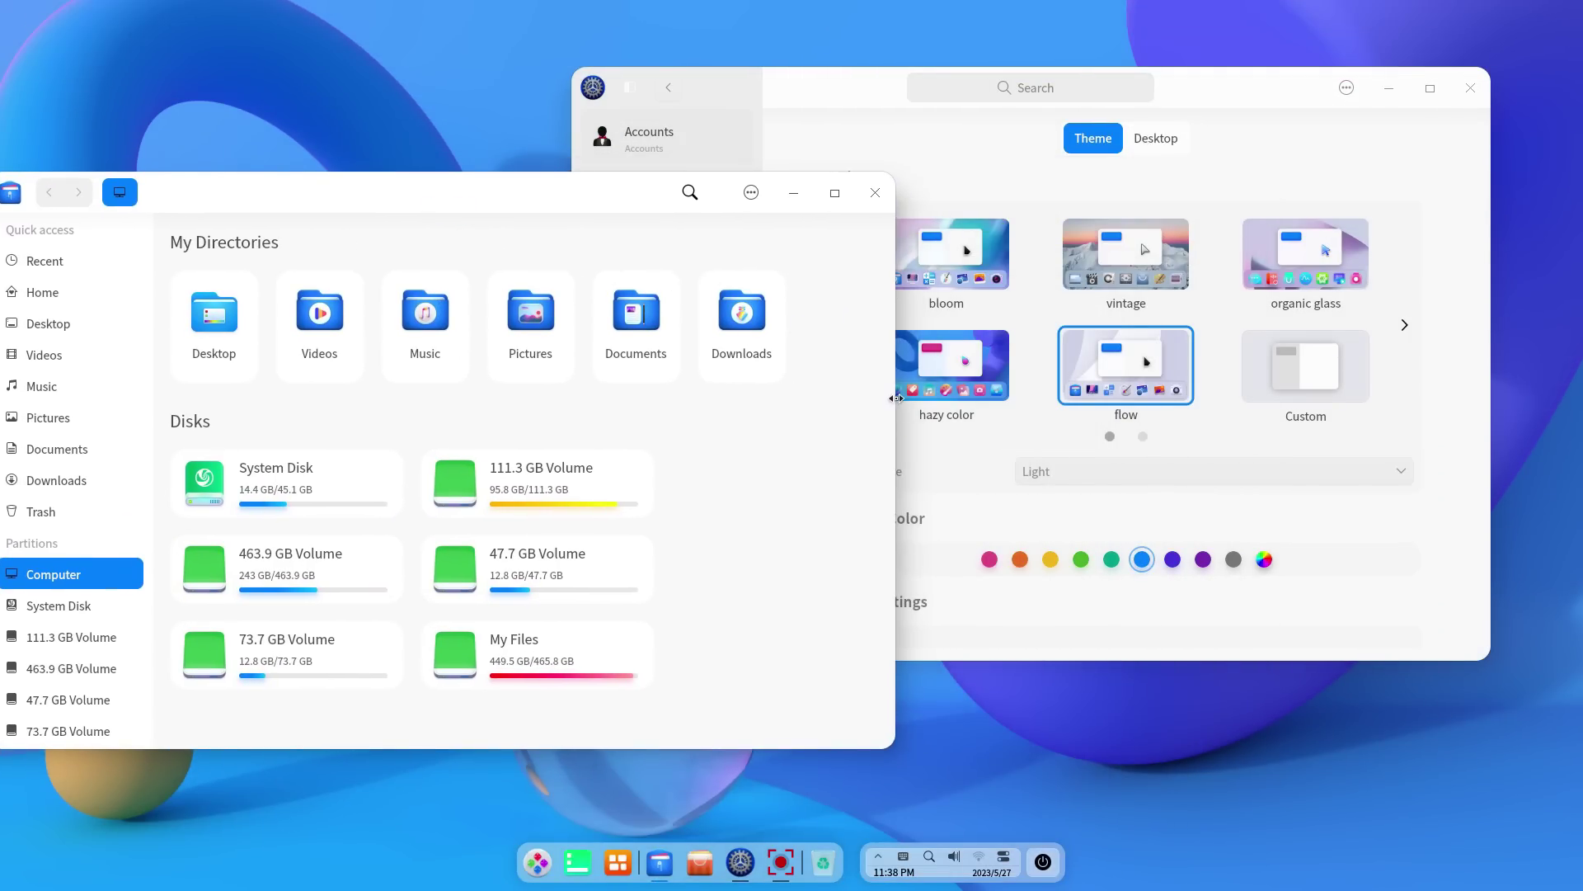
drag(897, 398, 531, 398)
drag(272, 176, 334, 141)
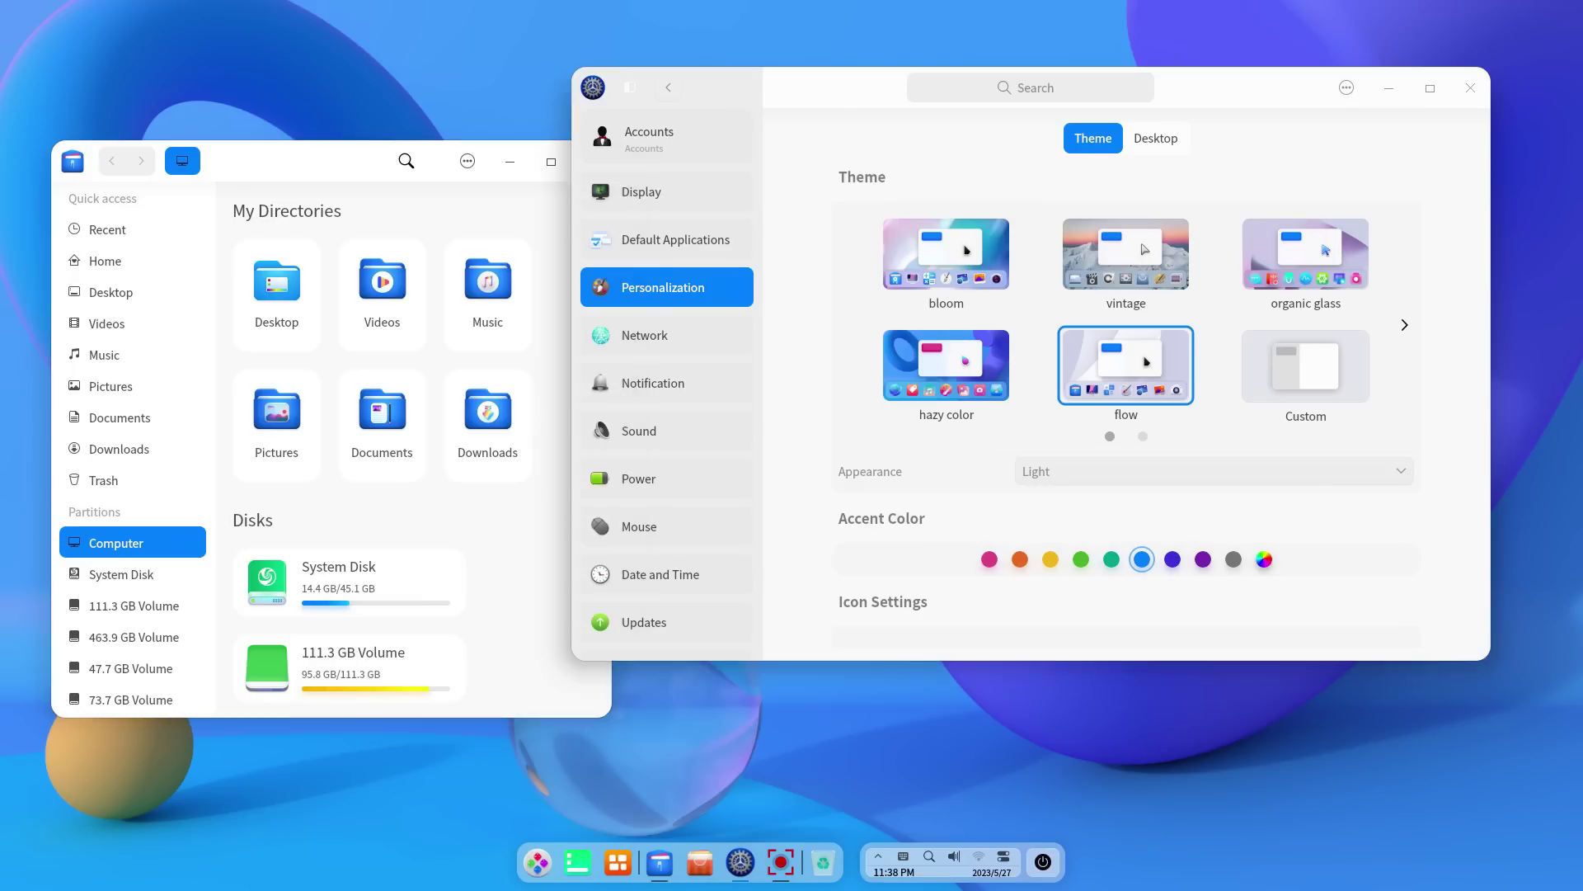
drag(833, 116, 925, 142)
Try accent colours orange, yellow, green, teal, blue, indigo, purple, grey, then dismiss the custom picker
click(1081, 585)
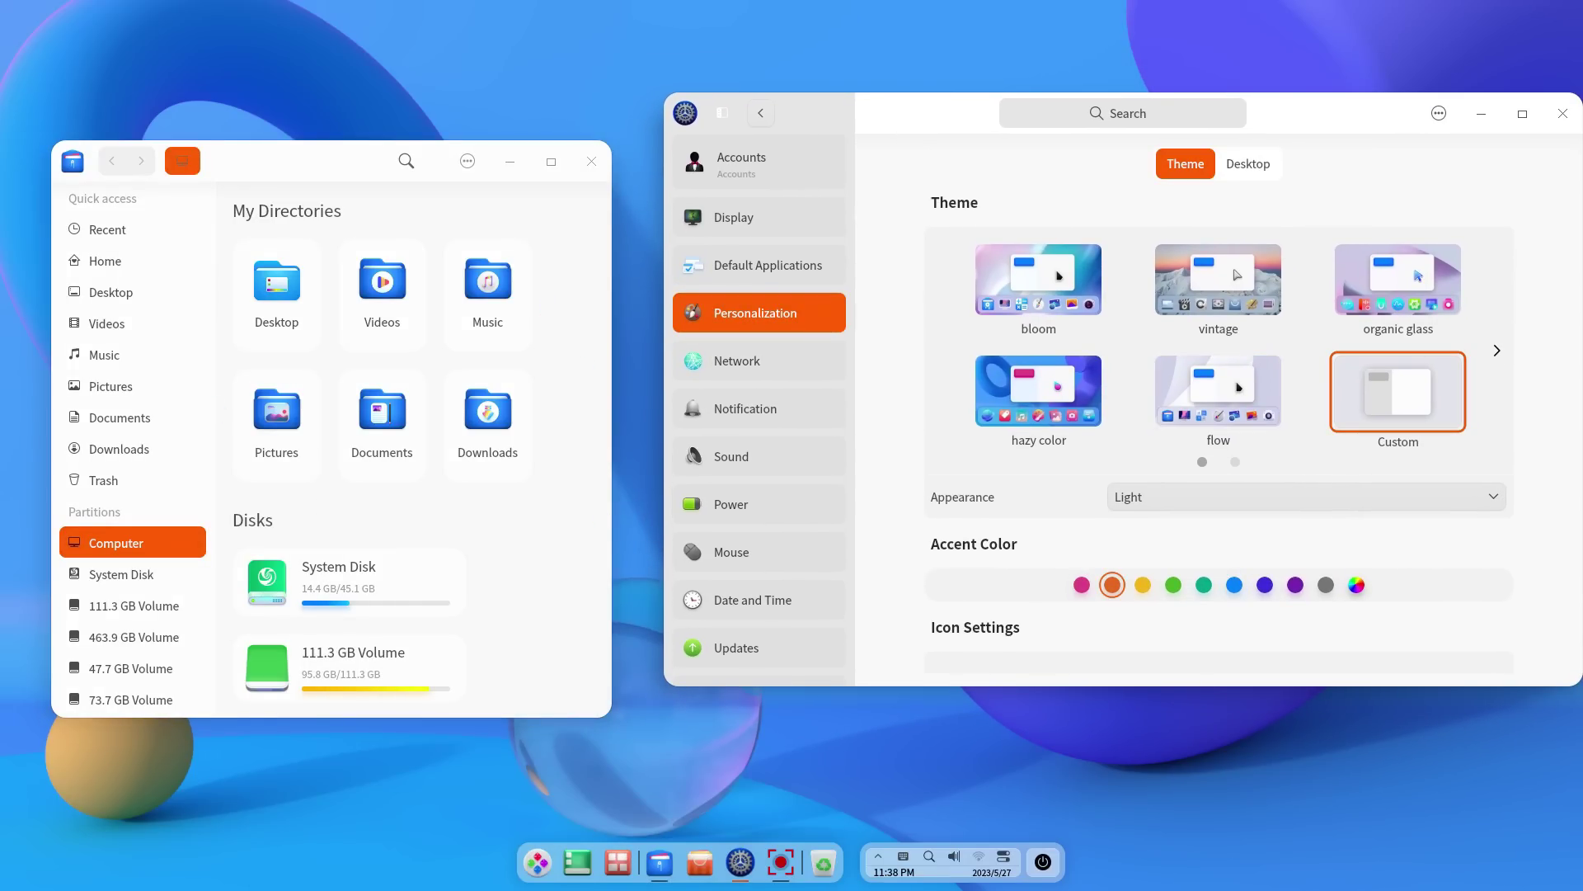
click(1143, 584)
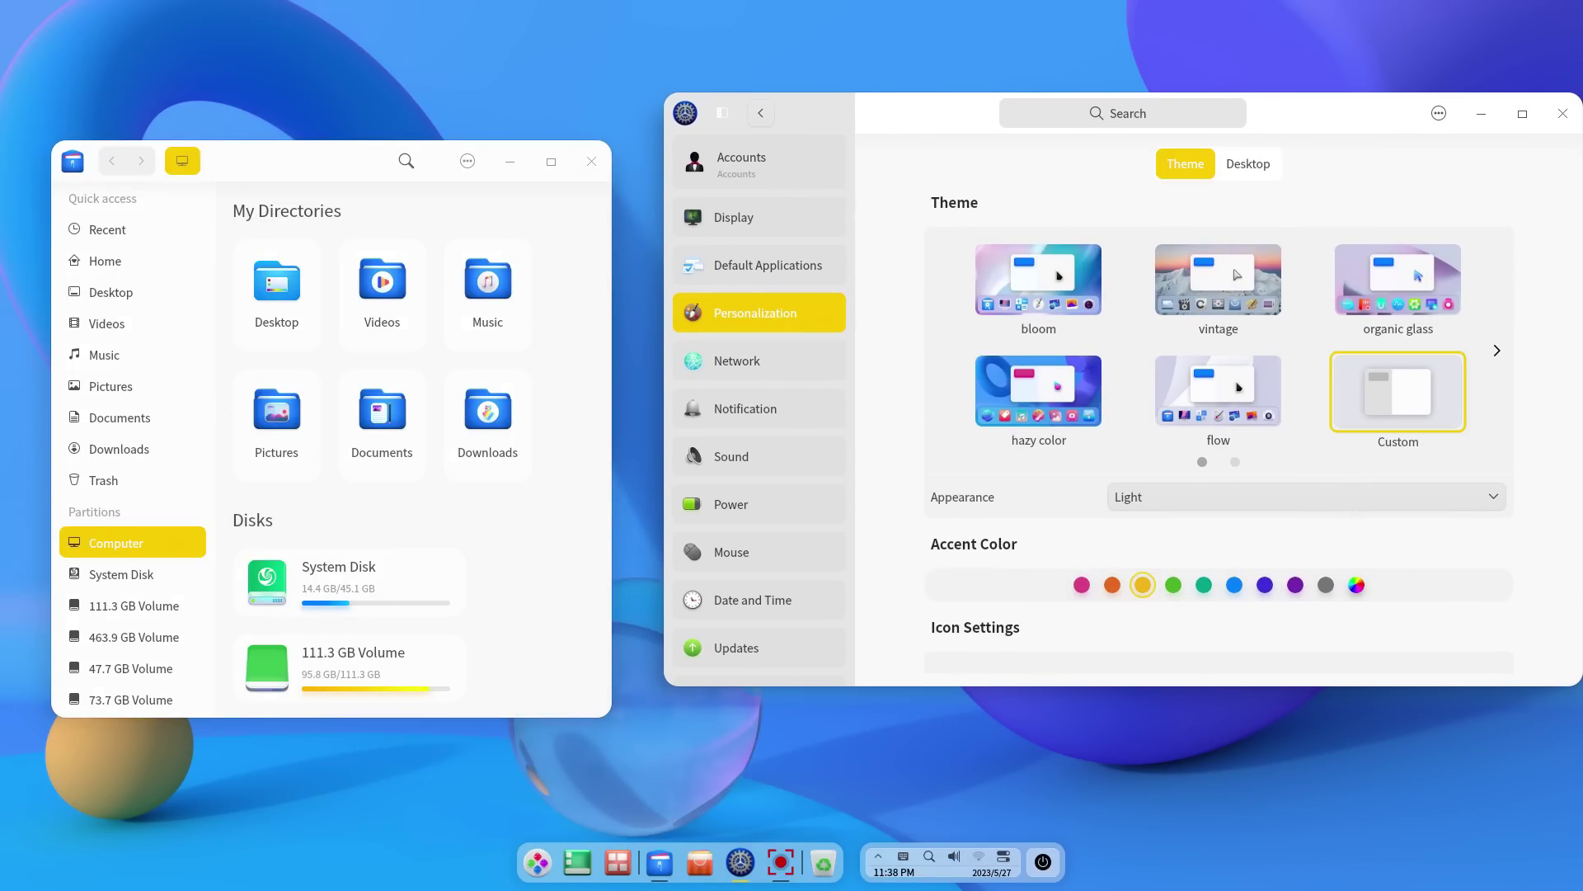
click(1173, 585)
click(1203, 585)
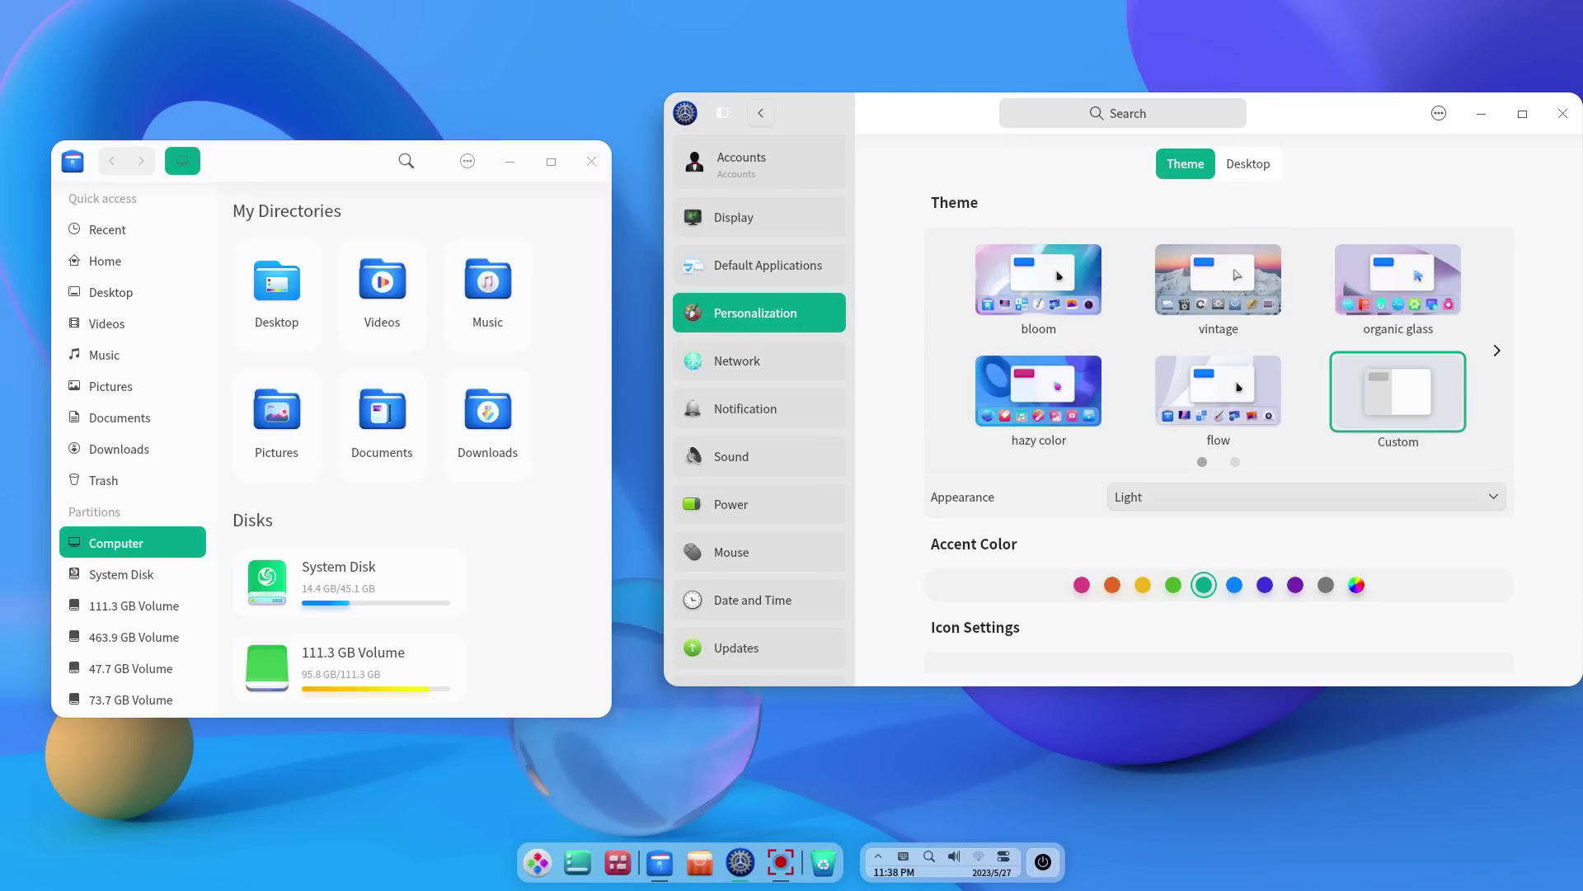
click(1234, 585)
click(1264, 585)
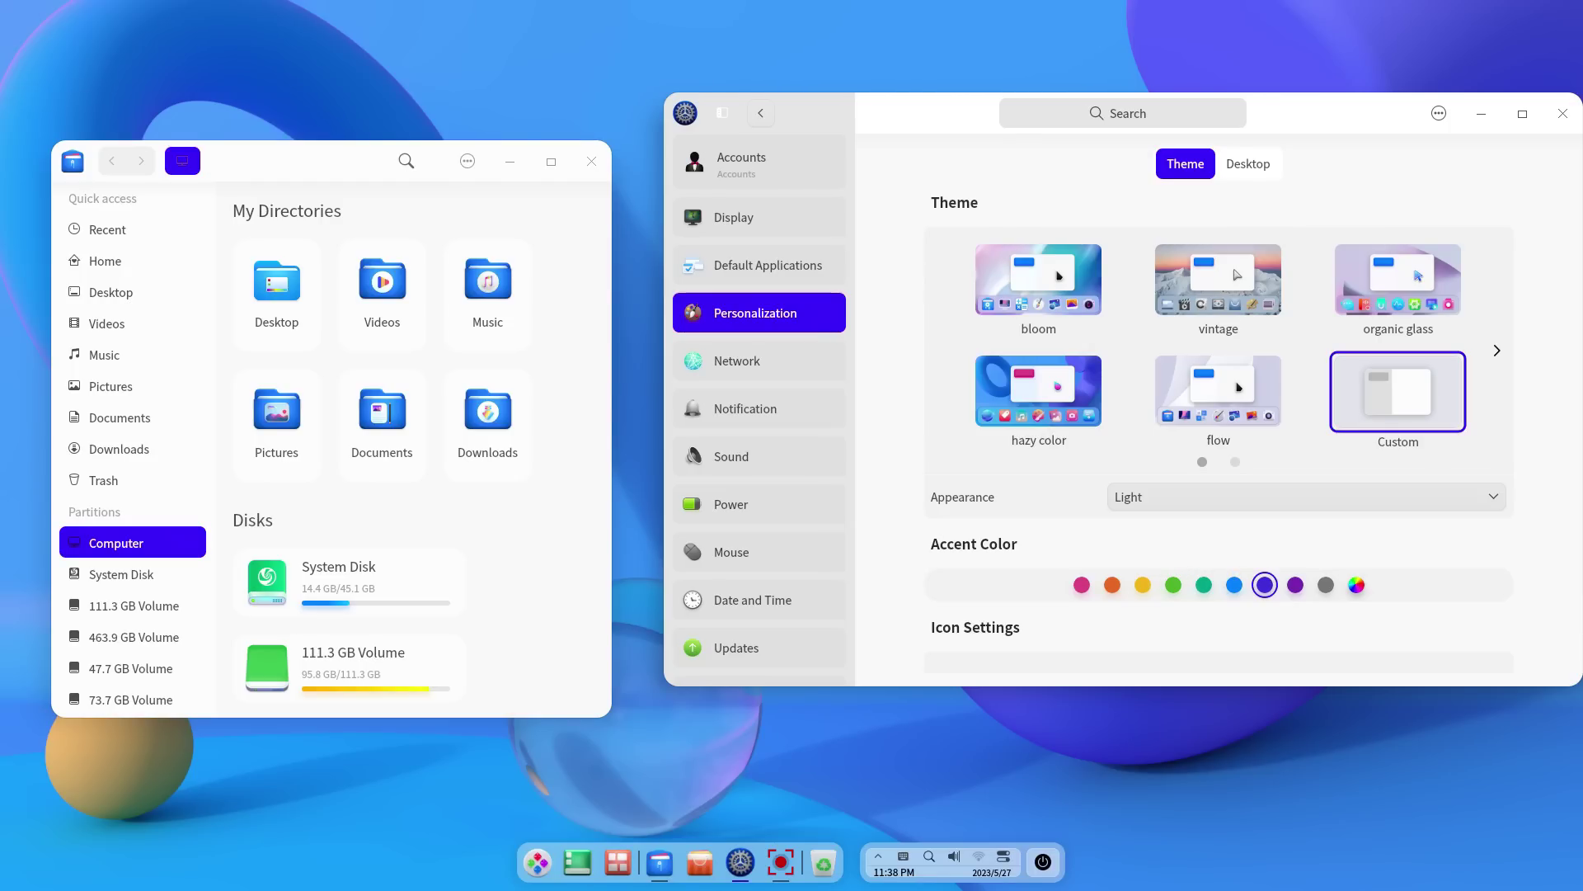
click(1295, 585)
click(1325, 584)
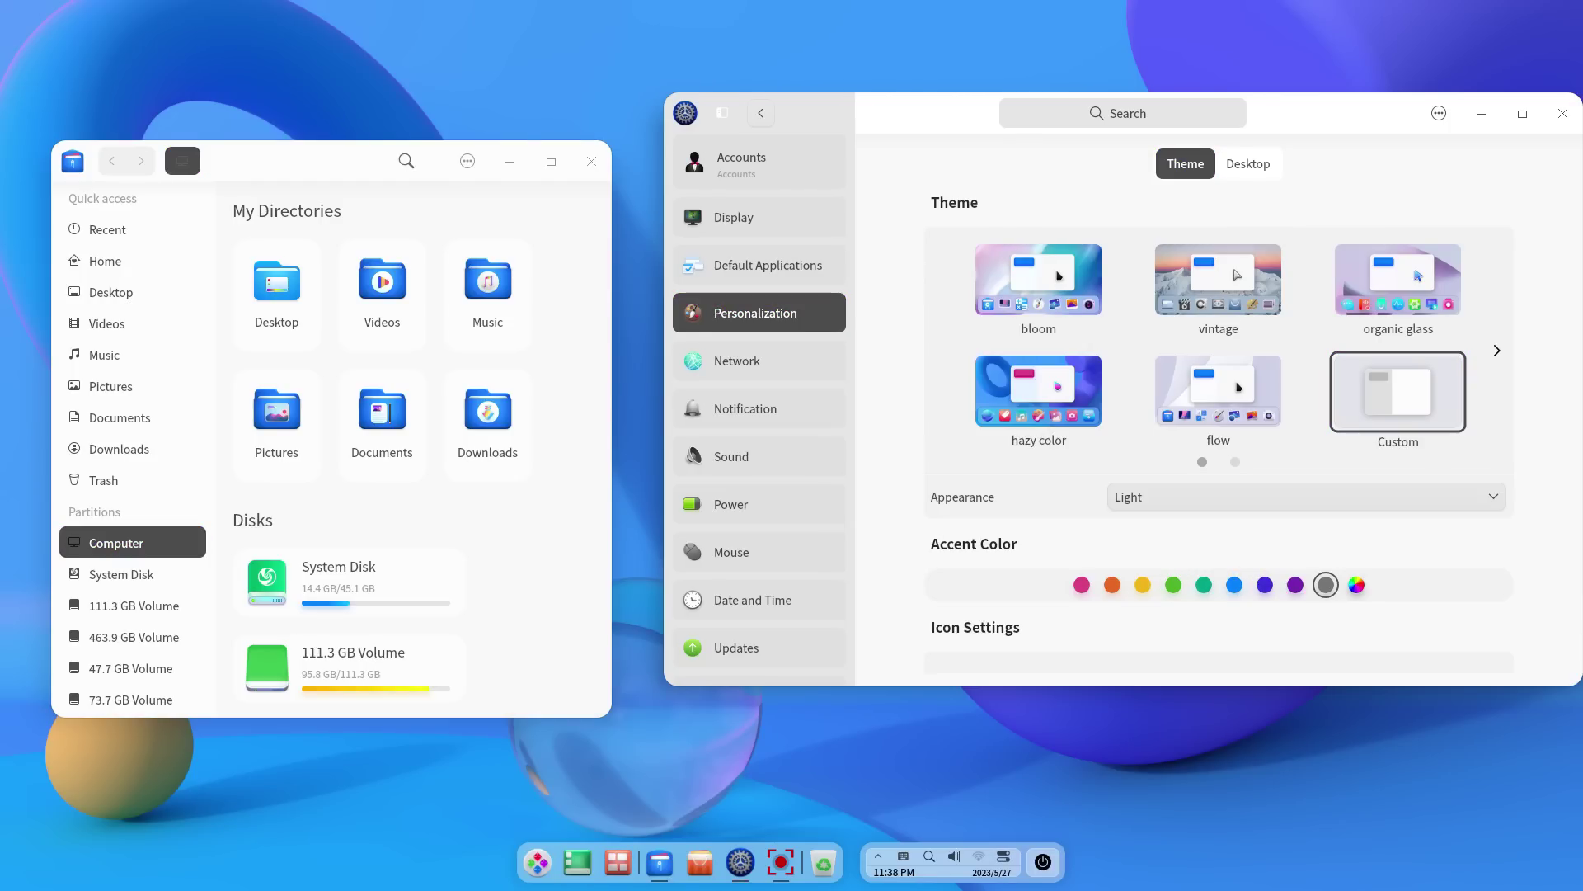
click(1356, 585)
key(Escape)
Restore the yellow accent and apply the Papirus-Dark icon theme
click(1143, 584)
scroll(1143, 584, down, 3)
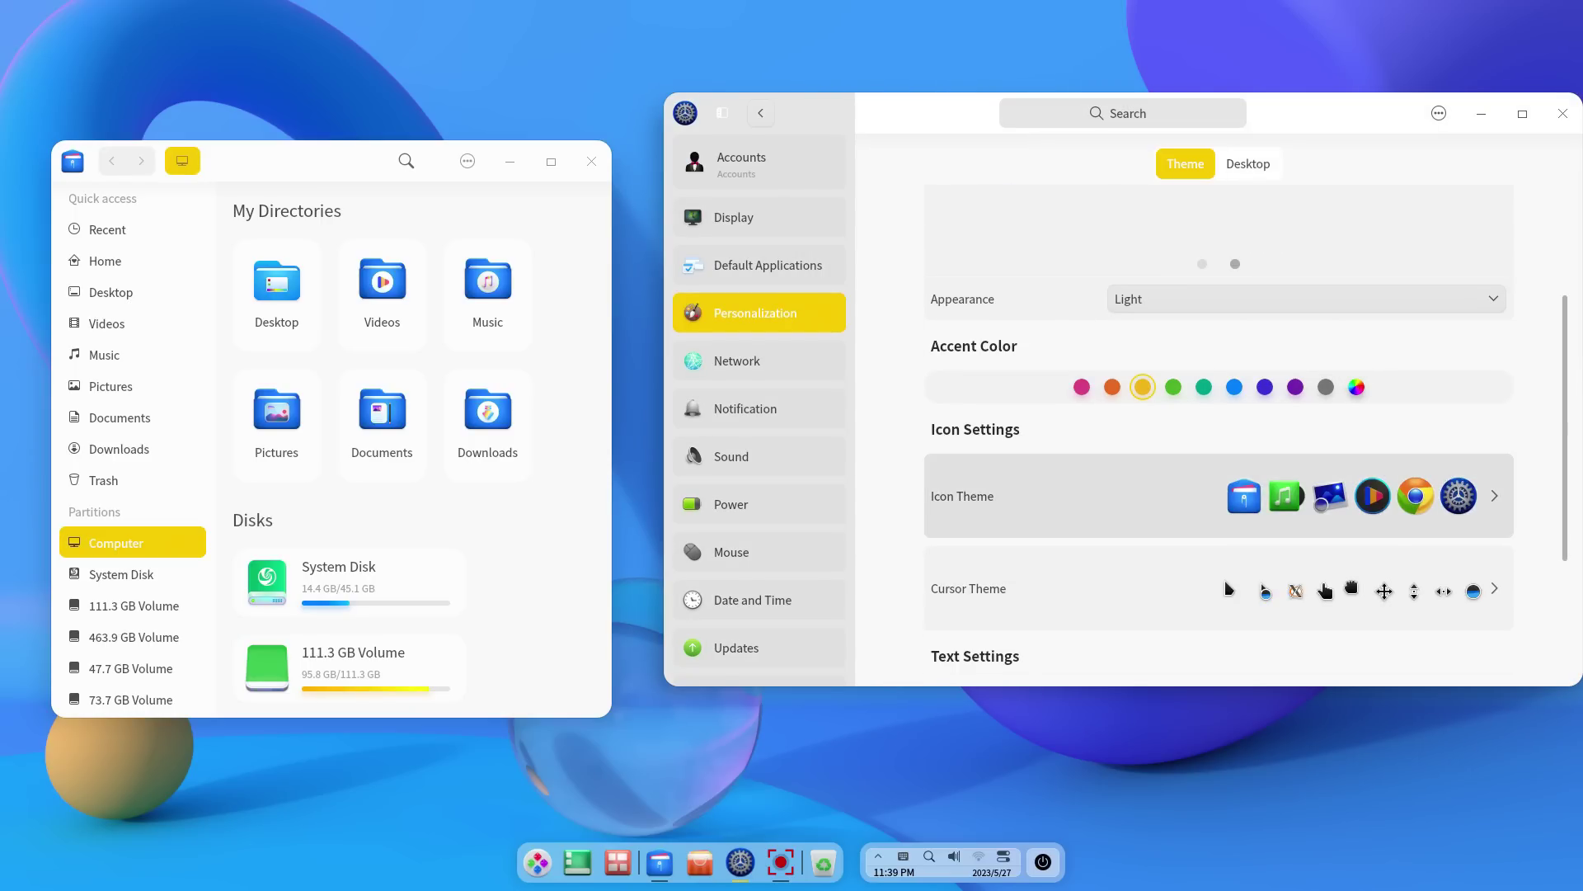
click(1200, 494)
scroll(1200, 386, down, 5)
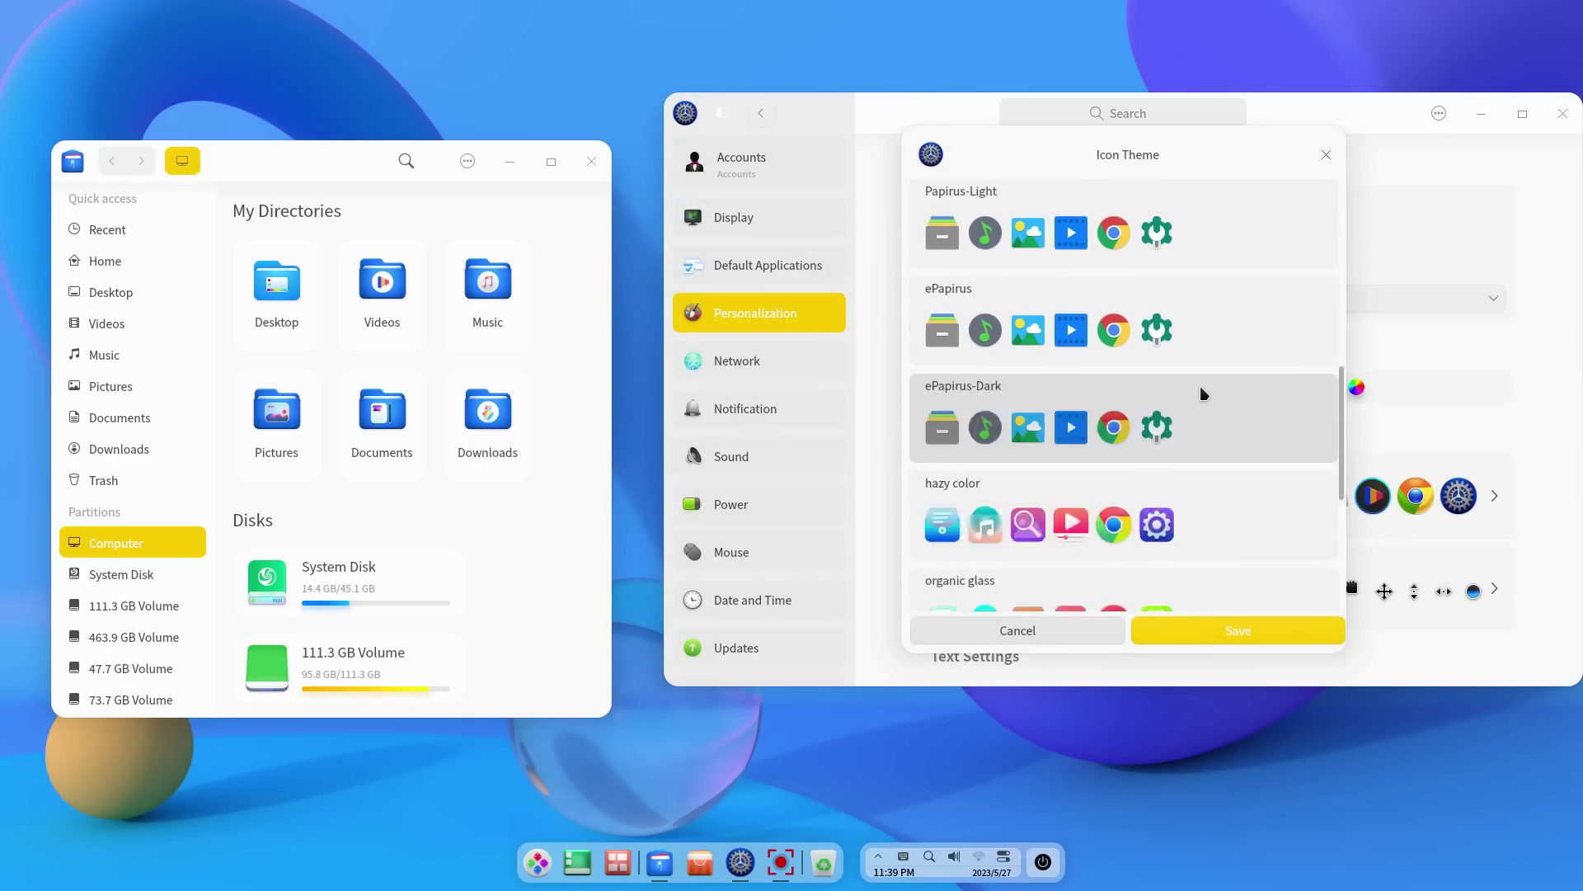
scroll(1220, 396, up, 3)
scroll(1196, 417, down, 3)
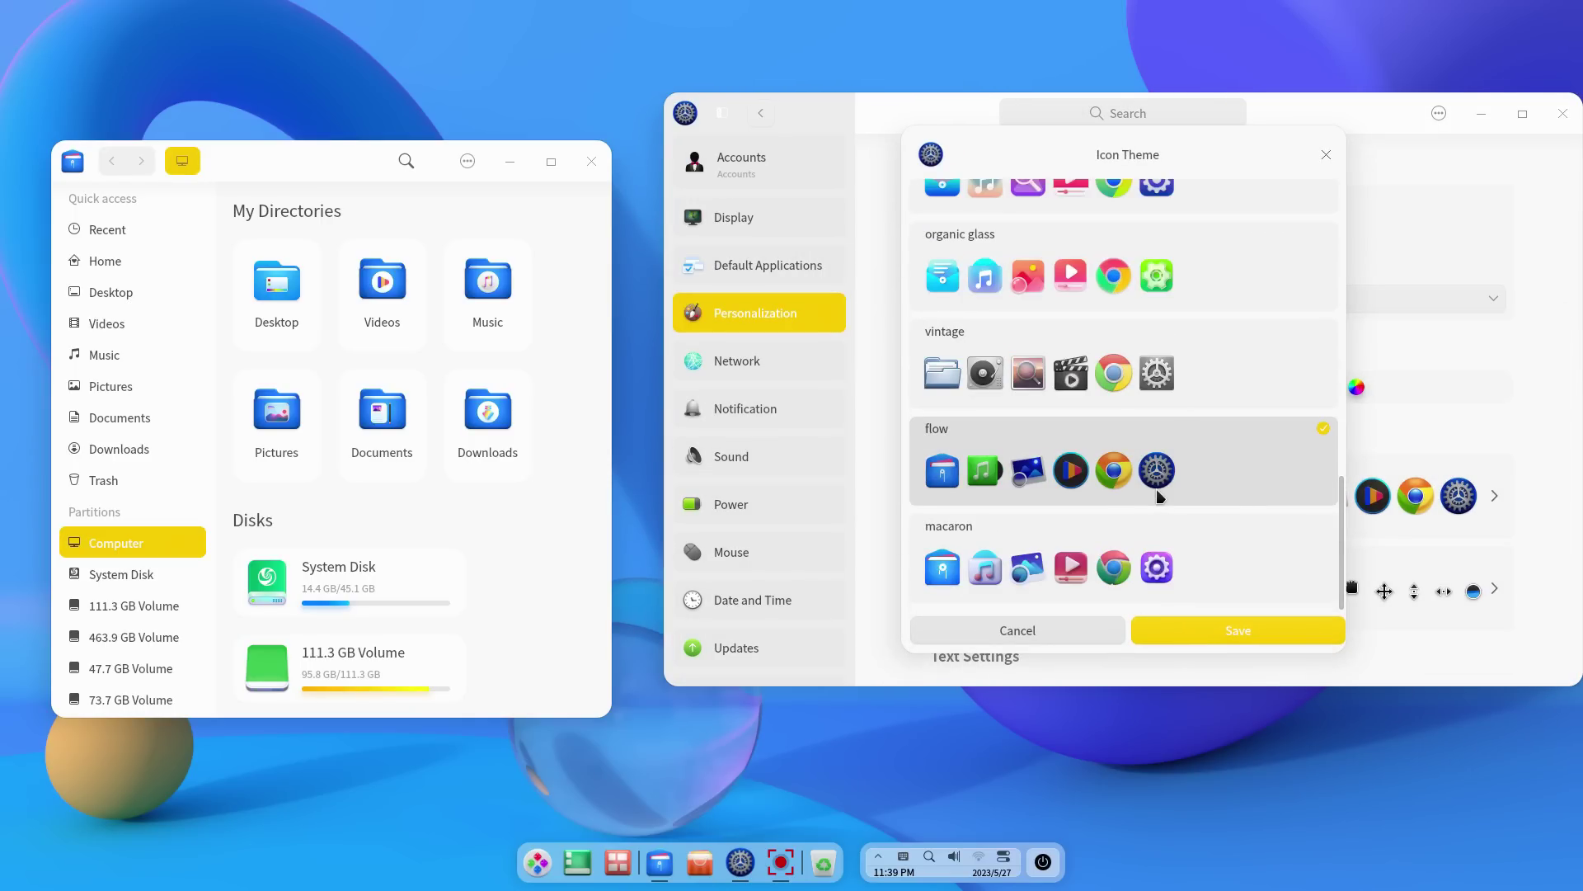
scroll(1158, 487, up, 5)
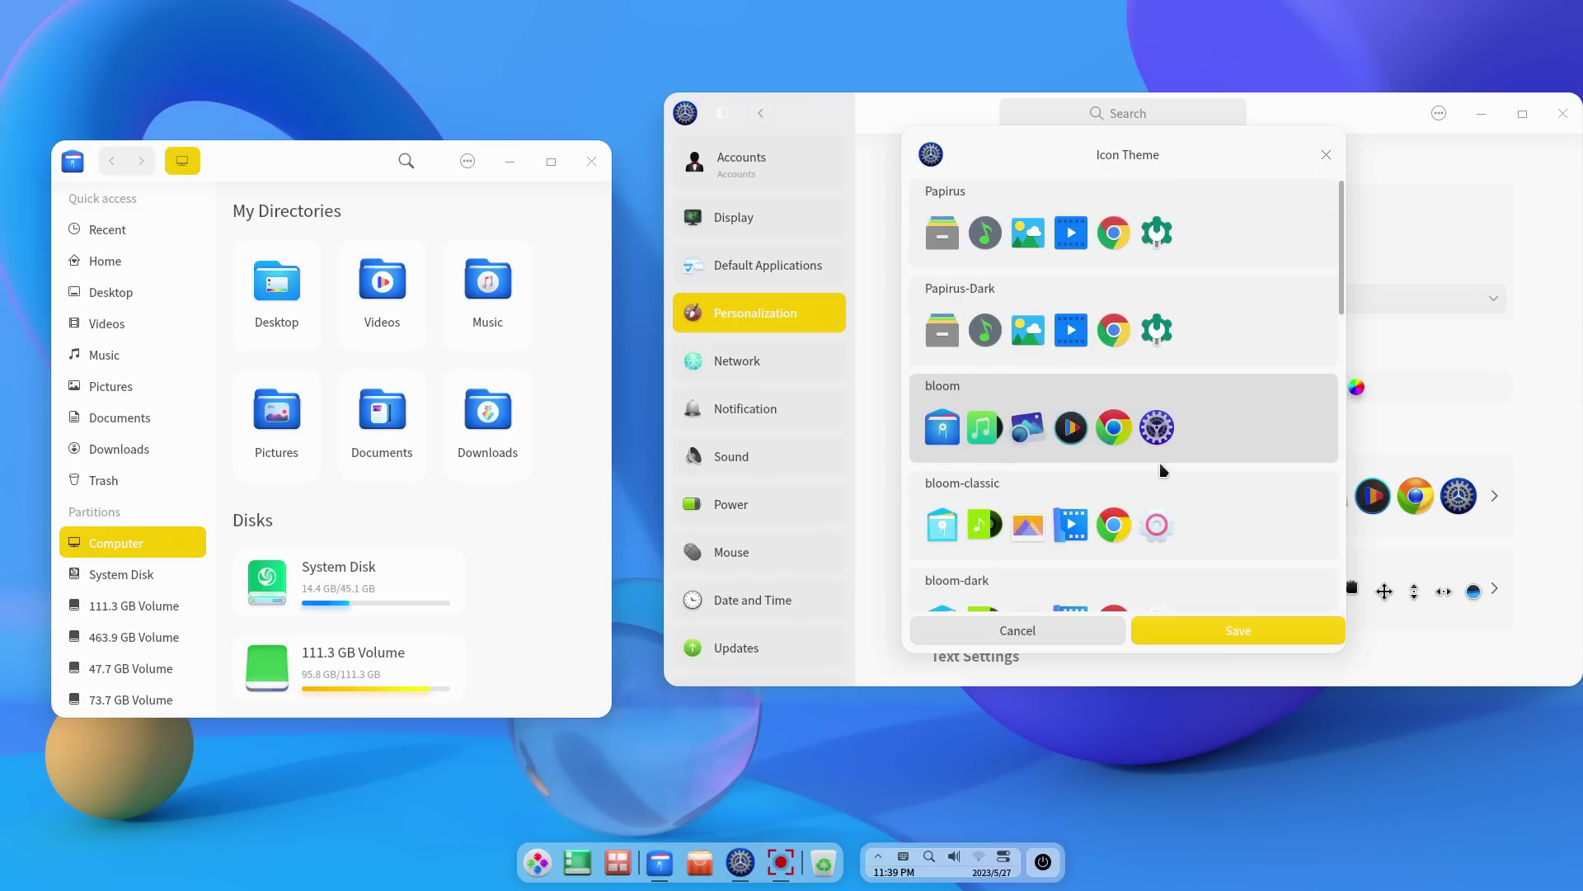
click(1161, 360)
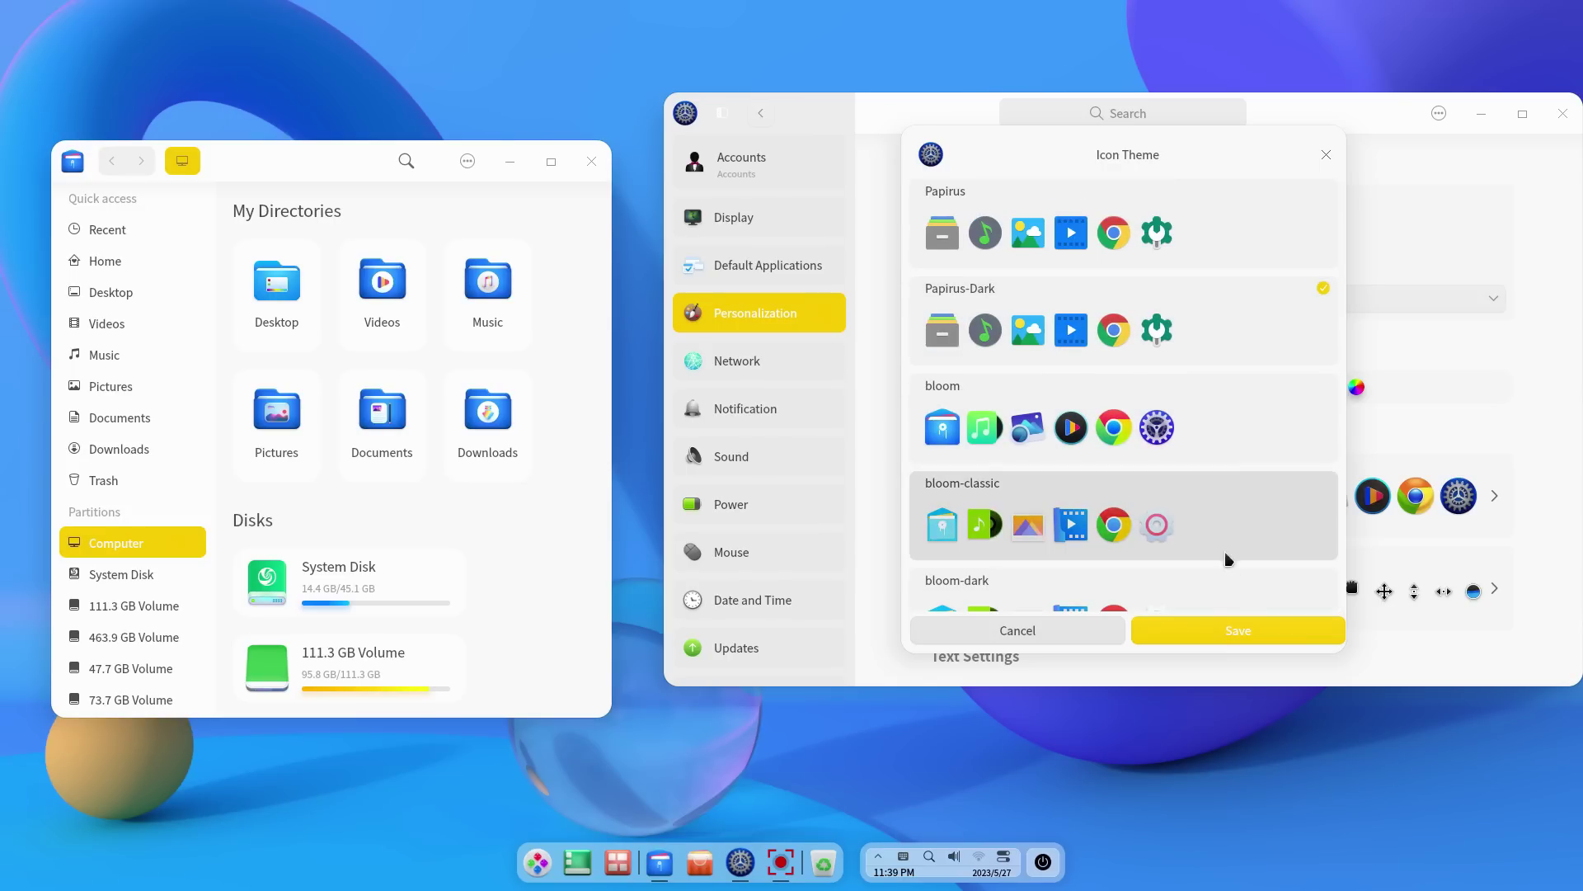
click(1136, 634)
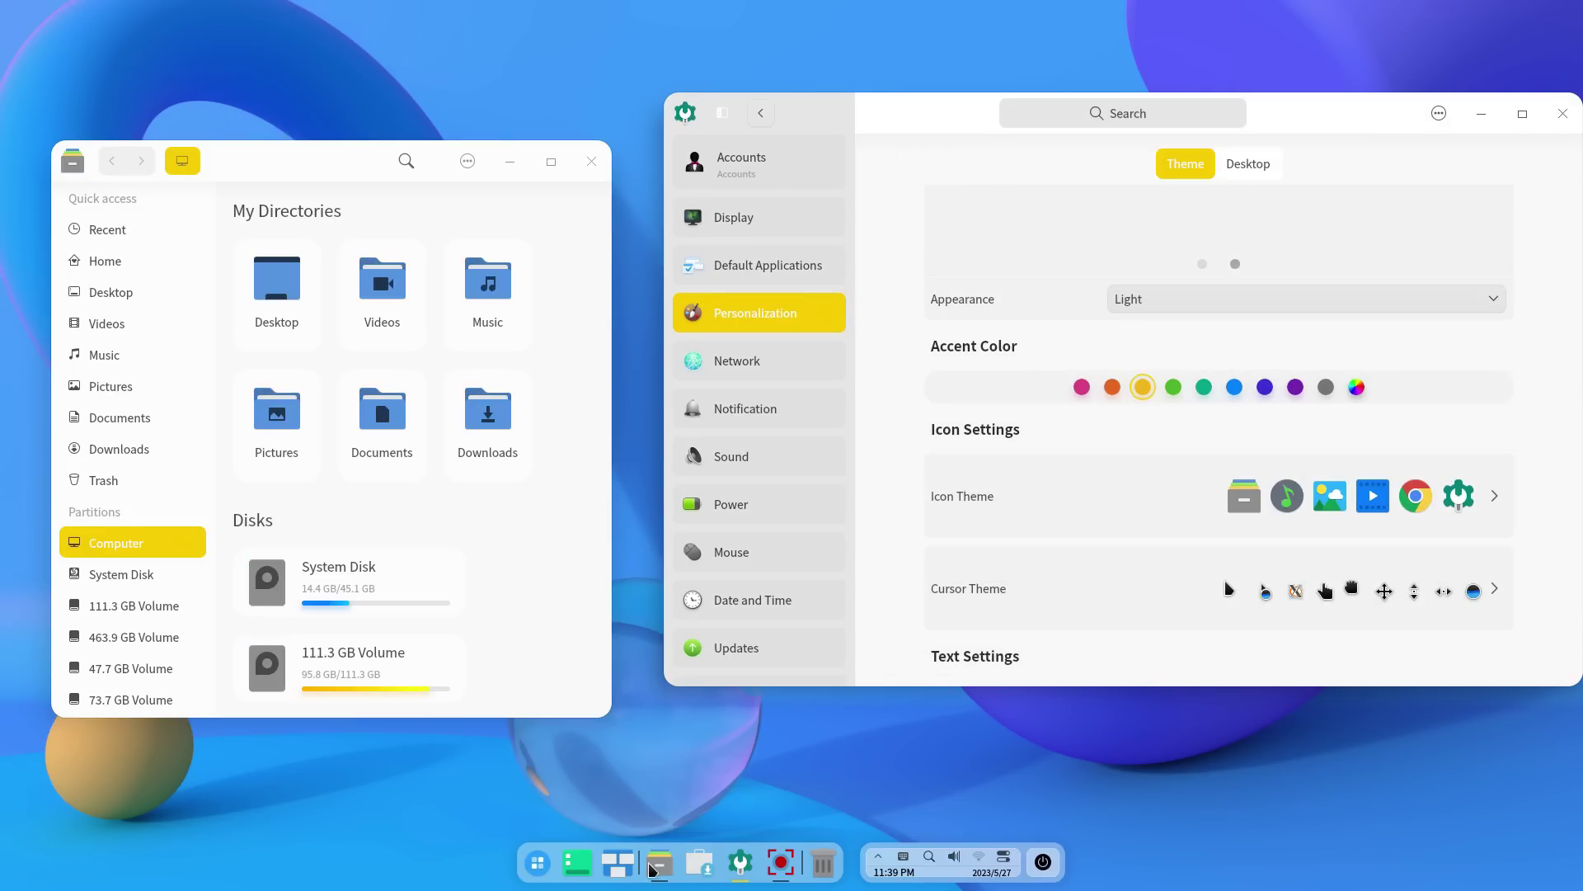
Check the new icons in the application launcher
click(540, 863)
scroll(635, 651, down, 3)
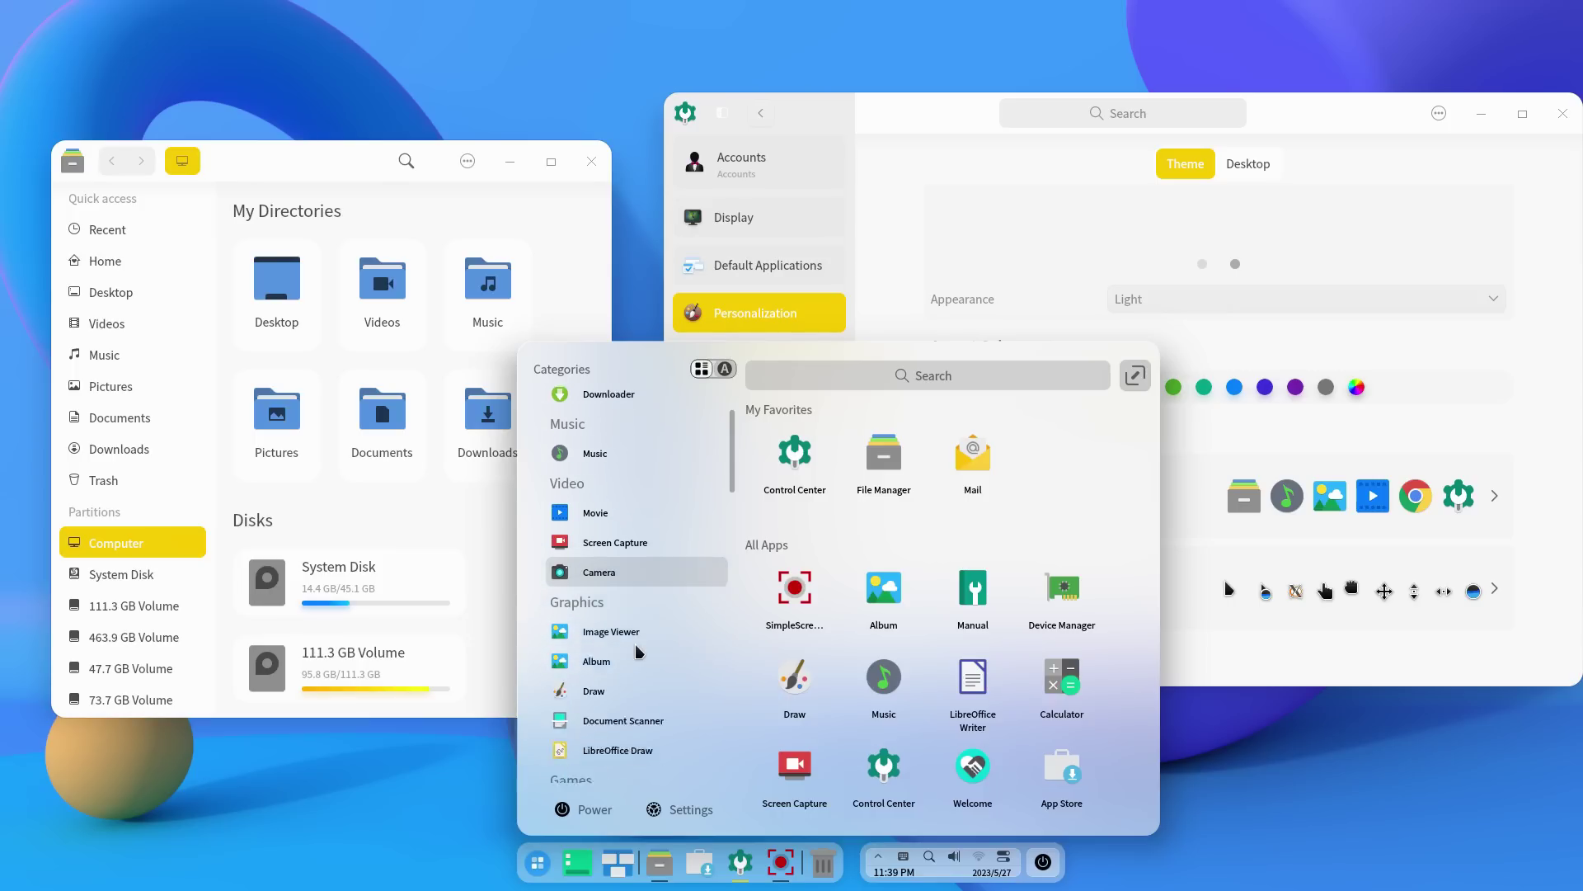
scroll(1087, 651, down, 5)
key(Escape)
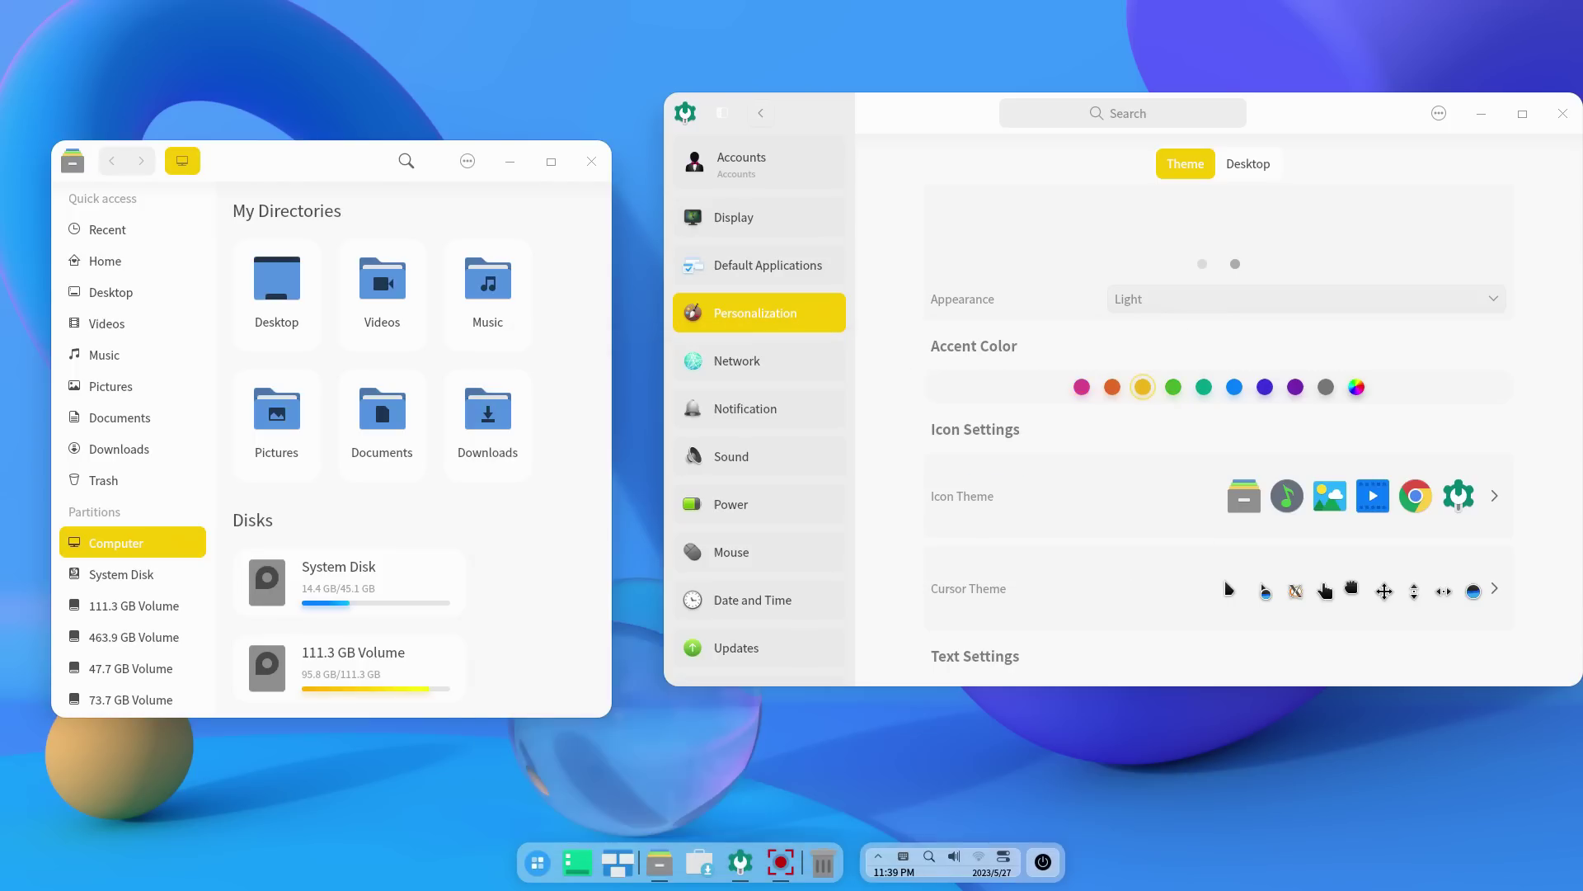
Switch the icon theme to flow and save it
click(1219, 486)
scroll(1219, 482, down, 5)
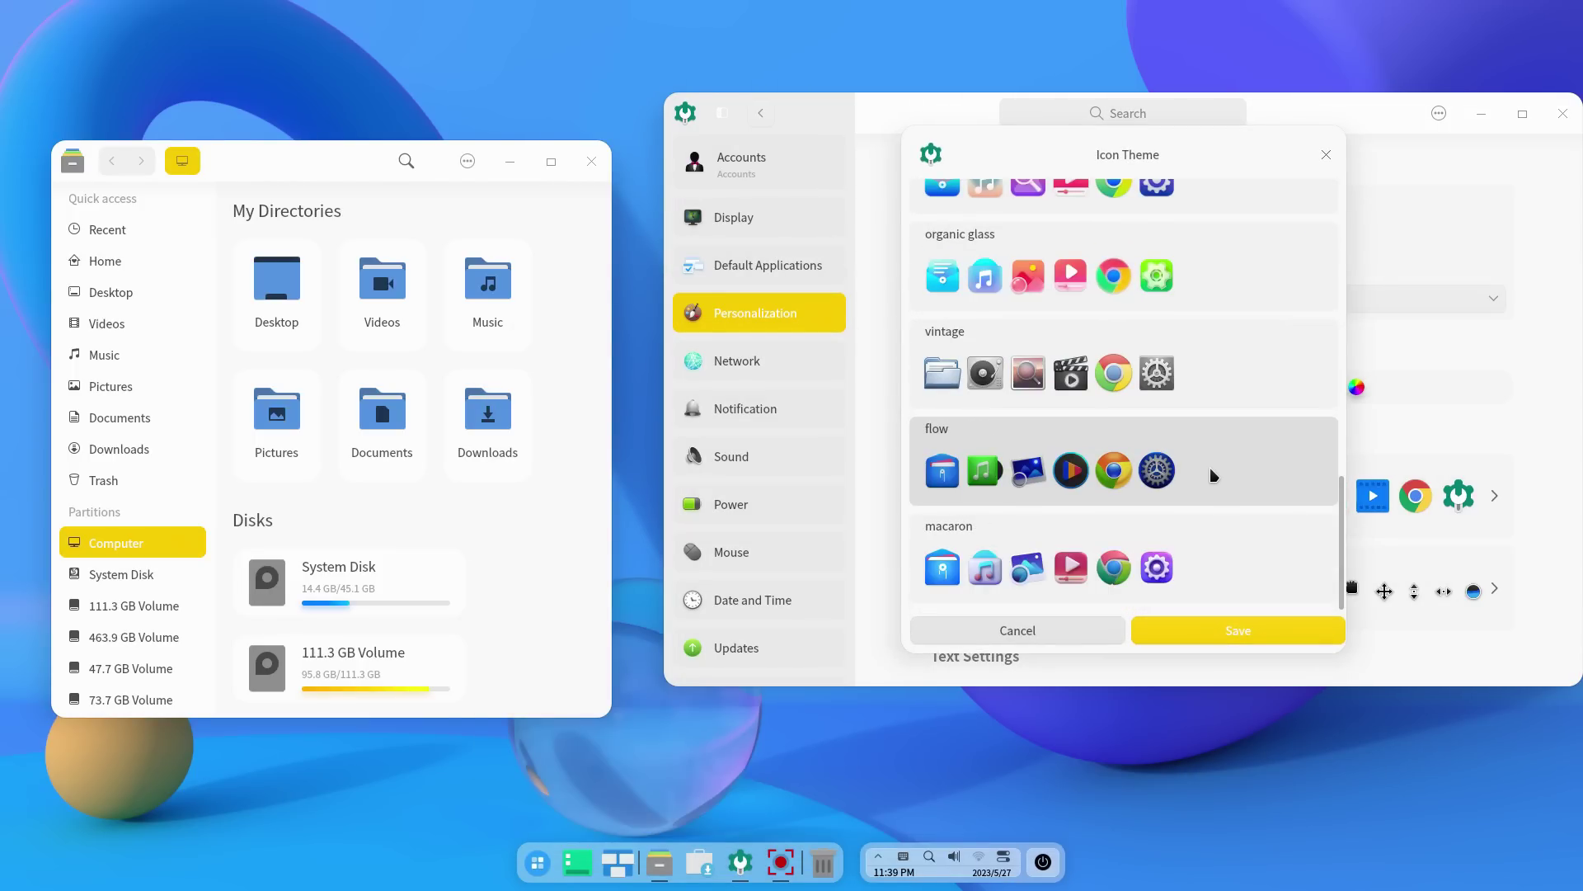
click(1213, 476)
click(1238, 631)
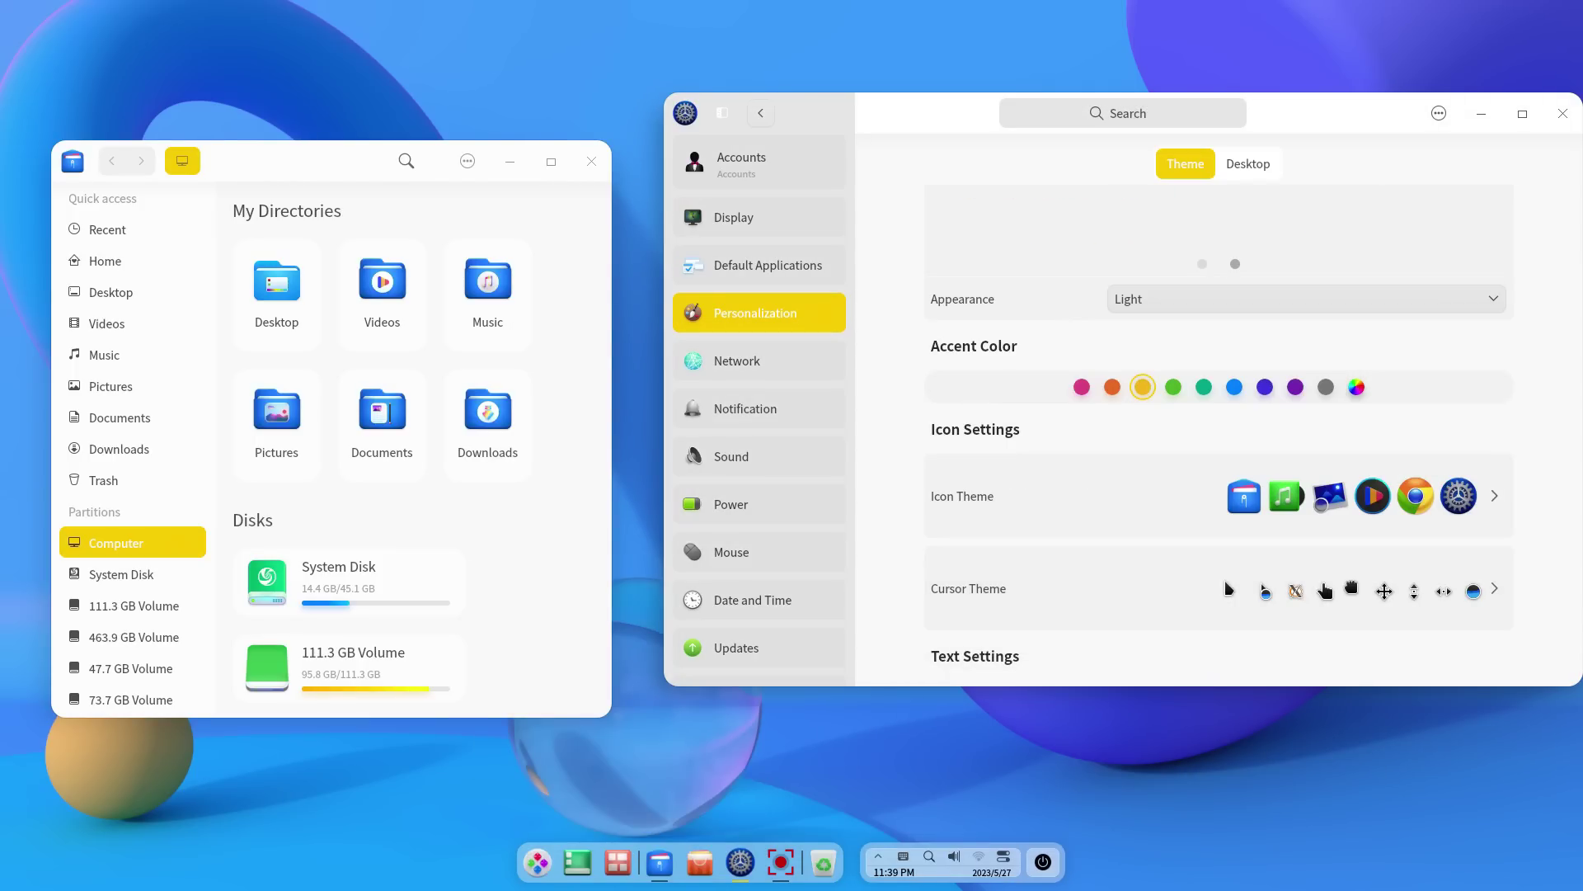
Look through the cursor theme list and cancel, keeping bloom
scroll(1109, 588, down, 3)
click(1109, 394)
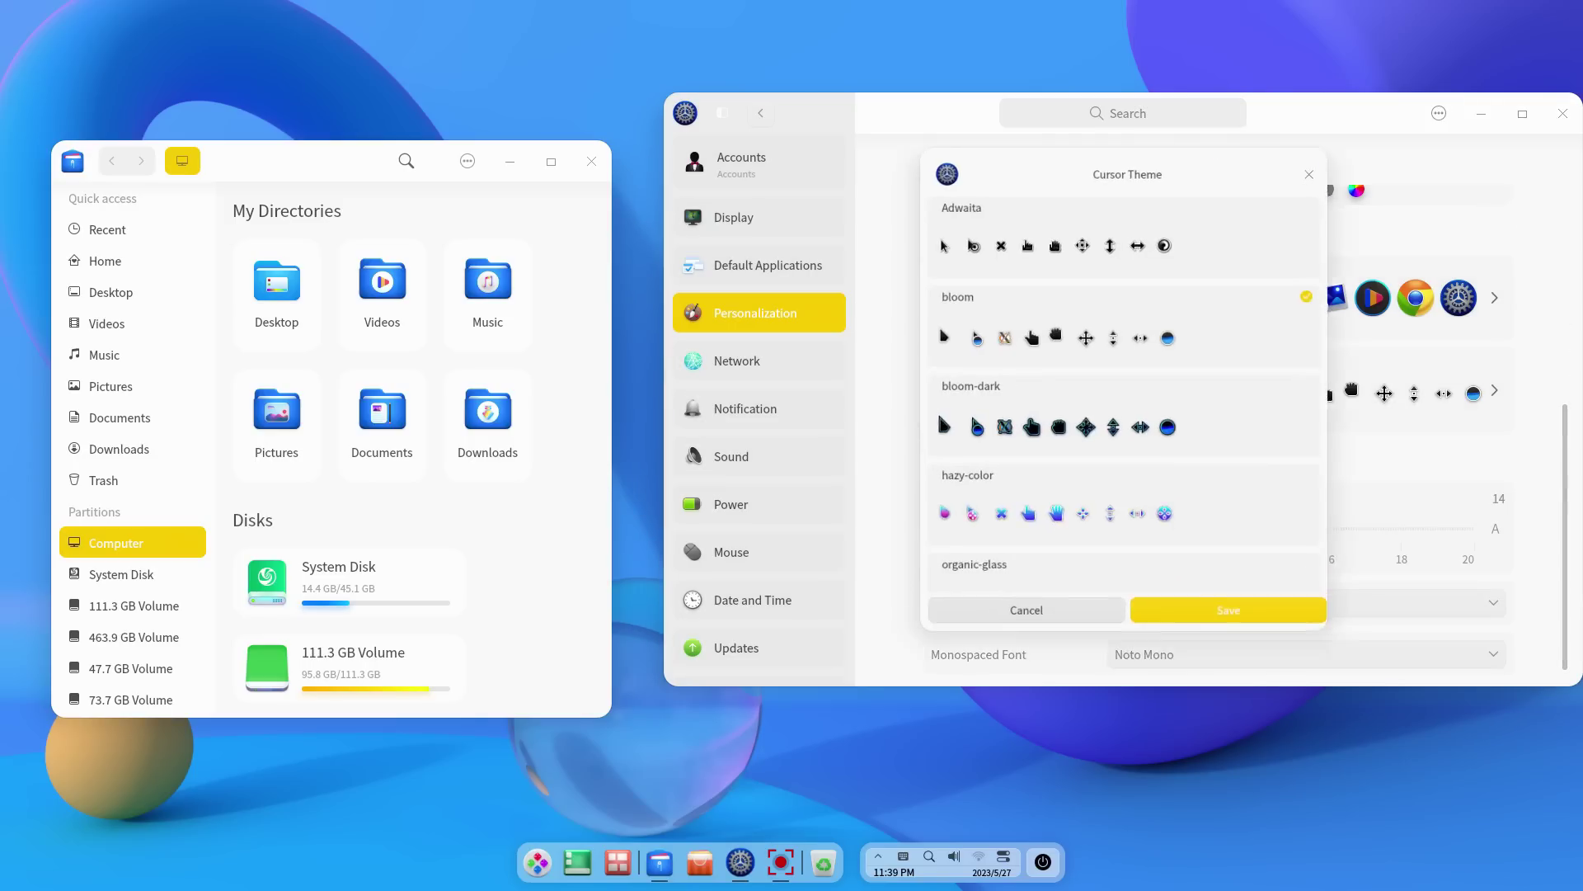
scroll(1067, 413, down, 3)
scroll(1097, 512, up, 3)
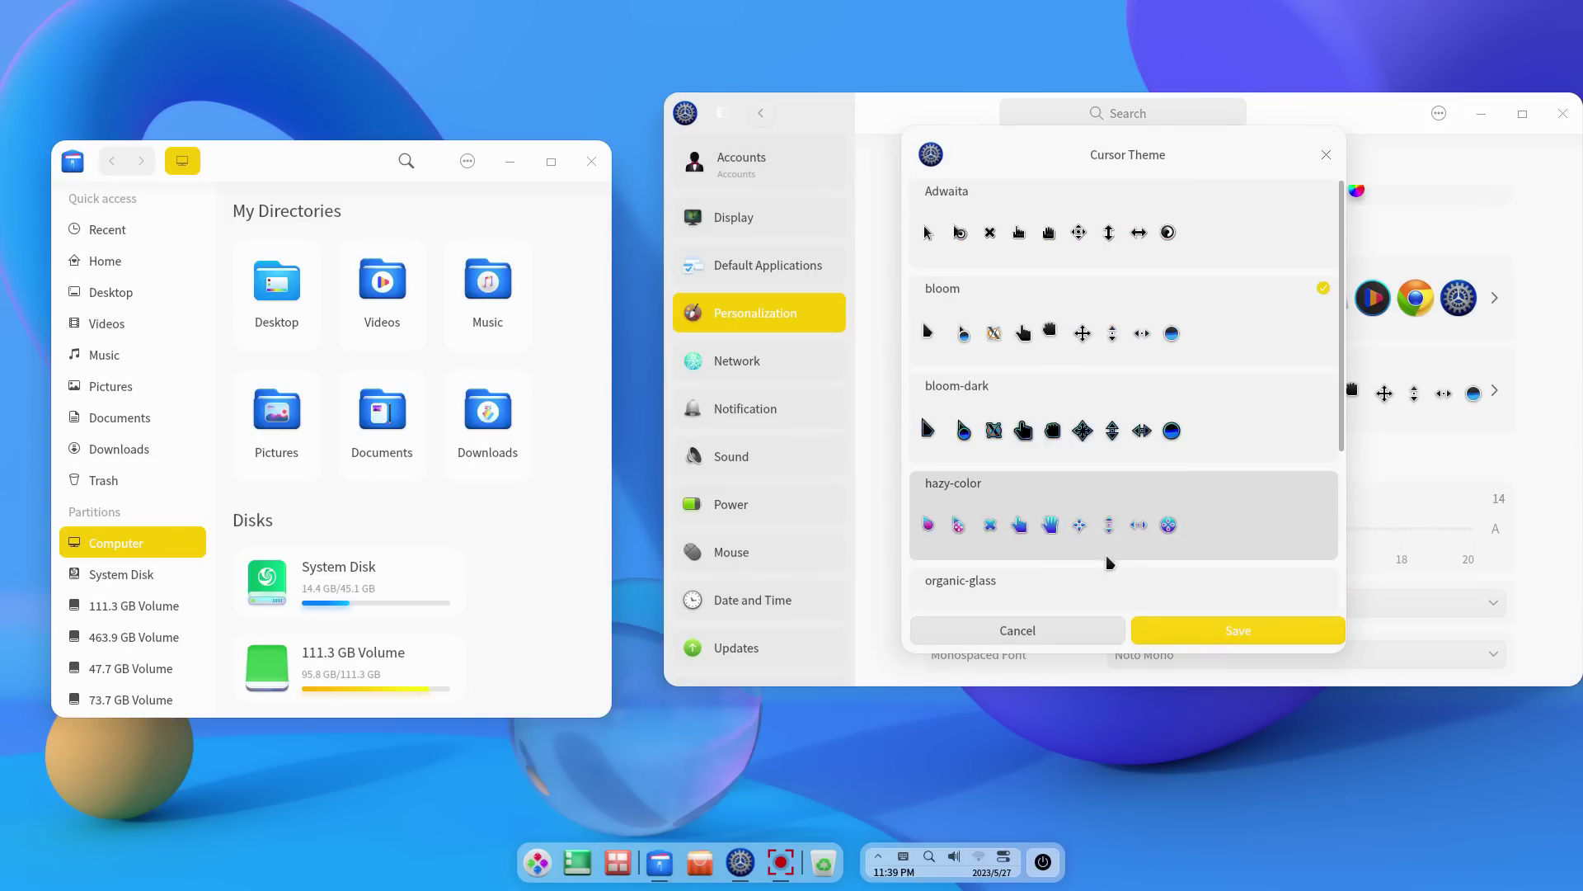
click(1062, 627)
scroll(1219, 412, down, 1)
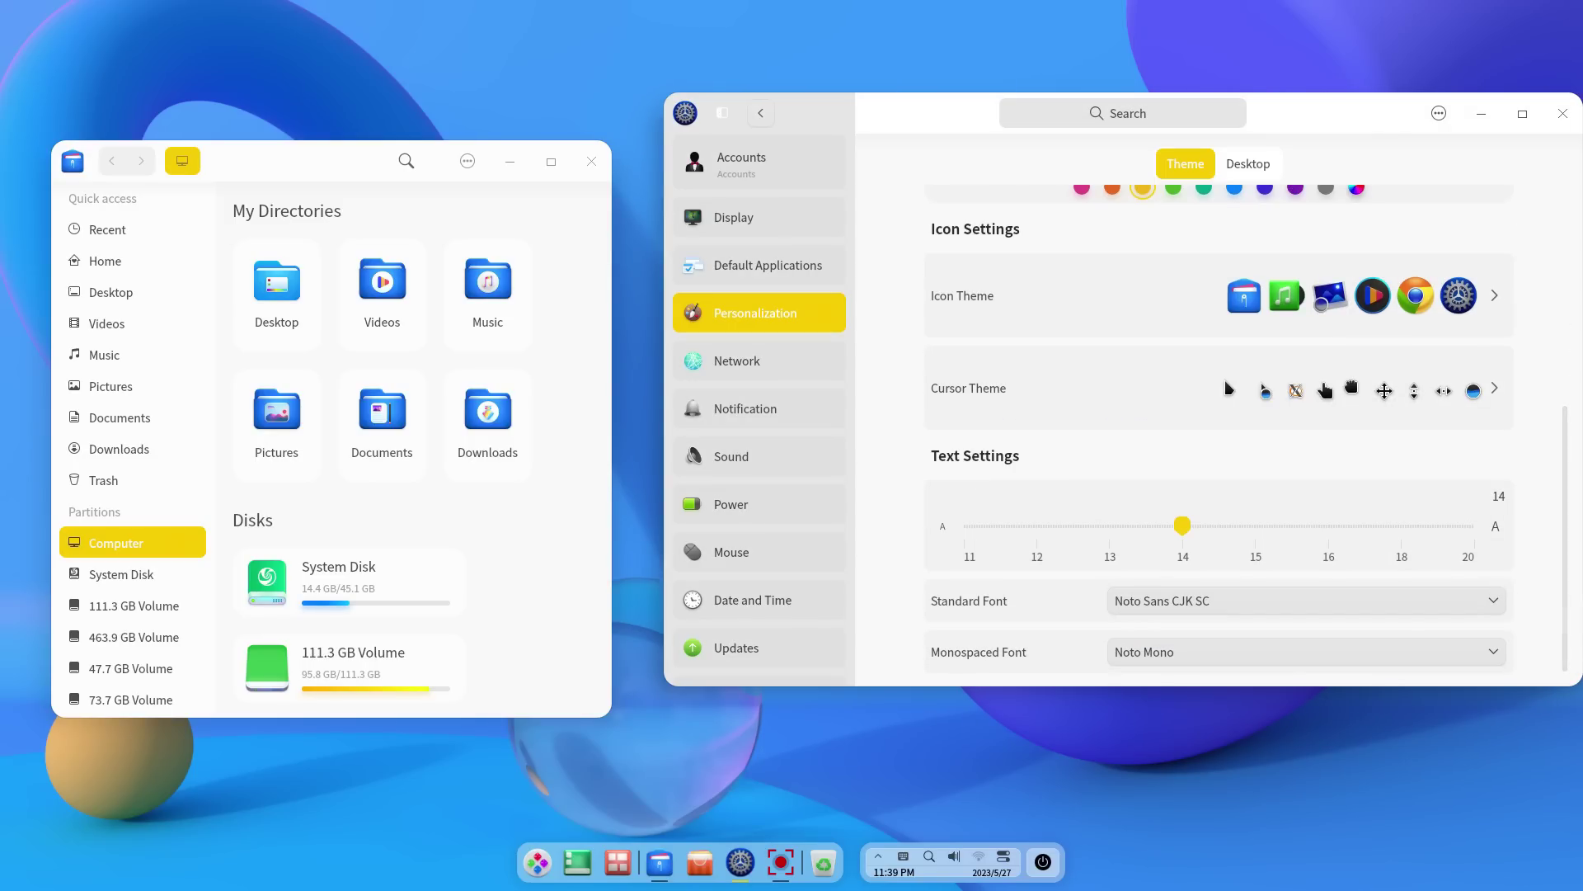
On the Desktop tab, try Efficient dock mode, then return to Fashion mode
click(1247, 163)
click(1097, 251)
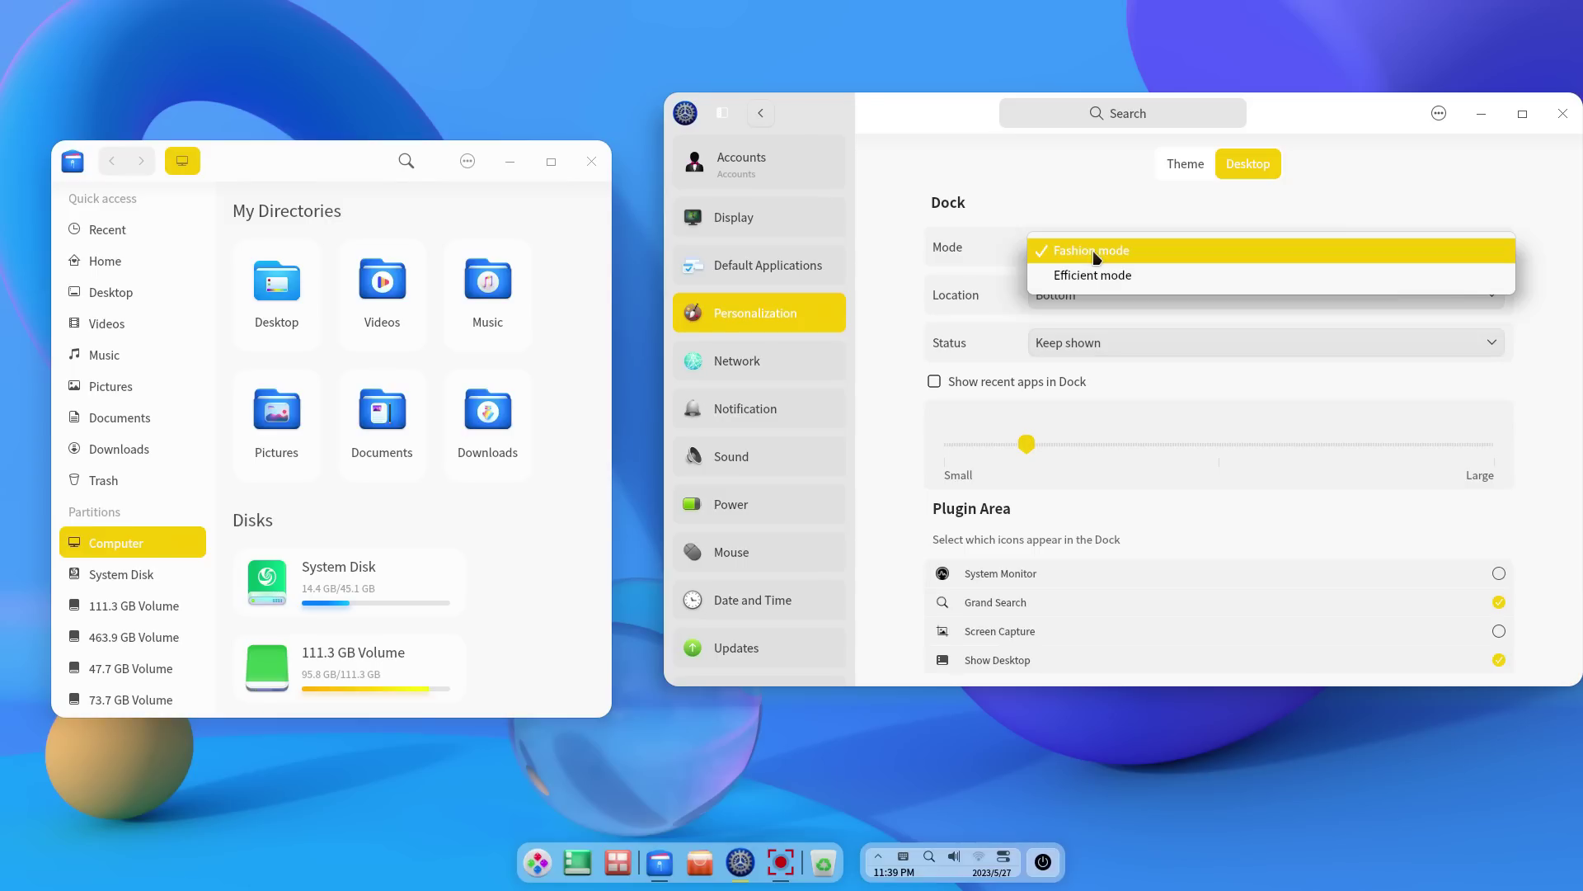
click(1086, 212)
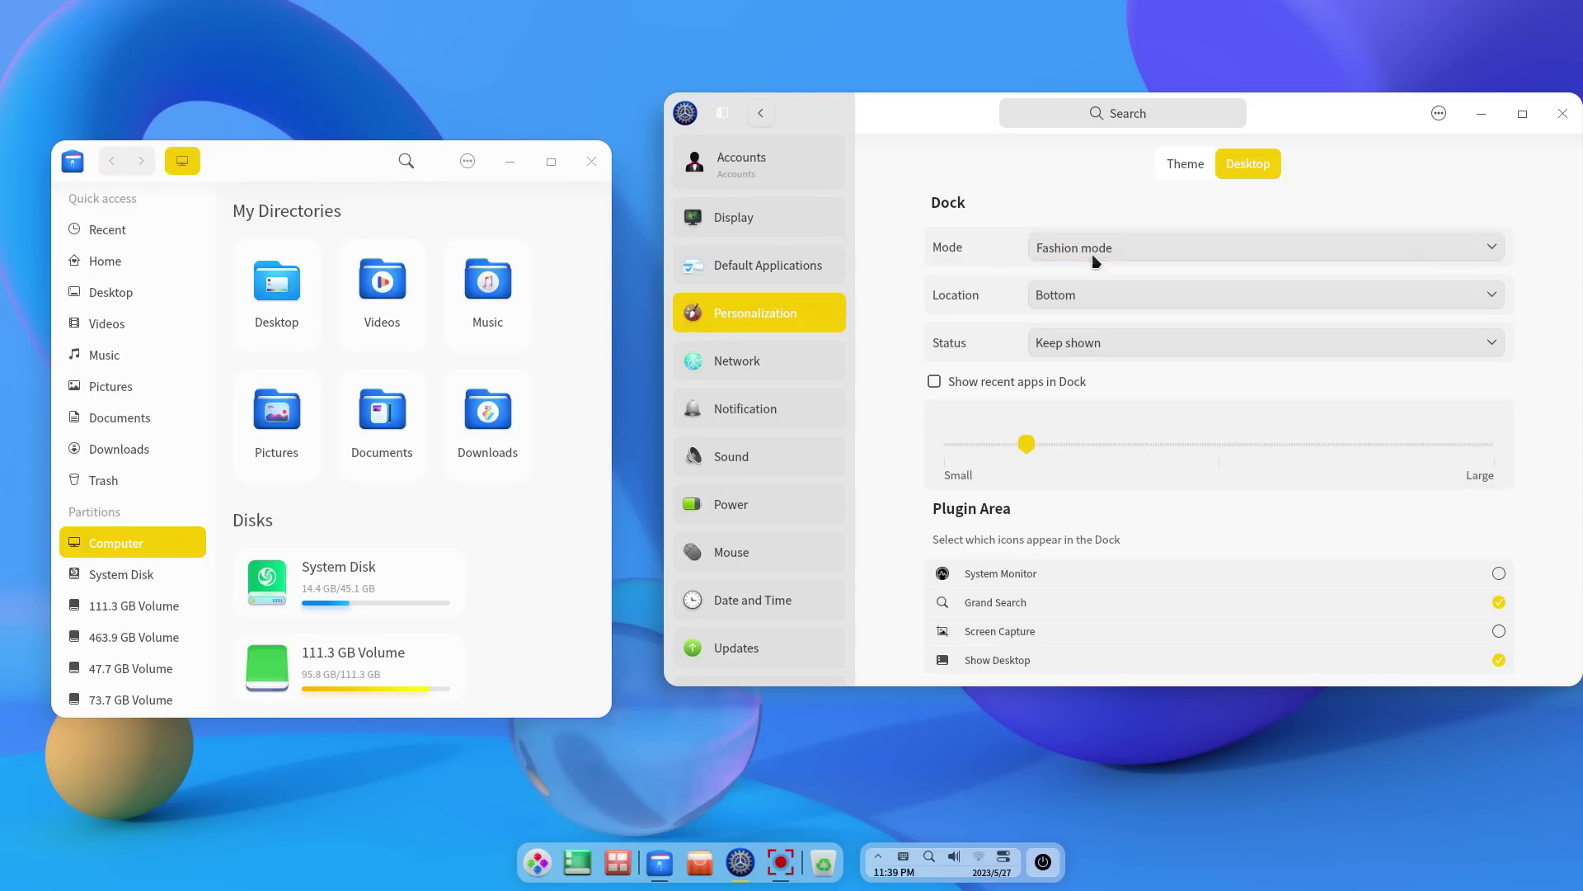
key(space)
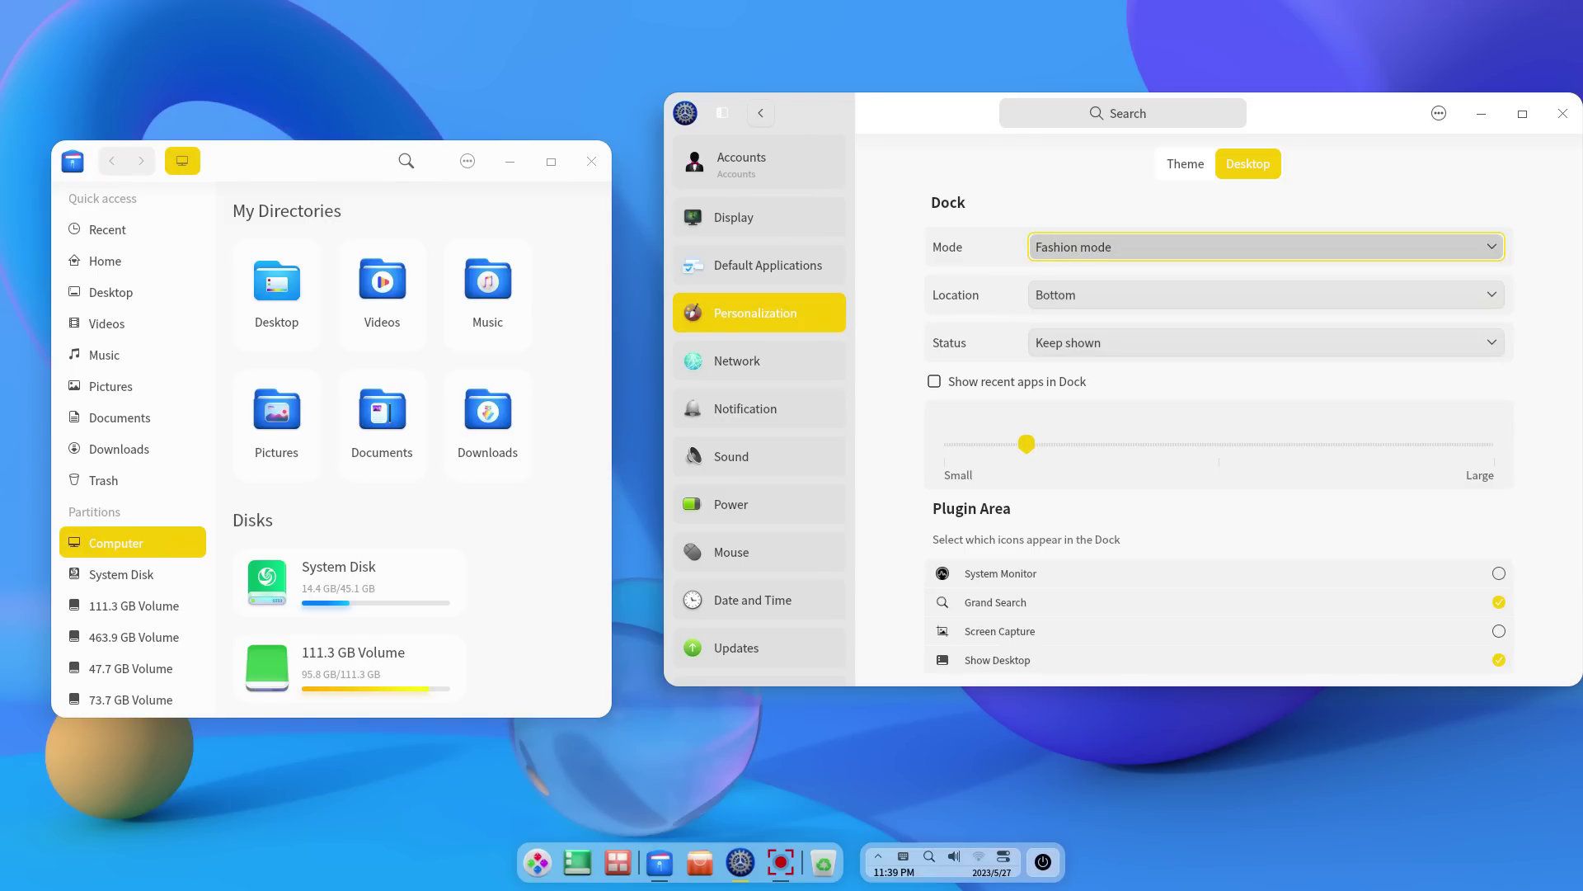
key(Down)
key(Return)
key(super)
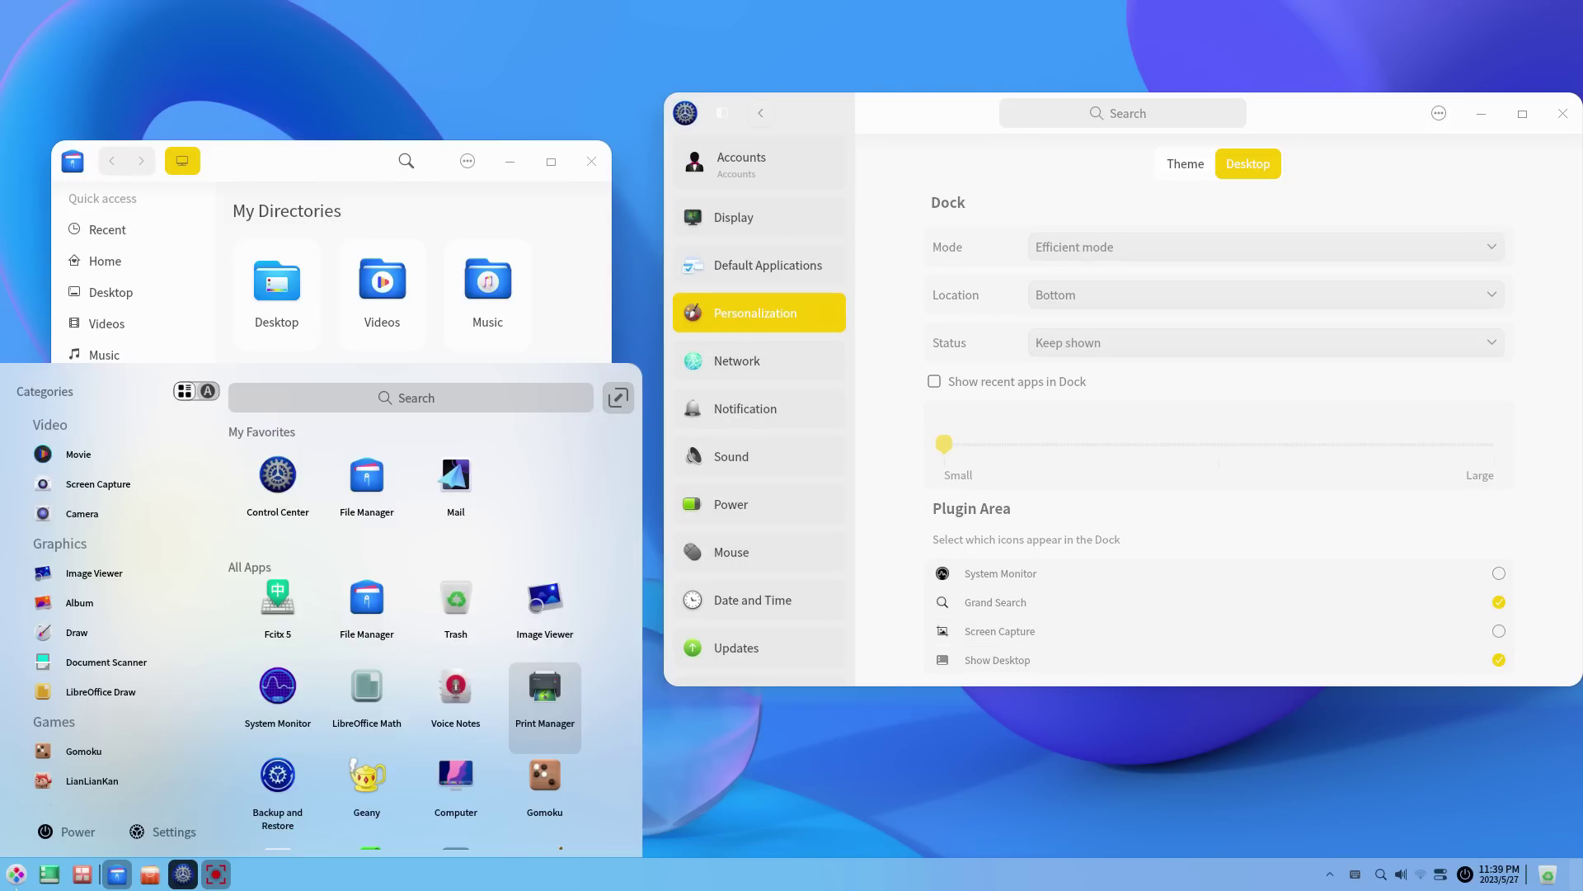
key(super)
key(super)
key(super)
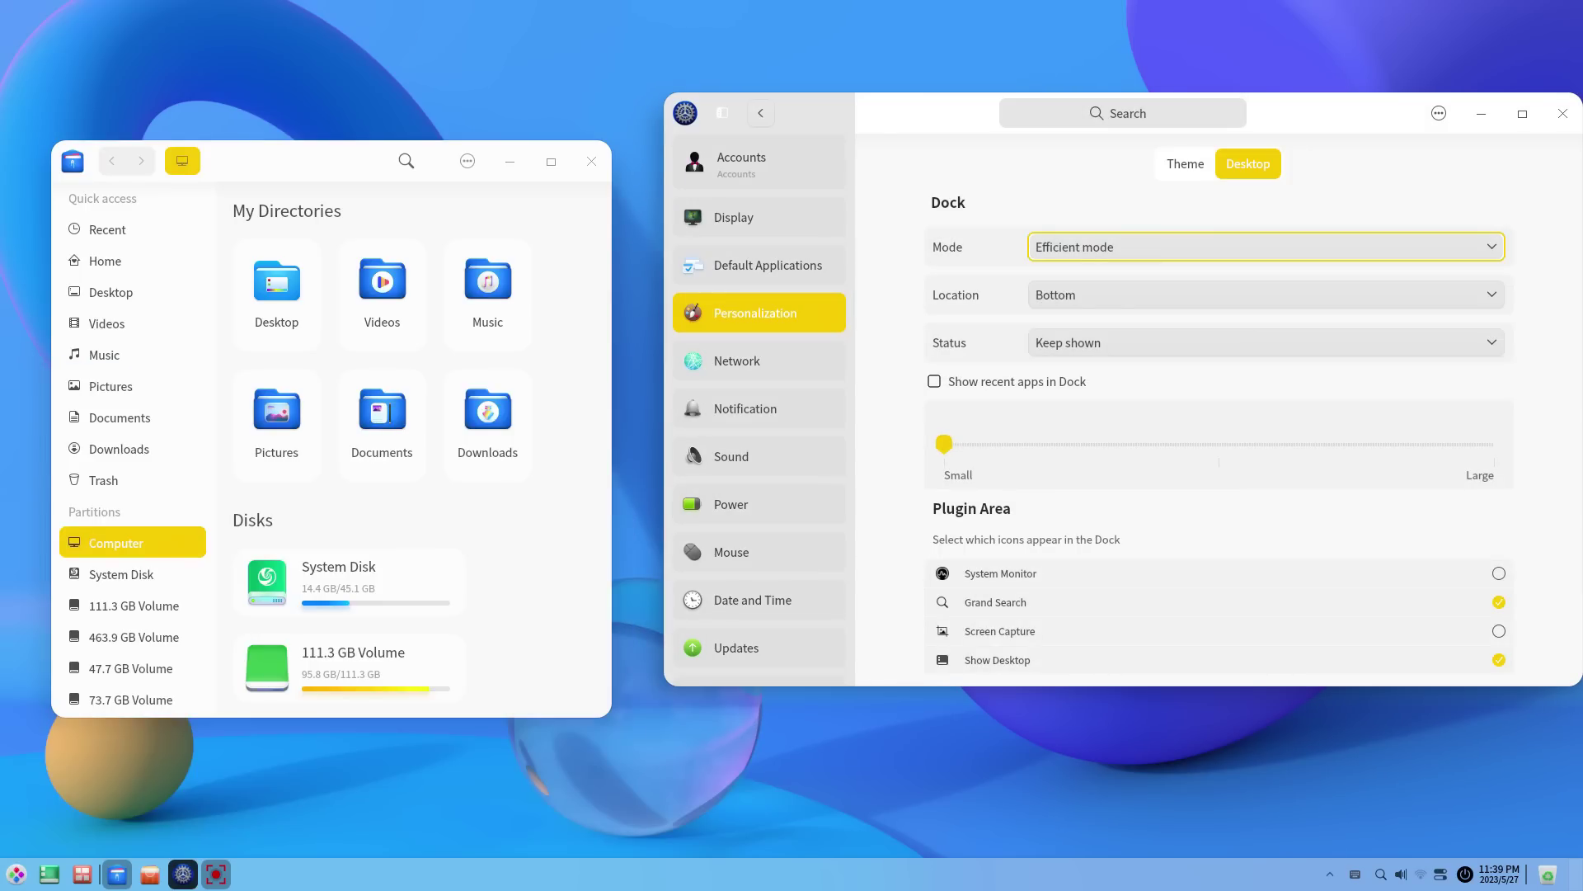
key(space)
click(1153, 233)
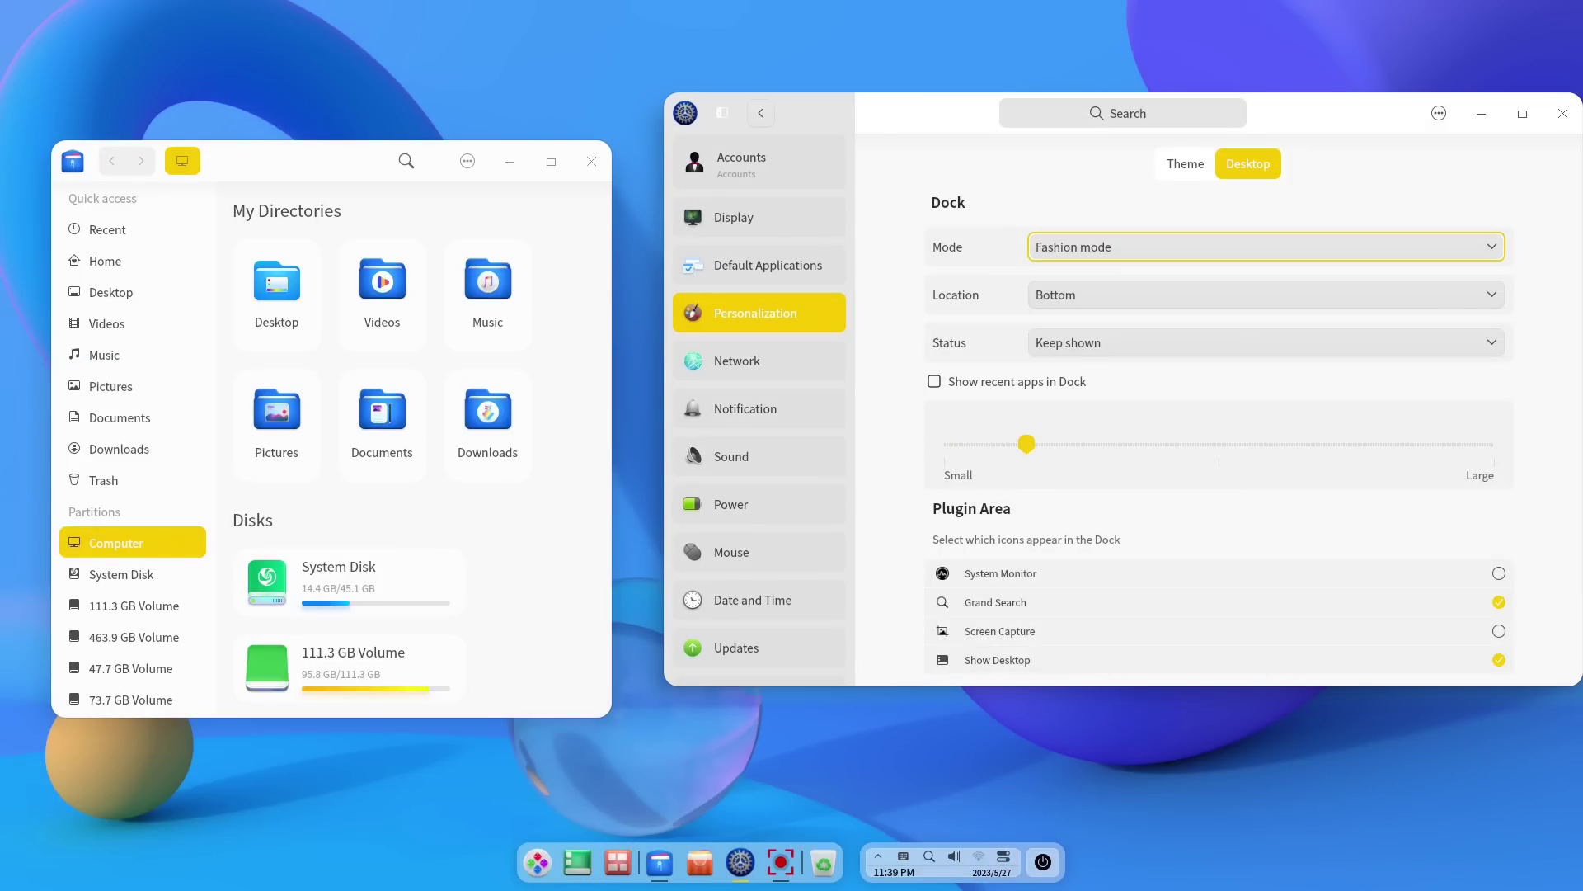
Move the dock left, then right, then back to bottom, keeping it always shown
click(1113, 288)
click(1105, 322)
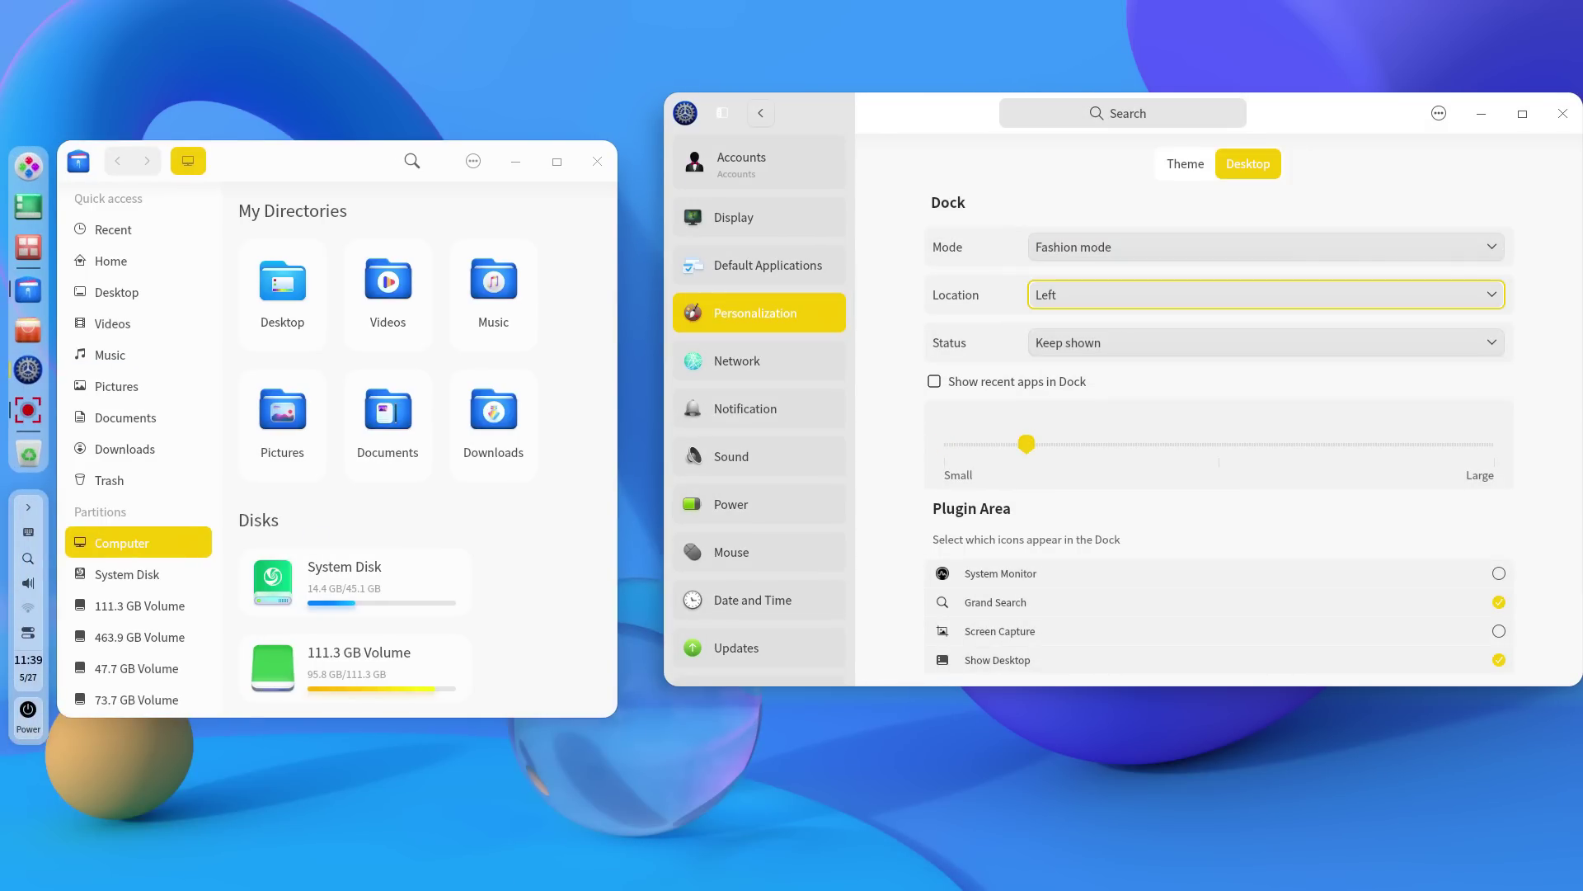
click(1154, 295)
click(1155, 322)
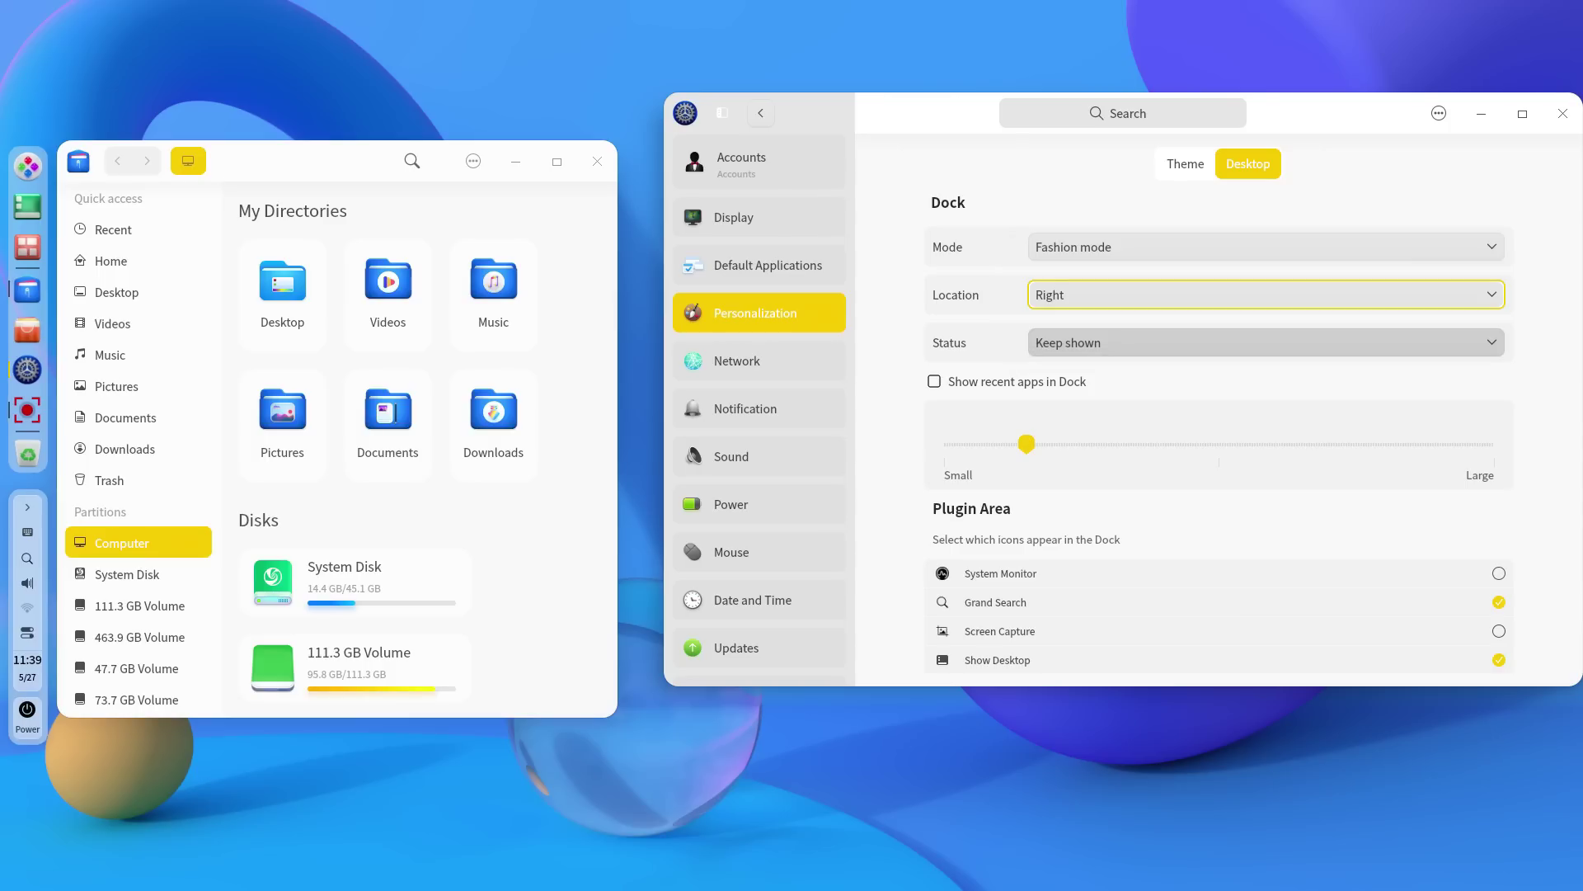
click(1204, 295)
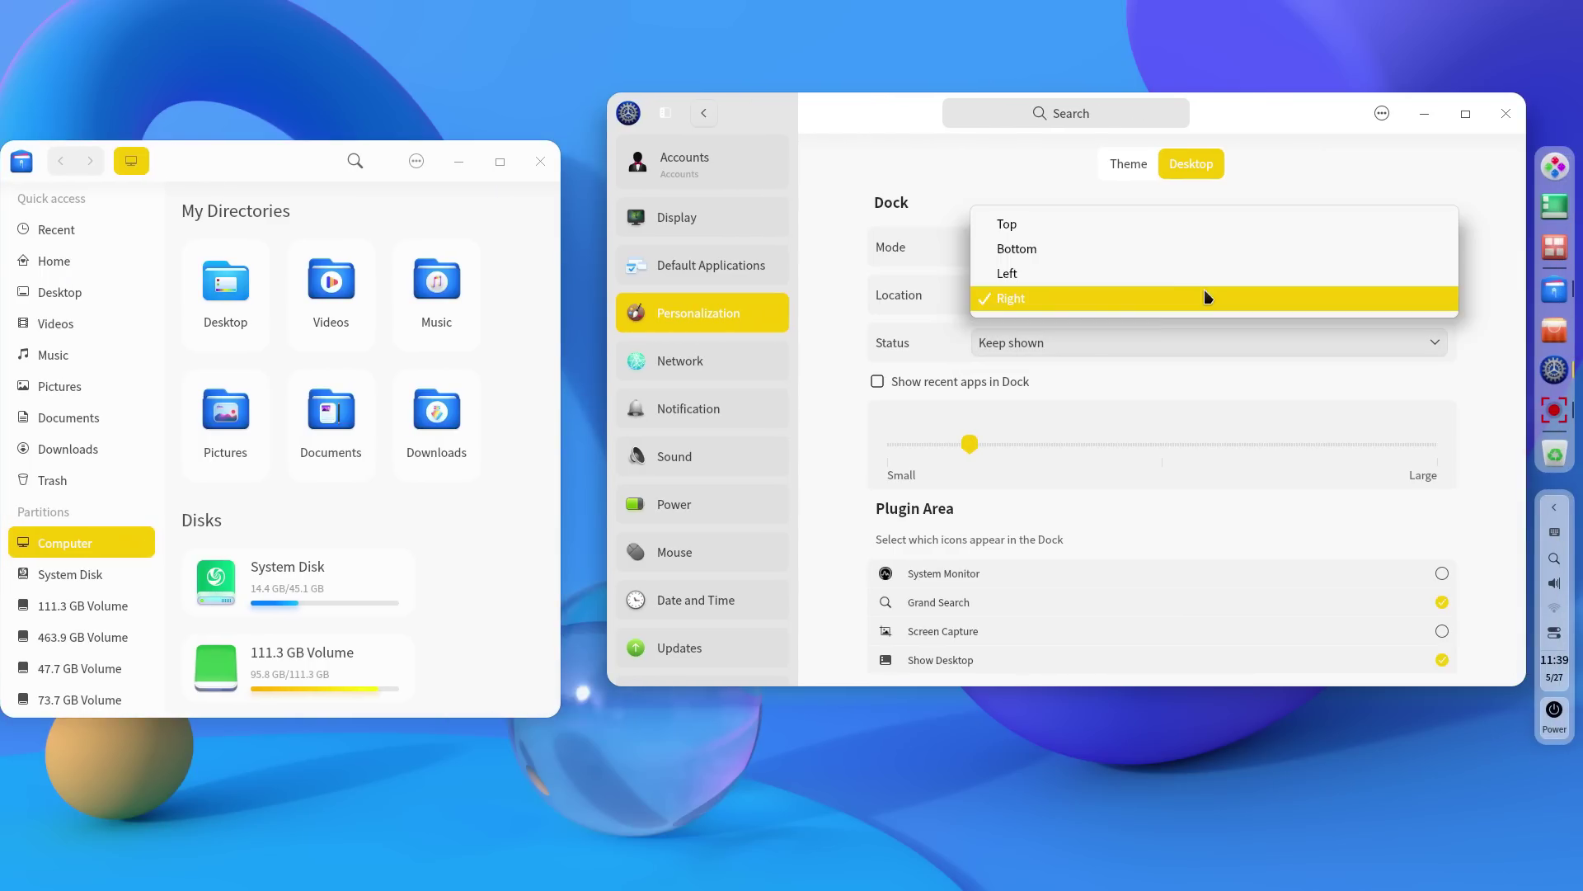
click(1087, 244)
click(1154, 343)
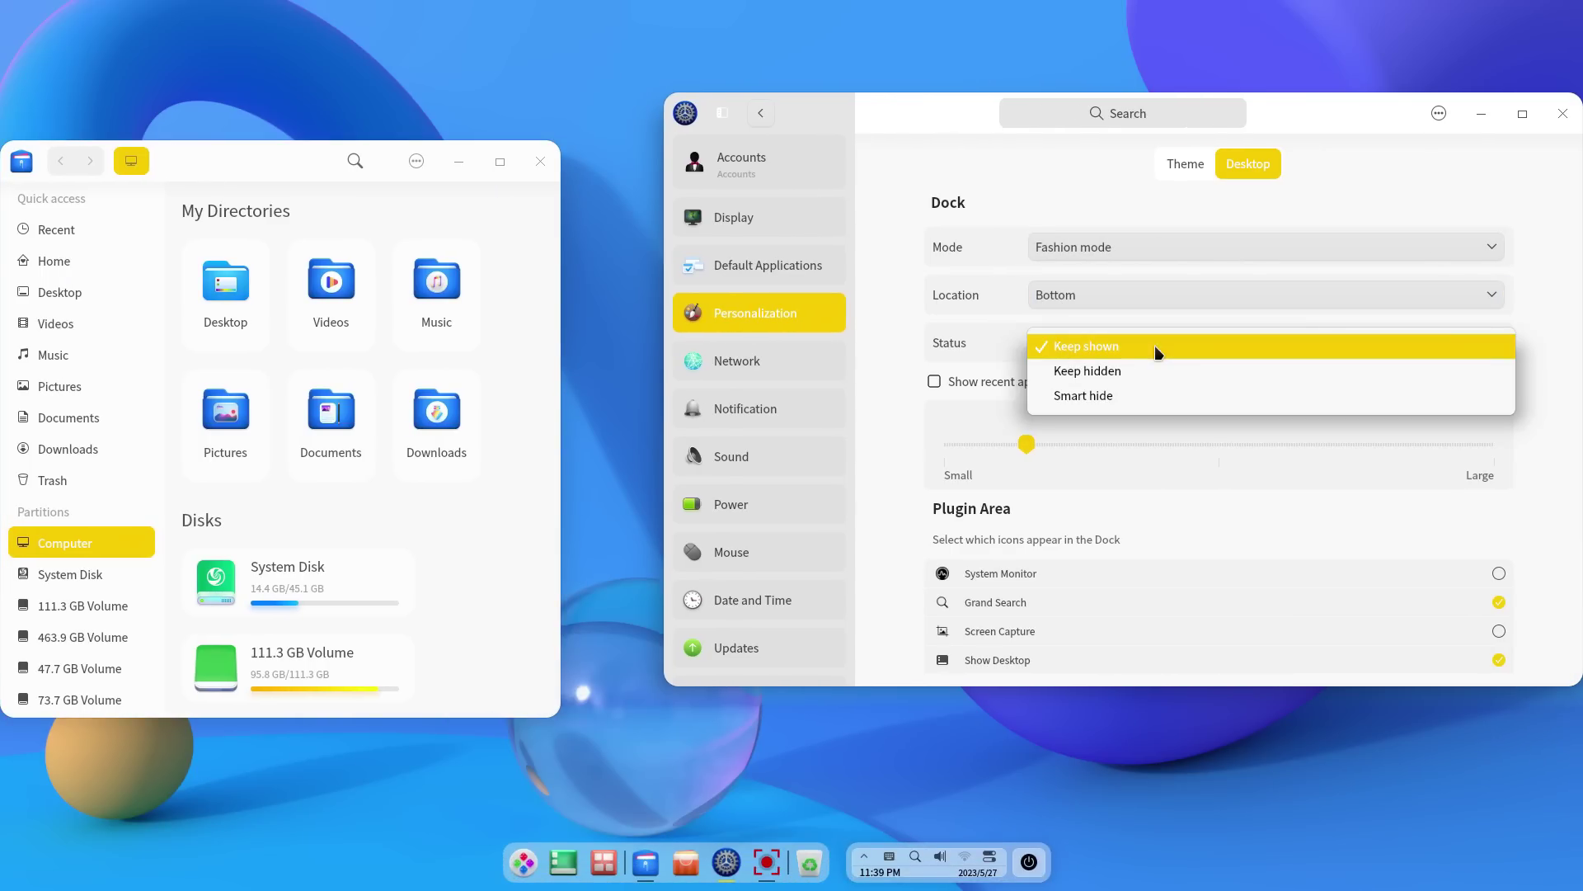
click(1154, 345)
mouse_move(1027, 444)
mouse_down()
mouse_move(1226, 444)
mouse_move(1027, 444)
mouse_up()
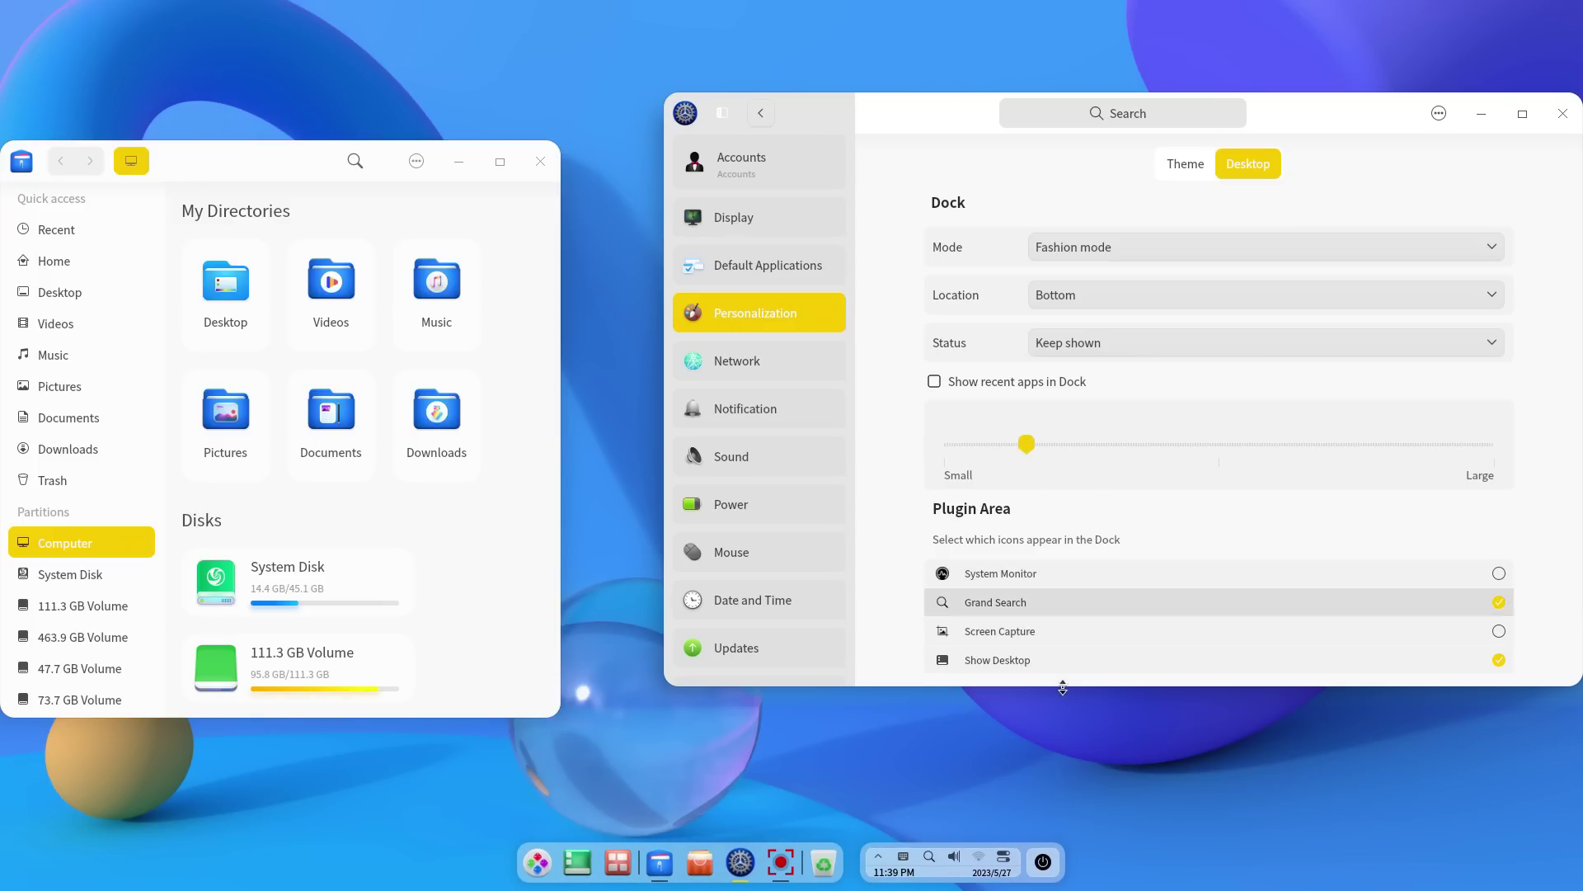
Add the System Monitor plugin to the dock, open its panel, then remove it
scroll(1064, 512, down, 3)
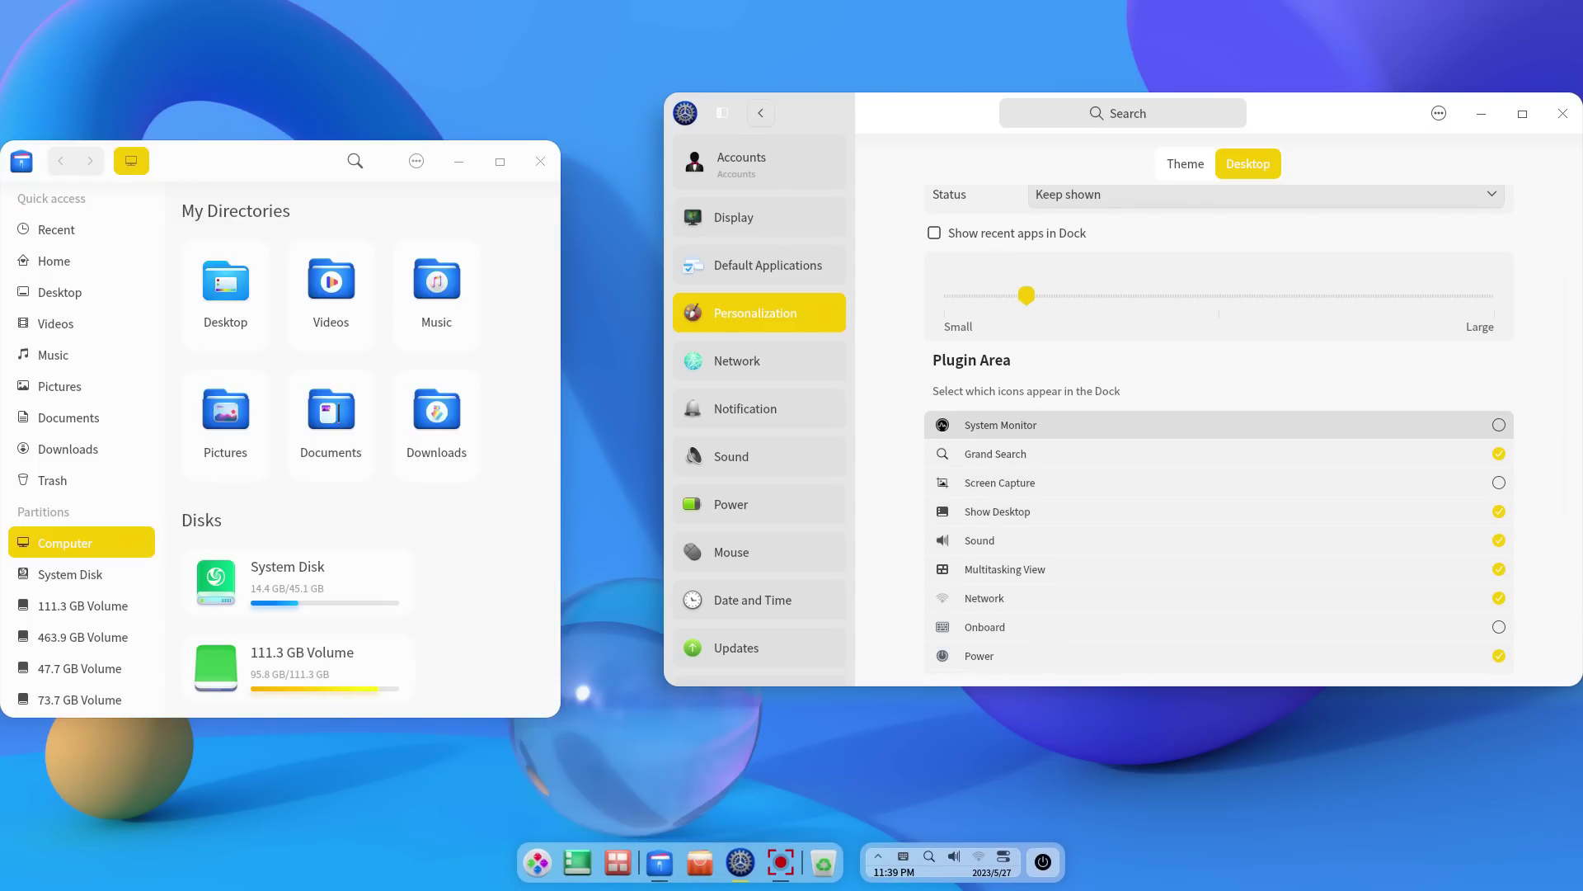
click(1498, 425)
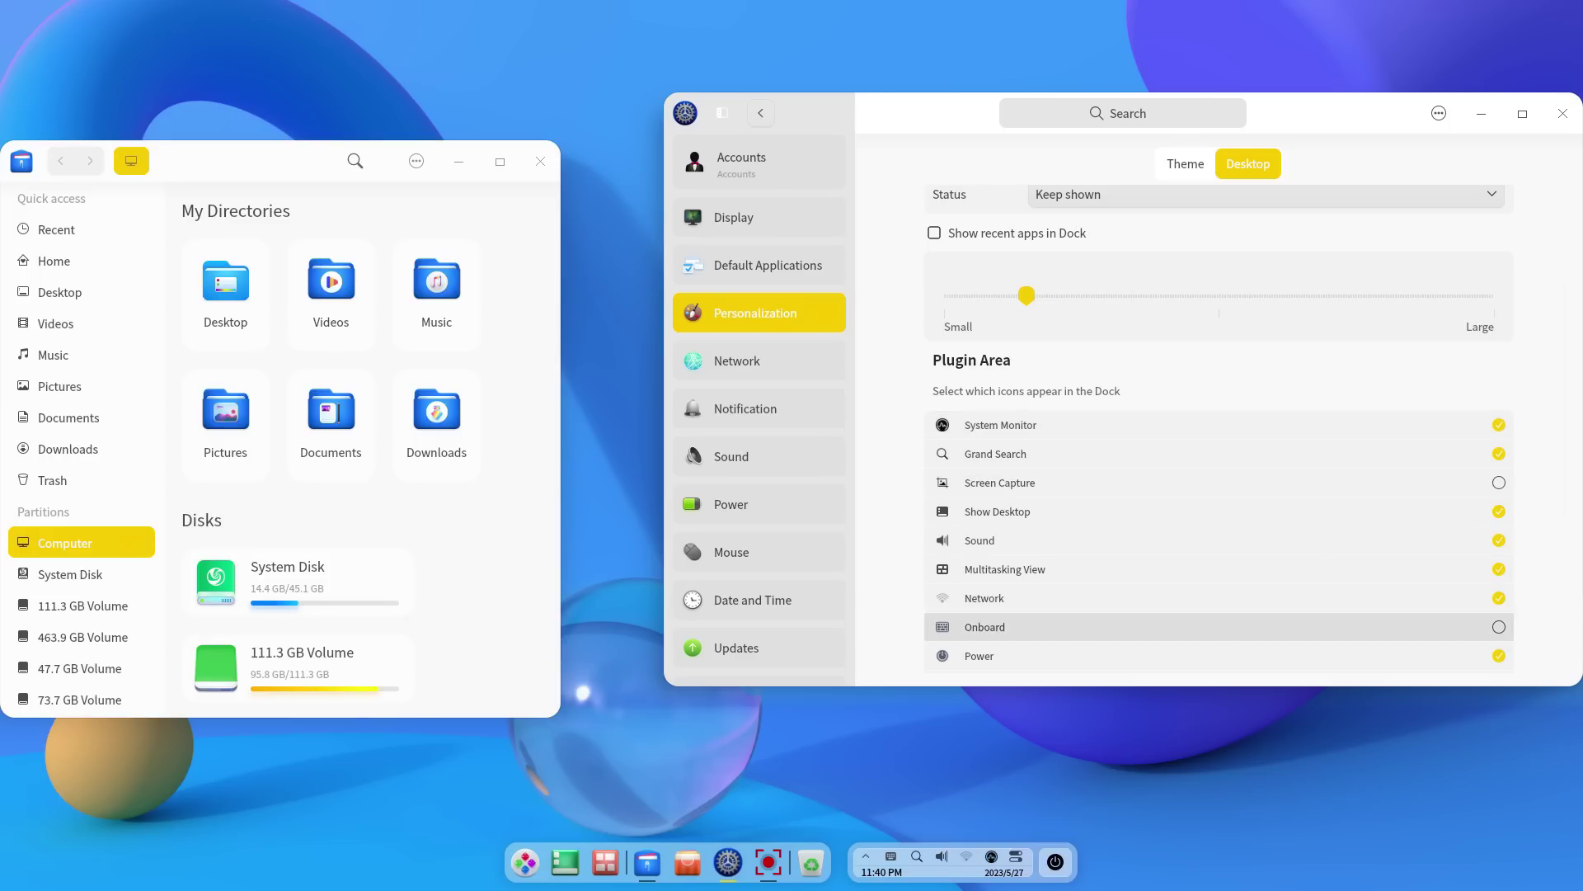
click(990, 856)
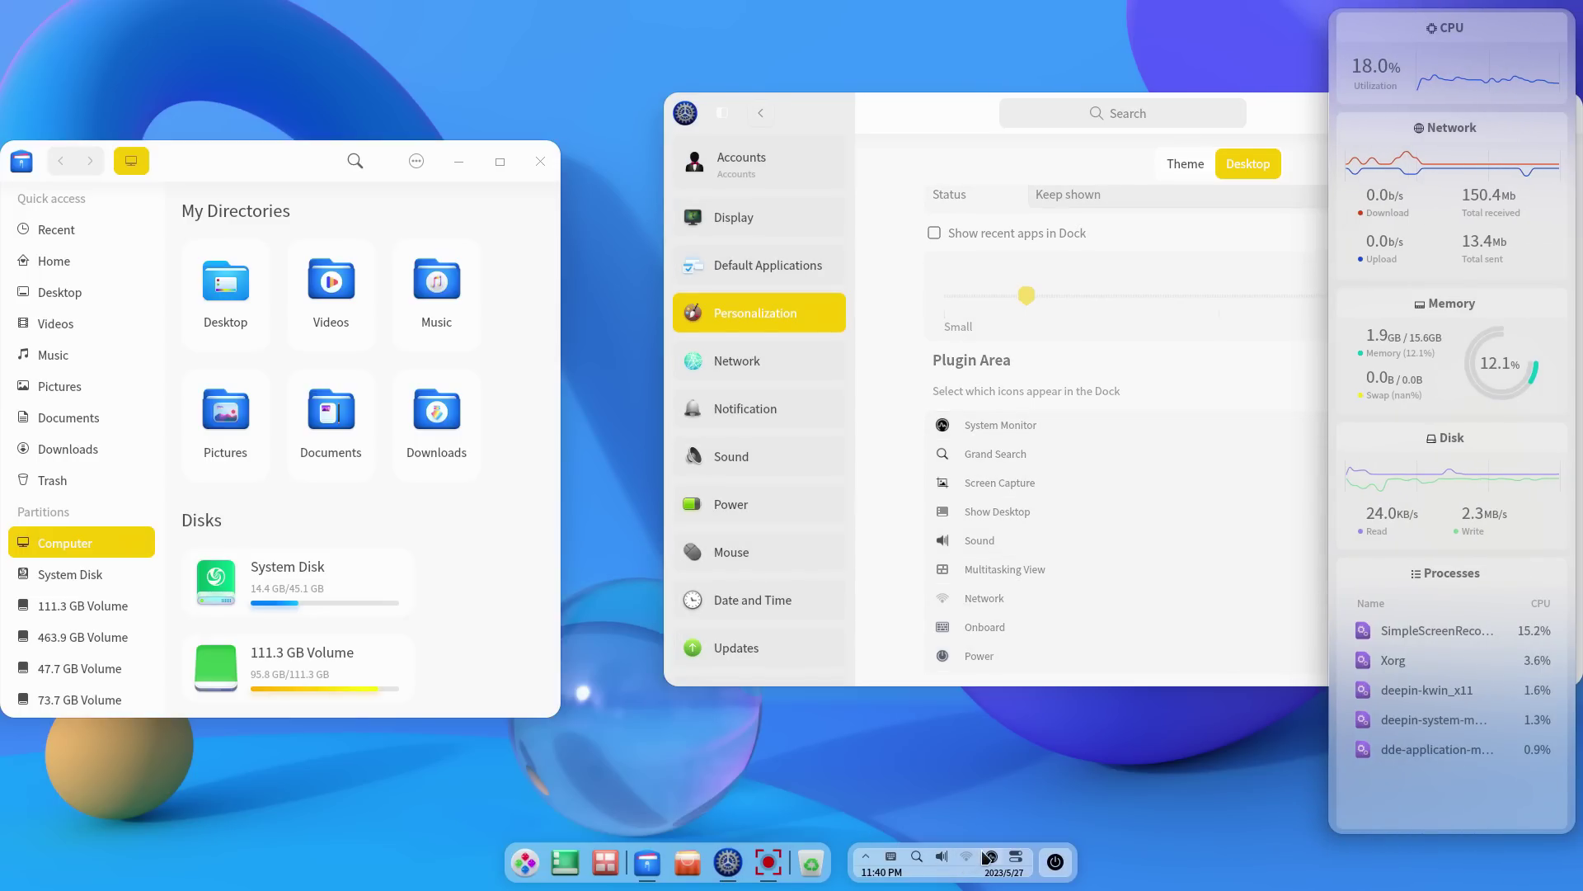
click(990, 857)
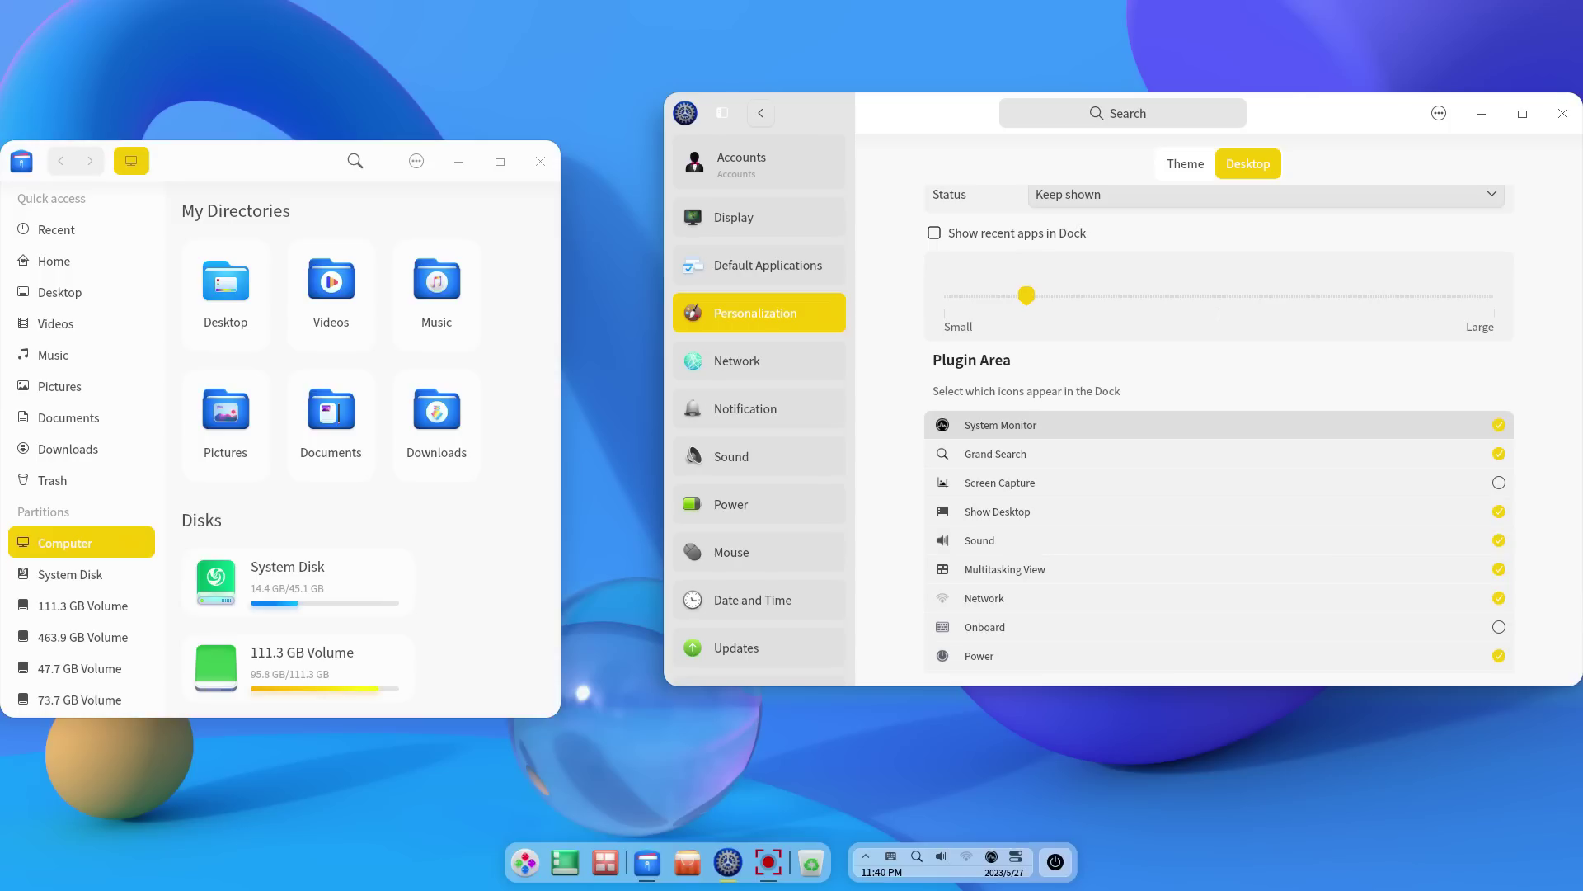
click(1498, 425)
Turn off Window Effect and open the Accounts page
scroll(1213, 425, down, 3)
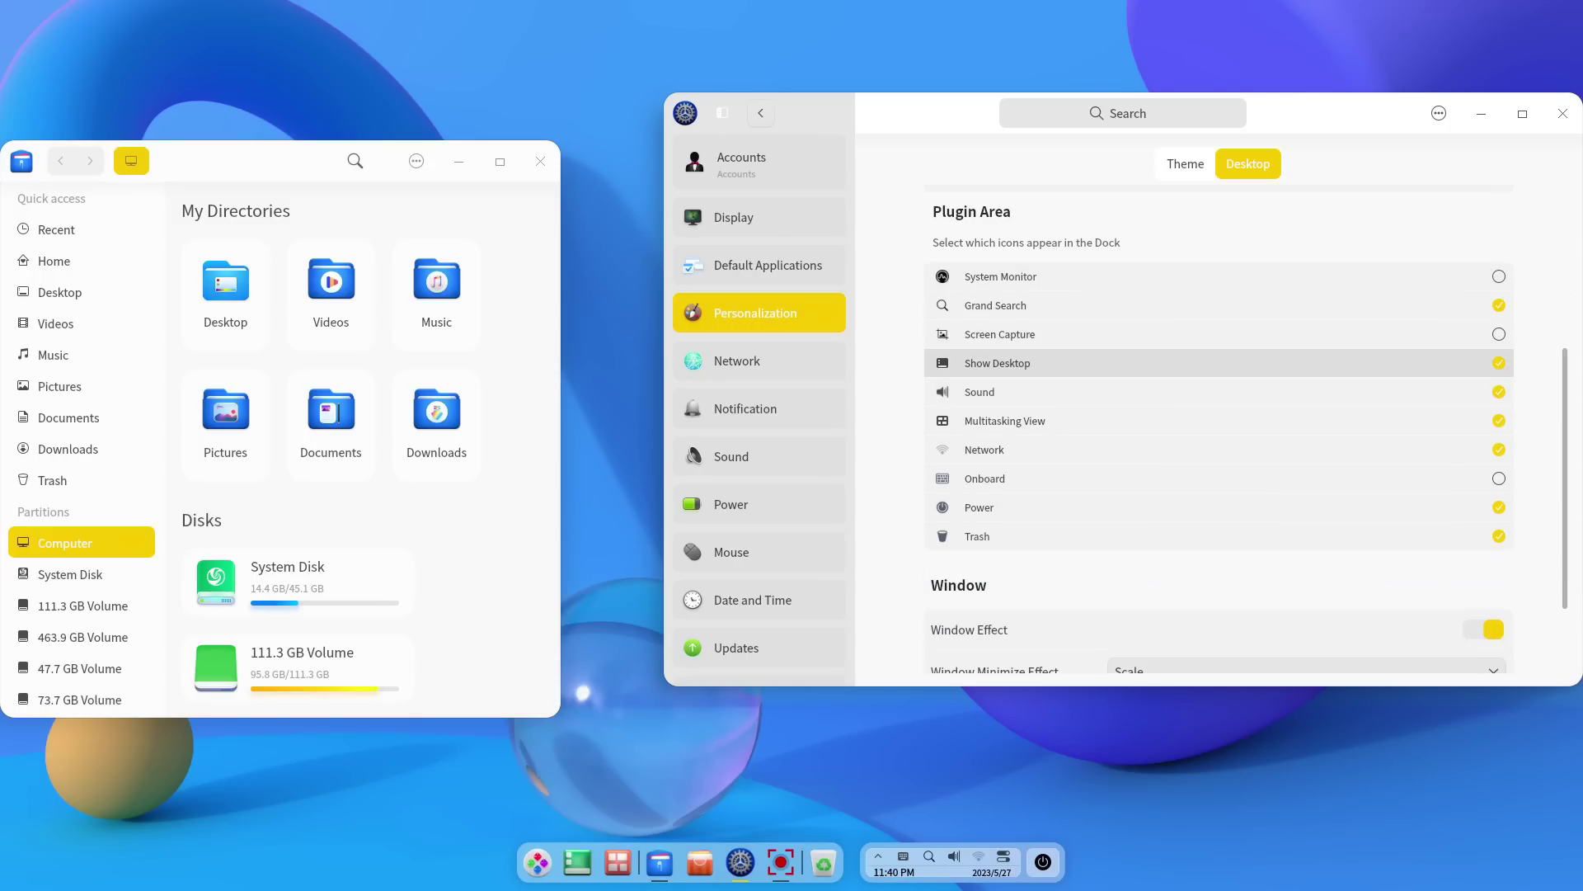
scroll(1213, 421, down, 2)
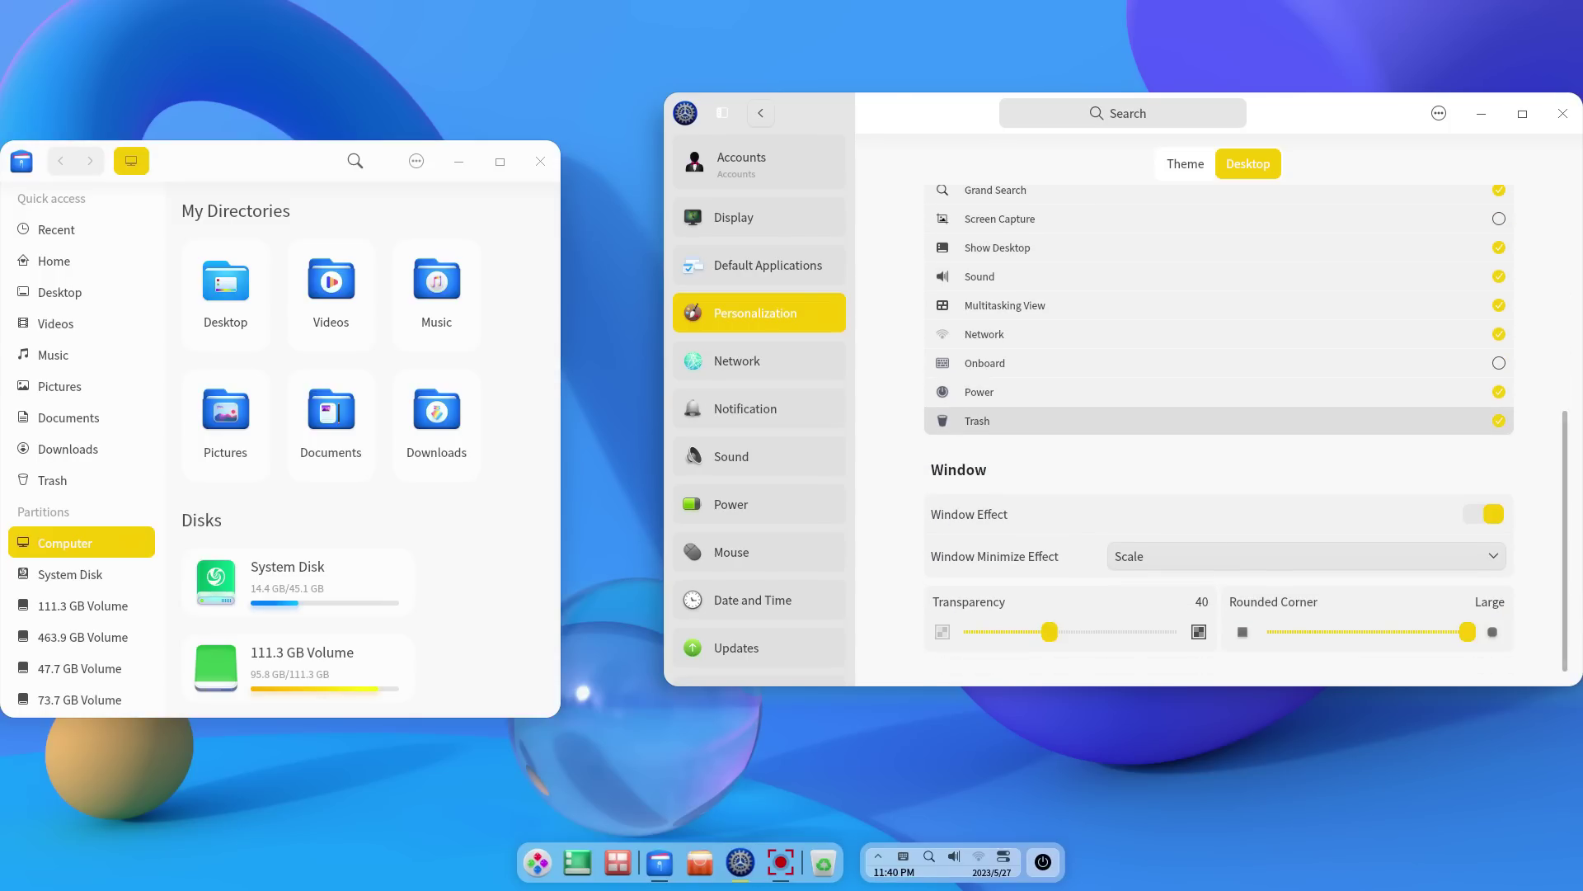
click(1493, 513)
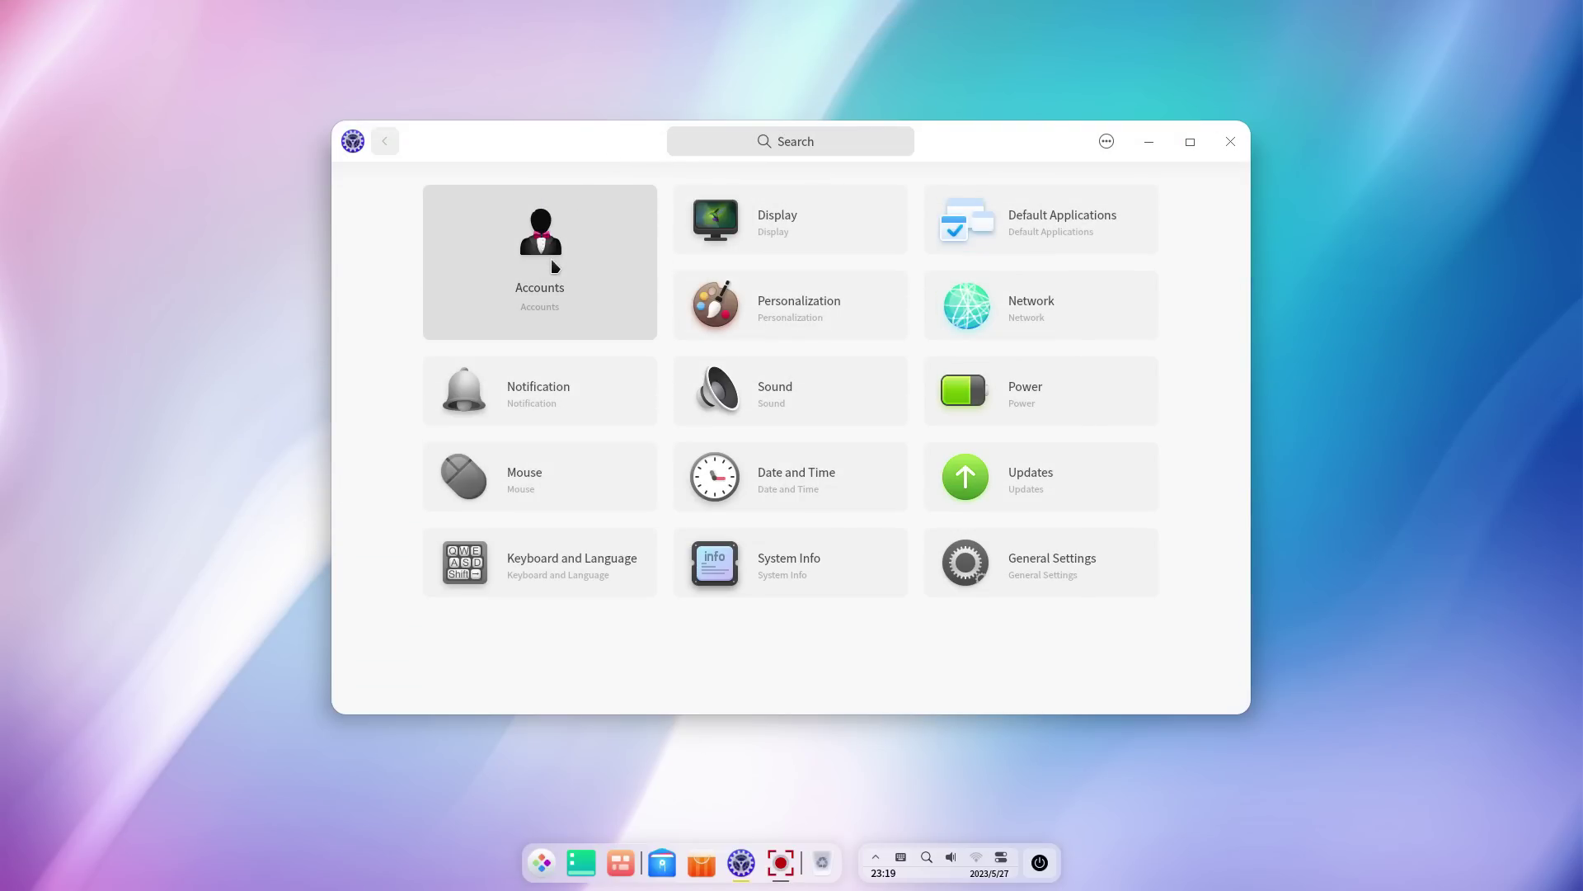
click(552, 267)
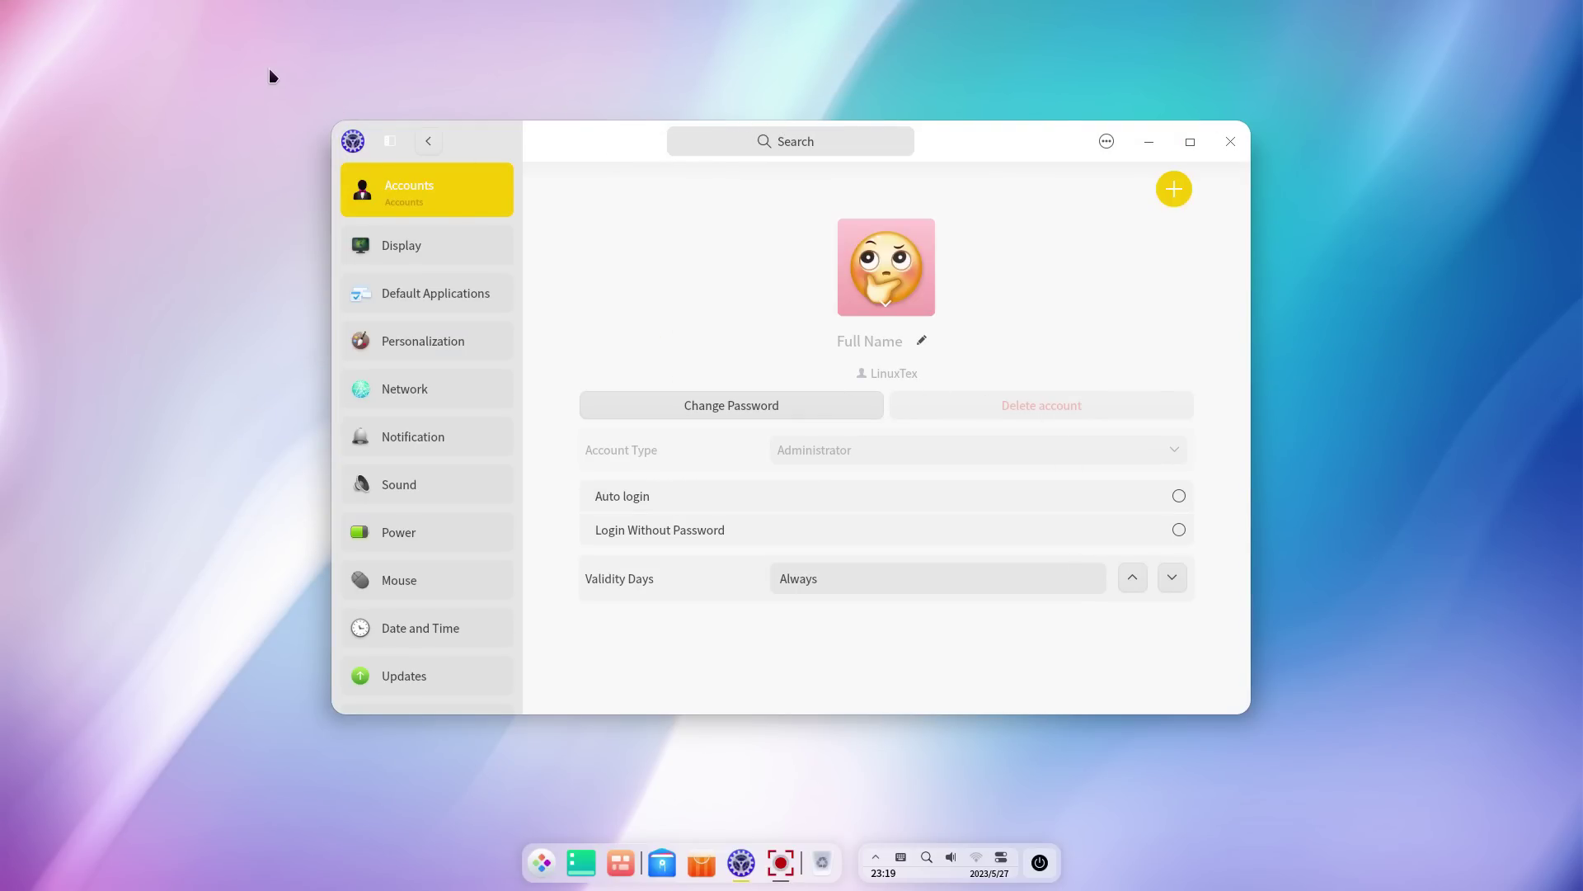
Open Display settings and keep the resolution at 1920×1080
click(432, 147)
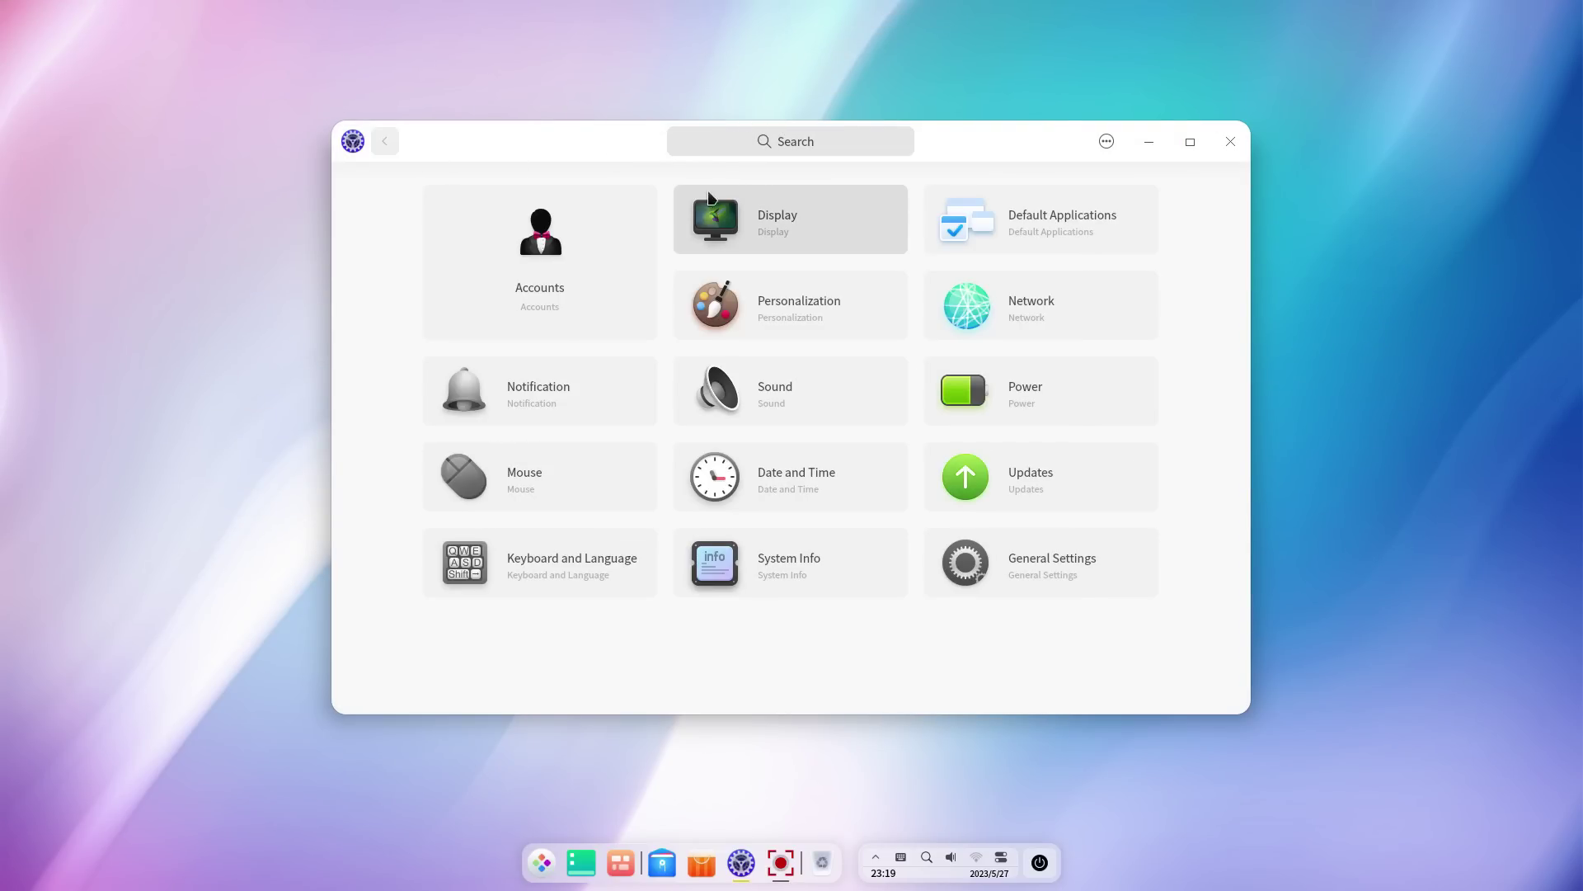
click(764, 199)
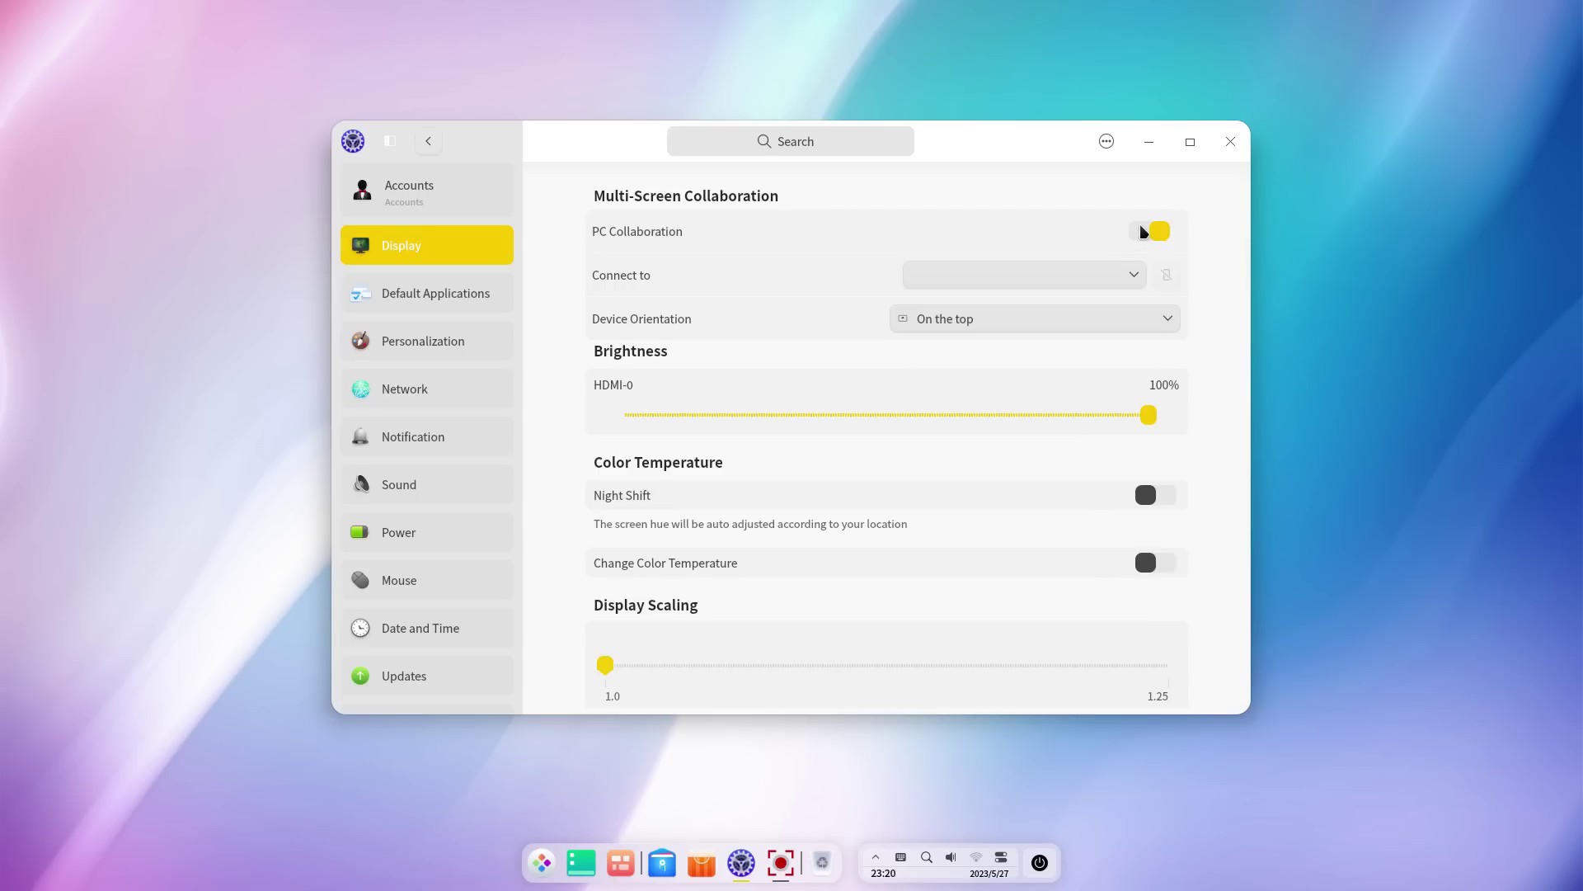
scroll(958, 279, down, 3)
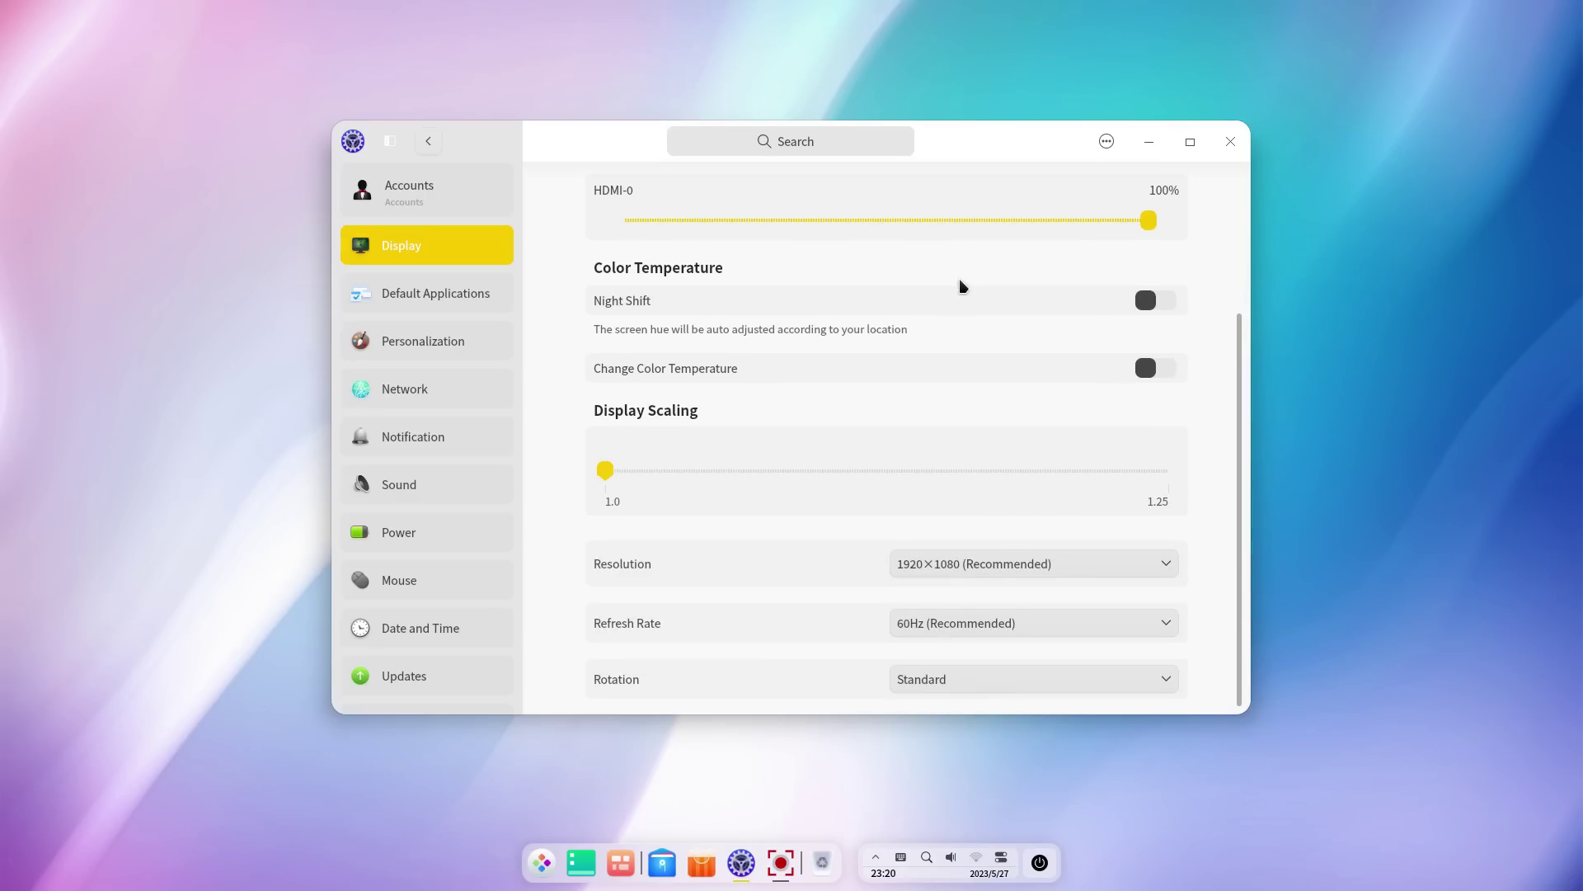
click(951, 561)
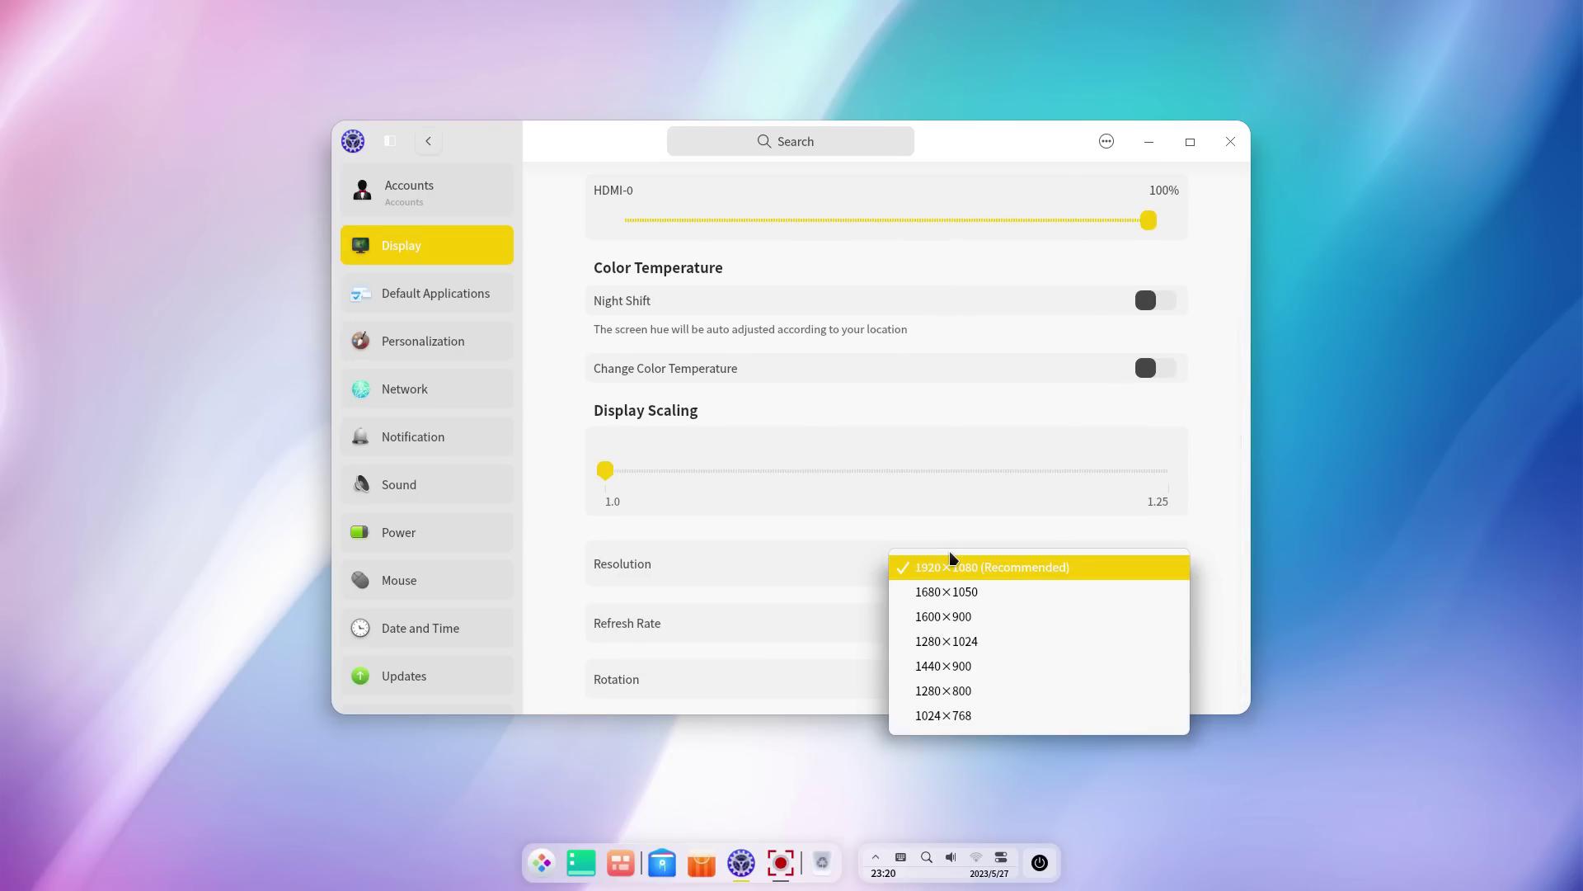
click(951, 564)
Browse default mail, text, music, video, picture and terminal apps, then go to Personalization
click(464, 305)
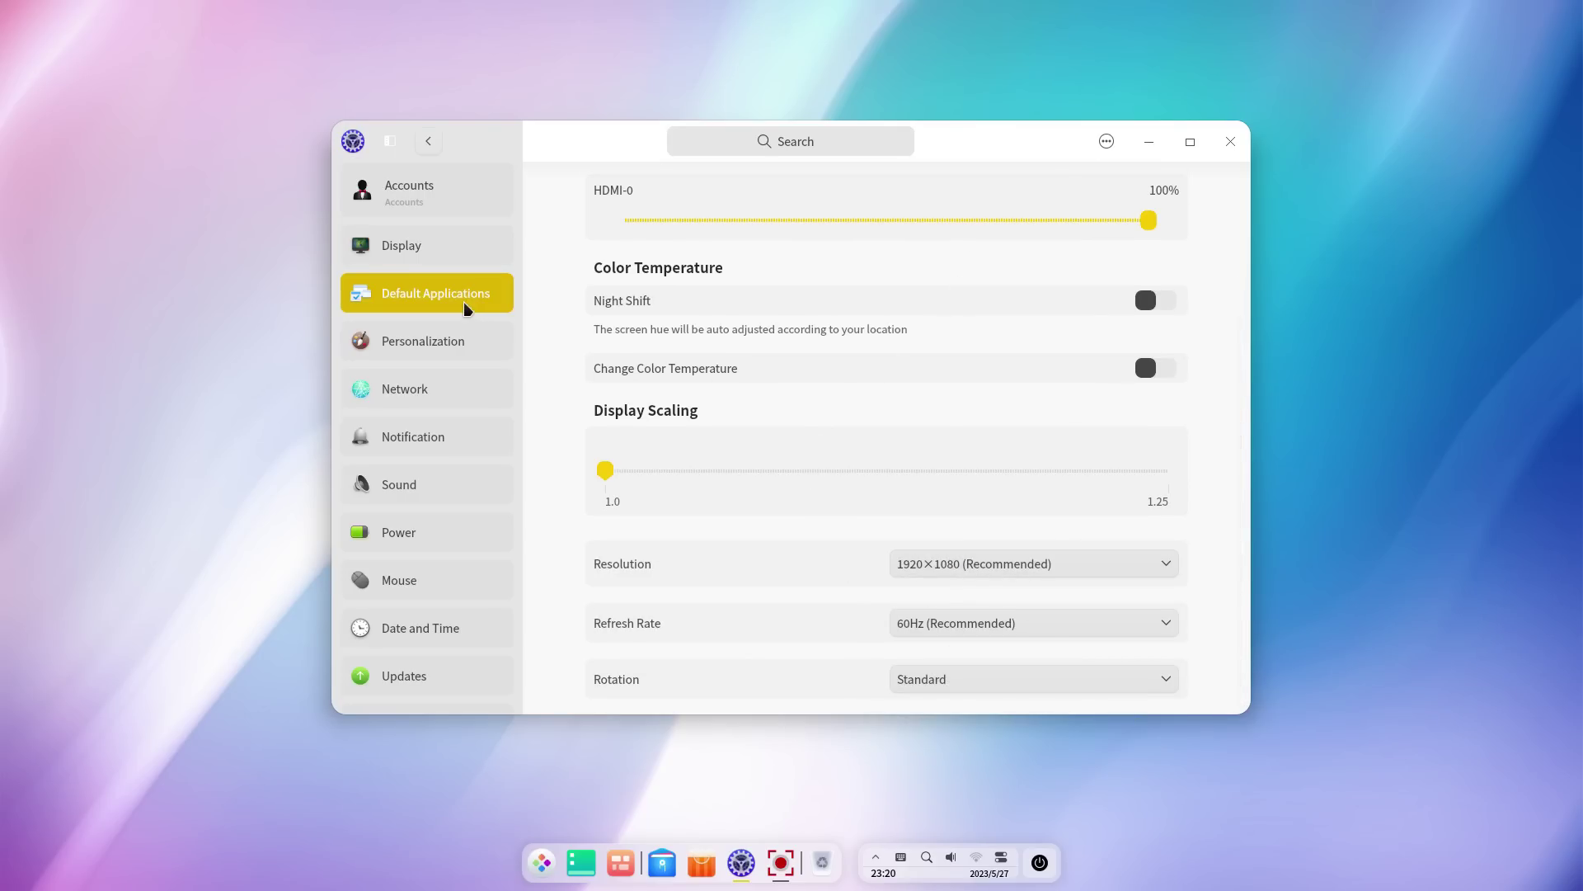
click(615, 222)
click(618, 269)
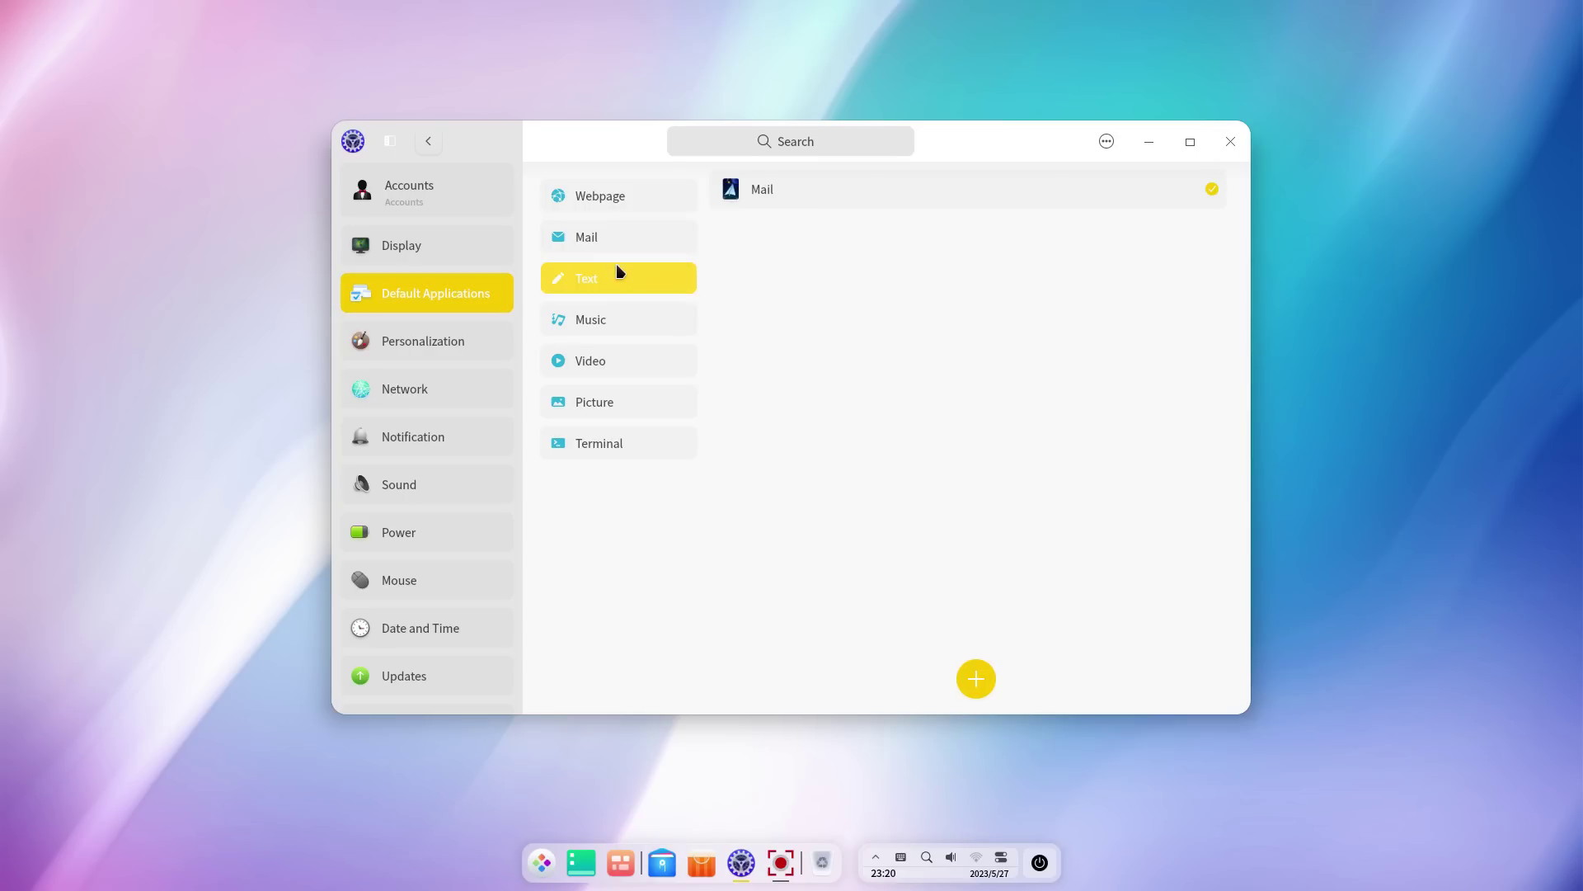
click(621, 318)
click(622, 365)
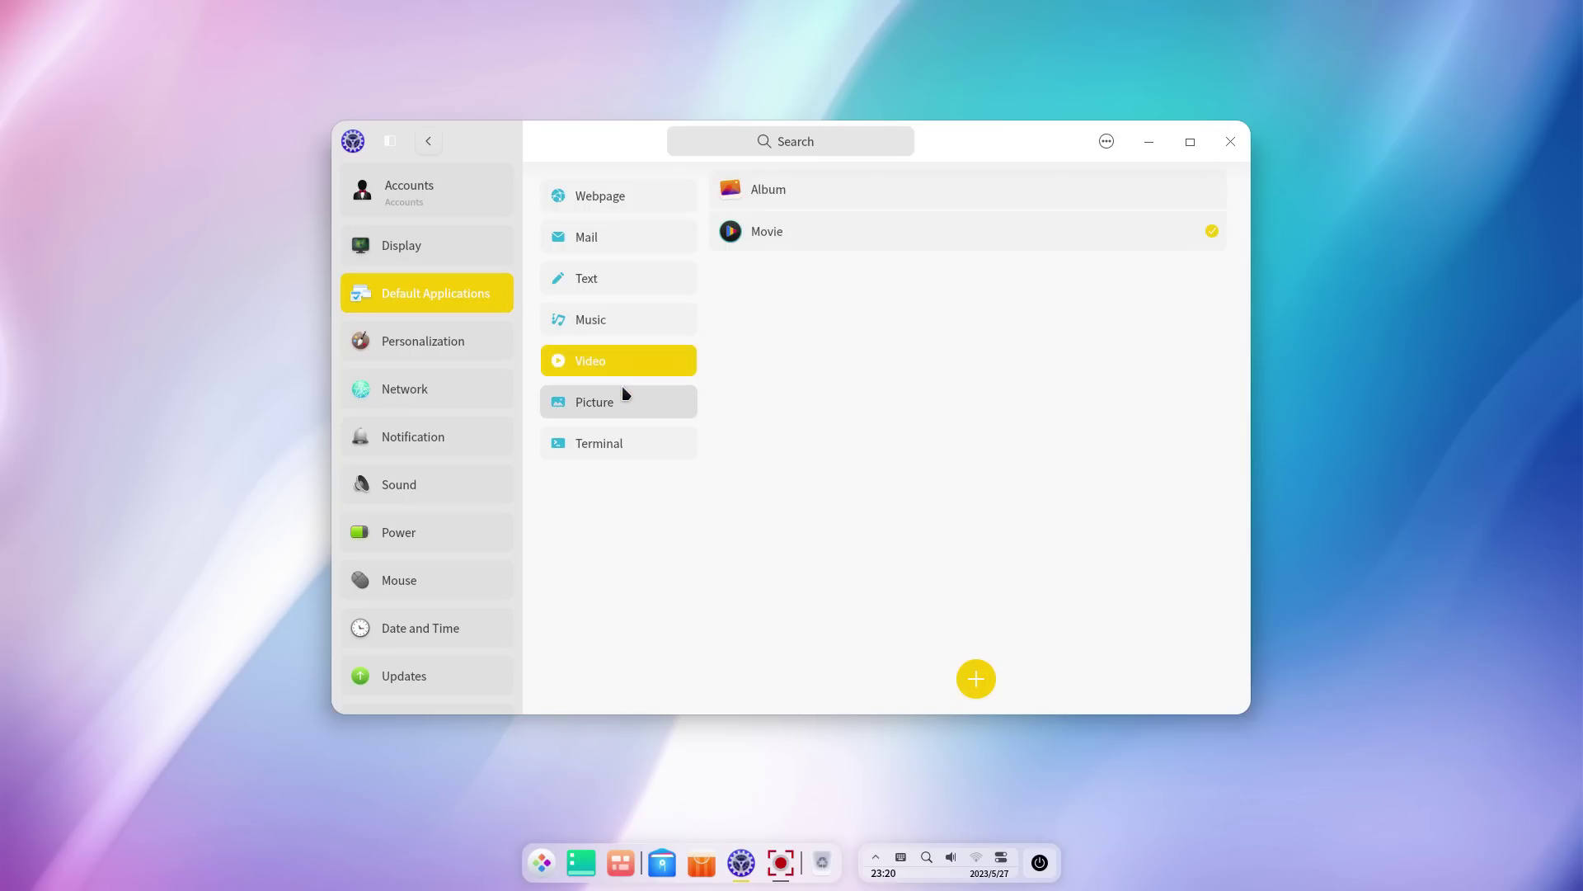
click(622, 387)
click(626, 441)
click(436, 340)
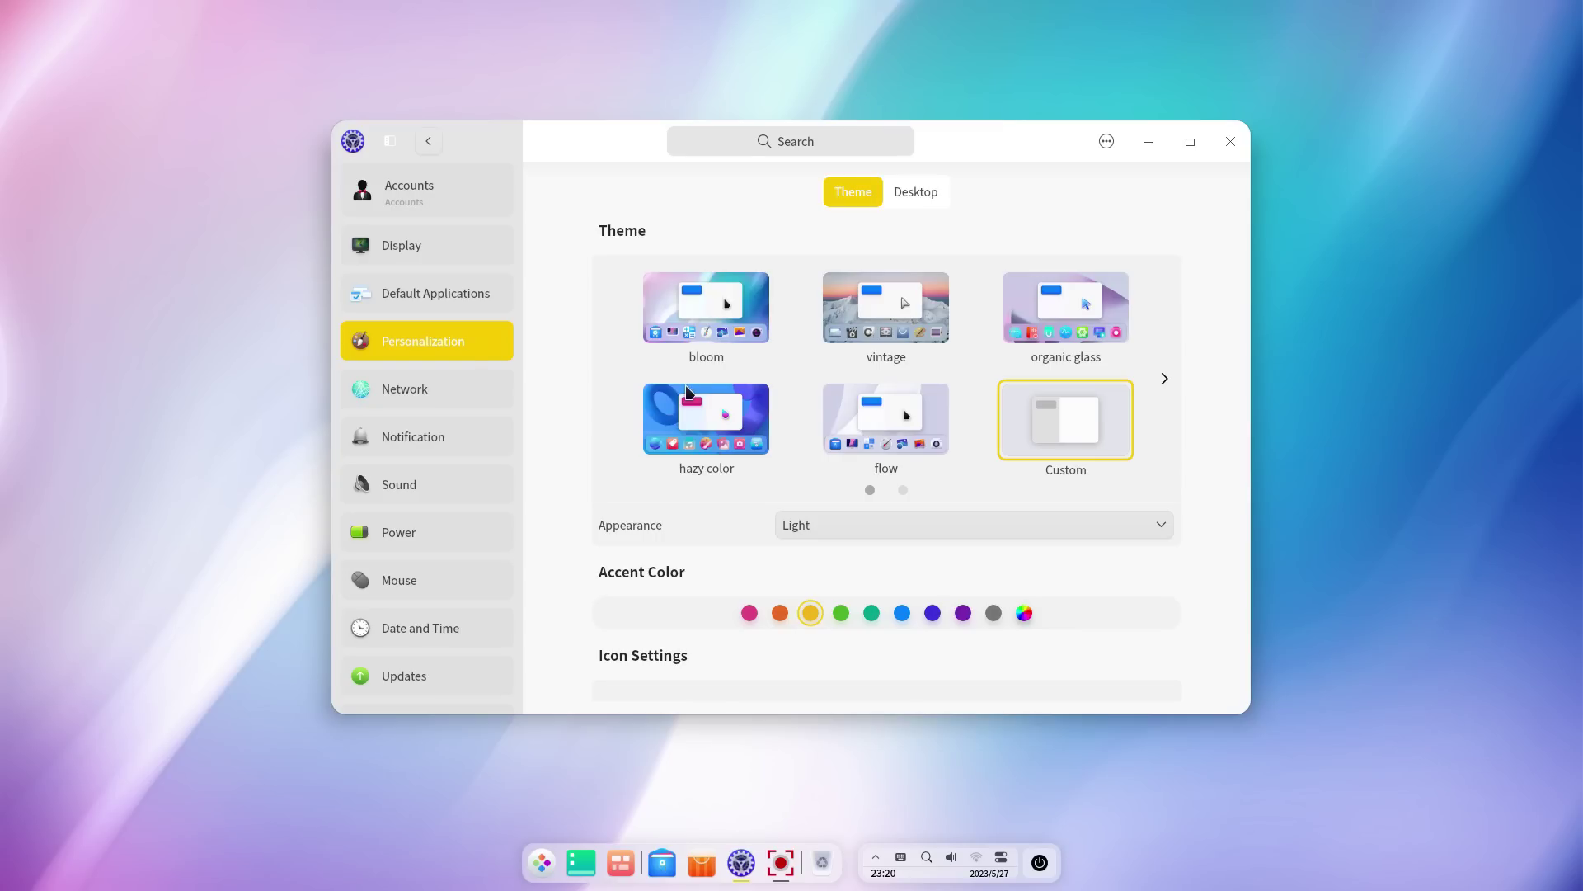
Leave window transparency at 40 and drag the Rounded Corner slider to Small
scroll(688, 391, down, 3)
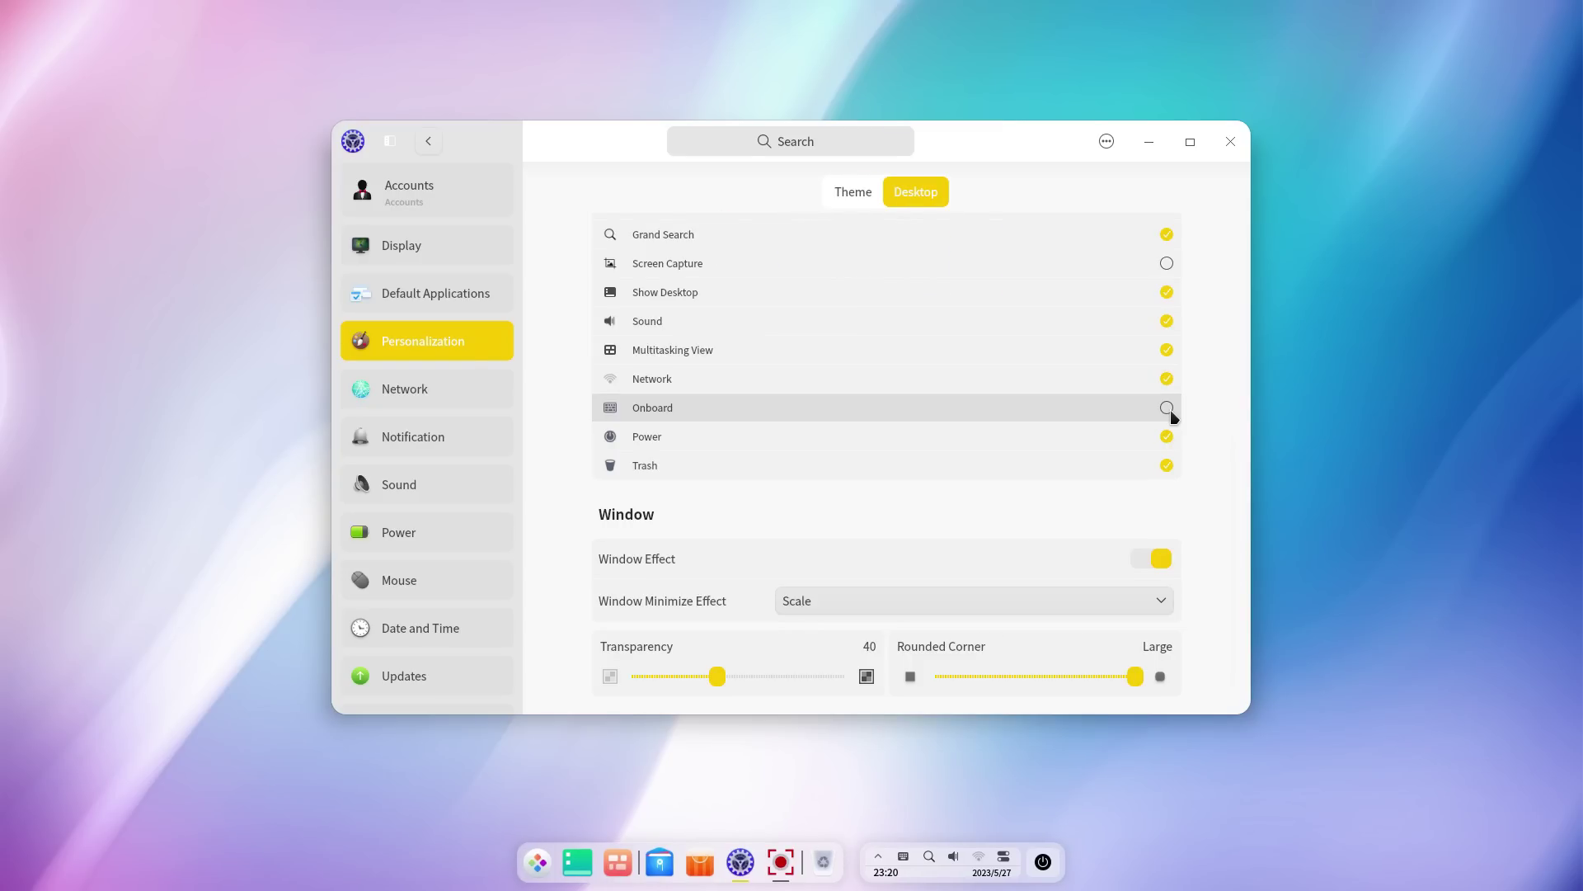
scroll(1173, 417, down, 1)
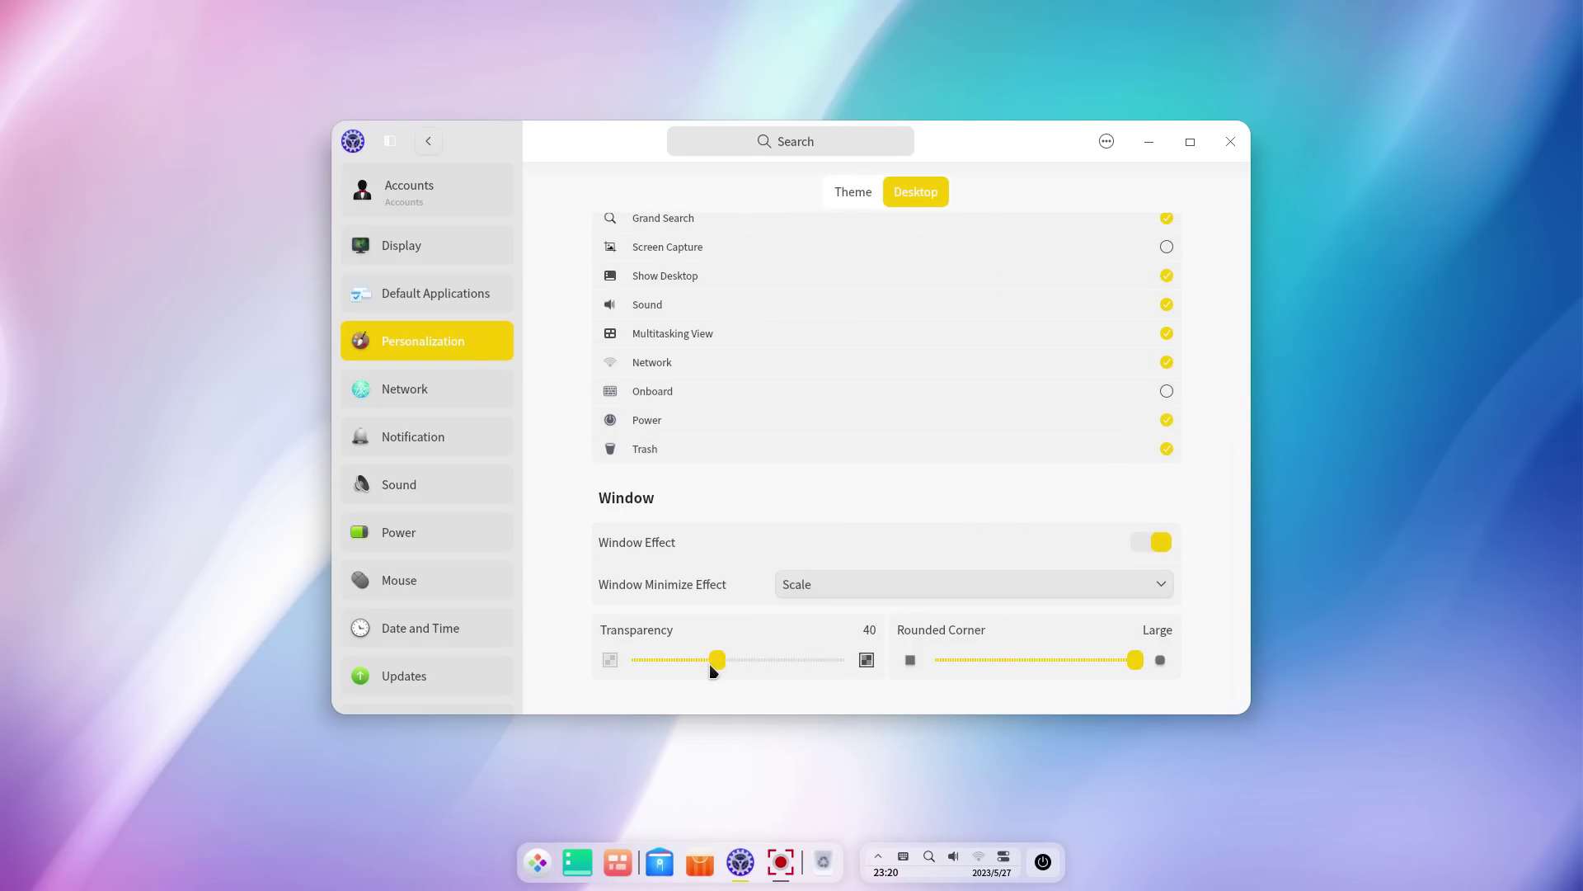
mouse_move(718, 667)
mouse_down()
mouse_move(834, 668)
mouse_move(541, 676)
mouse_move(735, 671)
mouse_move(719, 678)
mouse_up()
mouse_move(1133, 670)
mouse_down()
mouse_move(1000, 676)
mouse_move(1161, 671)
mouse_up()
scroll(1146, 671, down, 1)
drag(1036, 660, 1241, 675)
Browse the Network settings tabs: Wi-Fi, DSL, VPN, System Proxy and Application Proxy
click(491, 401)
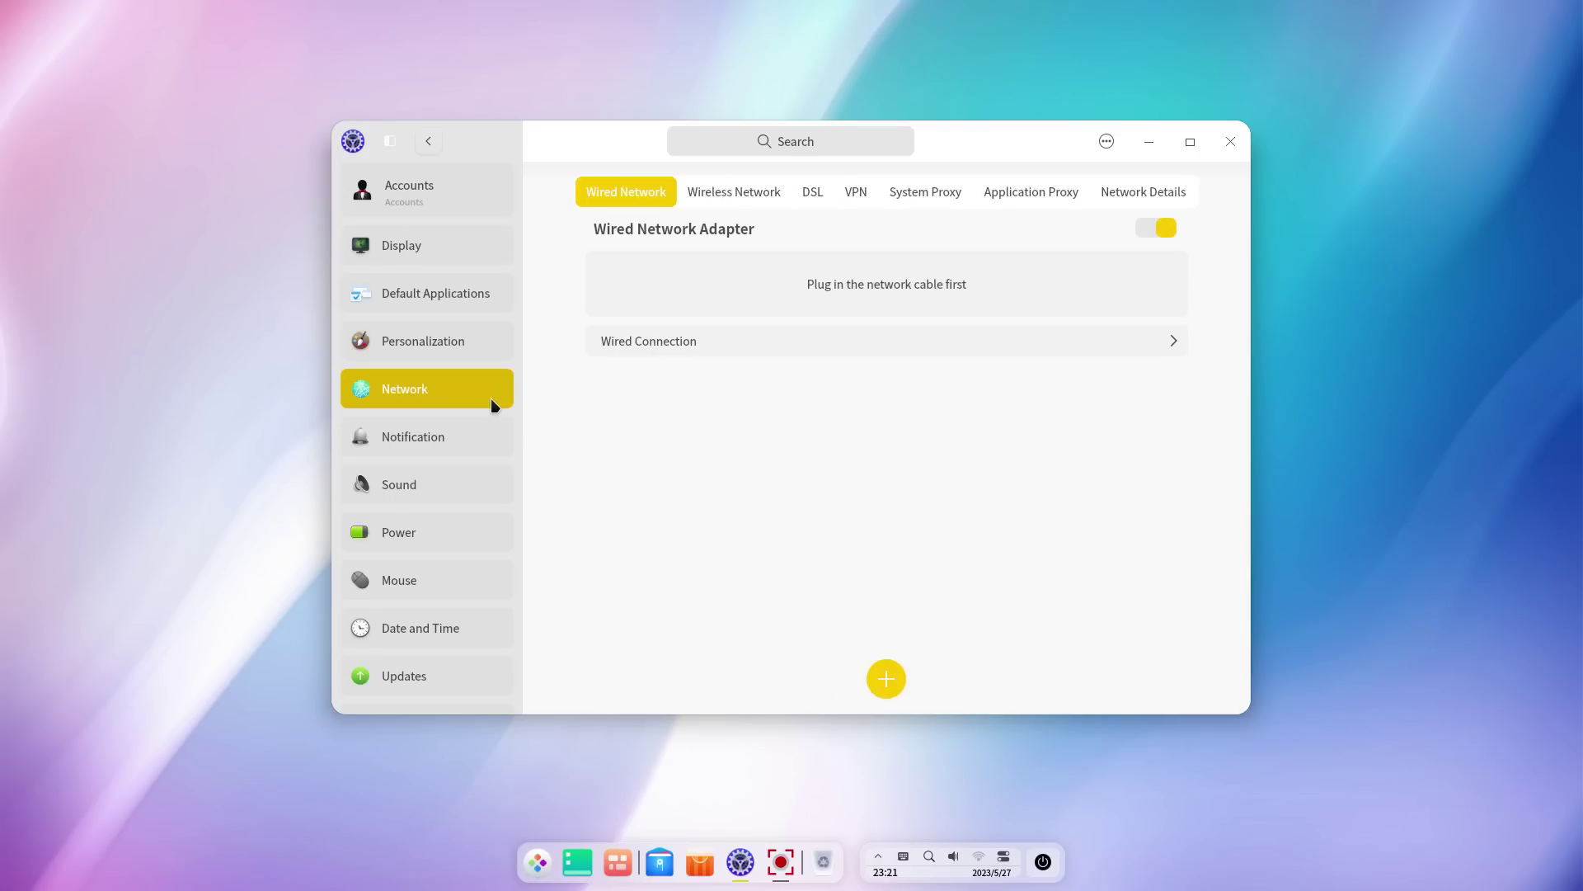
click(763, 196)
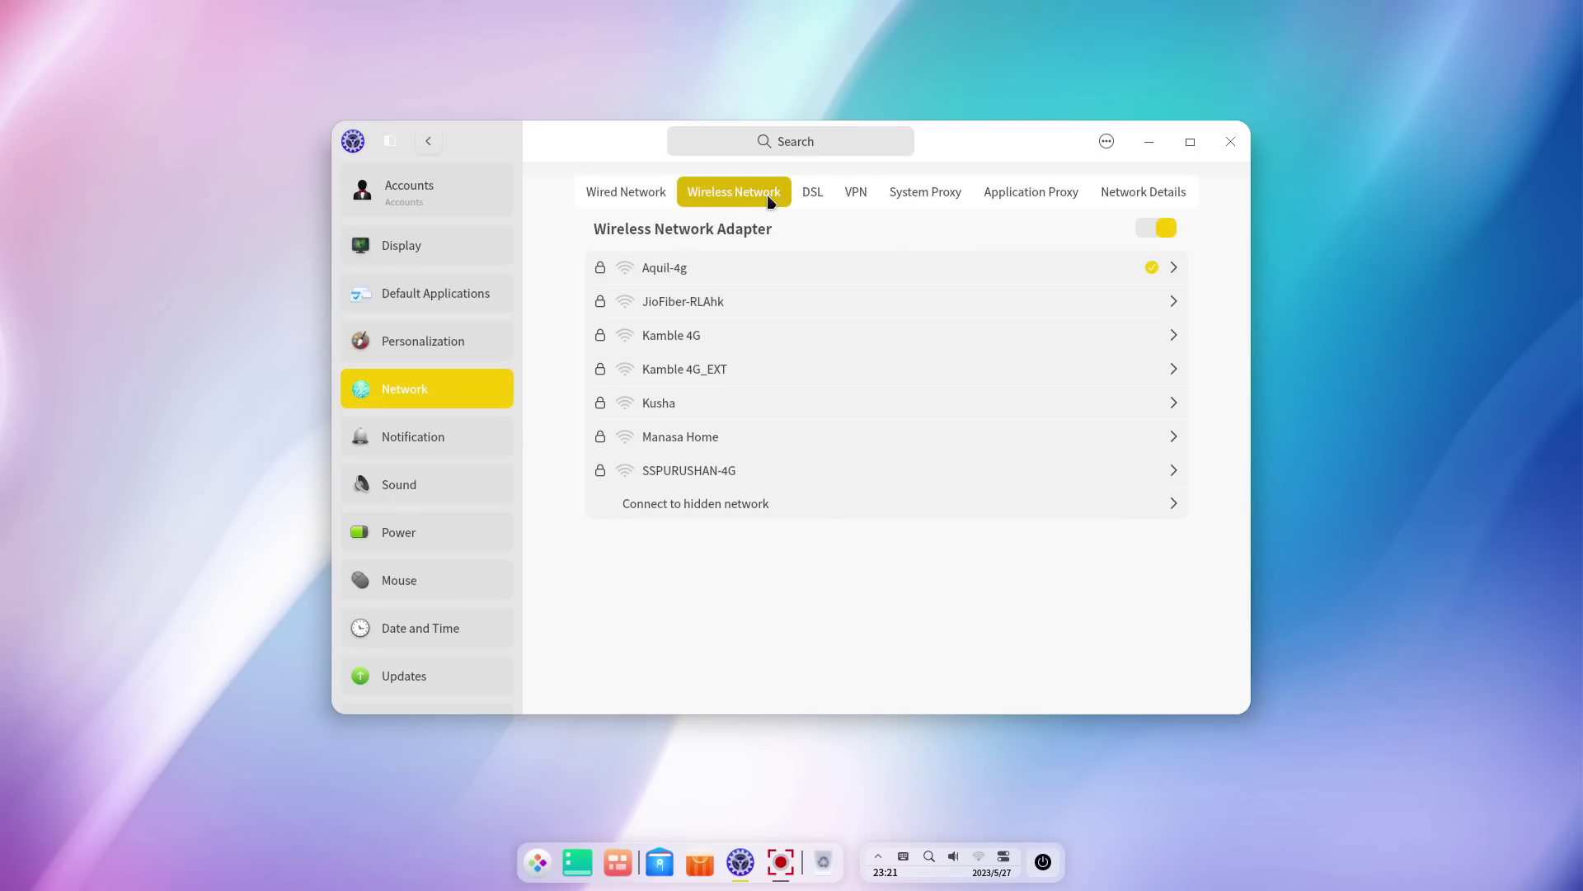
click(814, 199)
click(850, 201)
click(915, 202)
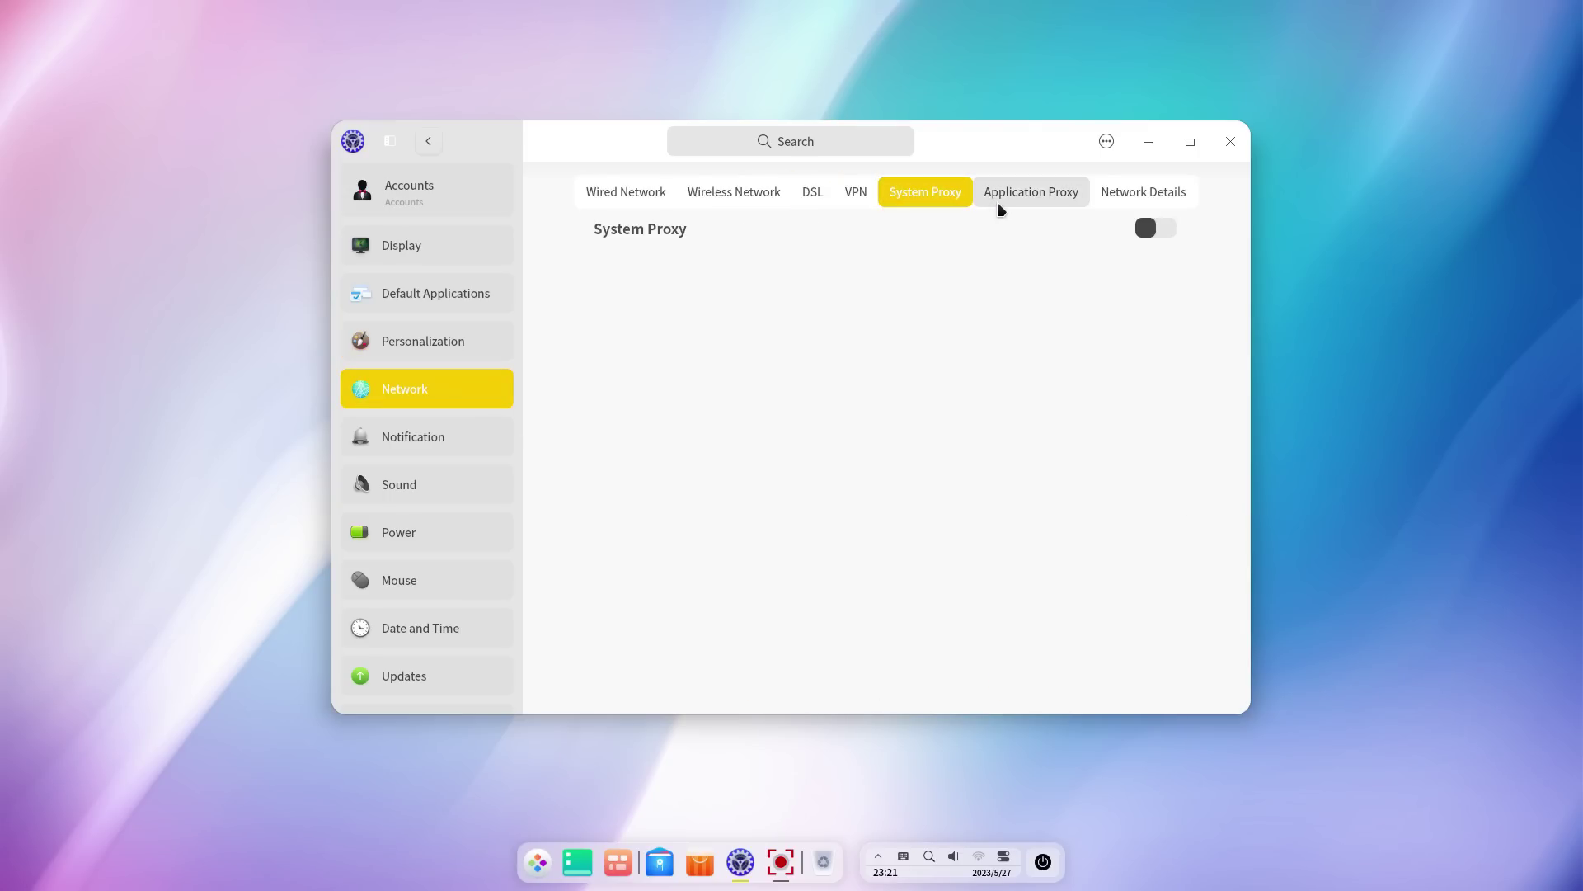
click(1000, 203)
View the per-app notification settings and the App Store notification options
click(427, 389)
click(435, 445)
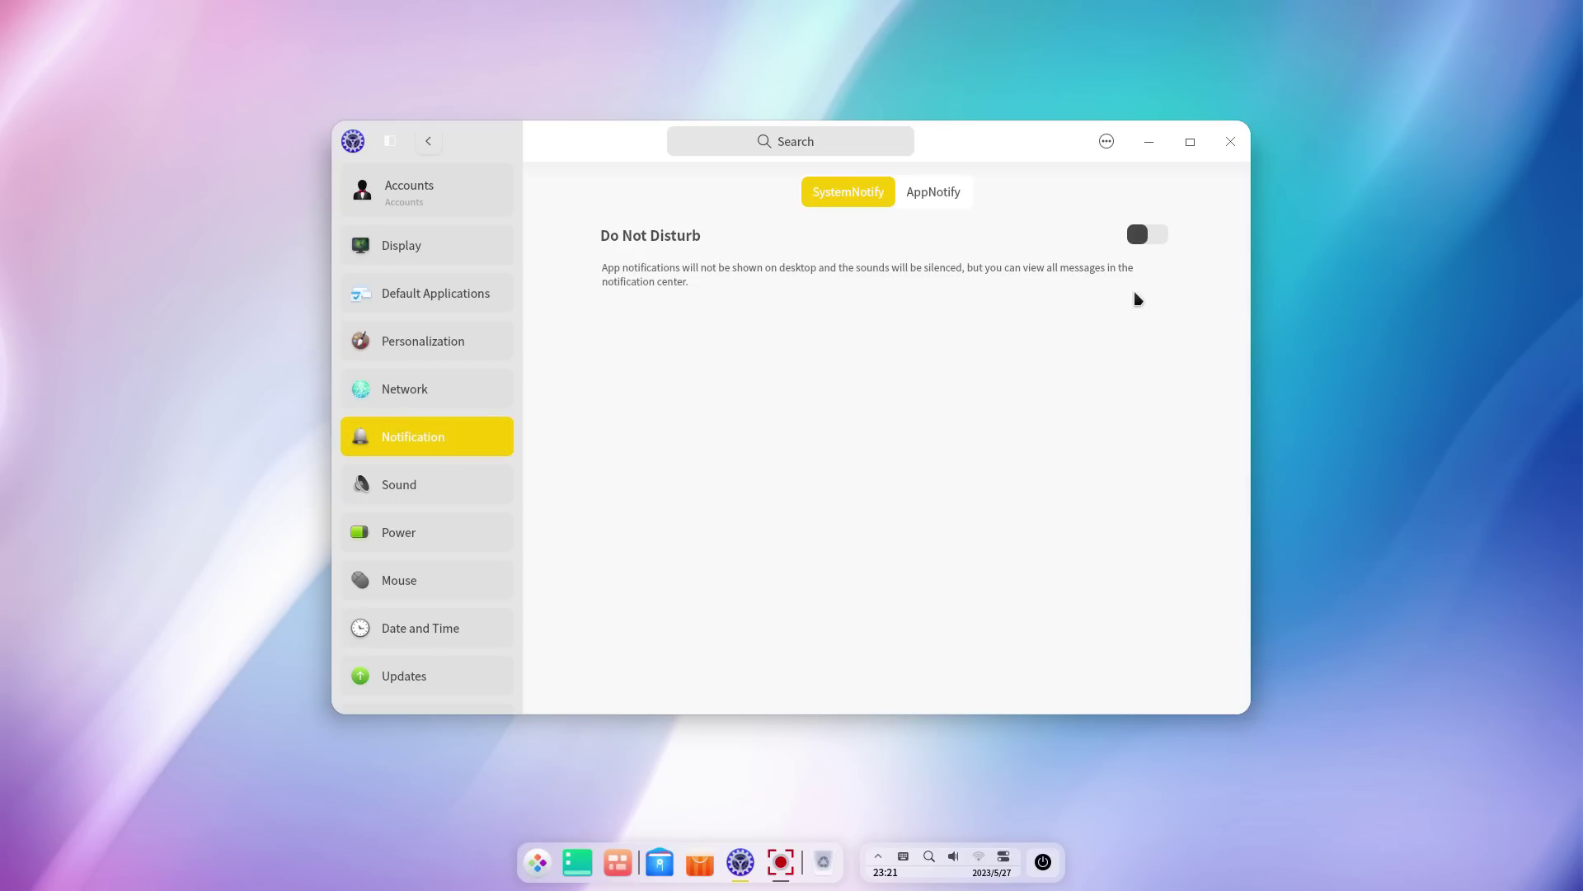
click(948, 198)
scroll(608, 314, down, 10)
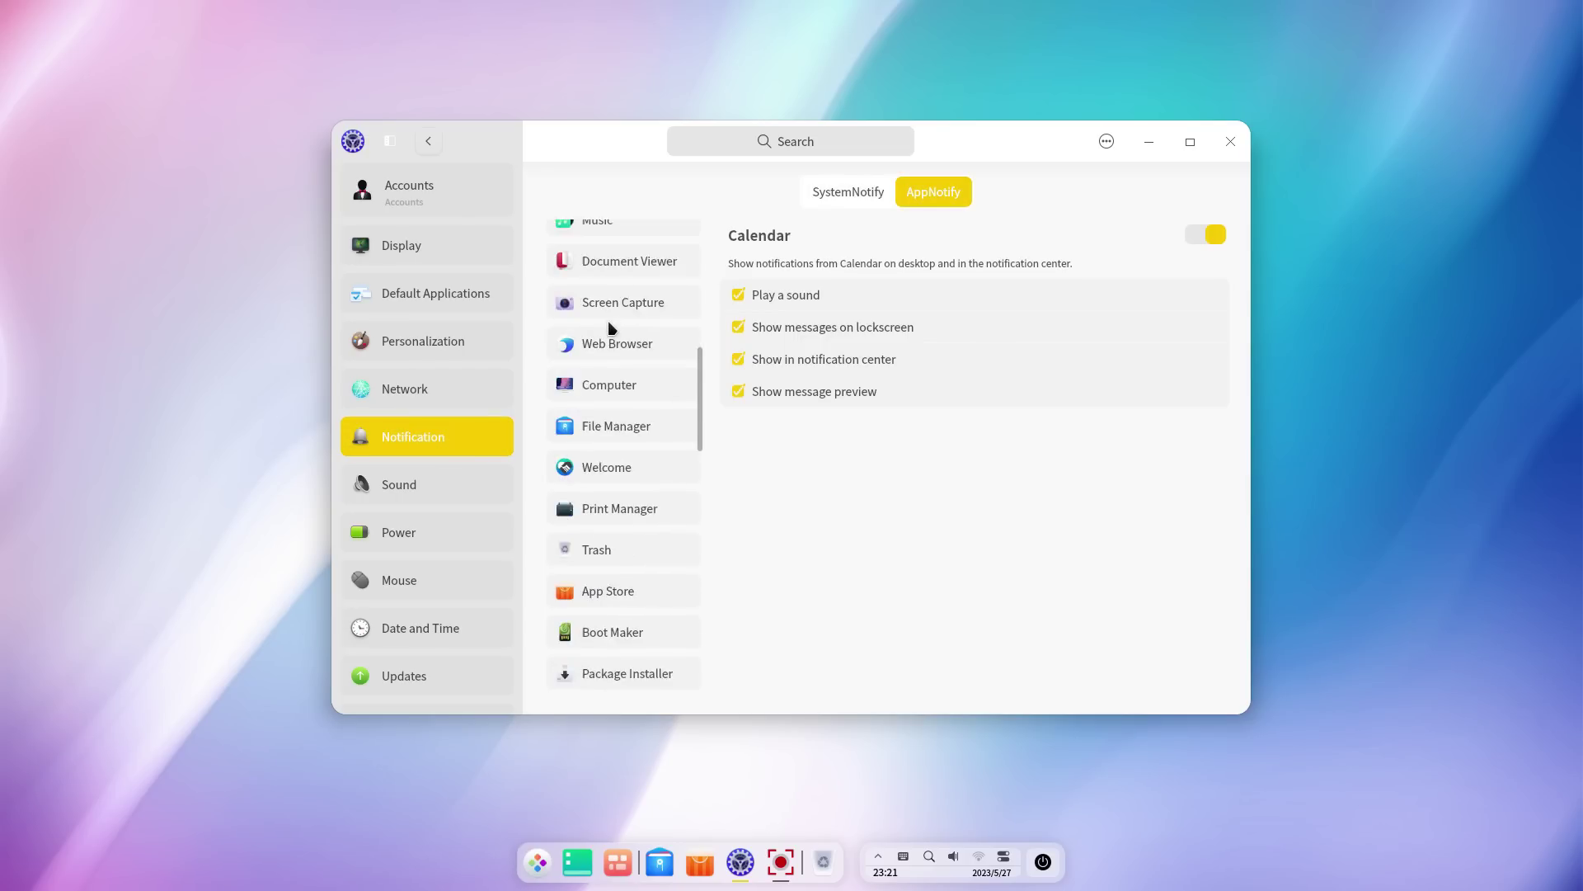
click(631, 469)
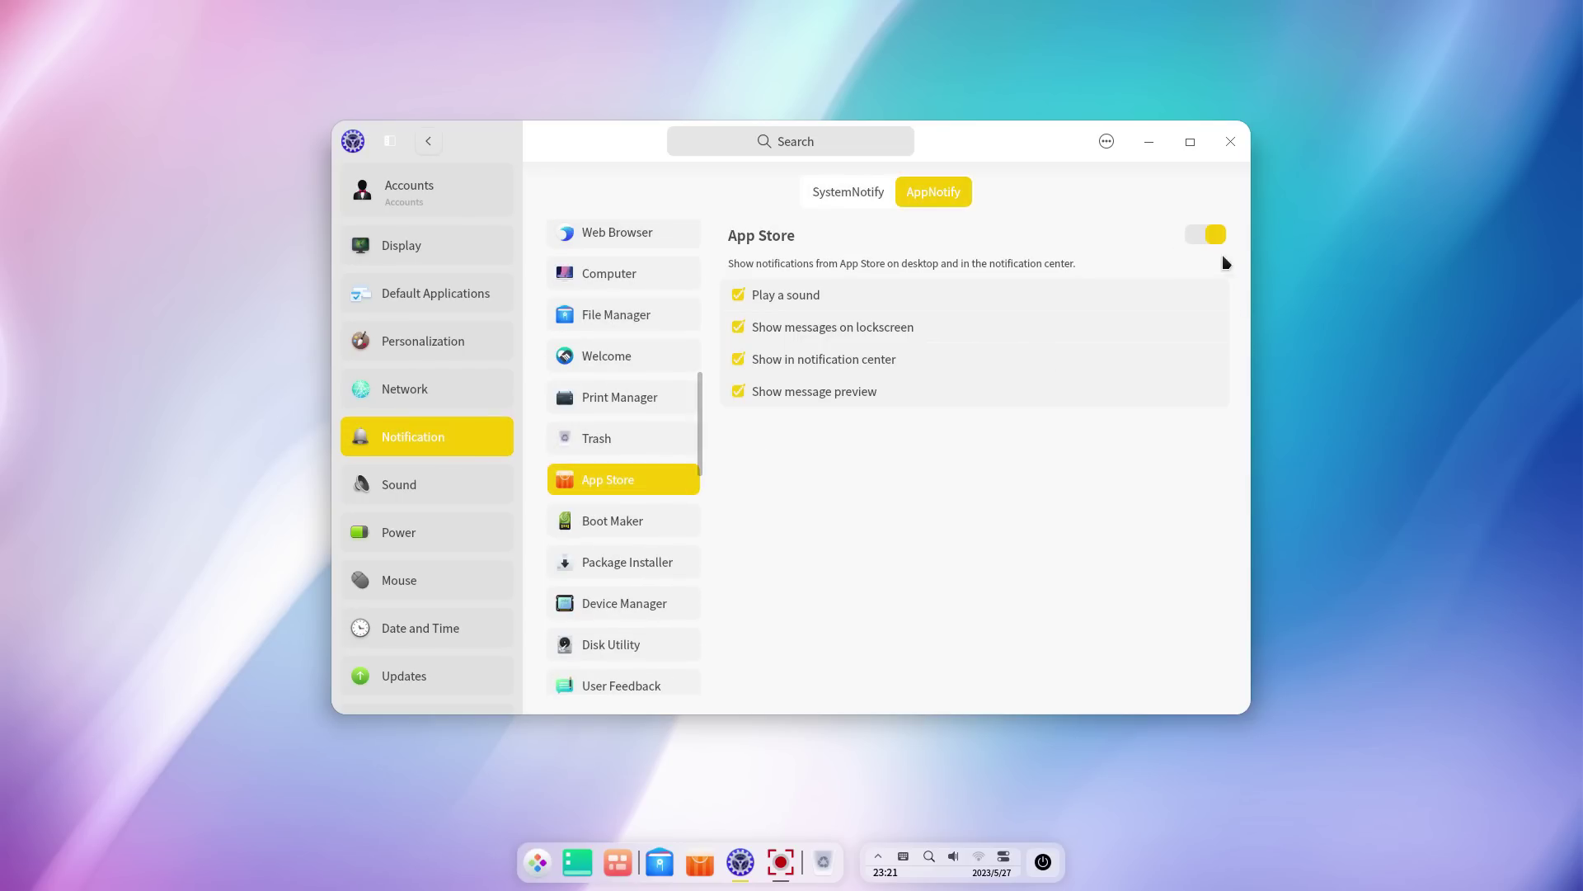
Lower the output volume to 37% and toggle Volume Boost on, then off
click(459, 484)
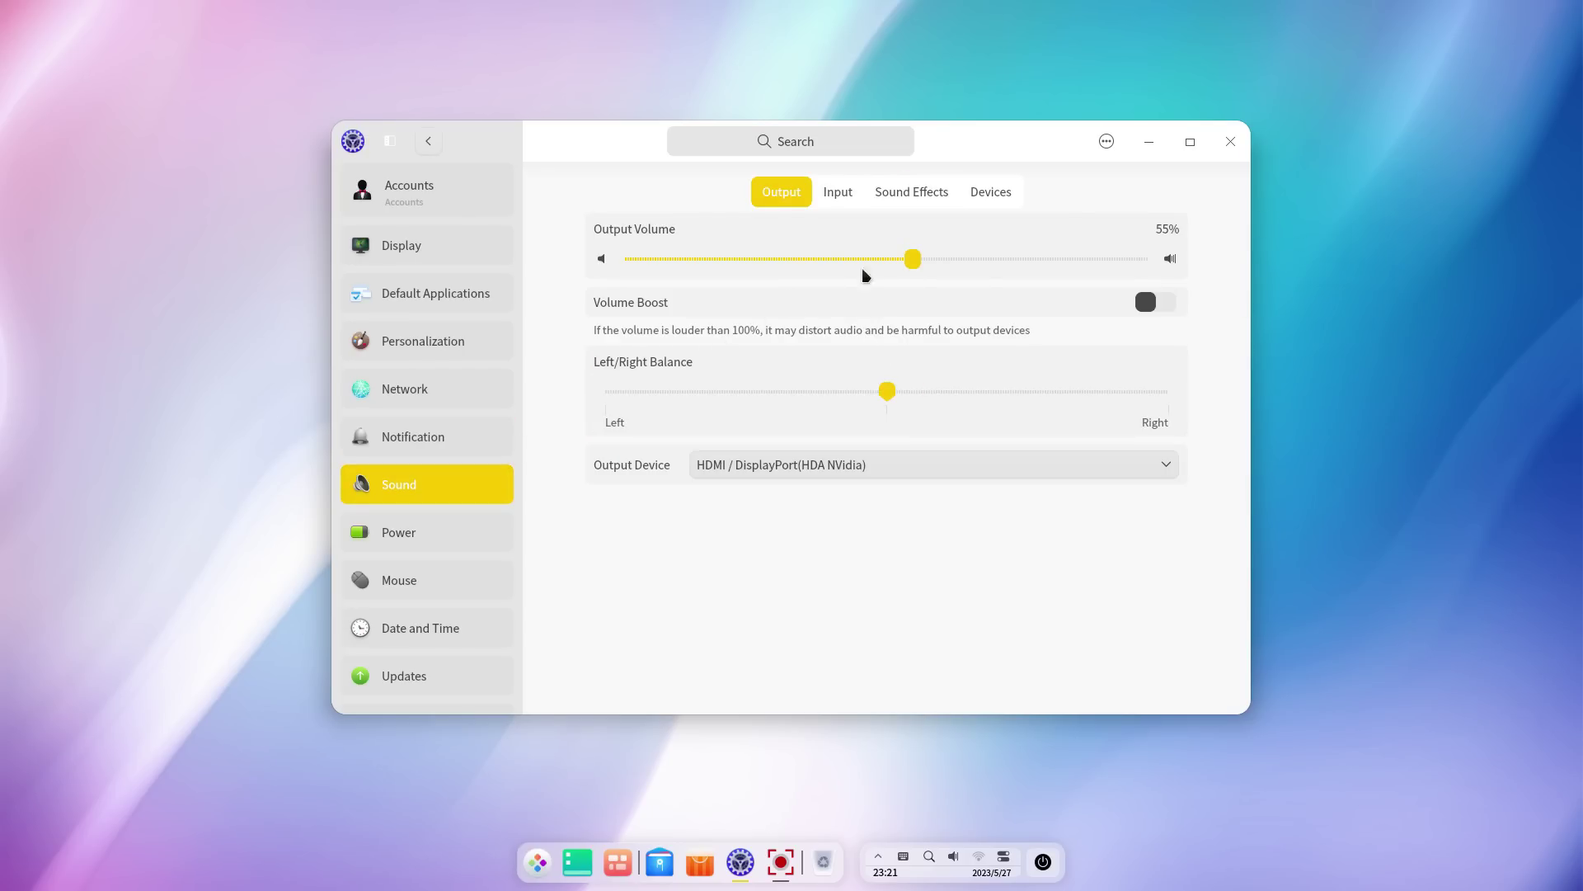
drag(914, 265, 822, 275)
click(1166, 305)
click(1166, 308)
View the sound Input, Sound Effects and Devices tabs, then show the Power settings
click(847, 197)
click(888, 202)
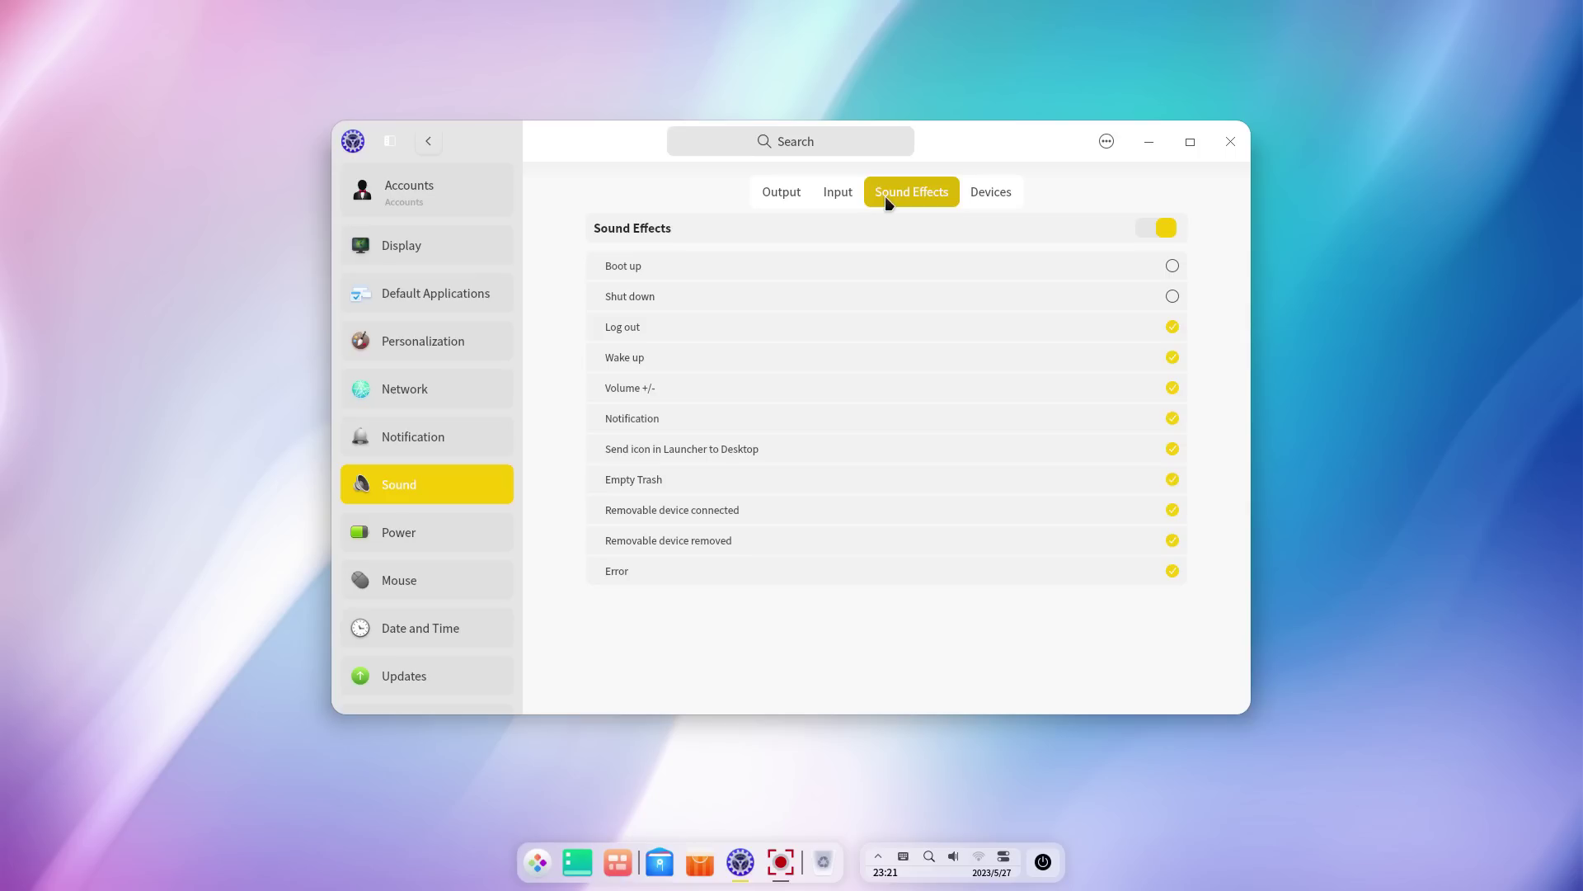
click(980, 202)
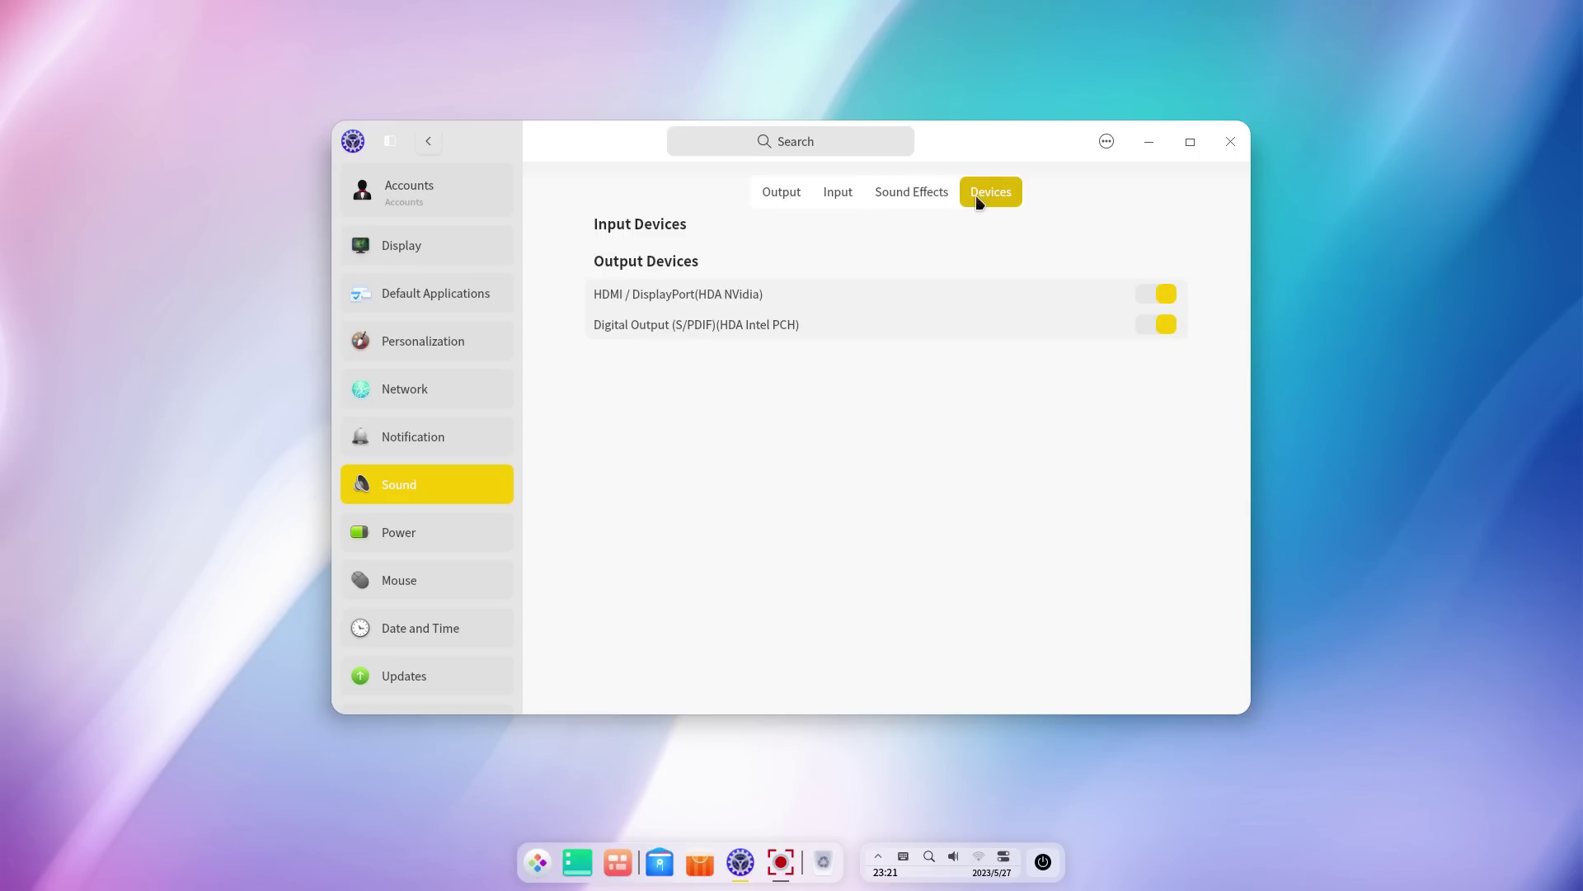
click(487, 538)
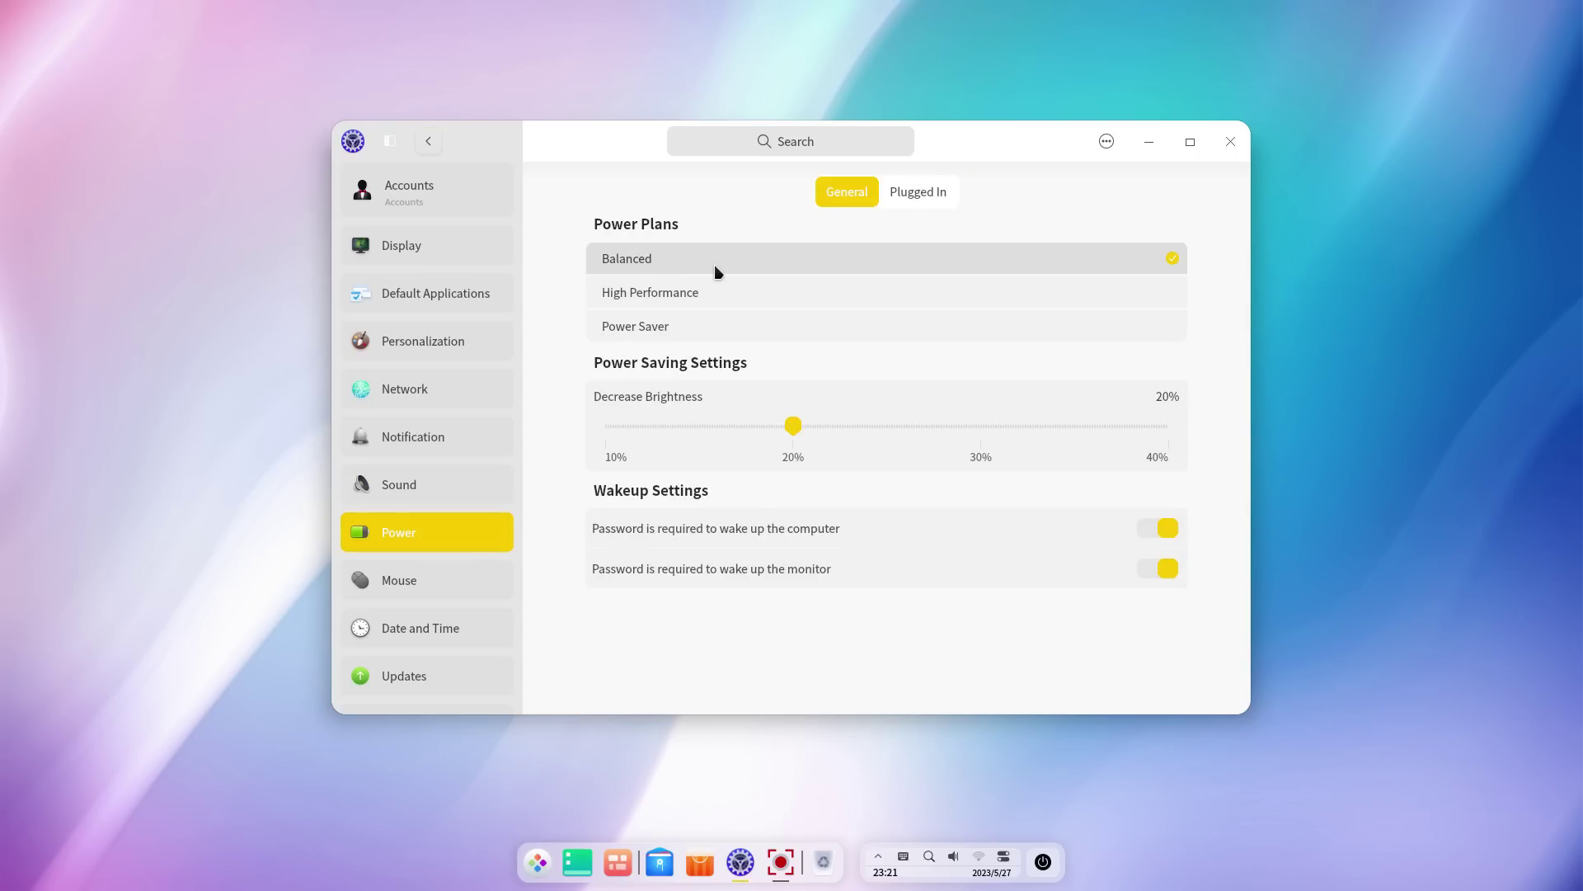
Switch the power plan to High Performance and view the Plugged In timers
click(715, 295)
click(717, 298)
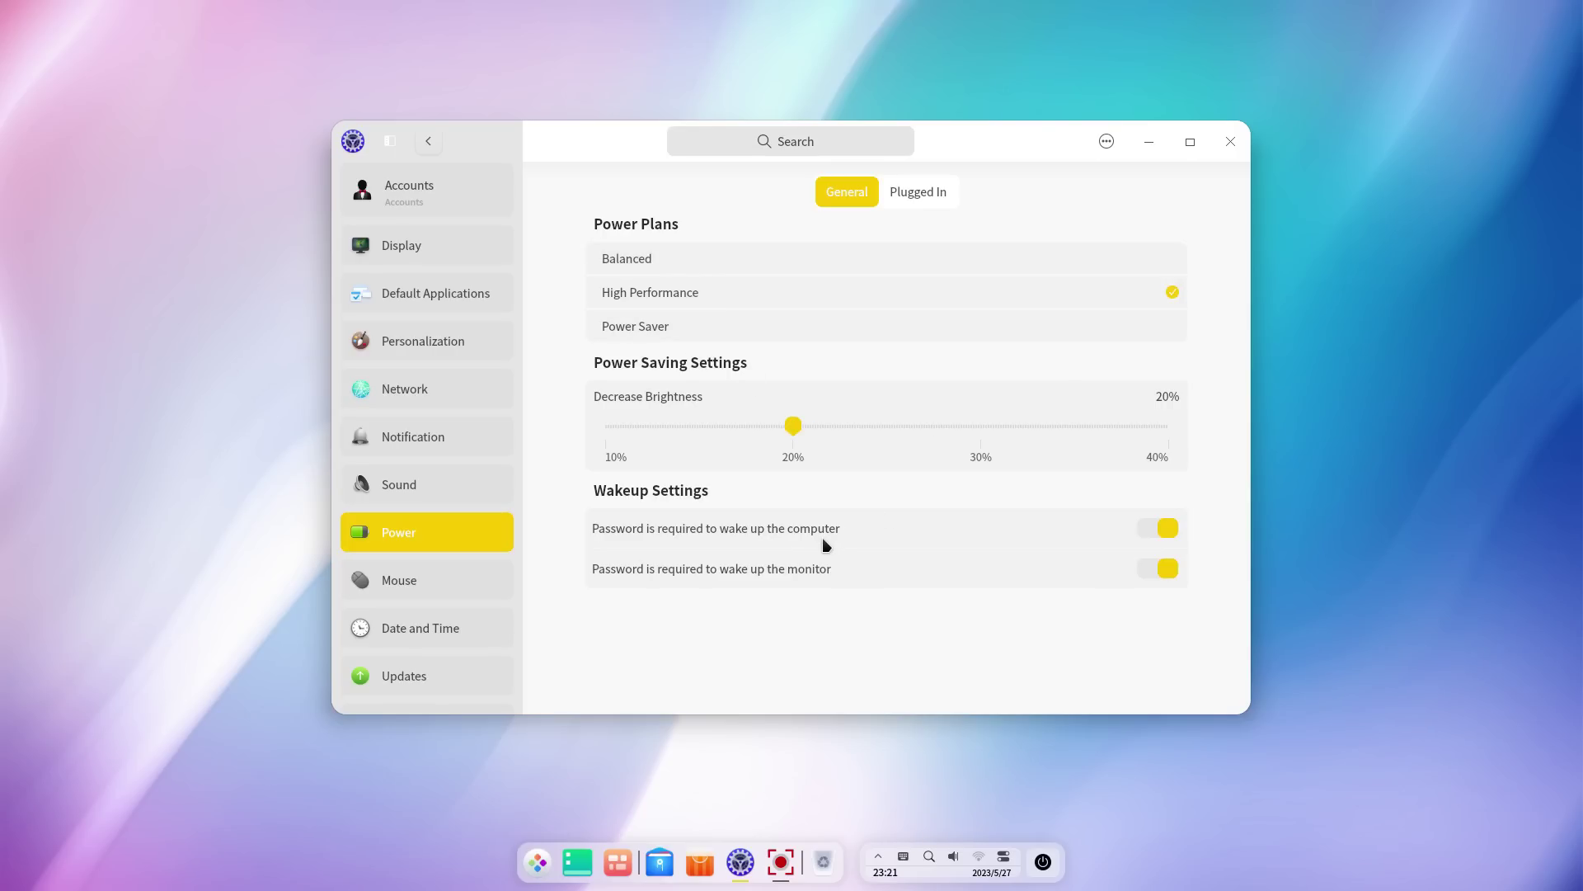
click(913, 199)
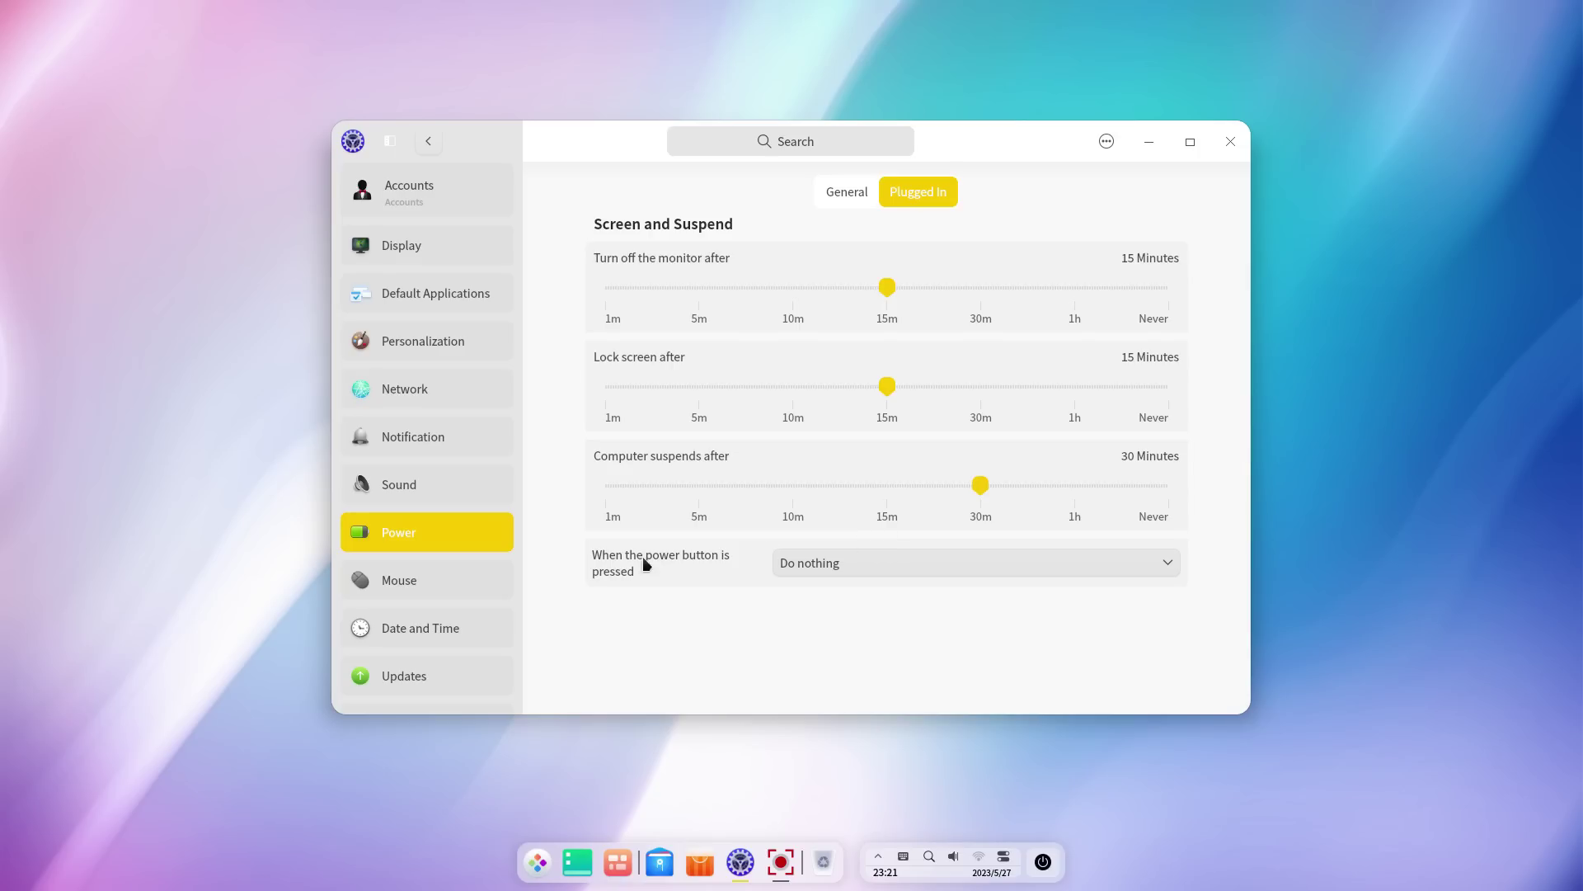
Test the mouse double-click speed and view the pointer speed and scrolling options
click(427, 581)
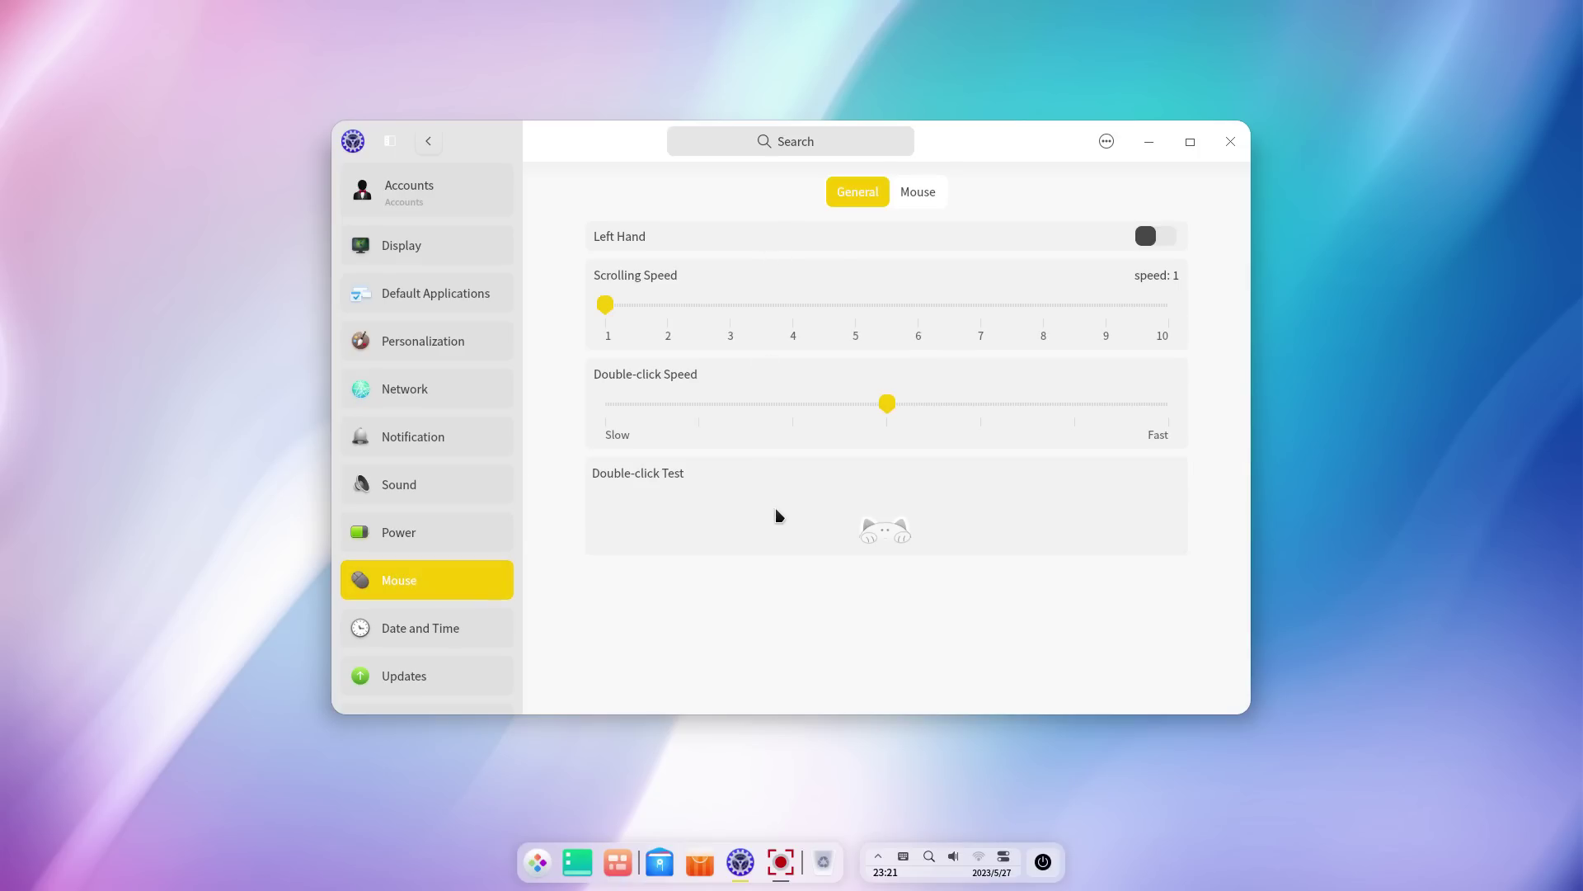
double_click(894, 547)
click(915, 195)
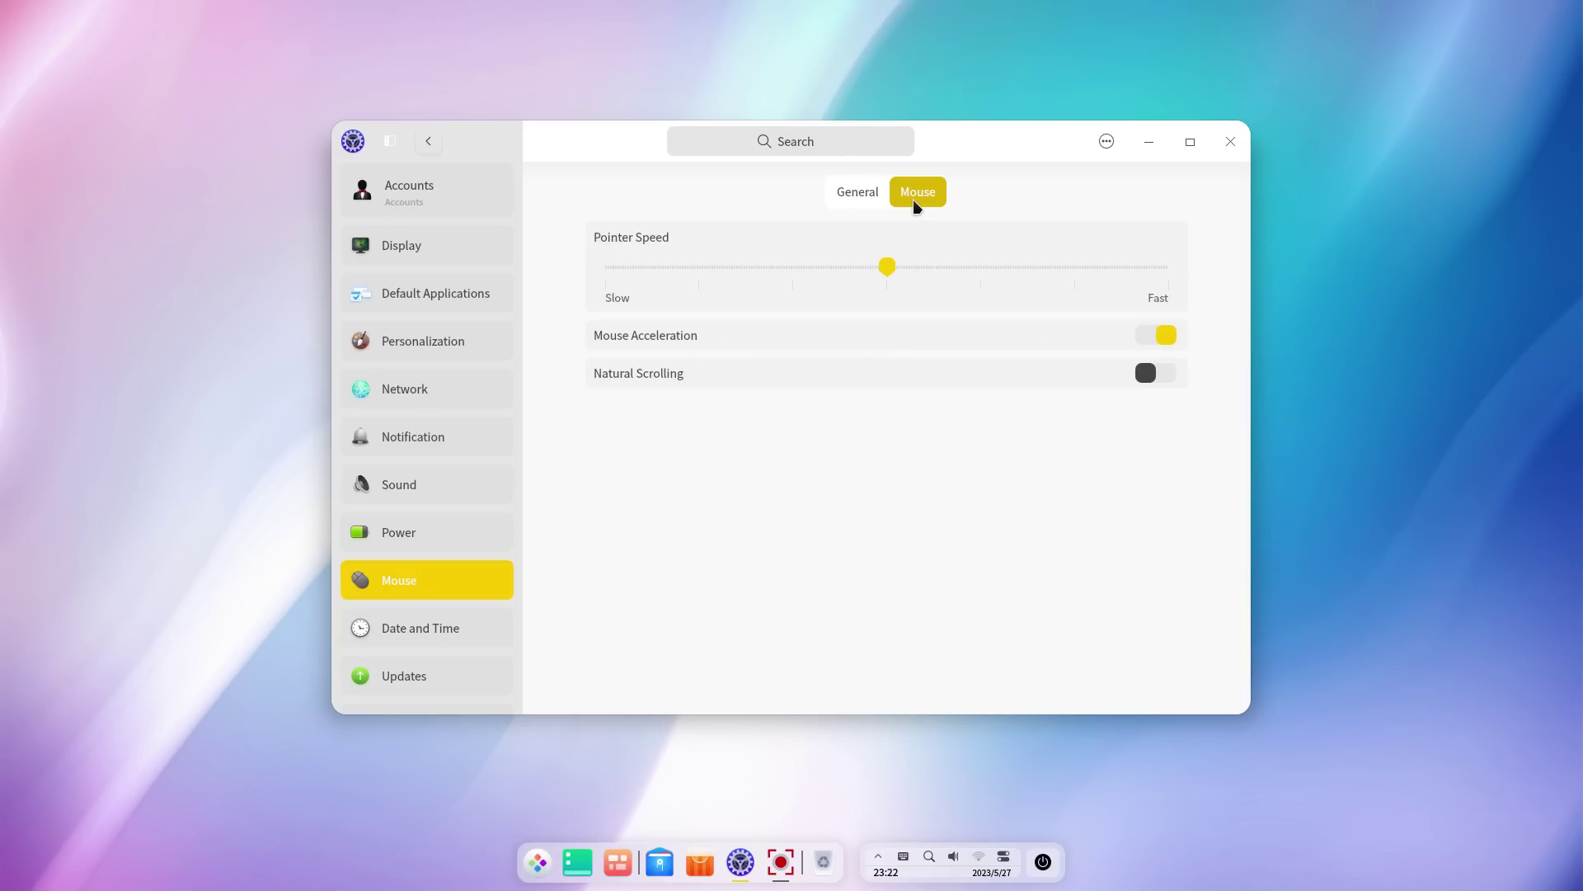
Browse the Date and Time tabs, switch to 12-hour time, then show the Updates page
click(493, 641)
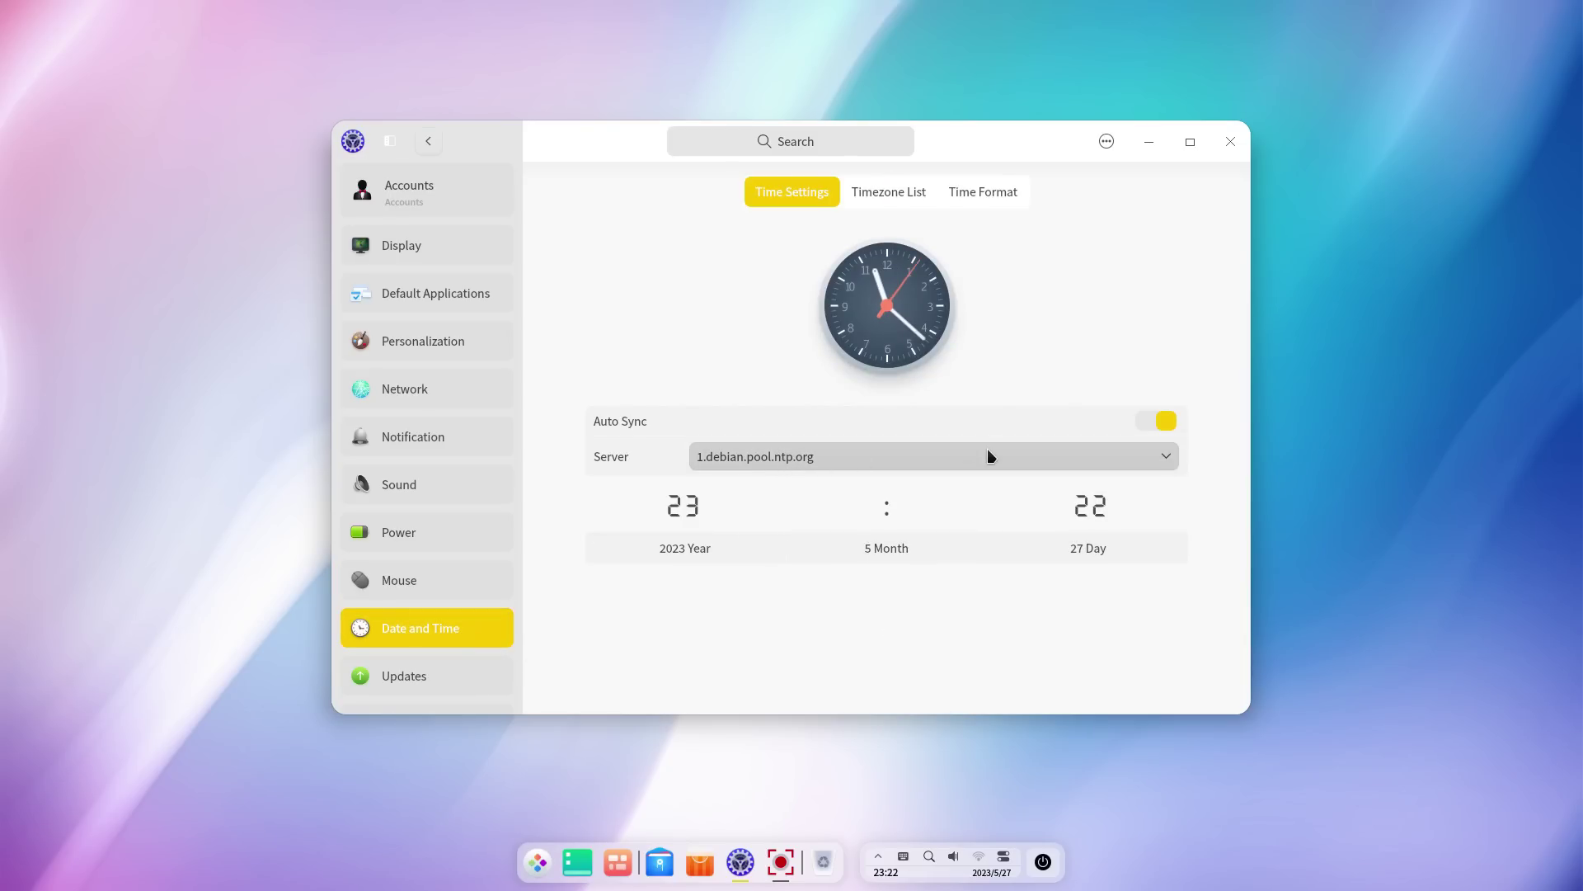
click(901, 196)
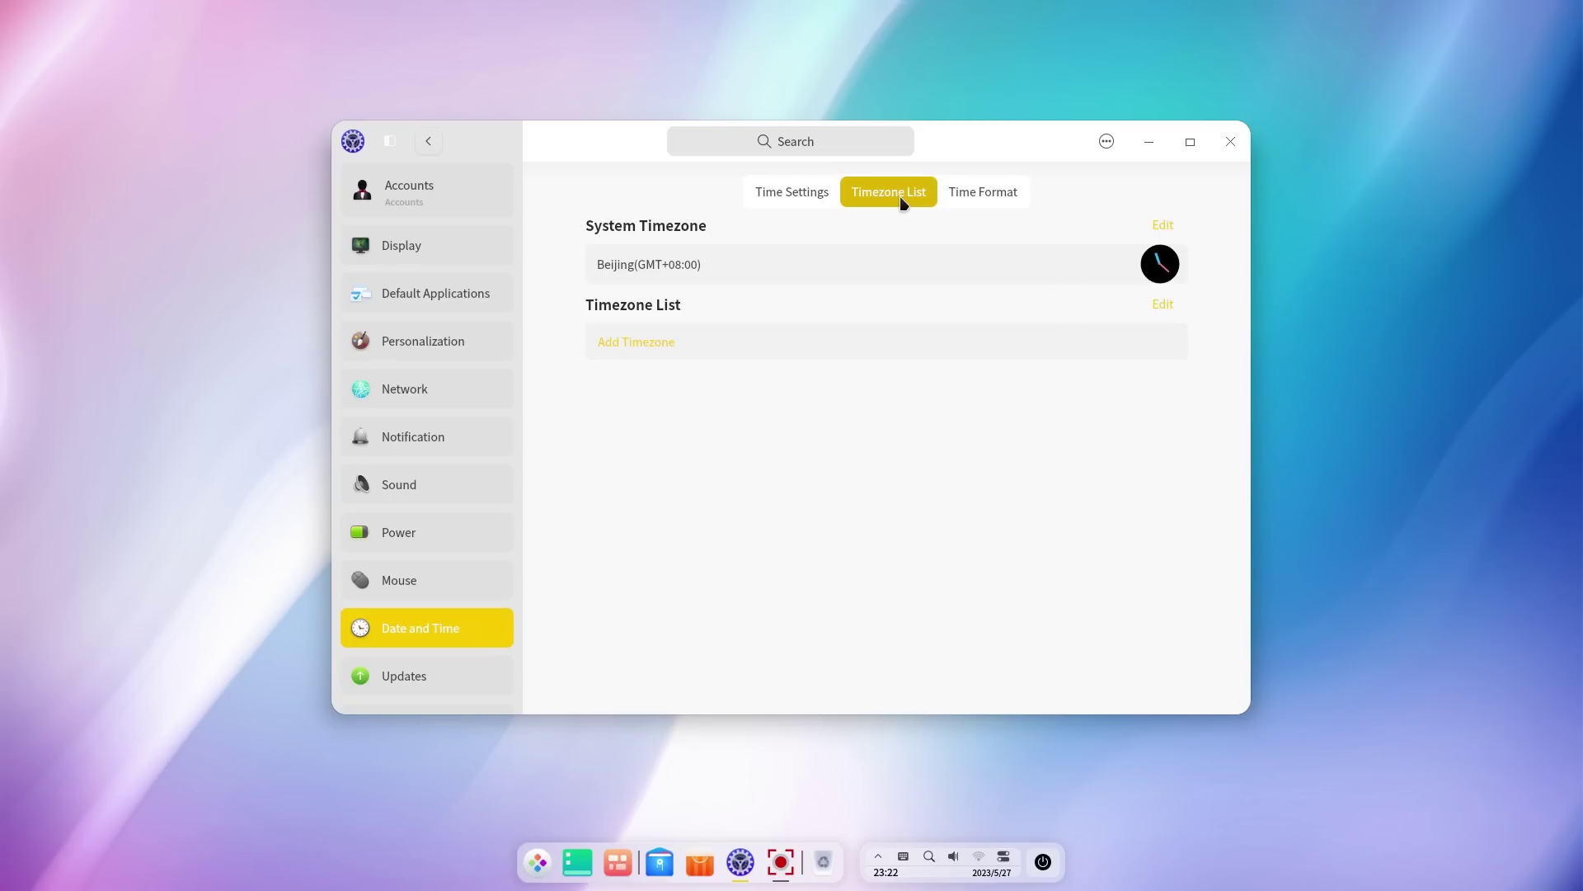
click(987, 200)
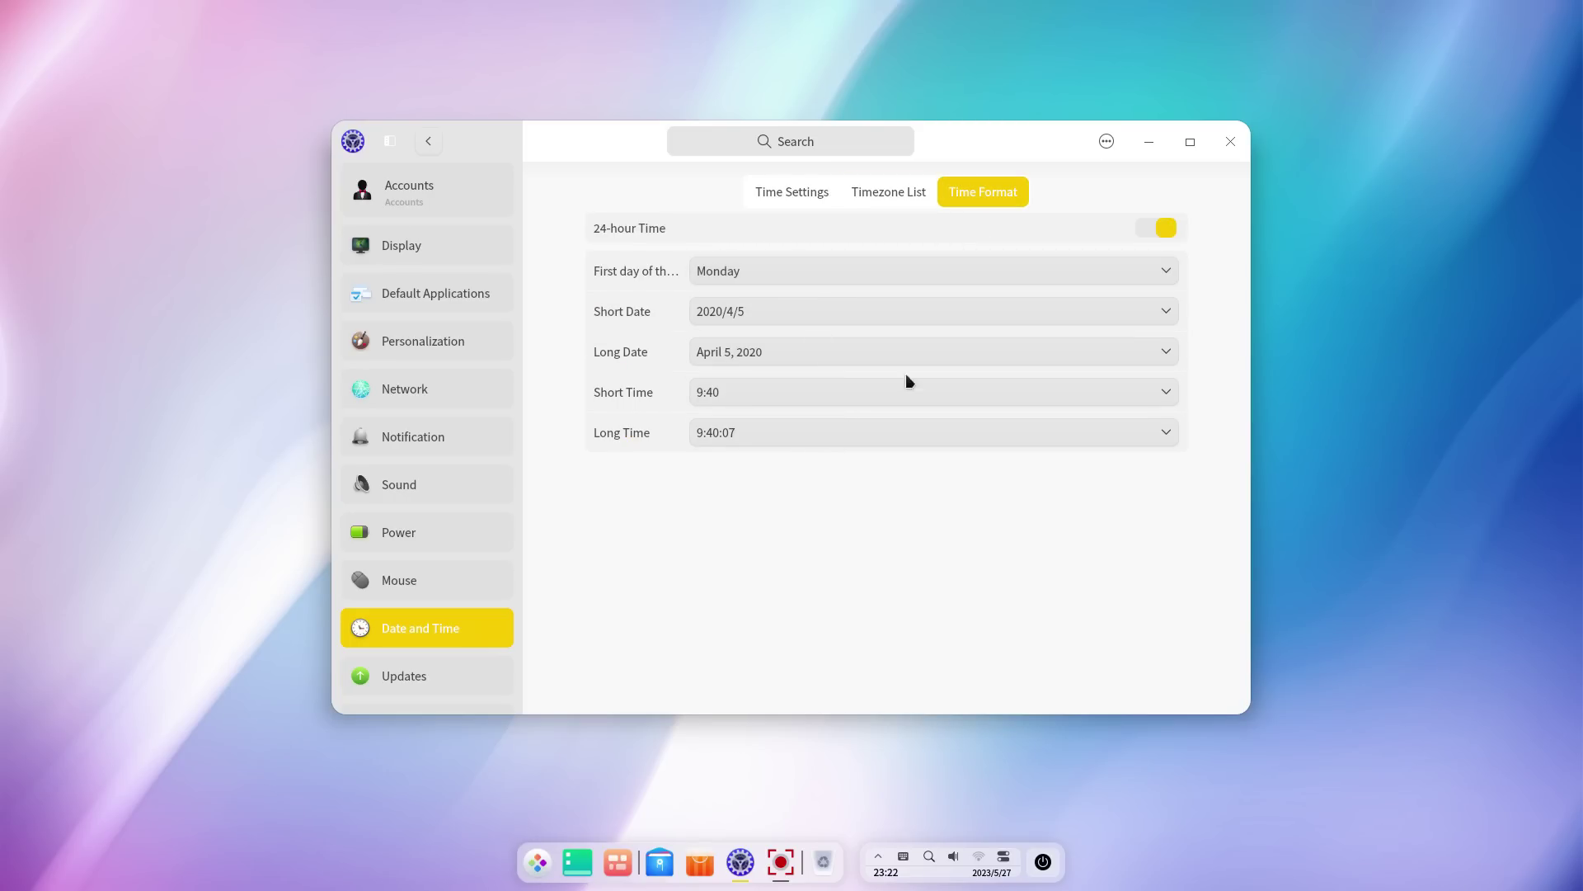
click(1152, 232)
click(454, 664)
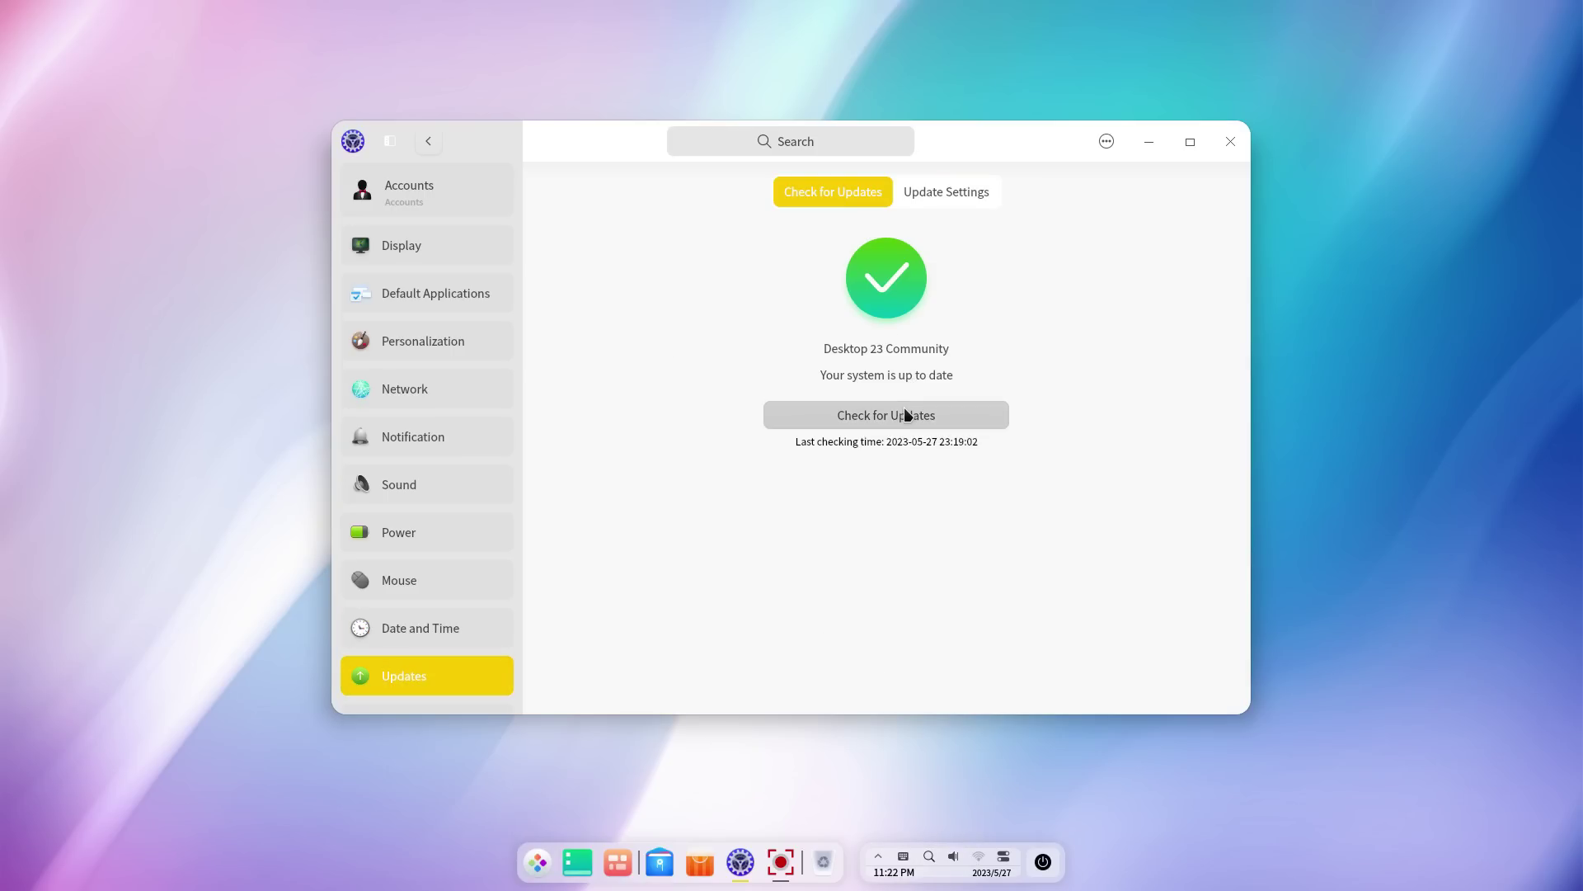
Browse the Keyboard and Language tabs (Languages, Input Method, Shortcuts), then System Info
scroll(395, 615, down, 3)
click(434, 603)
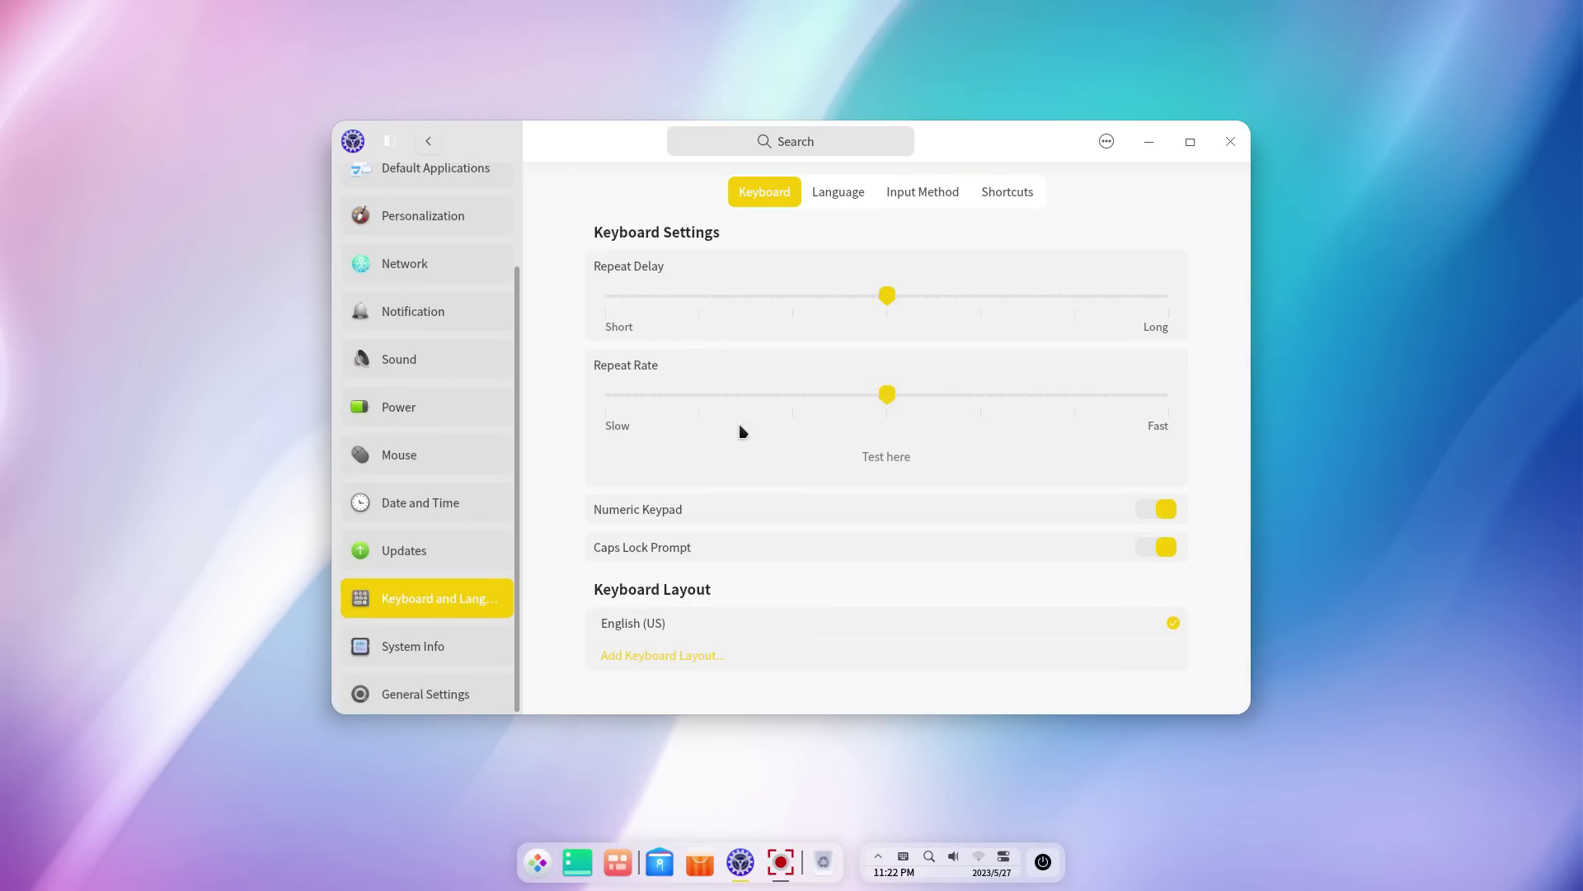
click(849, 200)
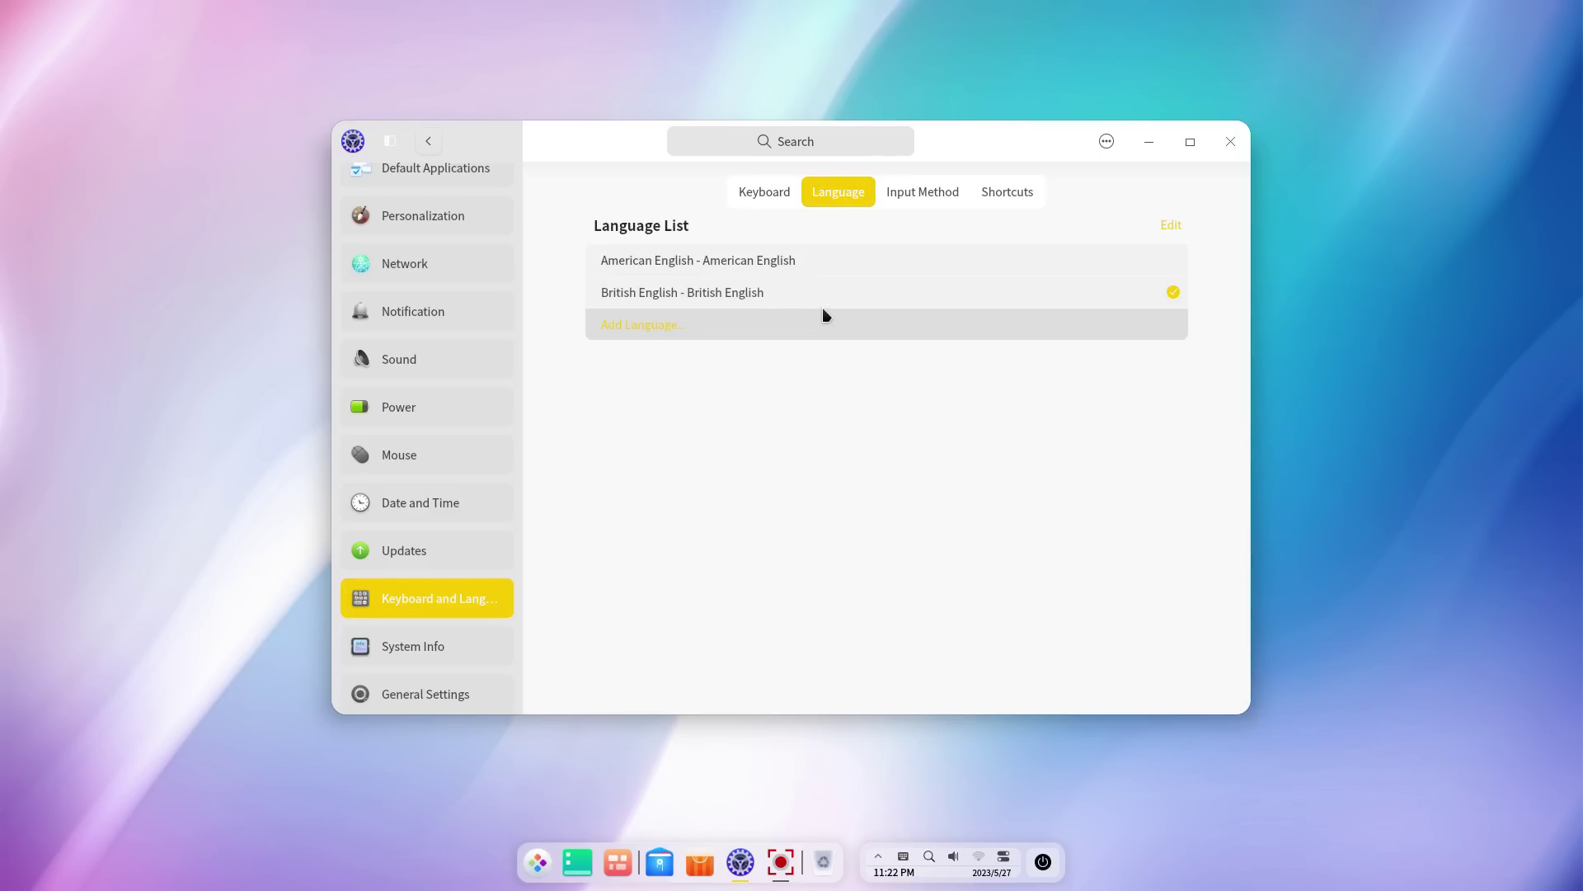
click(945, 201)
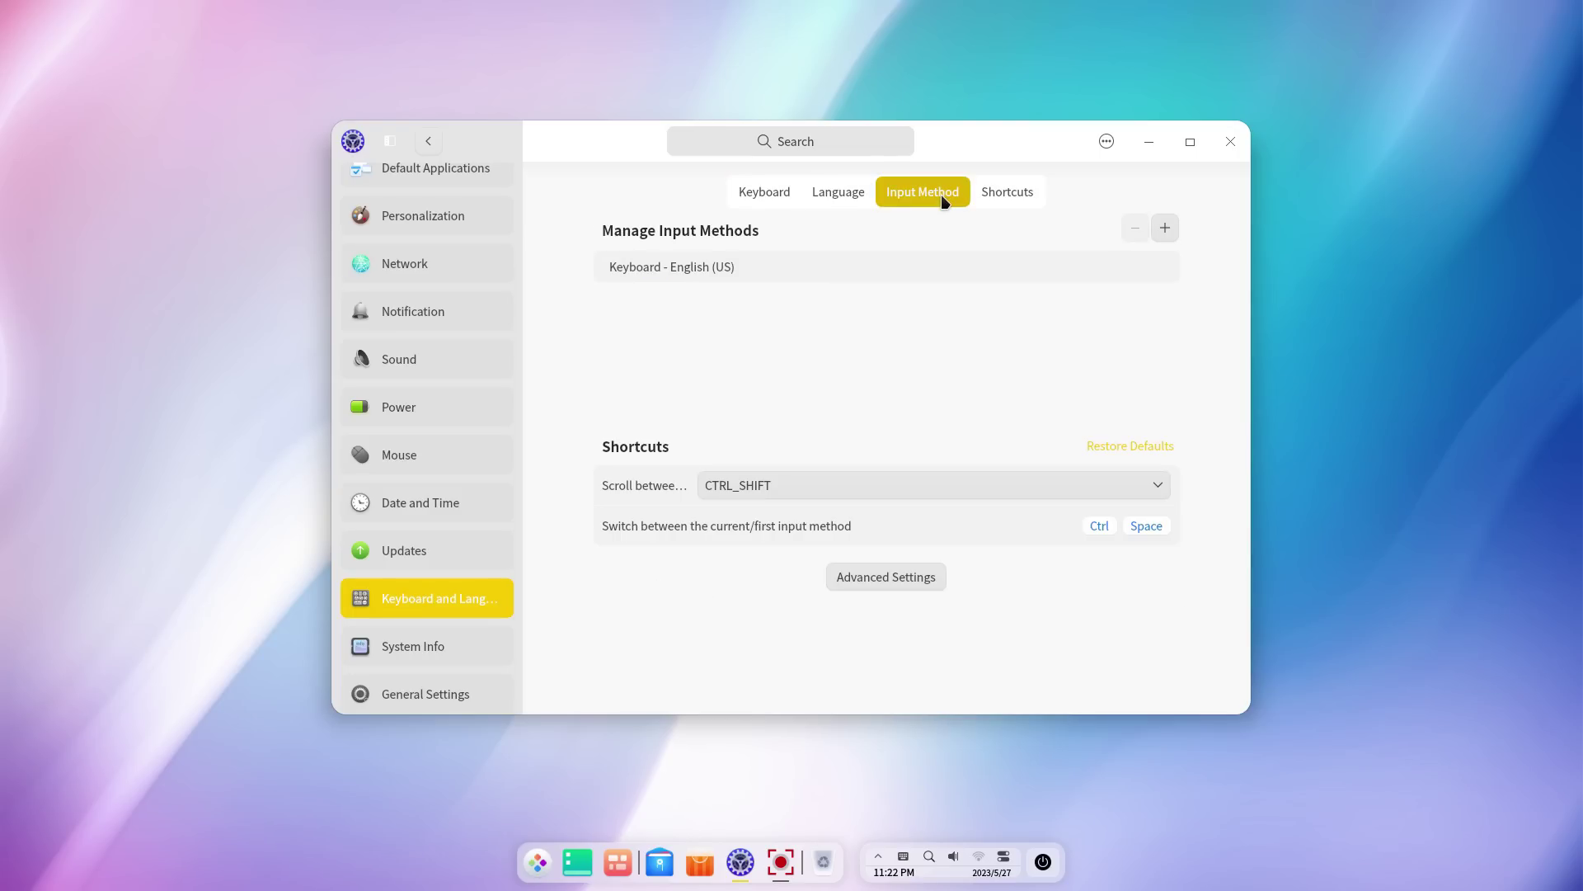
click(1004, 194)
click(368, 661)
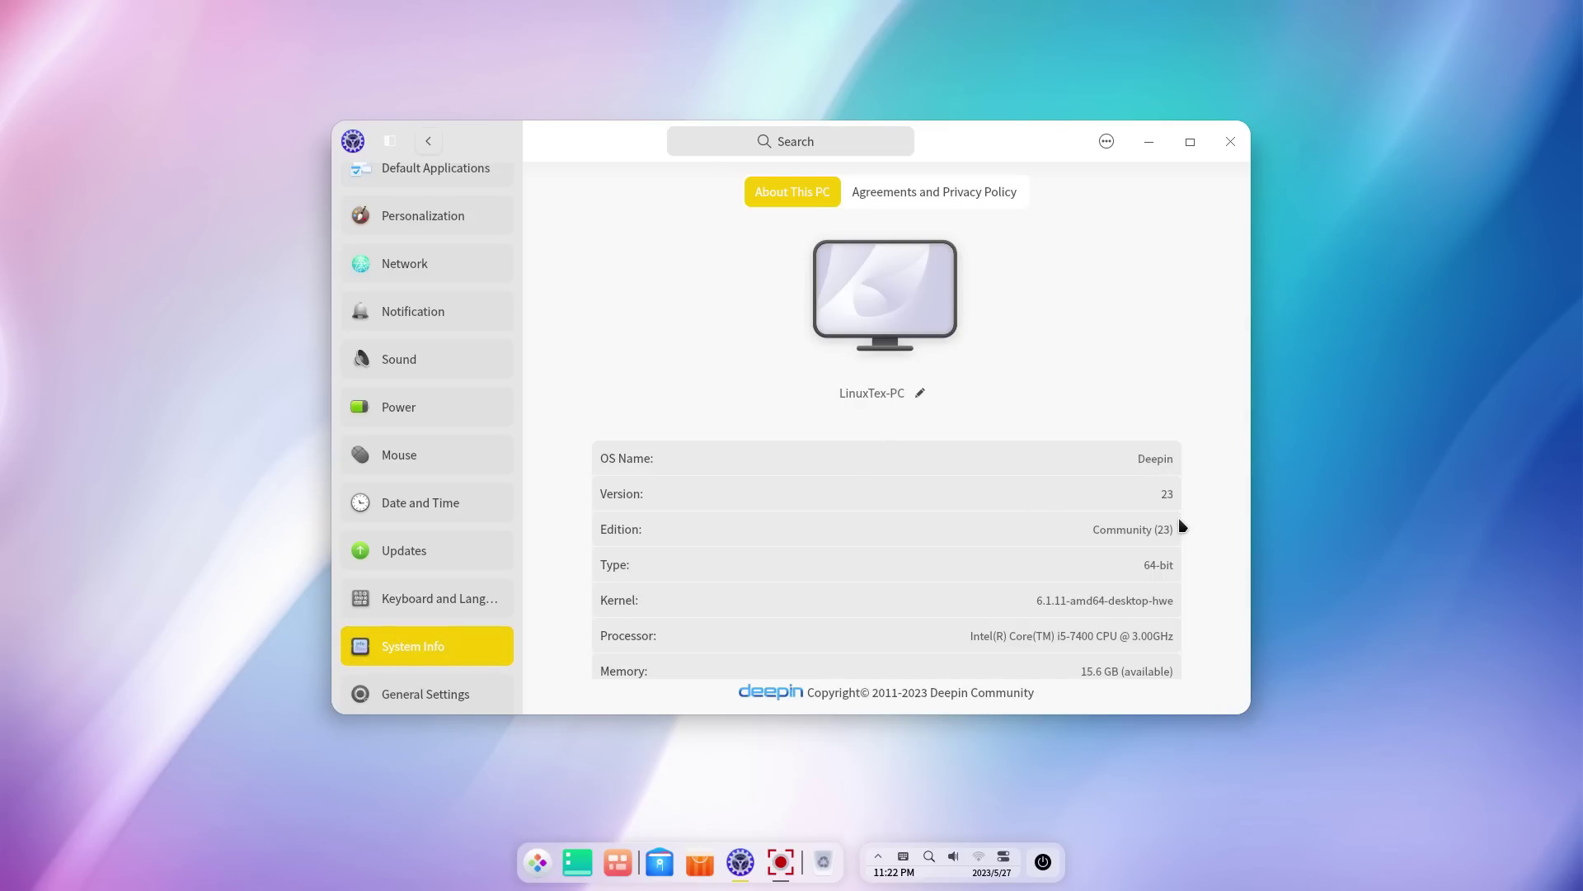
scroll(1138, 564, down, 1)
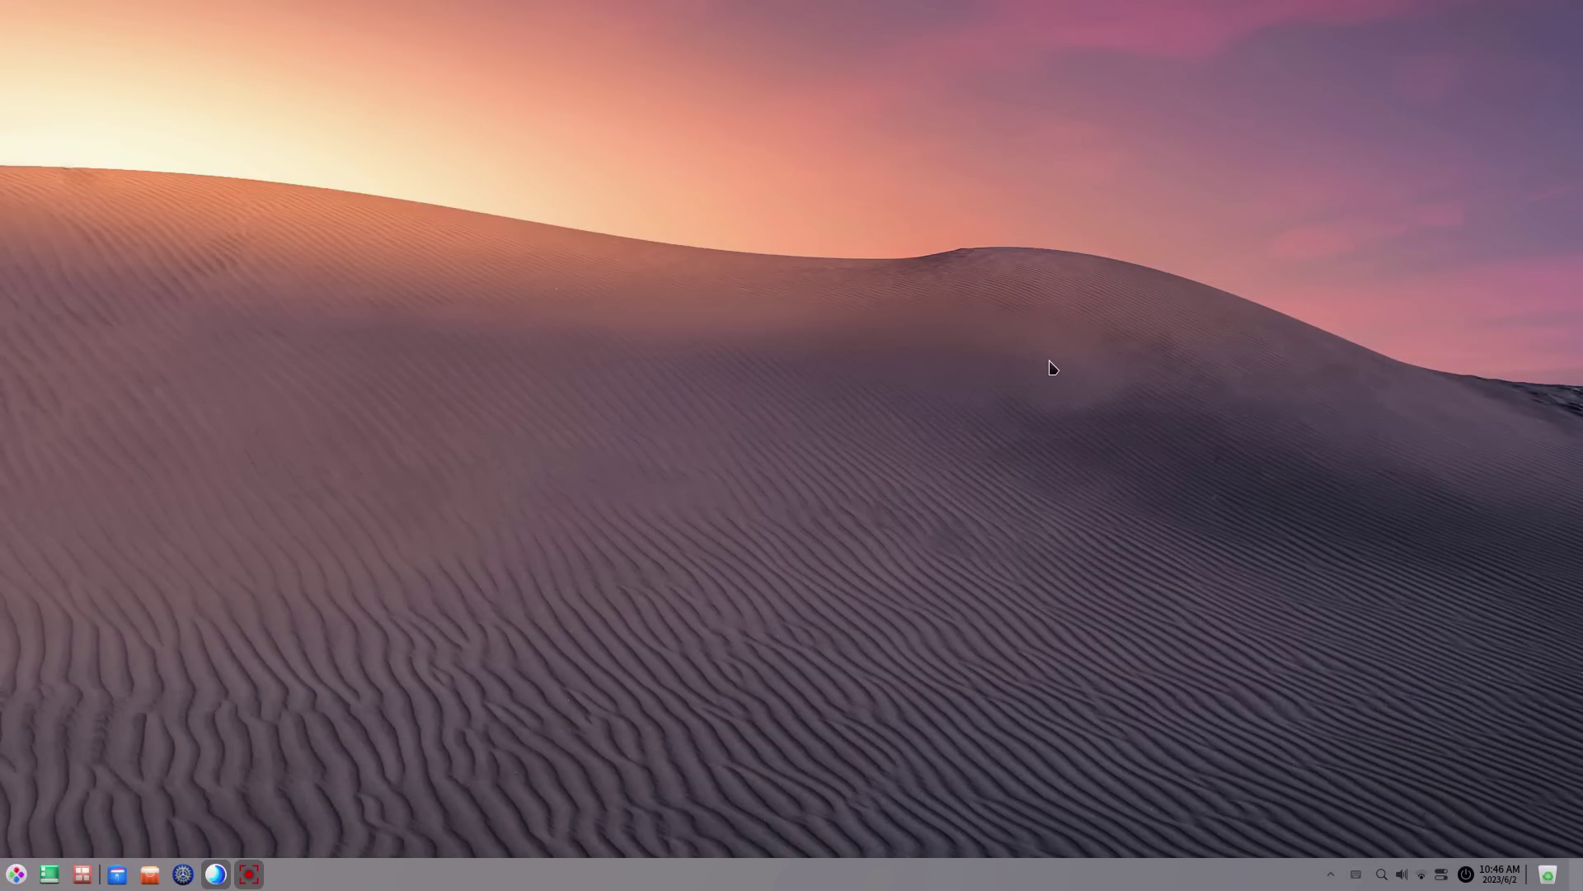
Open Deepin Browser, return to its new tab page, close it from the main menu, and type 'This is De'
click(215, 873)
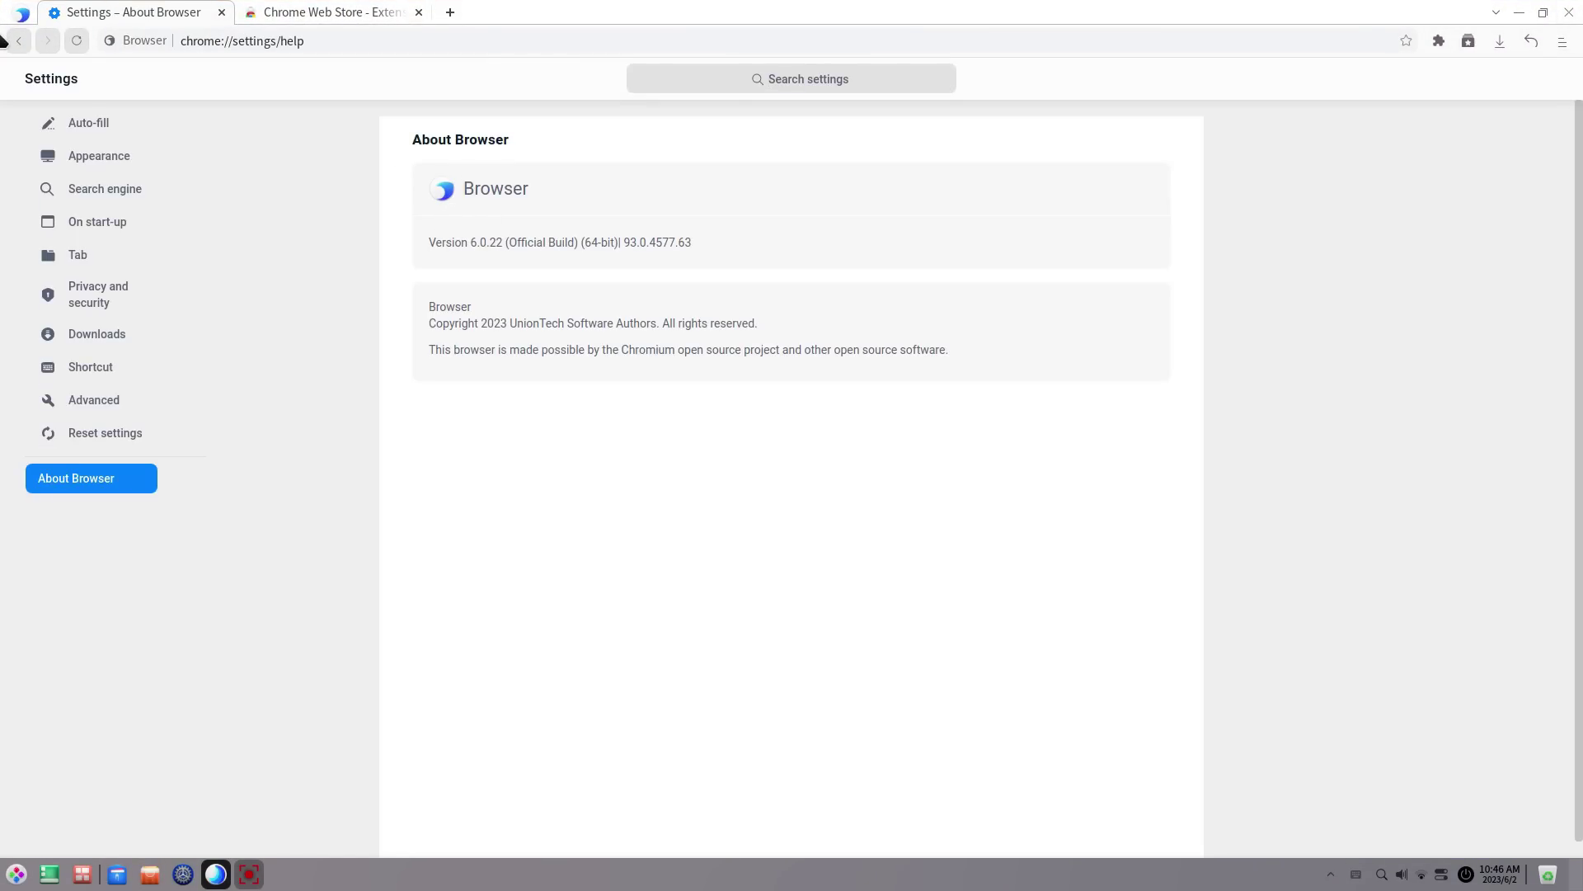
click(16, 40)
click(1563, 40)
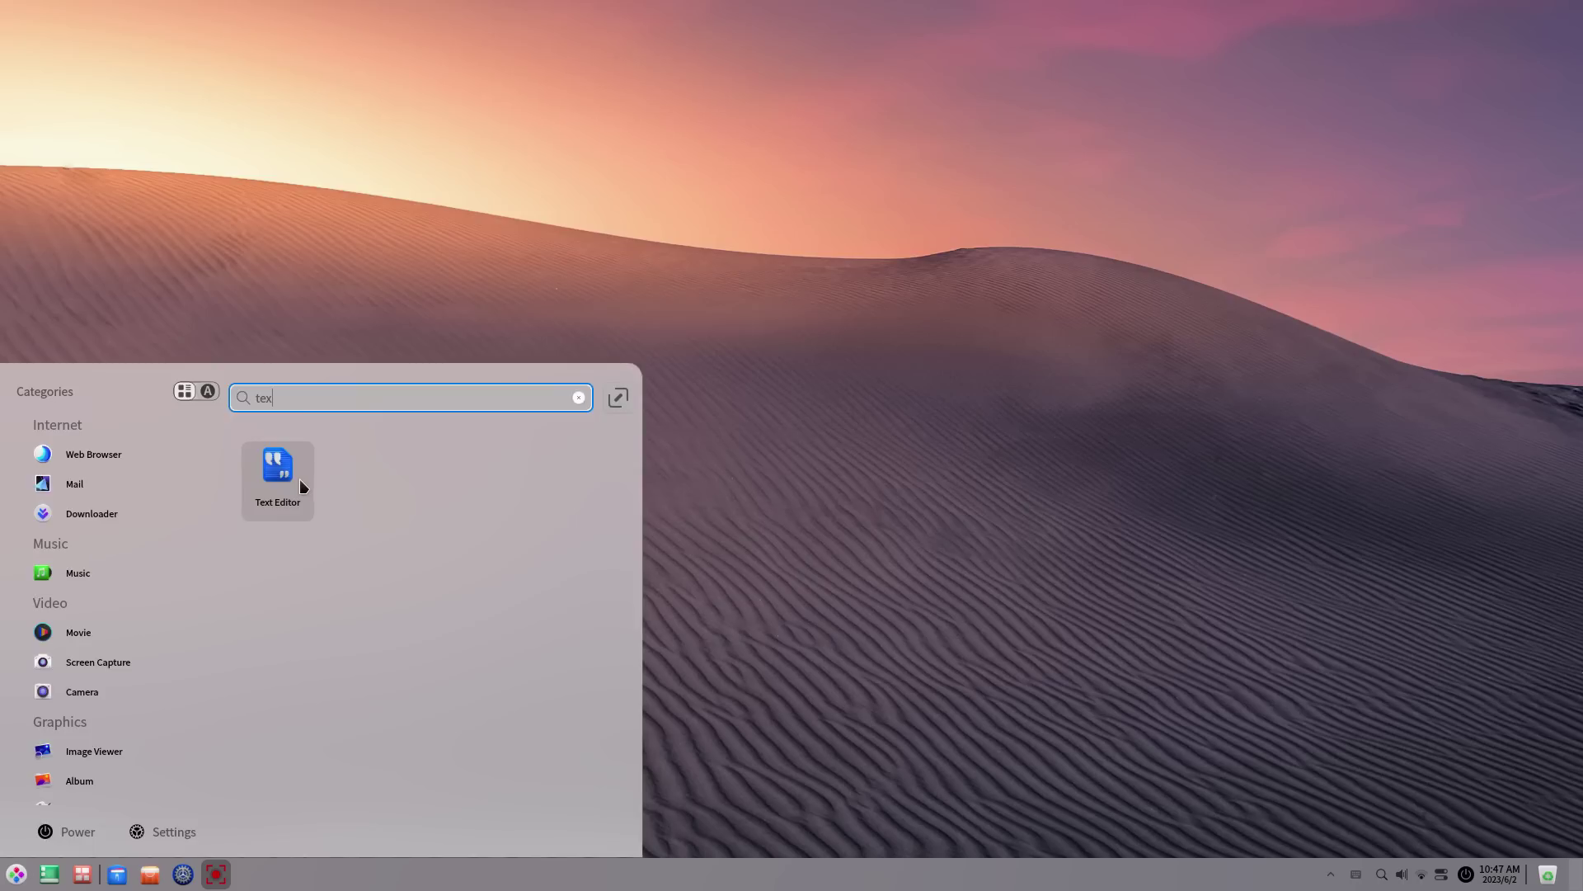
click(300, 479)
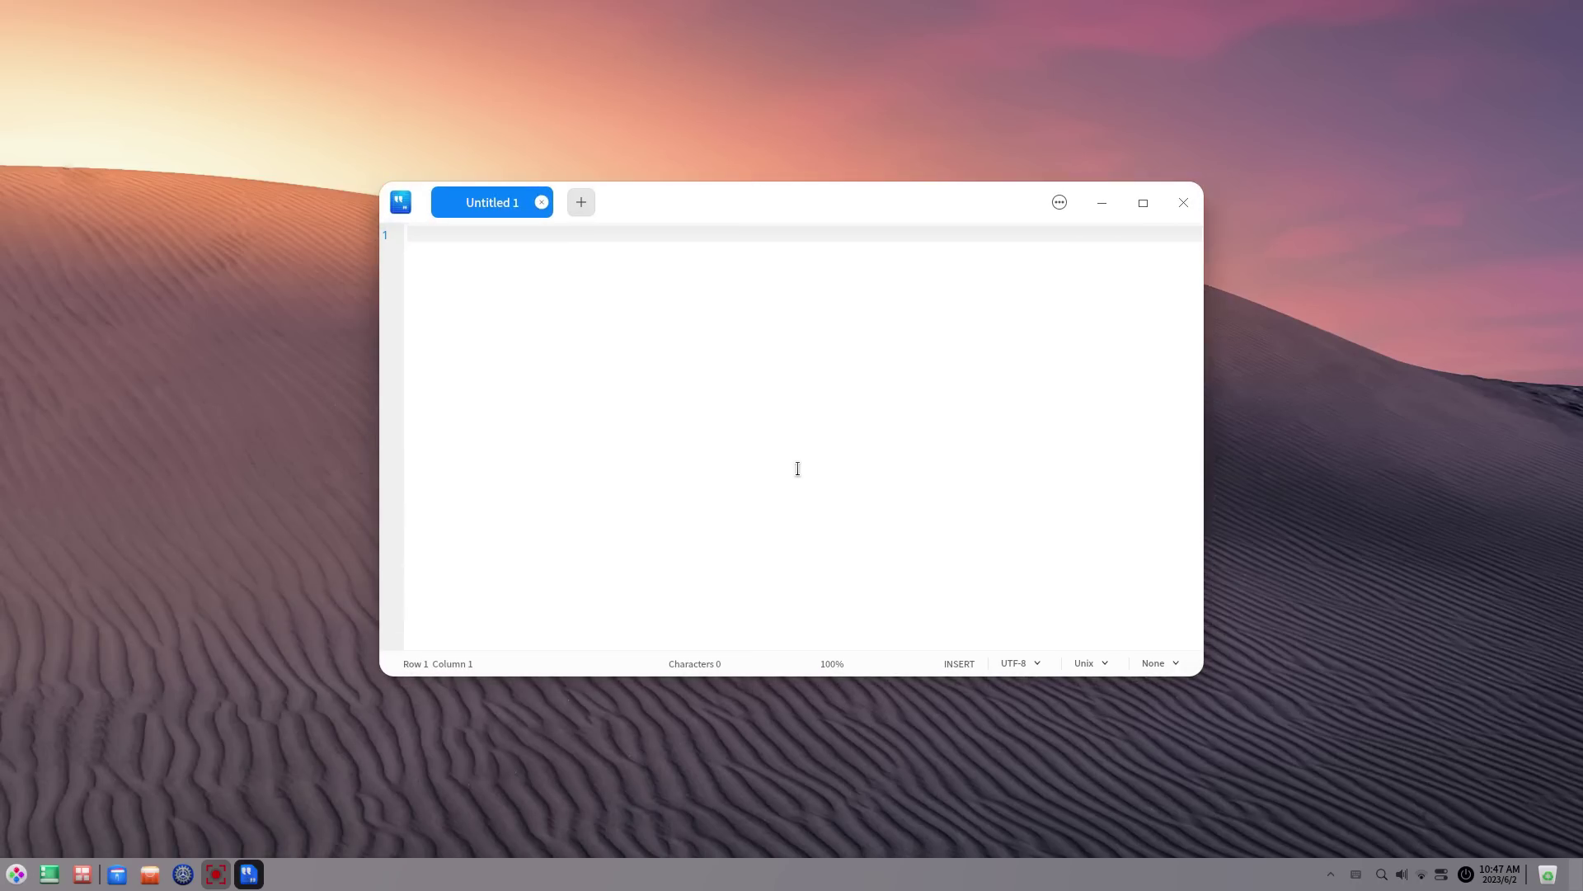
text(This is De)
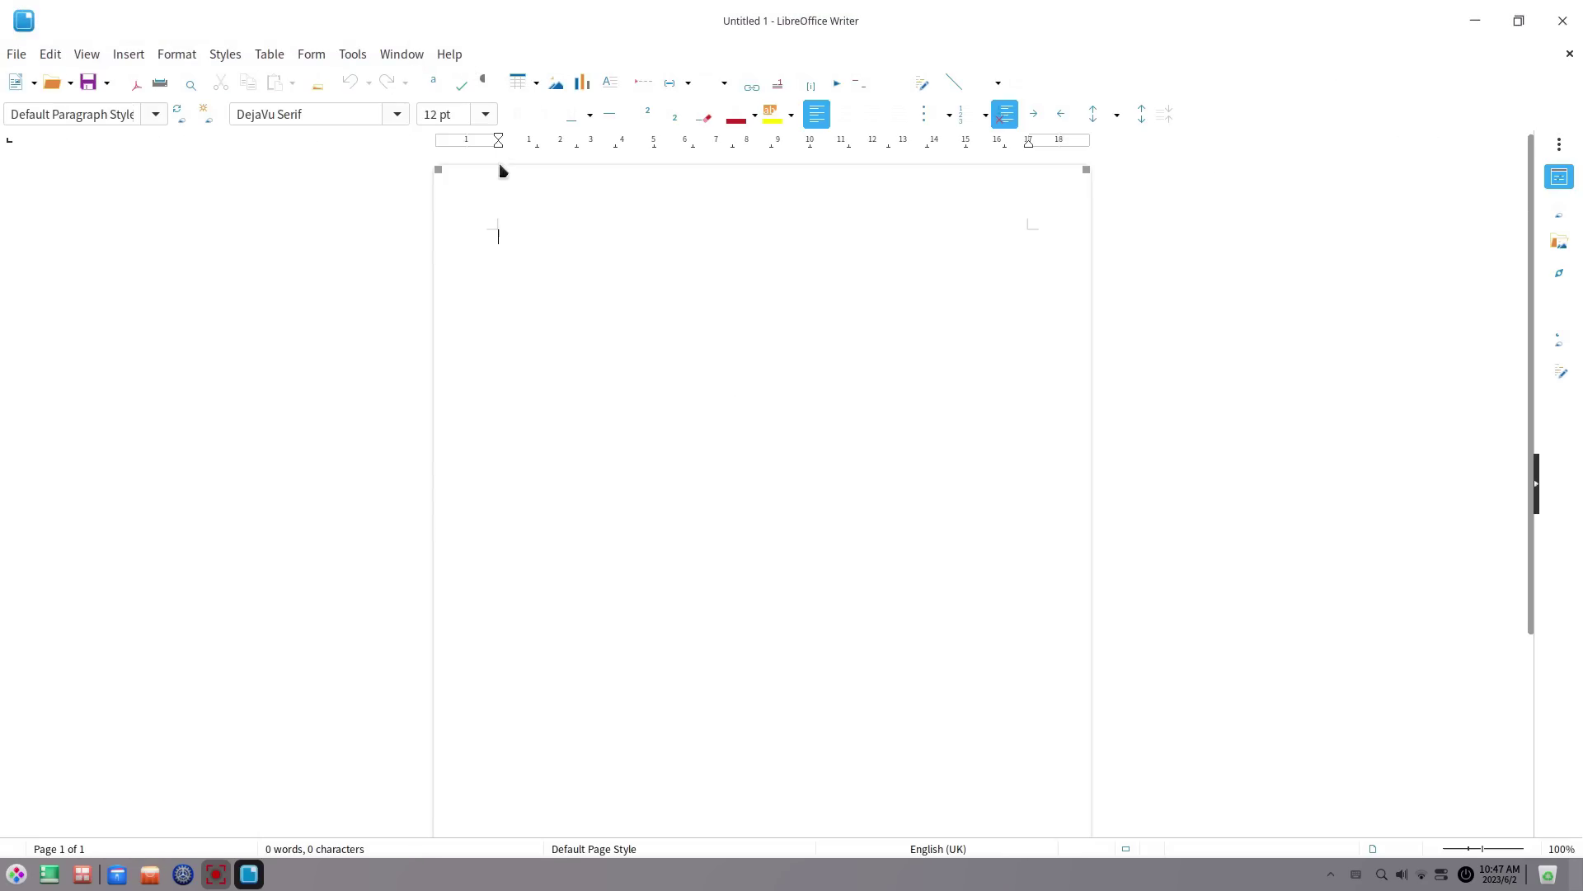
Check LibreOffice's version (7.4.2.3) in Help's About box, then close it and the Writer window
click(459, 58)
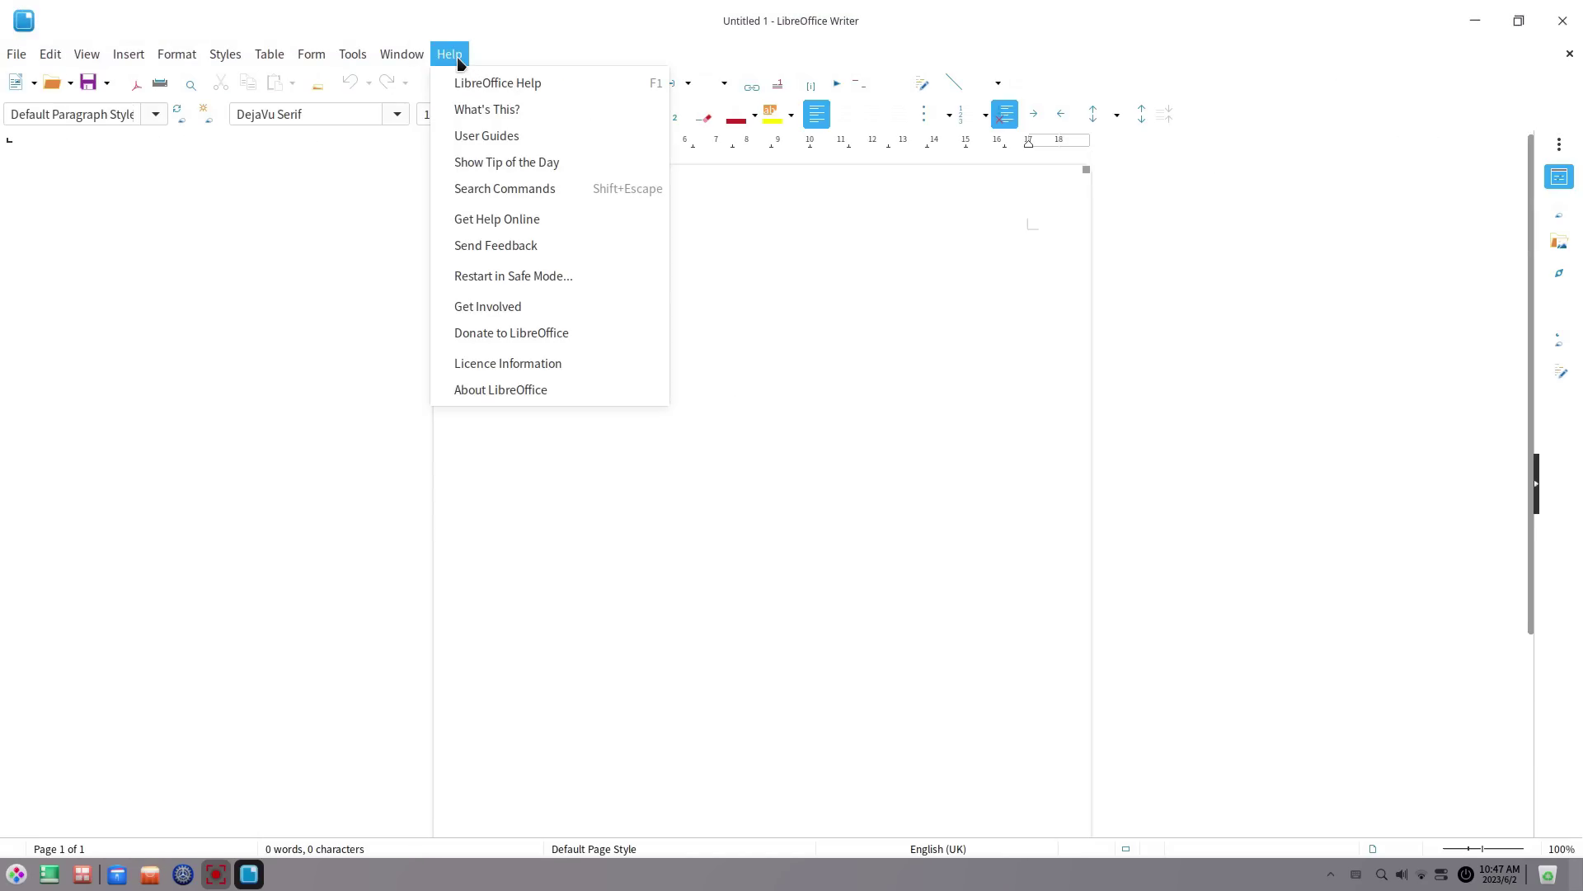
click(512, 389)
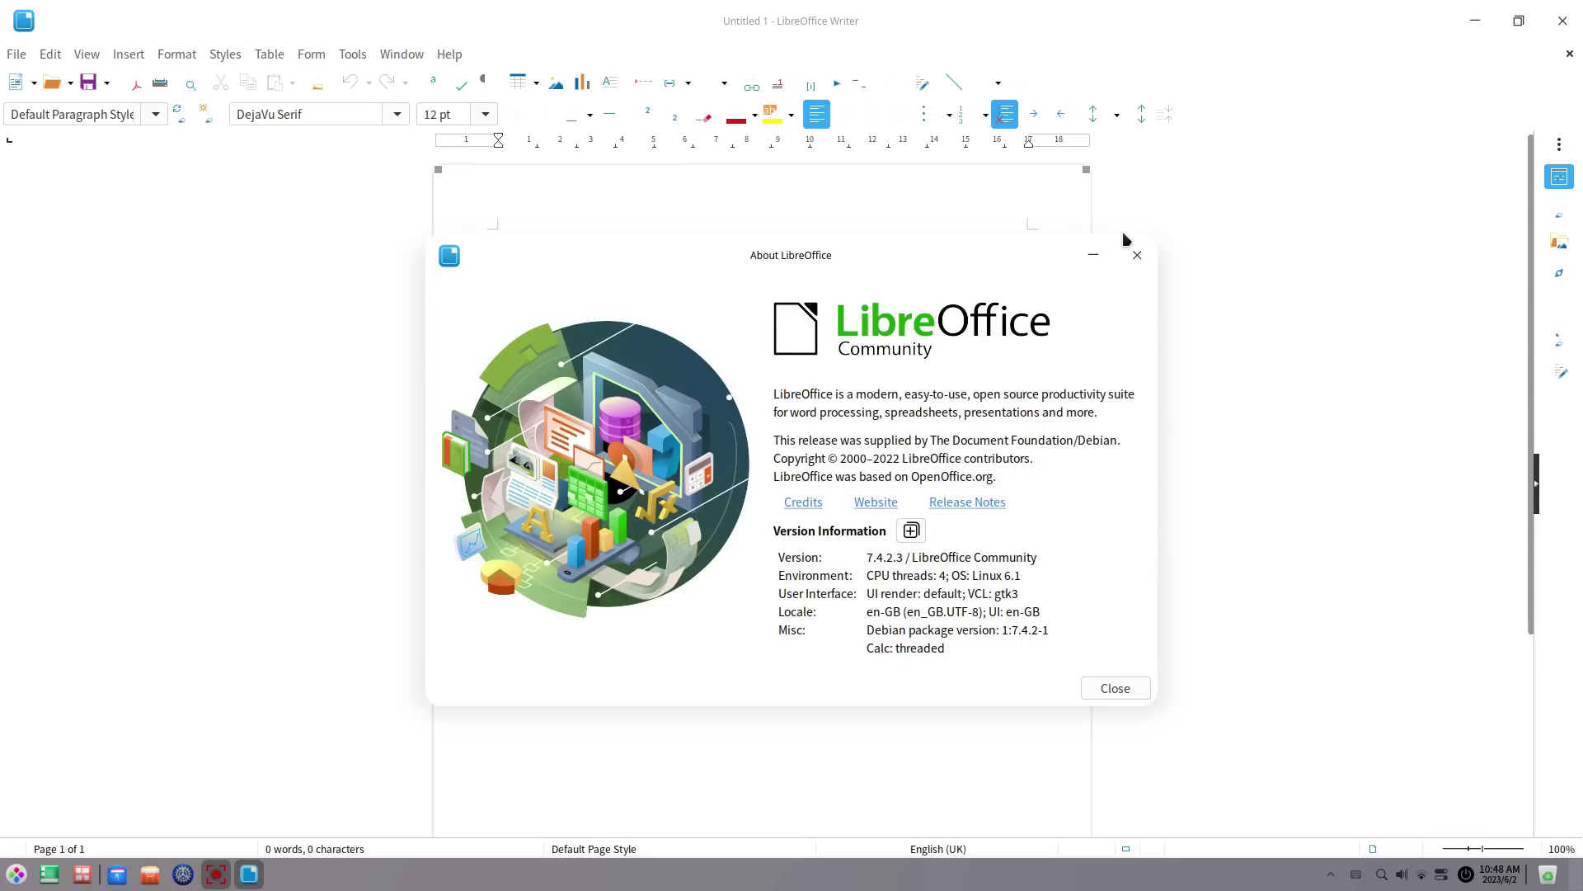
click(1137, 255)
click(1579, 7)
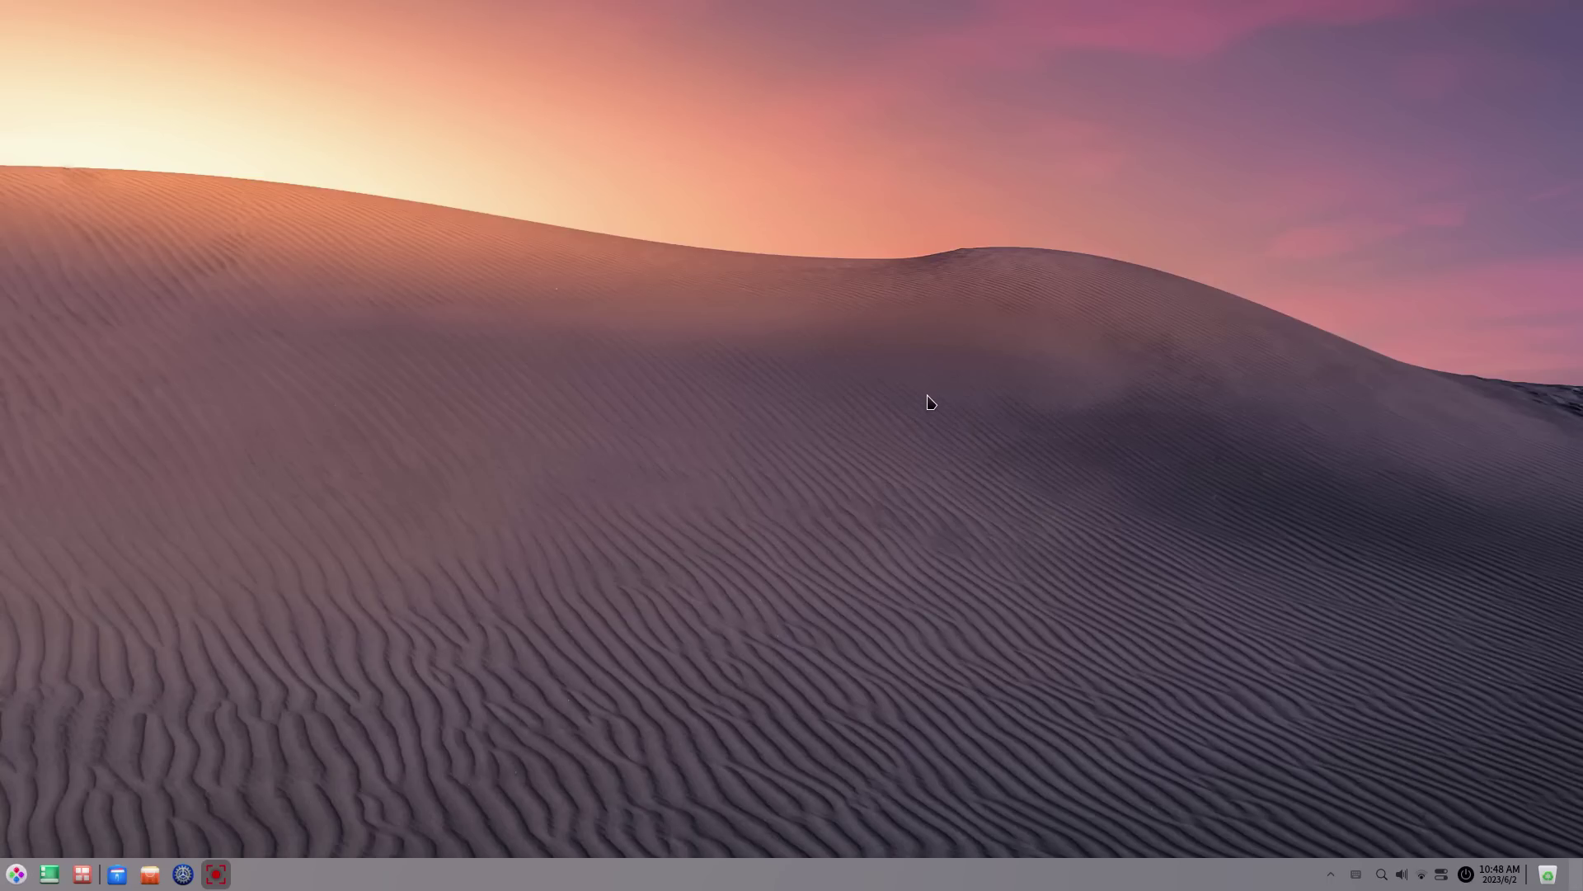
Launch Music by searching 'mu' in the launcher and move its window toward the centre
key(super)
text(musi)
key(Return)
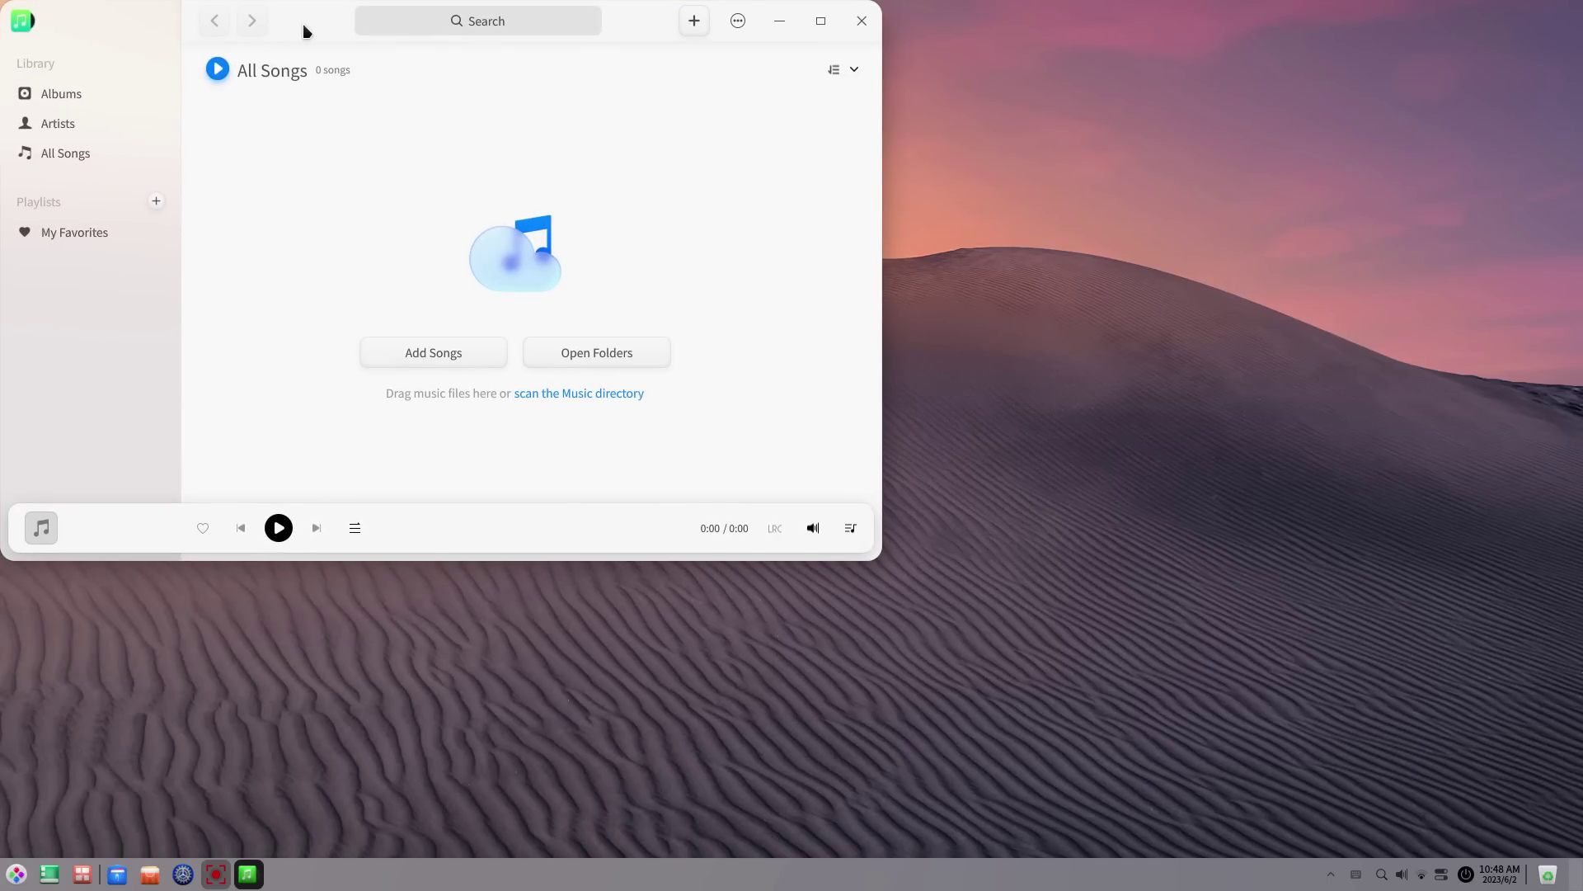
drag(303, 26, 508, 127)
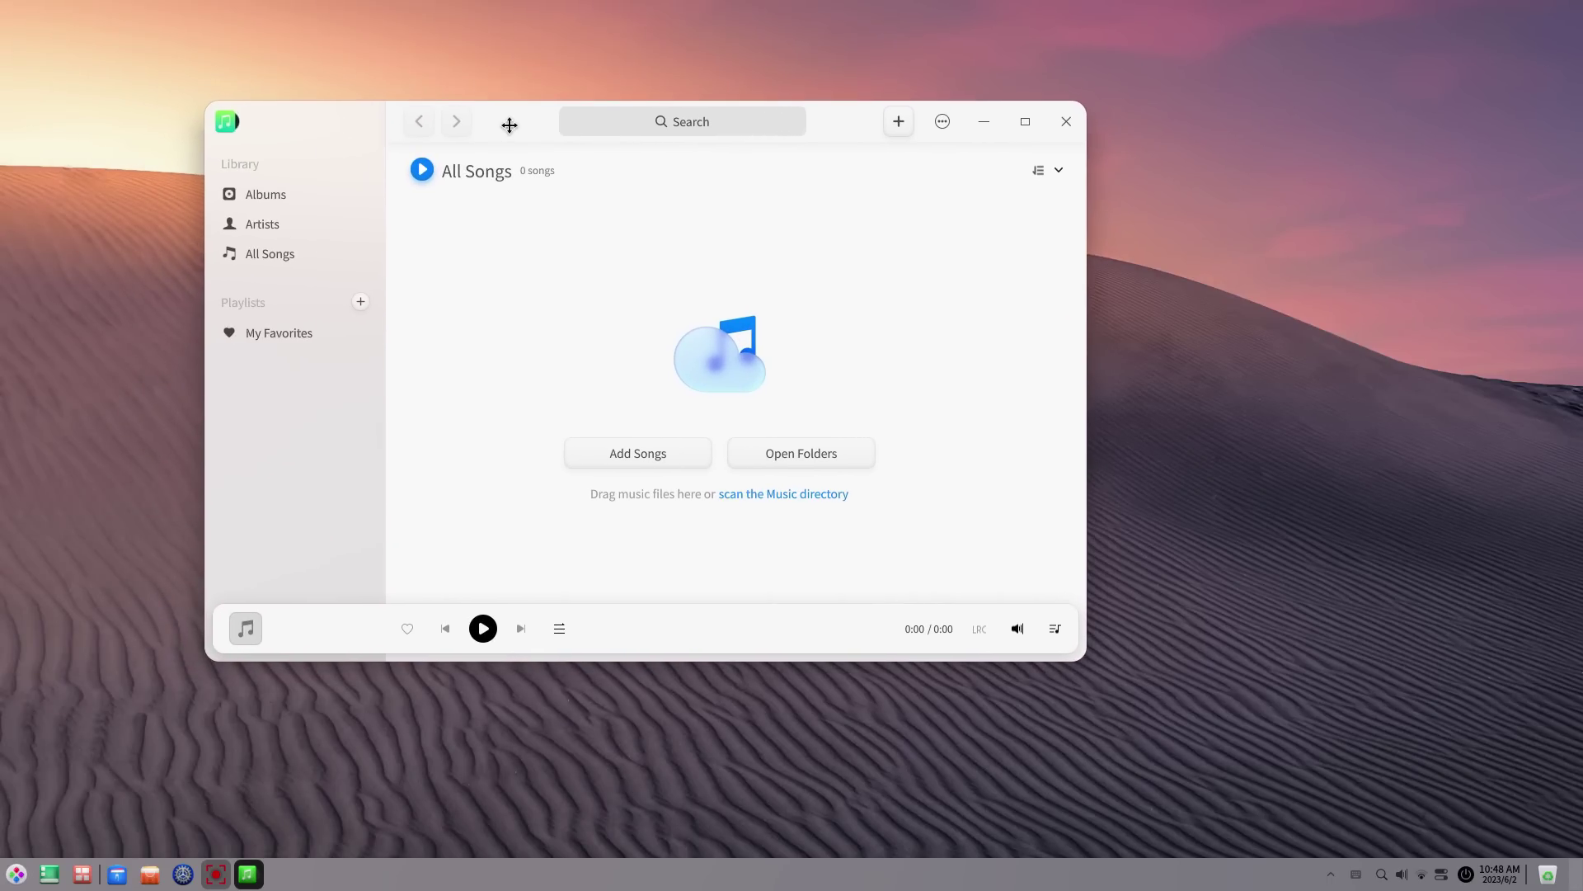
Switch the Music player to Dark Theme, then back to Light Theme
click(943, 121)
mouse_move(998, 293)
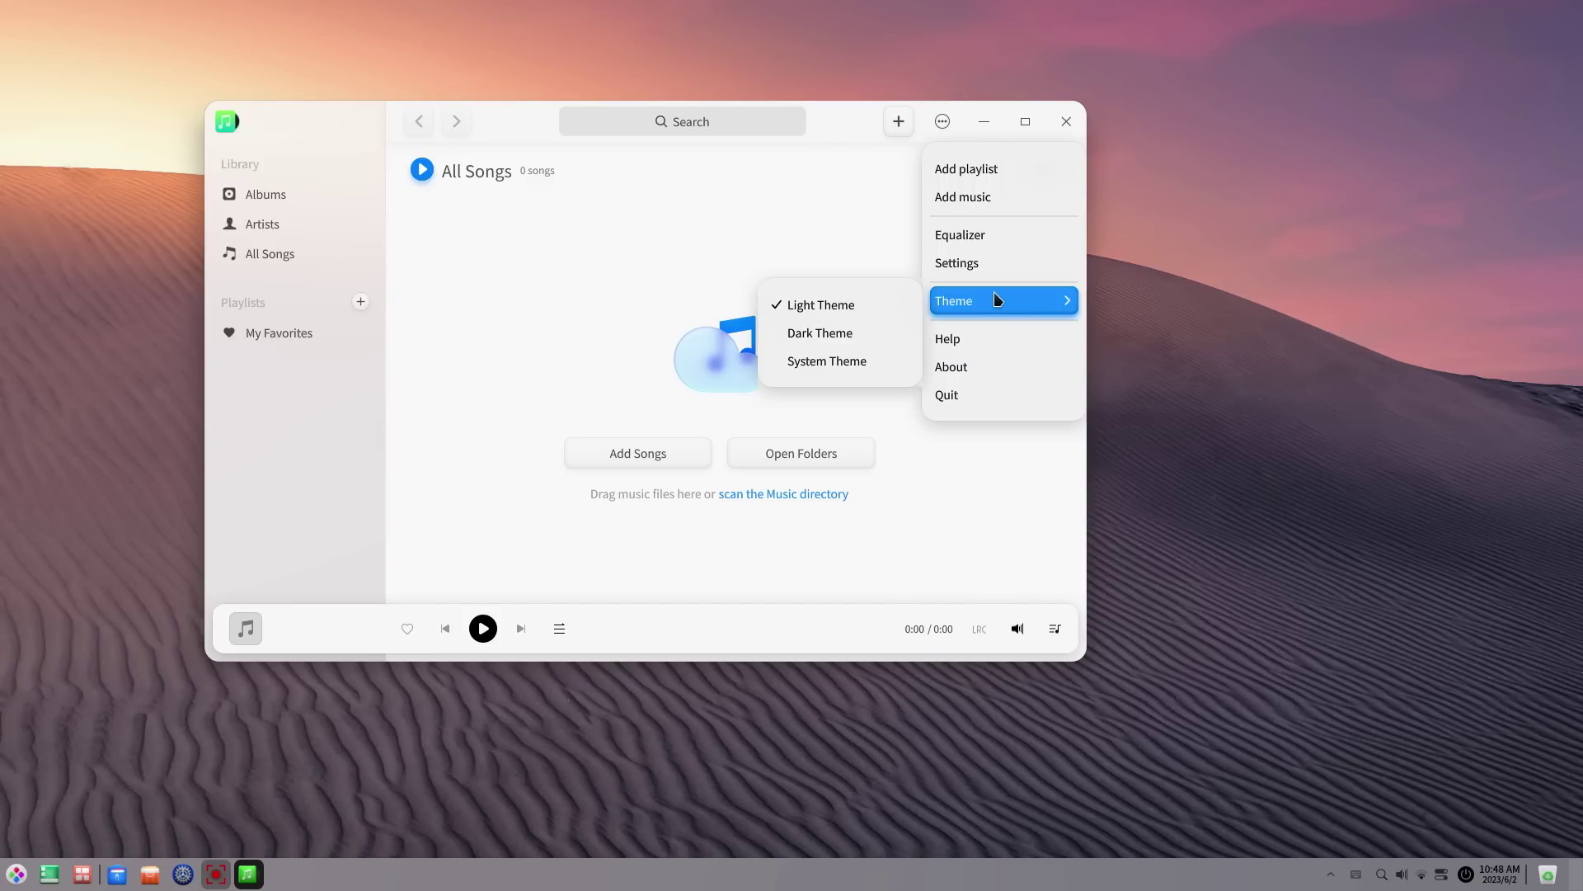
click(881, 332)
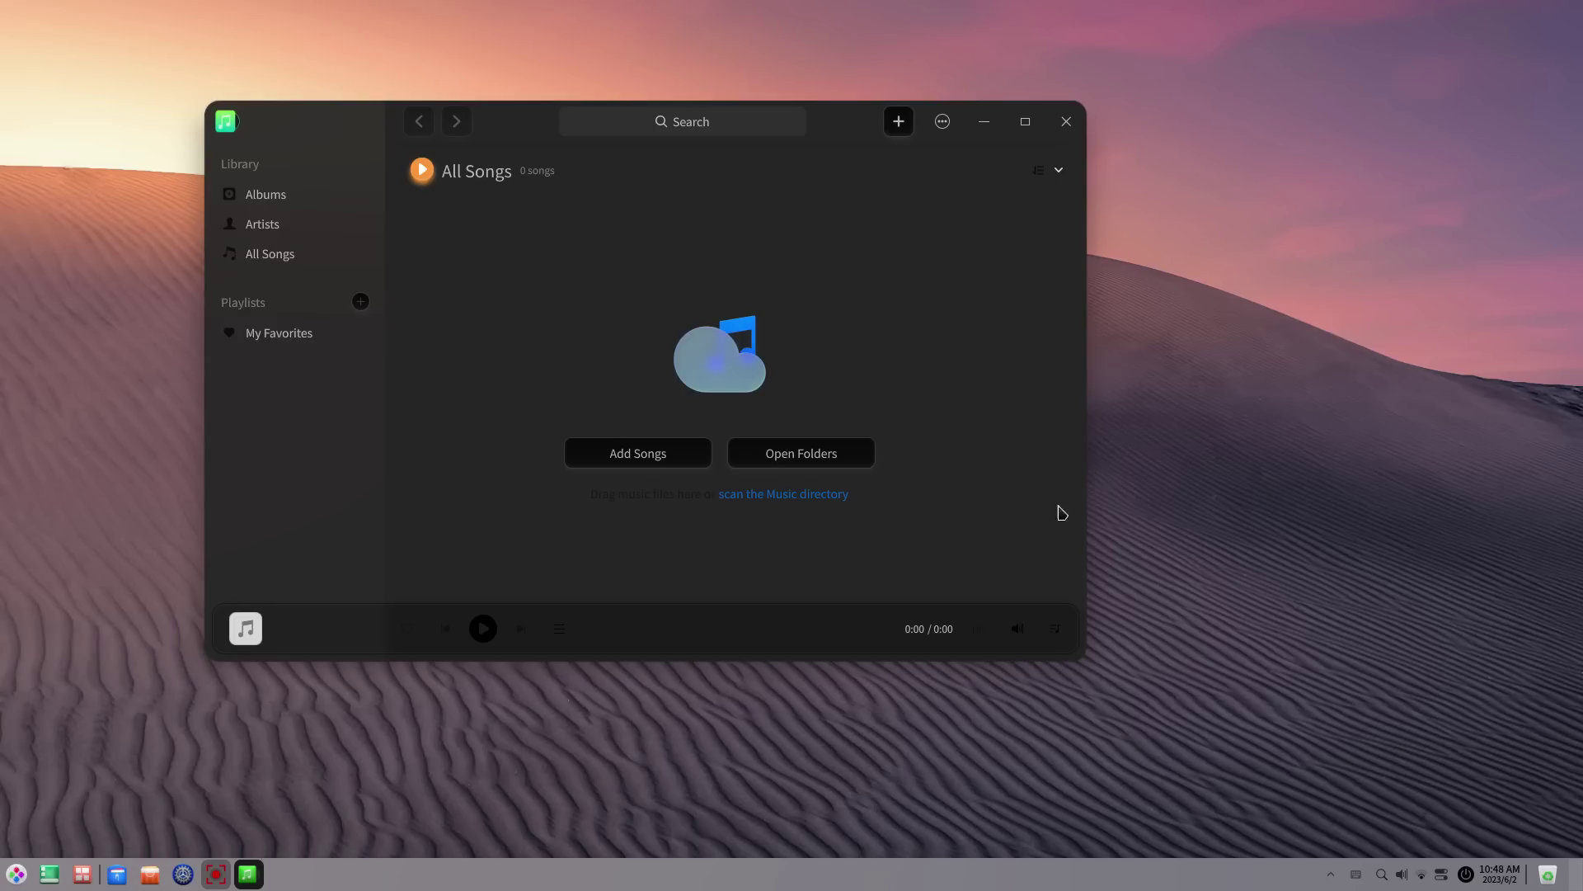
click(943, 121)
mouse_move(989, 297)
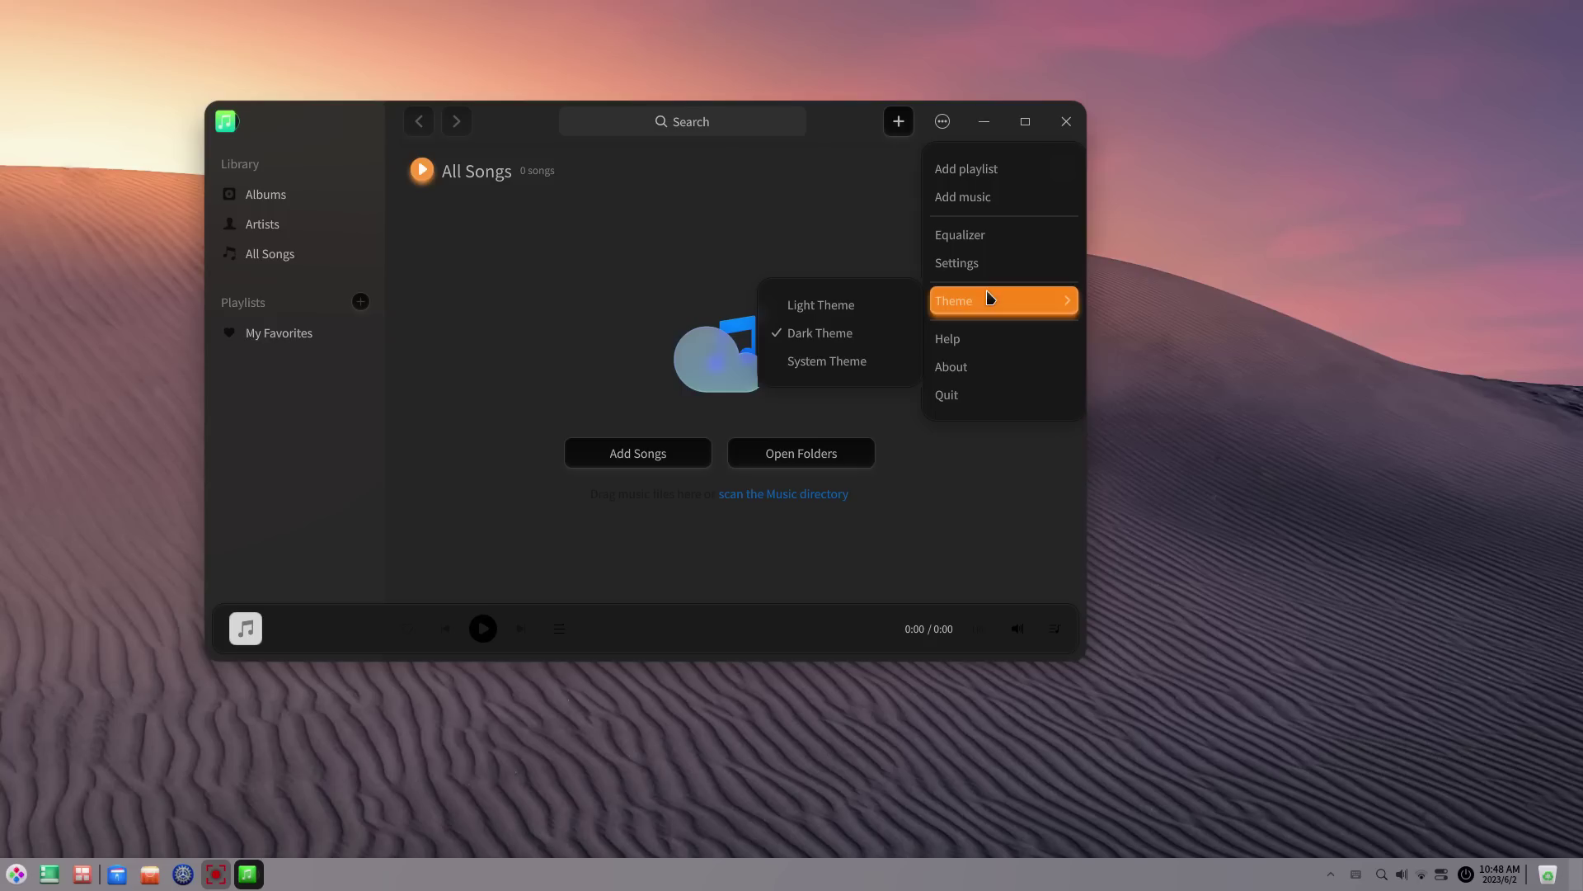
click(864, 299)
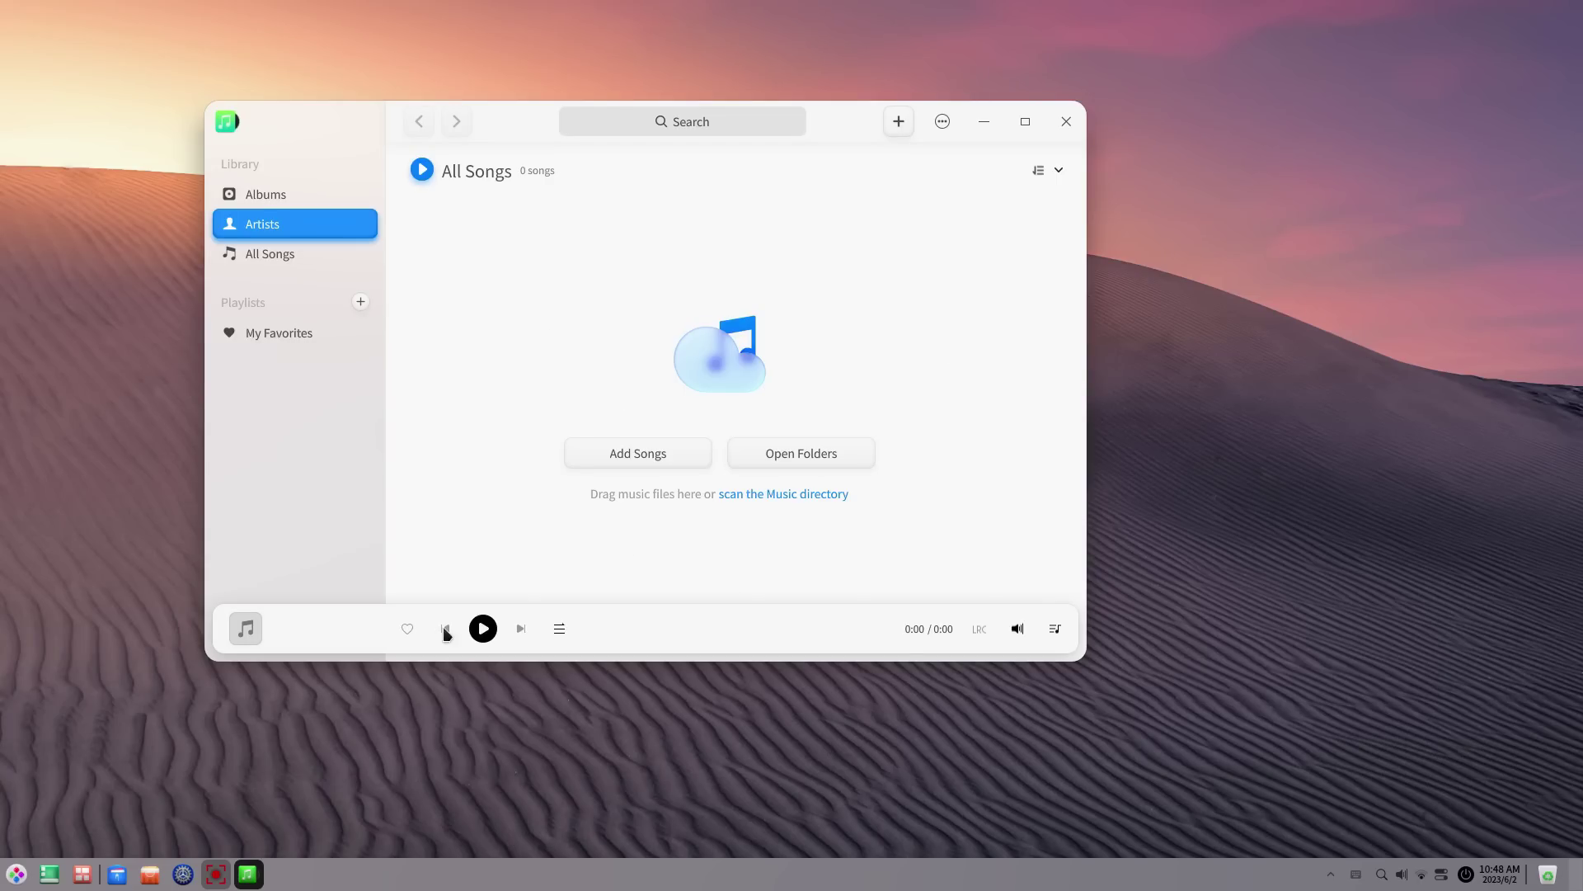
View the Albums library, then close Music choosing Exit instead of minimizing, and confirm
key(Up)
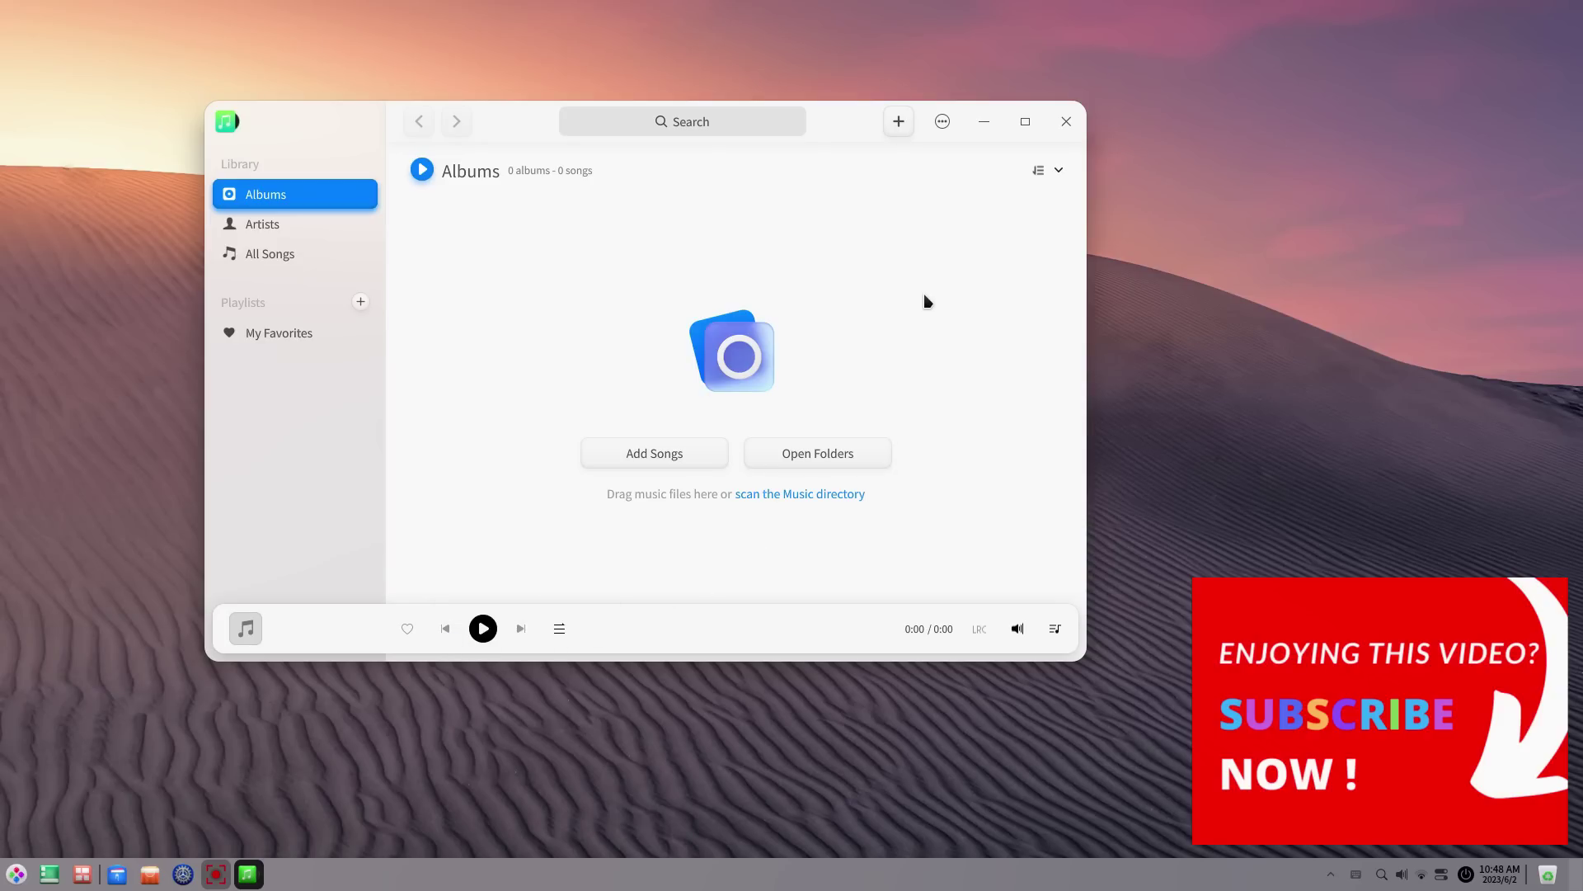
click(1064, 124)
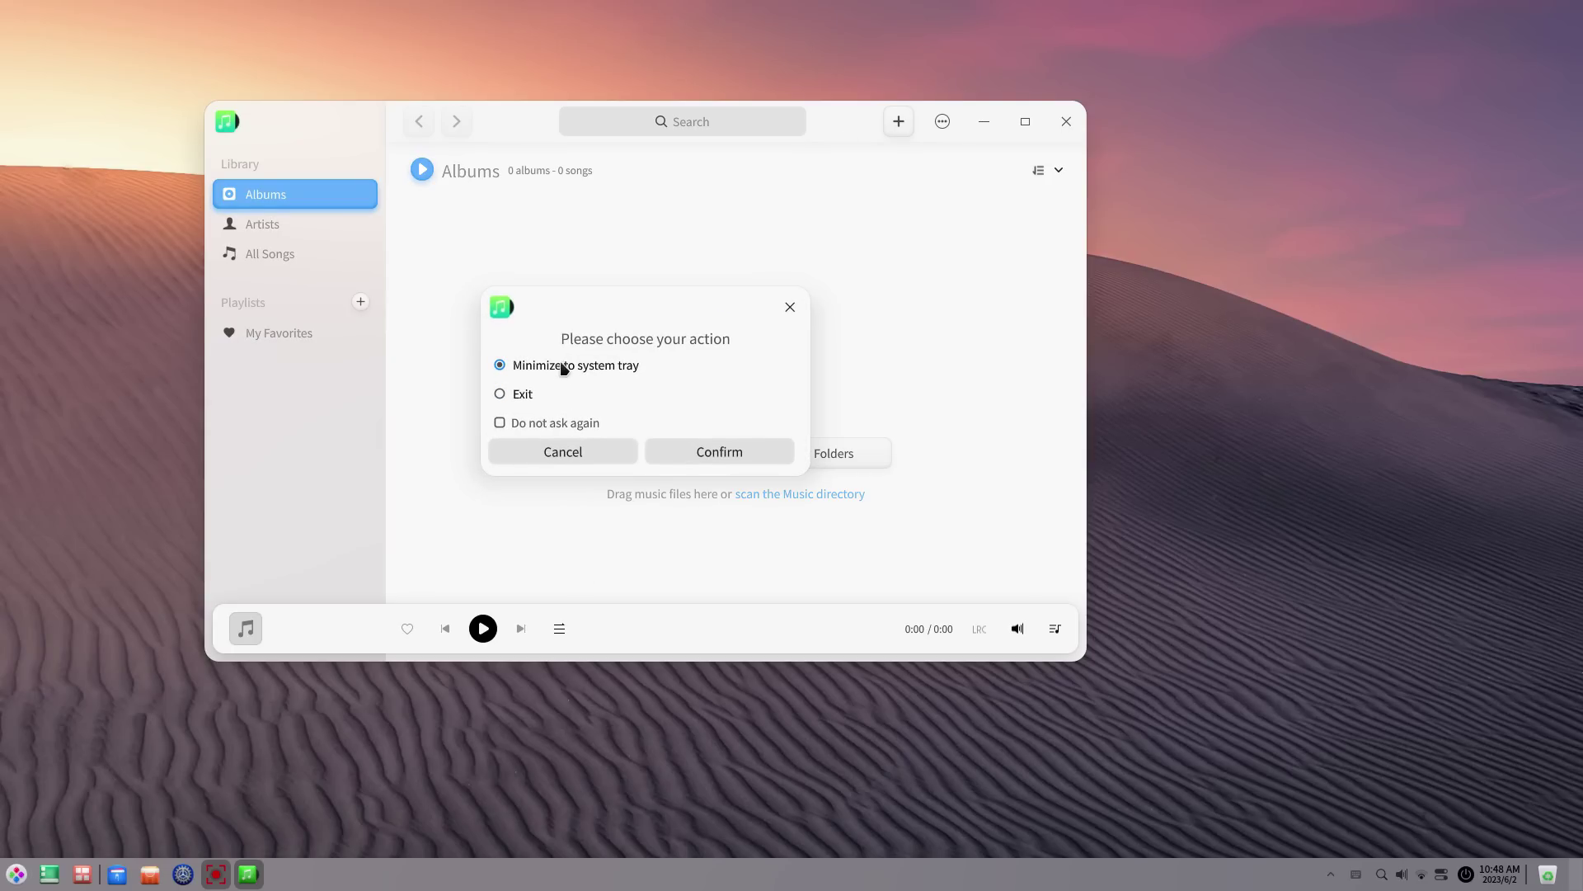
click(503, 397)
click(537, 367)
click(511, 398)
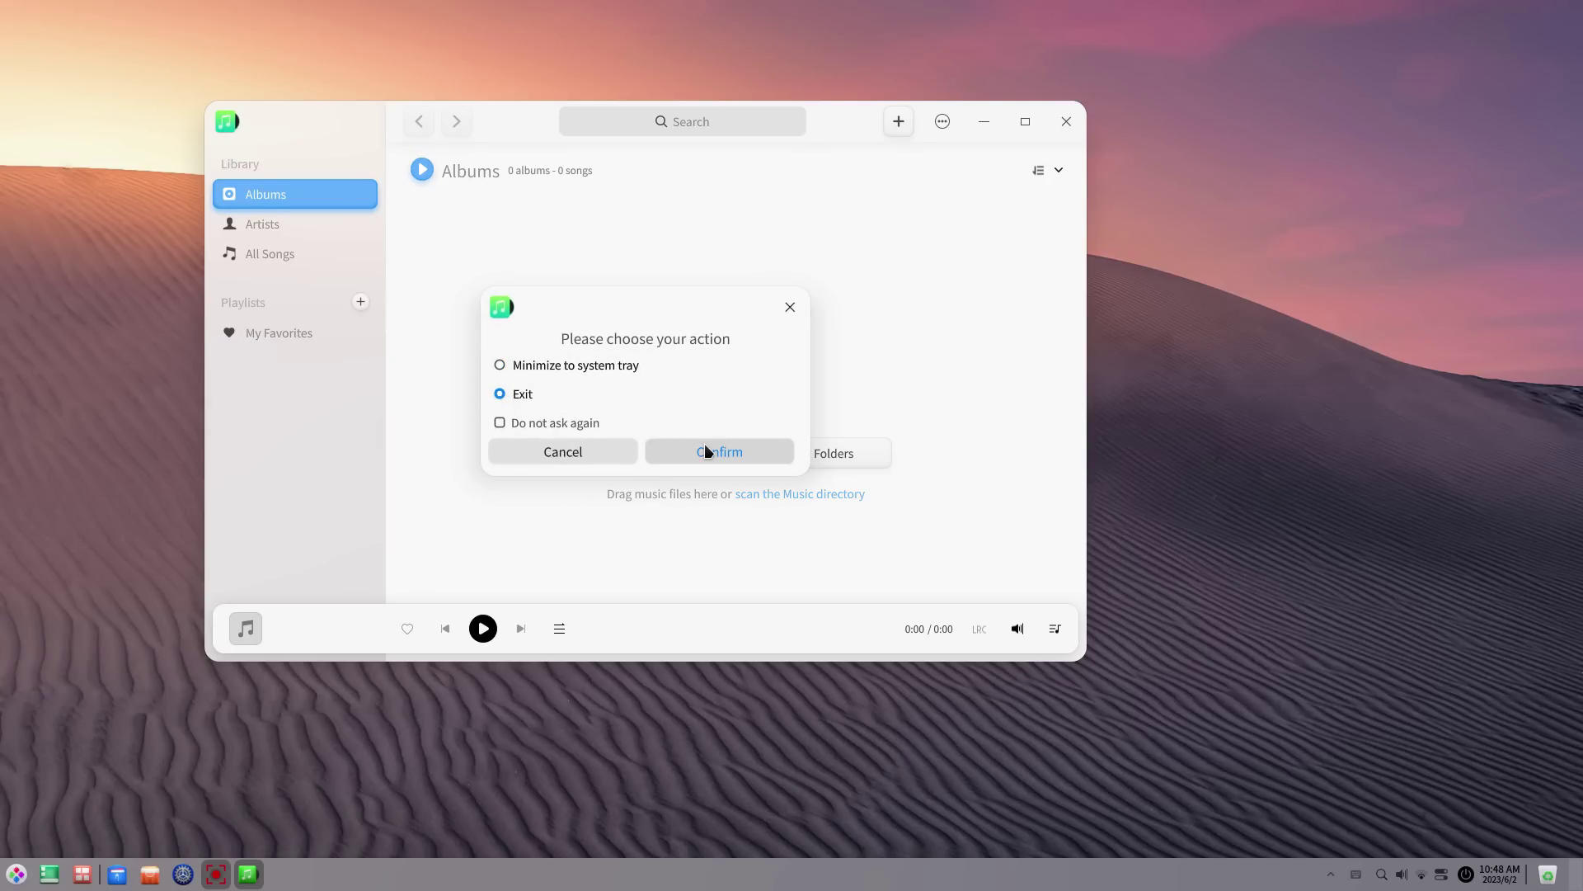
click(707, 451)
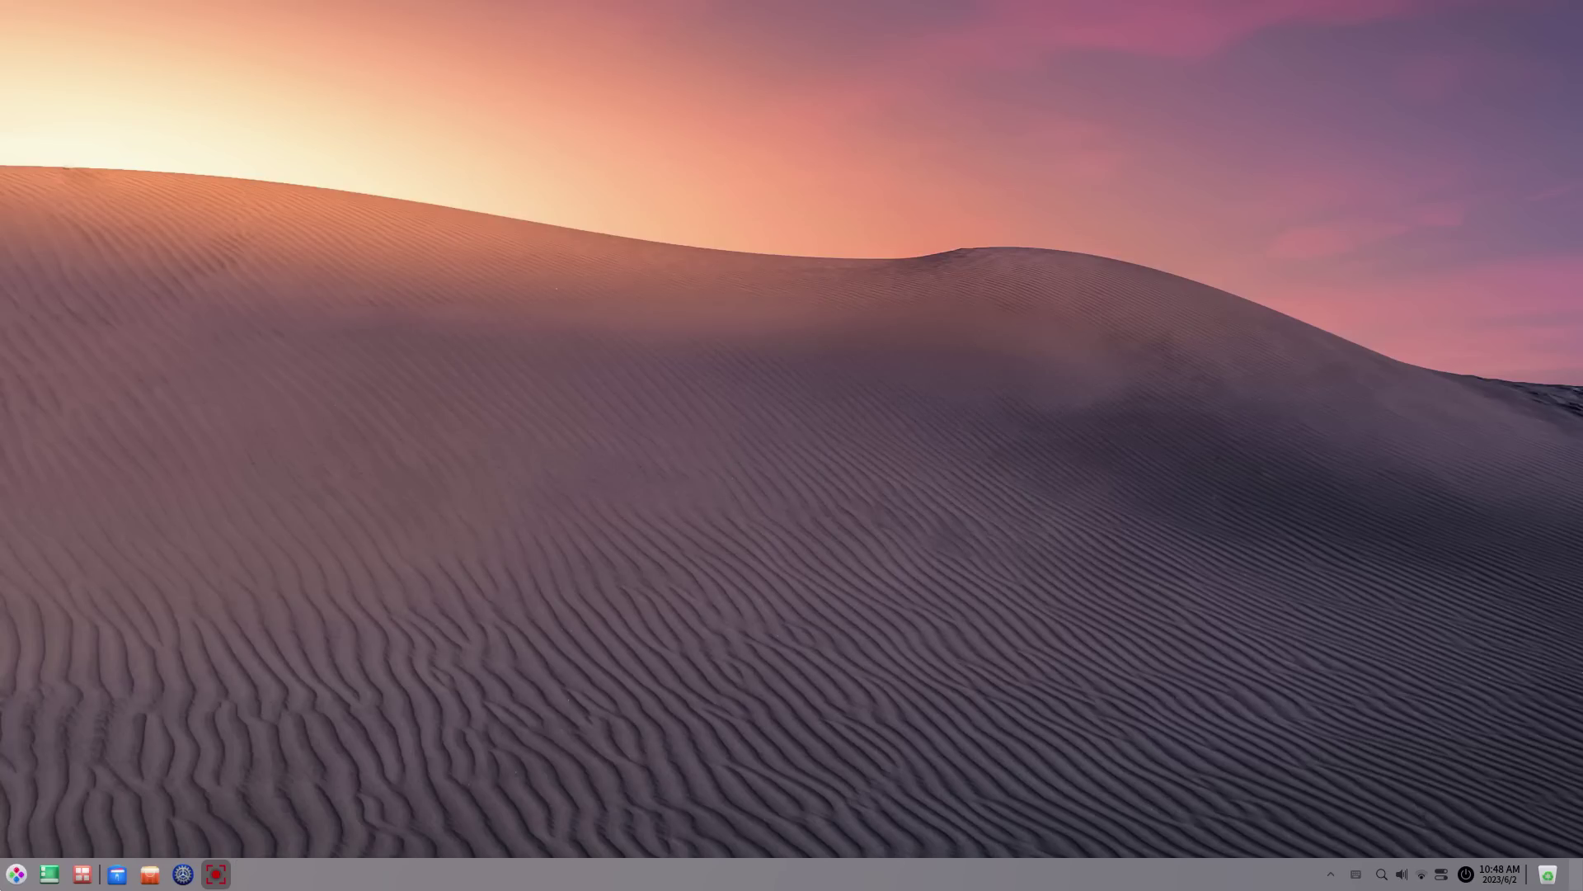
Launch the Draw app from the launcher's All Apps grid
key(super)
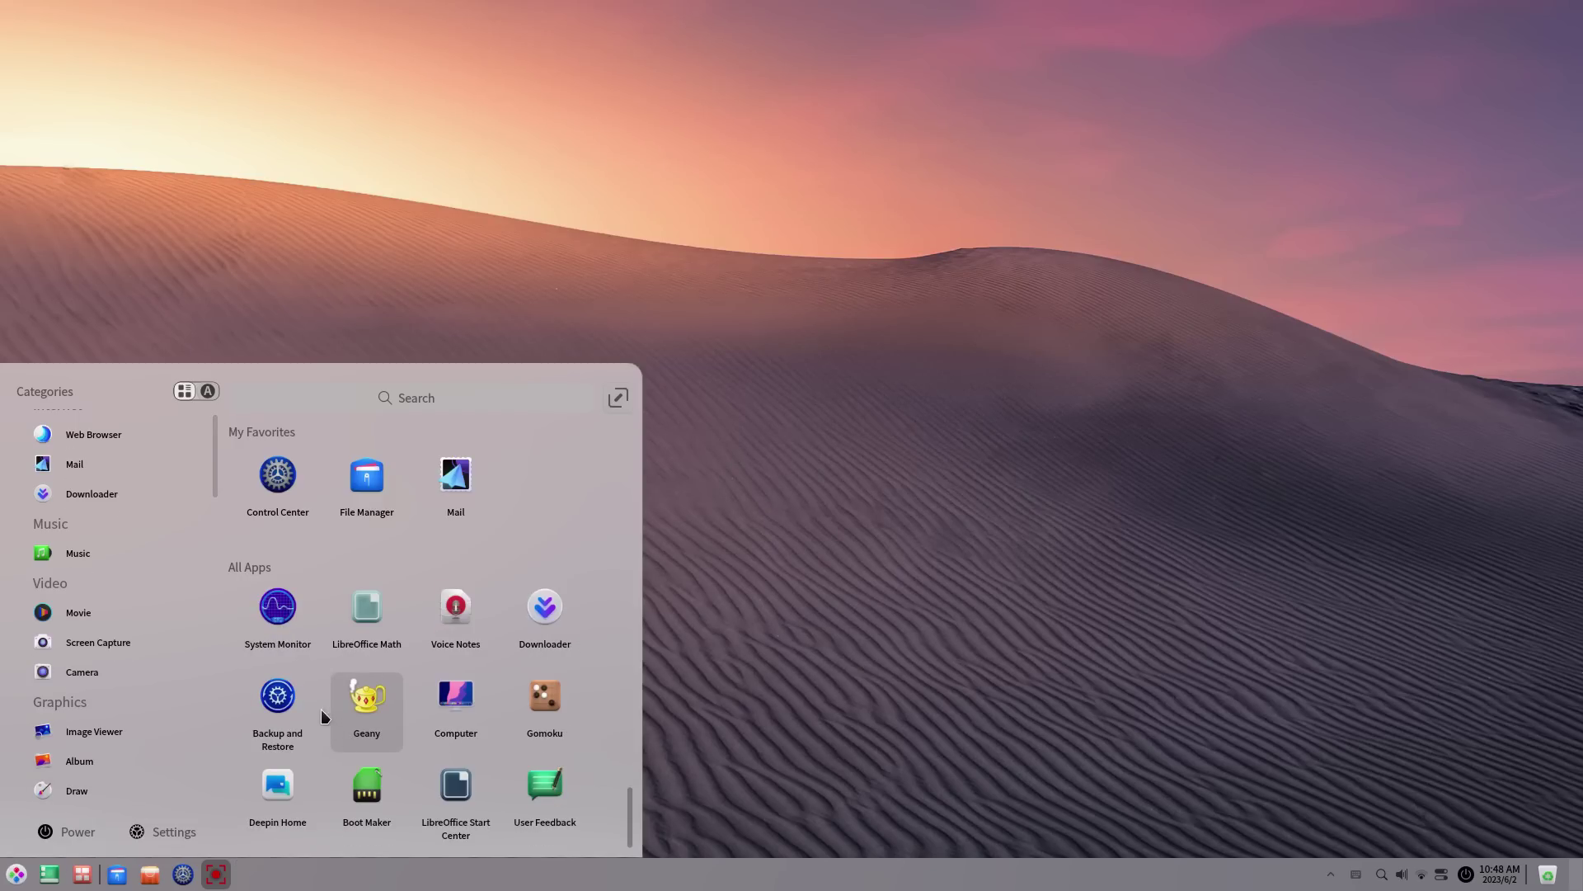
scroll(347, 725, up, 6)
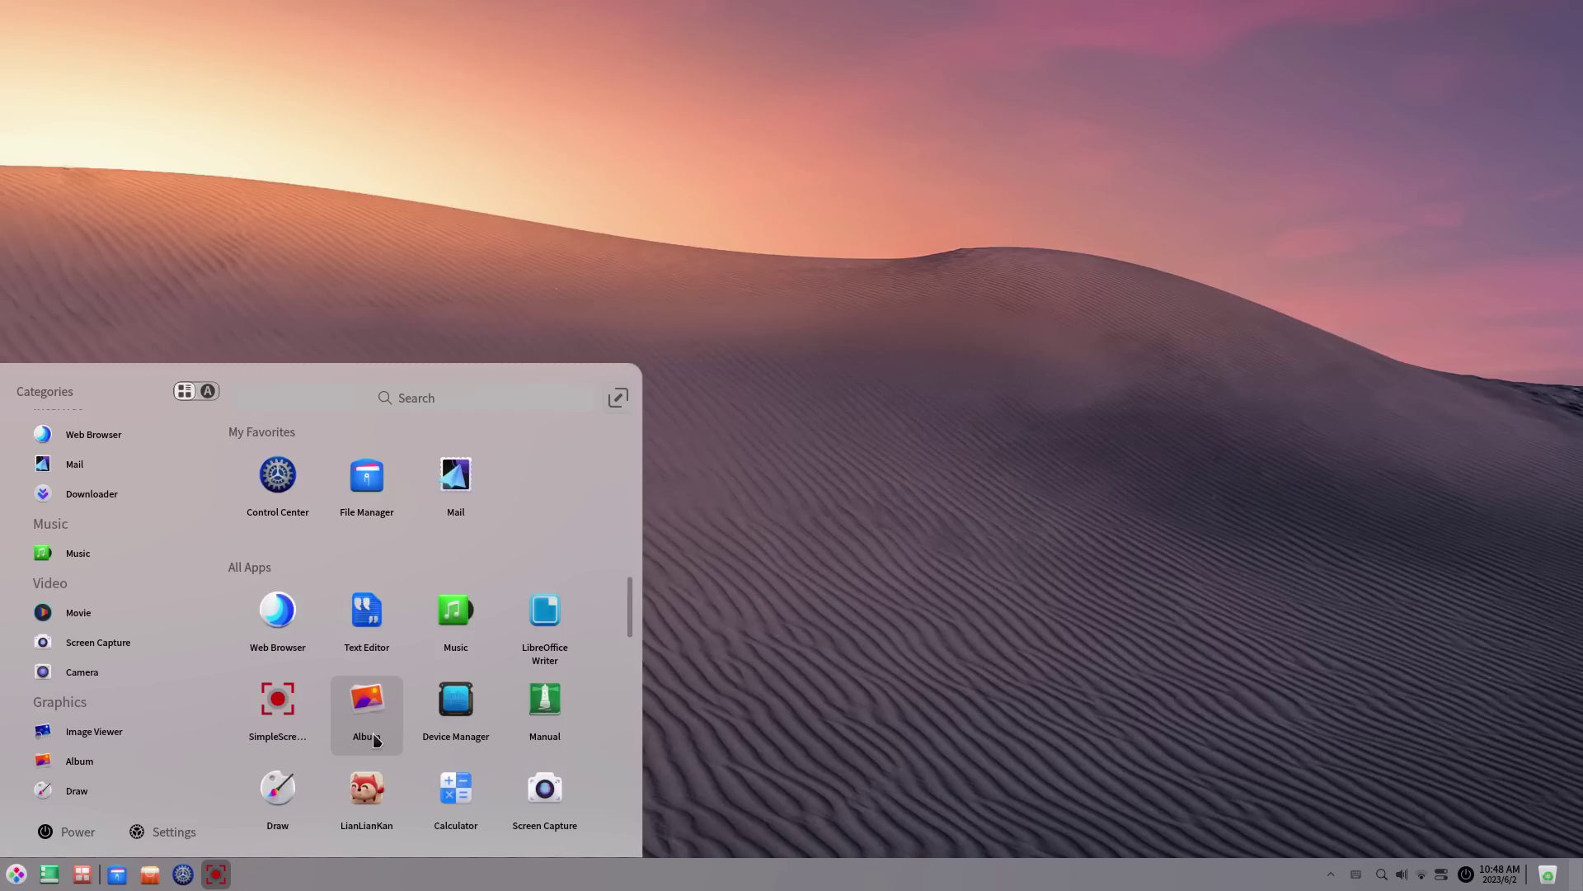
click(291, 780)
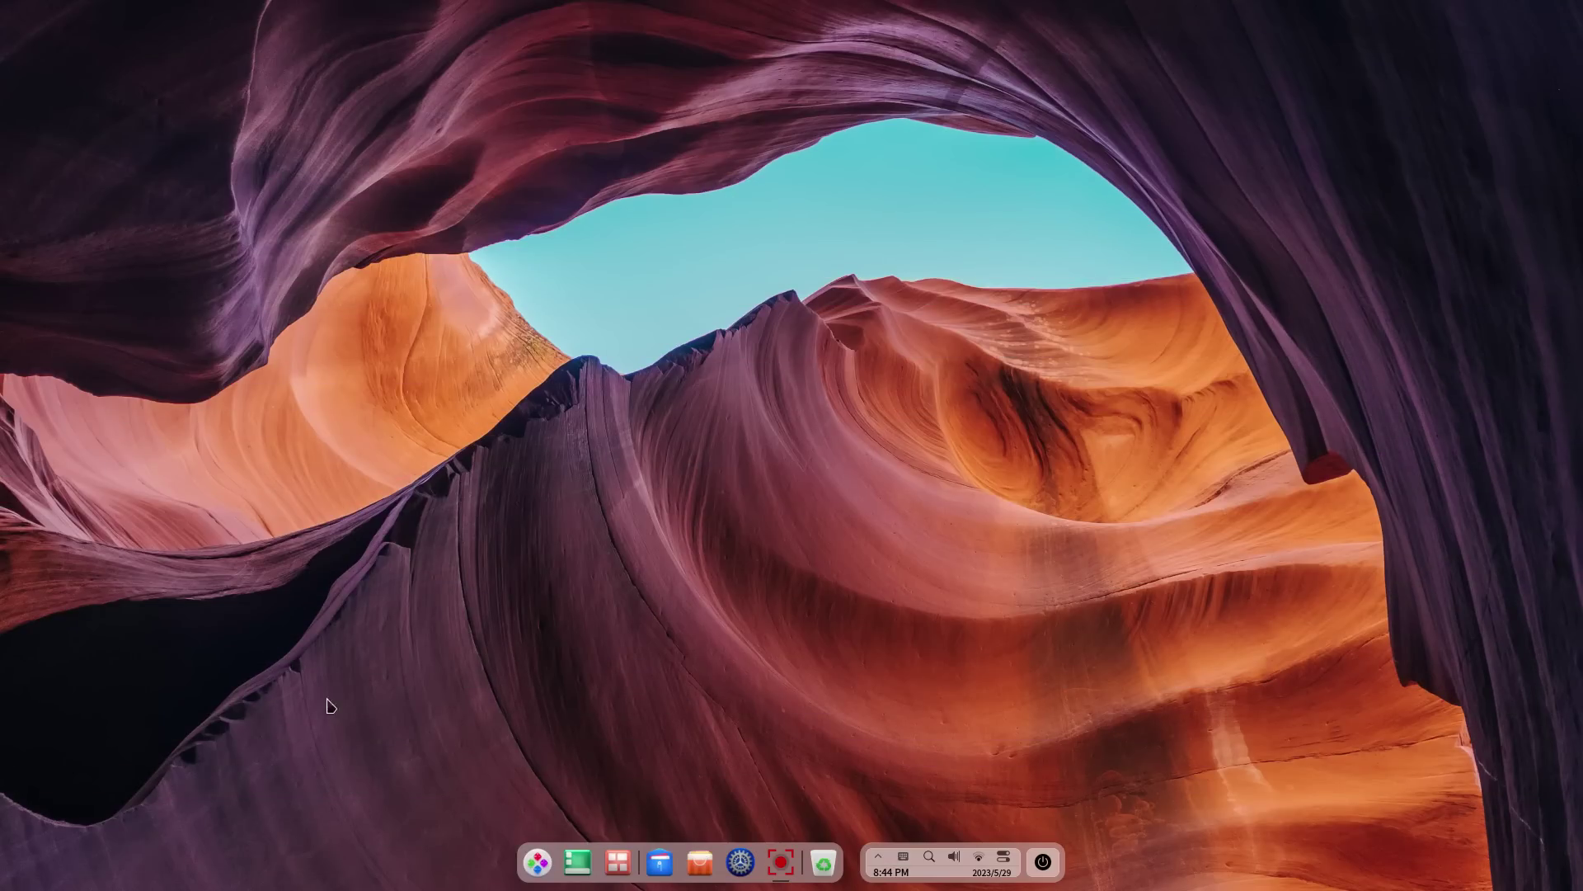
Apply the forest image, then the aurora image, as the desktop wallpaper
right_click(868, 474)
click(942, 773)
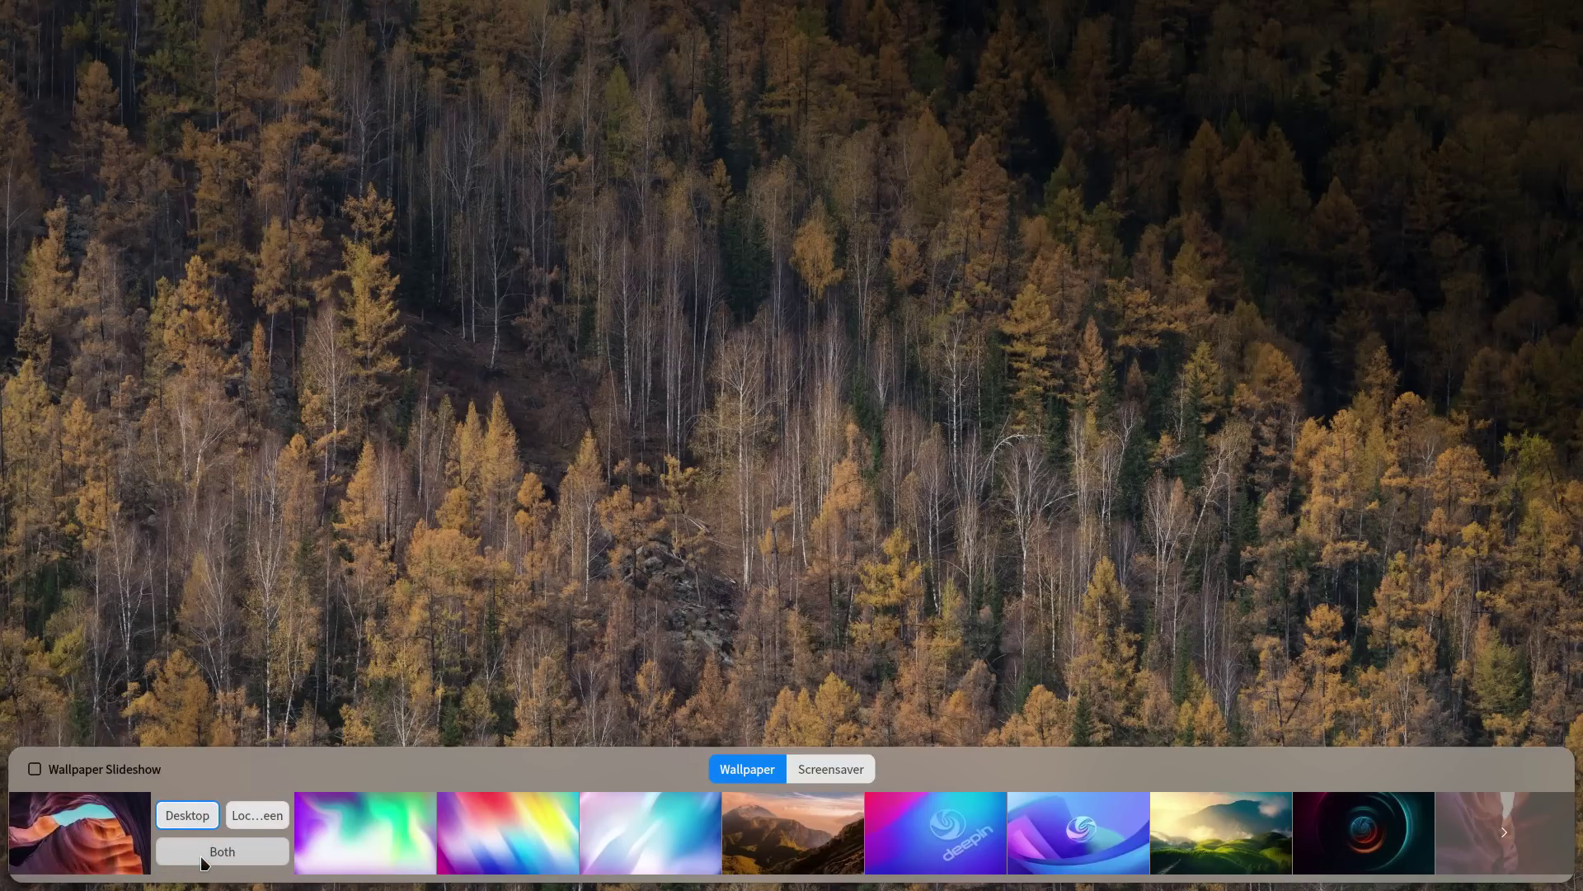
click(205, 863)
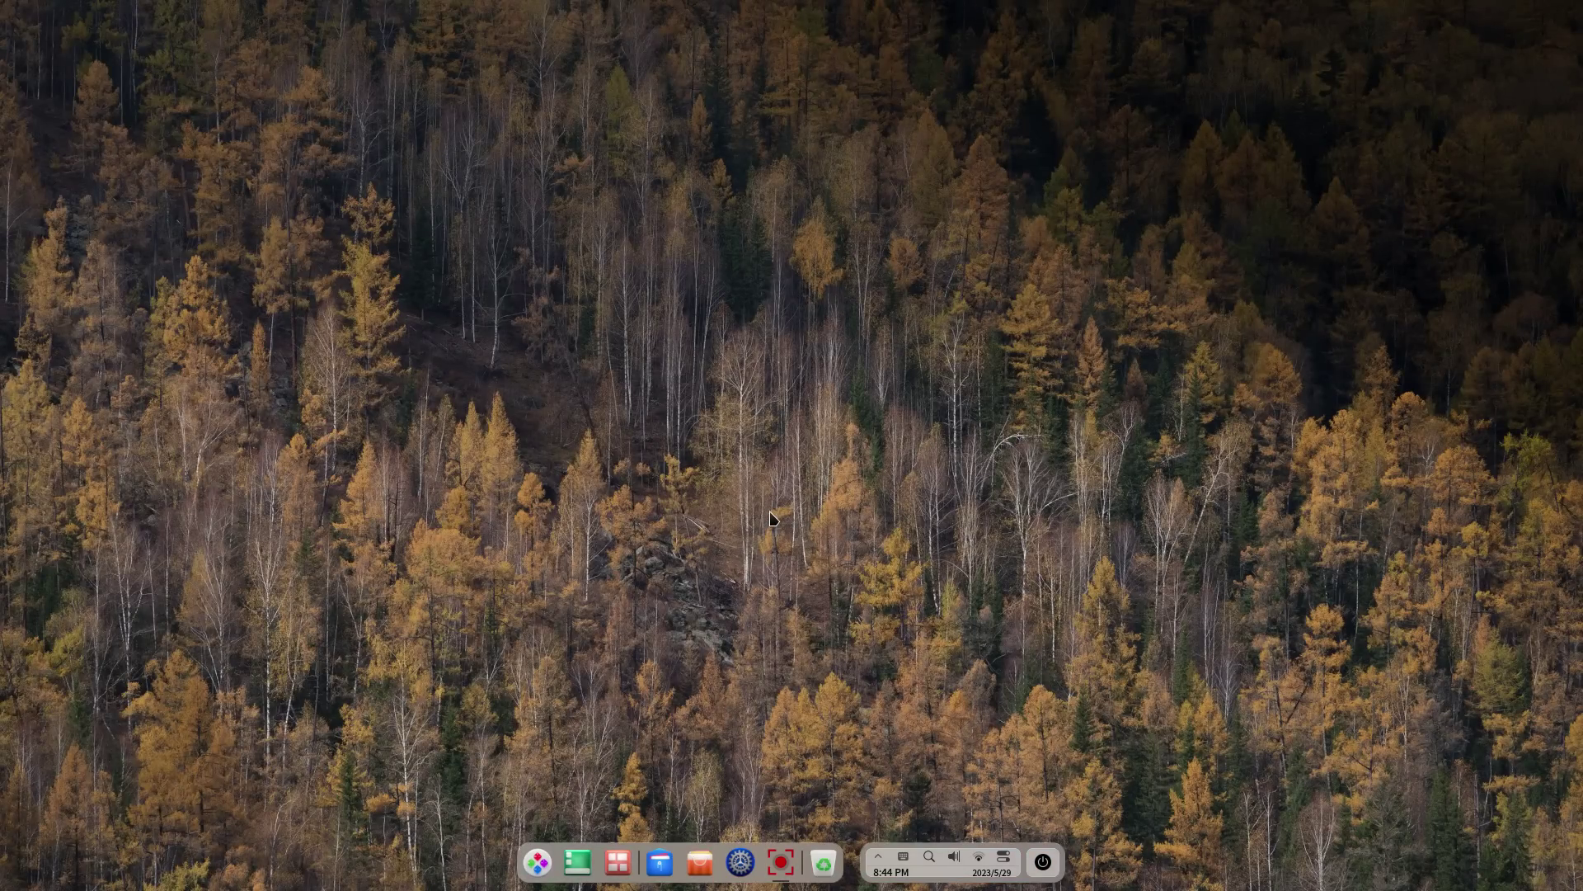
right_click(774, 518)
click(833, 810)
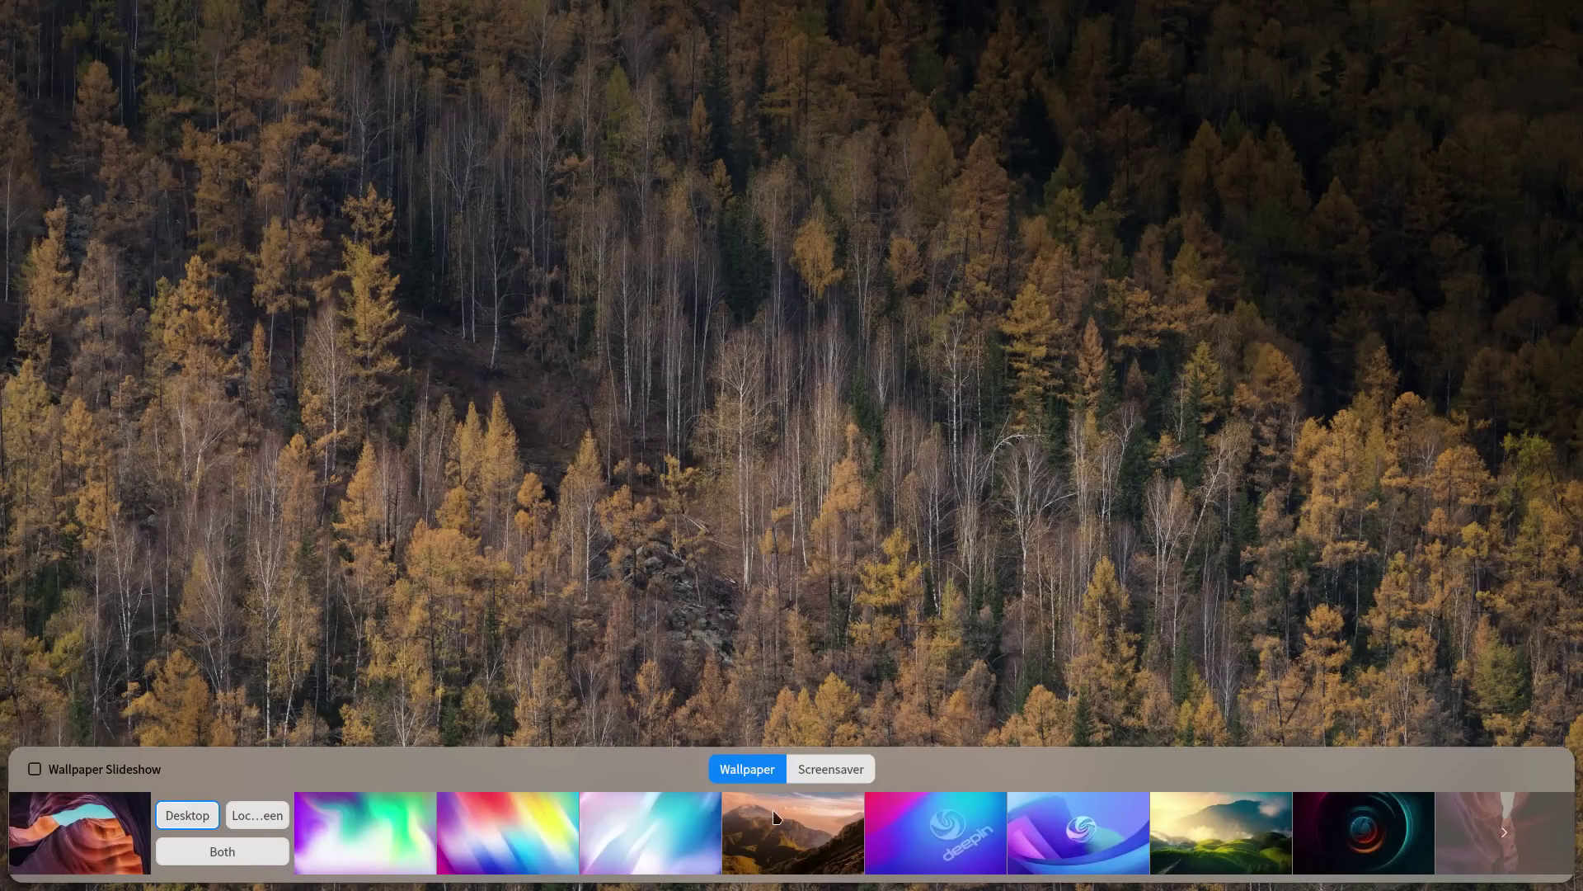
click(338, 818)
click(348, 840)
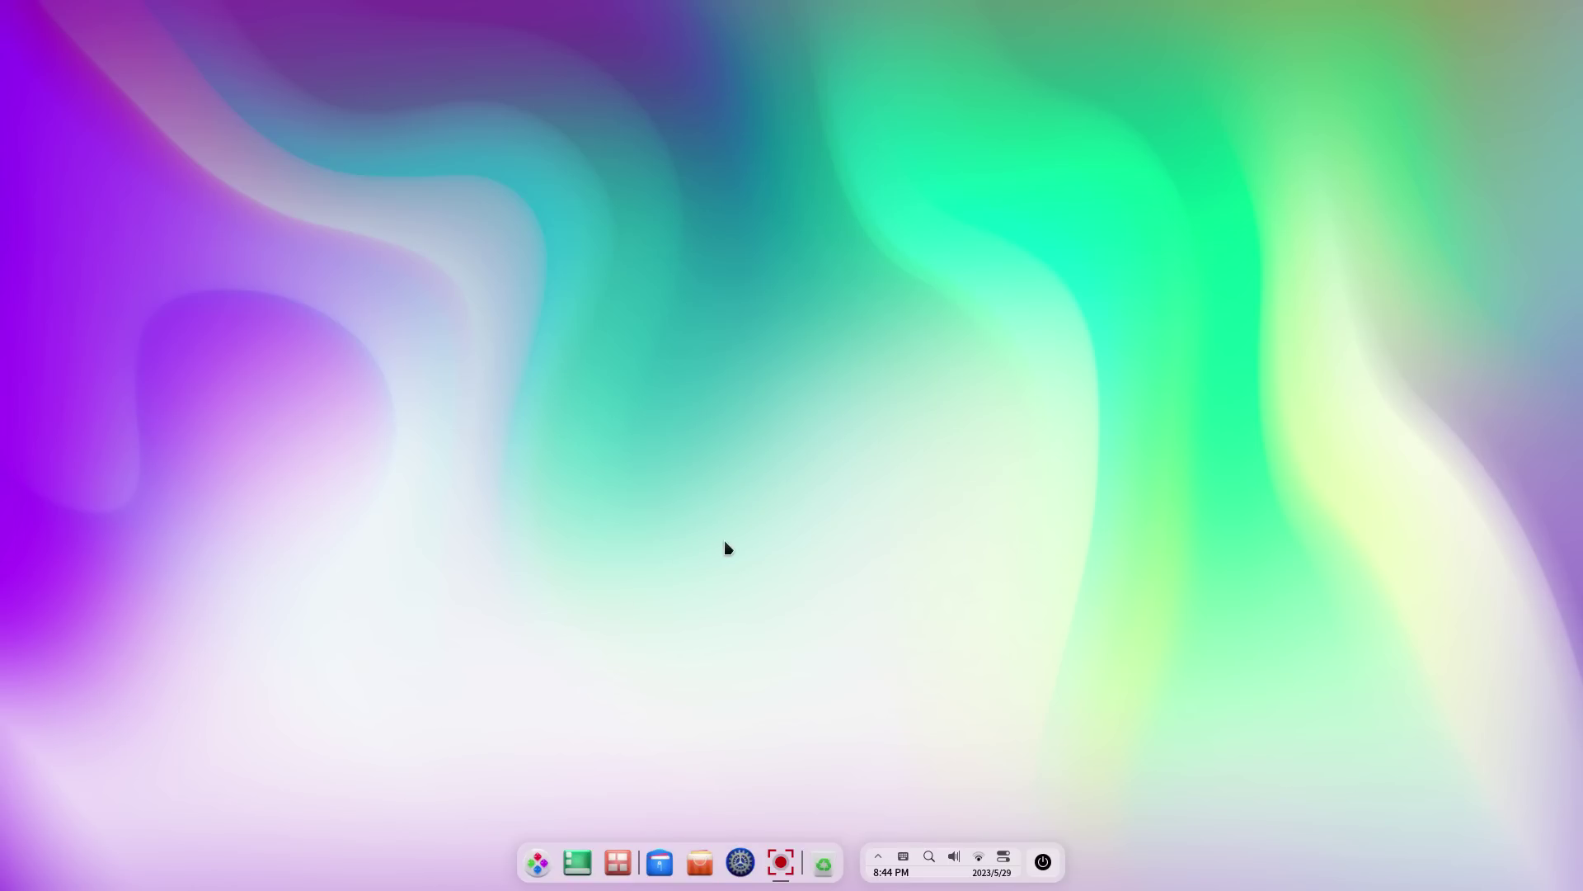
Apply the rainbow streak, then the soft wave wallpaper to desktop and lock screen
right_click(737, 536)
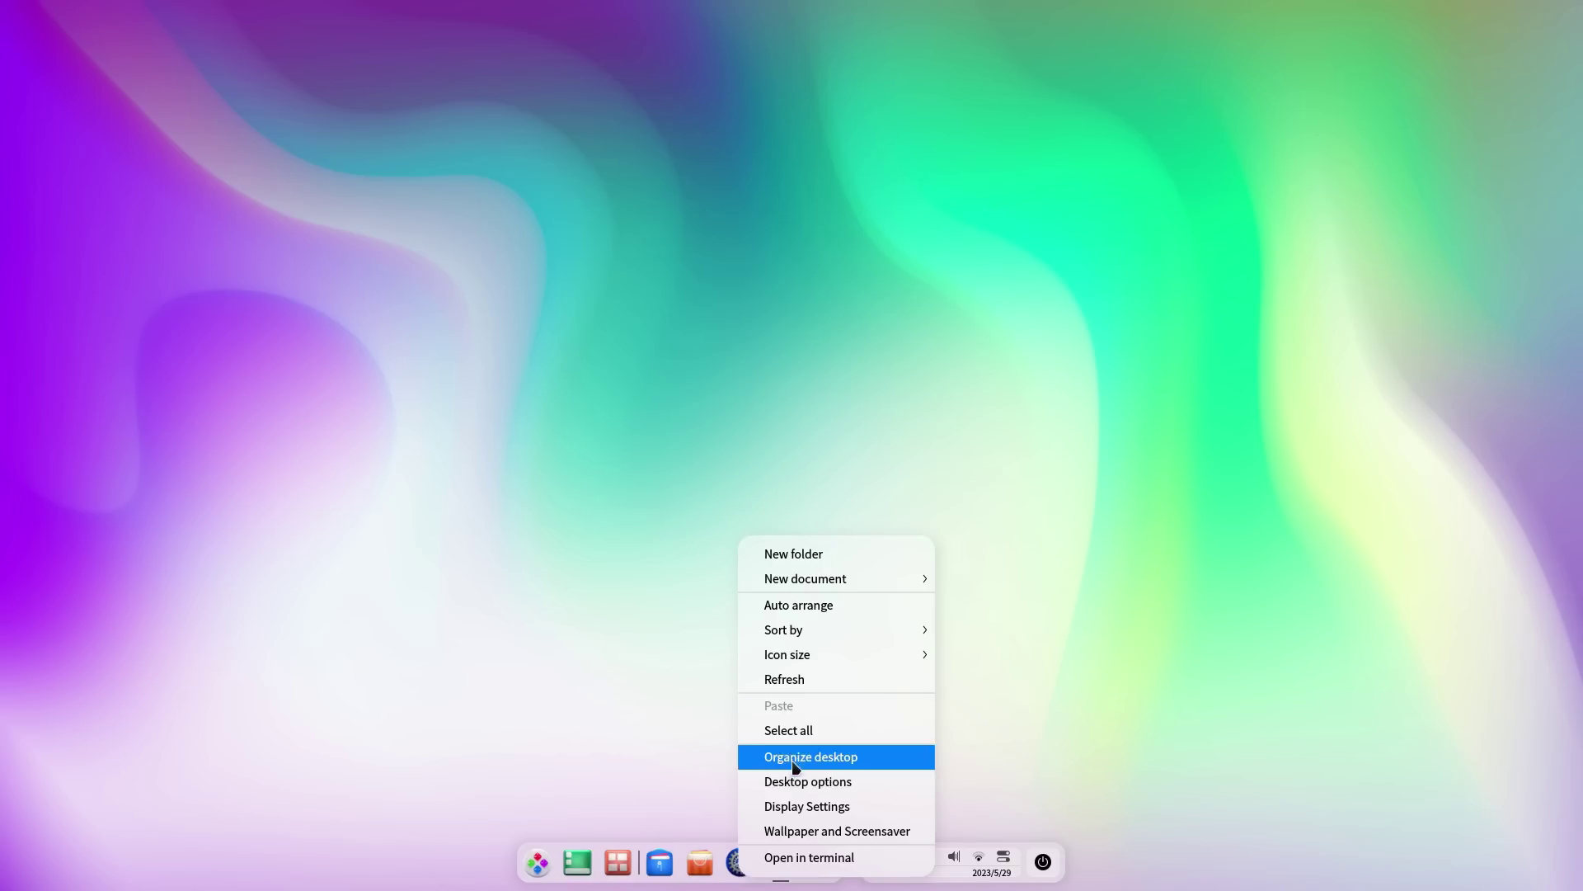
click(804, 830)
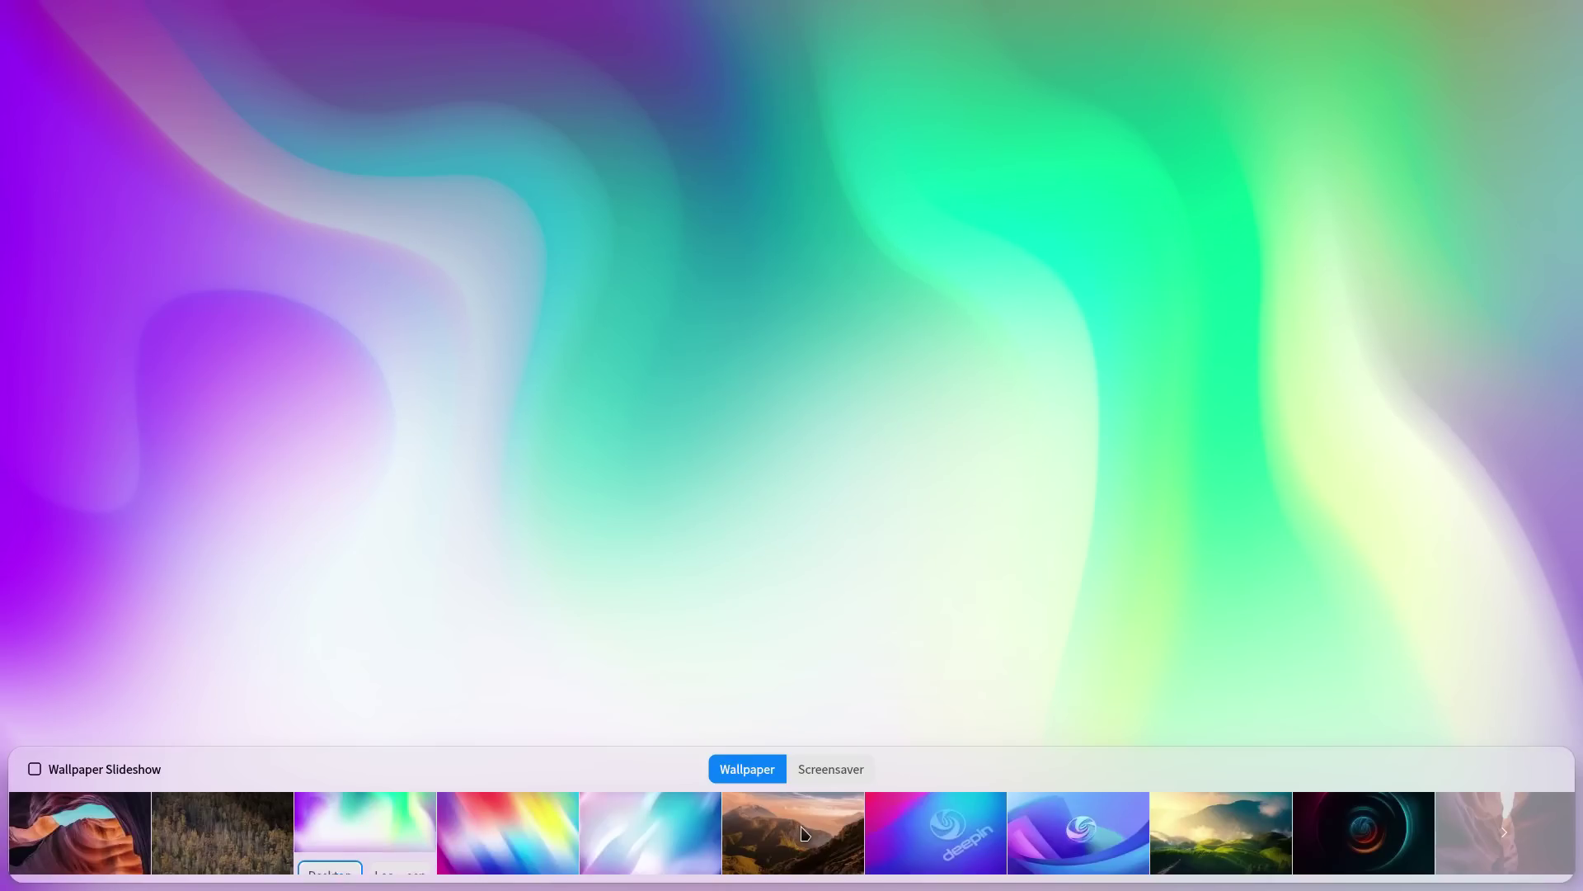
click(522, 861)
click(522, 856)
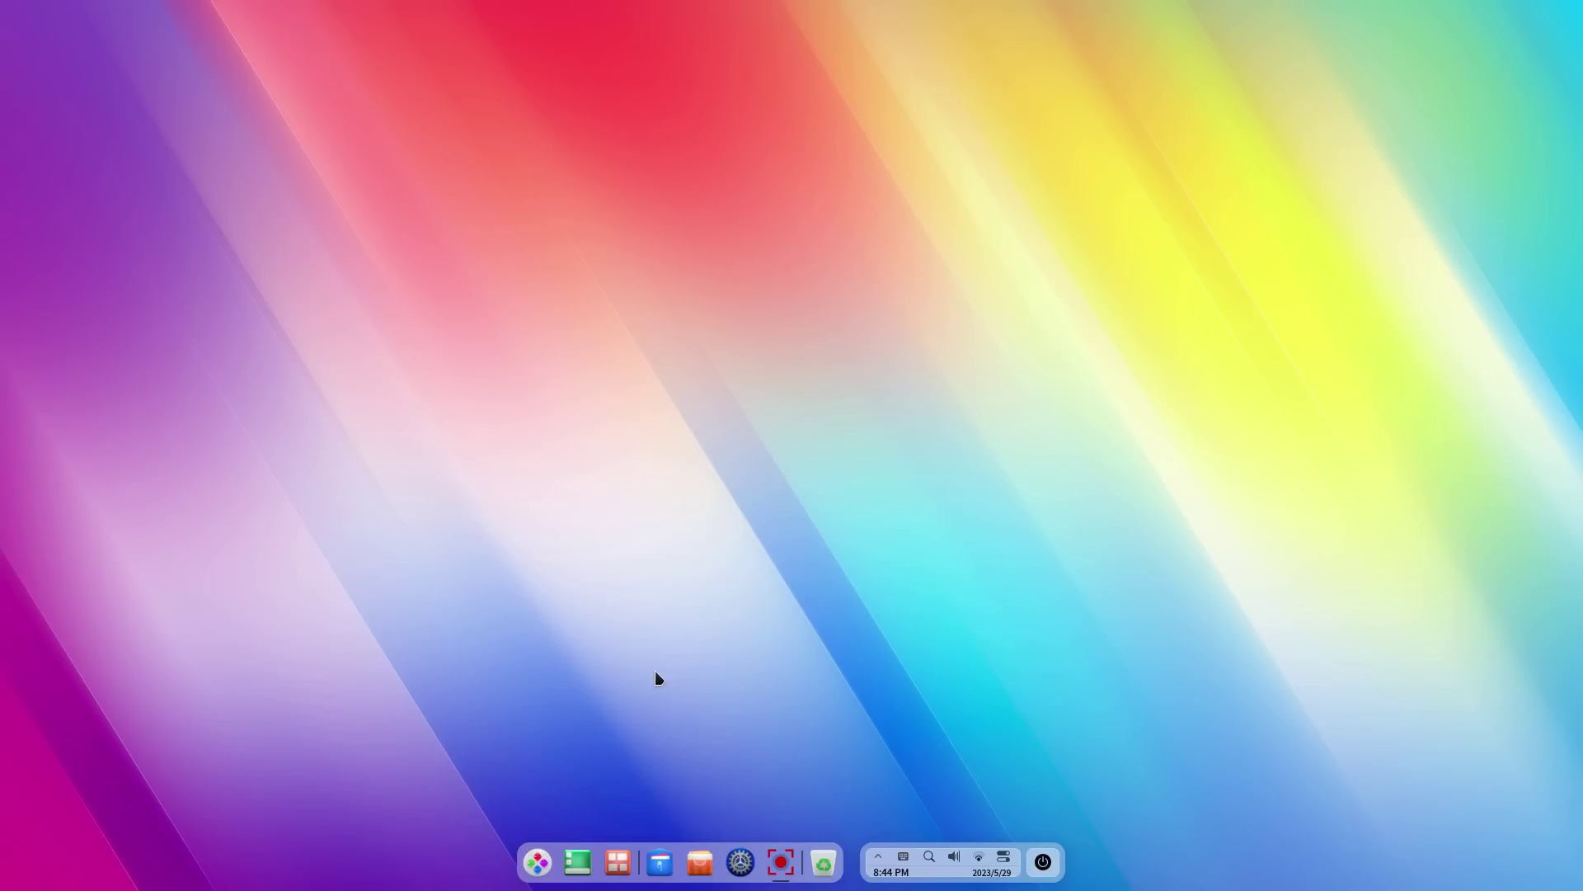
right_click(887, 401)
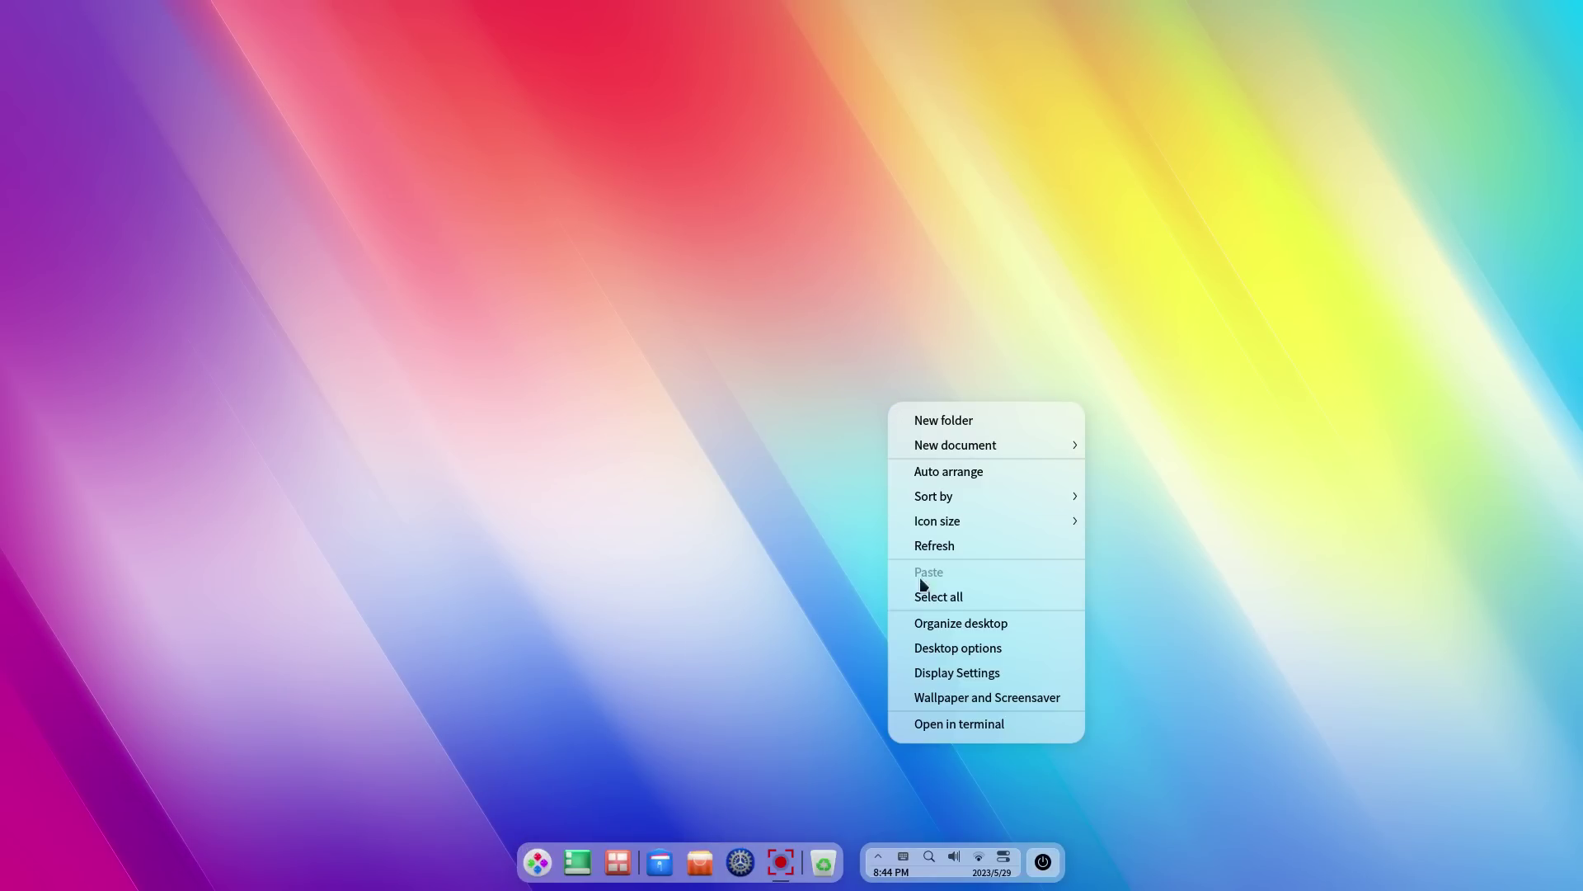
click(933, 701)
click(627, 824)
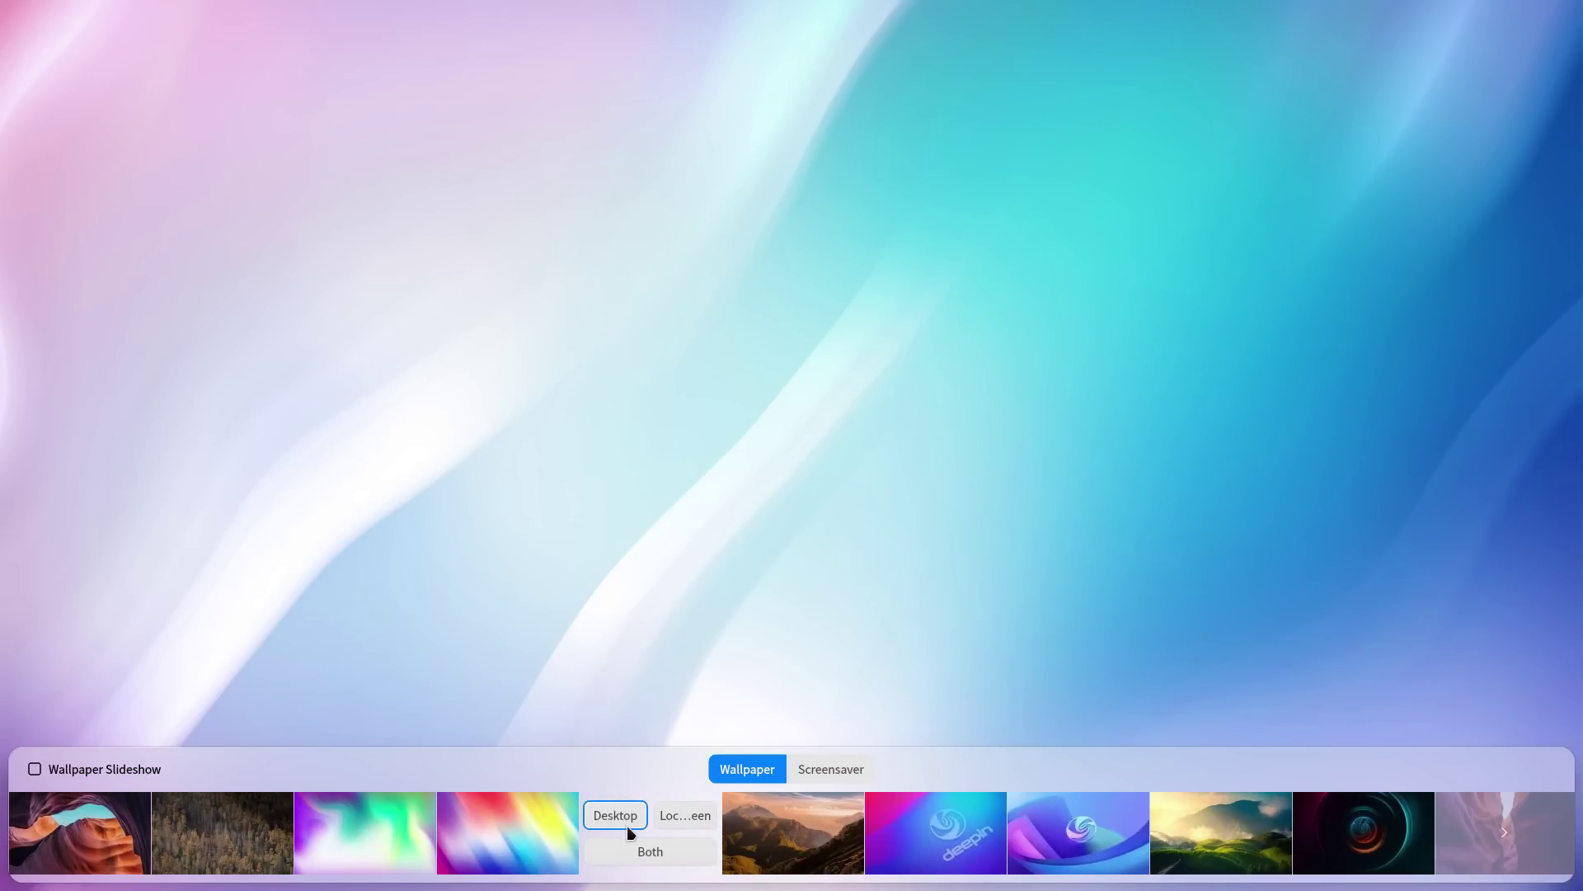
click(653, 854)
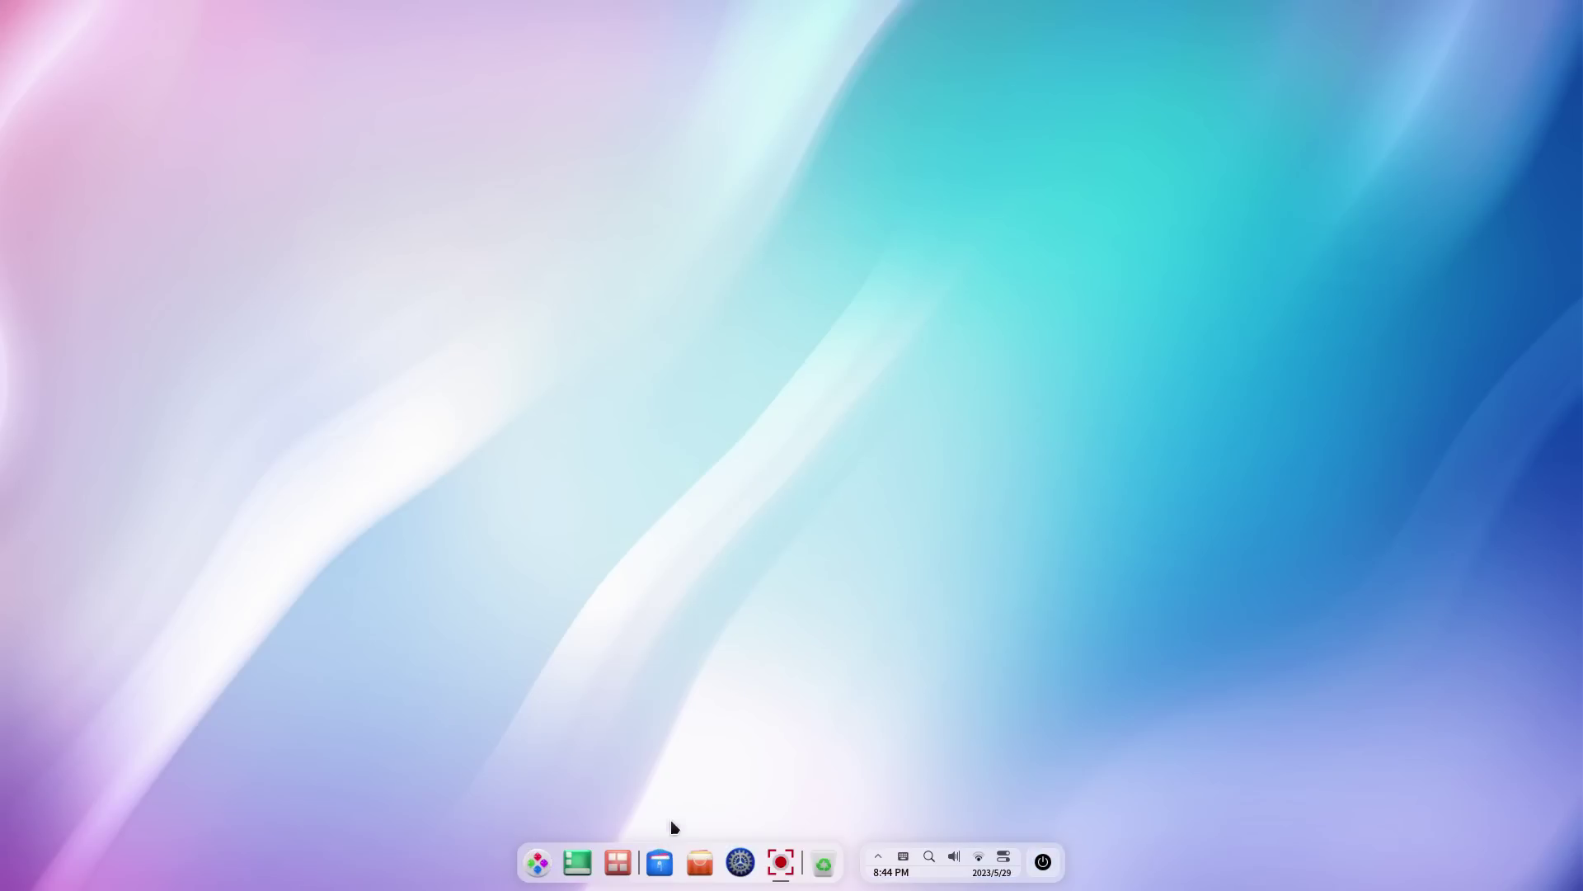
Apply the sunlit mountain landscape wallpaper to desktop and lock screen
right_click(894, 512)
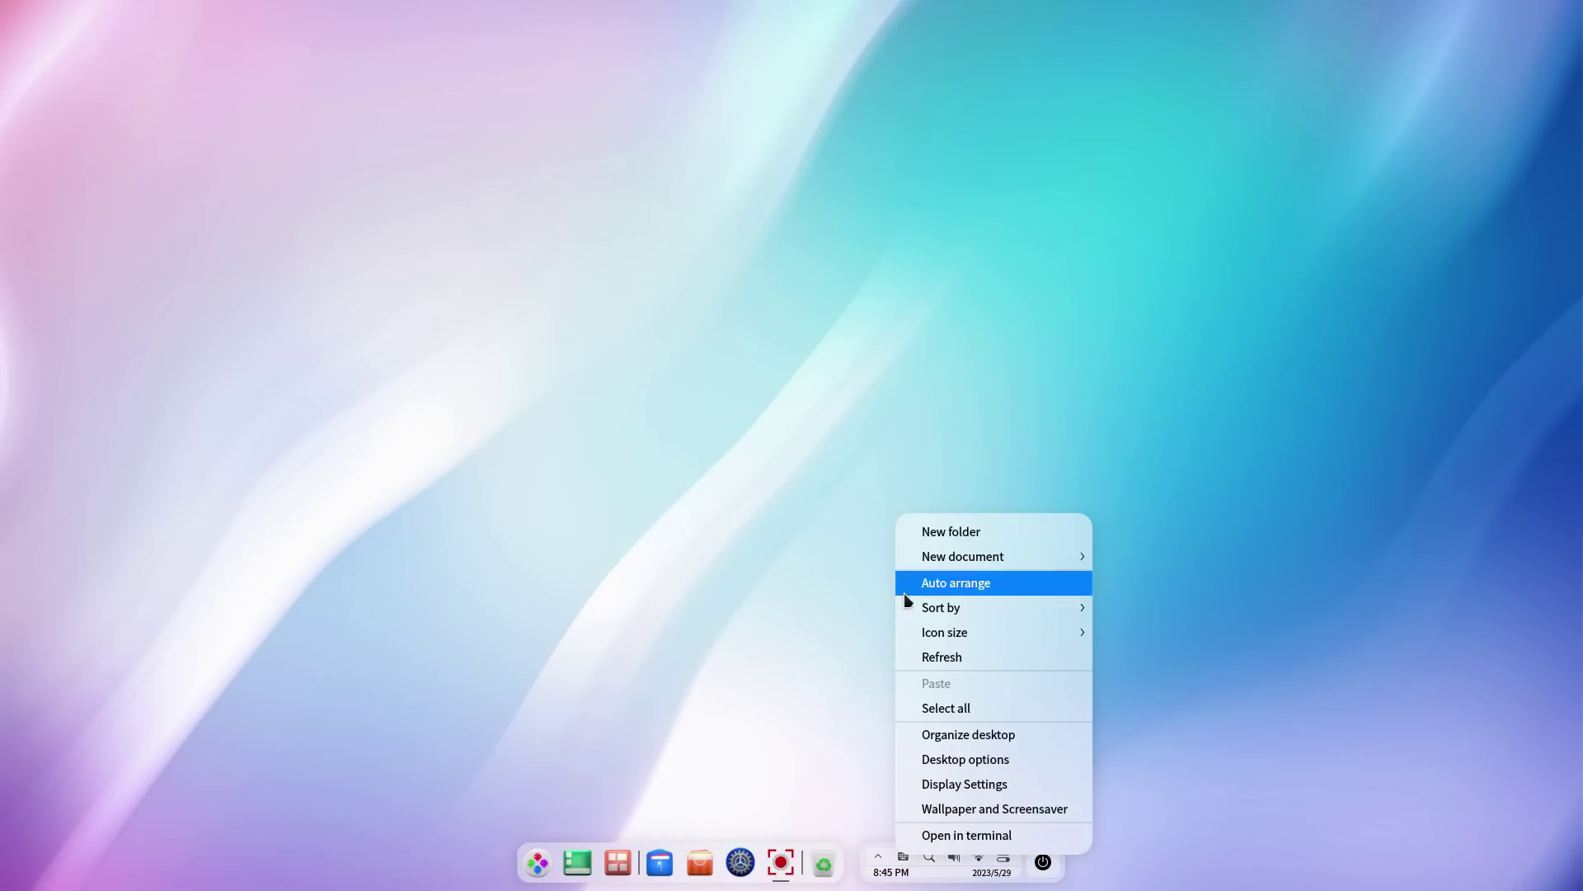
click(937, 807)
click(790, 841)
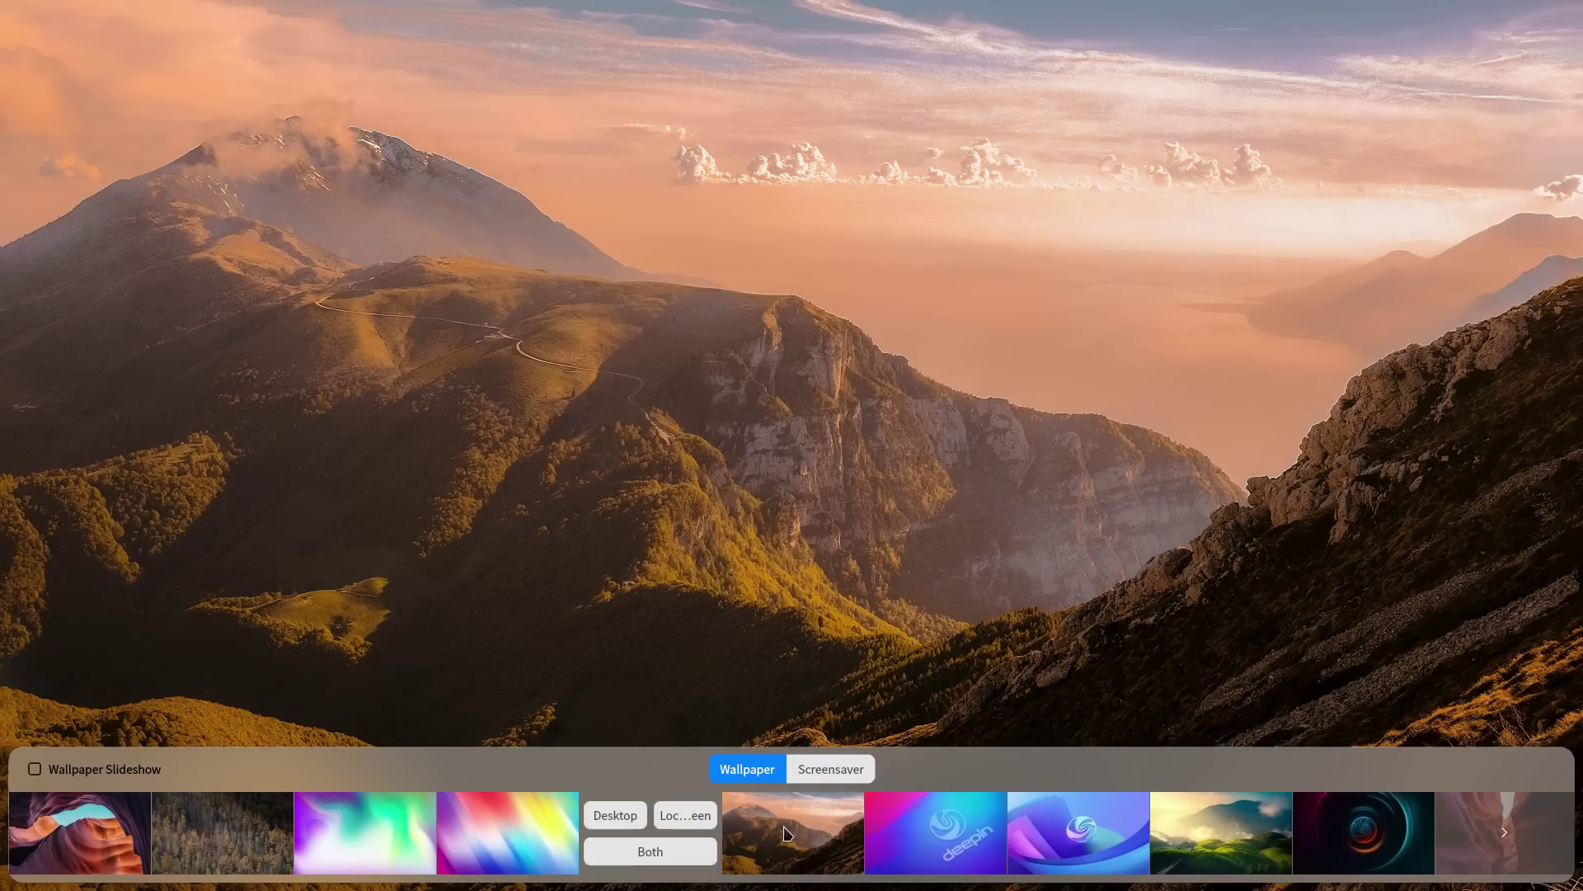
click(790, 851)
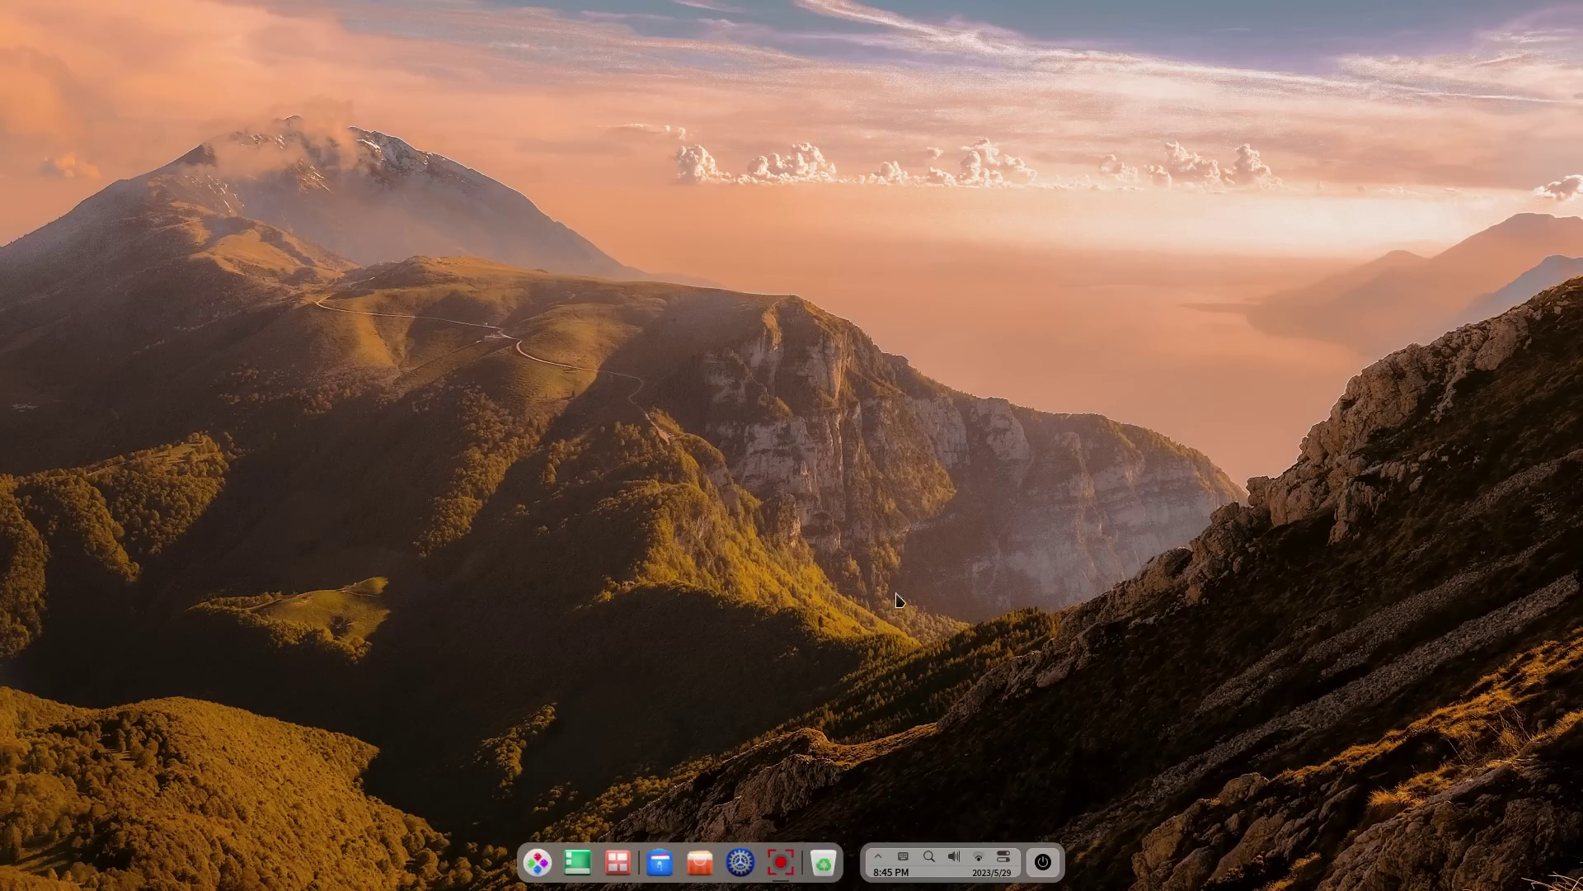
right_click(898, 555)
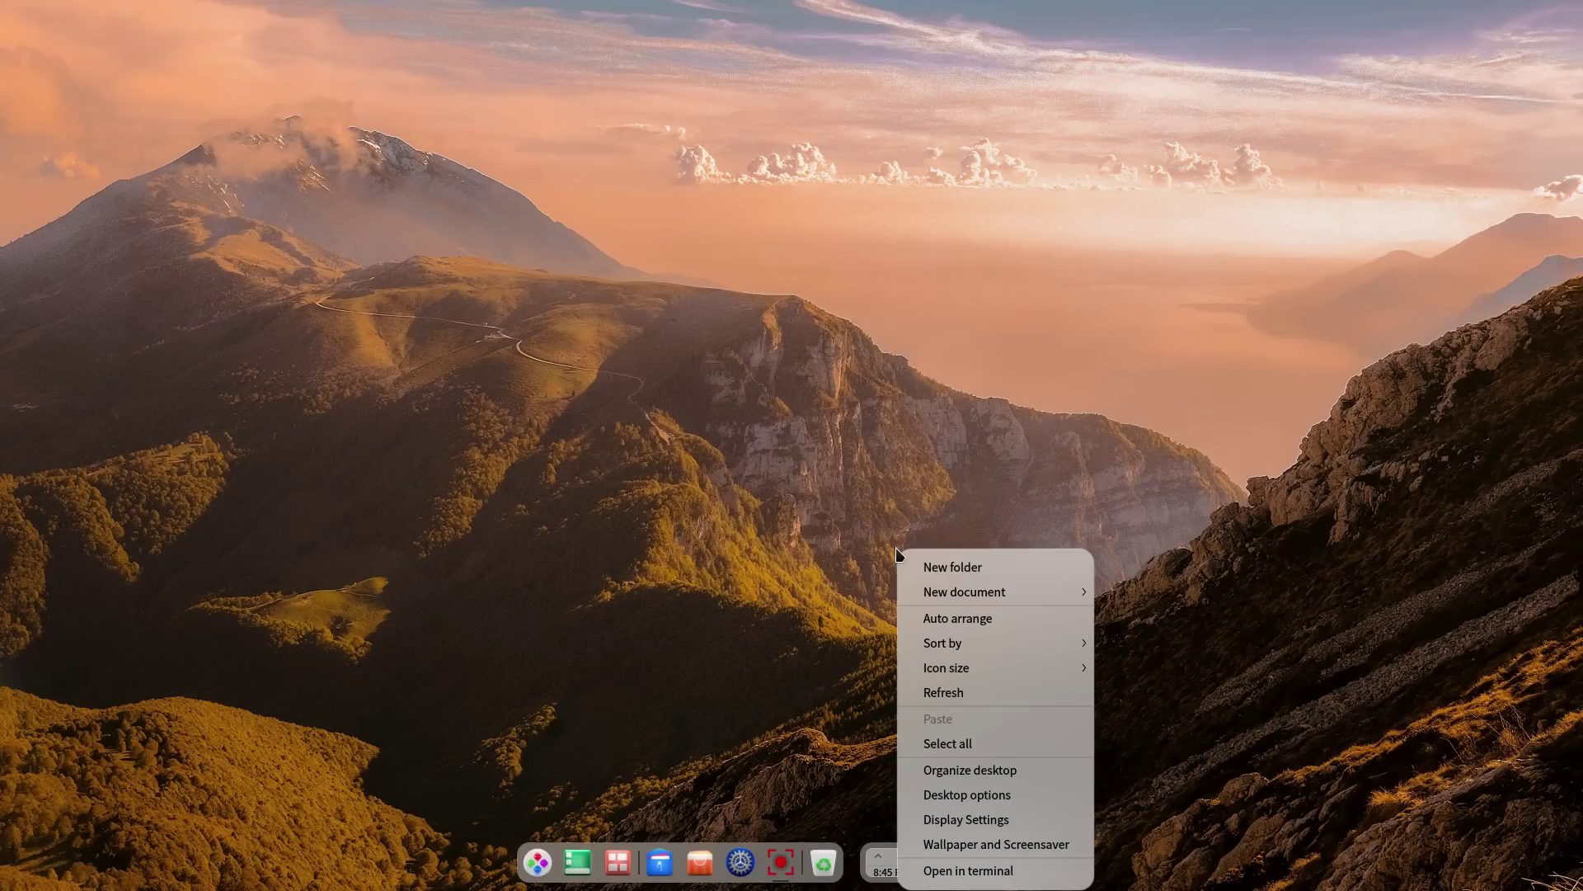
Apply the deepin logo, then the blue 3-D deepin wallpaper to desktop and lock screen
click(981, 845)
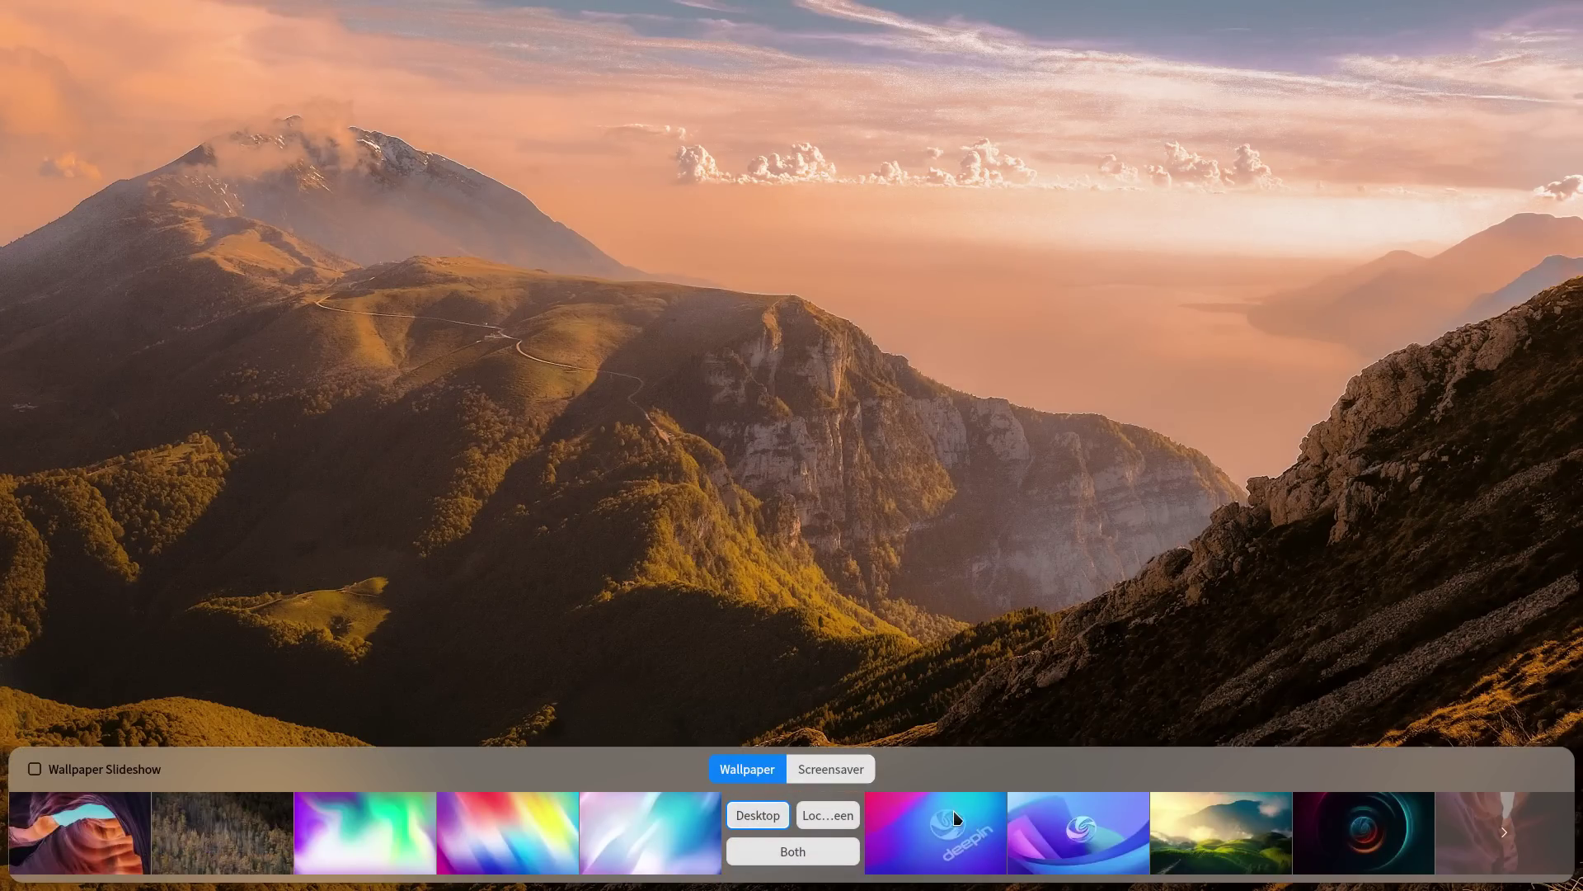
click(917, 826)
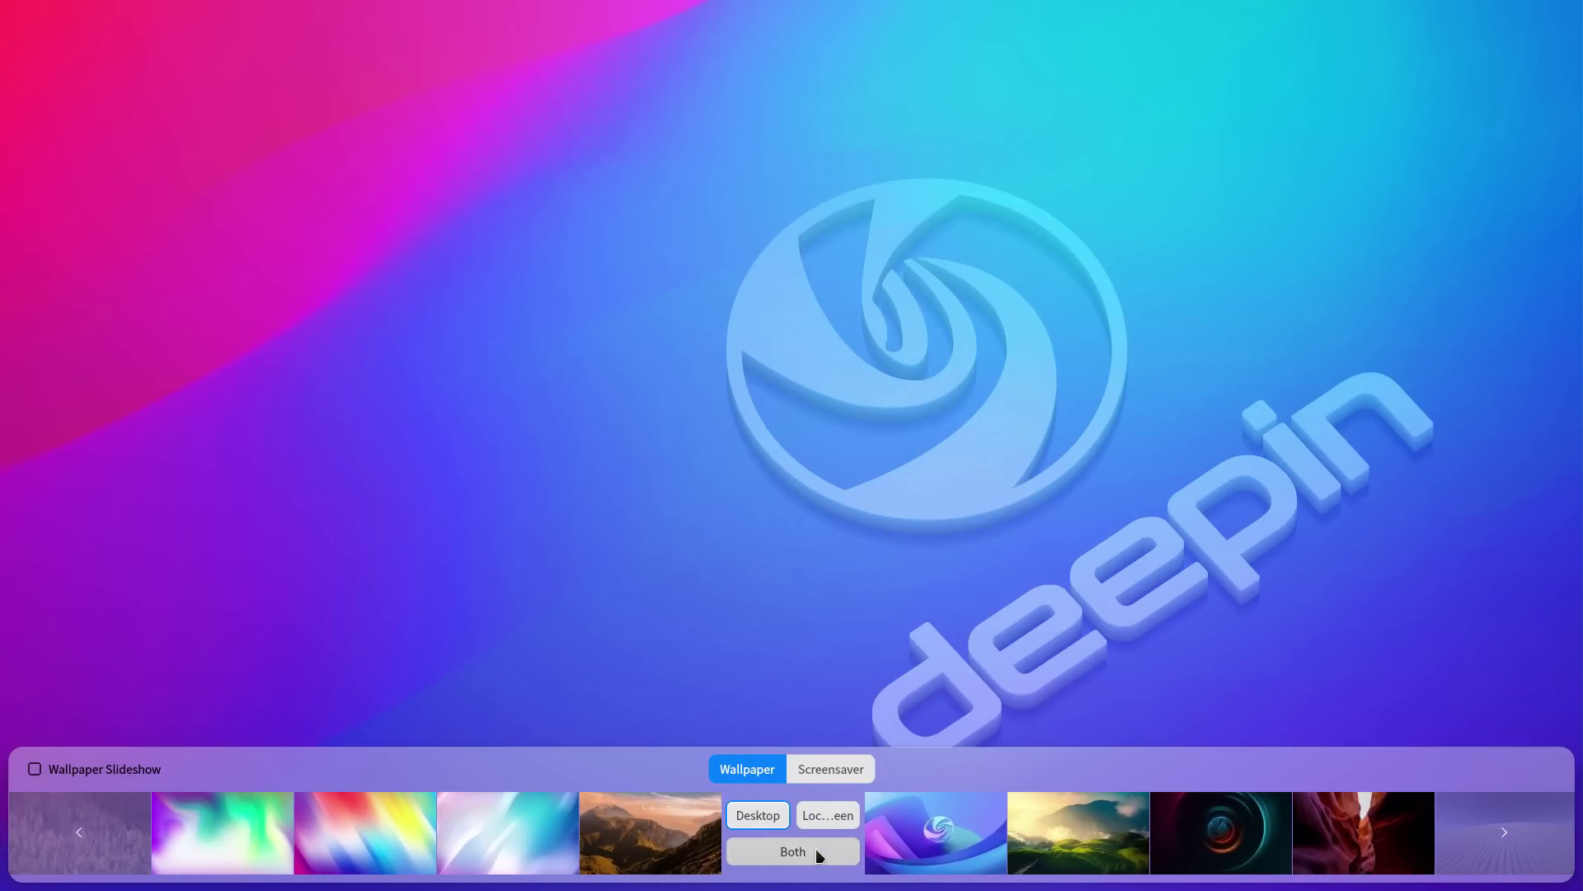
click(792, 851)
right_click(970, 292)
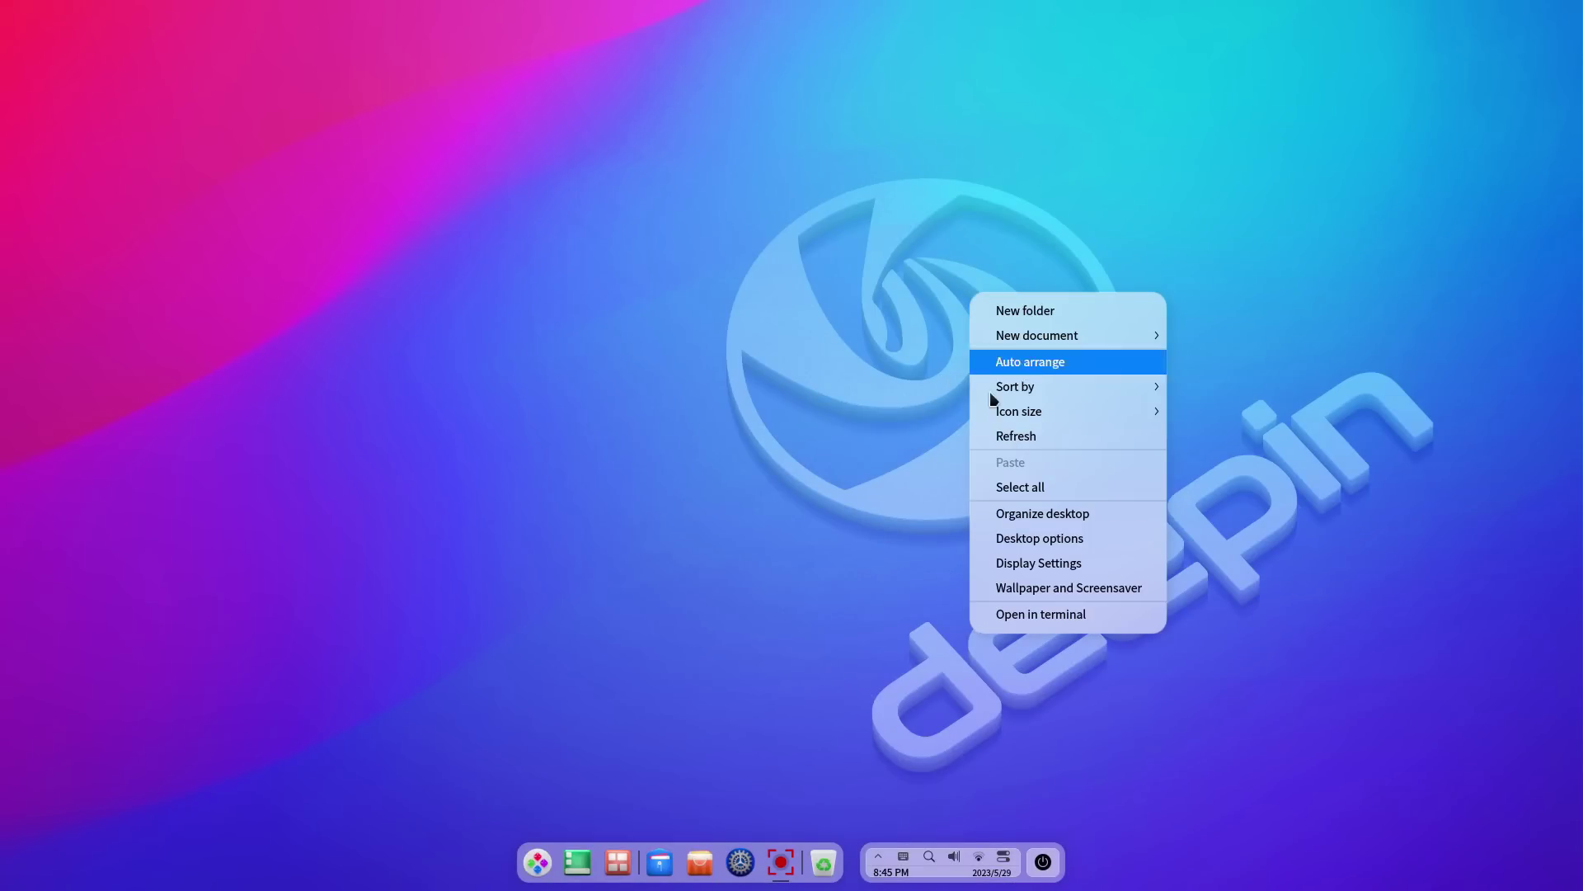
click(1041, 590)
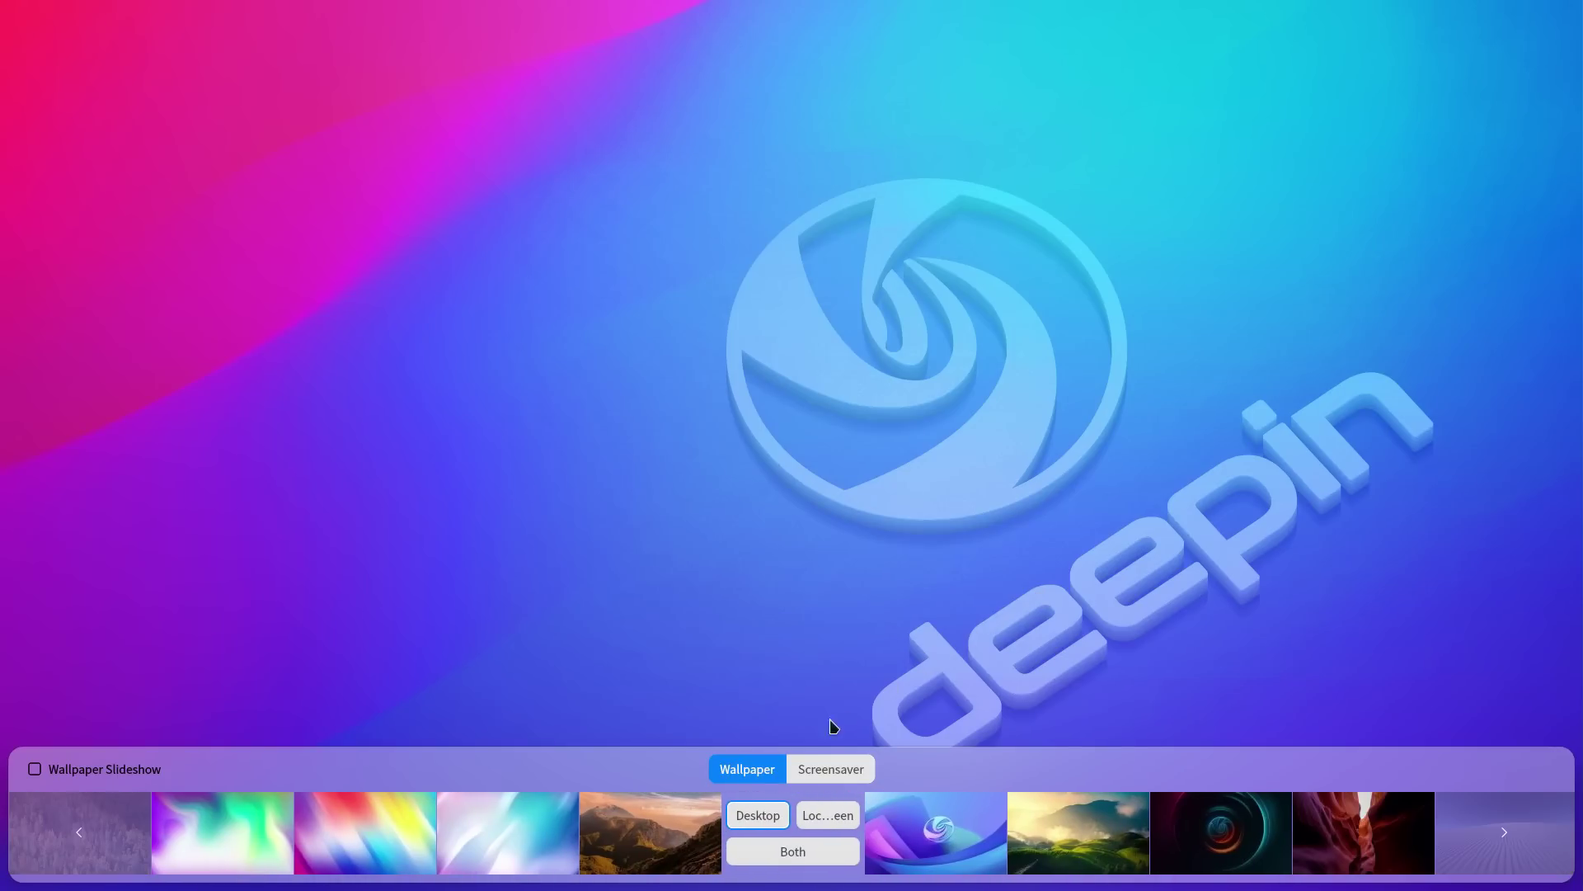
click(876, 837)
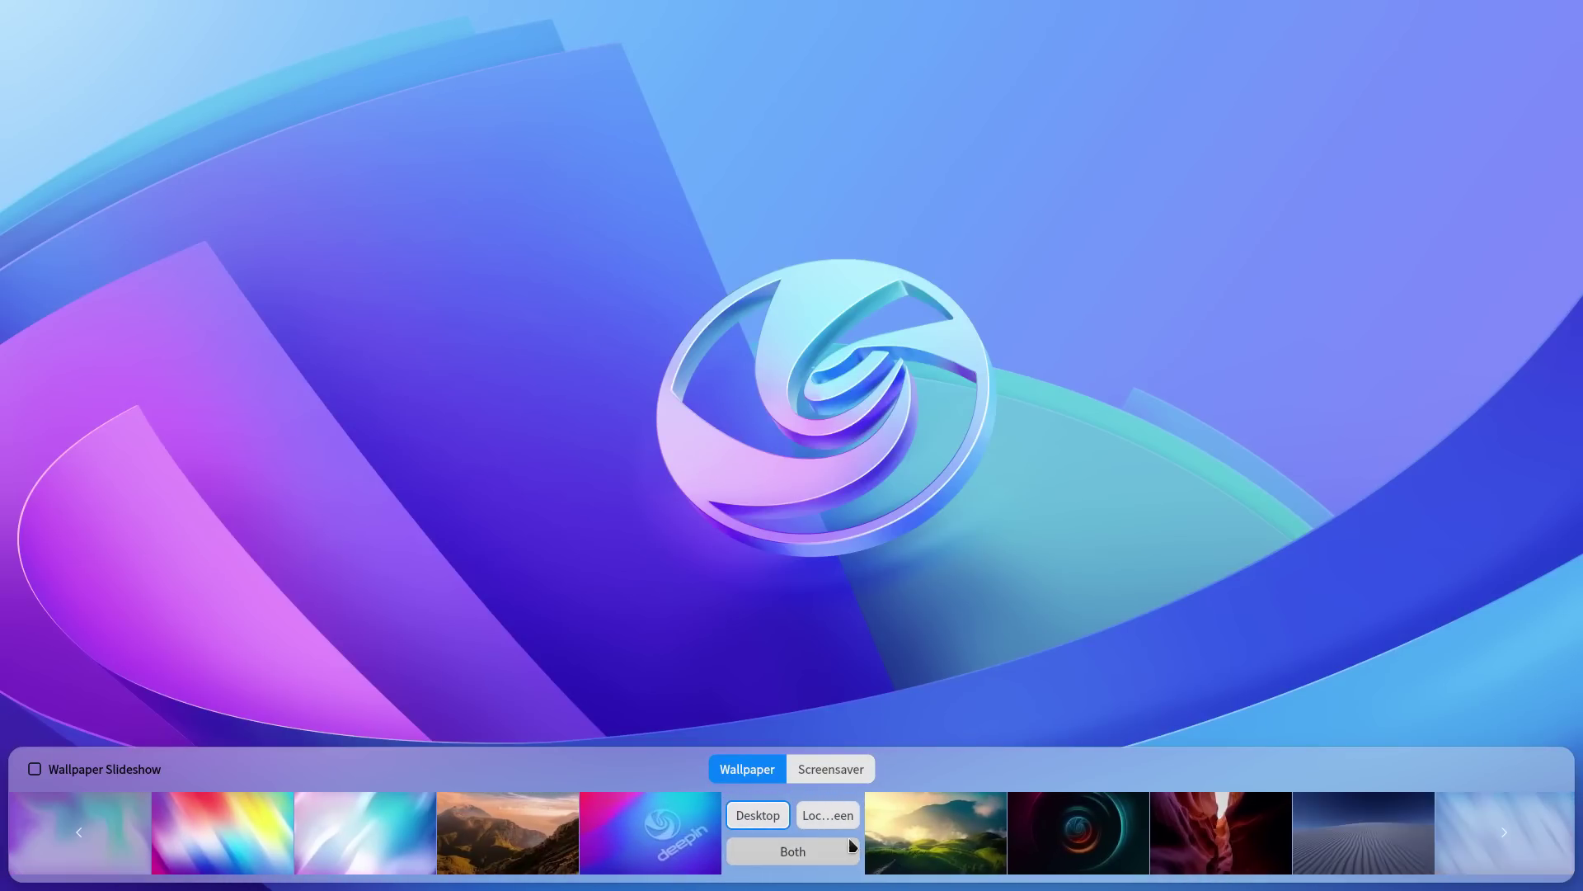
click(804, 845)
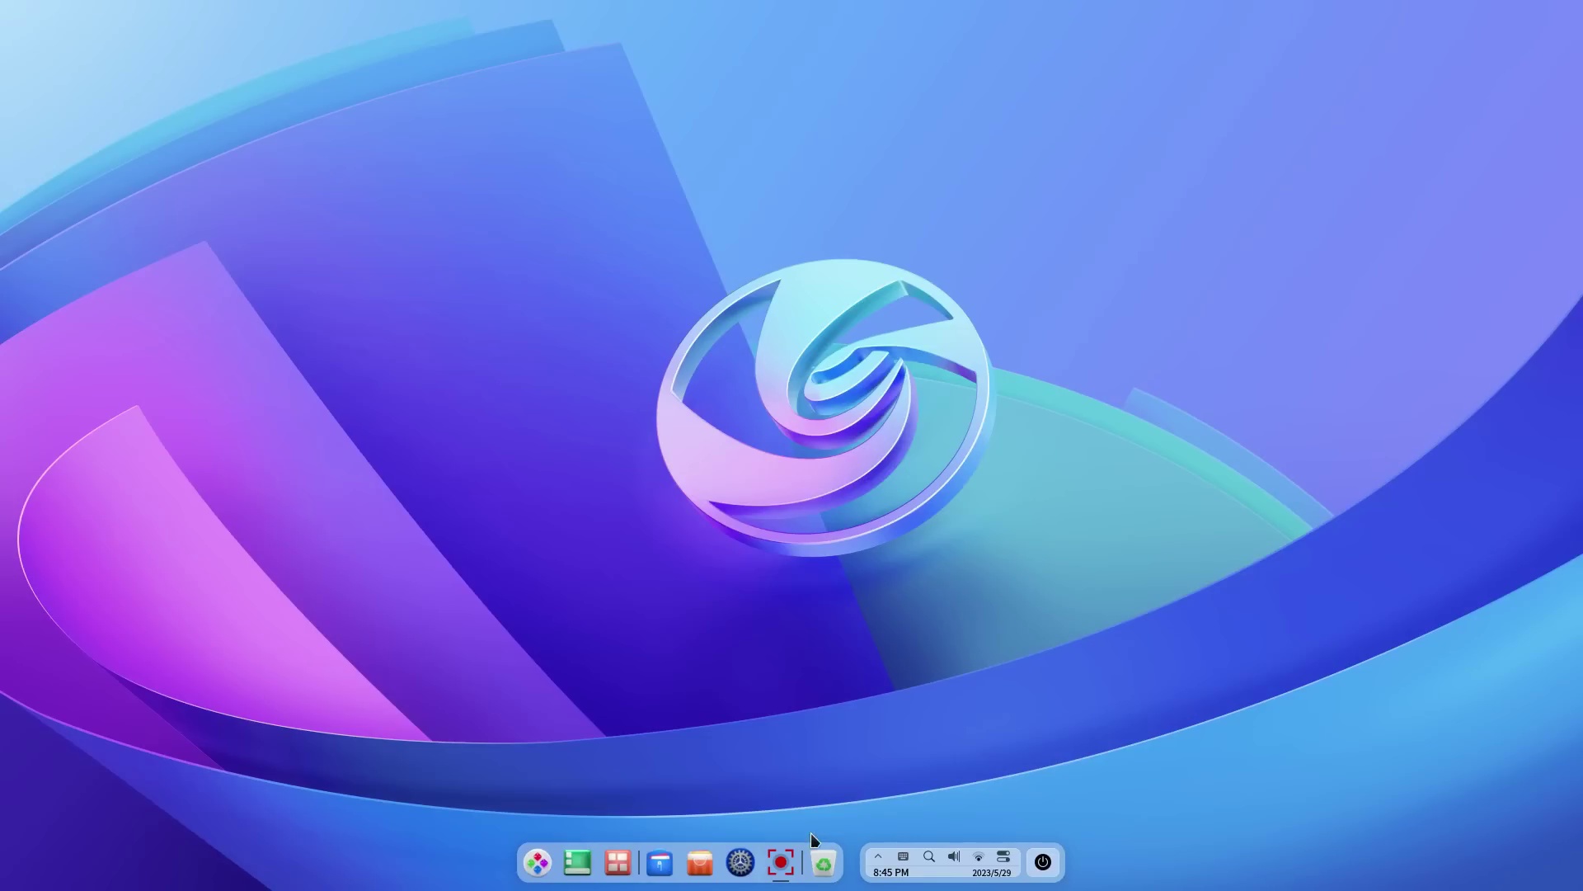
Apply the green terraced hills, then the dark glowing spiral wallpaper to both screens
right_click(944, 419)
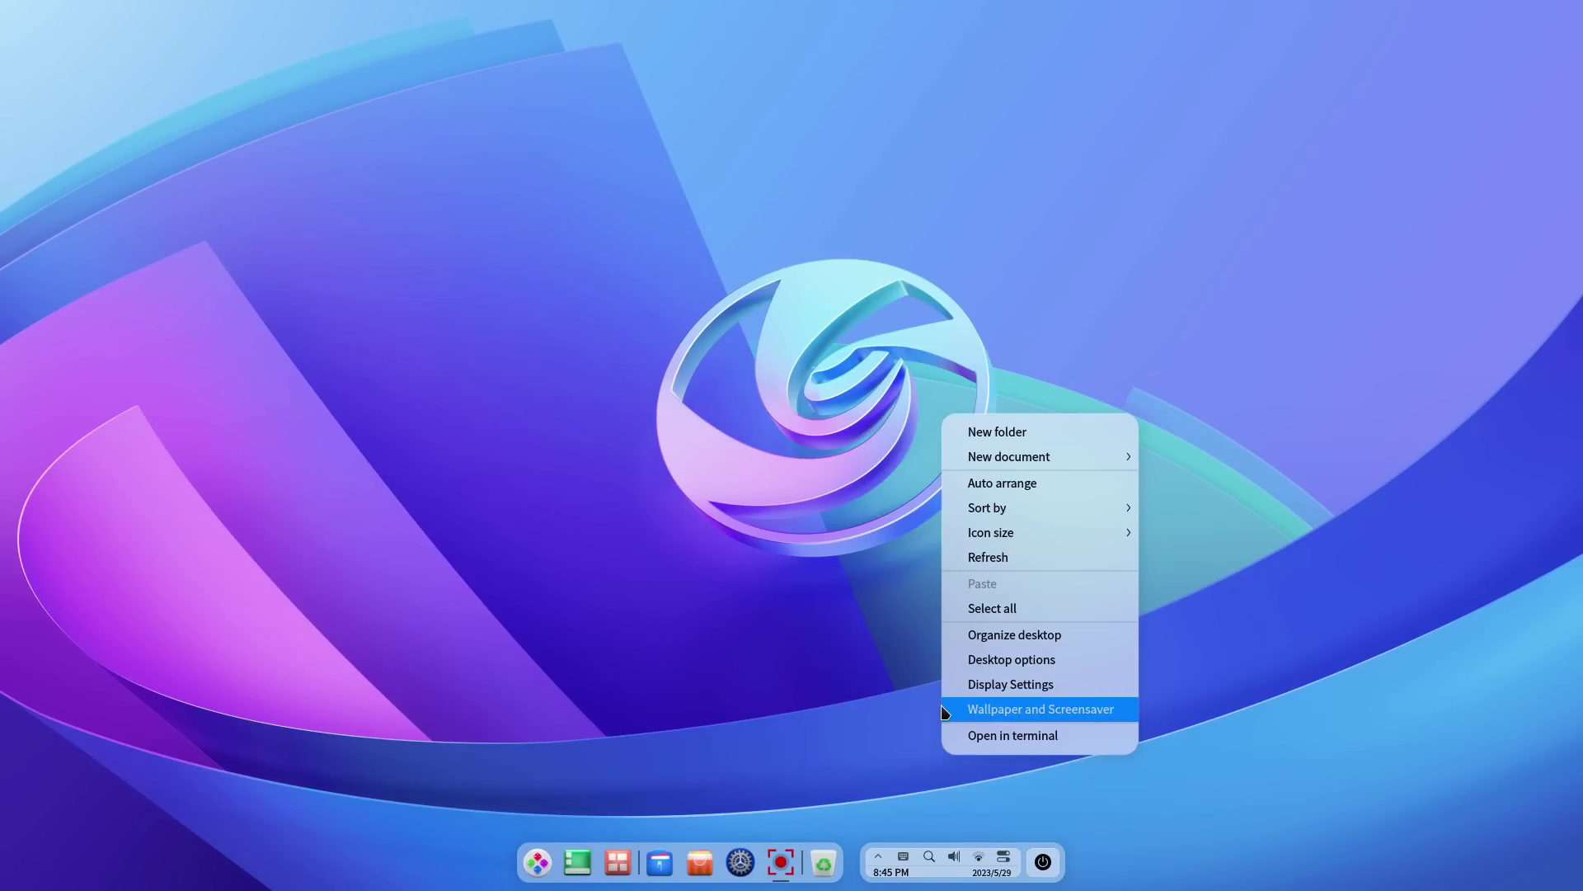
click(1041, 709)
click(894, 841)
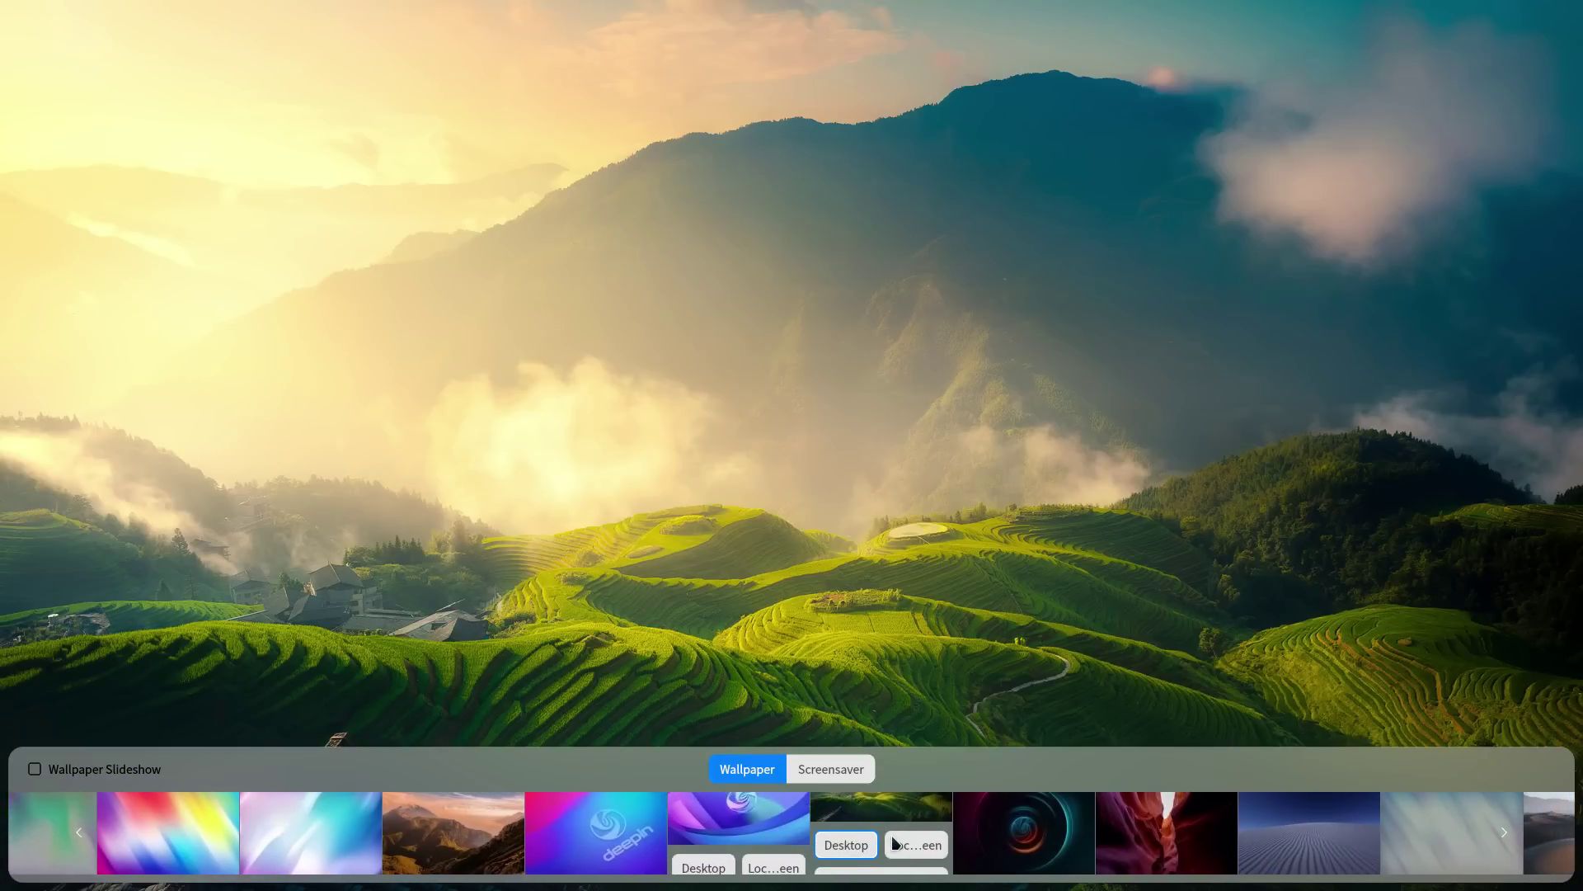
click(802, 844)
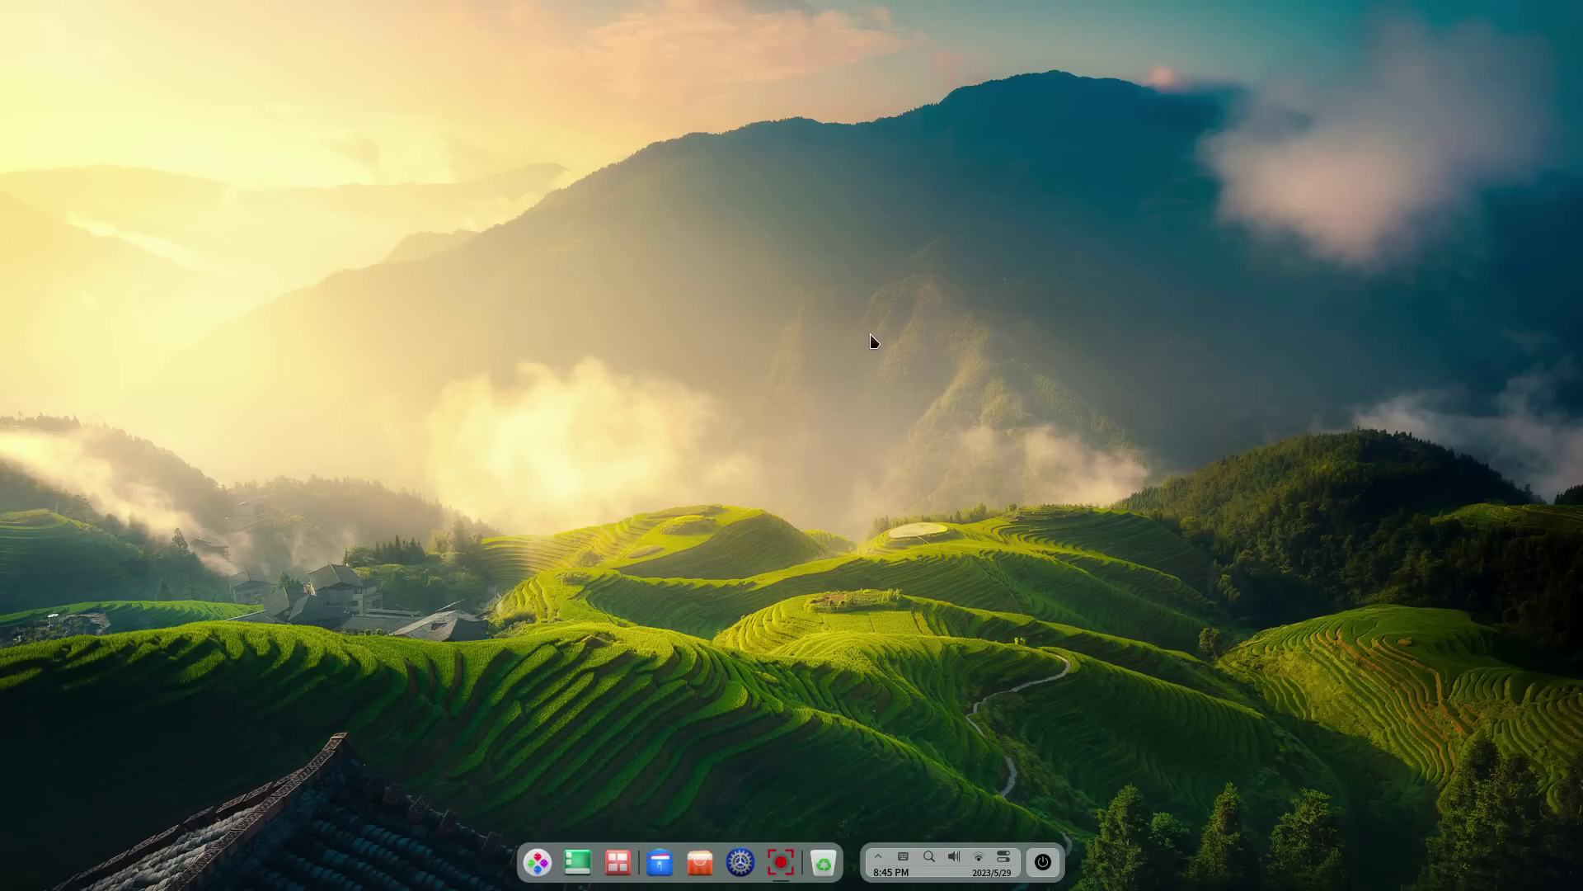
right_click(905, 336)
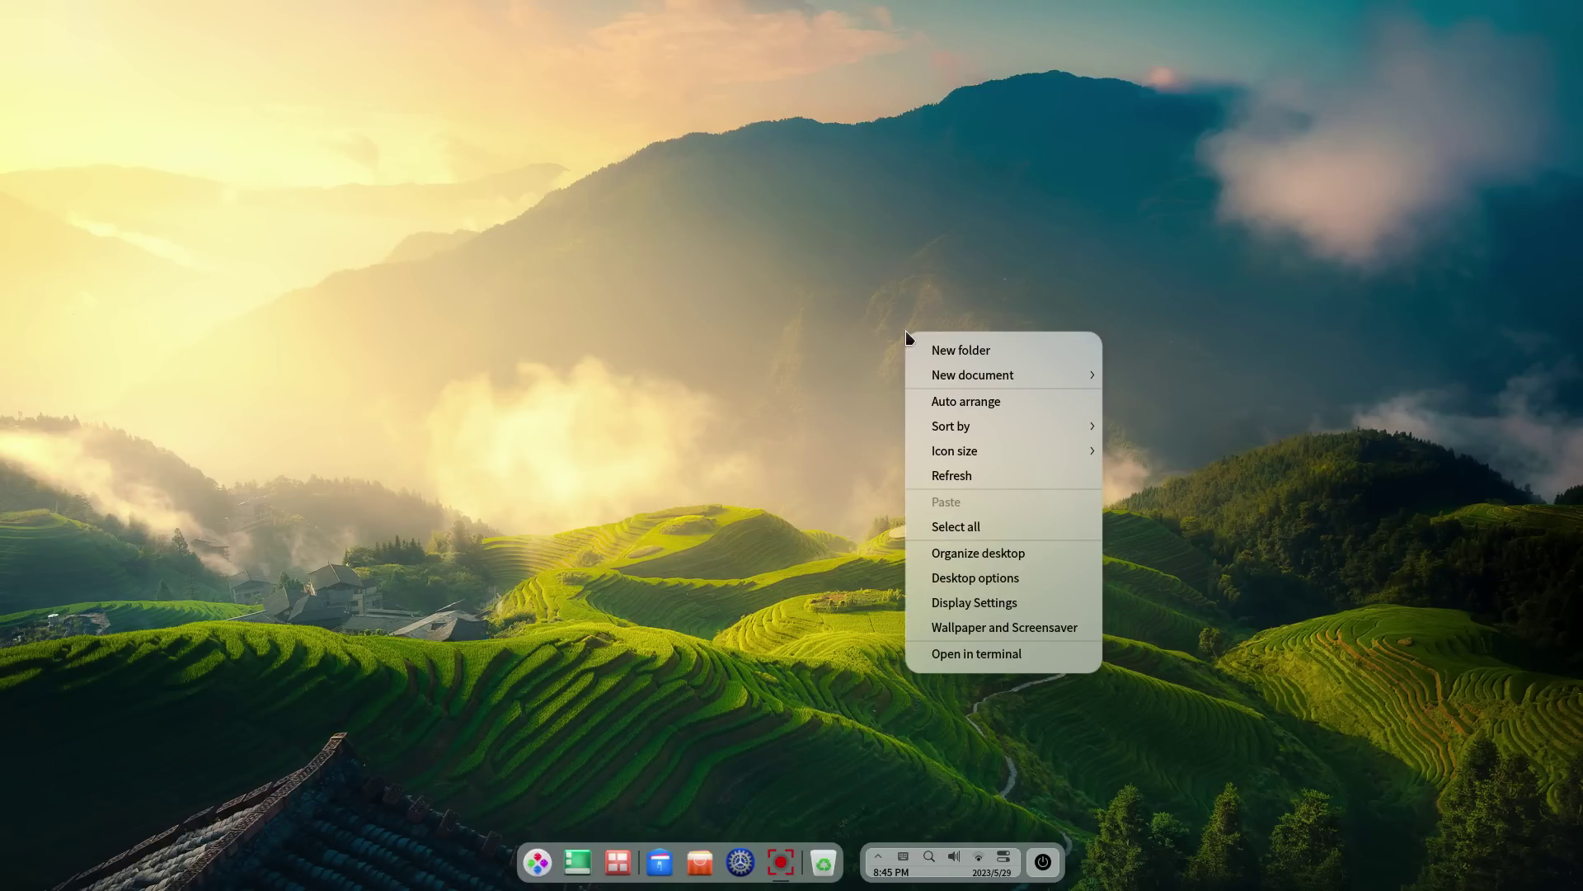
click(1005, 628)
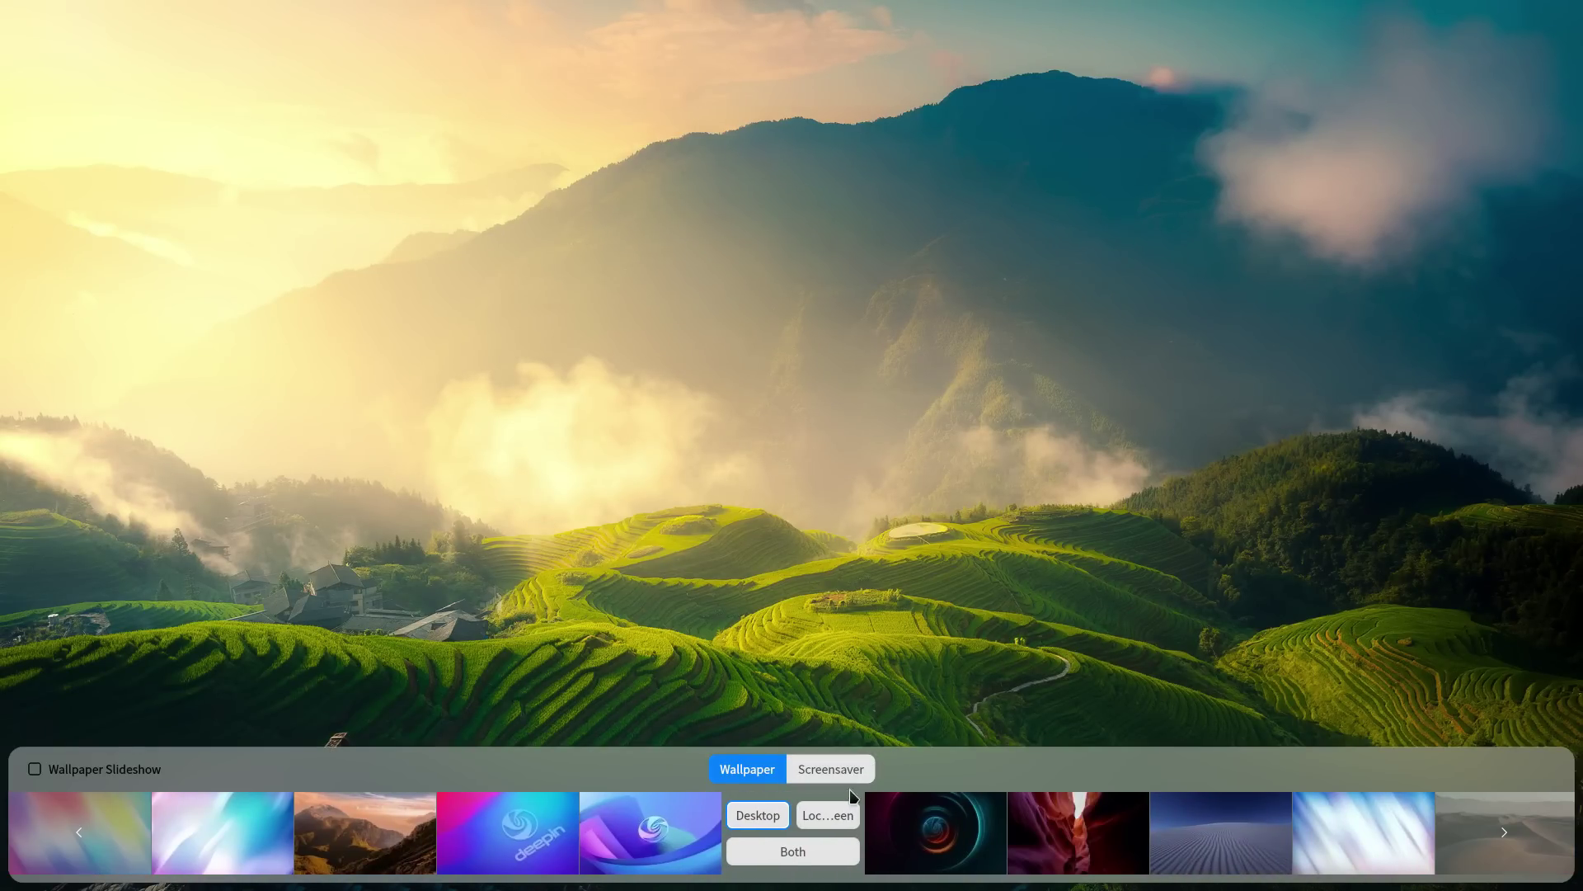
click(946, 831)
click(794, 863)
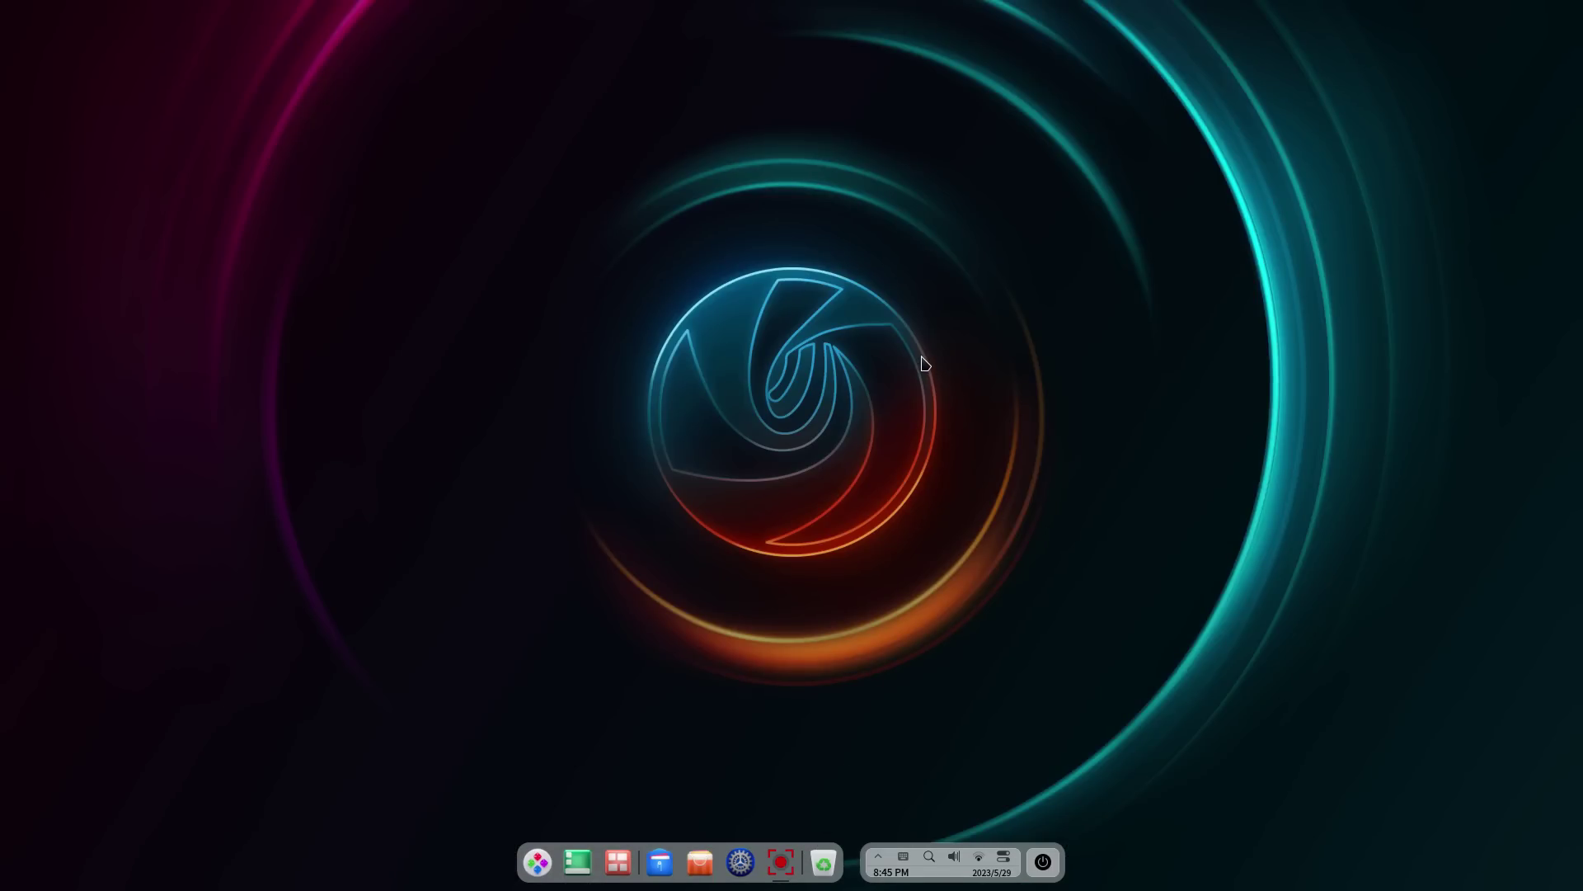
Apply the red canyon, then the starry sand dune wallpaper to both screens
right_click(924, 363)
click(1001, 658)
click(930, 835)
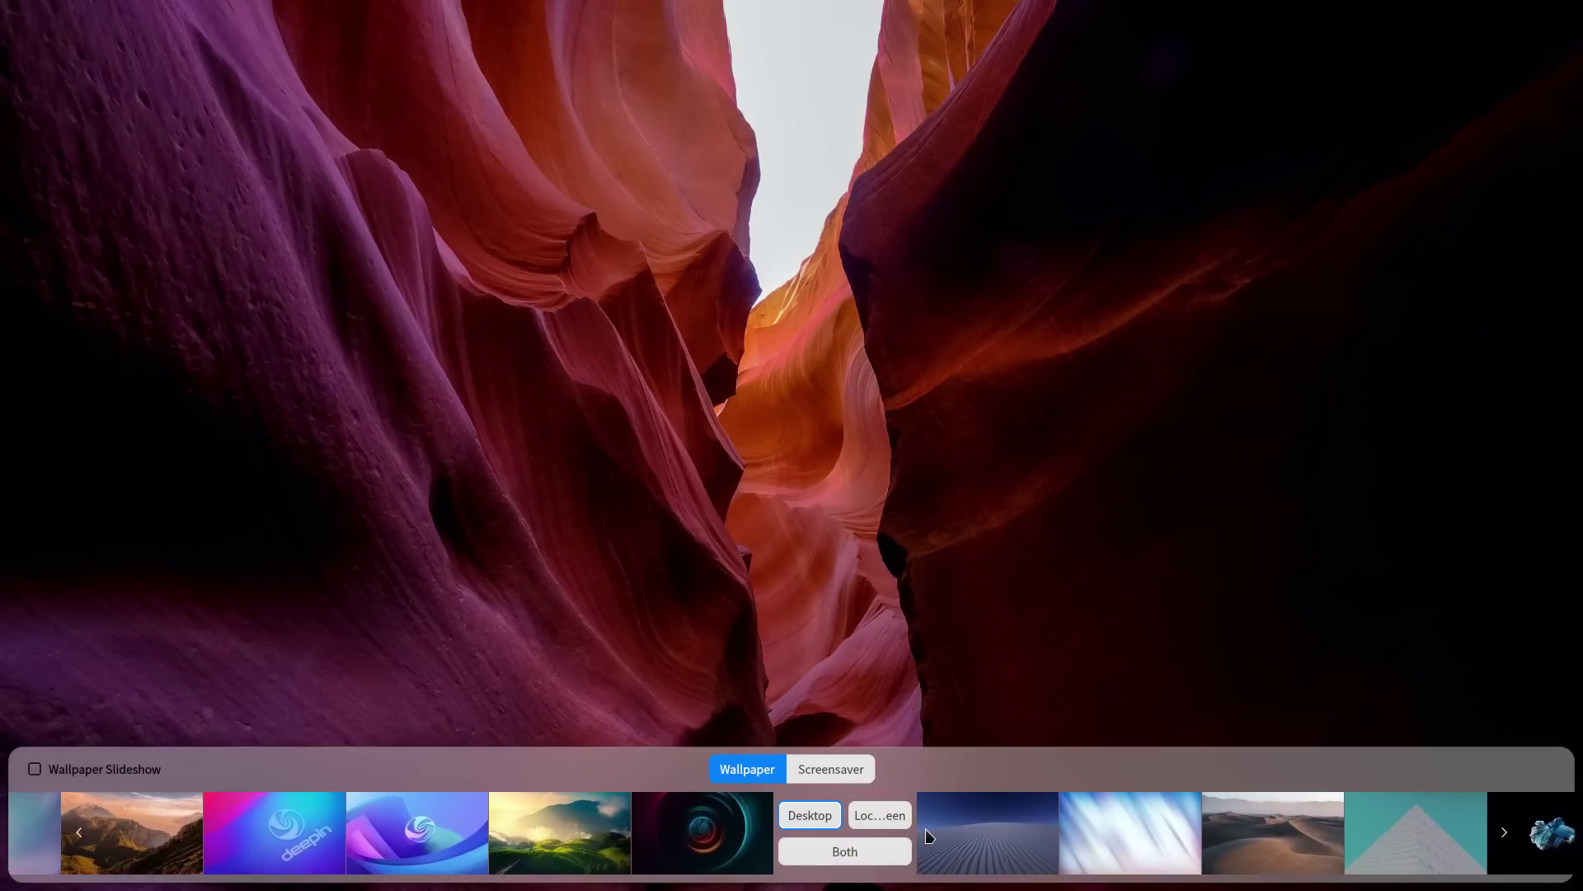
click(816, 842)
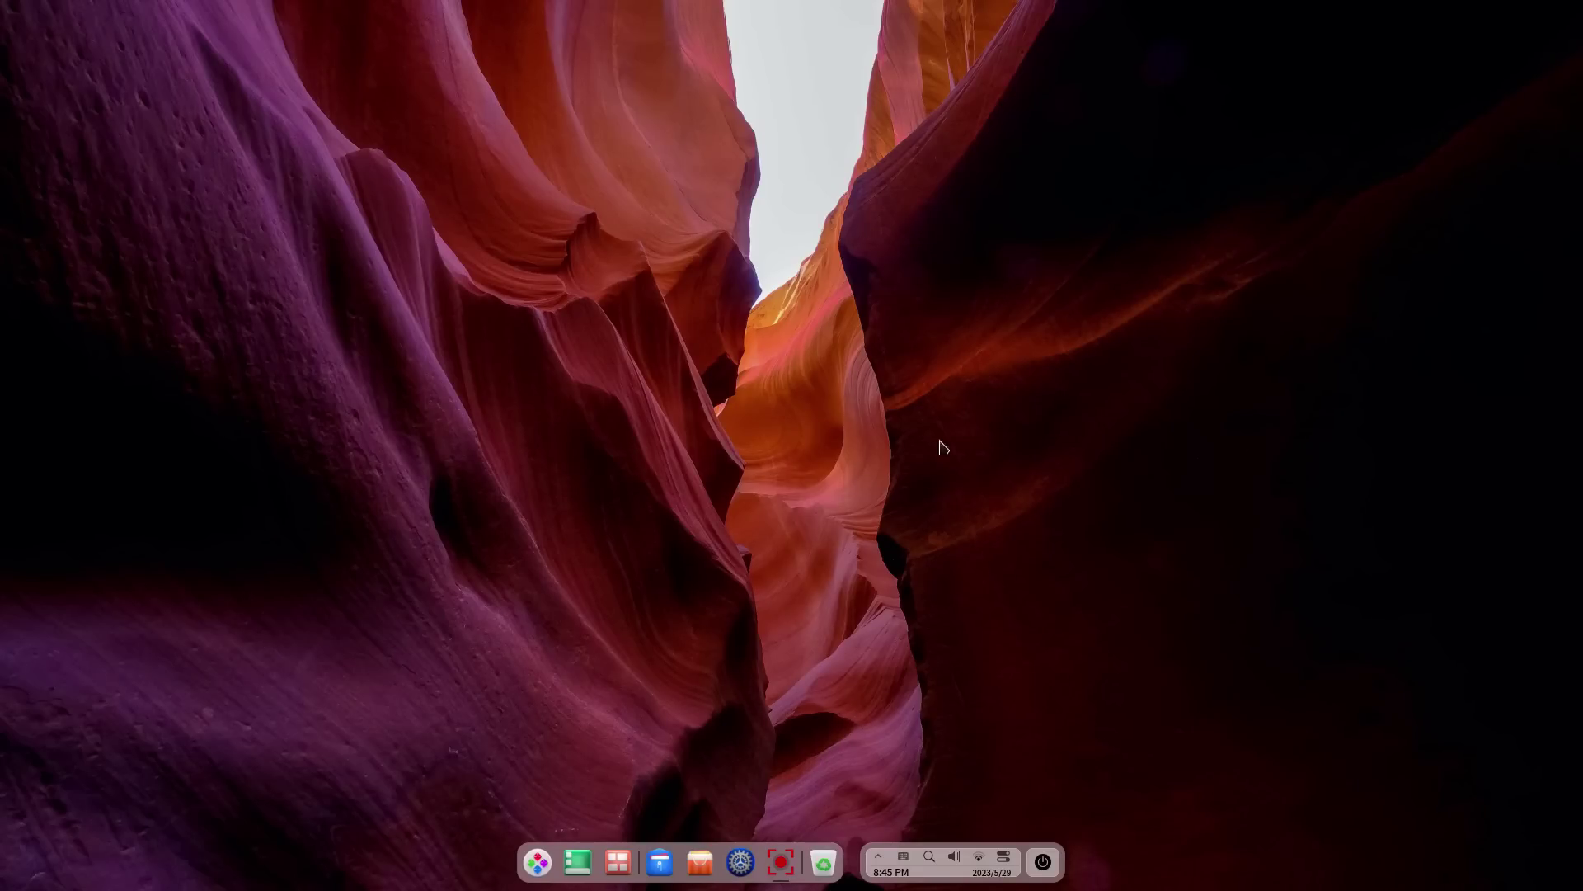
right_click(853, 394)
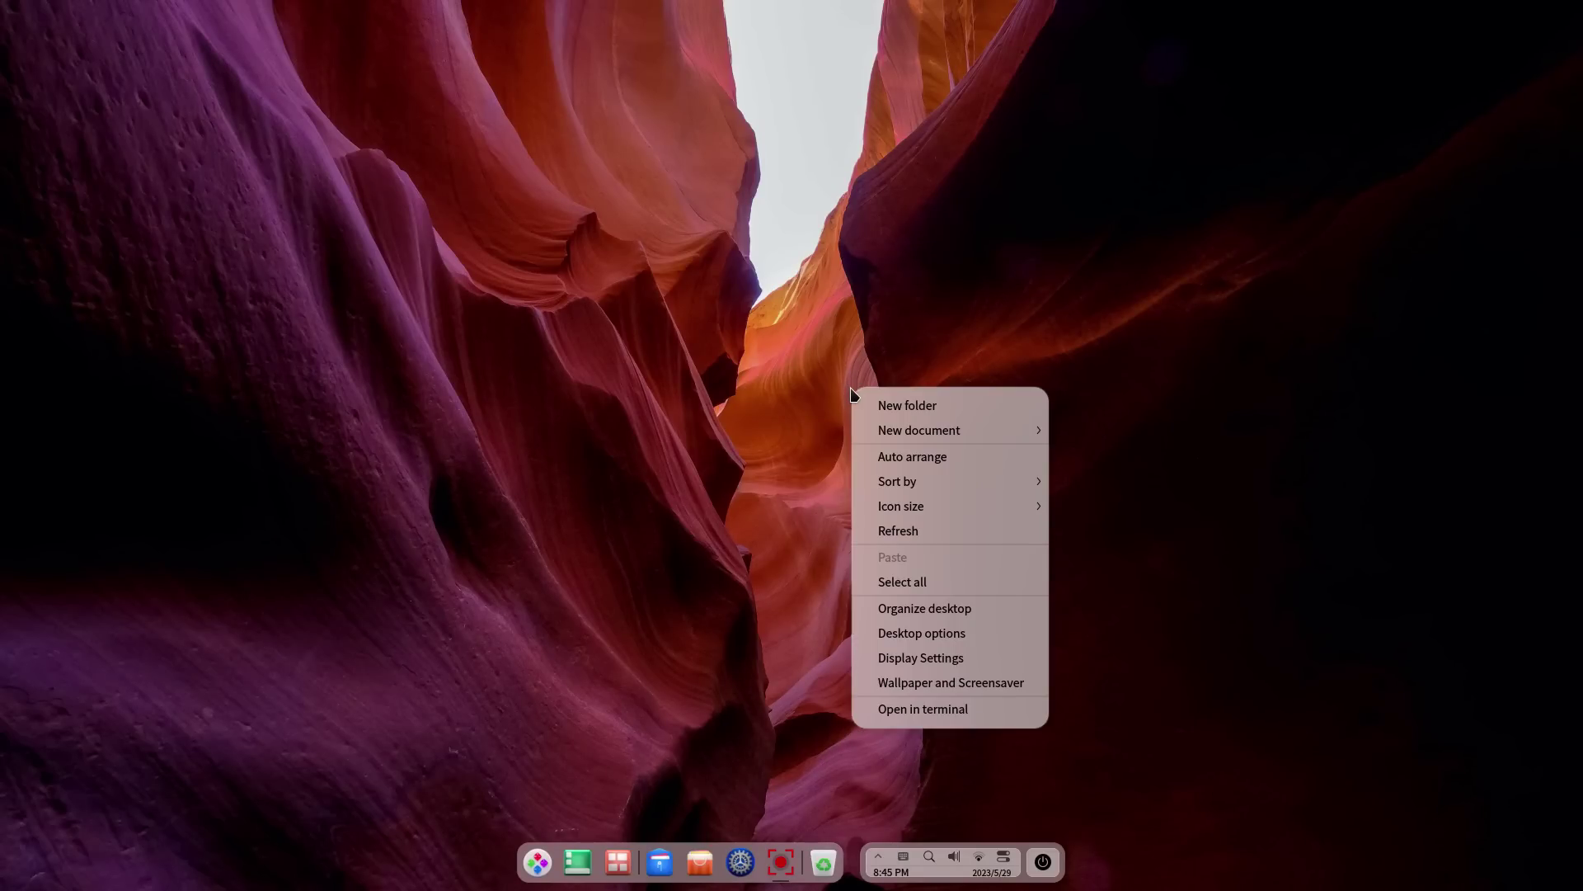
click(944, 684)
click(940, 833)
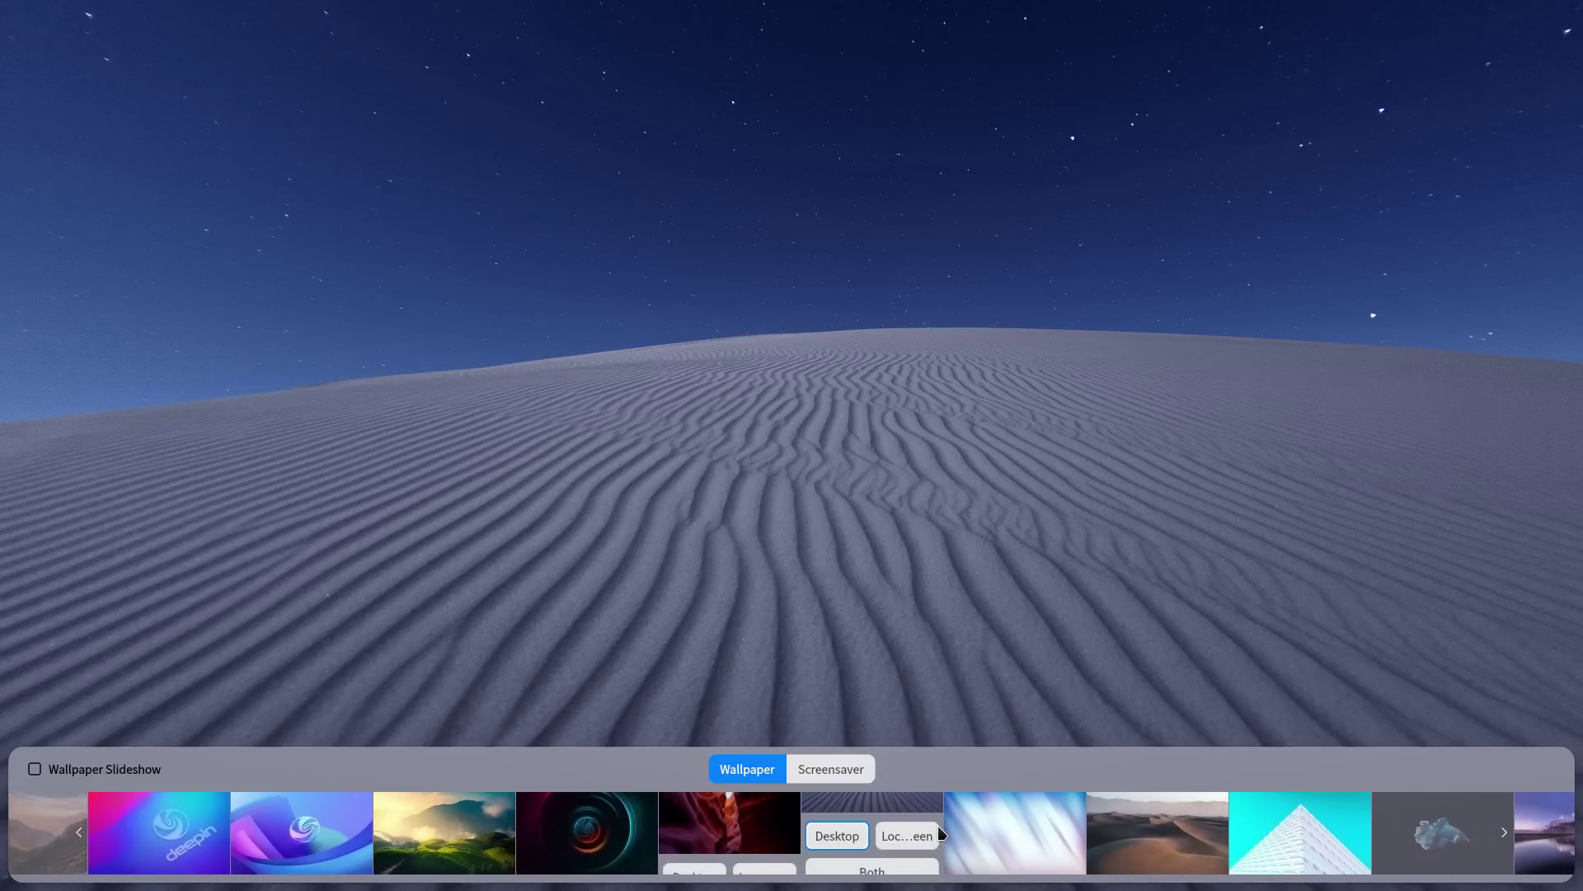
click(806, 855)
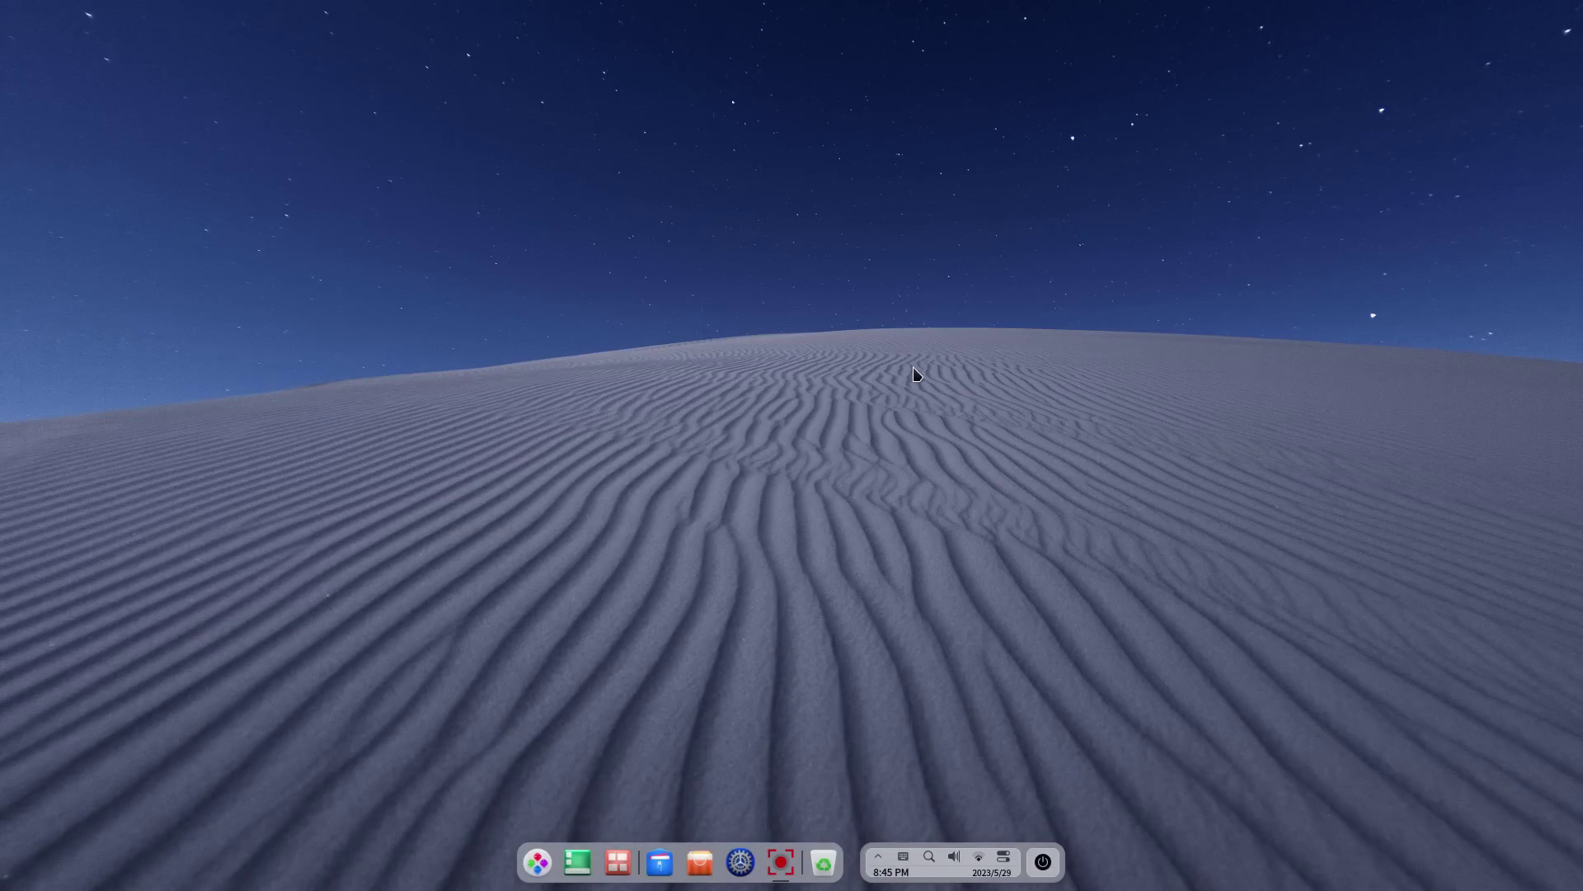
Apply the light-streak, then the betta fish wallpaper to desktop and lock screen
right_click(919, 330)
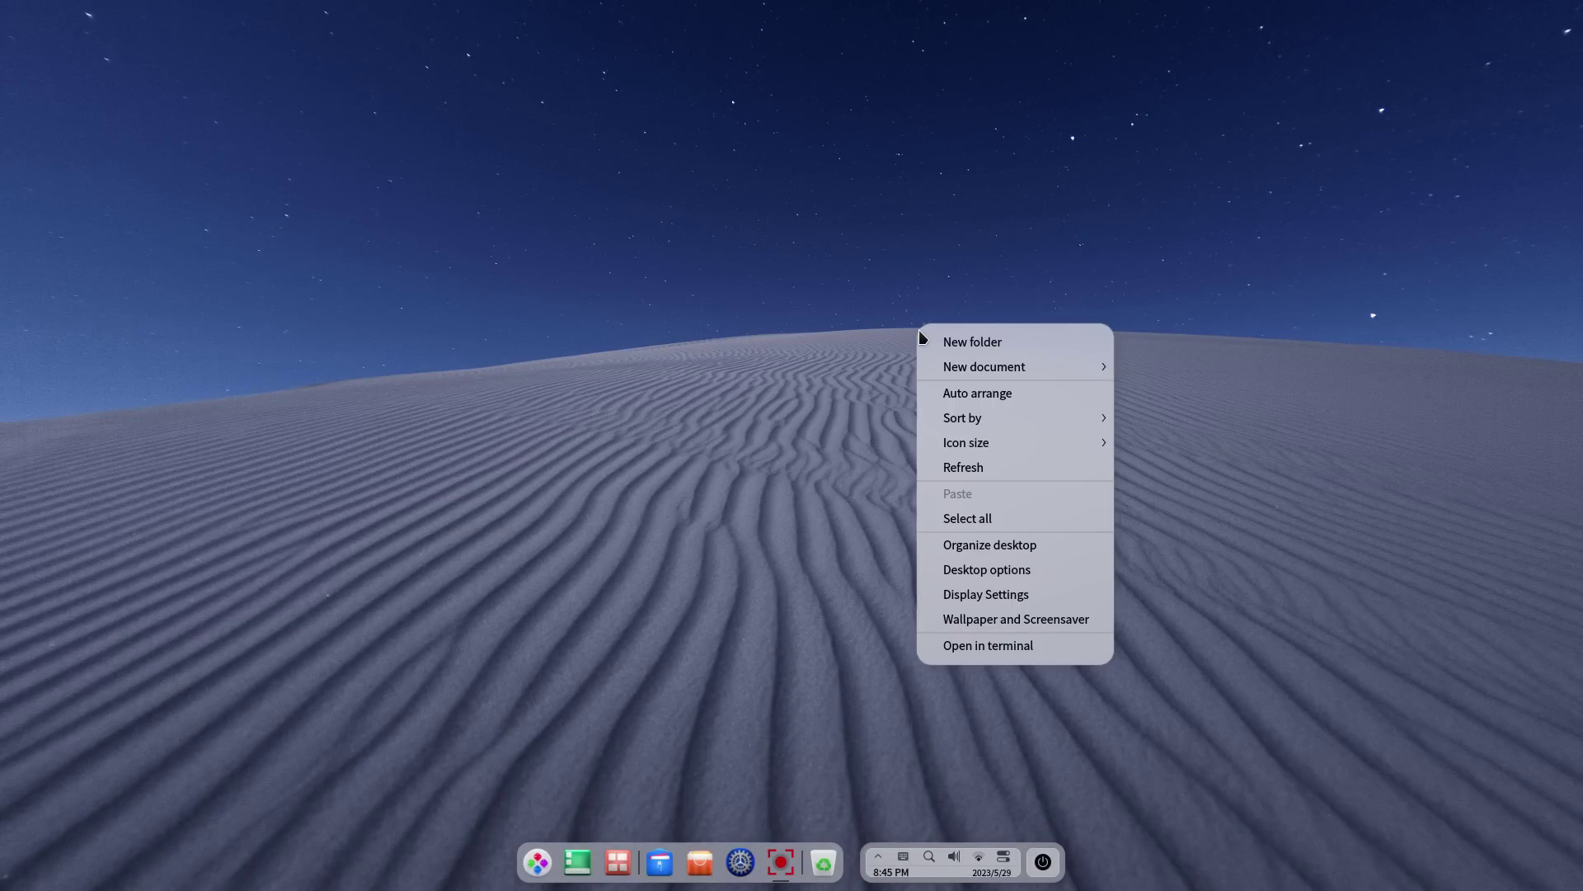
click(973, 625)
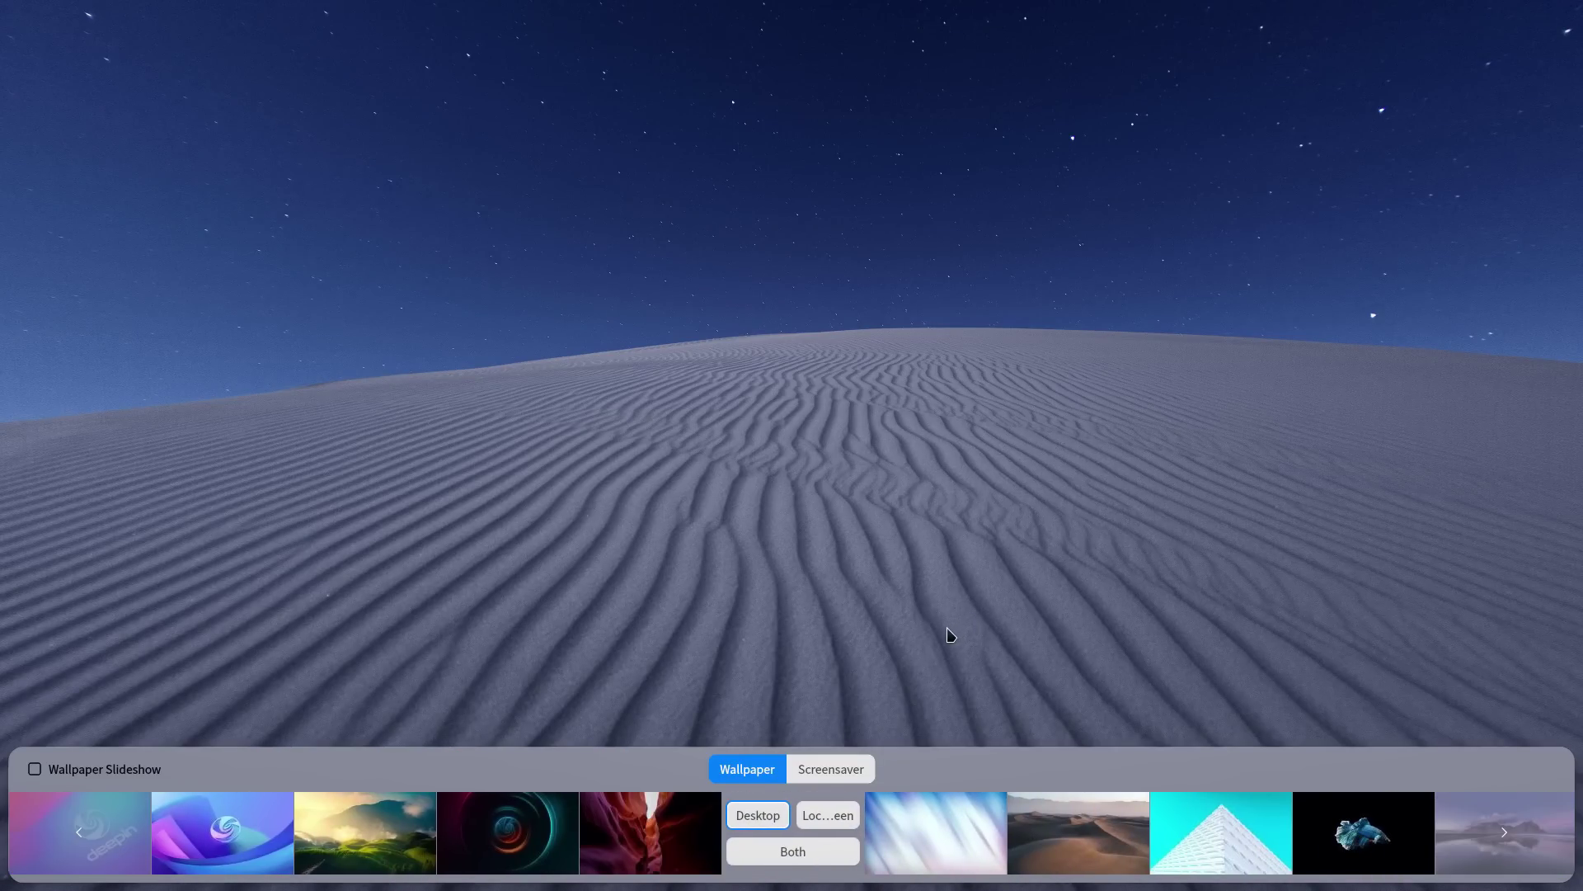
click(944, 842)
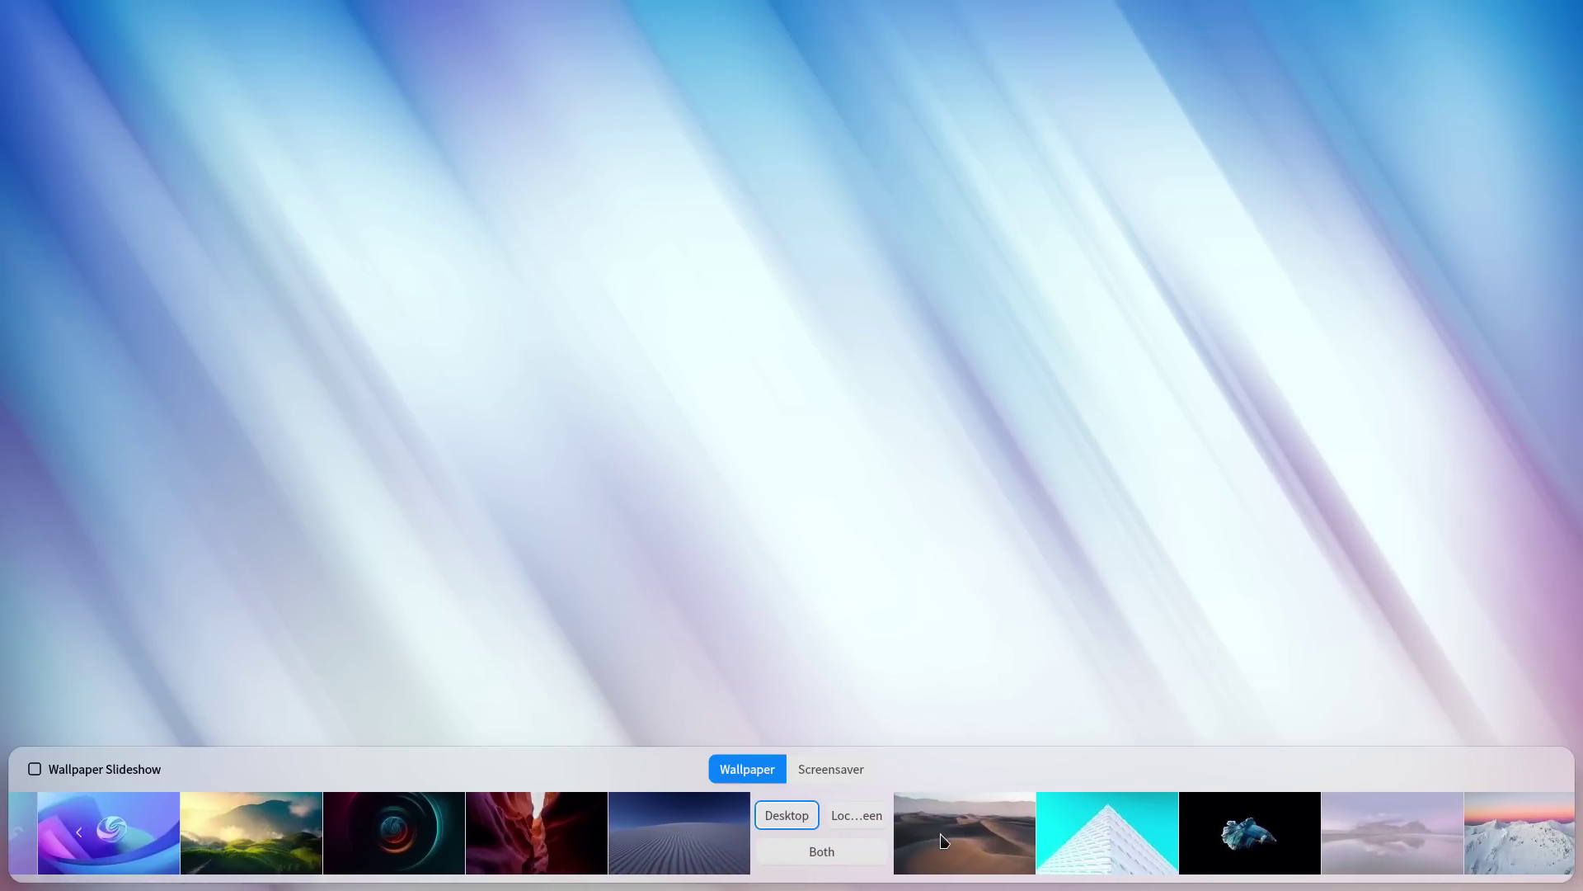
click(814, 844)
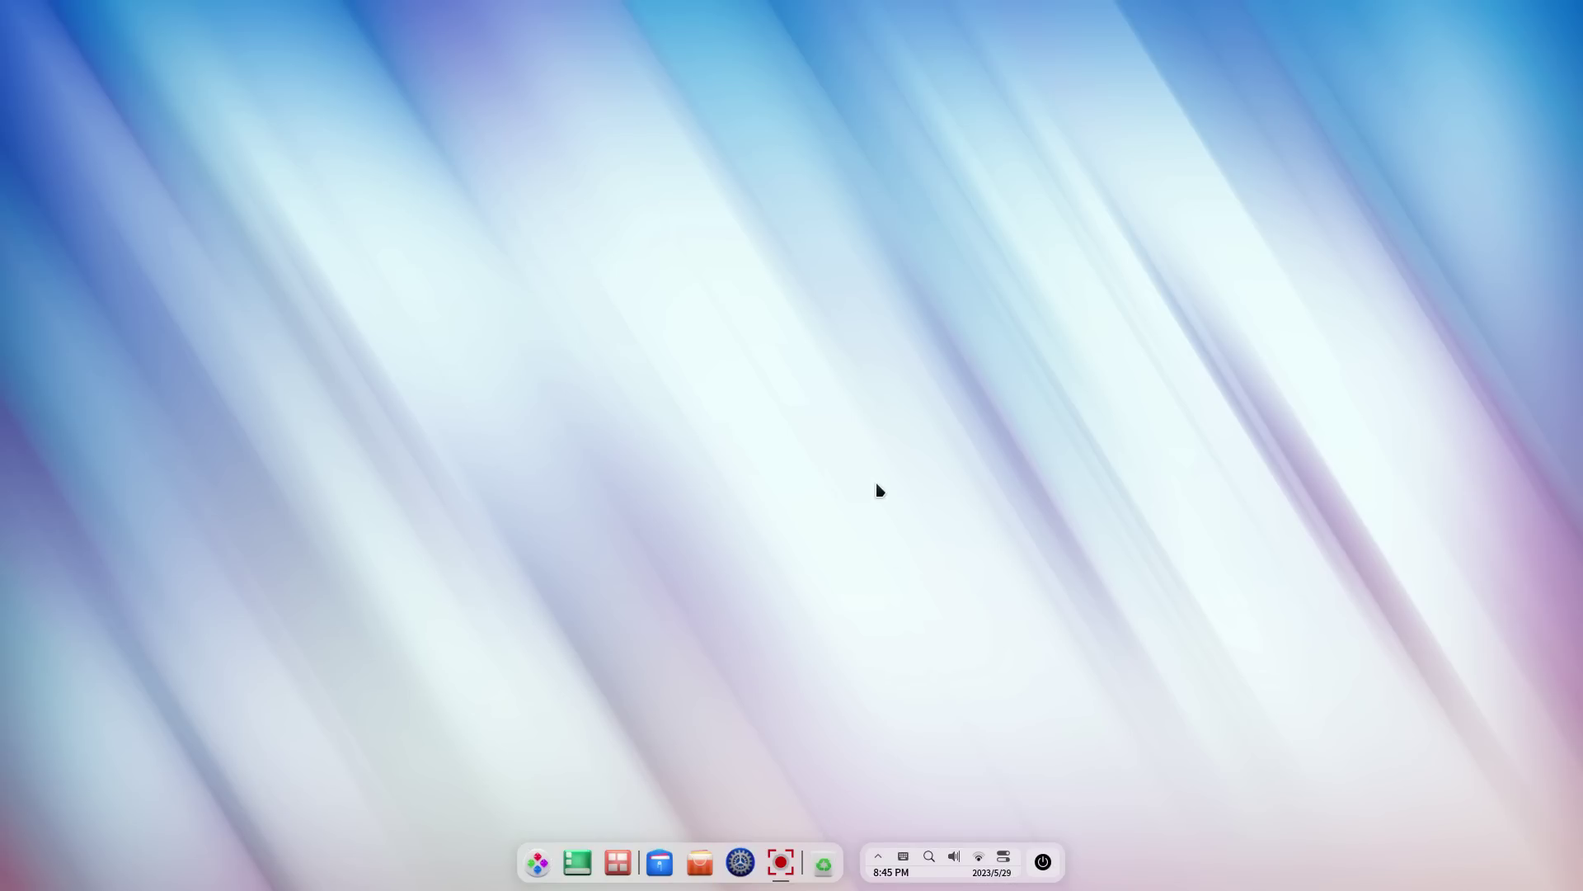
right_click(915, 415)
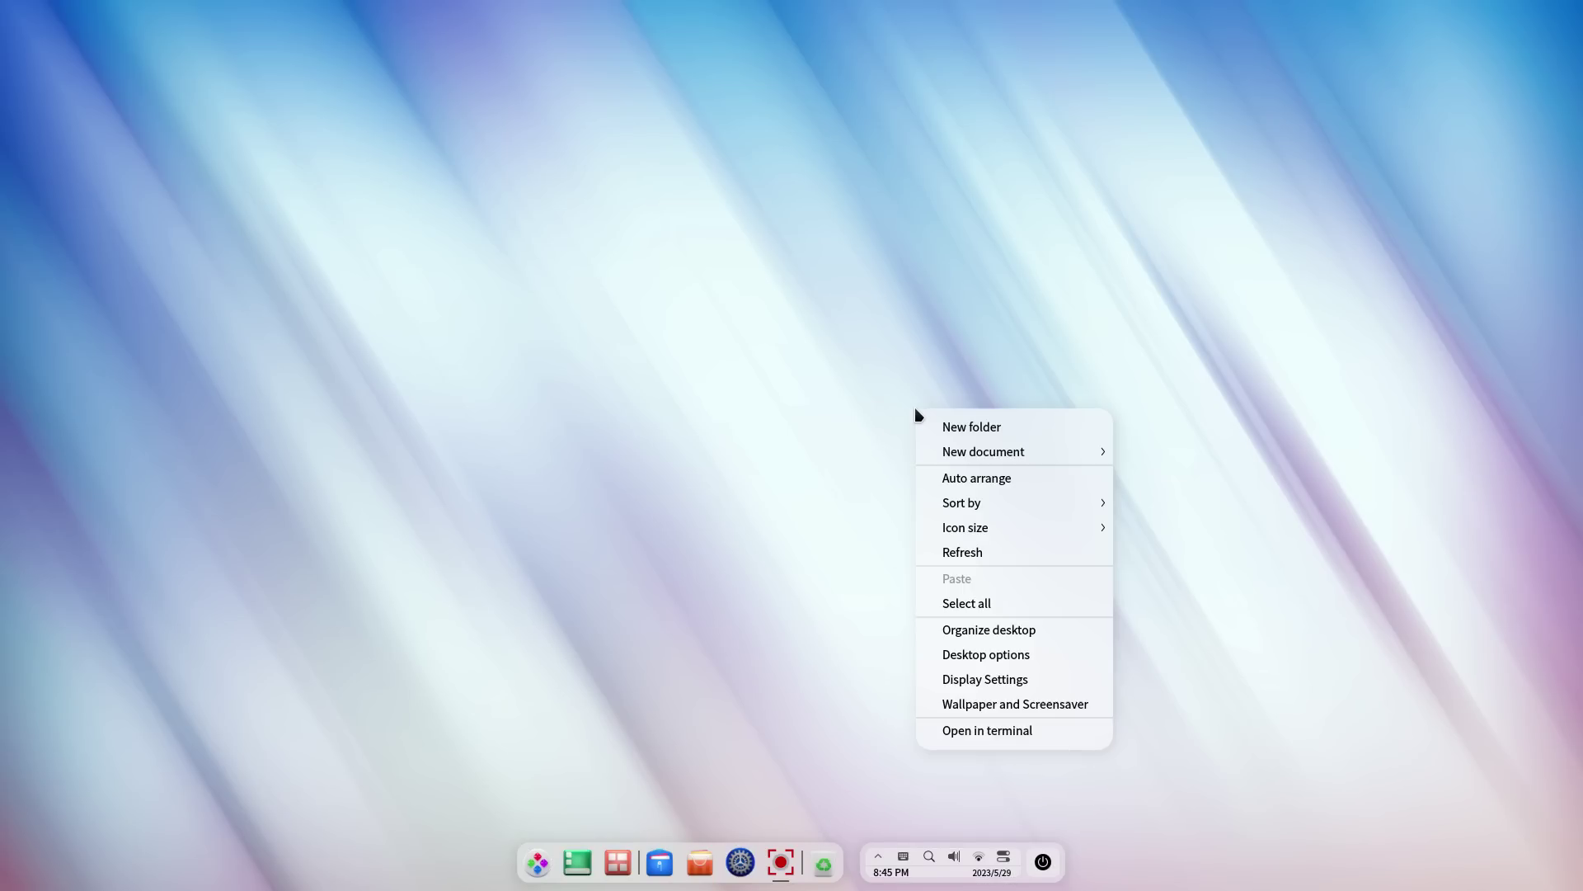
click(977, 709)
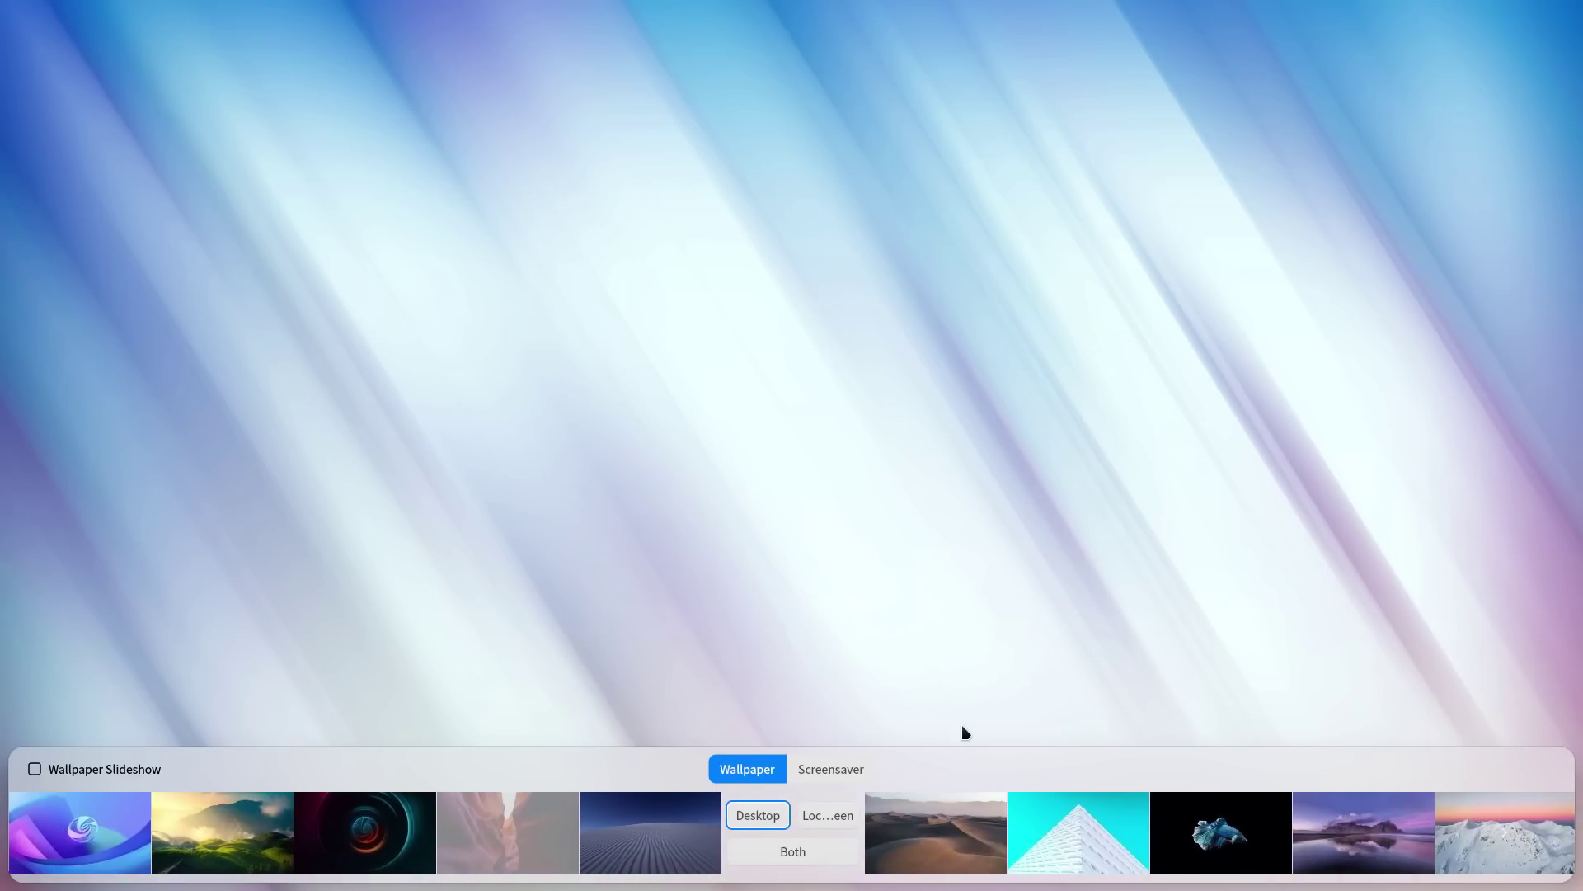
scroll(1037, 871, down, 5)
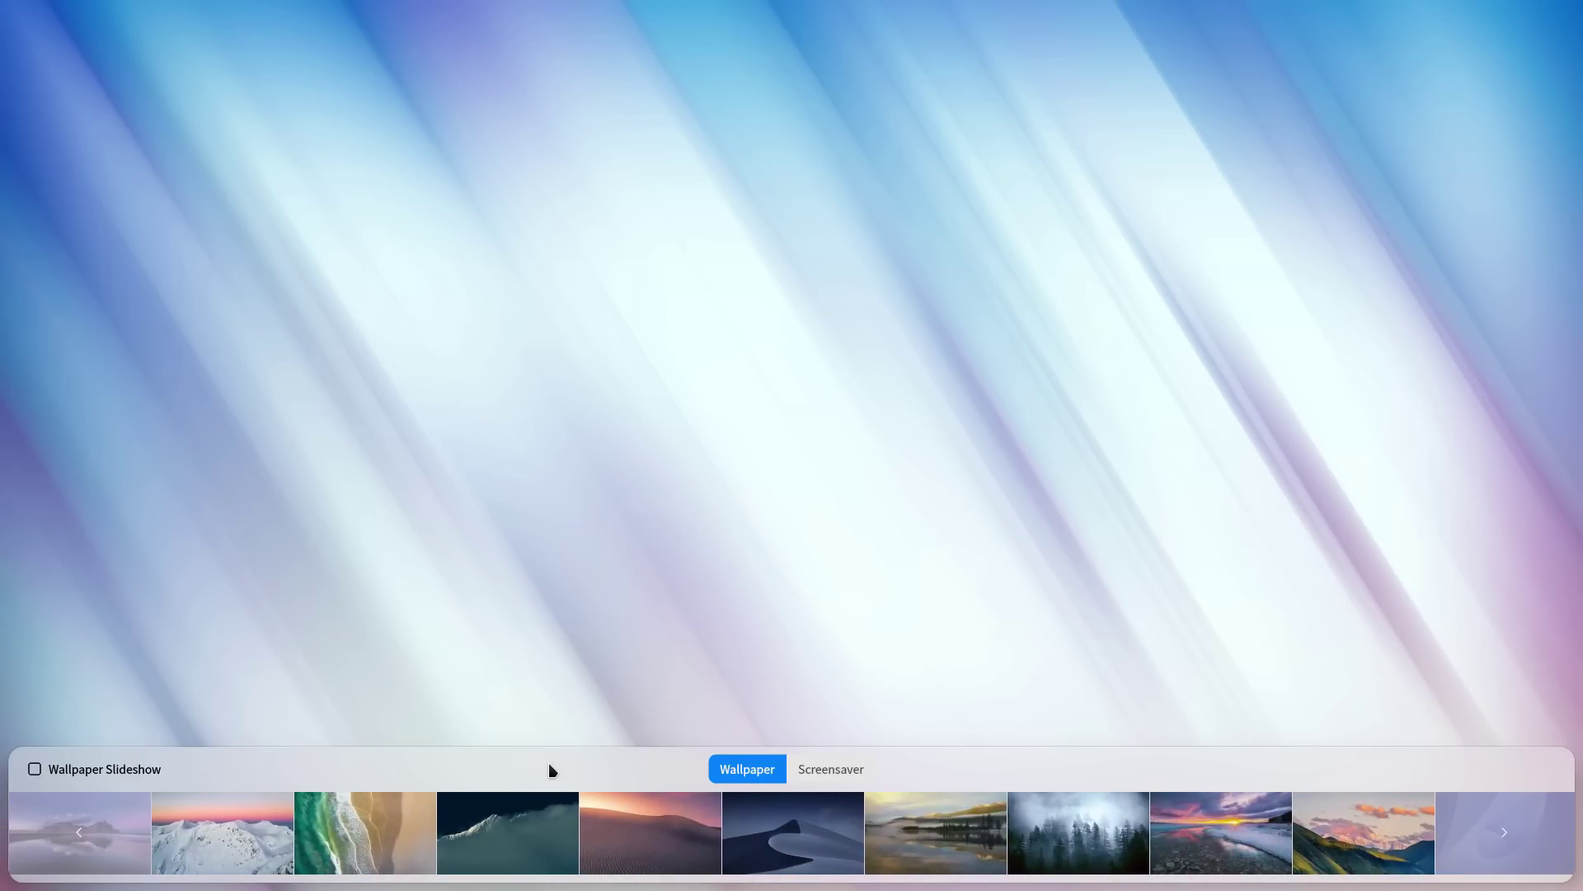
scroll(548, 767, up, 5)
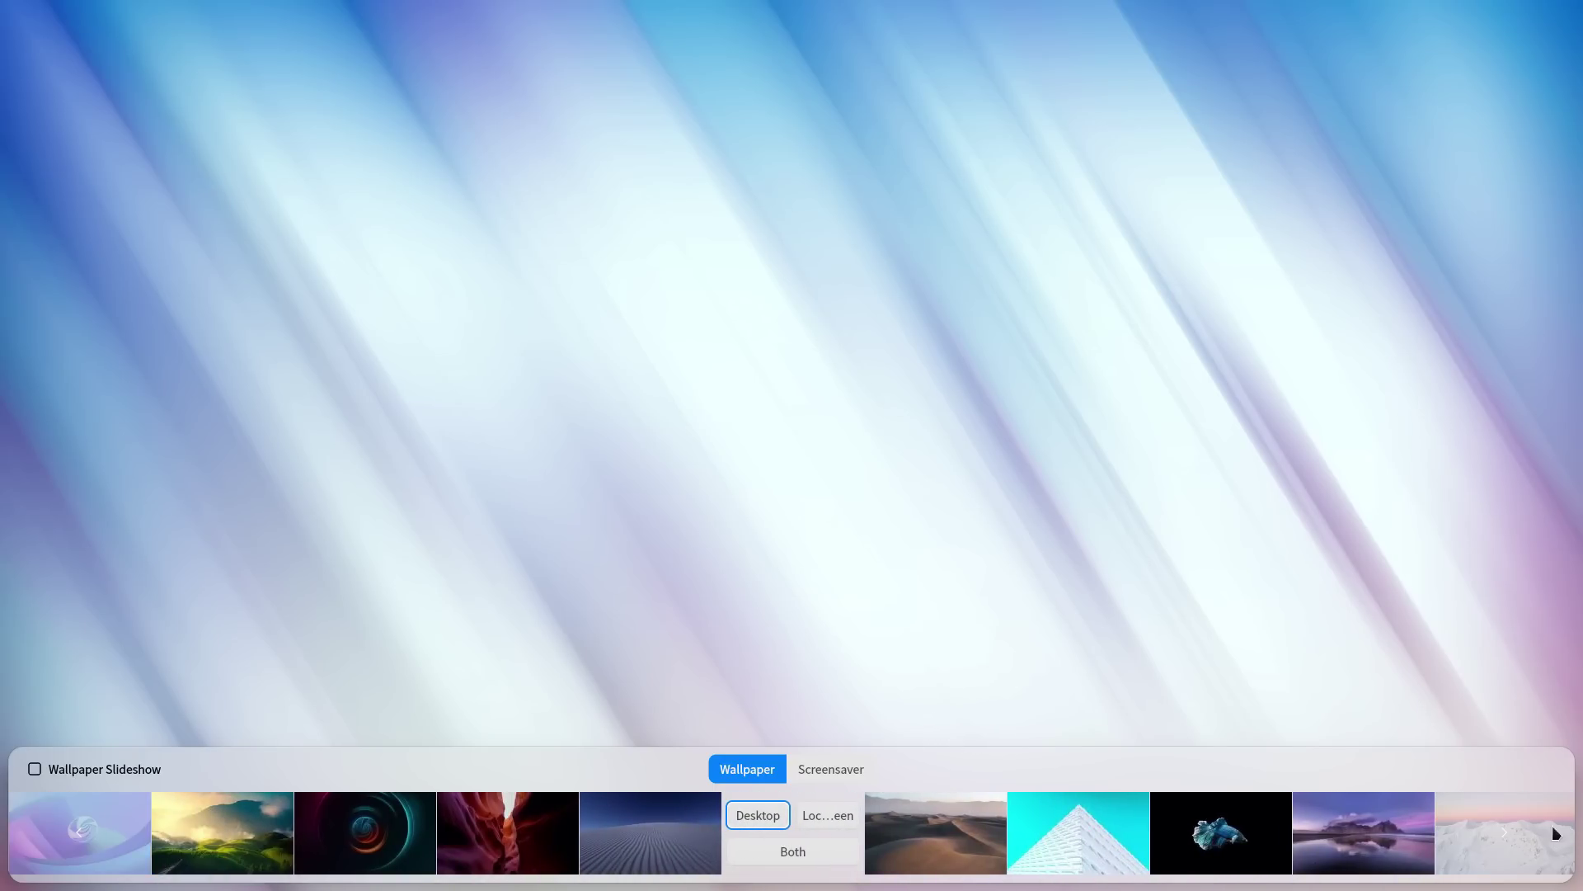
click(1205, 816)
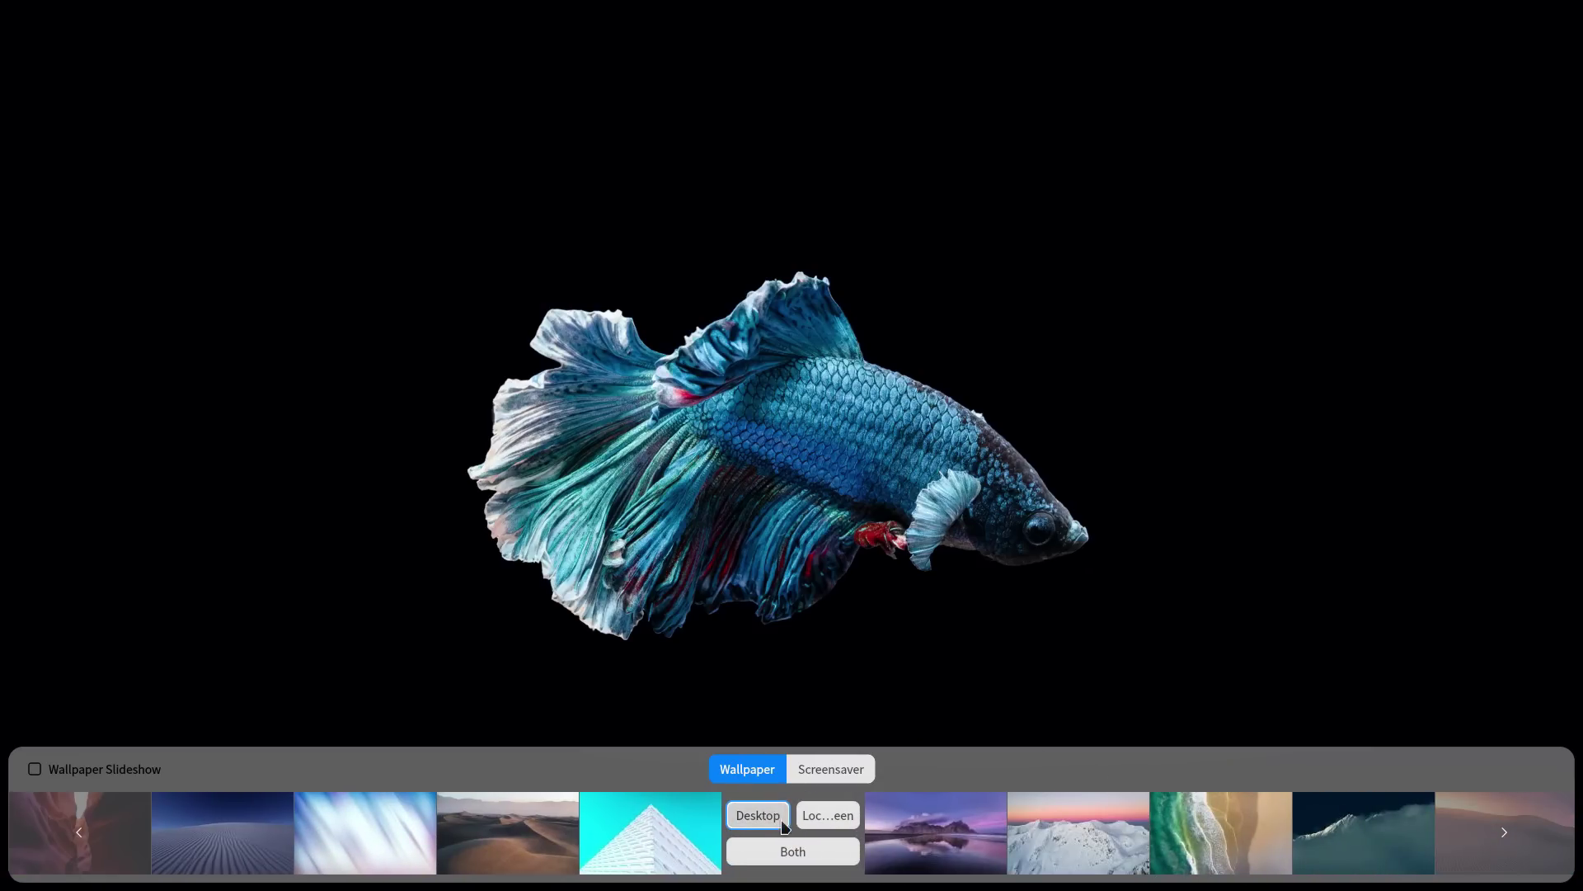
click(789, 852)
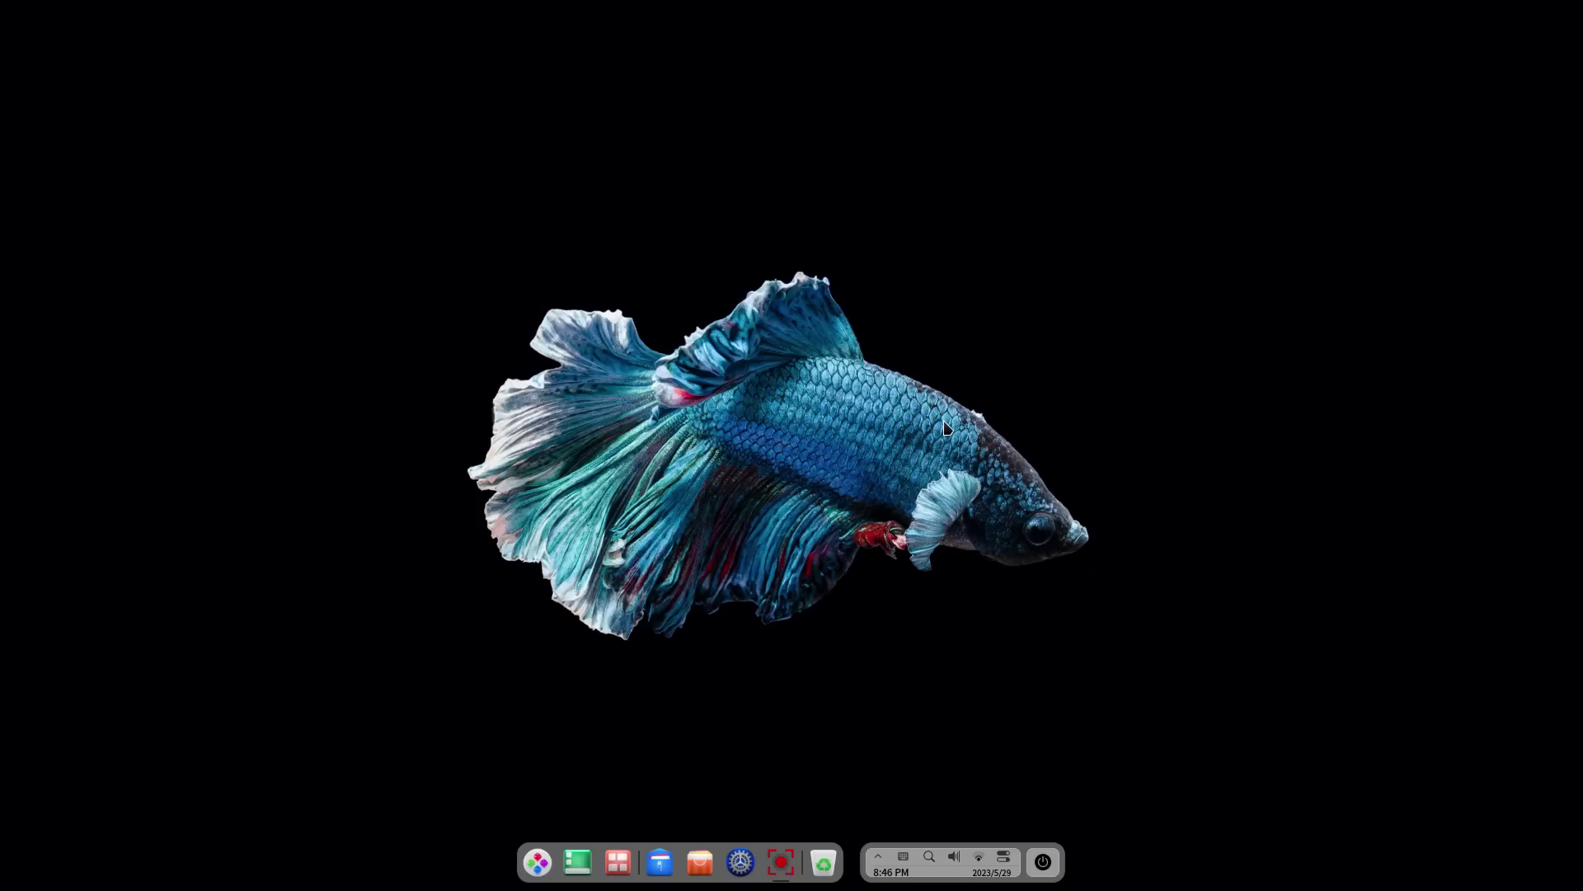
Apply the aerial beach, then finally the misty mountain wallpaper to both screens
right_click(1068, 370)
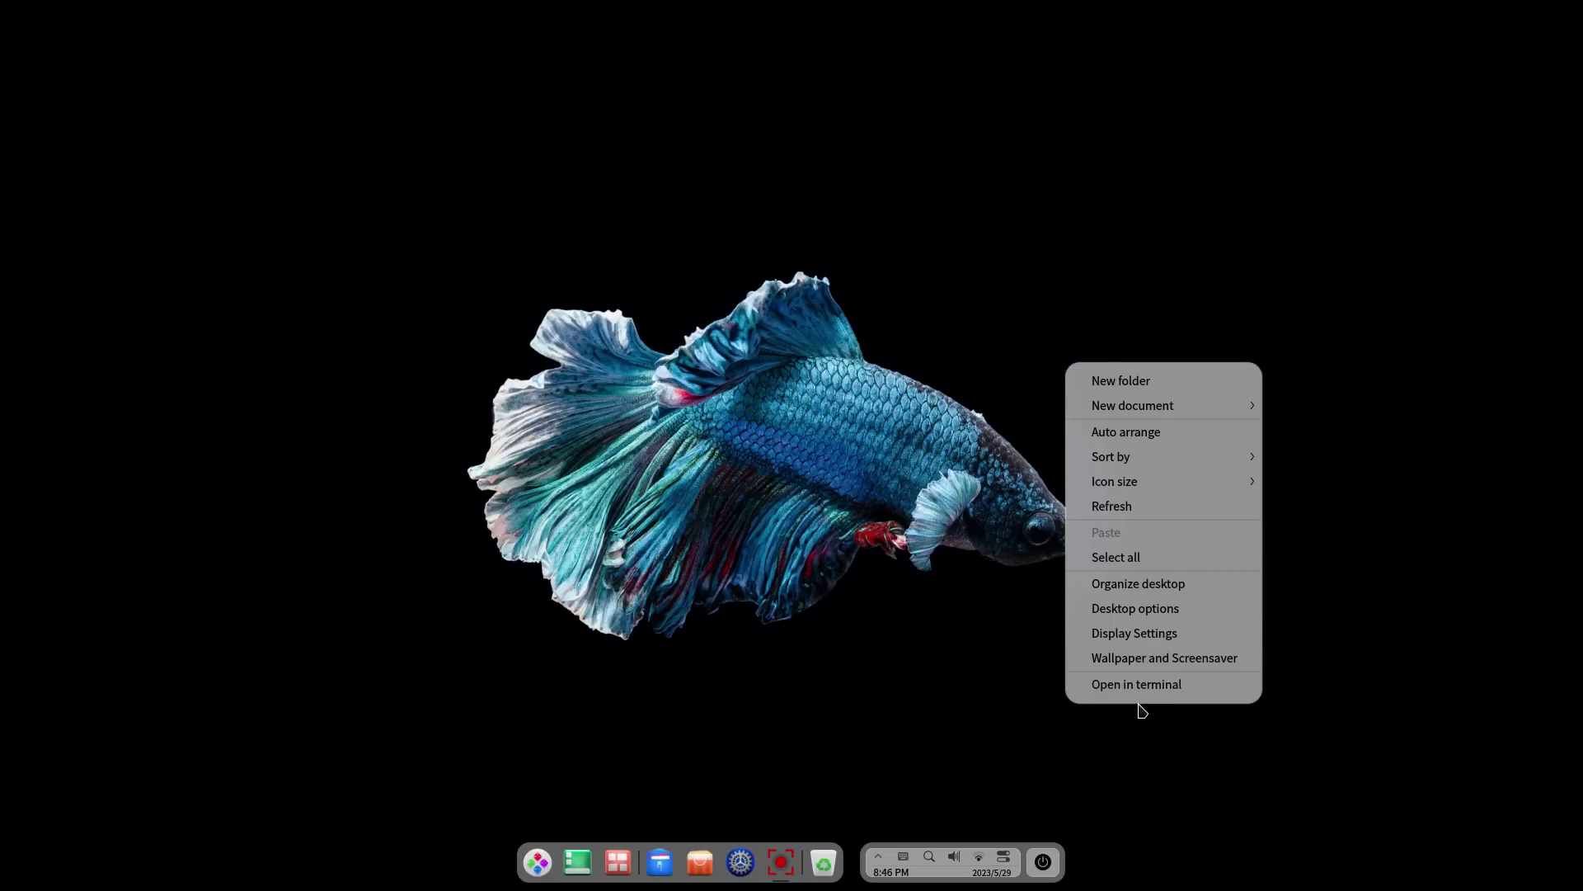
click(1155, 658)
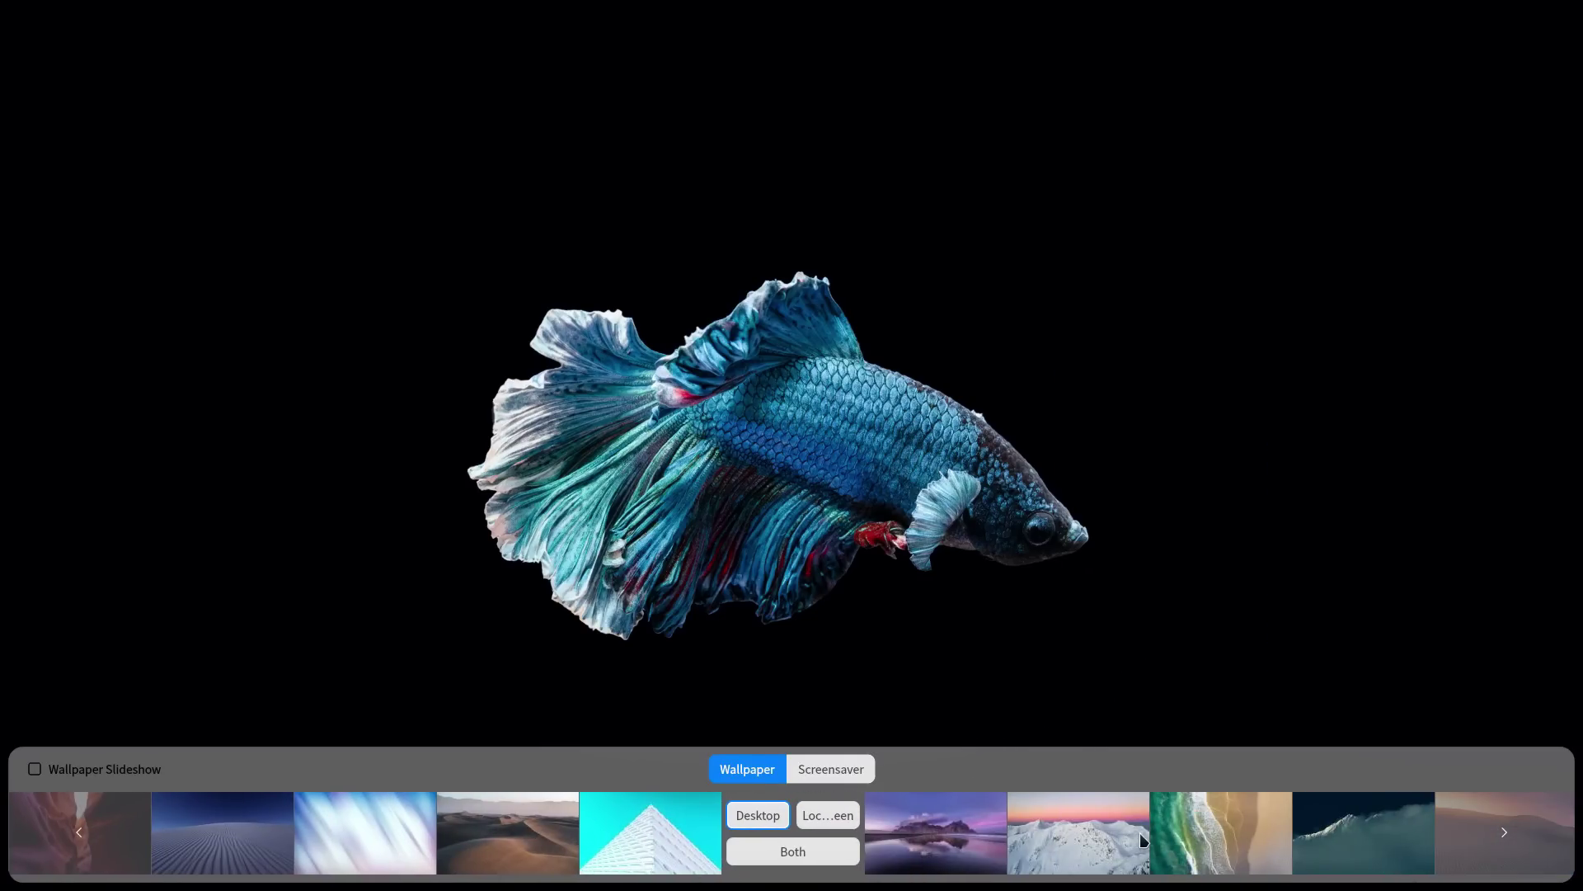
click(1180, 833)
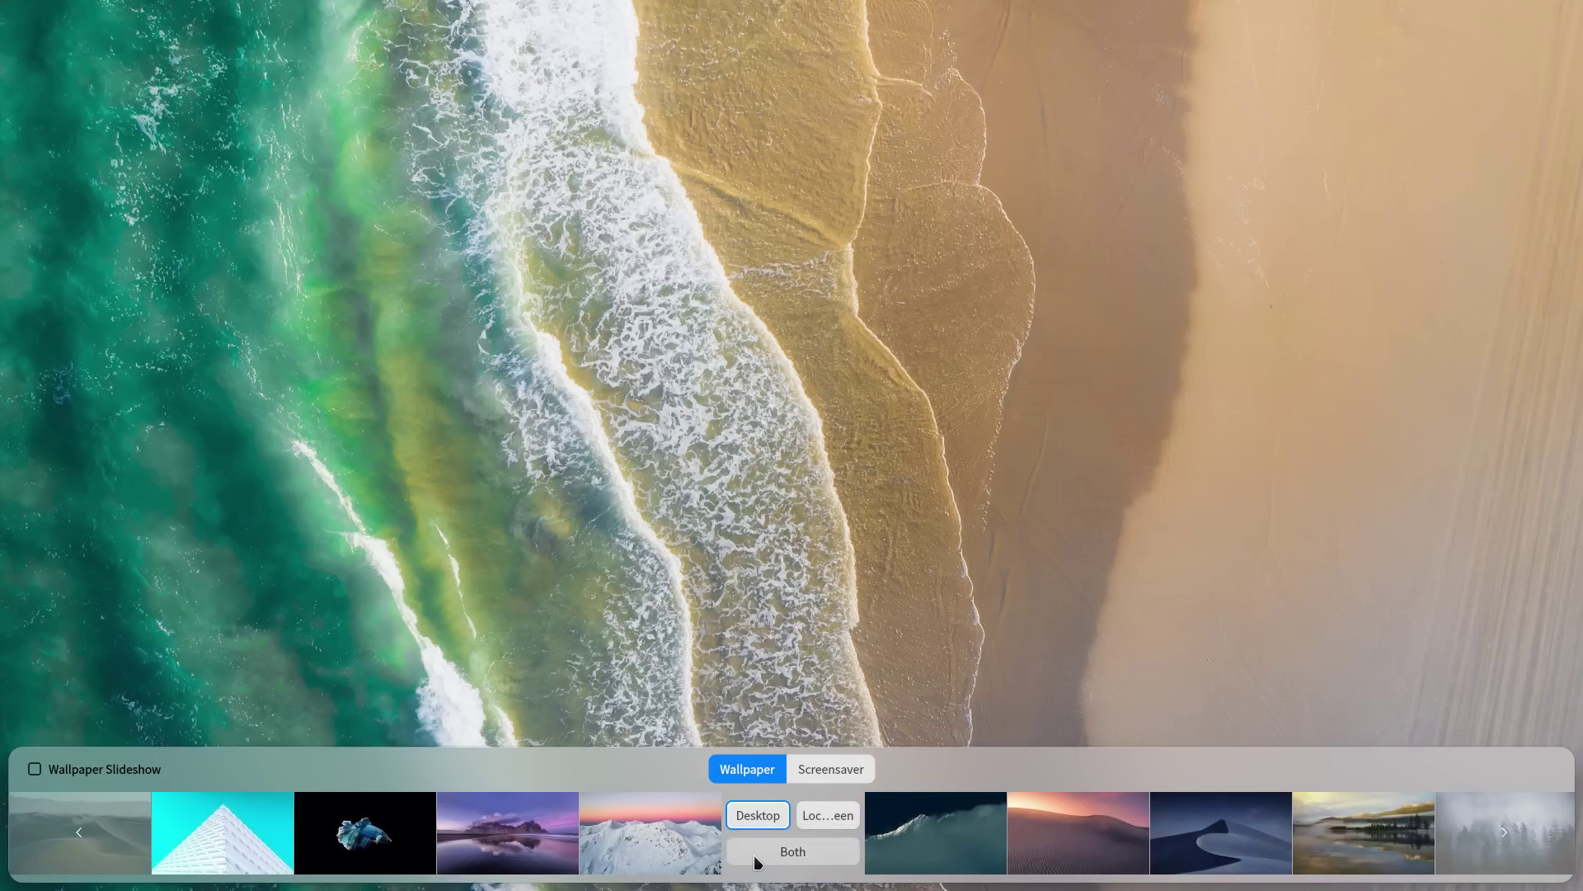
click(753, 855)
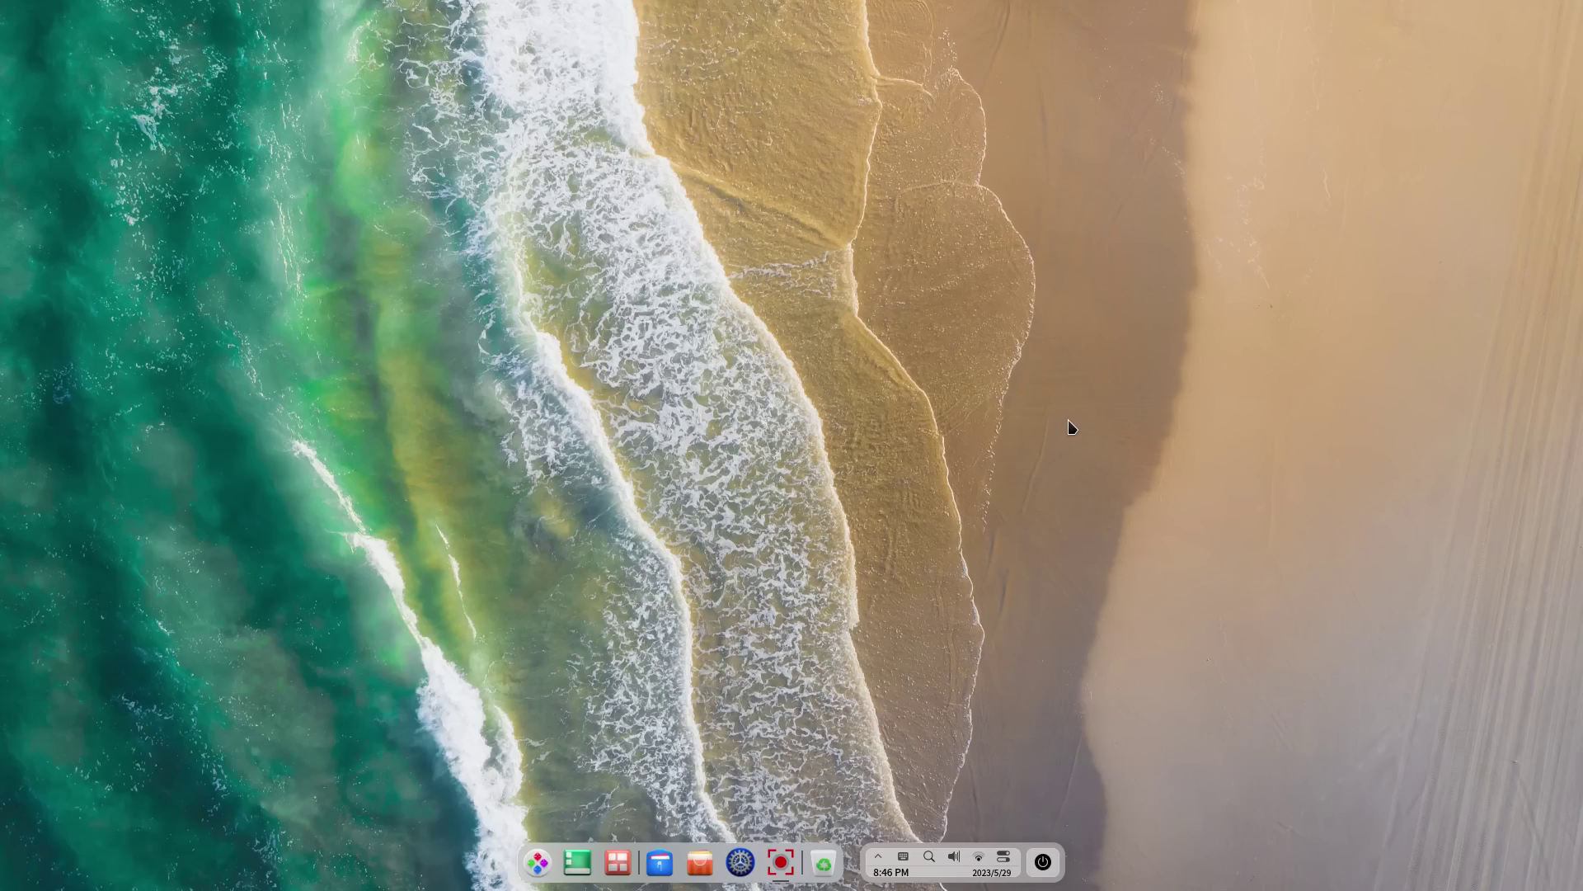
right_click(1066, 424)
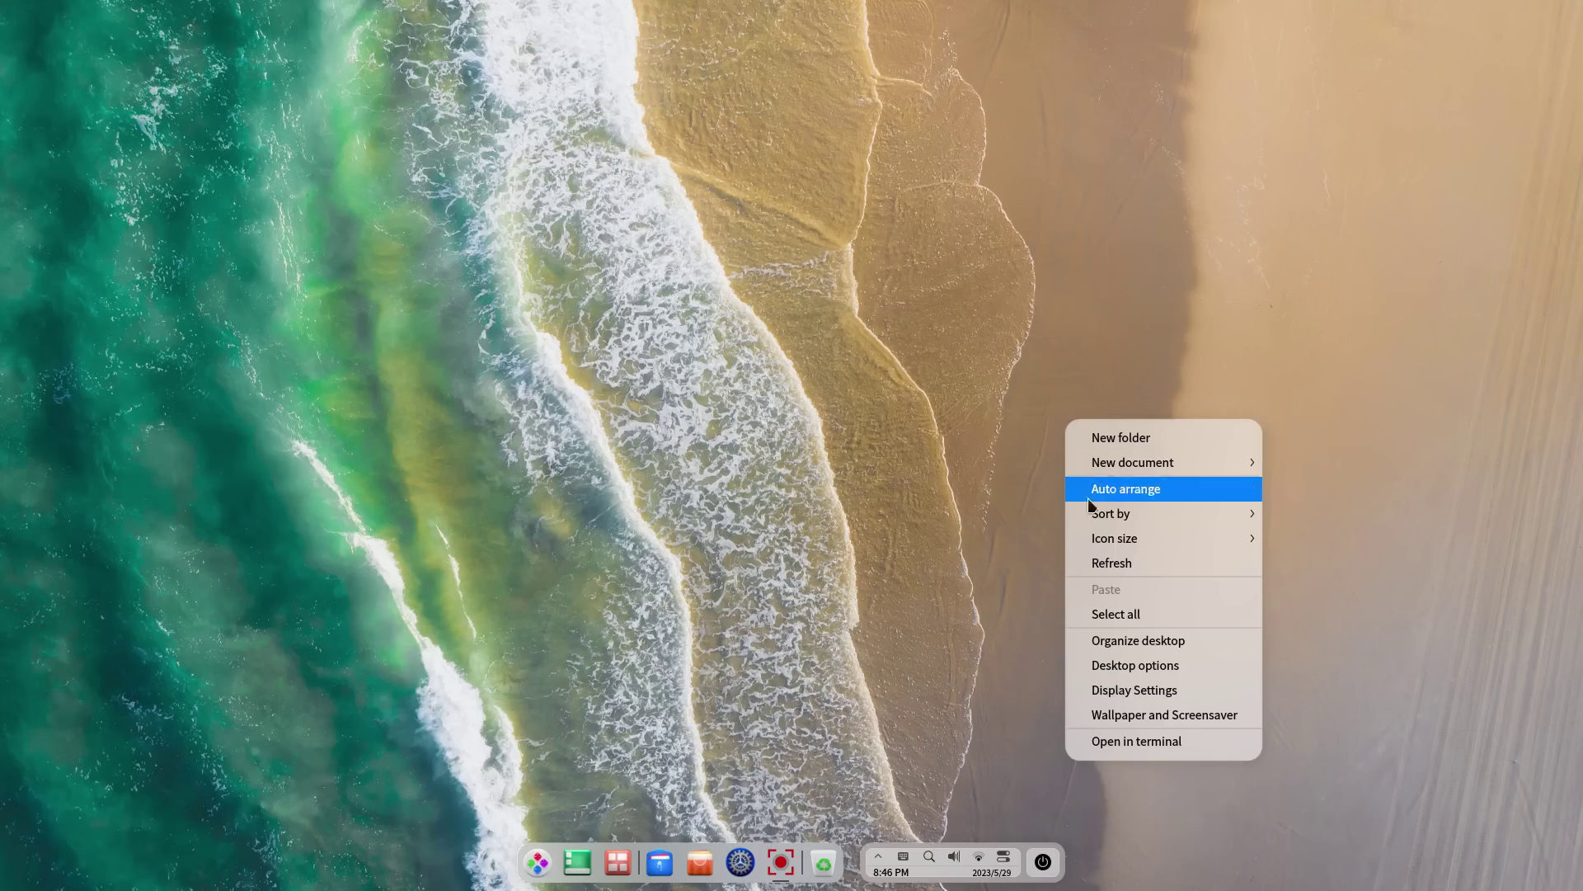
click(1118, 712)
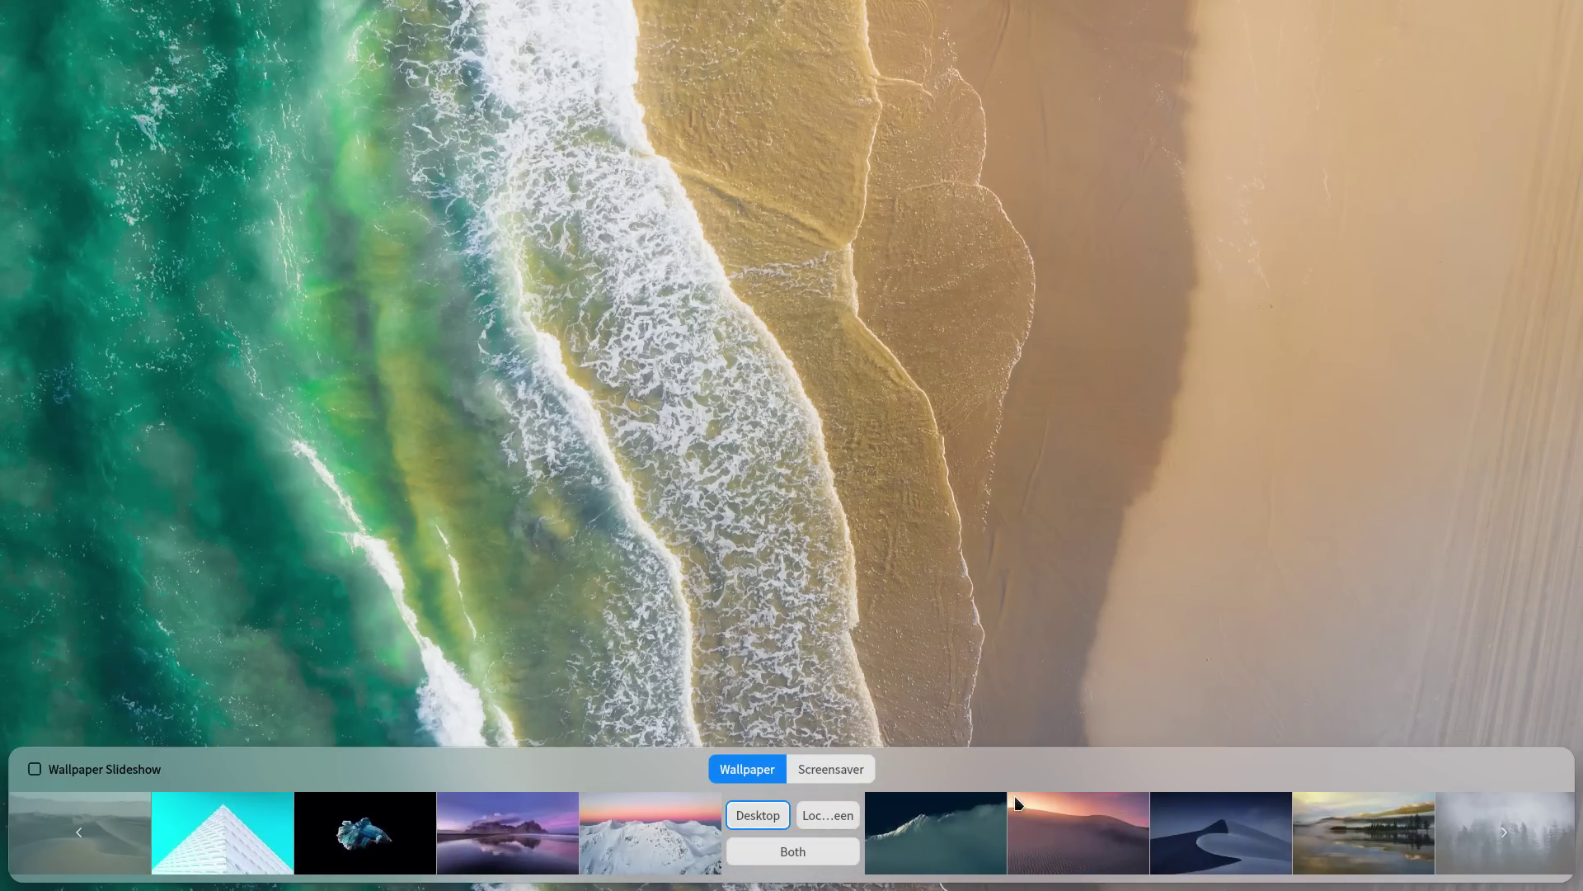
click(976, 828)
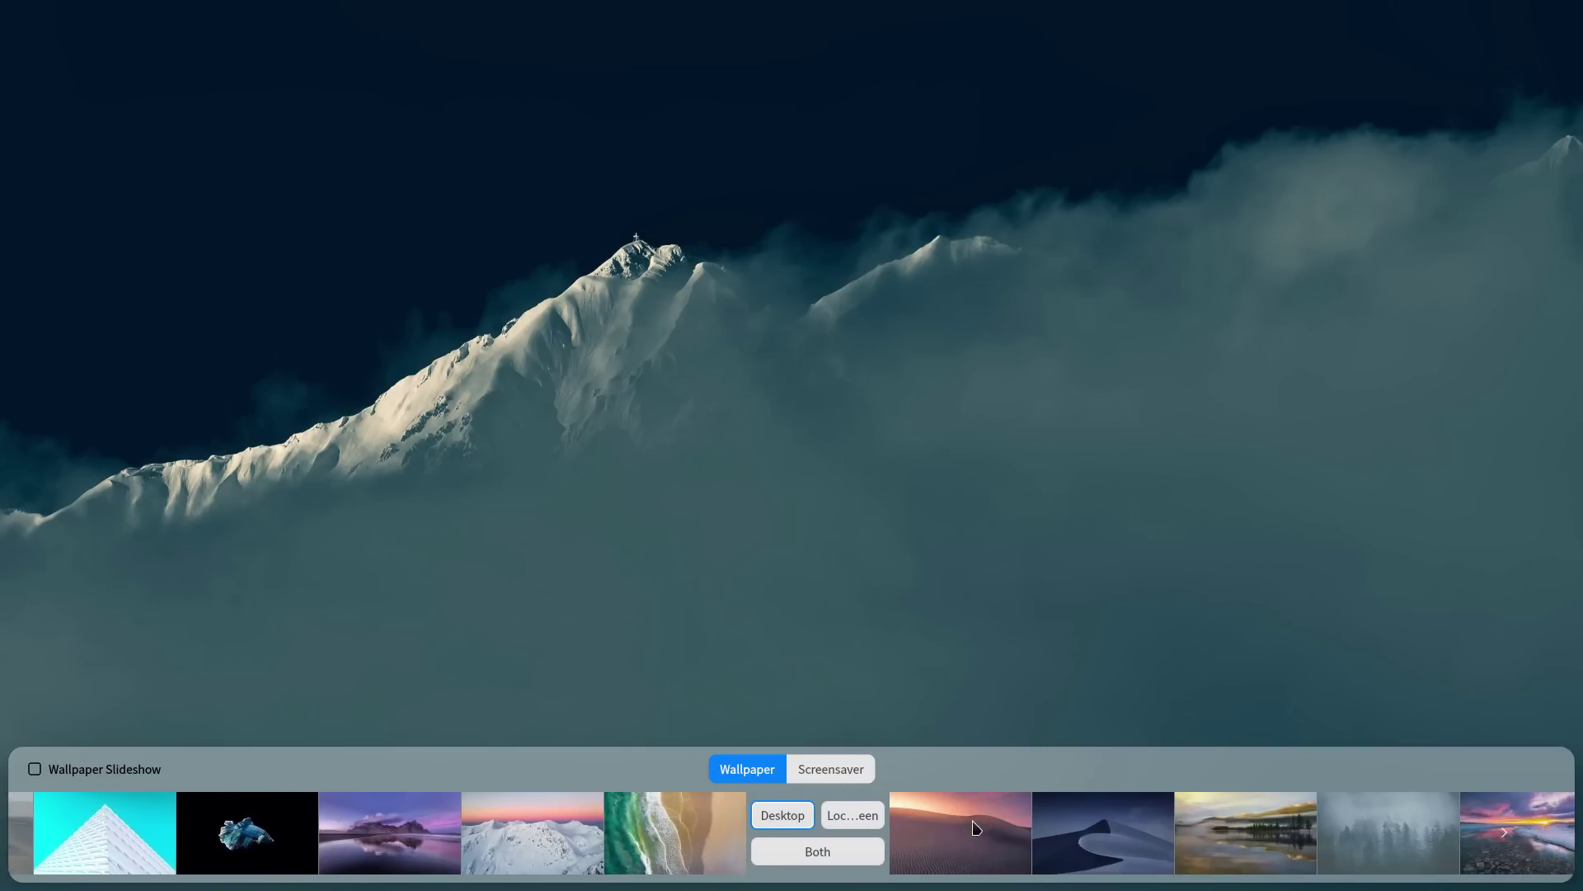
click(800, 845)
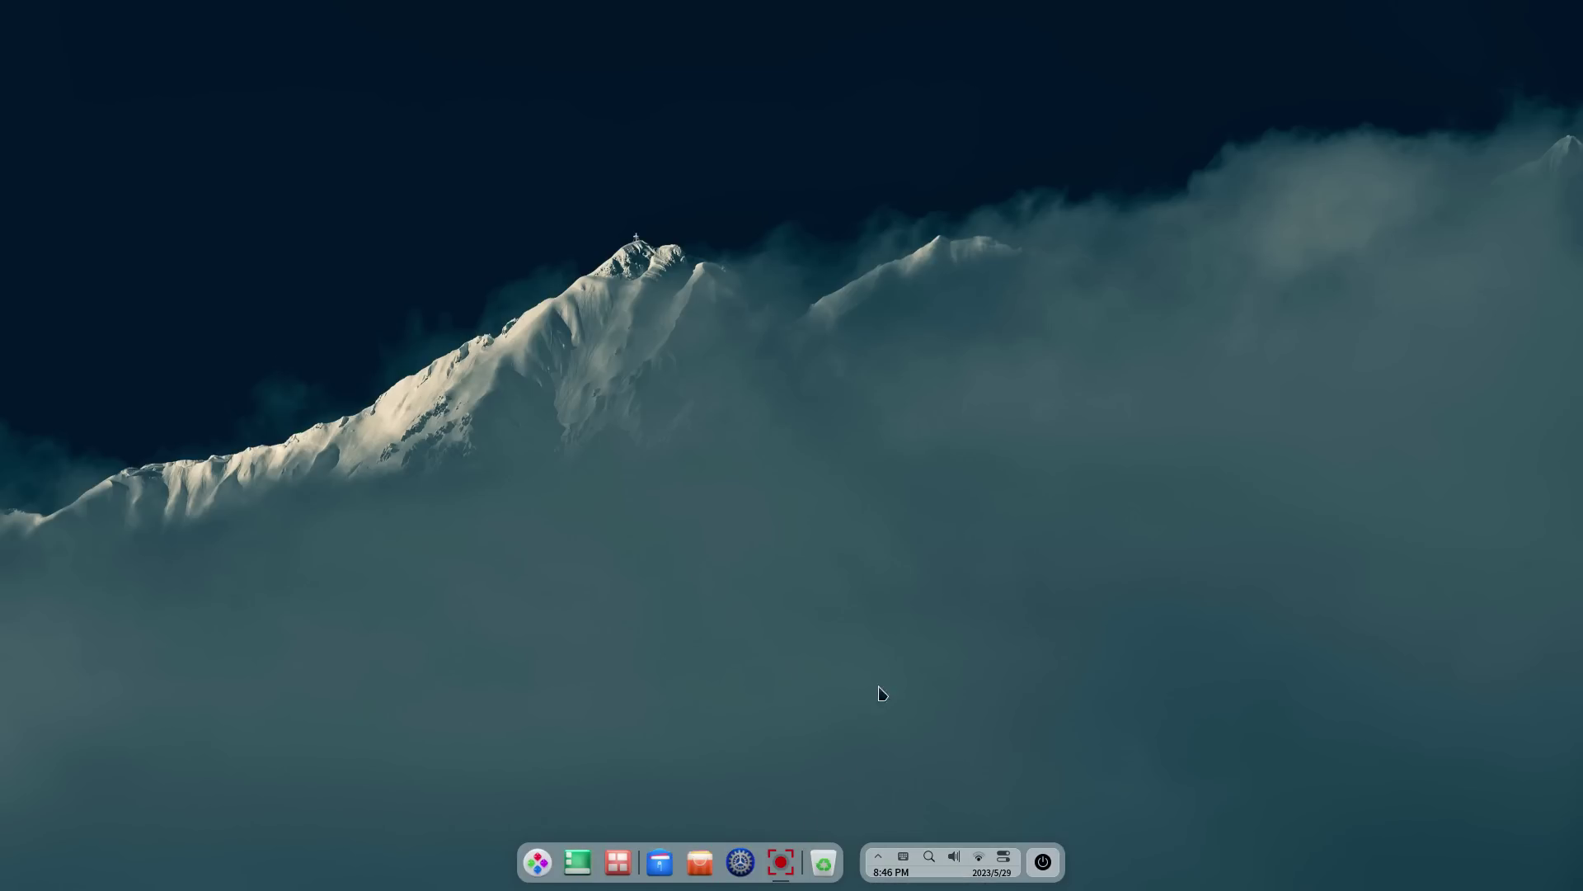
Apply the curved night dune image to the desktop and lock screen
right_click(962, 378)
click(1013, 671)
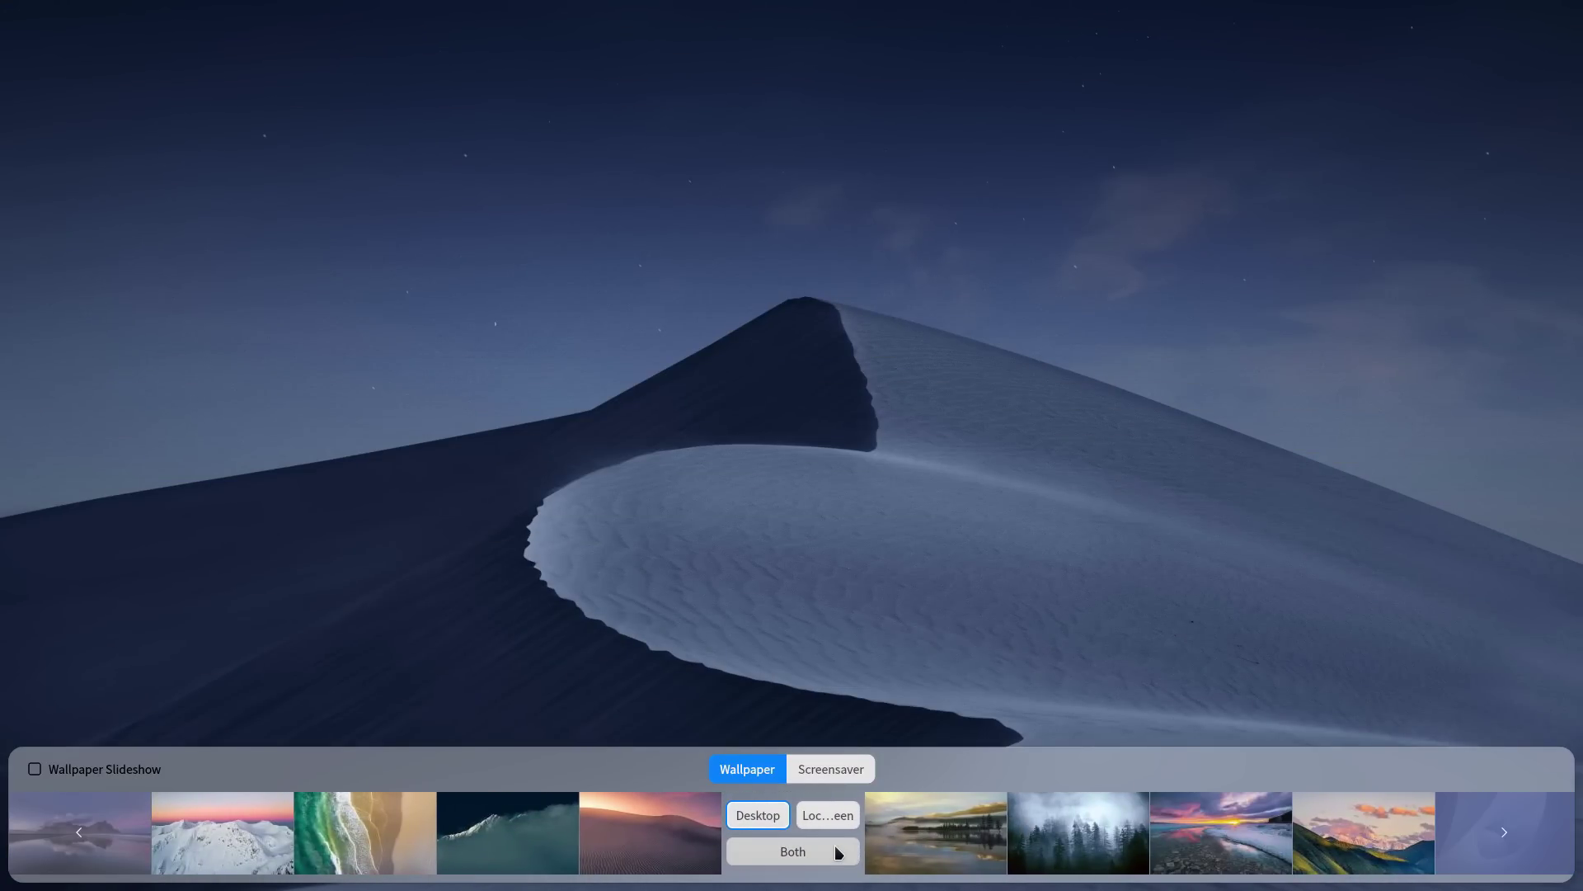
click(837, 852)
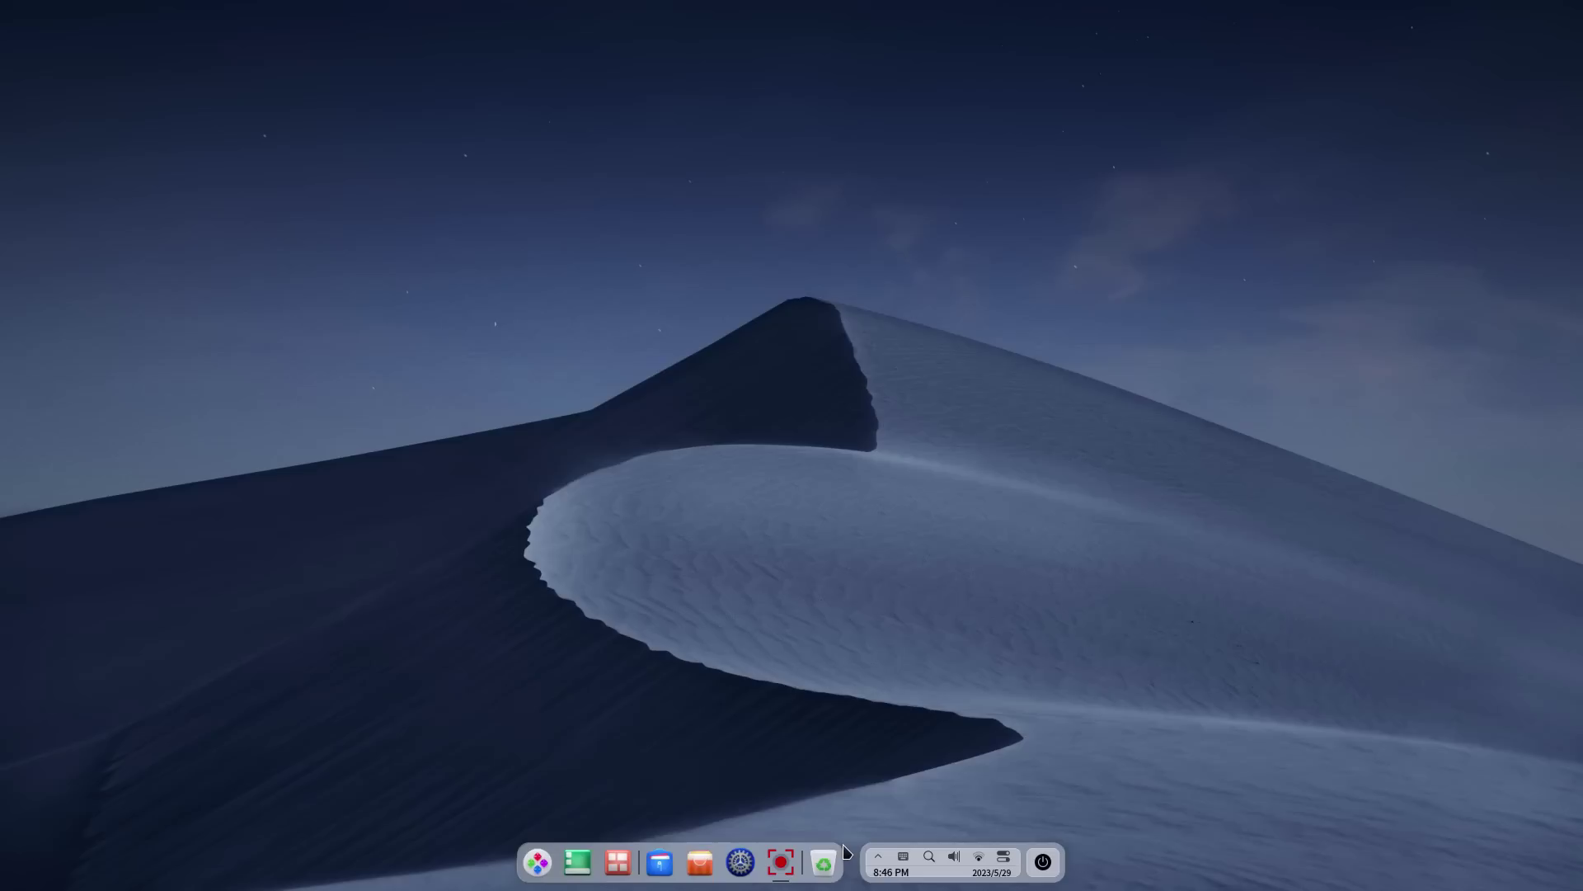
Apply the misty lake image as desktop and lock-screen wallpaper
right_click(1026, 415)
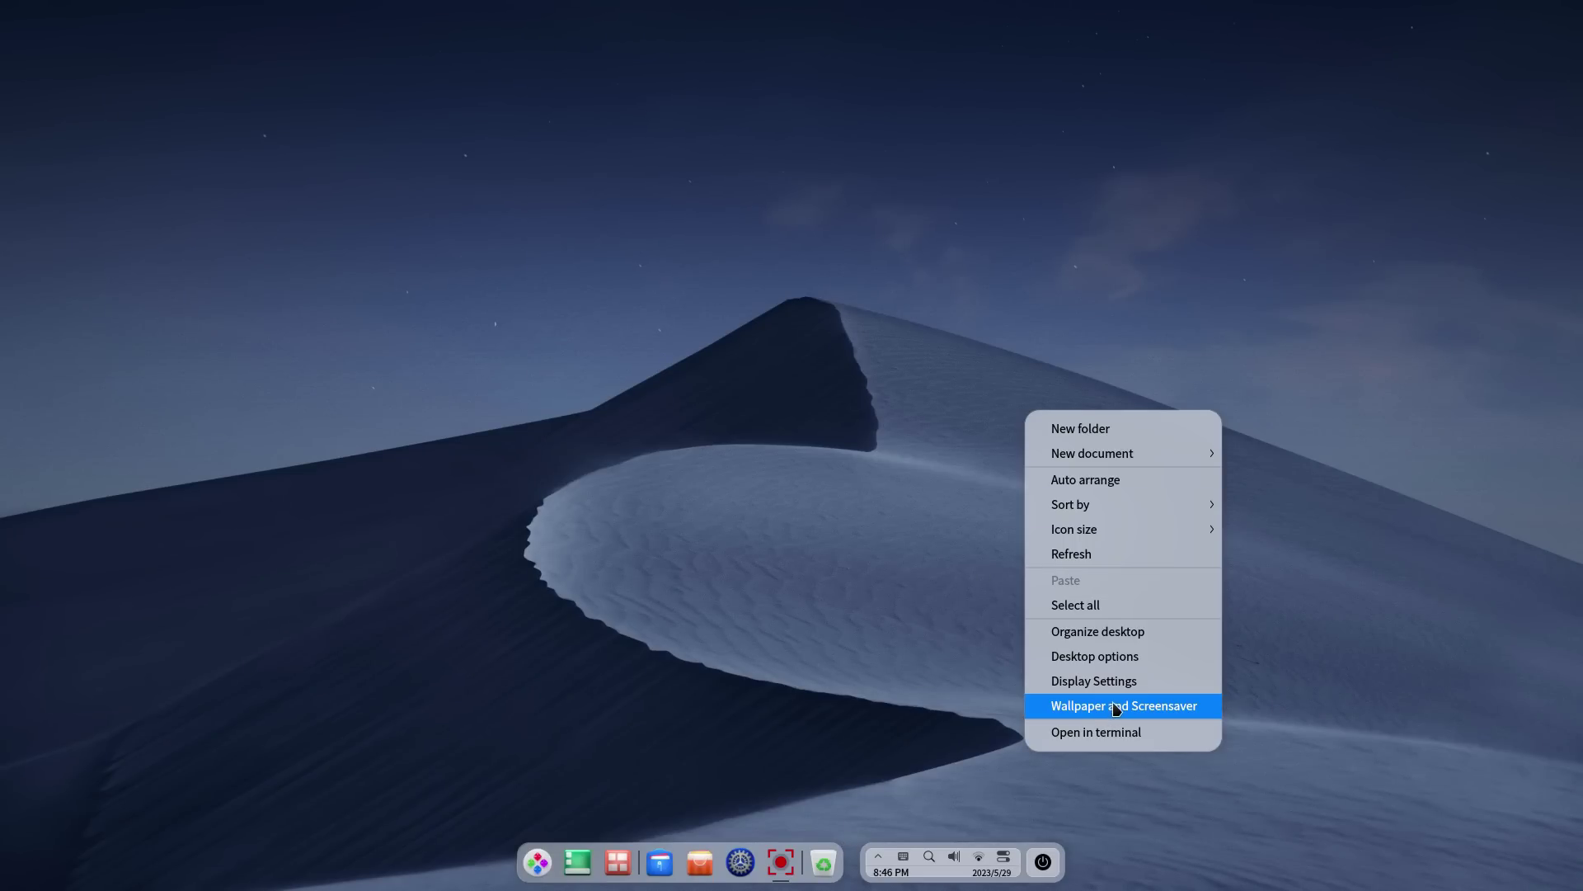
click(1116, 709)
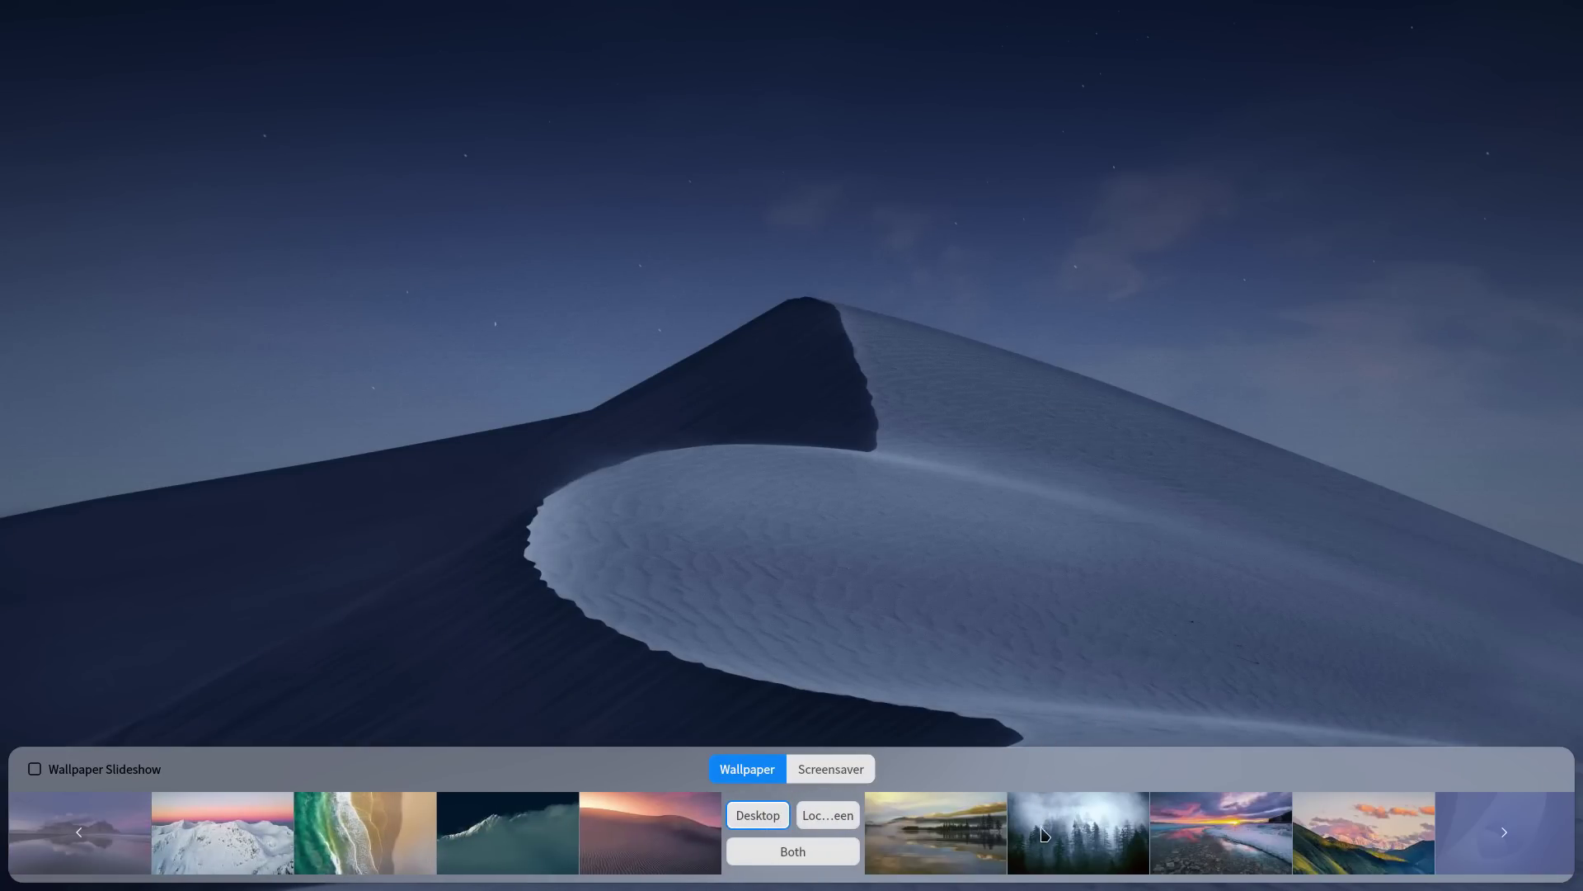
click(969, 839)
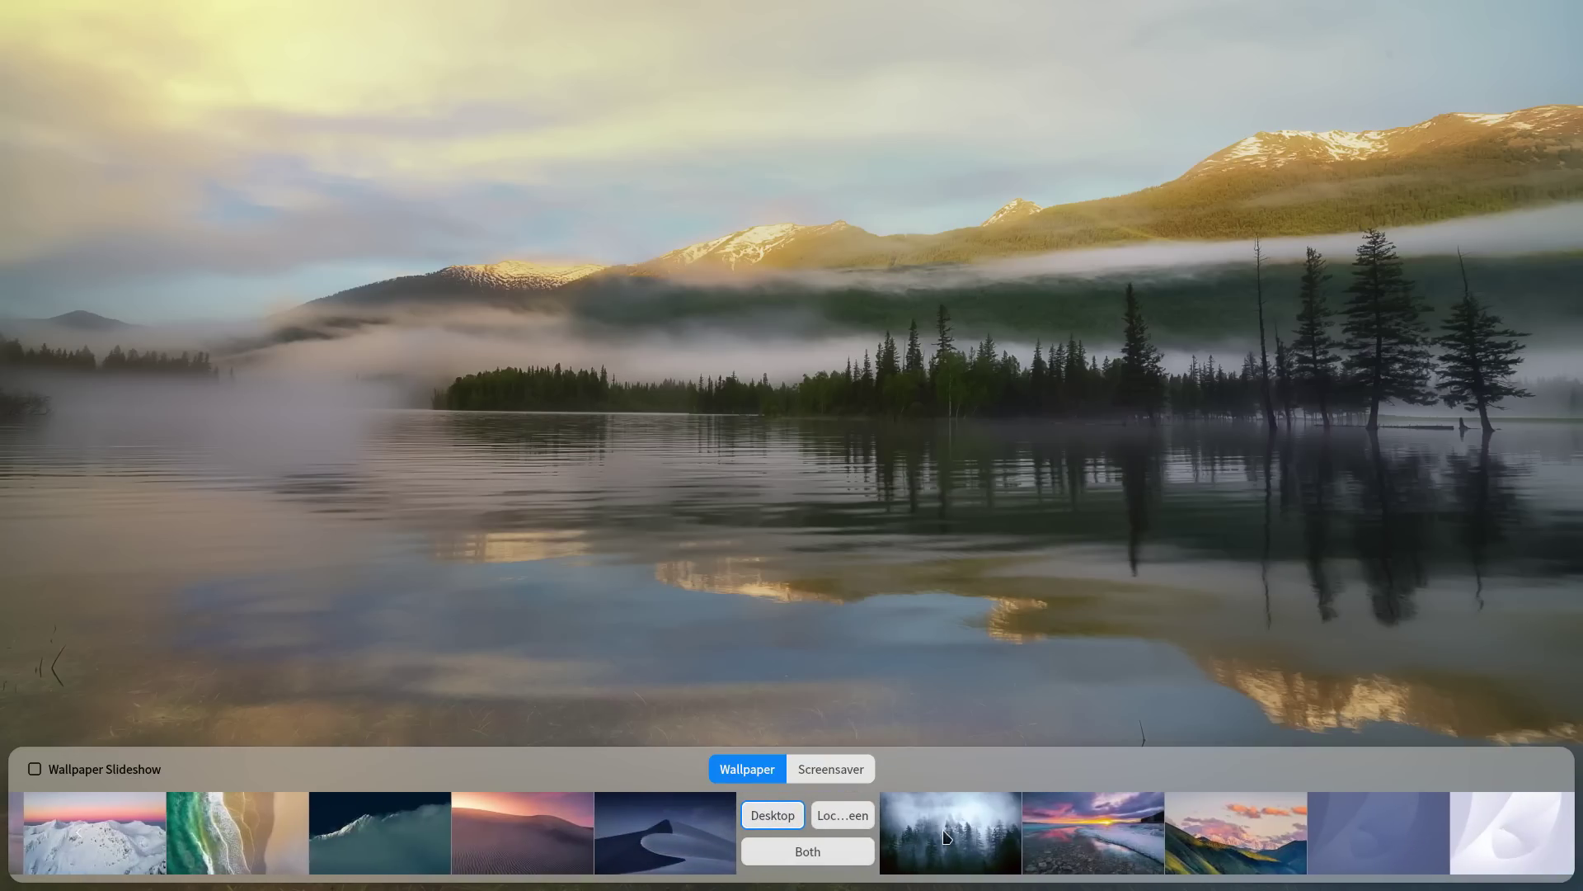
click(837, 846)
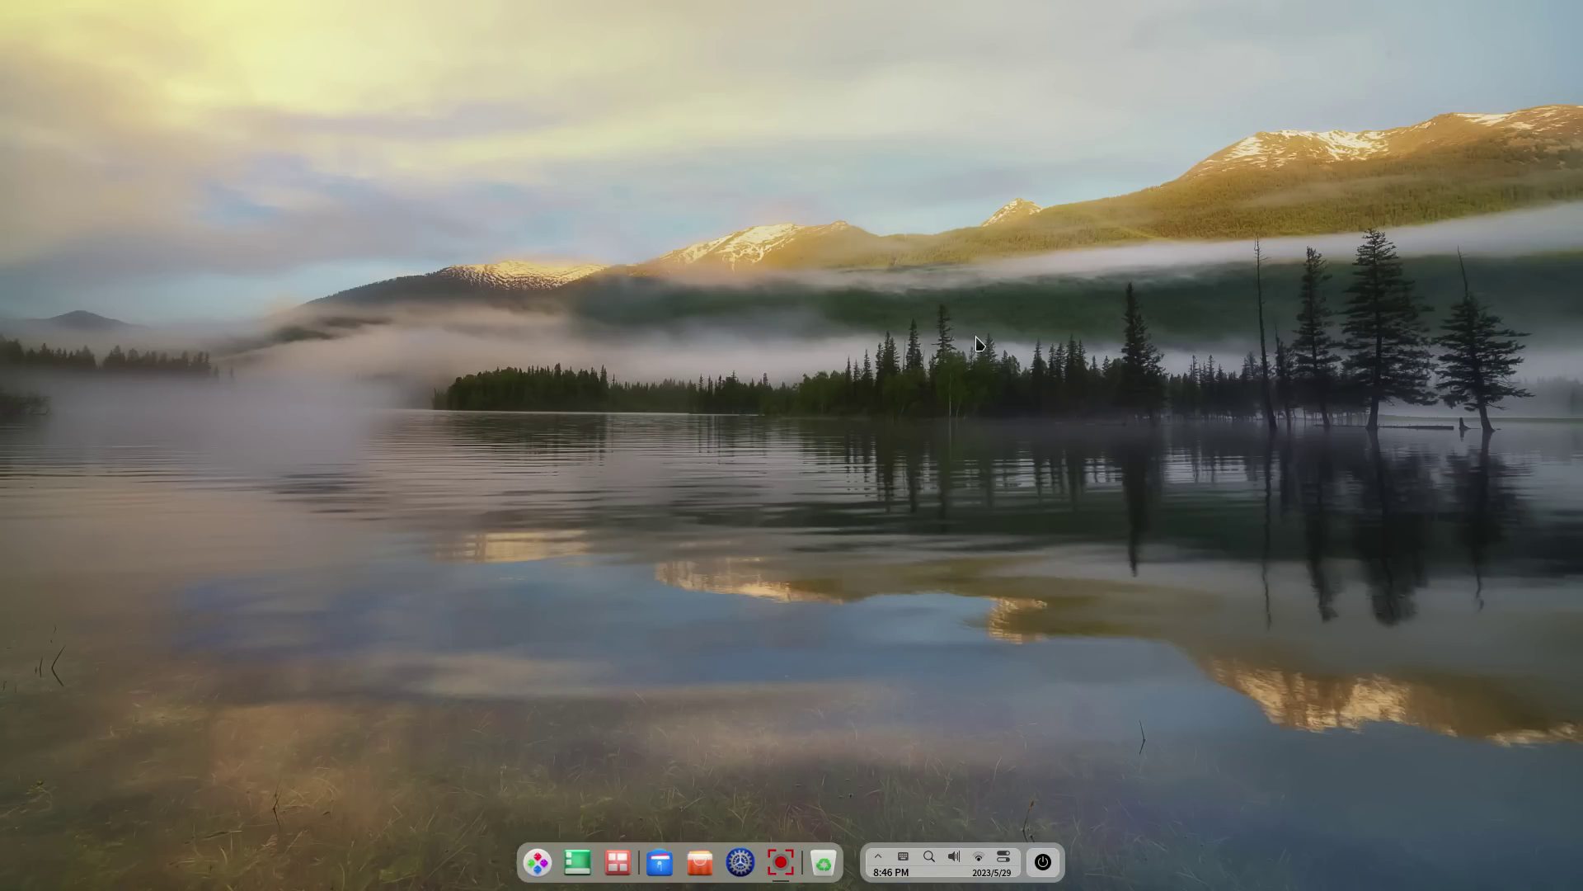
Apply the jellyfish image as desktop and lock-screen wallpaper
right_click(1016, 341)
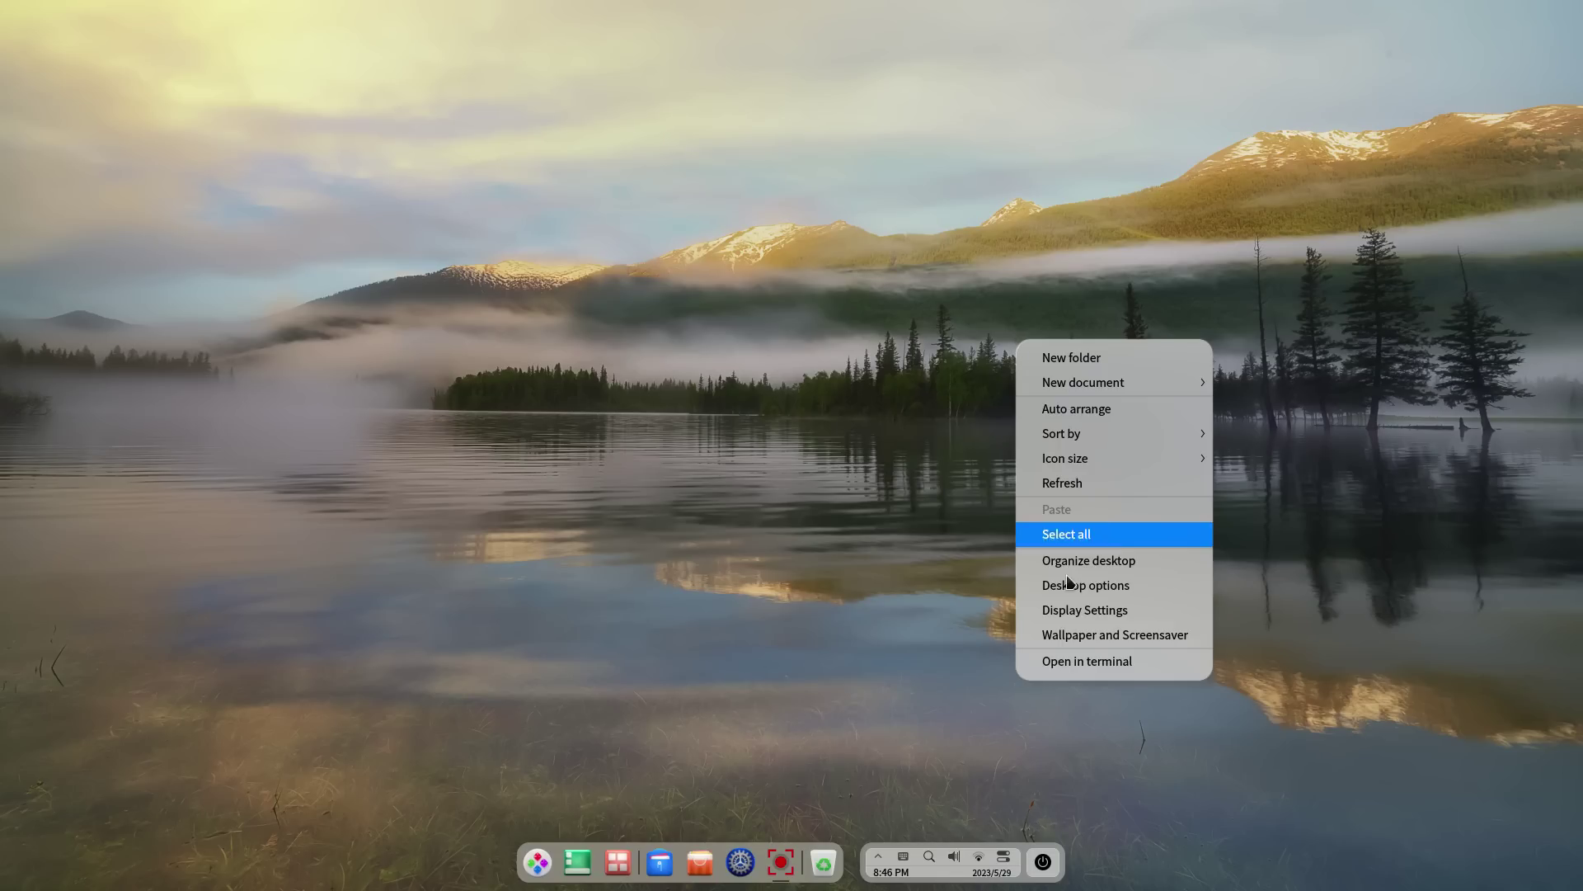
click(1090, 636)
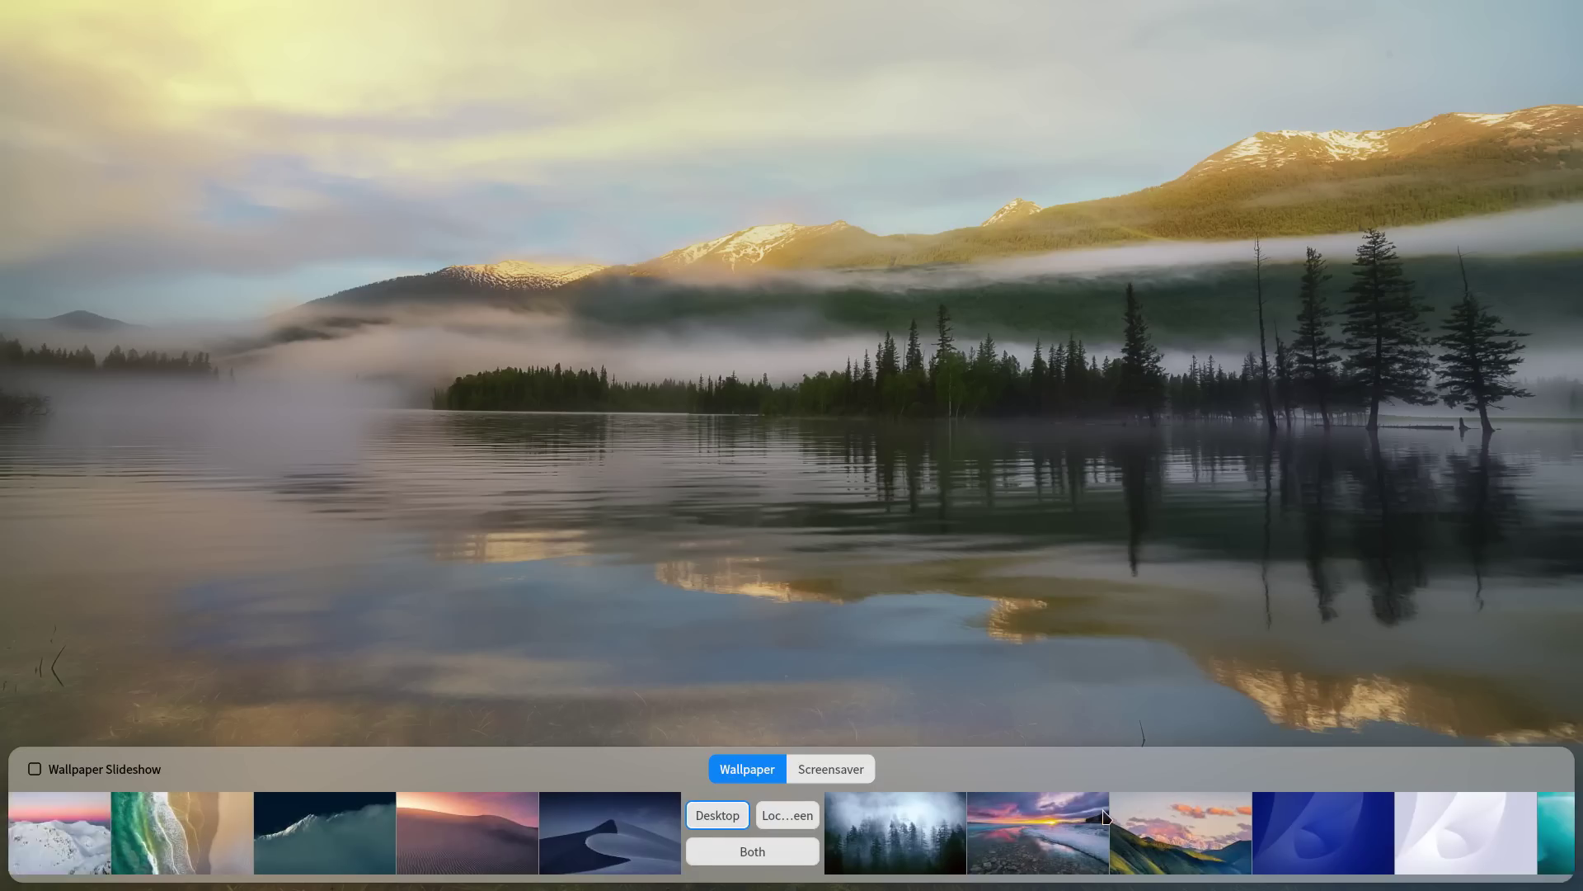
scroll(1072, 816, down, 5)
click(1051, 818)
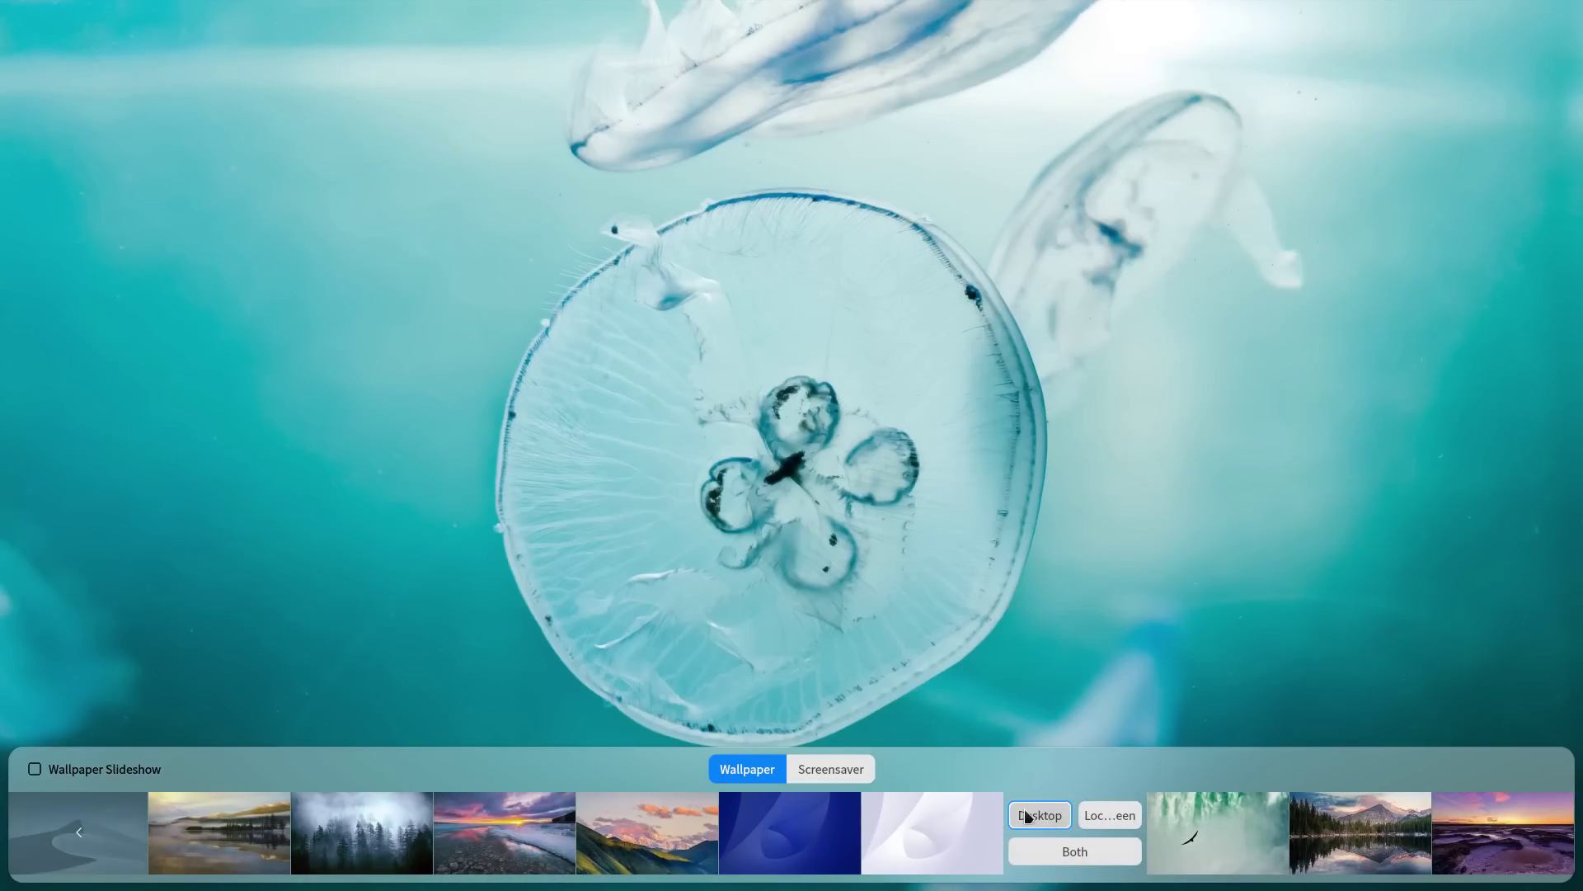
click(1122, 861)
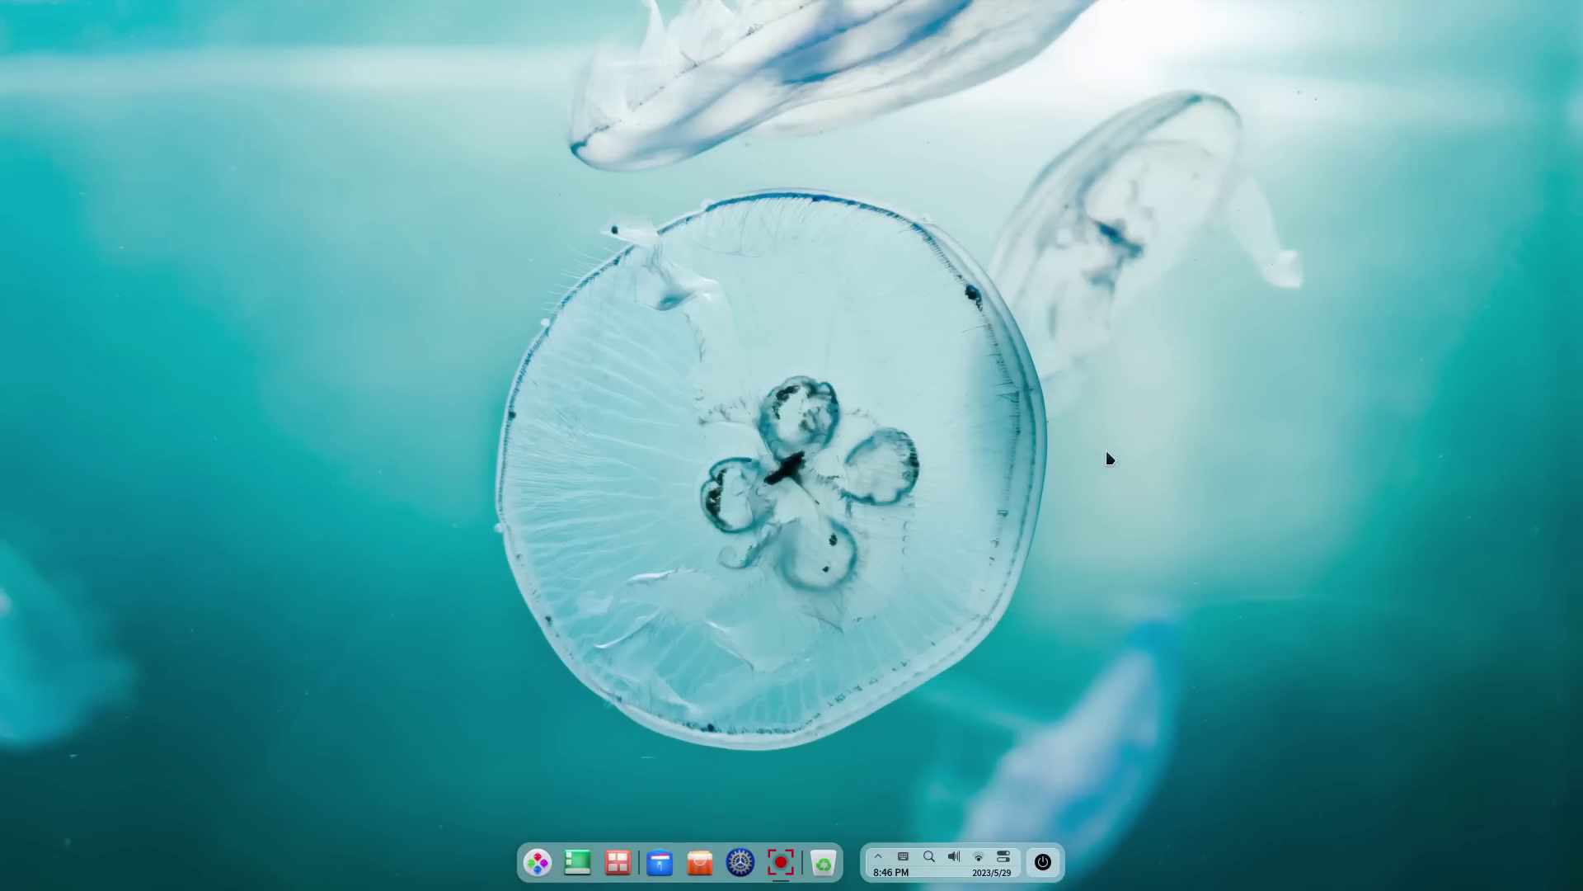
Apply the purple salt-flats image as the wallpaper
right_click(1160, 309)
click(1250, 612)
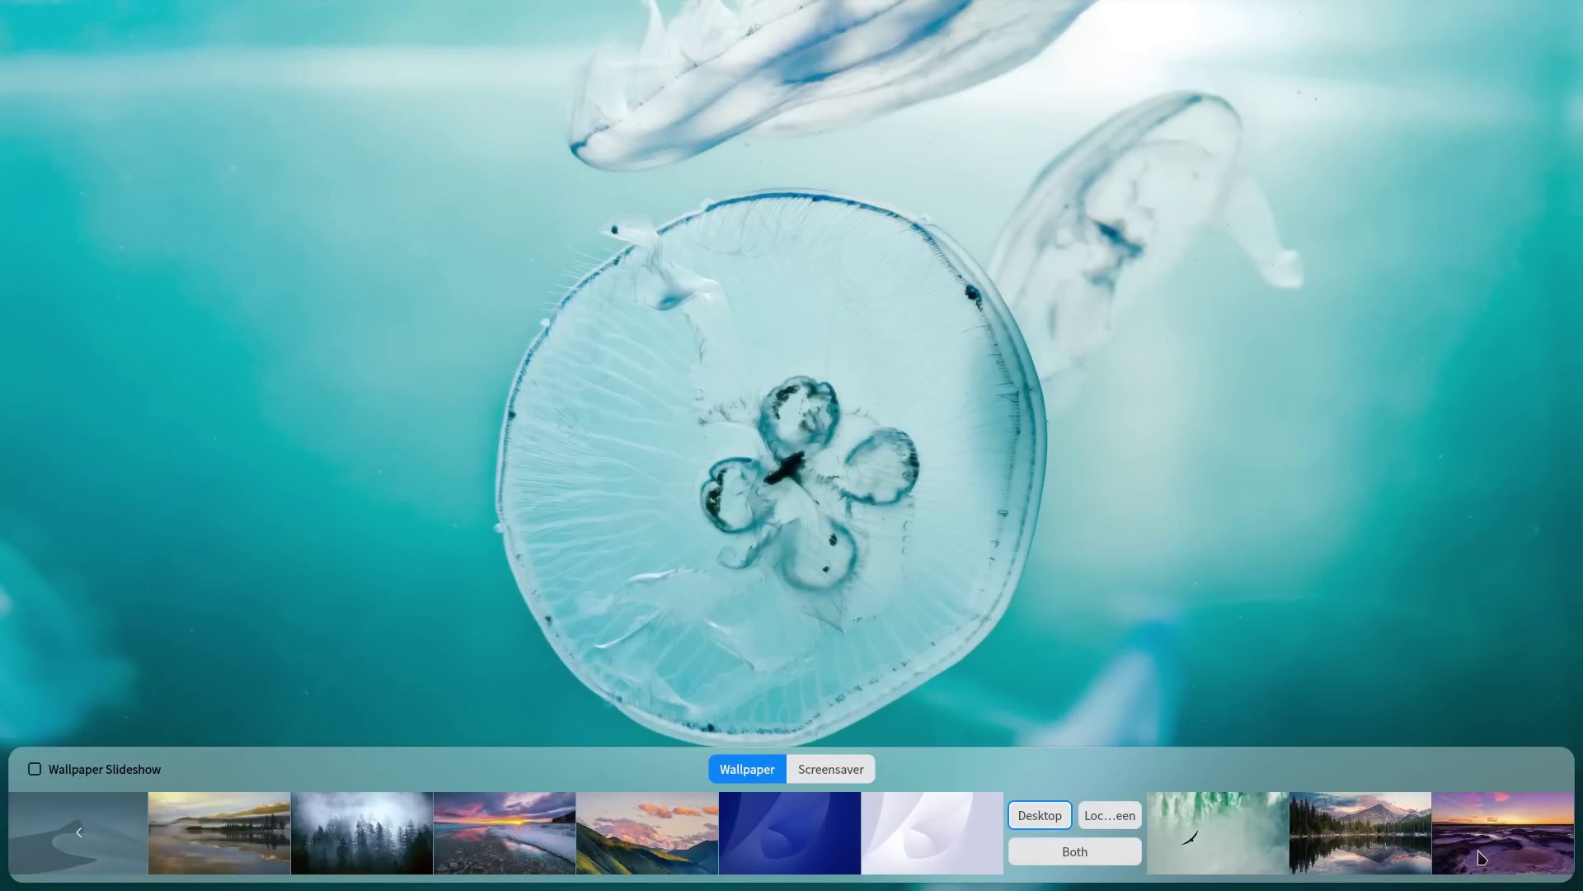
click(1480, 855)
click(1483, 846)
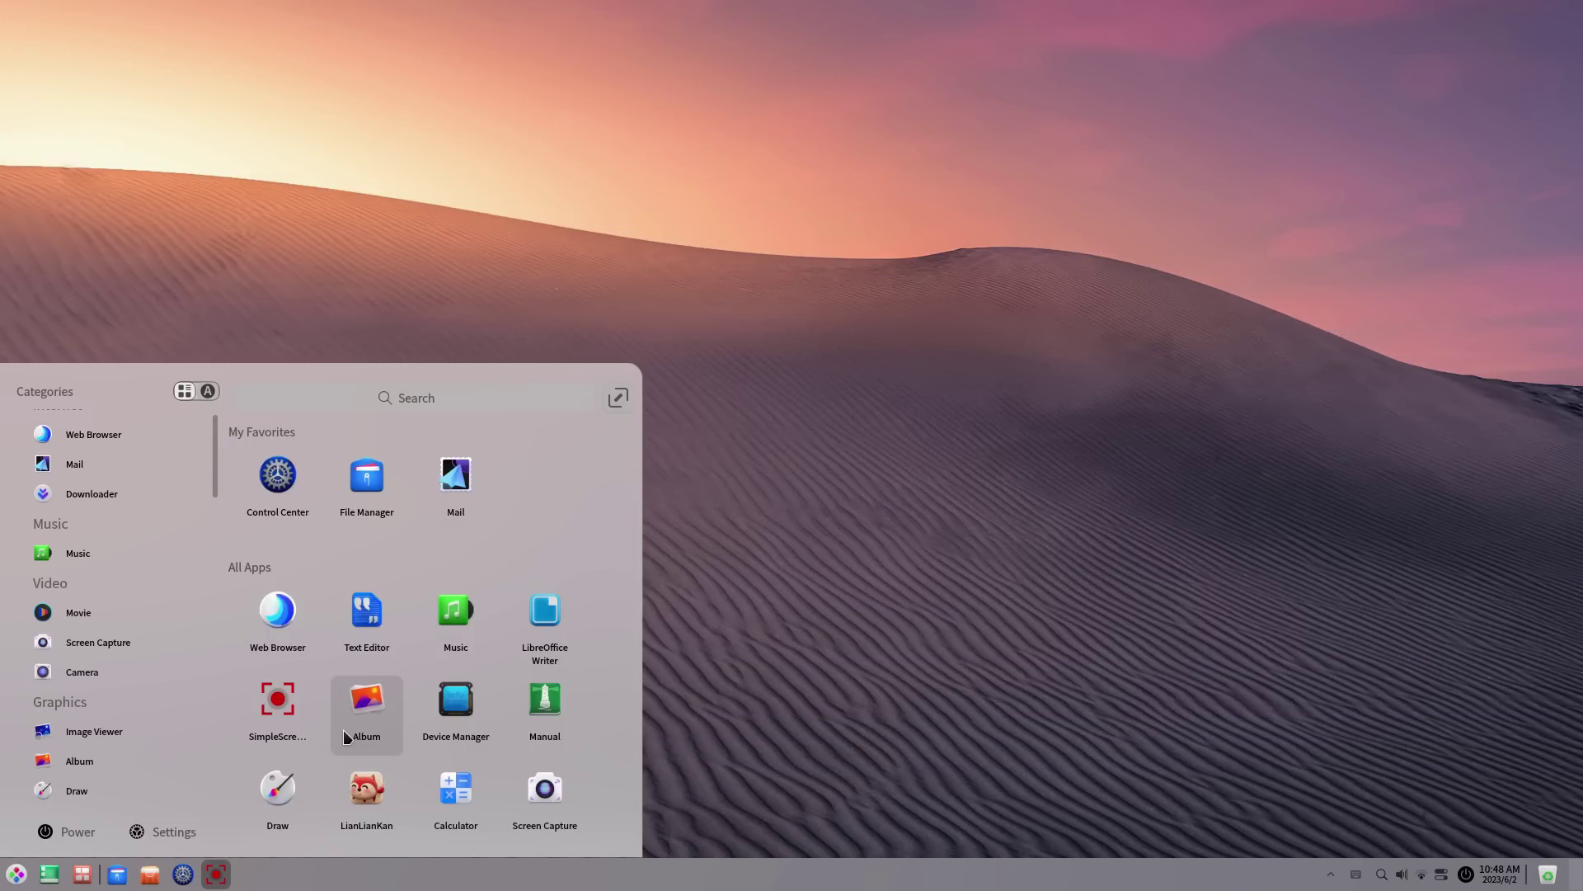
Launch Draw and draw two straight lines forming a letter A
scroll(343, 730, down, 6)
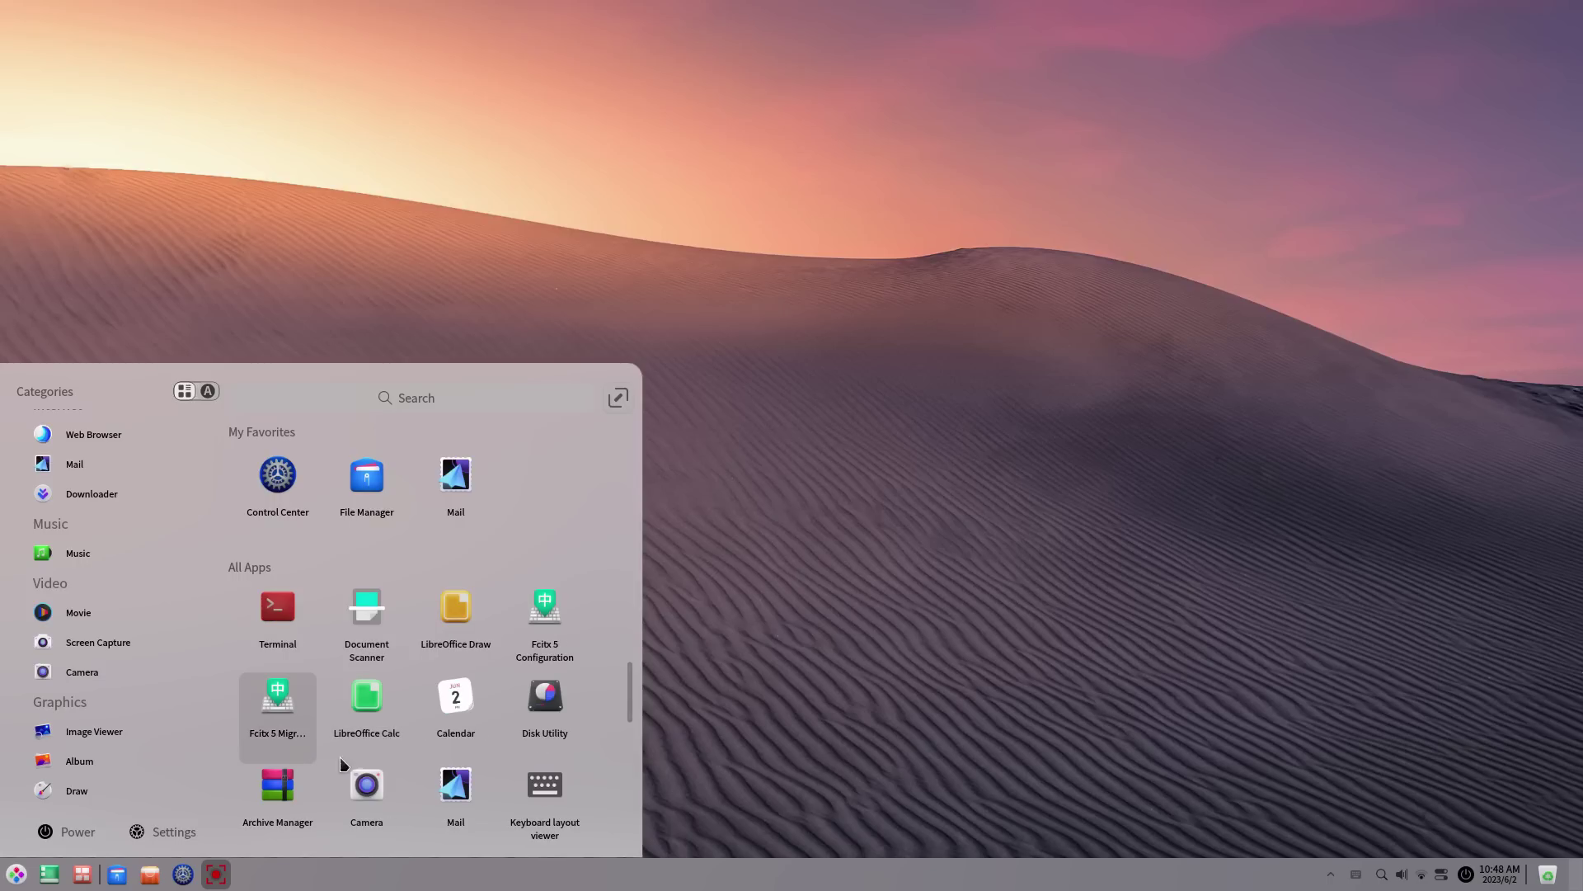
scroll(342, 757, up, 3)
click(290, 780)
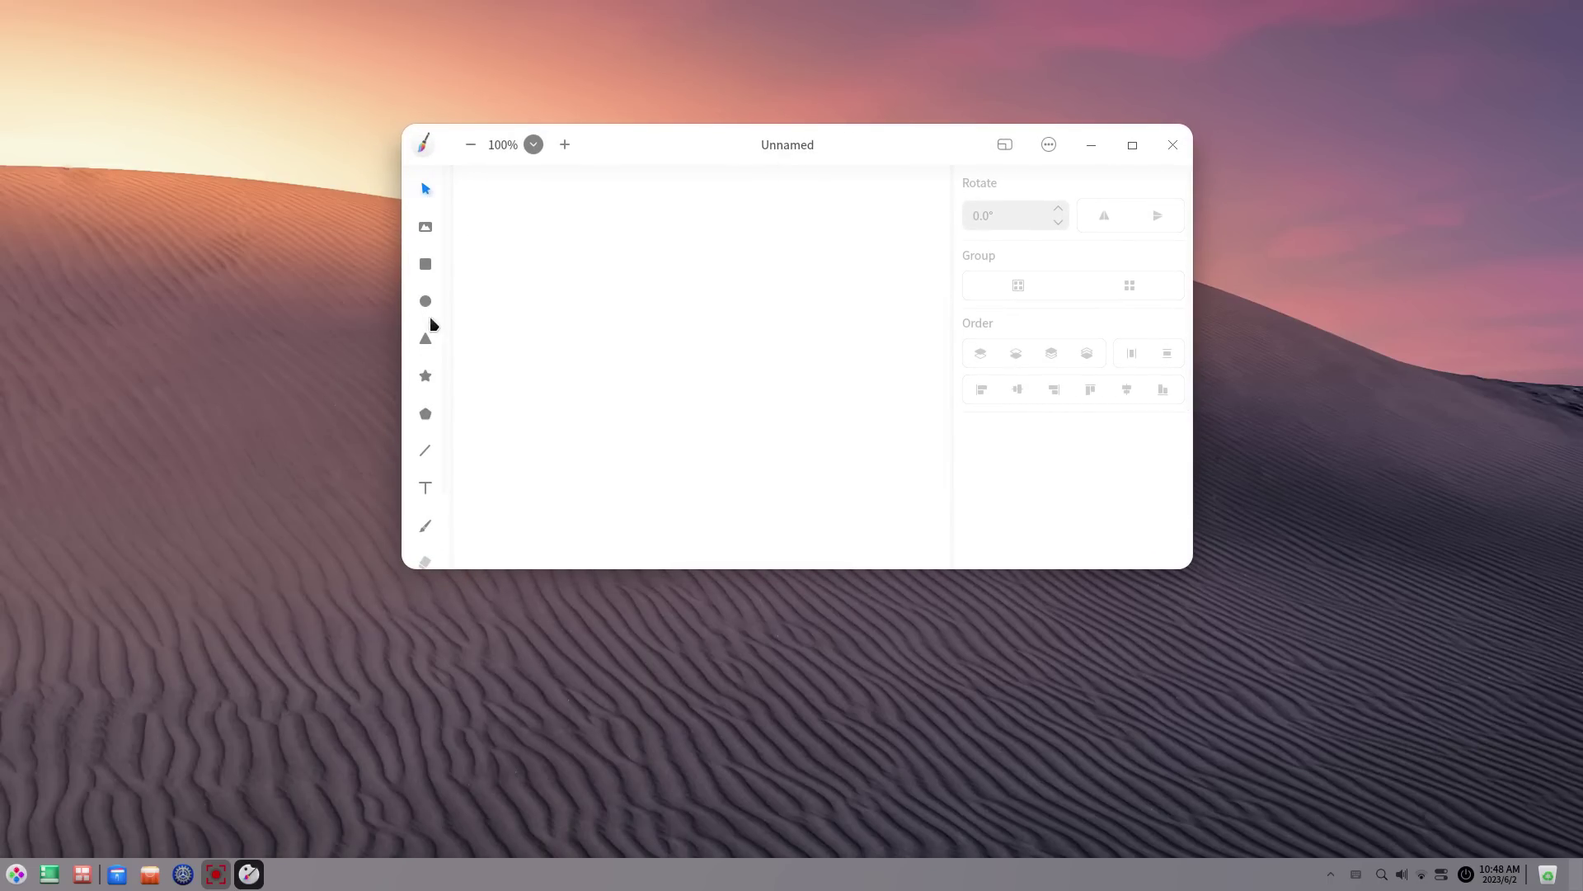
click(437, 448)
drag(665, 322, 753, 442)
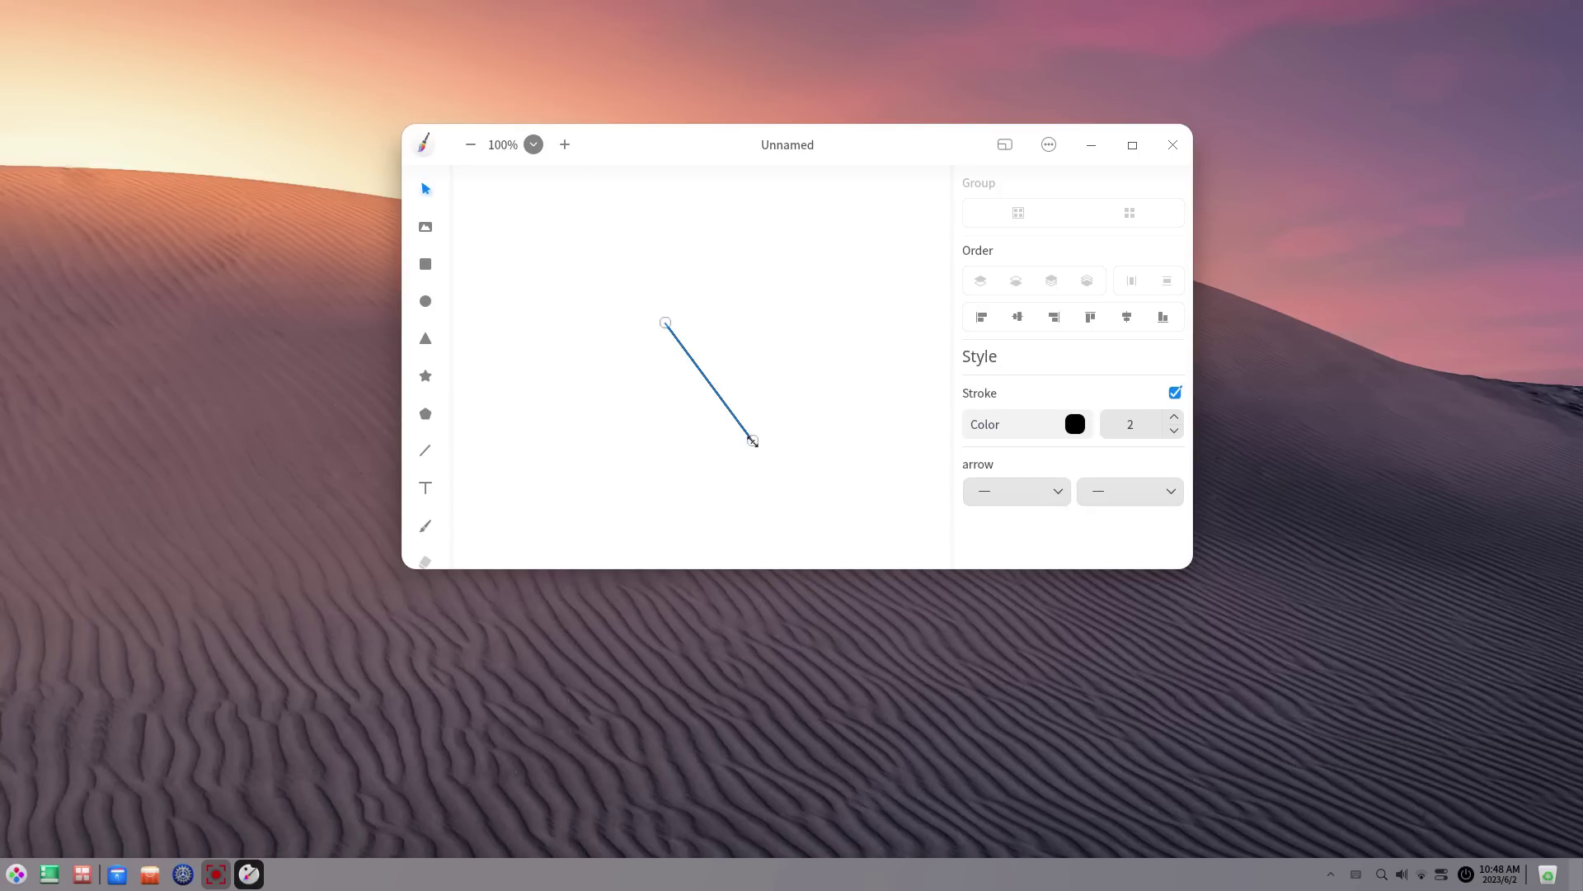
drag(648, 327, 629, 433)
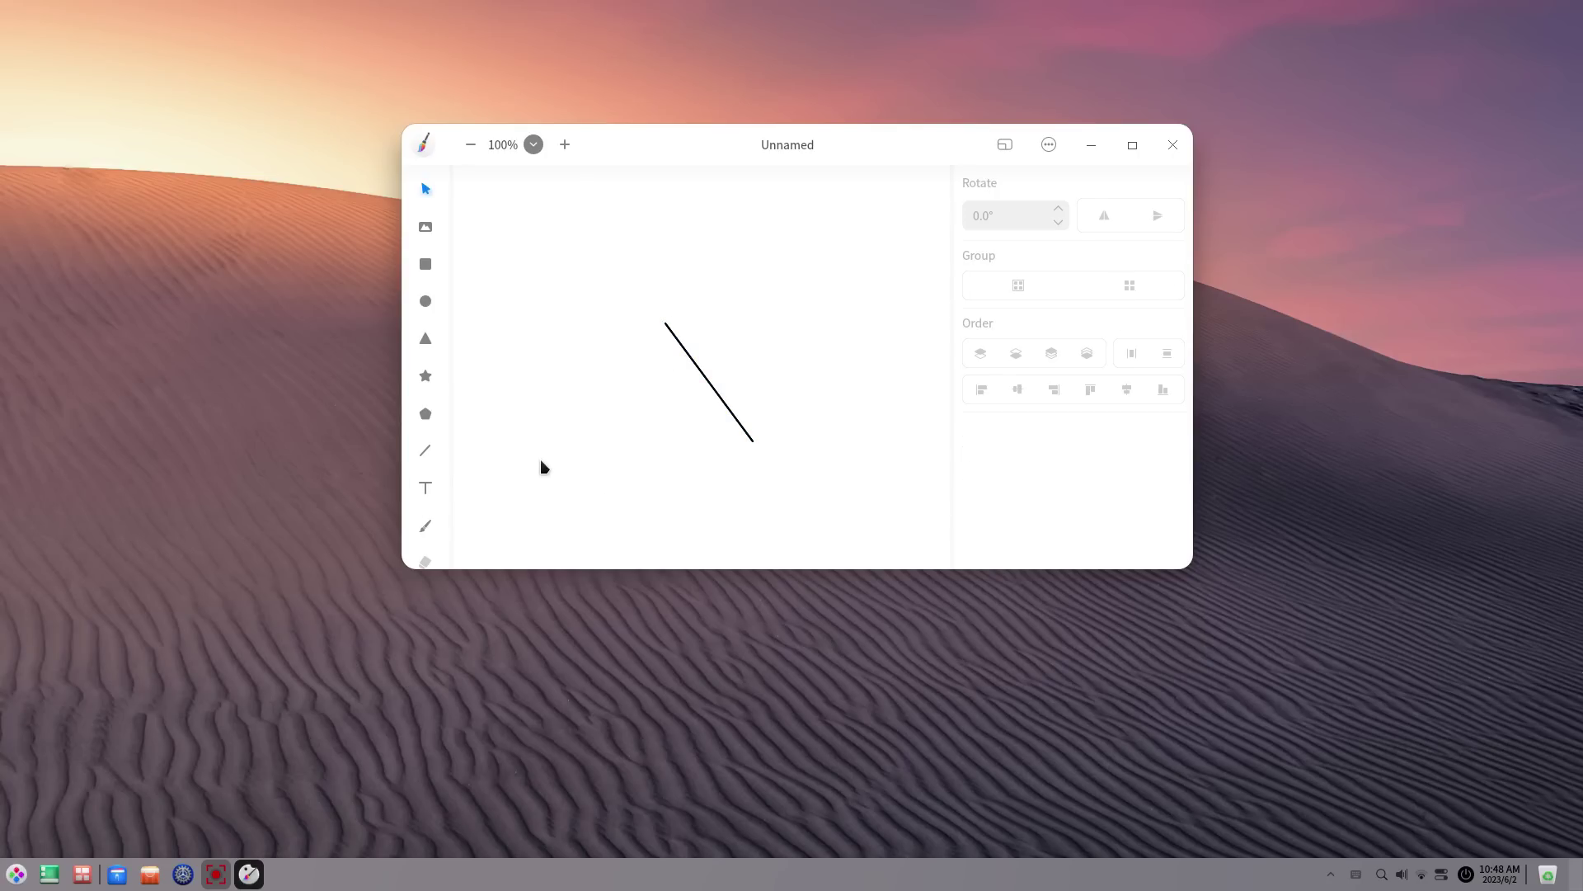
click(438, 448)
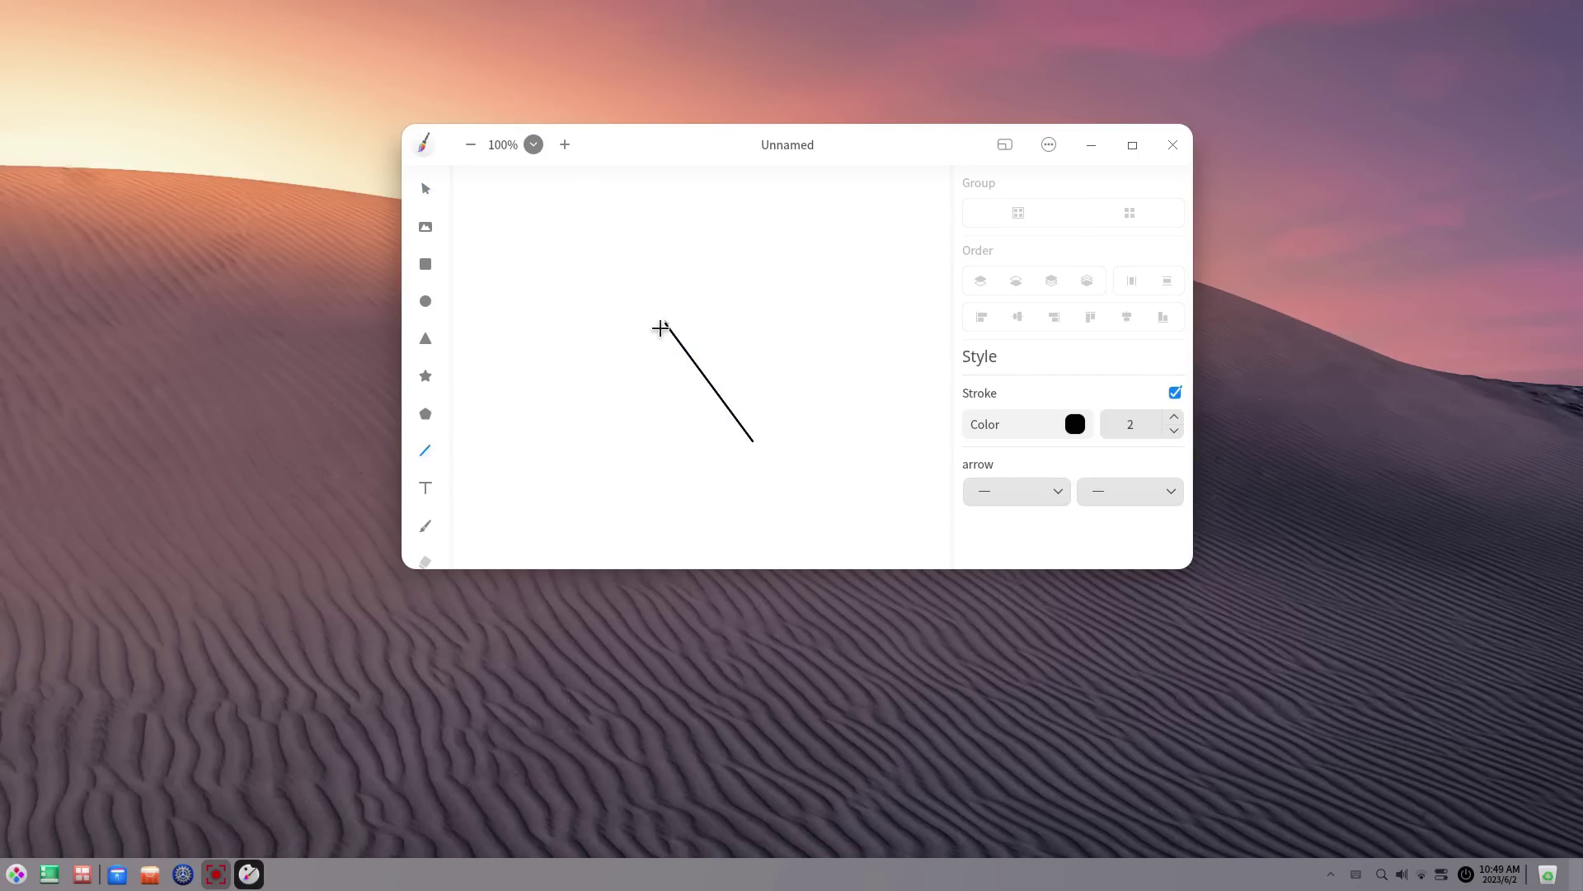
drag(667, 324, 623, 458)
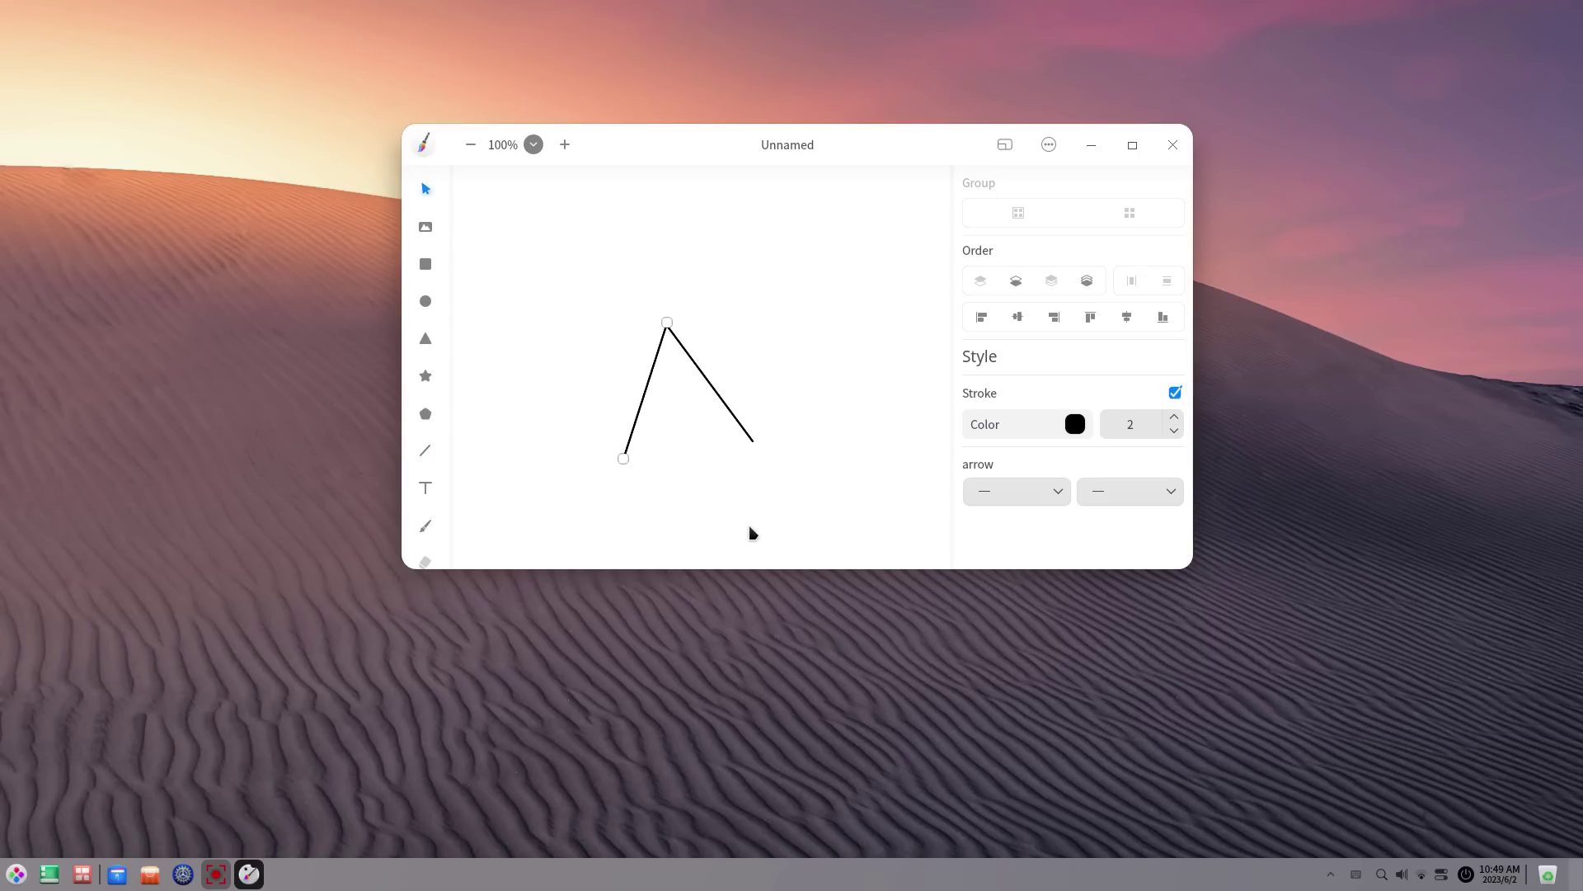
Paint a thin wavy brush stroke across the A
click(425, 526)
mouse_move(583, 377)
mouse_down()
mouse_move(620, 400)
mouse_move(776, 369)
mouse_up()
scroll(537, 454, down, 1)
scroll(426, 503, down, 2)
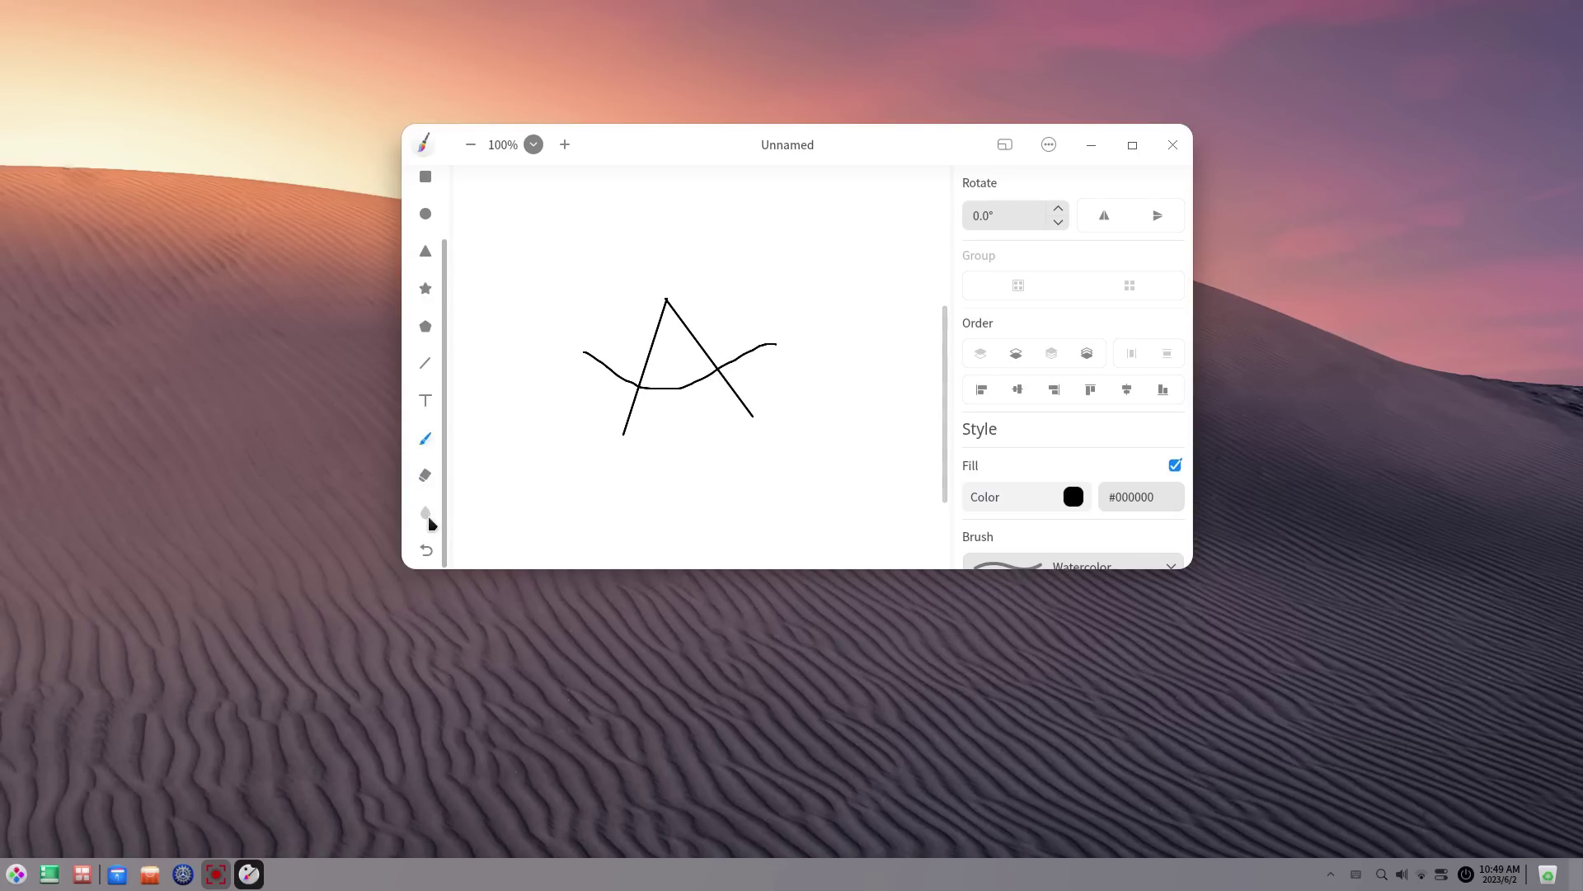
scroll(414, 422, up, 2)
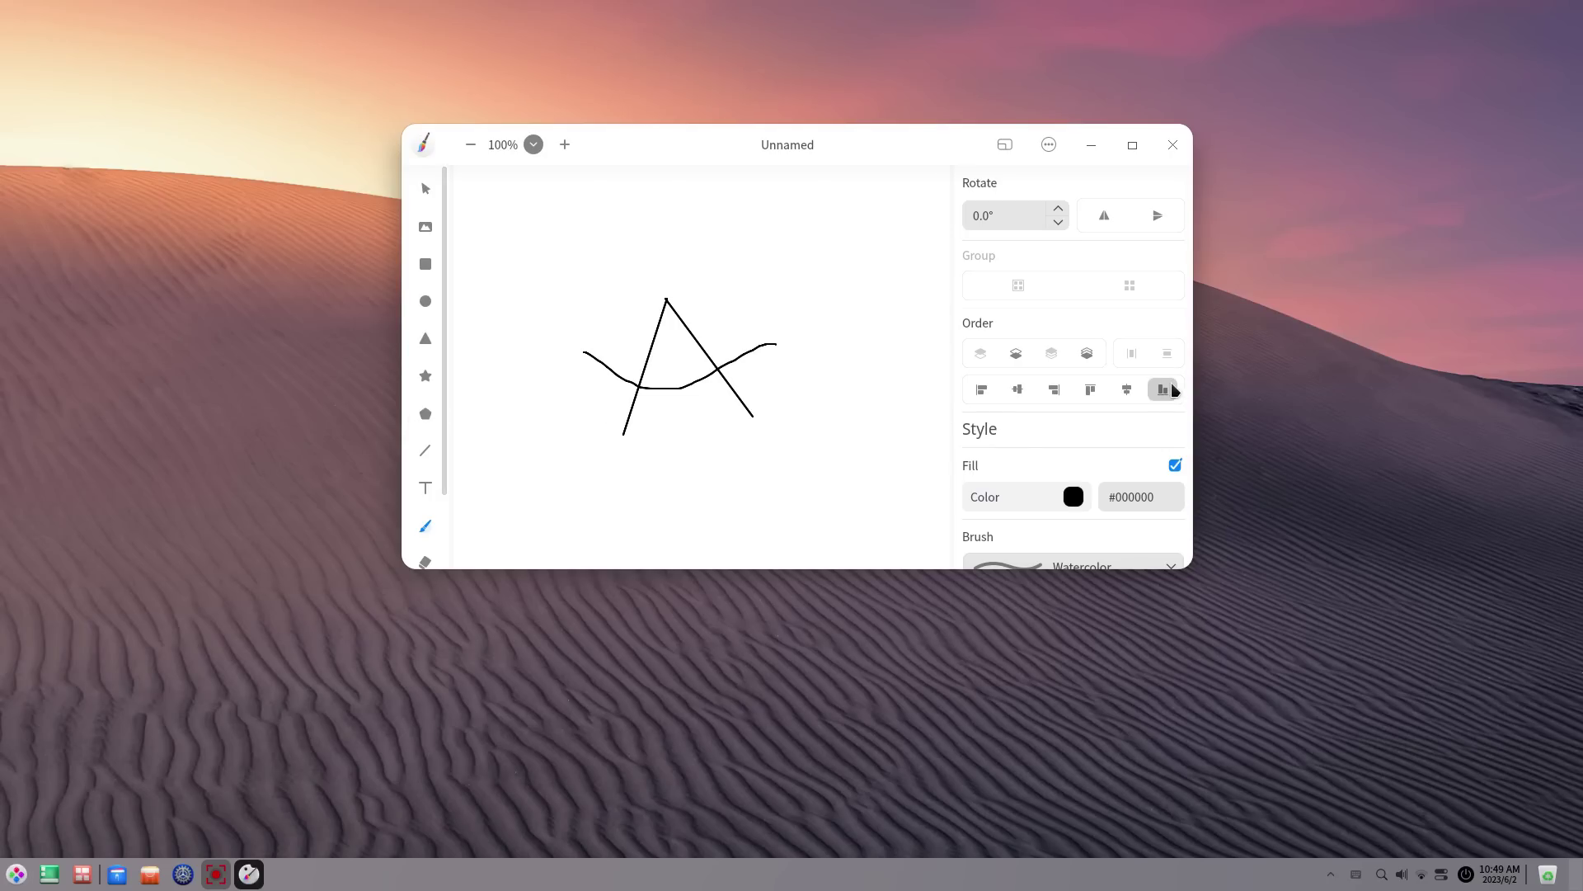
scroll(1047, 367, down, 1)
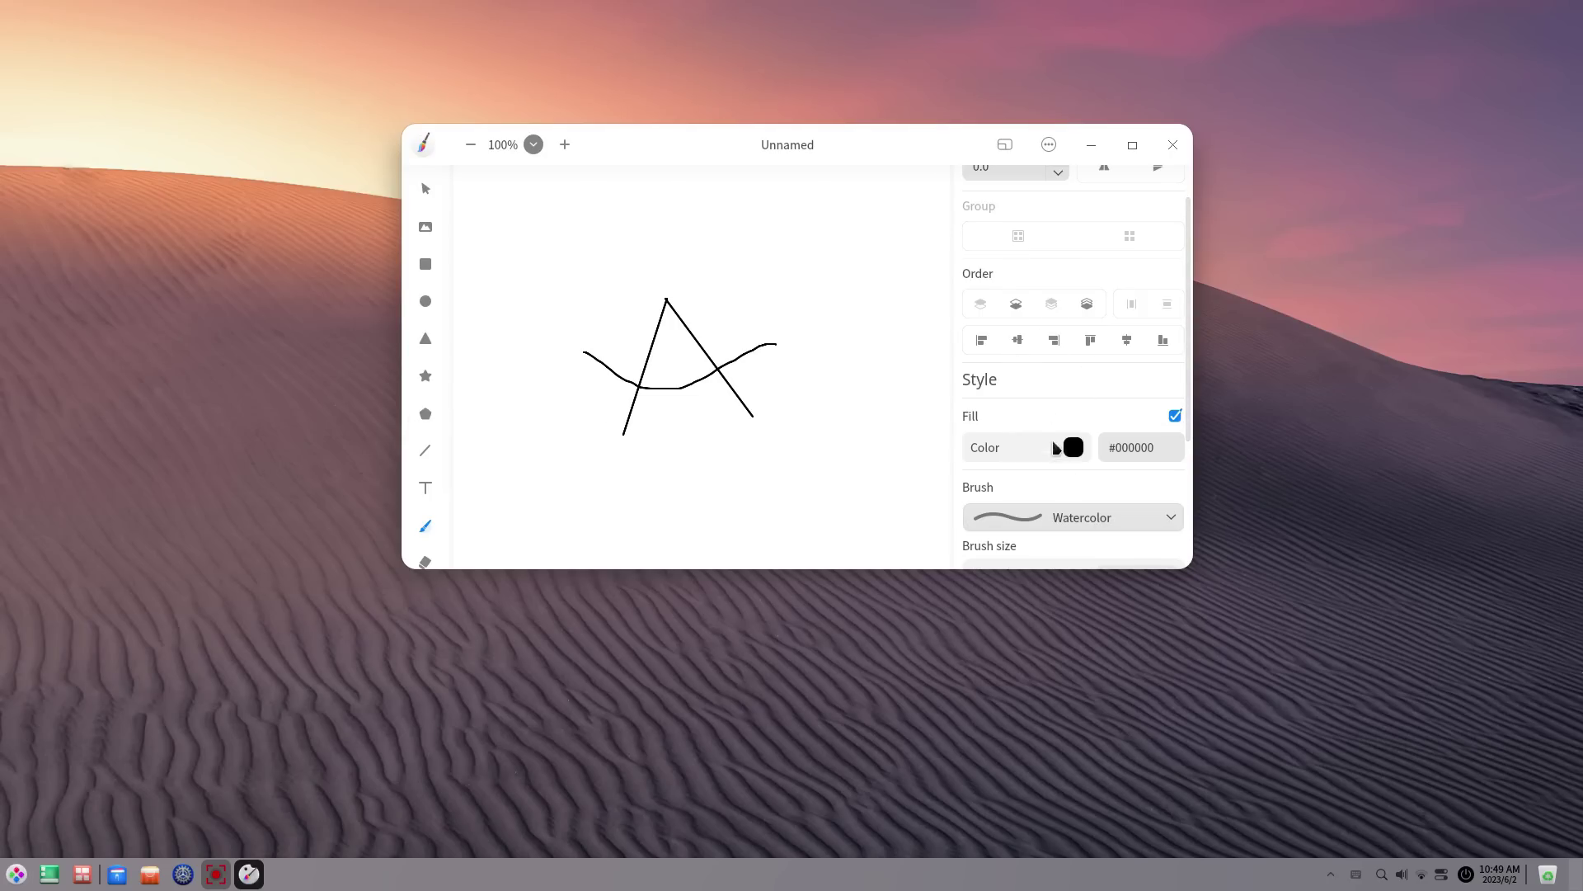
scroll(1122, 401, down, 2)
Add a thick Calligraphy stroke and a Crayon stroke across the A, then close Draw
click(1128, 371)
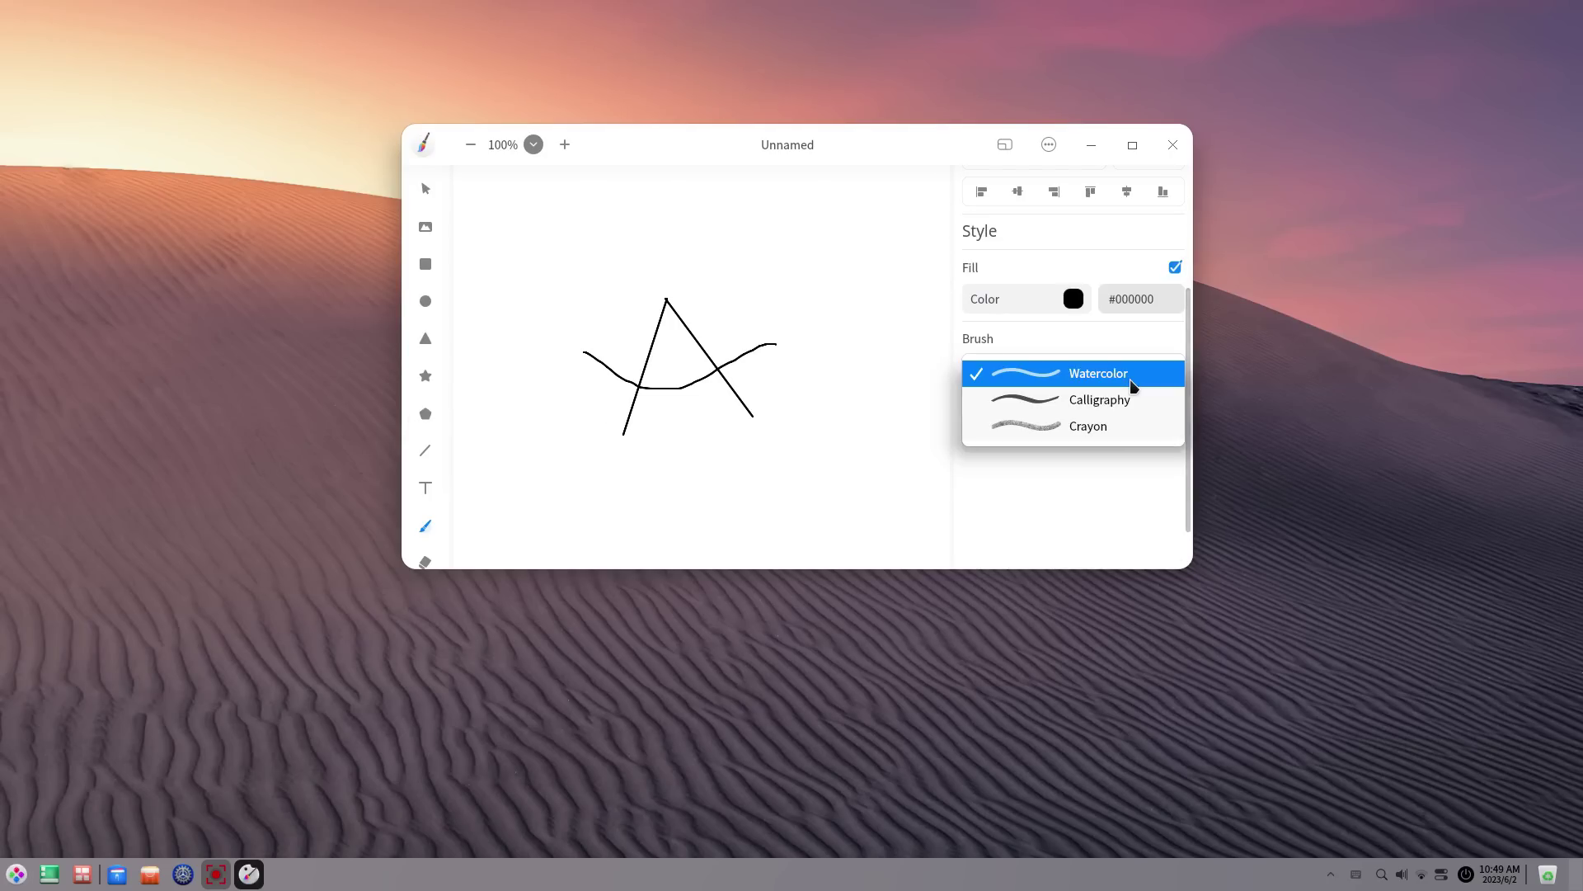
click(1130, 401)
drag(570, 386, 791, 380)
click(1023, 371)
click(1036, 403)
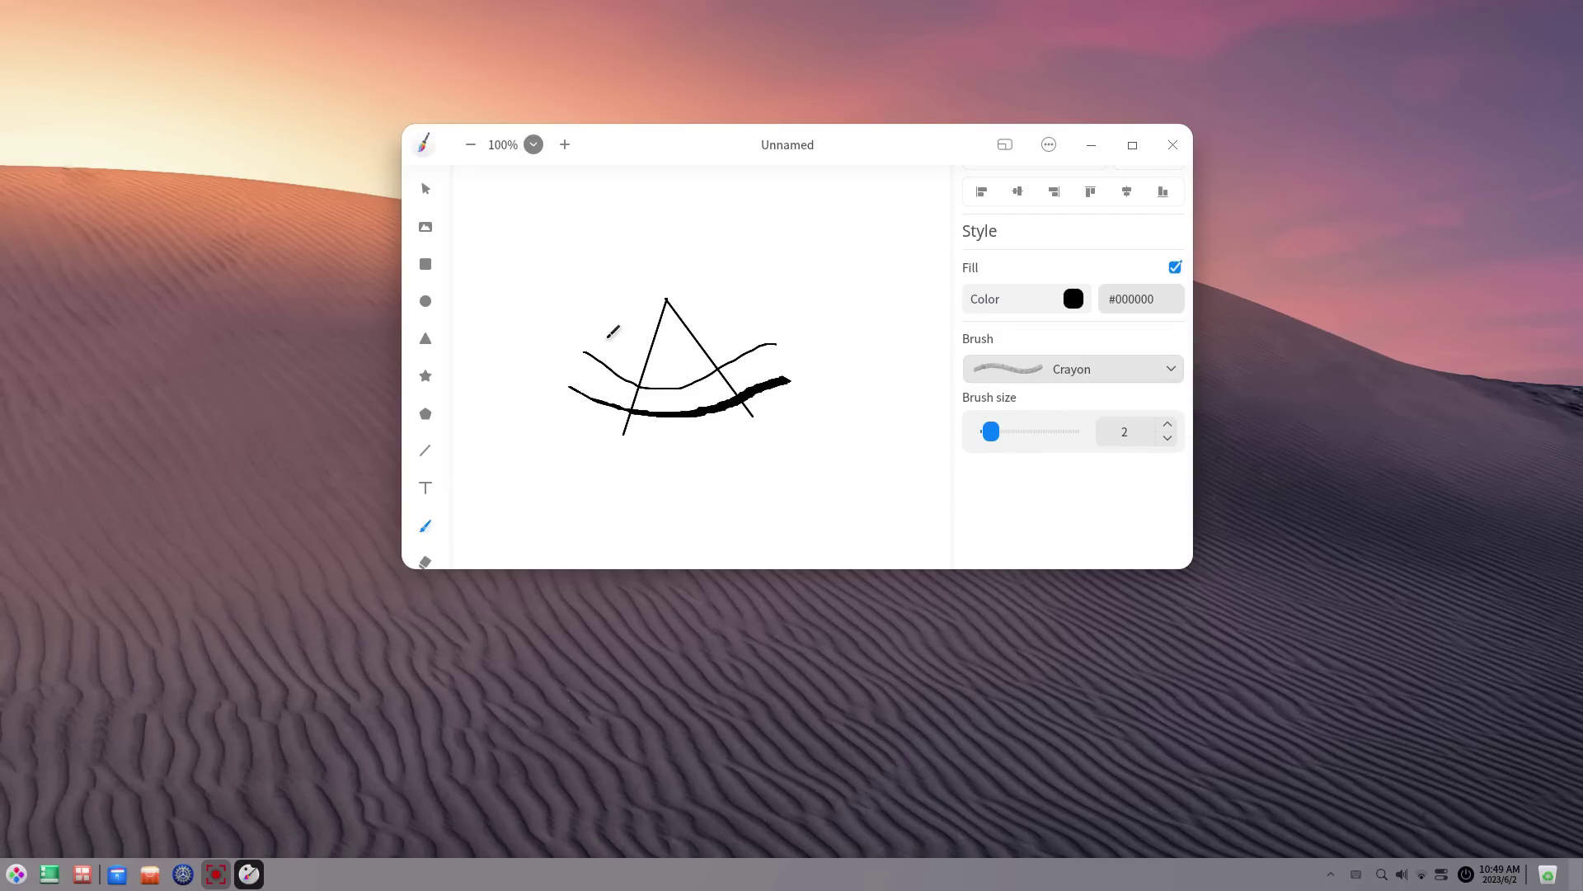
mouse_move(600, 338)
mouse_down()
mouse_move(741, 353)
mouse_move(766, 330)
mouse_up()
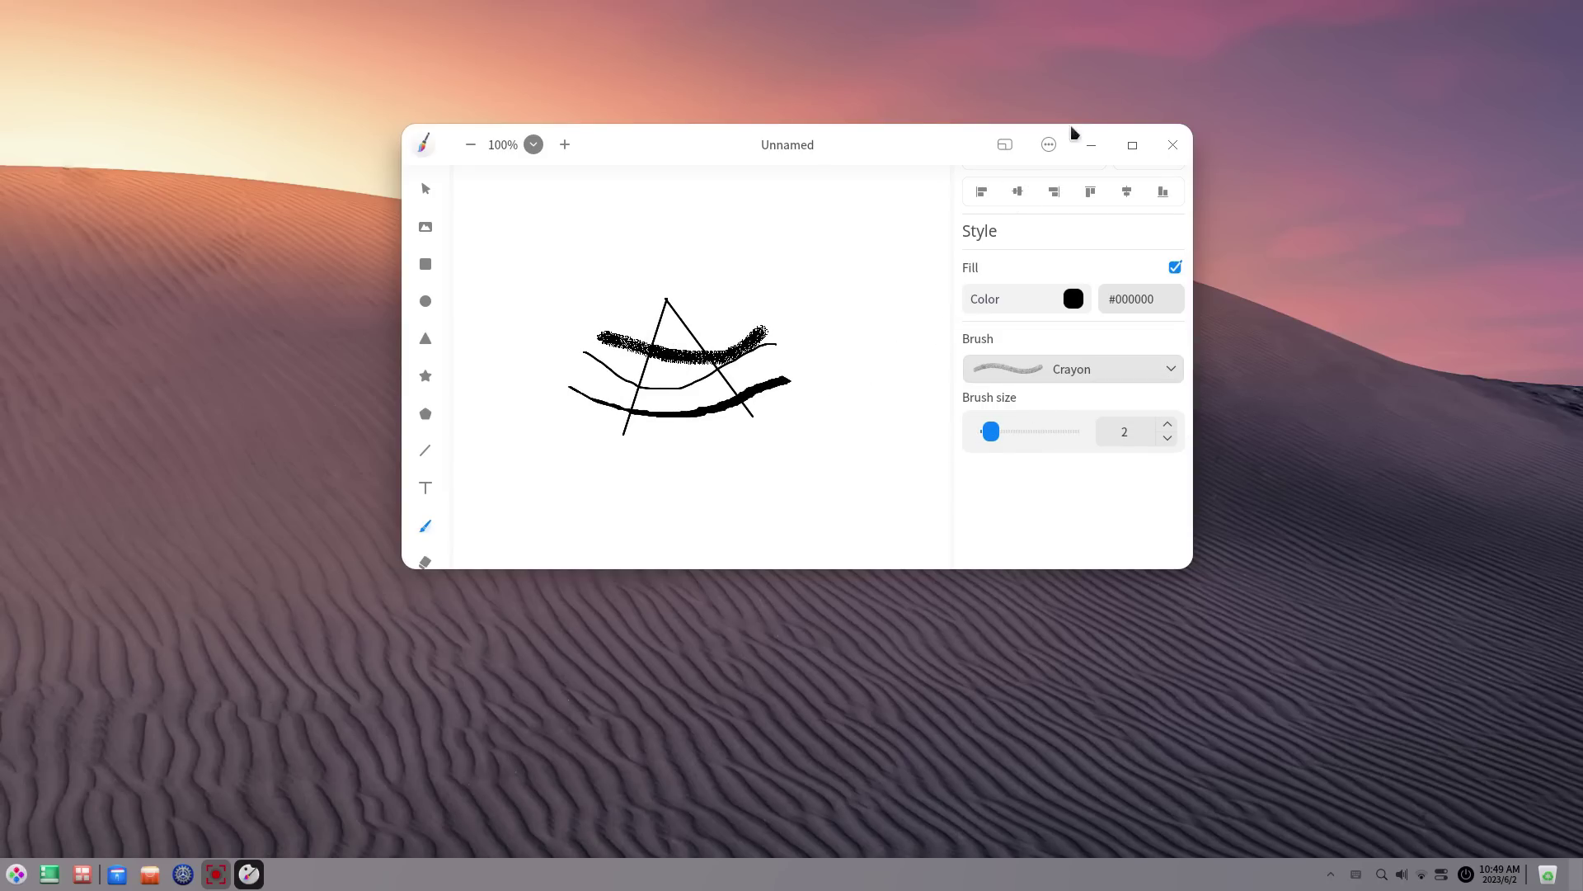
click(1173, 144)
Discard the unsaved sketch
click(811, 386)
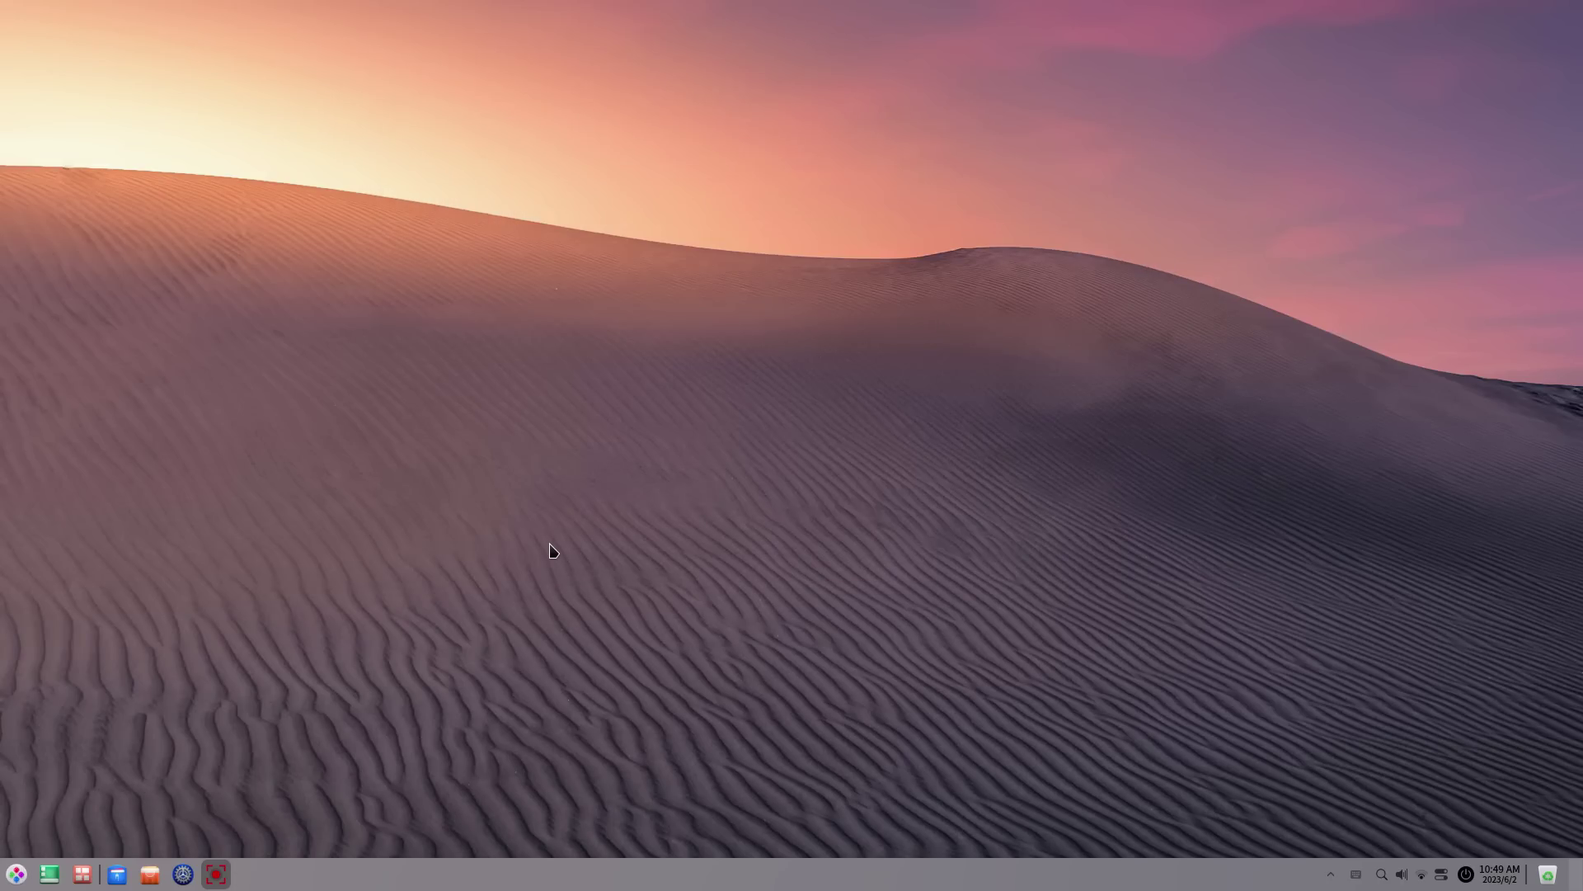